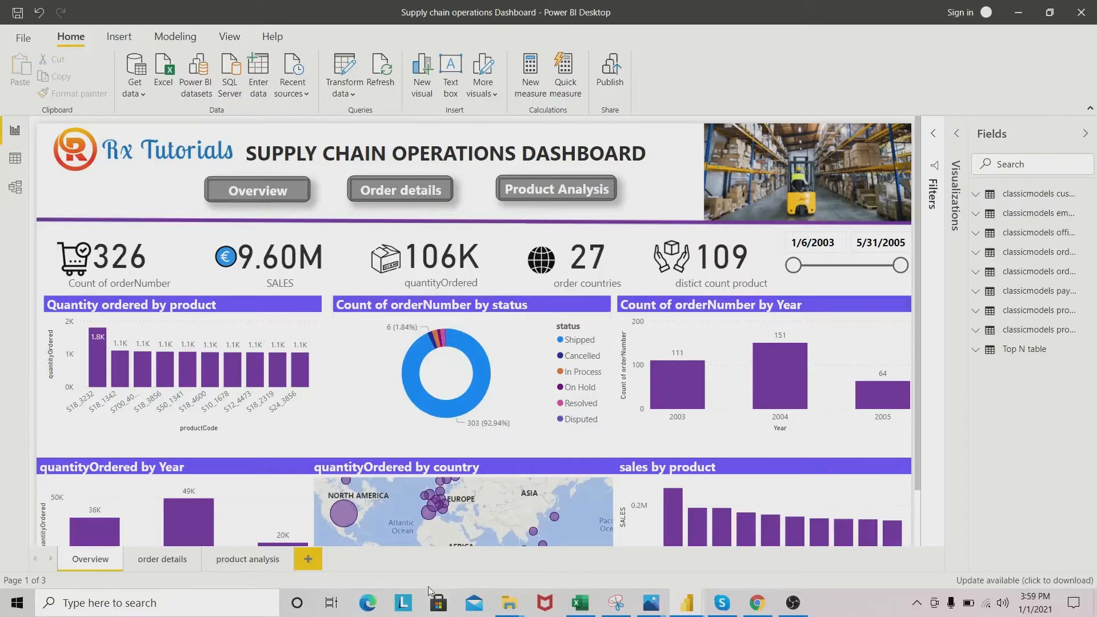
Step: Switch to the untitled blank report and start a connection to a MySQL database from the full list of data sources
mouse_move(689, 607)
click(729, 545)
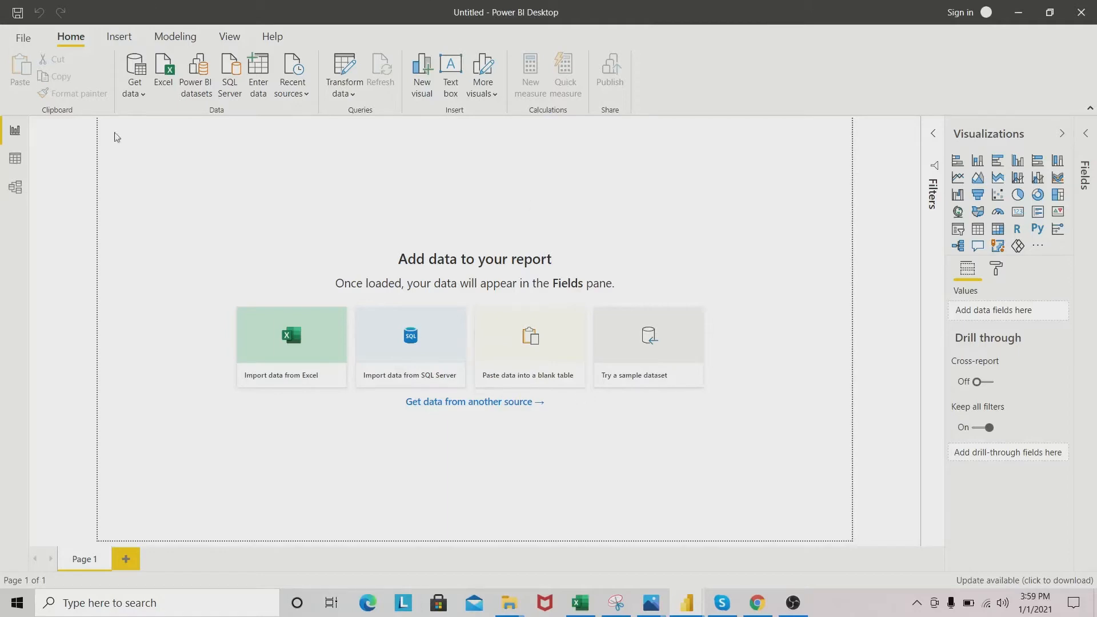
click(144, 97)
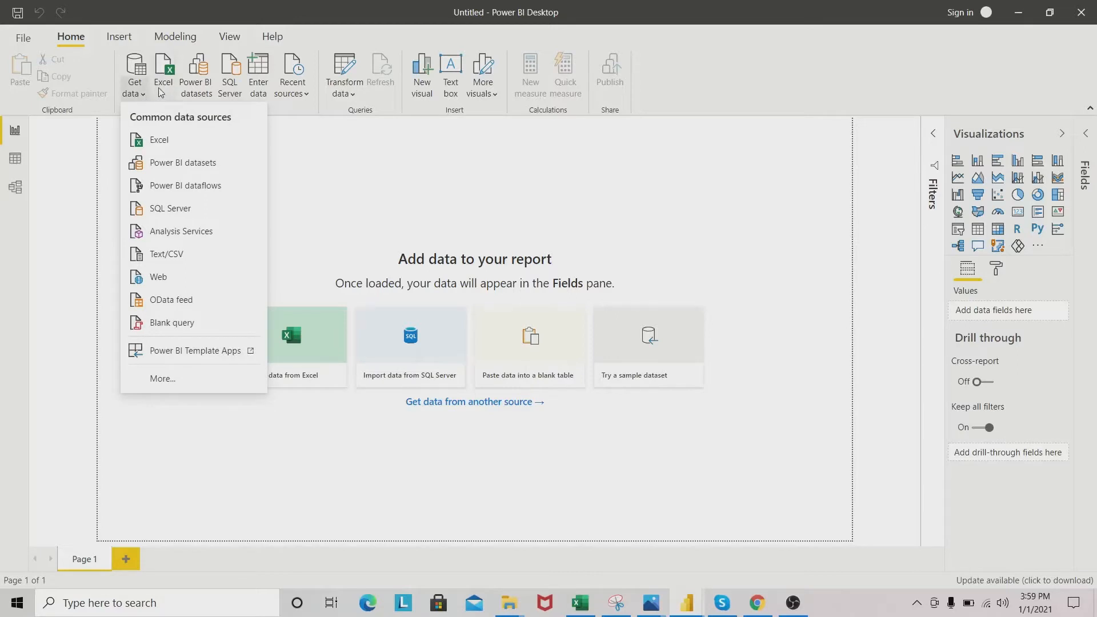
click(144, 97)
click(143, 97)
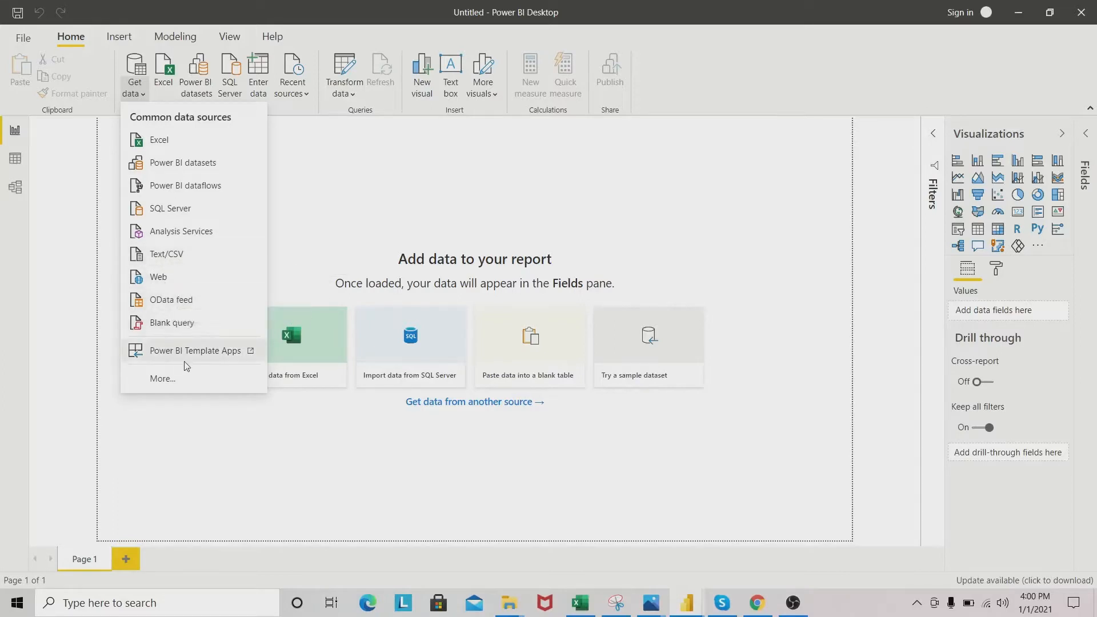
click(180, 380)
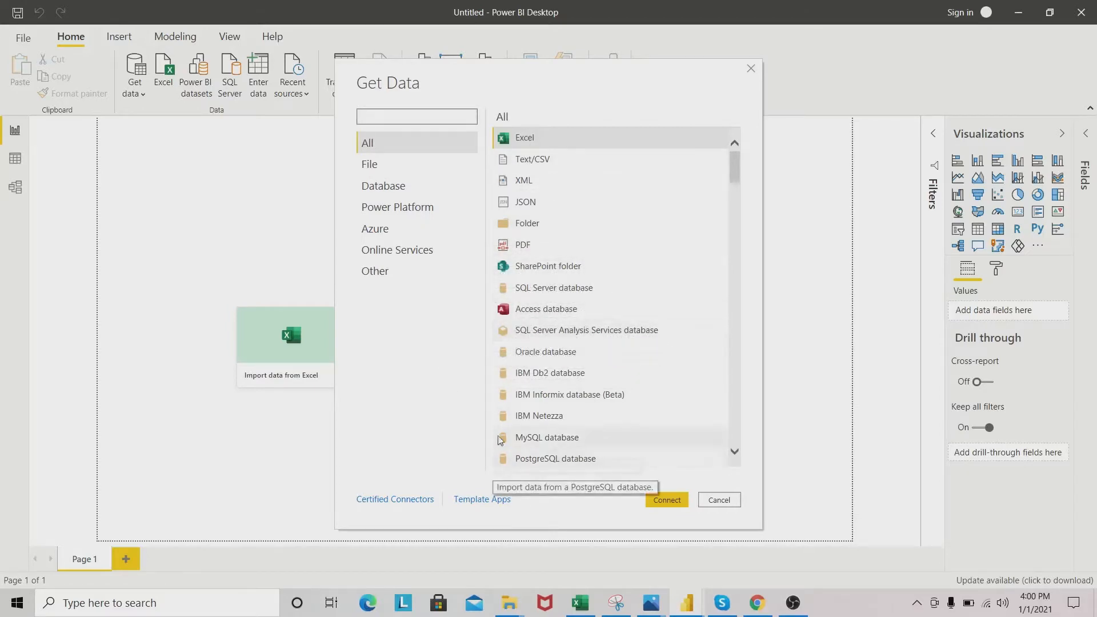
scroll(548, 365, down, 2)
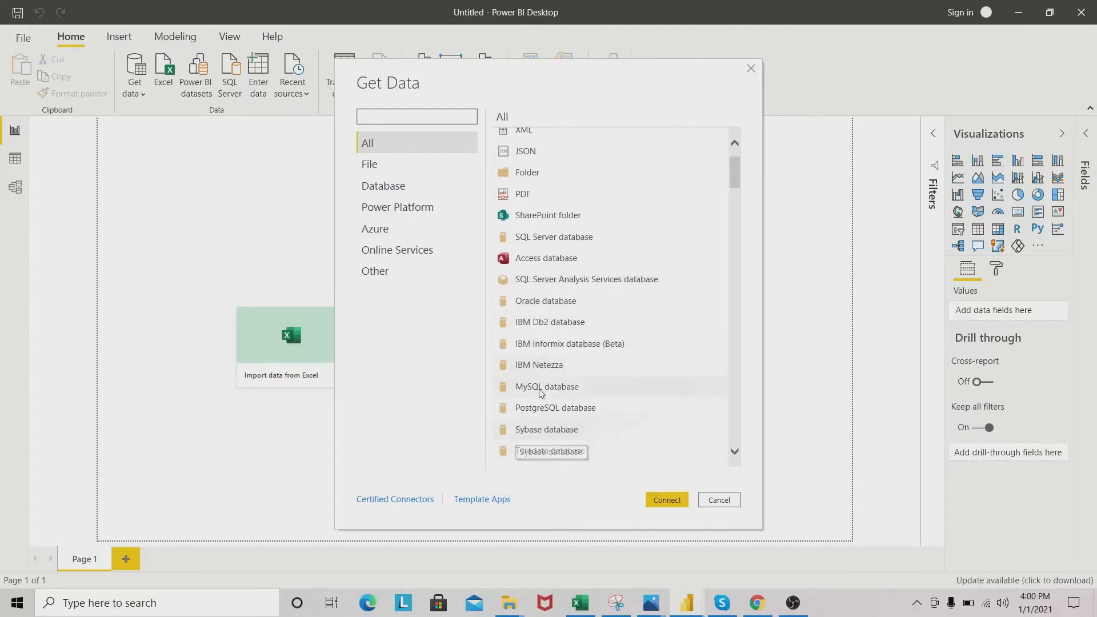
click(587, 391)
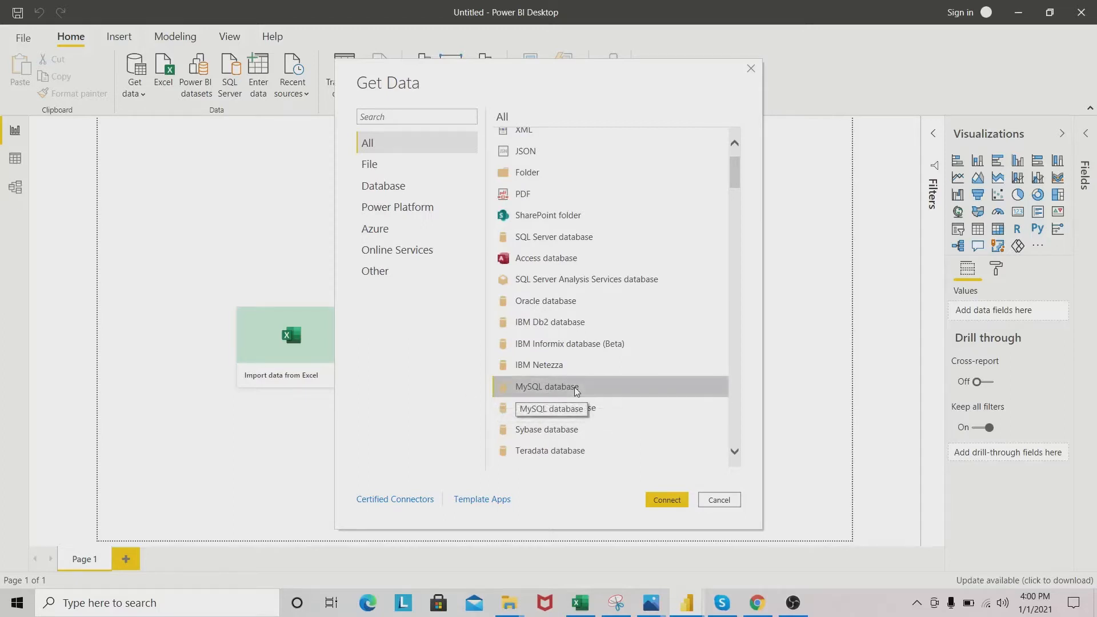
click(662, 503)
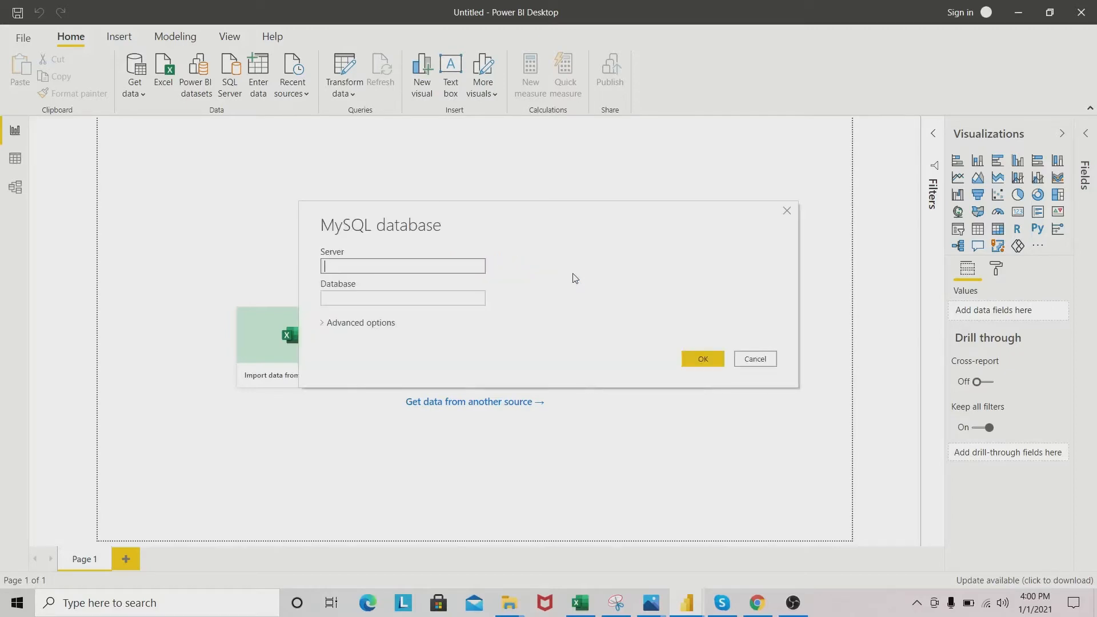
Step: Connect to the classicmodels database on the server localhost
text(localhost)
click(370, 297)
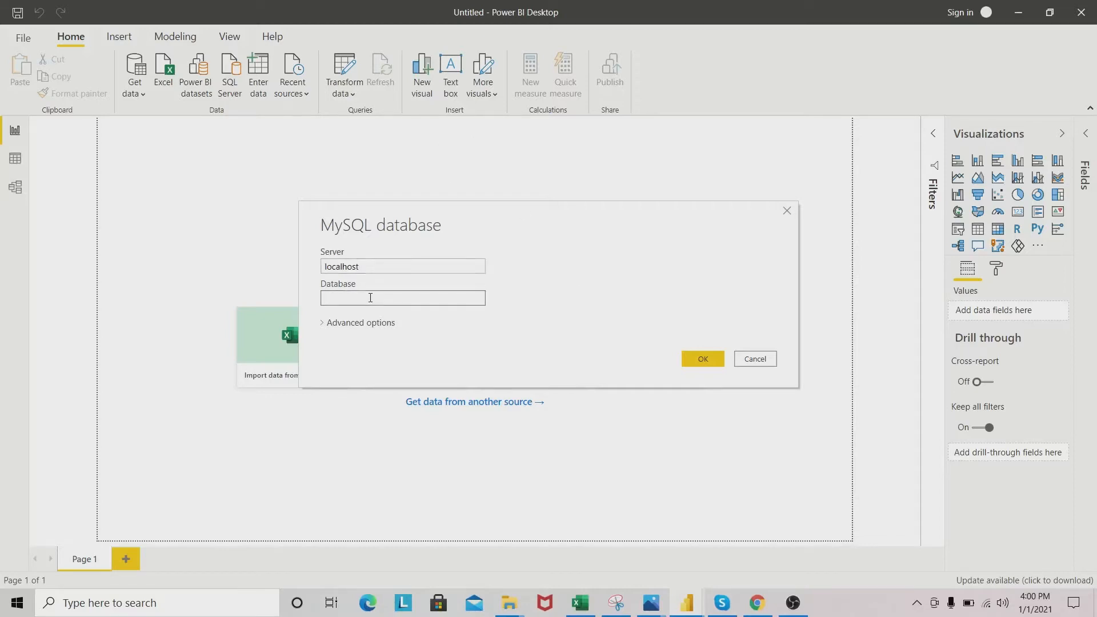
text(classicmodels)
click(701, 360)
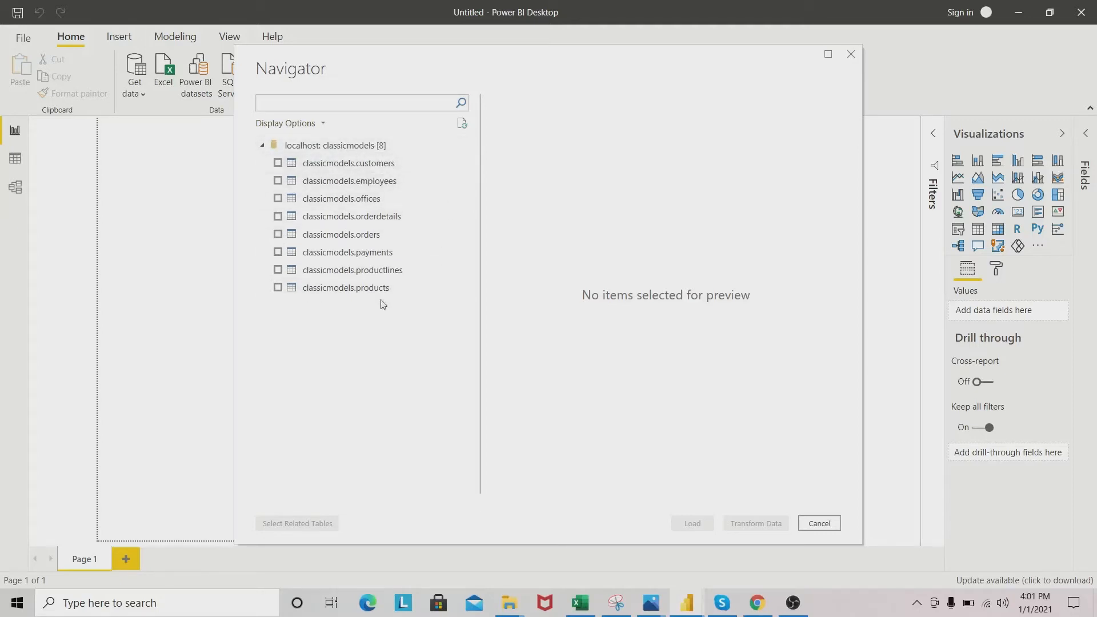
Step: Select all eight classicmodels tables, from customers through products, and open them for transformation in Power Query Editor
click(278, 163)
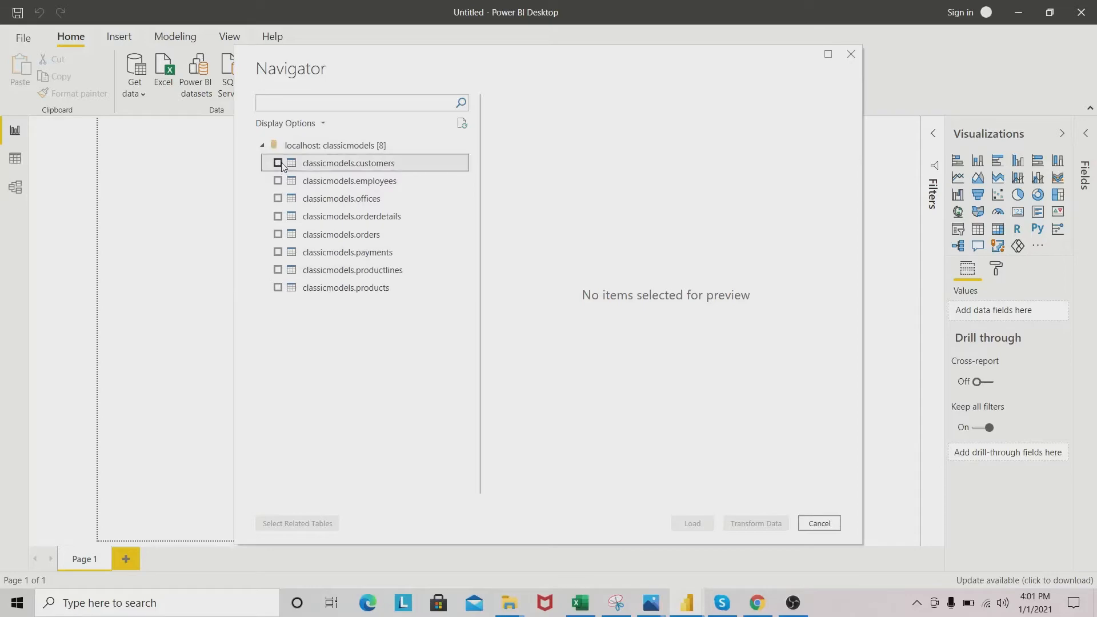
click(277, 181)
click(278, 199)
click(278, 216)
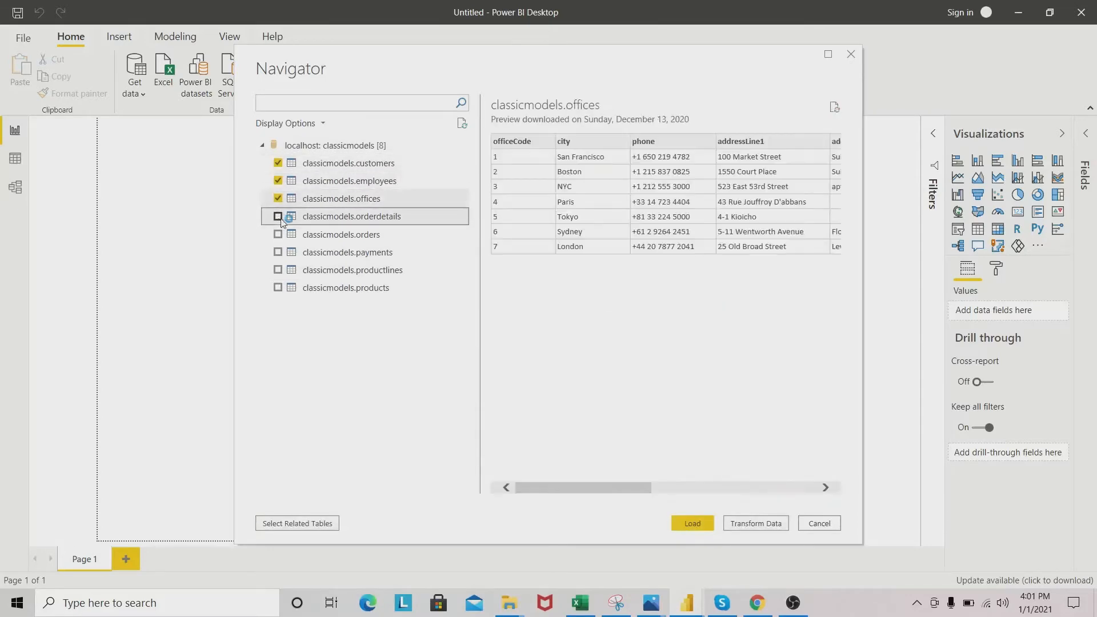
click(277, 234)
click(278, 252)
click(277, 269)
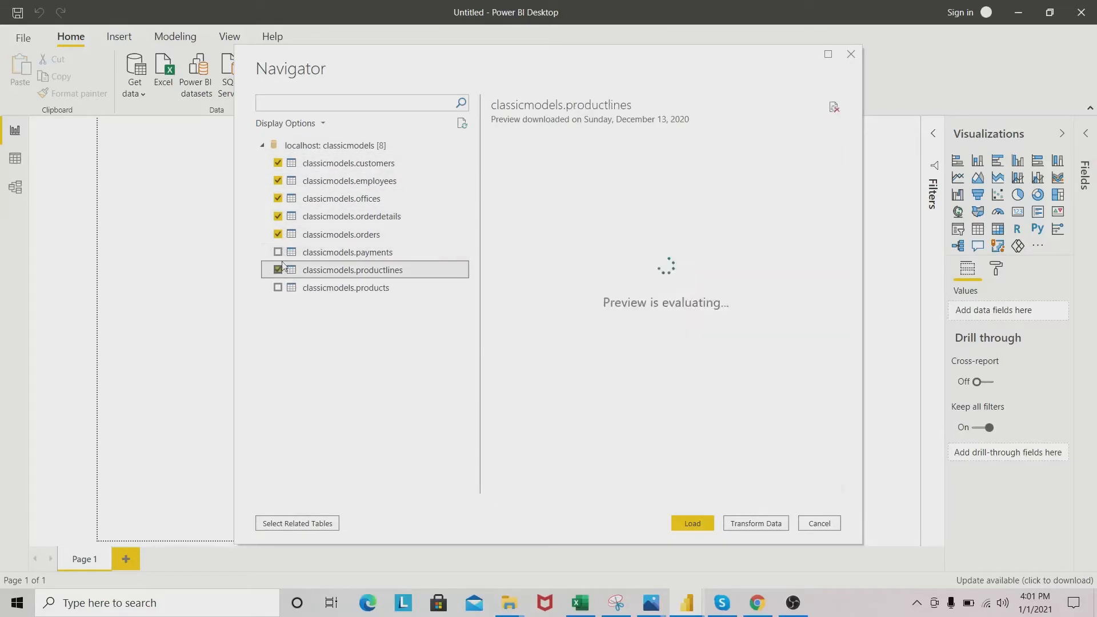
click(282, 252)
click(279, 252)
click(278, 288)
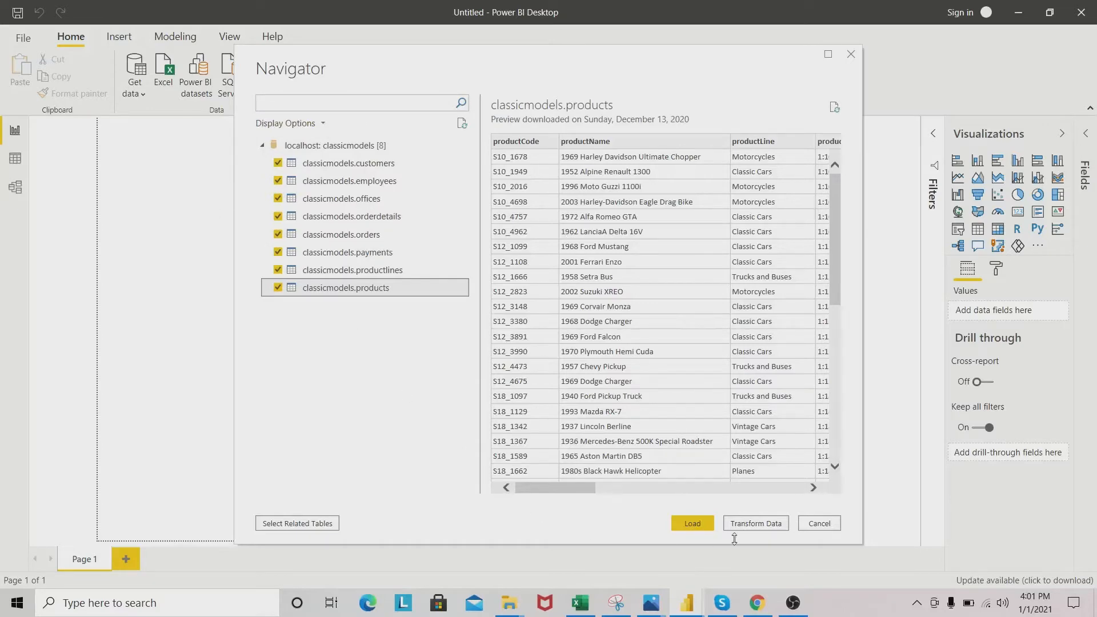
click(764, 523)
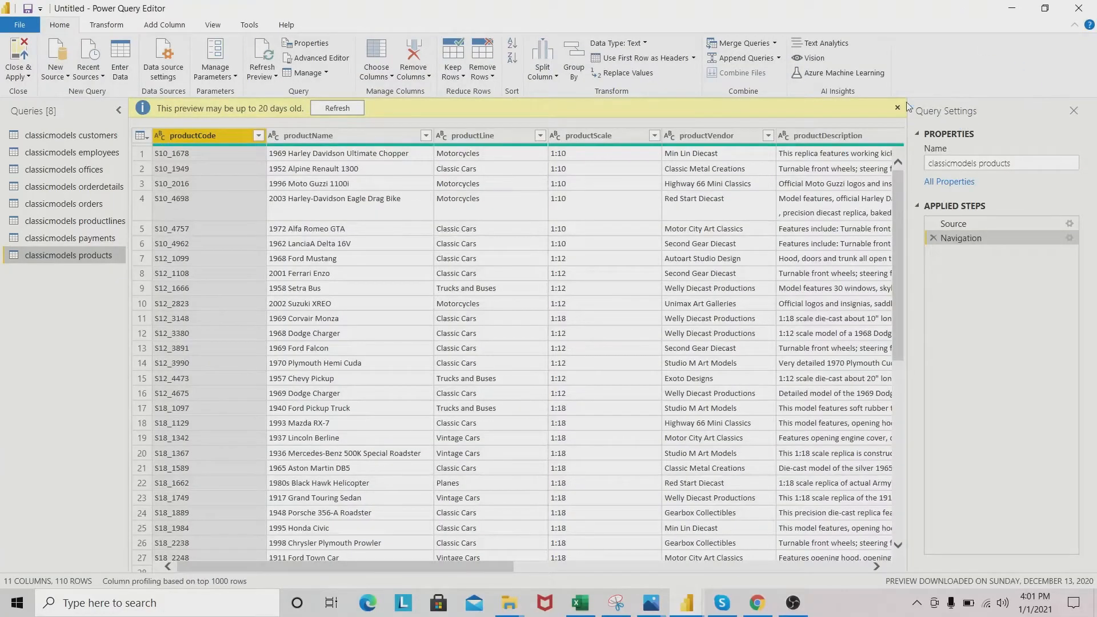
Step: Dismiss the old-preview notice and check the data types available for the productCode column of the products query
click(897, 108)
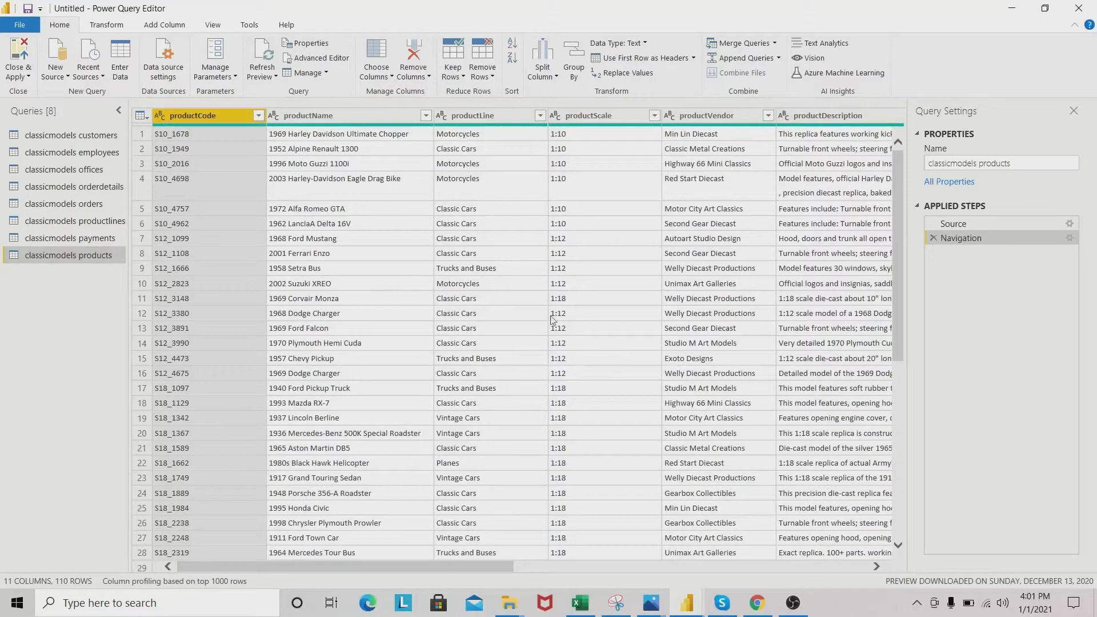
click(161, 116)
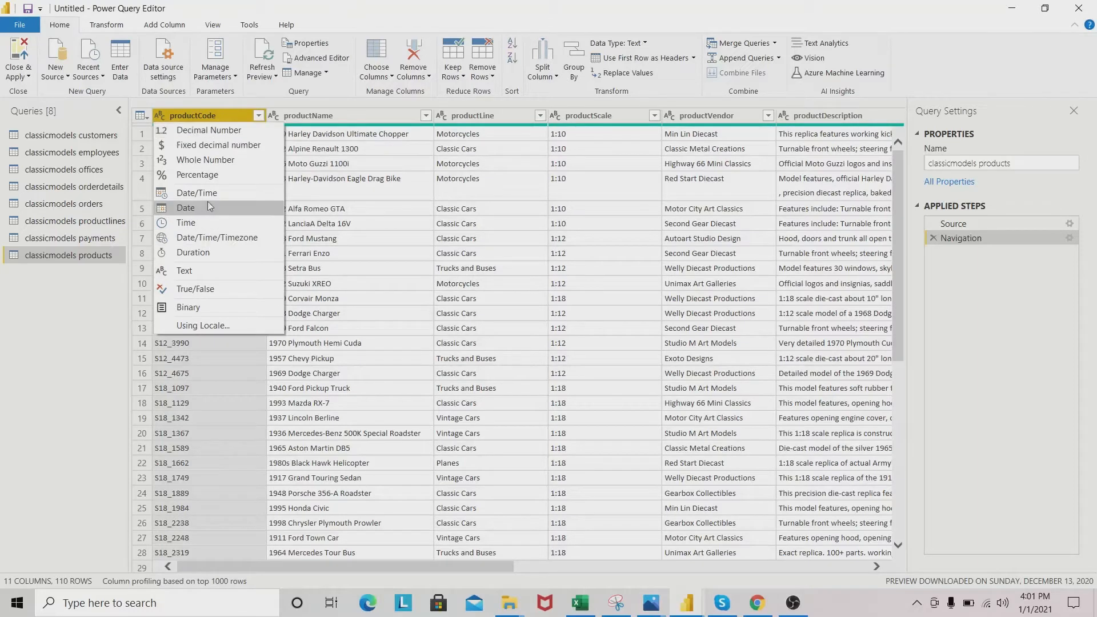
click(361, 120)
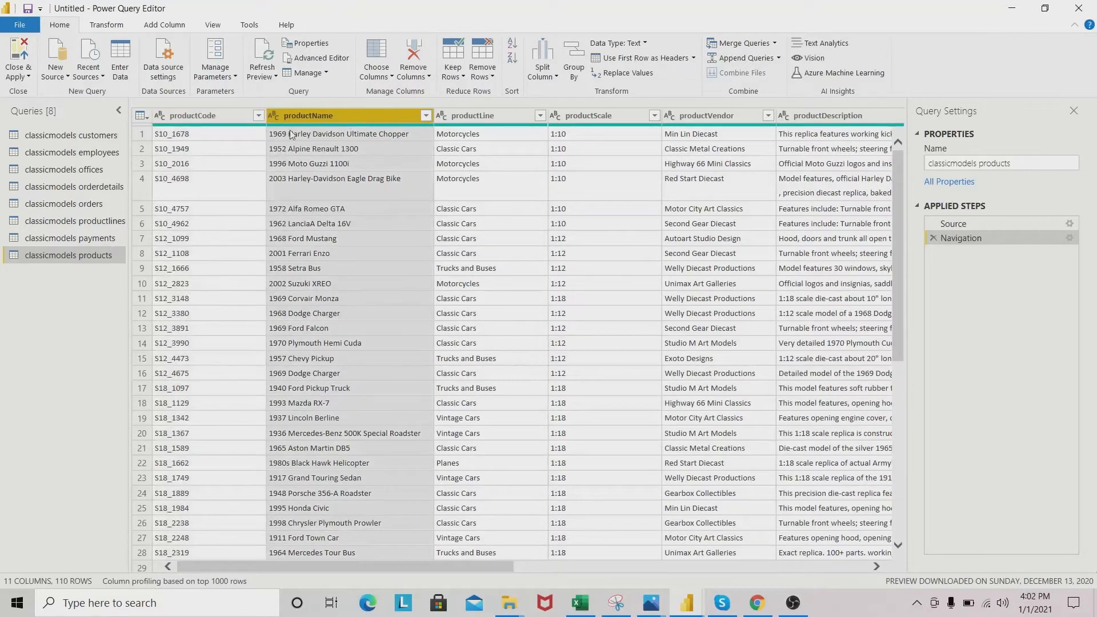
Step: Remove the classicmodels.orderdetails and classicmodels.productlines columns from the products query
drag(451, 563, 830, 563)
click(655, 117)
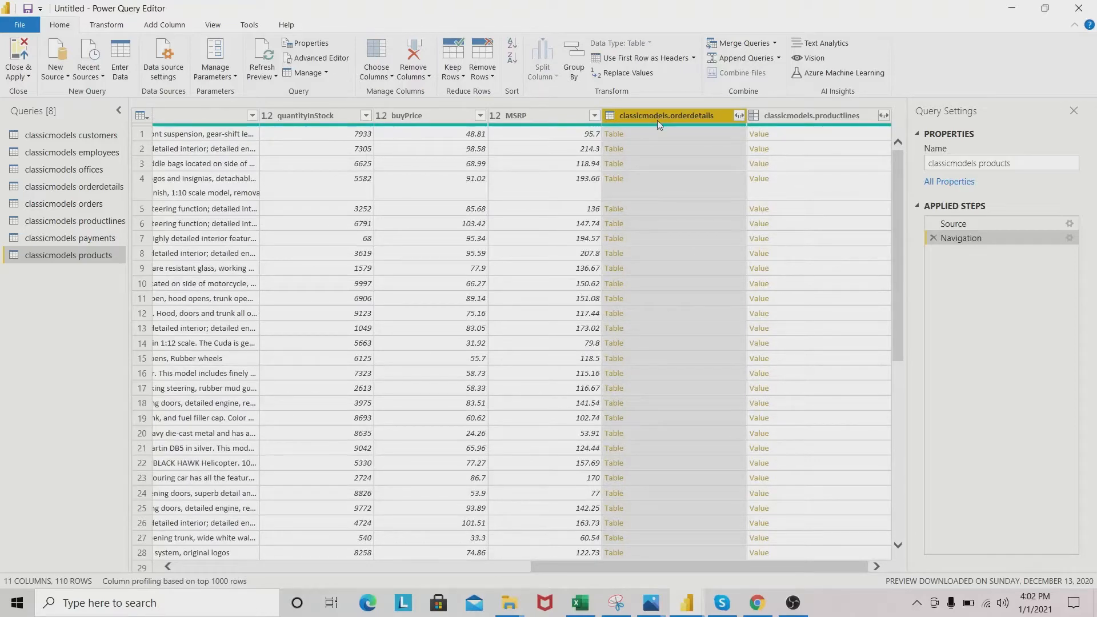
key(Delete)
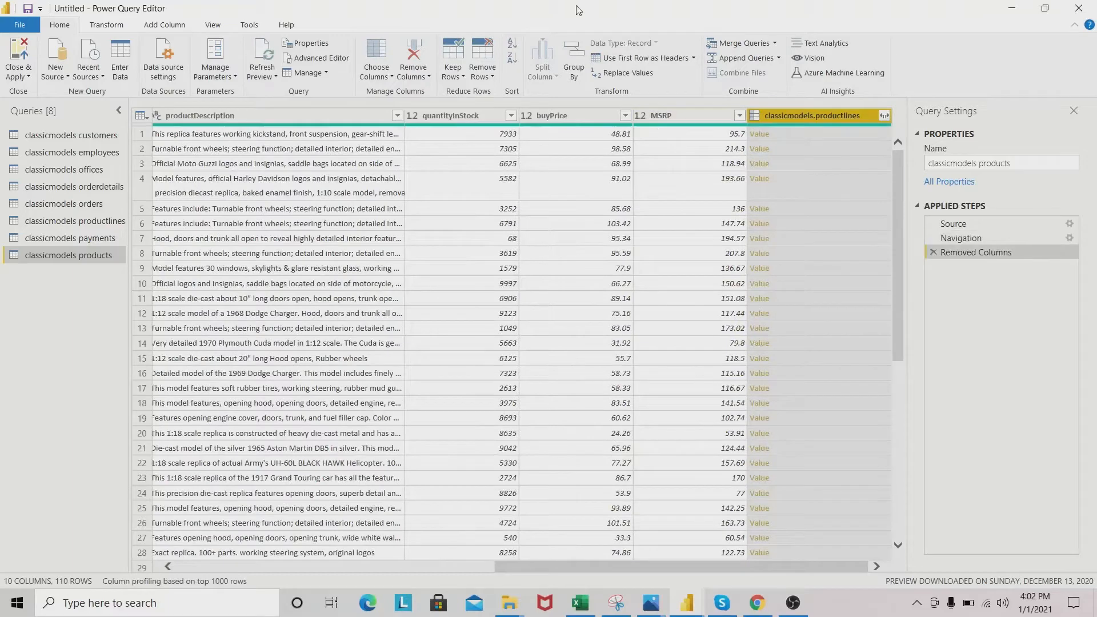
right_click(794, 113)
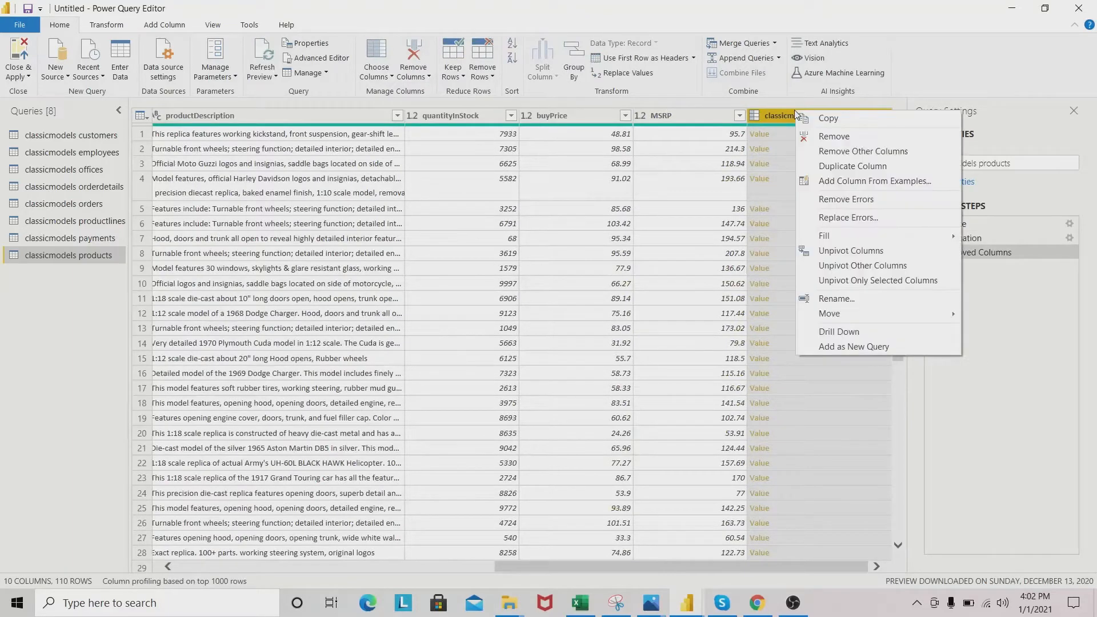
click(833, 137)
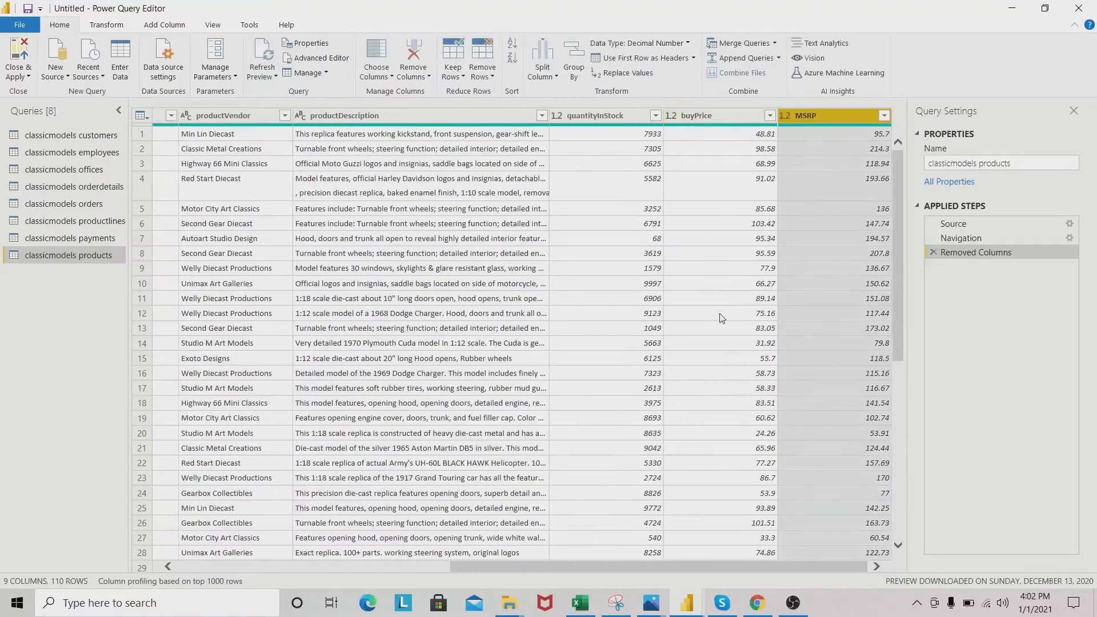
drag(697, 568, 405, 527)
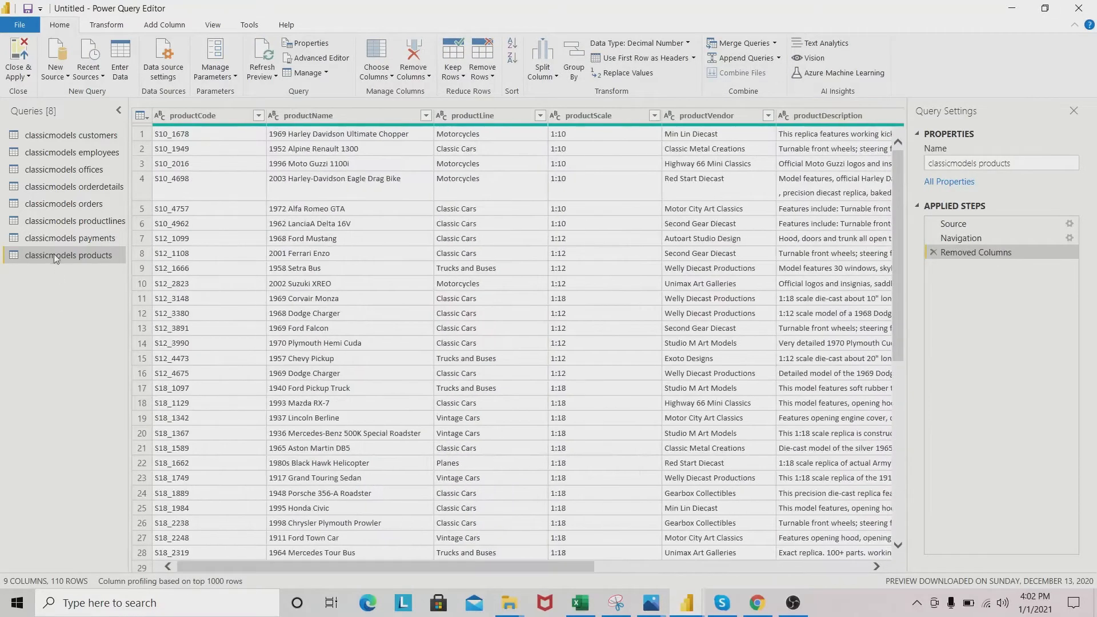
Step: Remove the classicmodels.customers column from the payments query
click(64, 238)
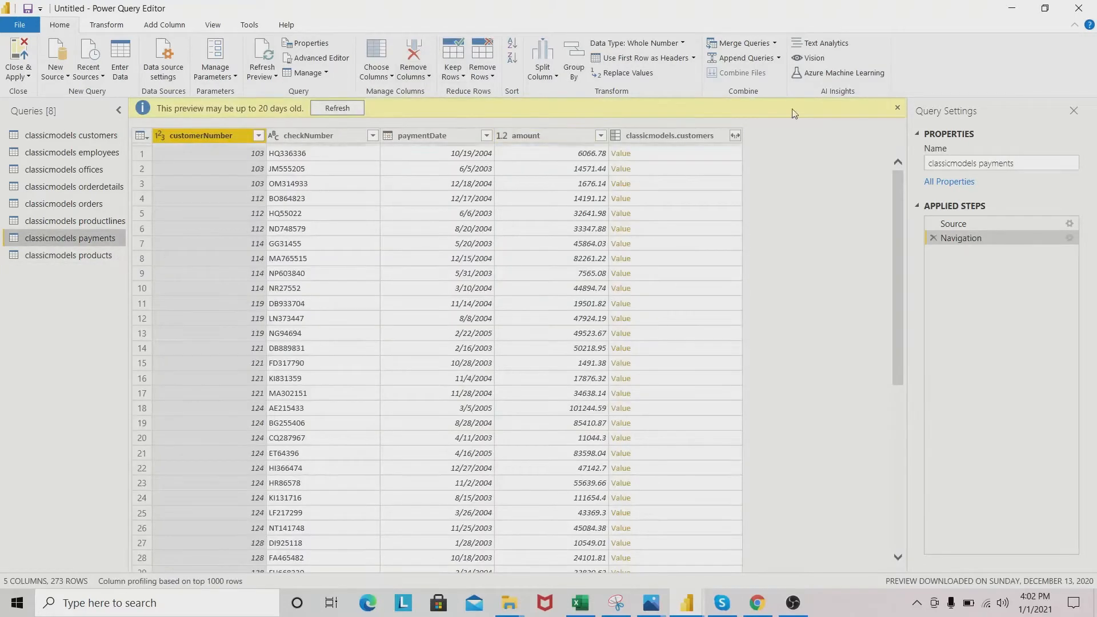
click(897, 107)
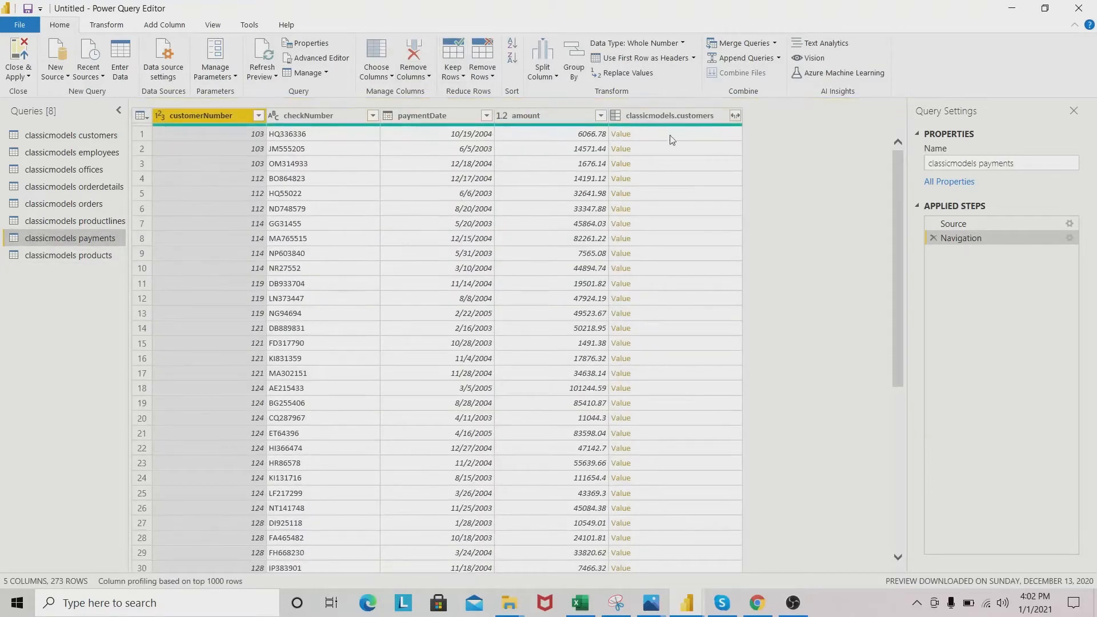
click(672, 114)
key(Delete)
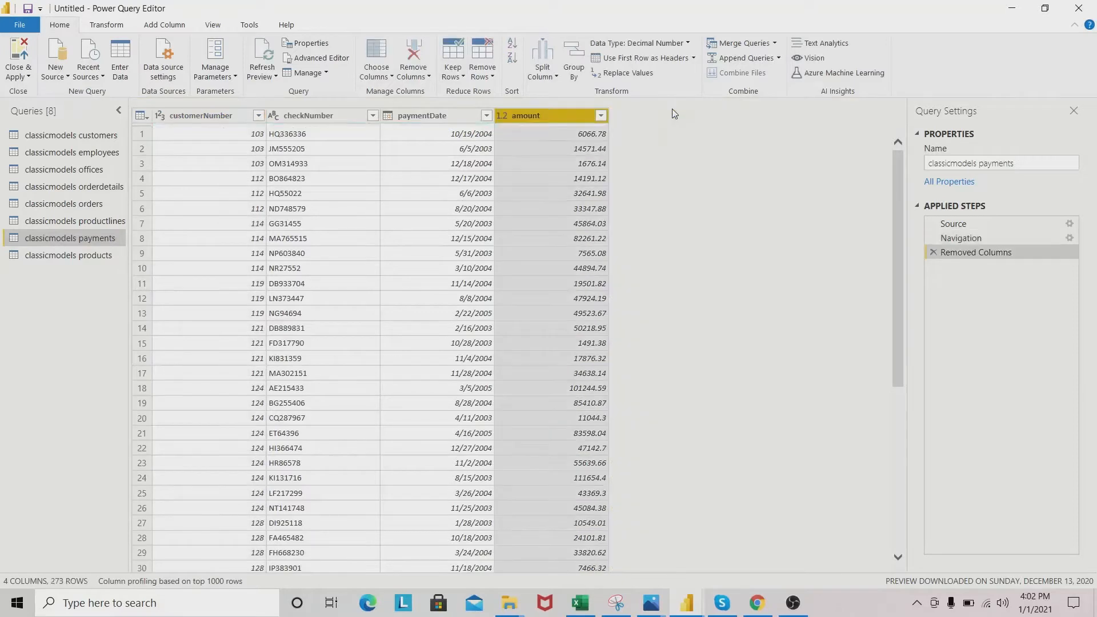
Step: Remove the classicmodels.products column from the productlines query
click(41, 220)
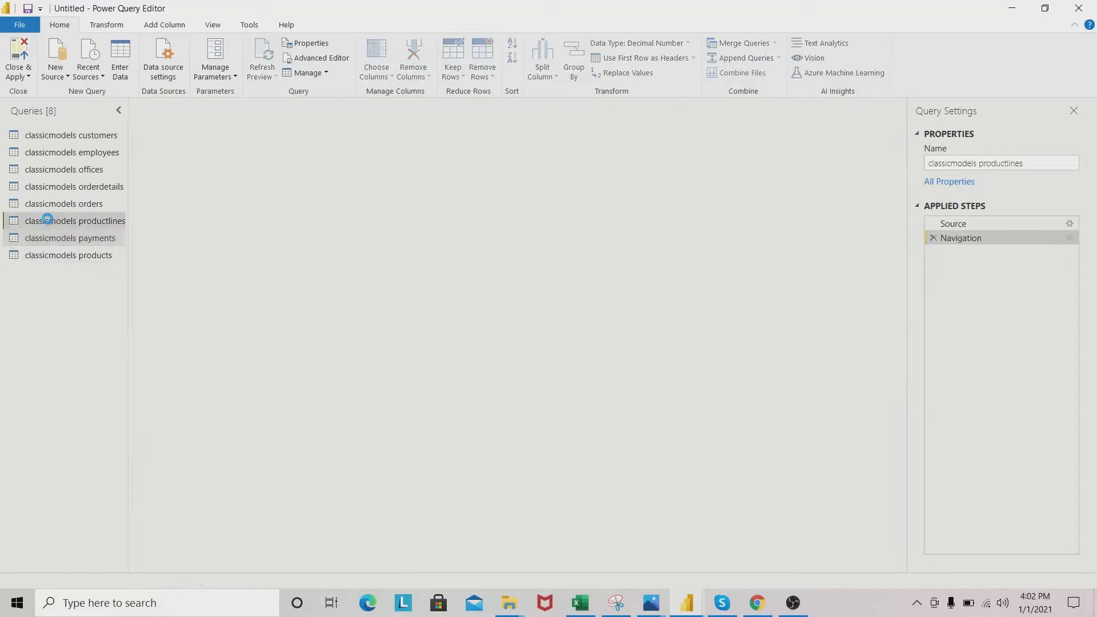
click(811, 132)
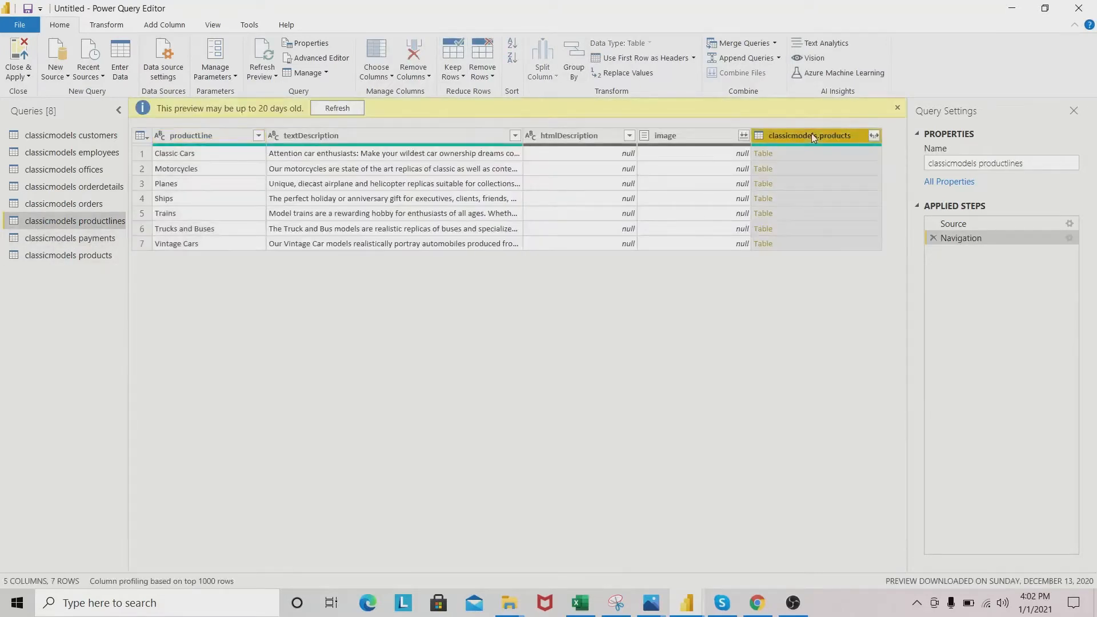
right_click(811, 133)
click(860, 165)
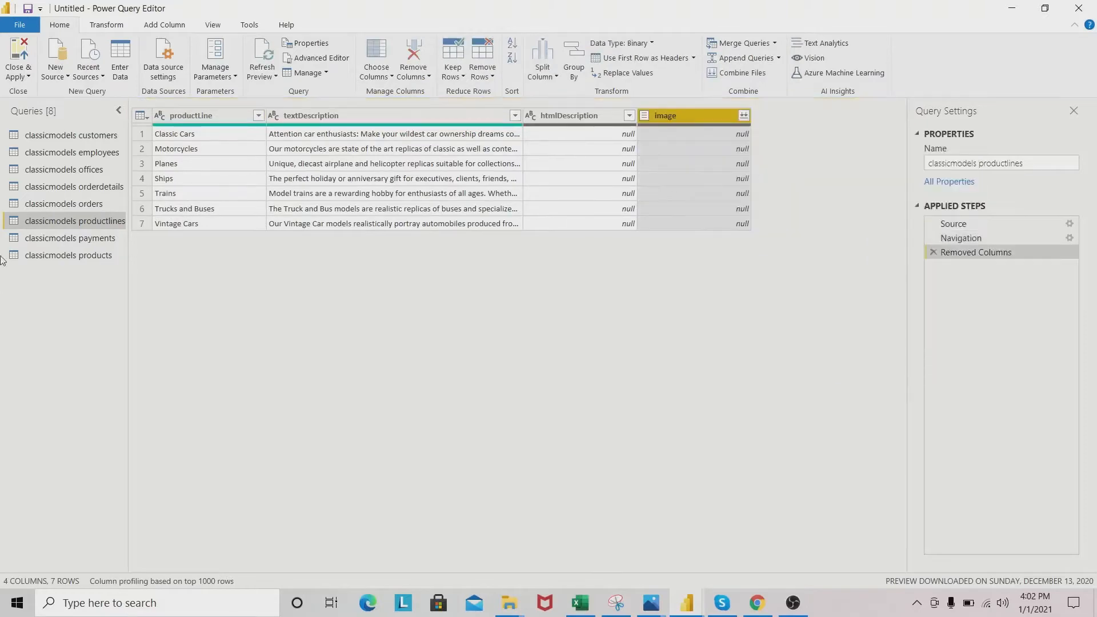
Step: Remove the classicmodels.customers and classicmodels.orderdetails columns from the orders query
click(88, 204)
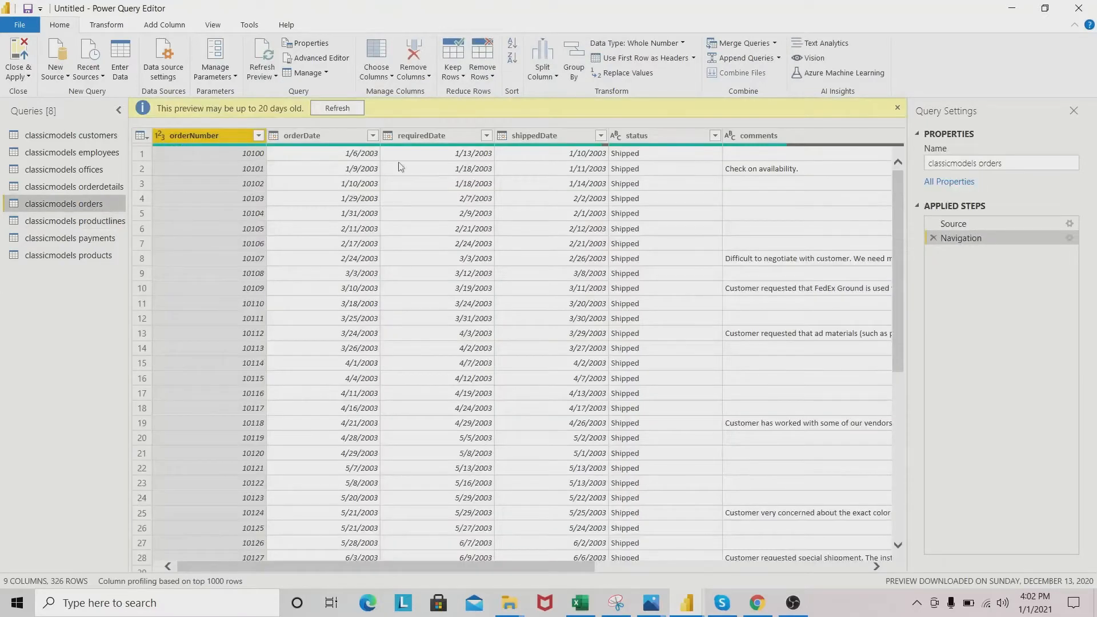
click(896, 108)
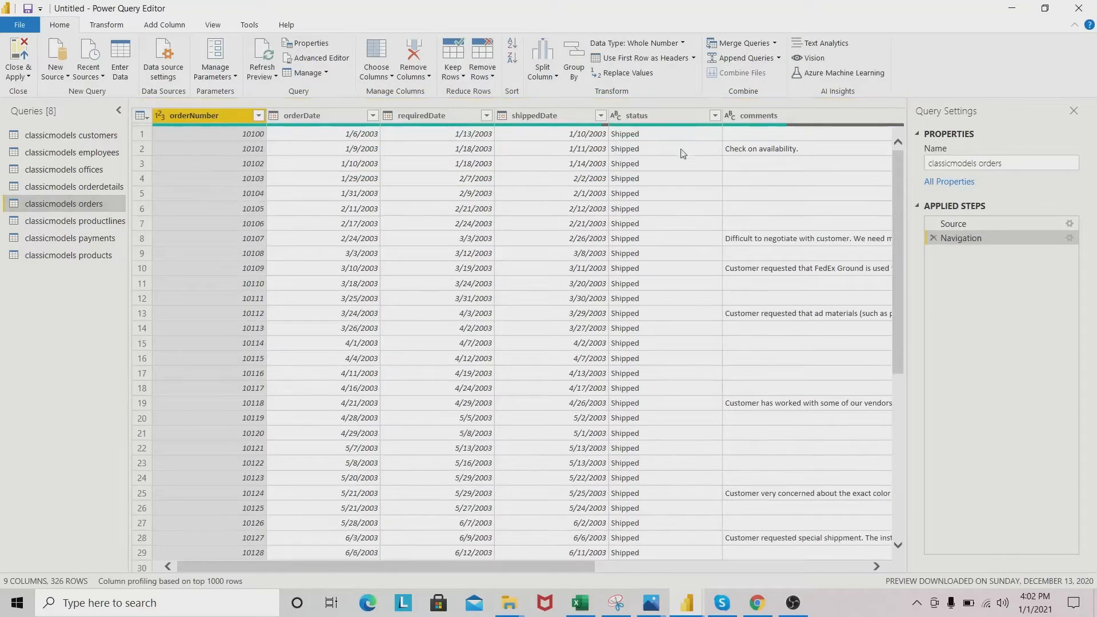
drag(571, 565, 308, 192)
drag(553, 571, 810, 572)
click(715, 114)
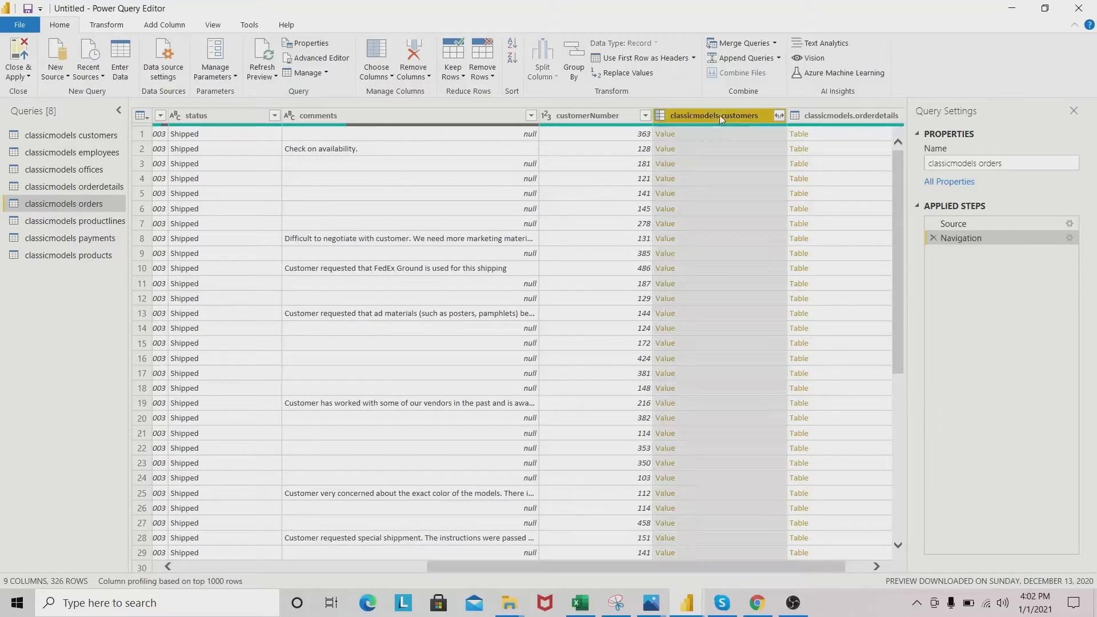
shift+click(847, 116)
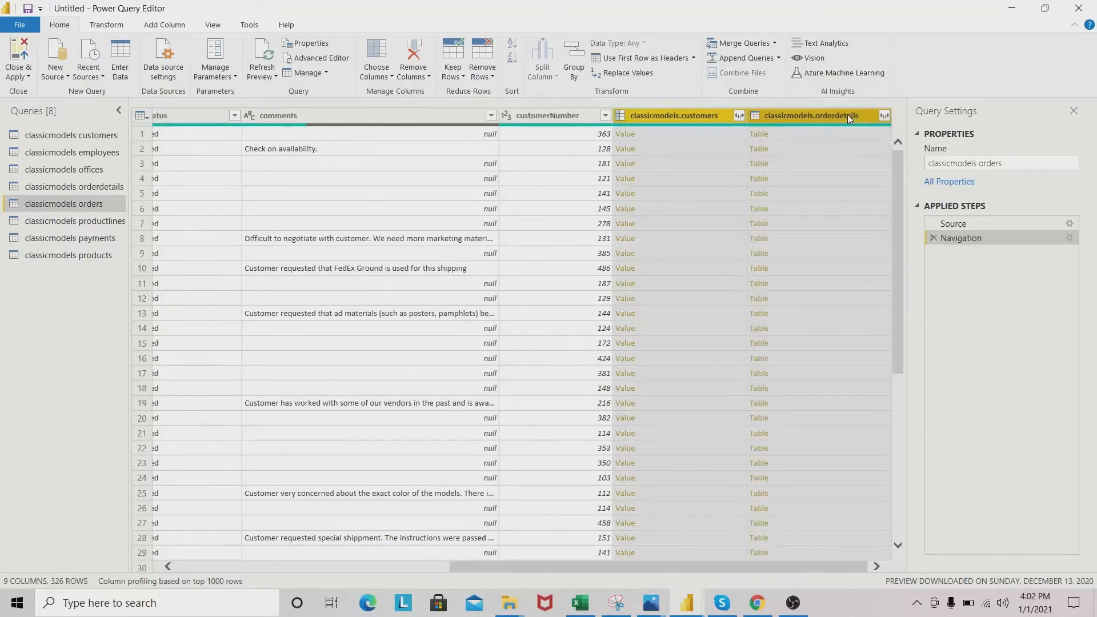
right_click(841, 120)
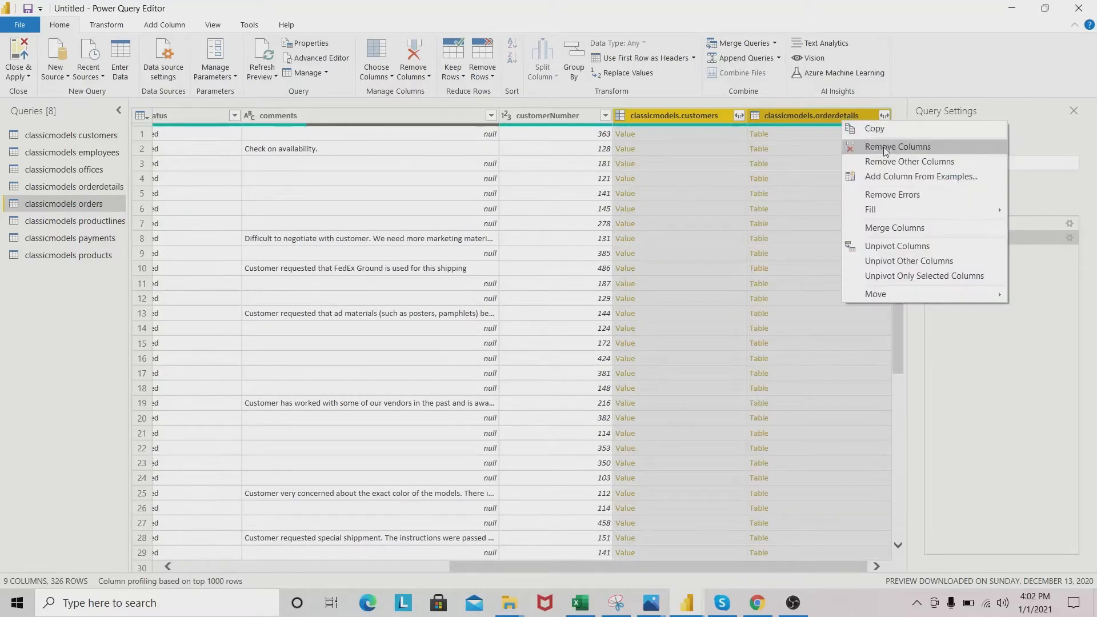
click(878, 150)
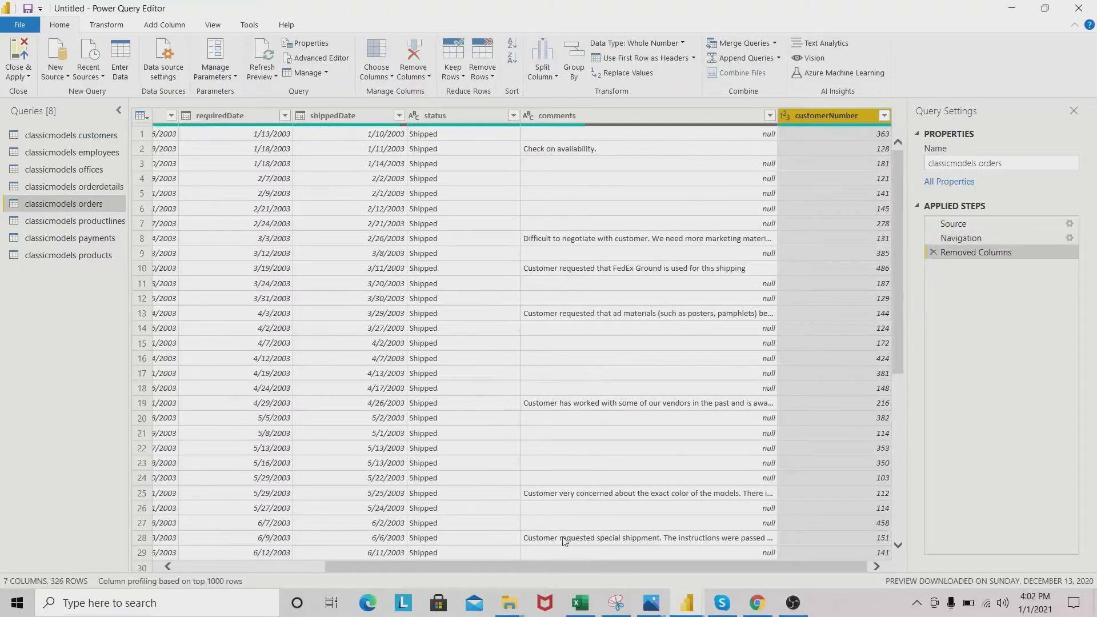
drag(574, 566, 417, 565)
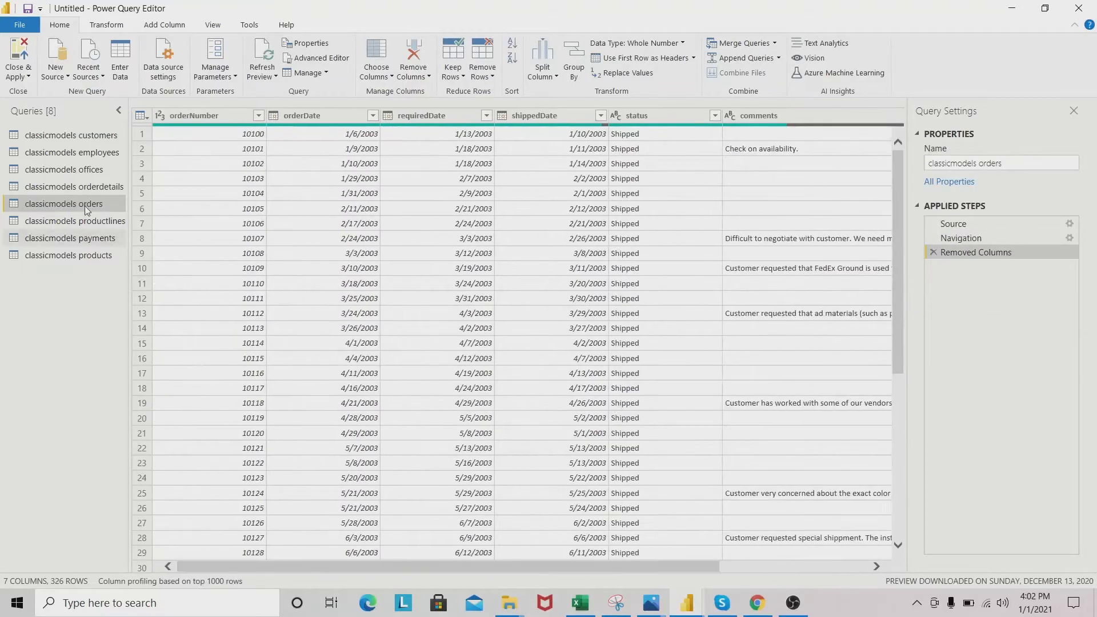
Step: Check the offices query, then close the query editor and apply the changes to load the classicmodels tables into the report
click(77, 173)
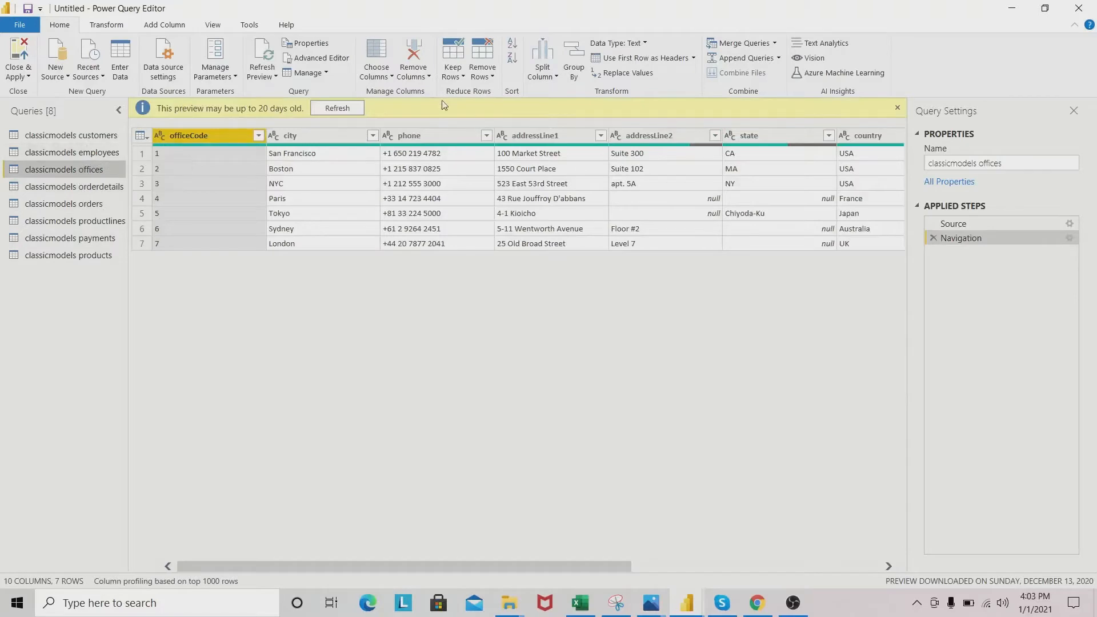
click(896, 108)
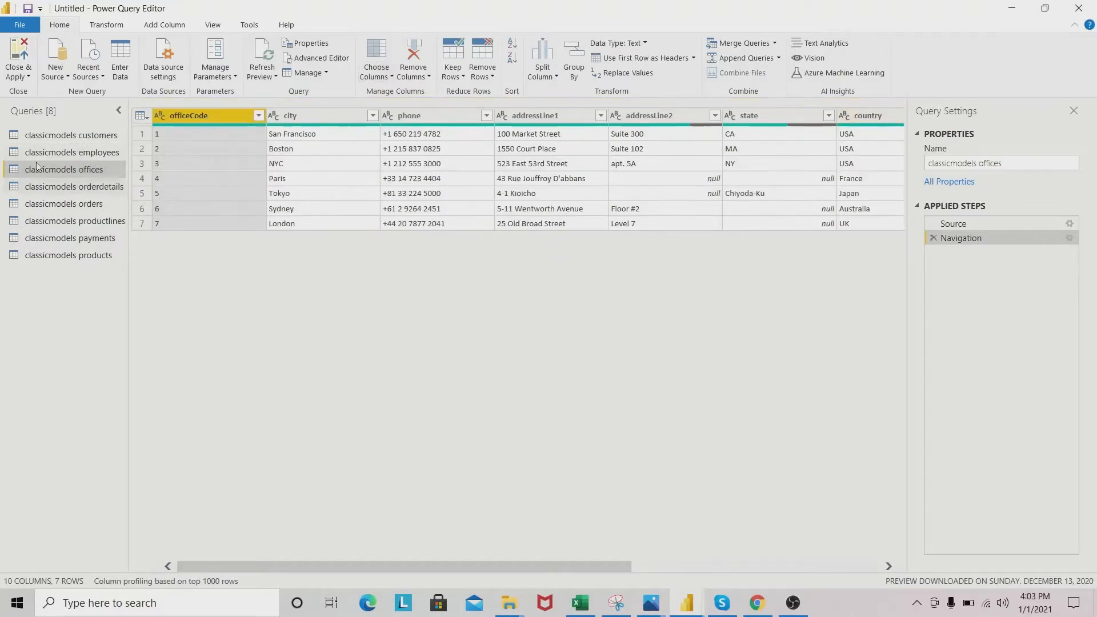
click(29, 78)
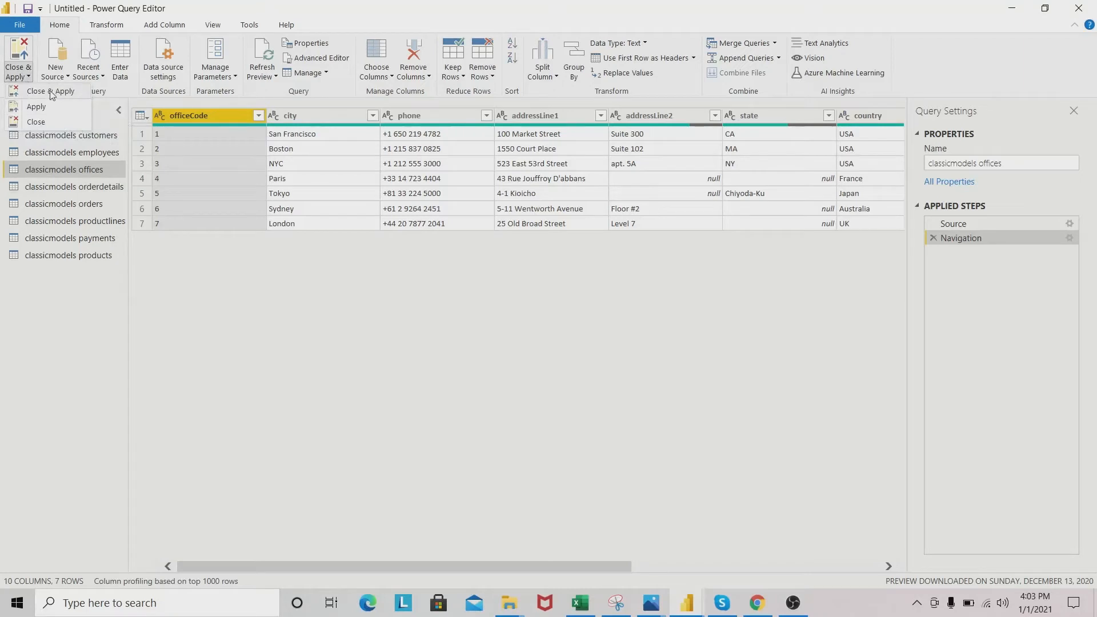
click(36, 122)
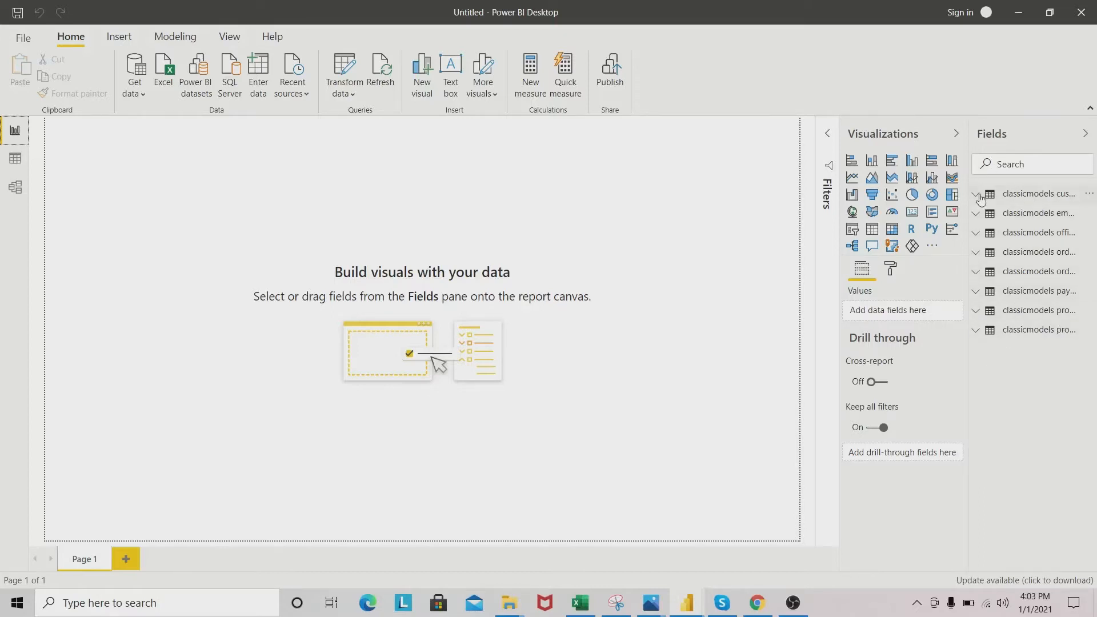
Step: Look through the fields of the classicmodels customers table, collapse it, and expand the classicmodels orders table's fields
click(1090, 195)
click(1092, 197)
click(1092, 197)
click(976, 197)
click(975, 196)
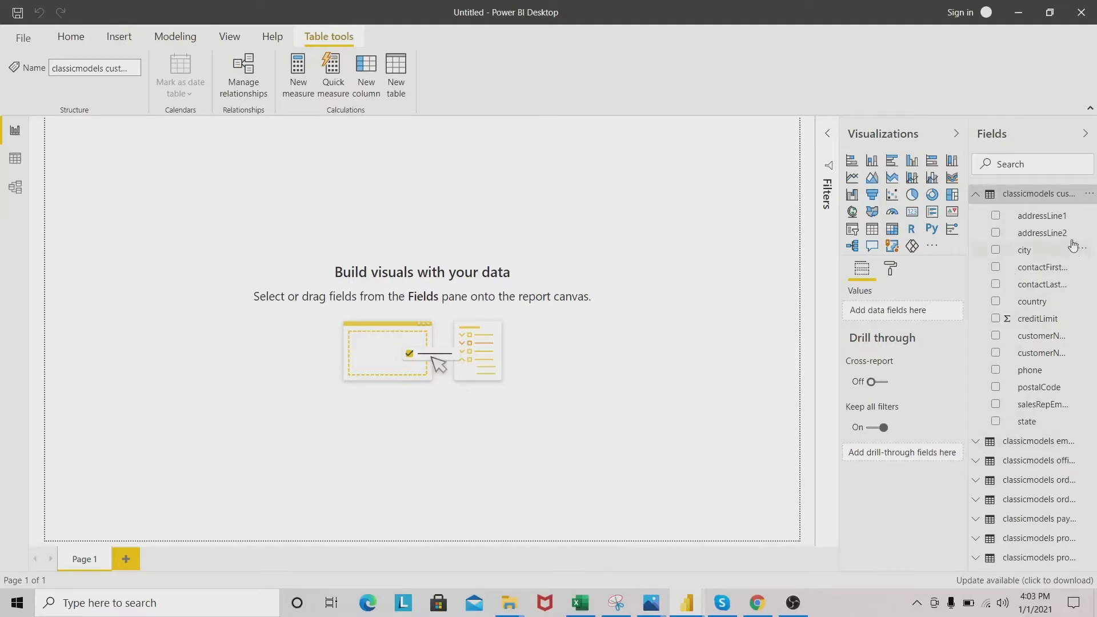
click(982, 196)
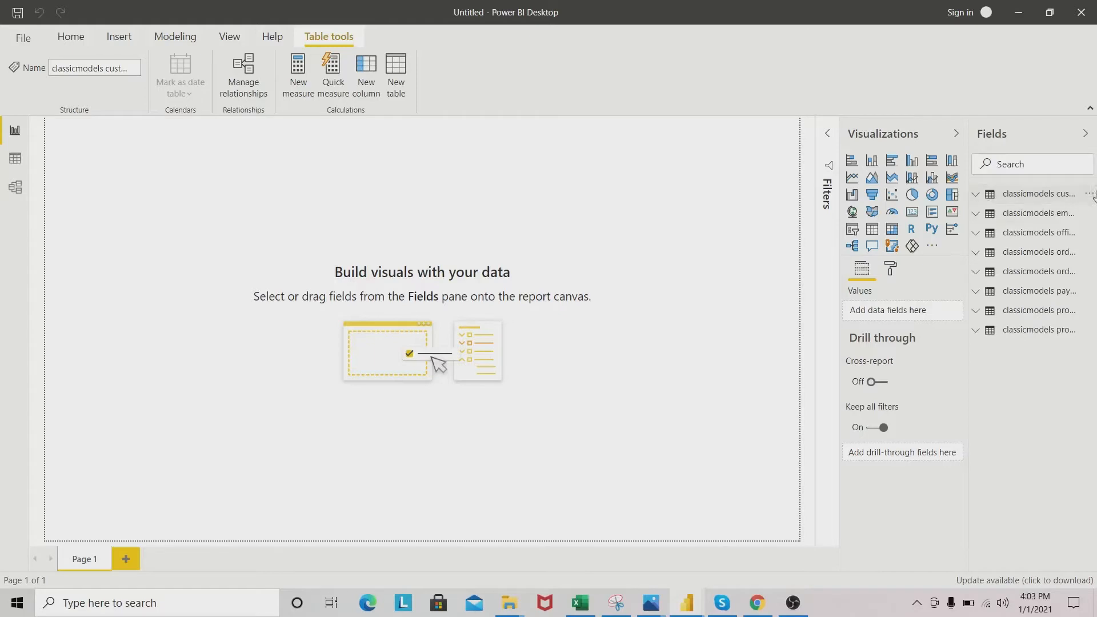
click(982, 277)
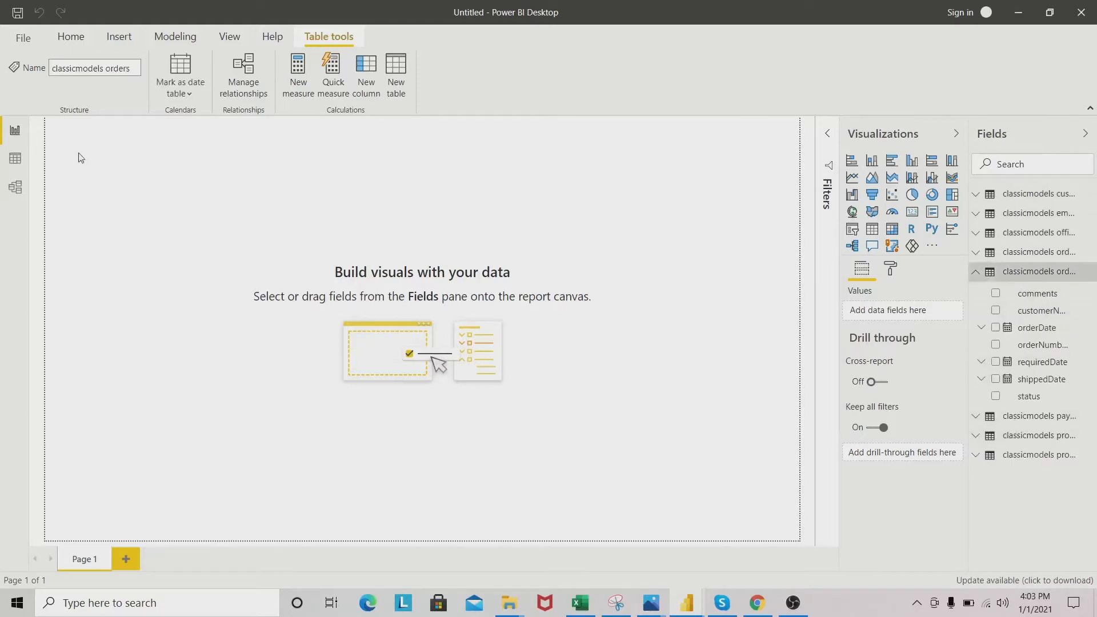
Step: Examine the rows of the classicmodels customers table in the Data view
click(15, 158)
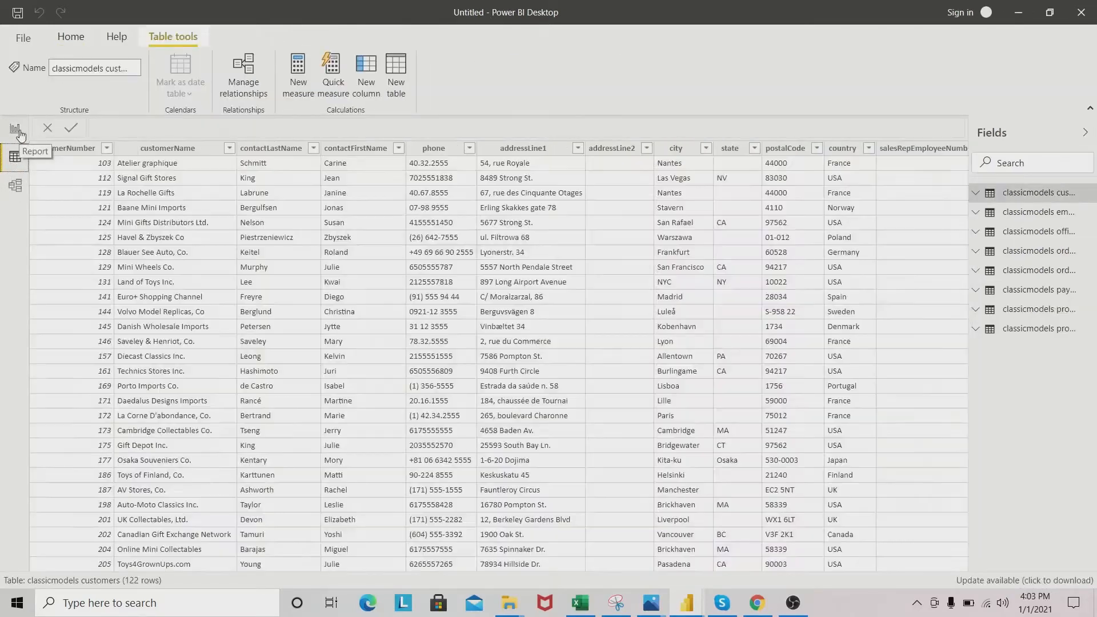
click(20, 135)
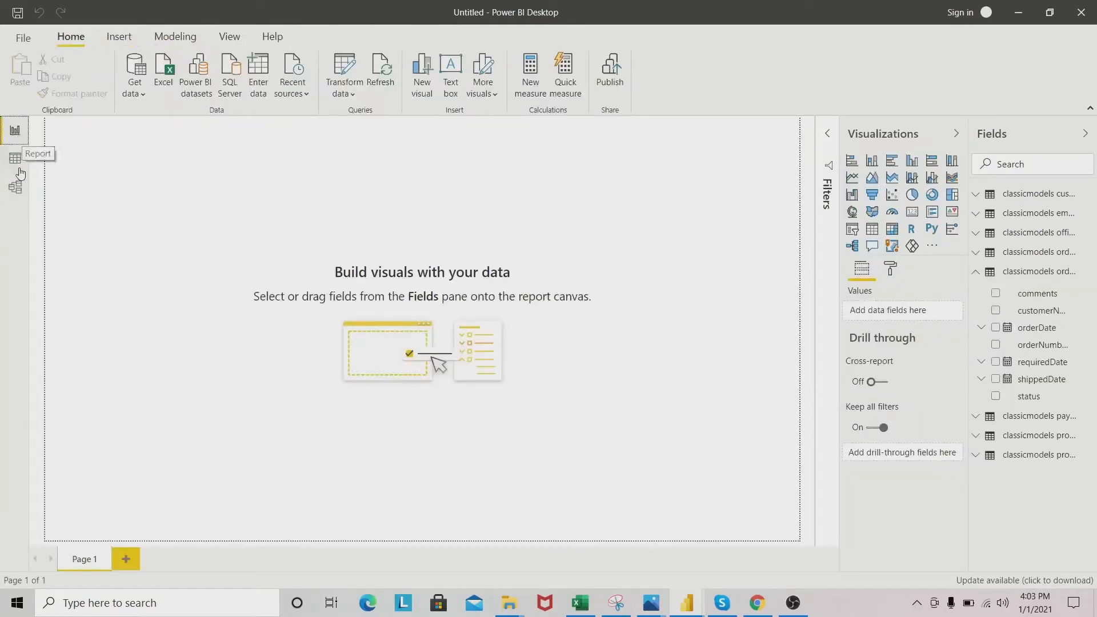
click(22, 163)
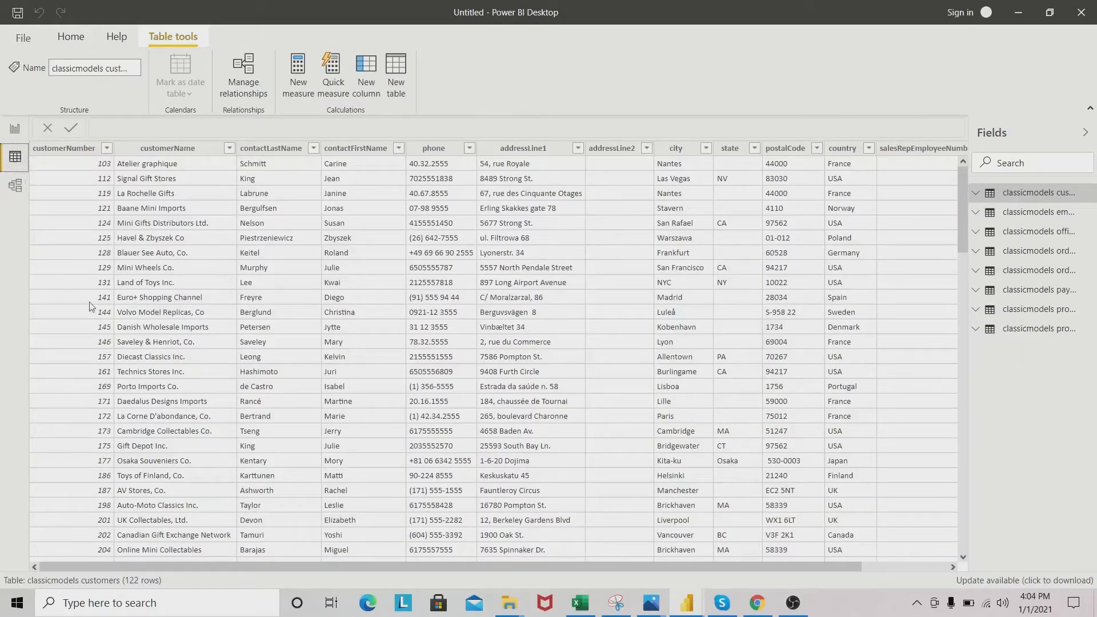
Step: Open the model diagram and move the orderdetails, products, orders, customers and employees tables up into a more compact layout
click(18, 185)
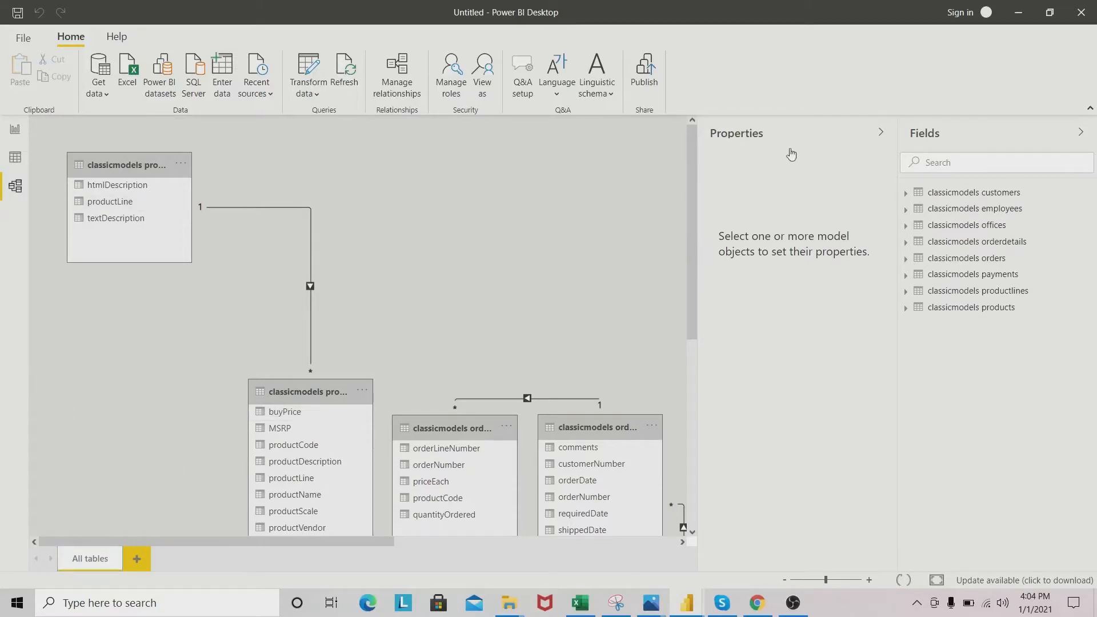
click(880, 132)
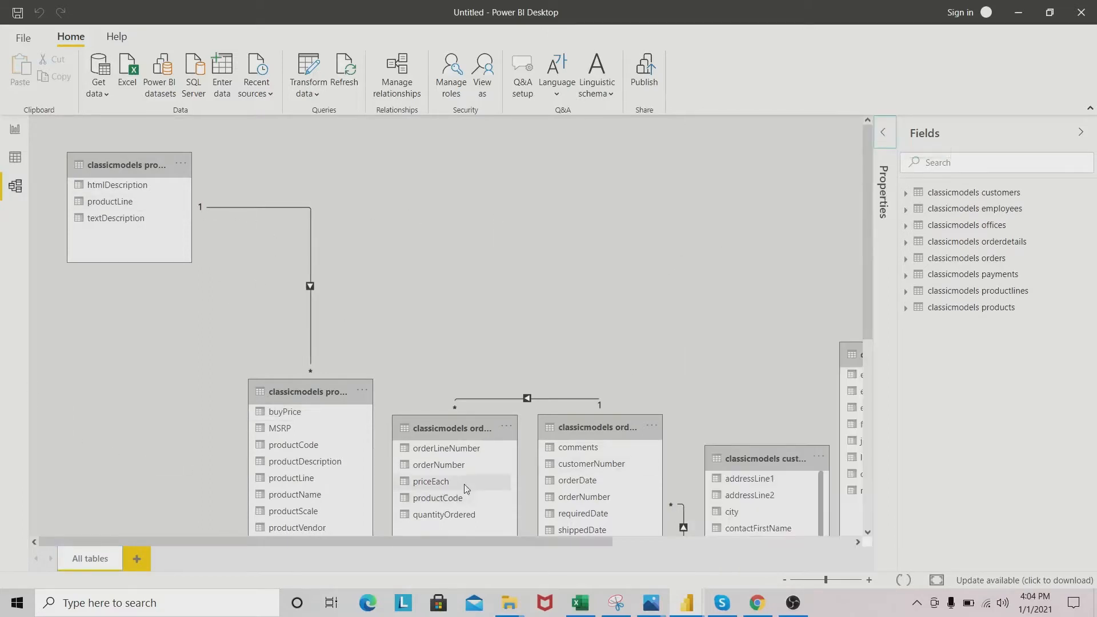
drag(361, 542, 472, 541)
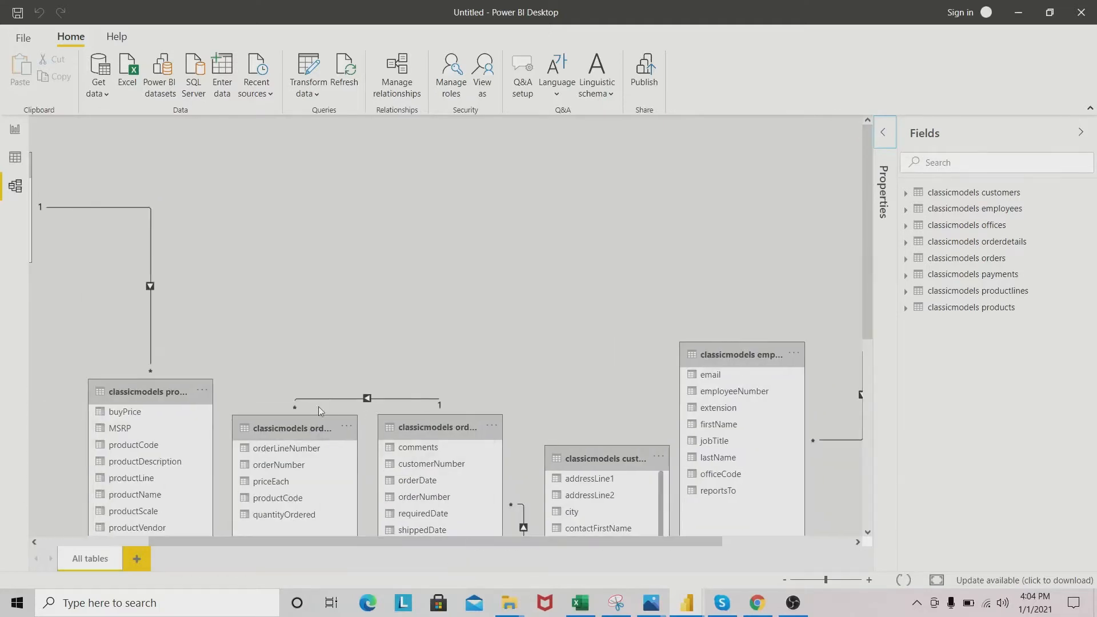
drag(317, 429, 430, 165)
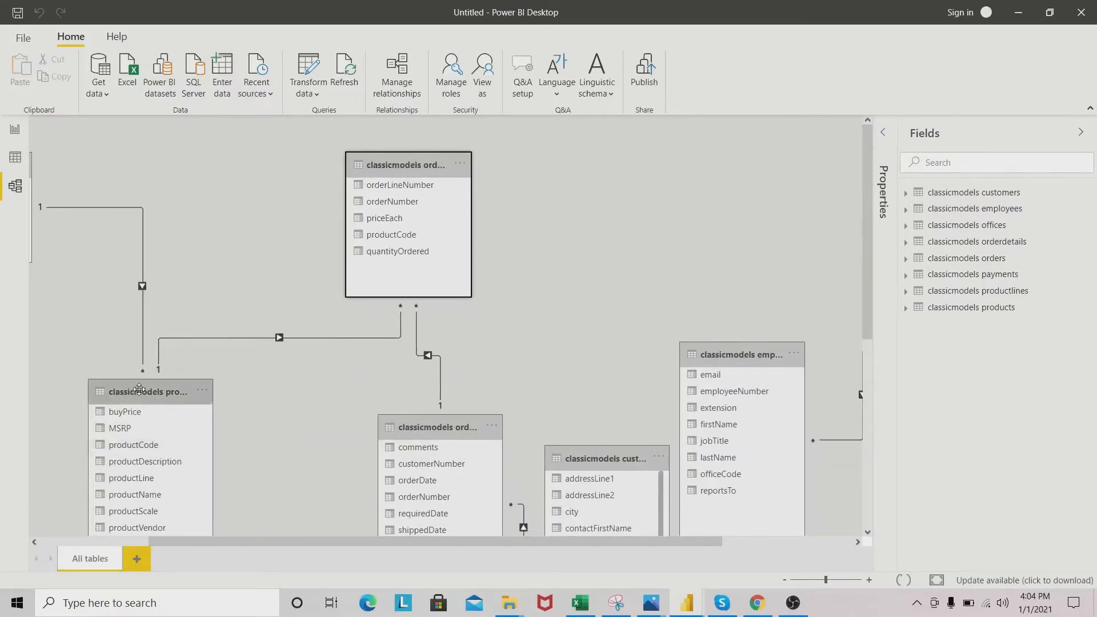
drag(139, 390, 186, 230)
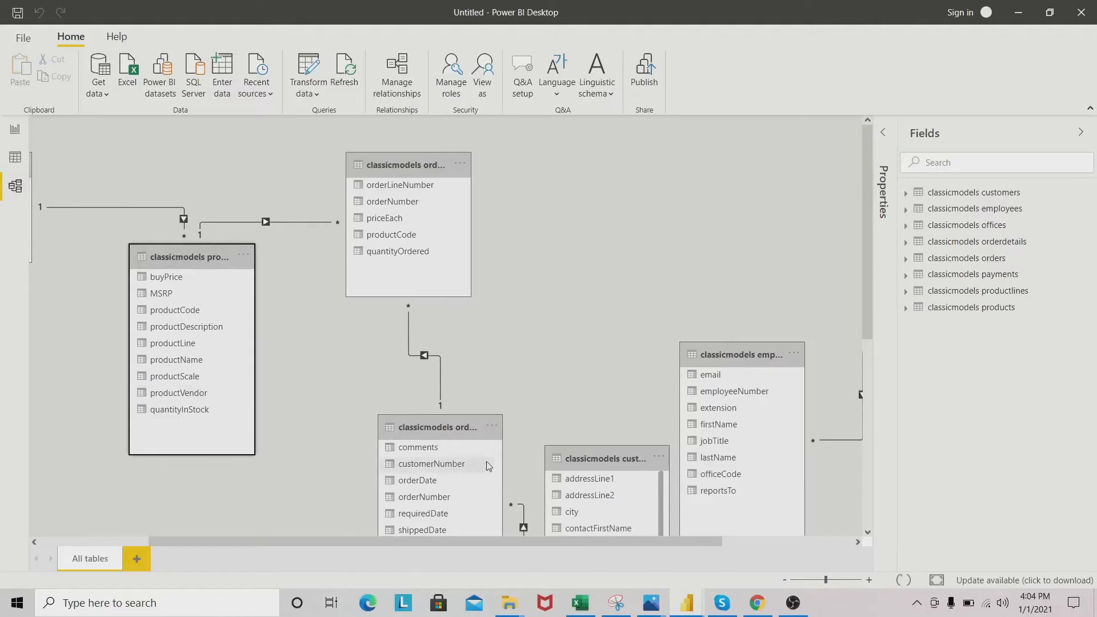
drag(423, 428, 387, 377)
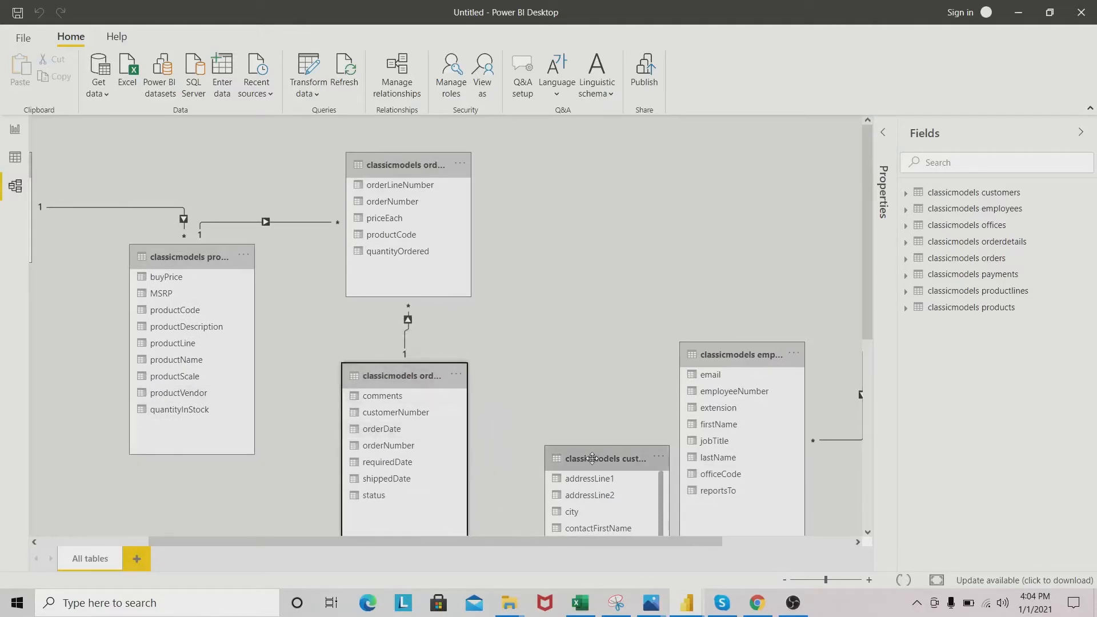
drag(606, 458, 596, 164)
drag(771, 355, 796, 171)
Step: Inspect the relationships connecting the productlines, products and orderdetails tables in the model diagram
drag(524, 542, 334, 536)
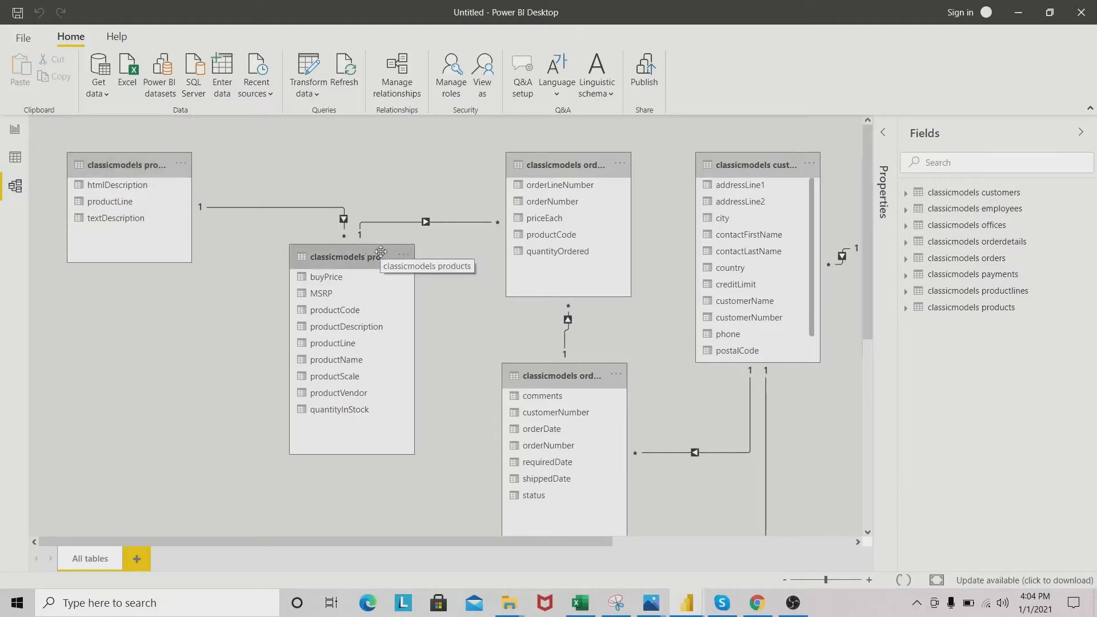
click(182, 165)
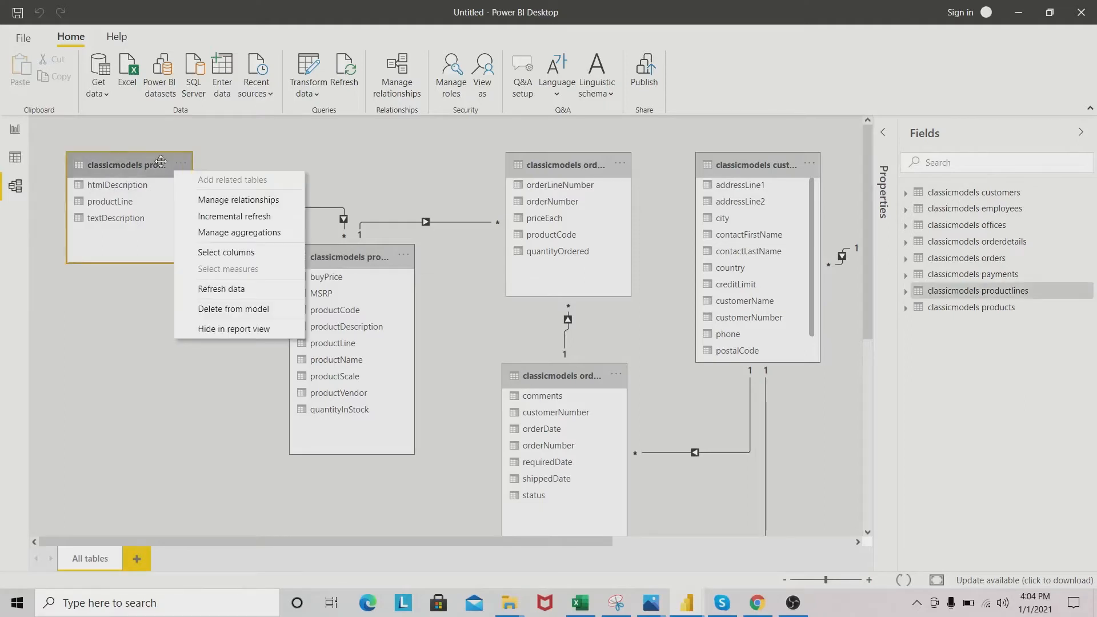
click(355, 279)
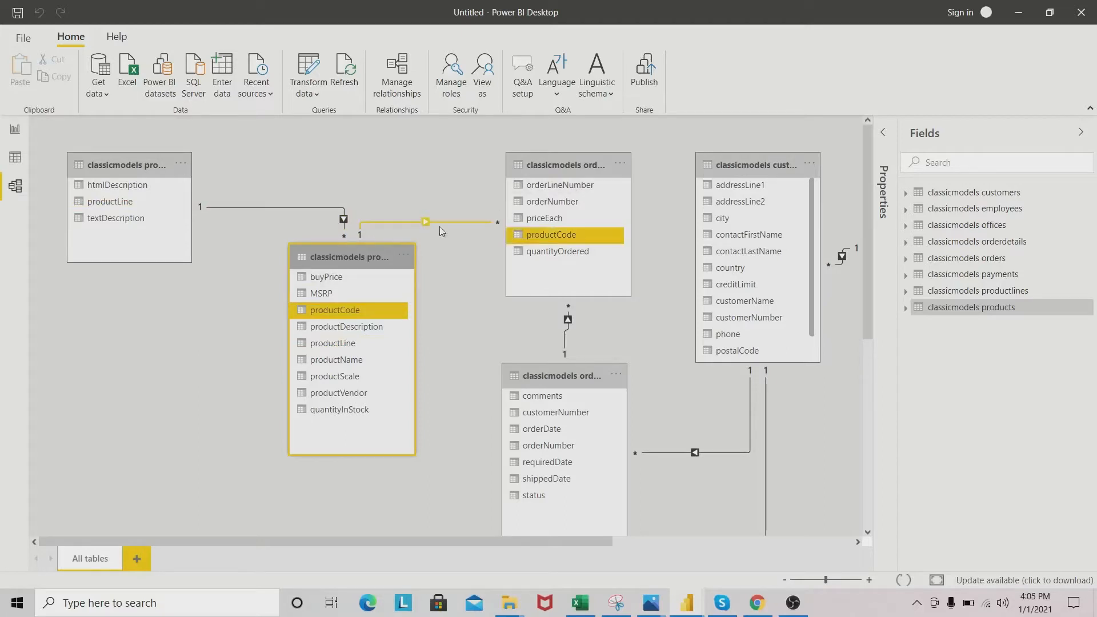
Step: Move the classicmodels payments table up so it sits just below the customers and employees tables
drag(579, 539, 872, 543)
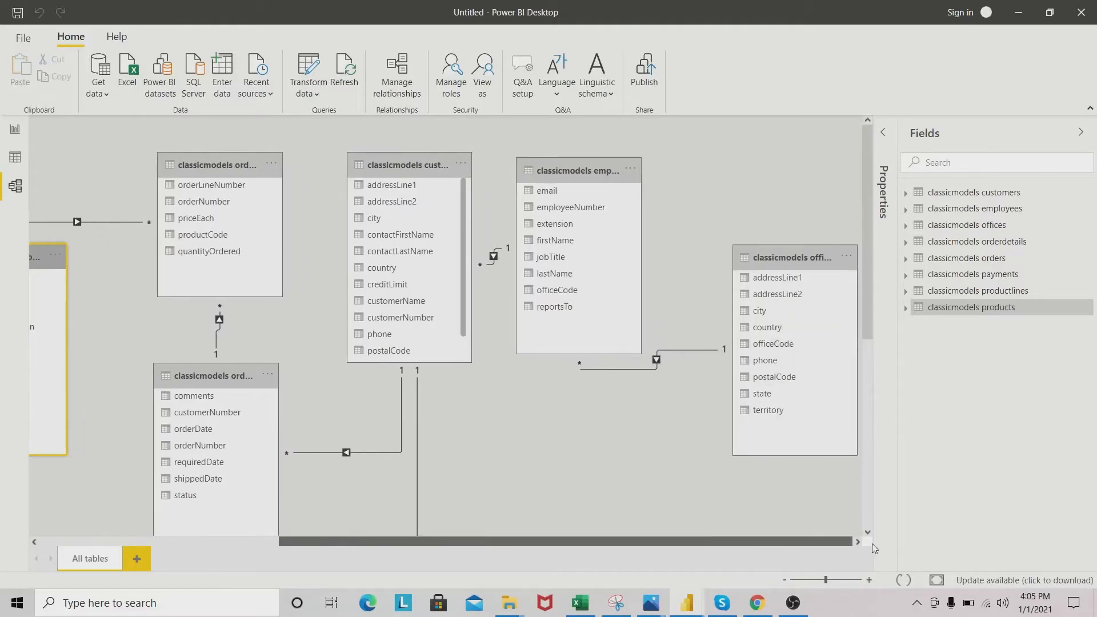
drag(862, 208, 896, 410)
drag(537, 348, 520, 319)
drag(867, 221, 868, 142)
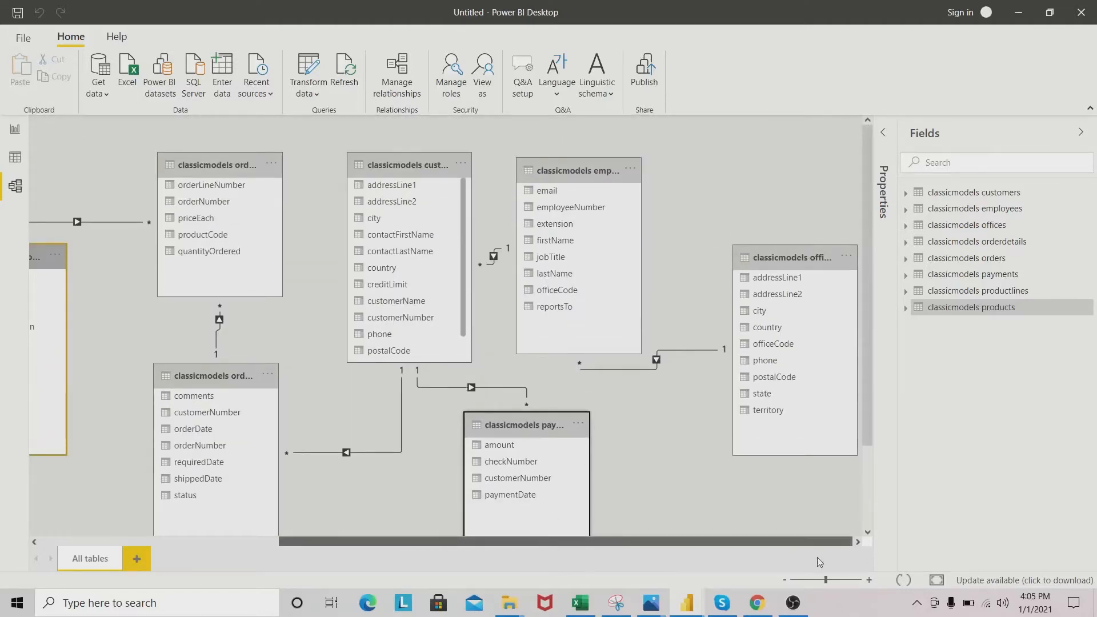
Step: Clear the table selection in the model diagram and return to the blank report page
drag(479, 541, 237, 523)
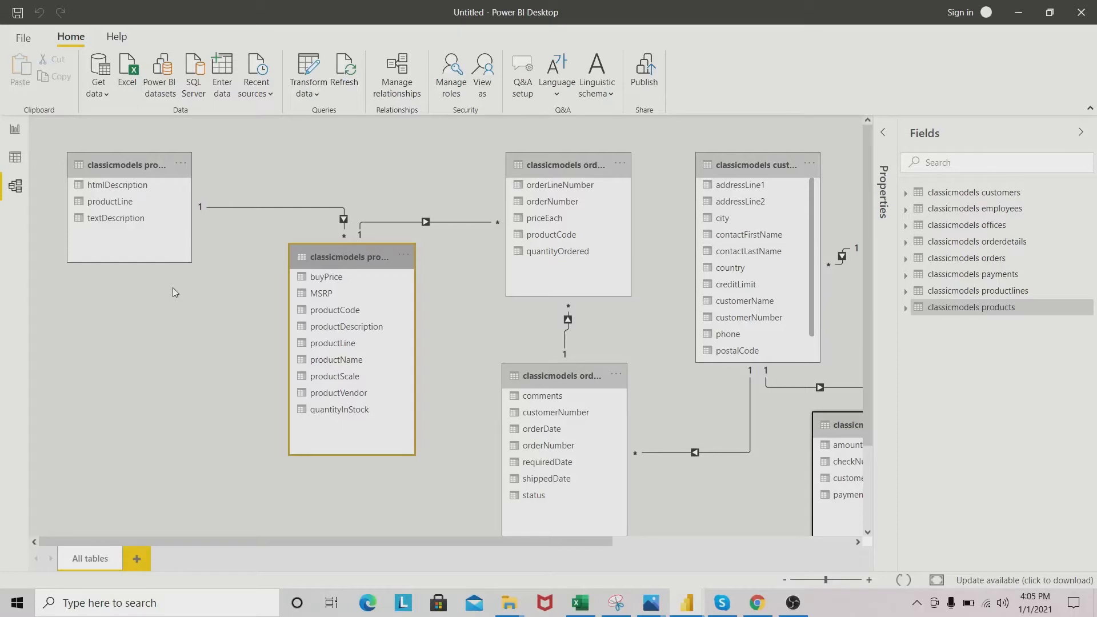
click(202, 328)
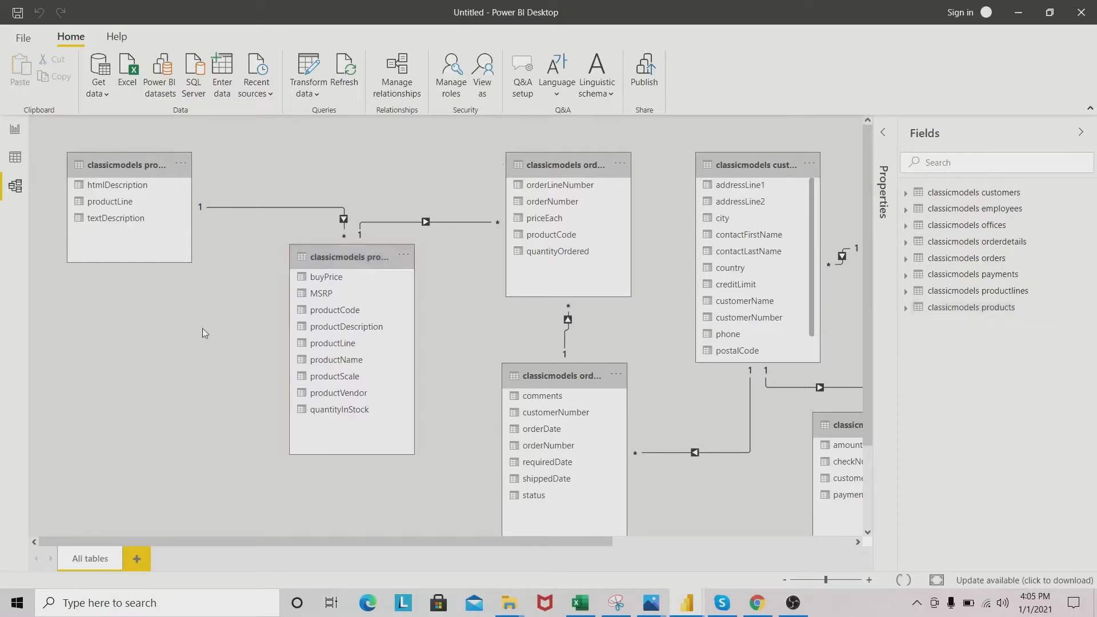
click(13, 130)
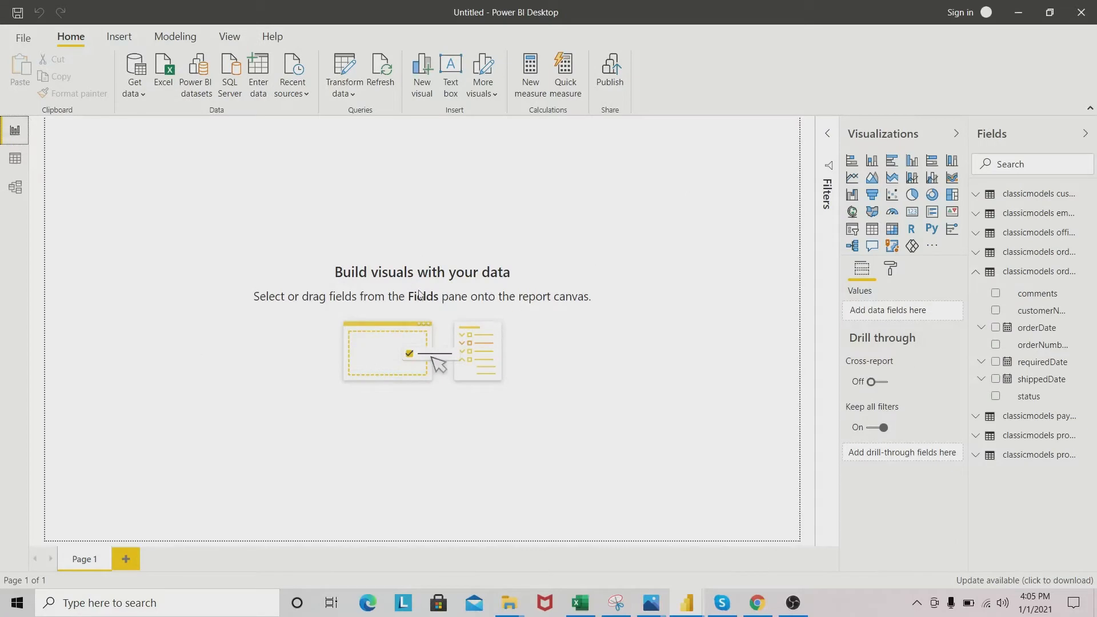
Step: Review the finished Supply chain operations Dashboard and the options for getting more visuals, ending on the untitled report
mouse_move(688, 600)
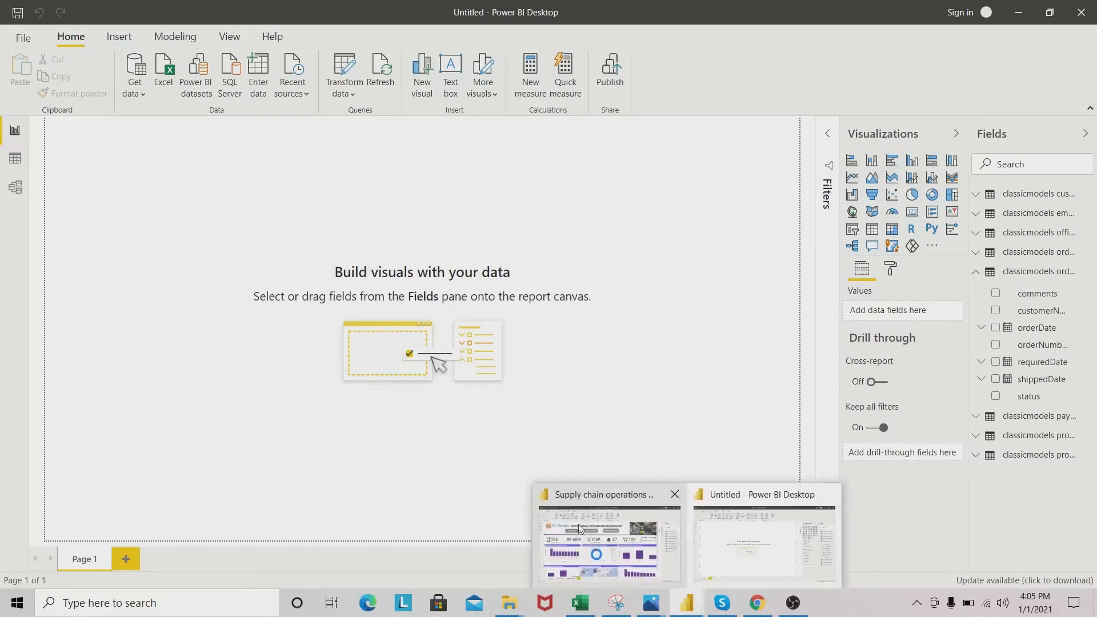
mouse_move(582, 528)
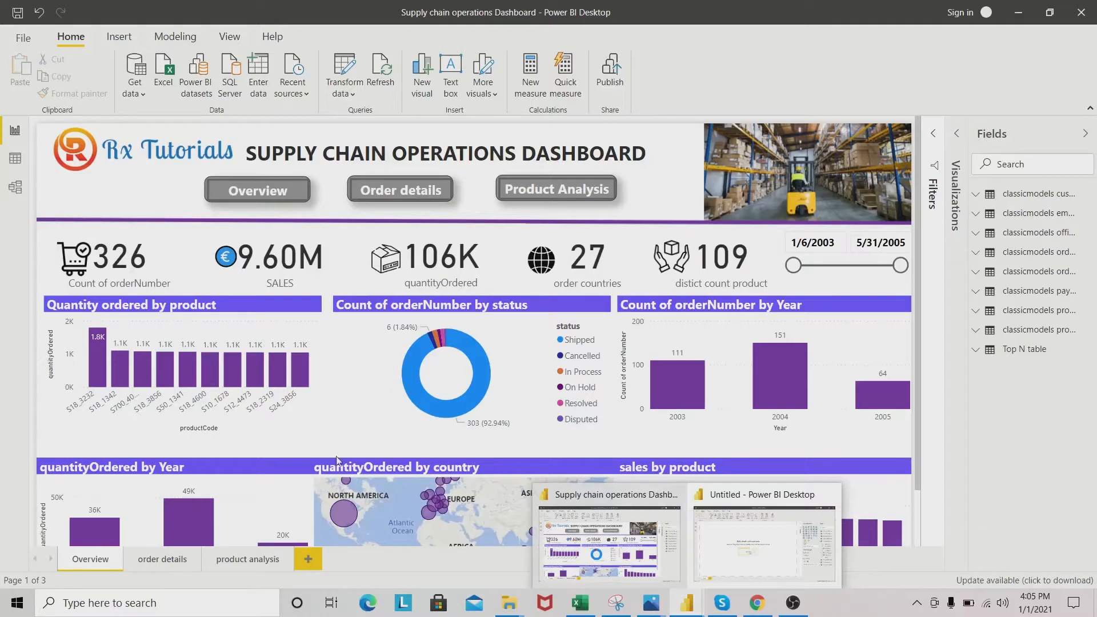
click(764, 542)
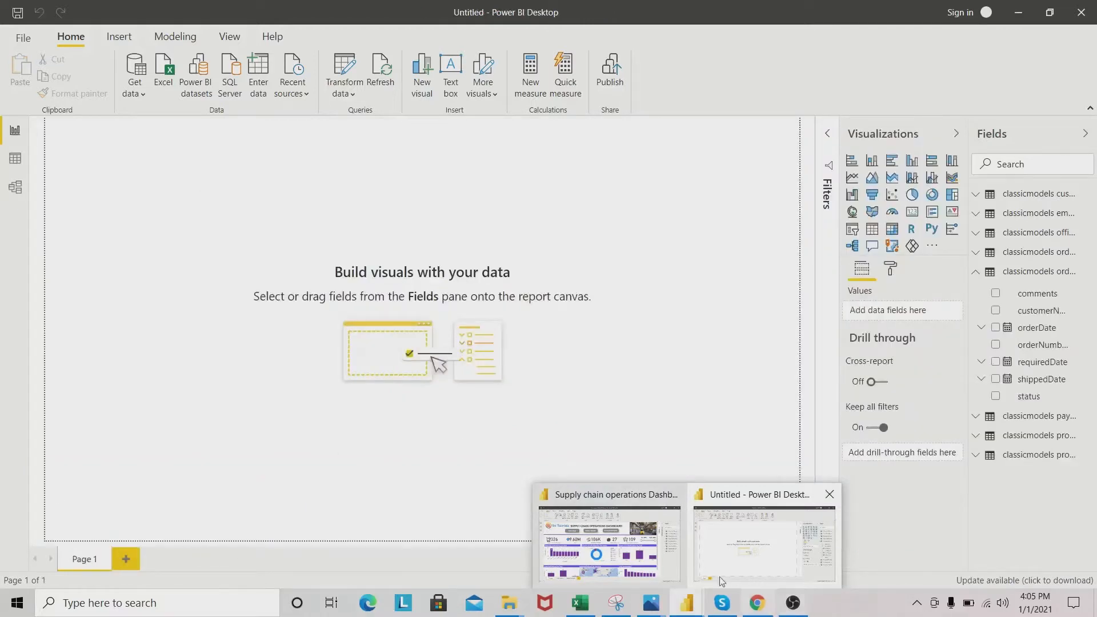
click(568, 550)
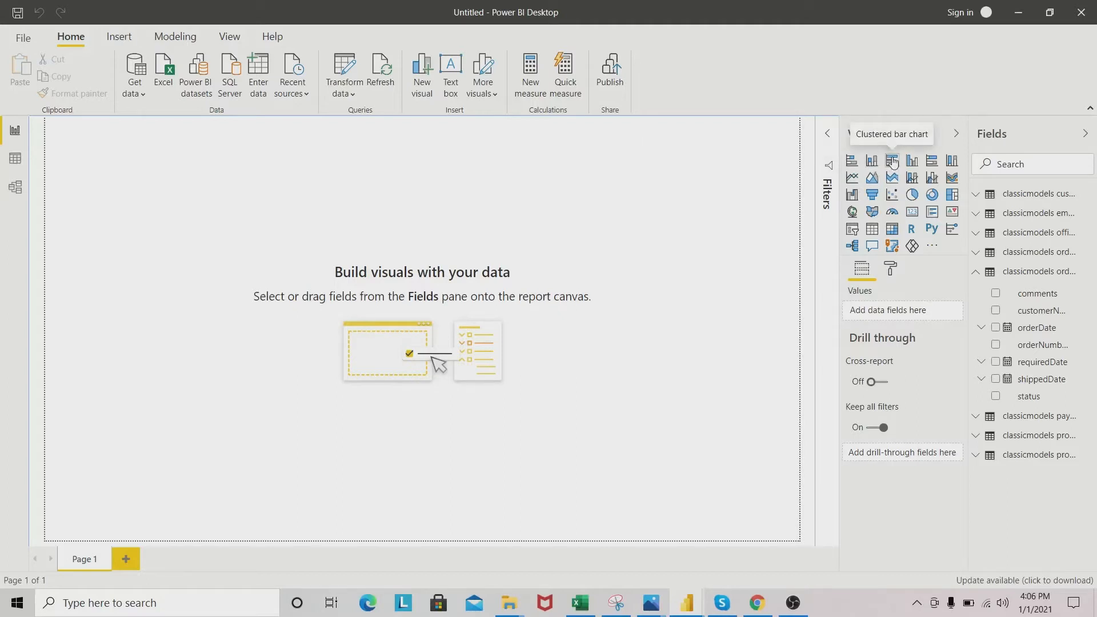
click(932, 249)
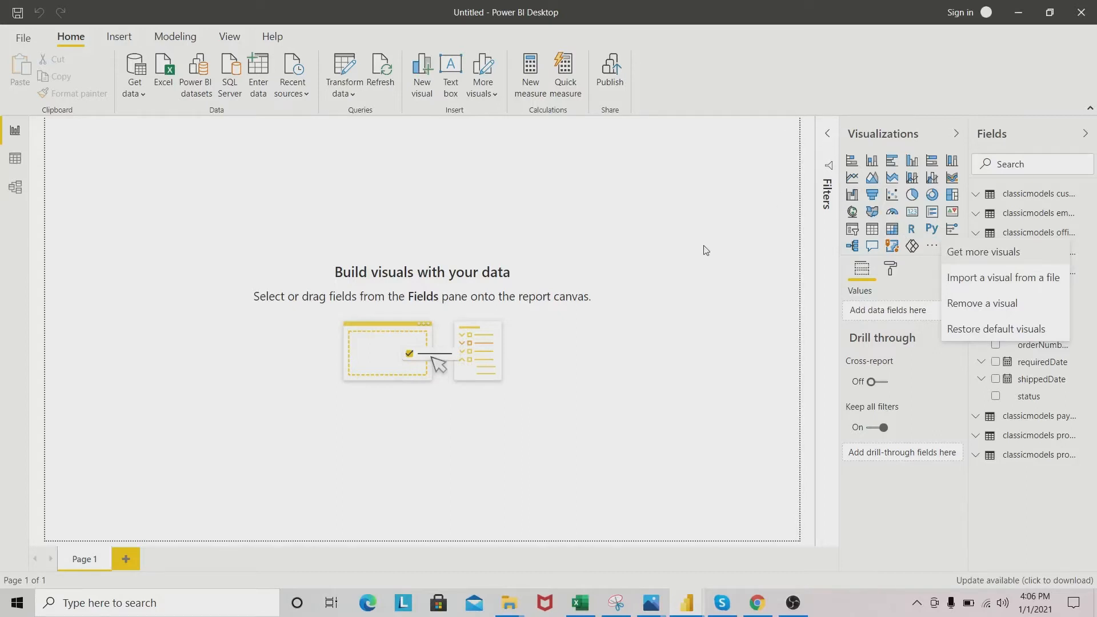
key(Escape)
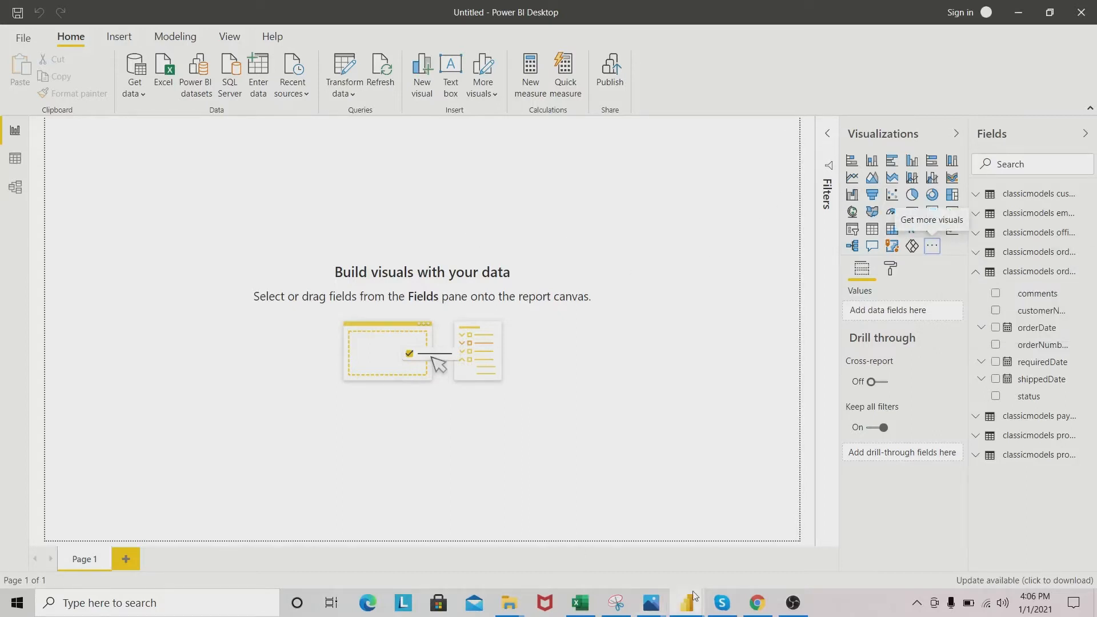
mouse_move(693, 595)
mouse_move(609, 538)
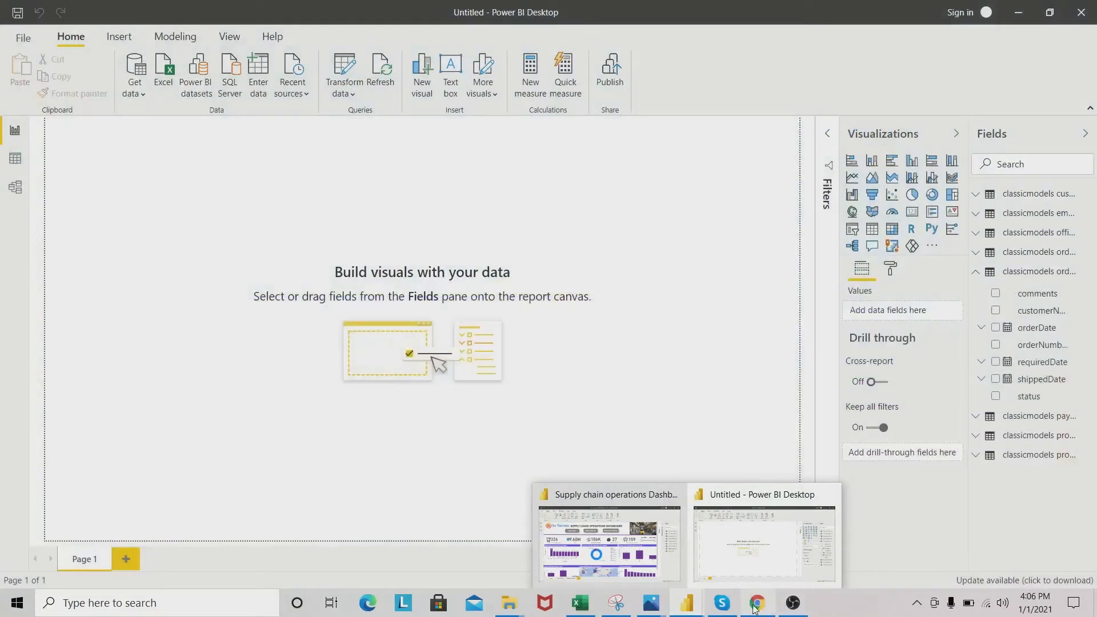
click(749, 551)
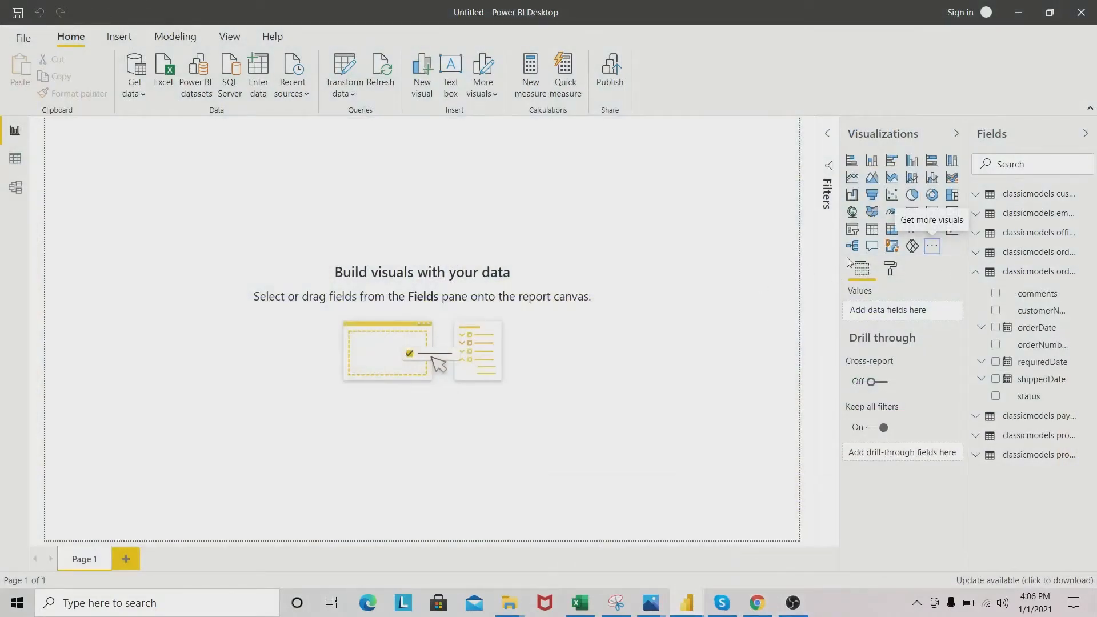
Step: Add an empty stacked column chart to the report page, enlarge and reposition it, and collapse the filter options
click(879, 165)
drag(126, 133, 282, 209)
drag(330, 334, 439, 373)
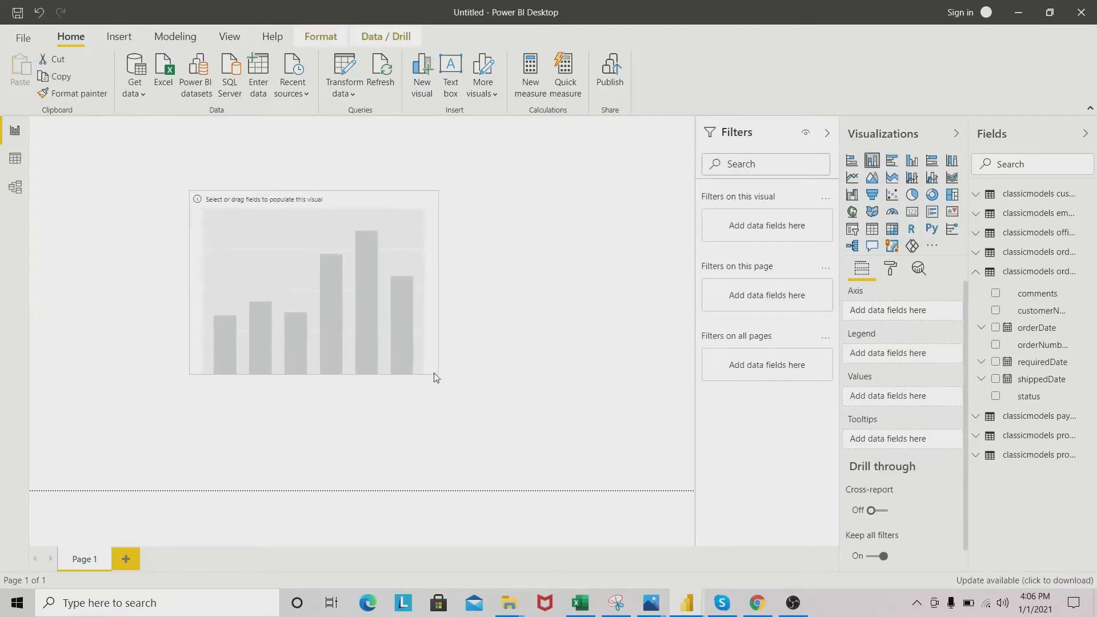
drag(353, 196, 306, 195)
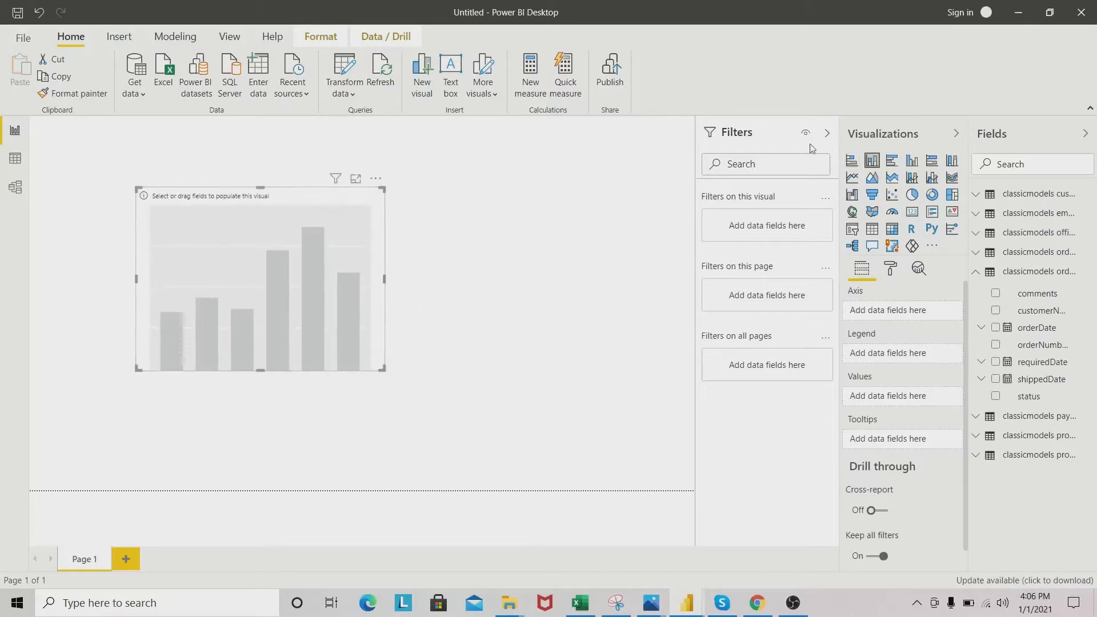
click(826, 132)
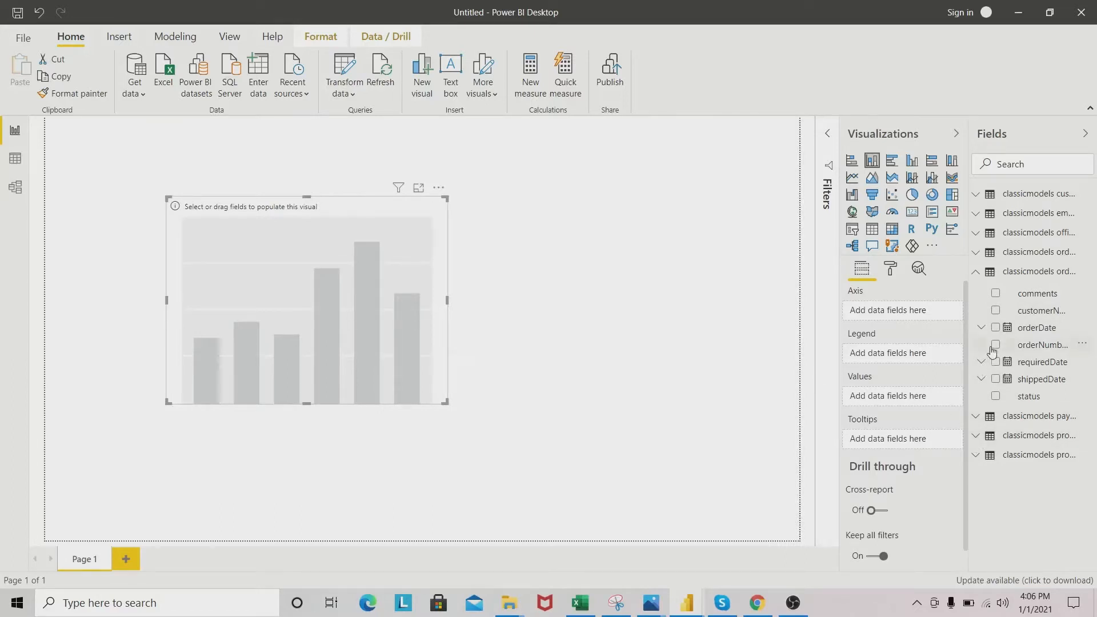
Step: Populate the stacked column chart with quantityOrdered by productCode from the classicmodels orderdetails table and make the chart taller
click(976, 253)
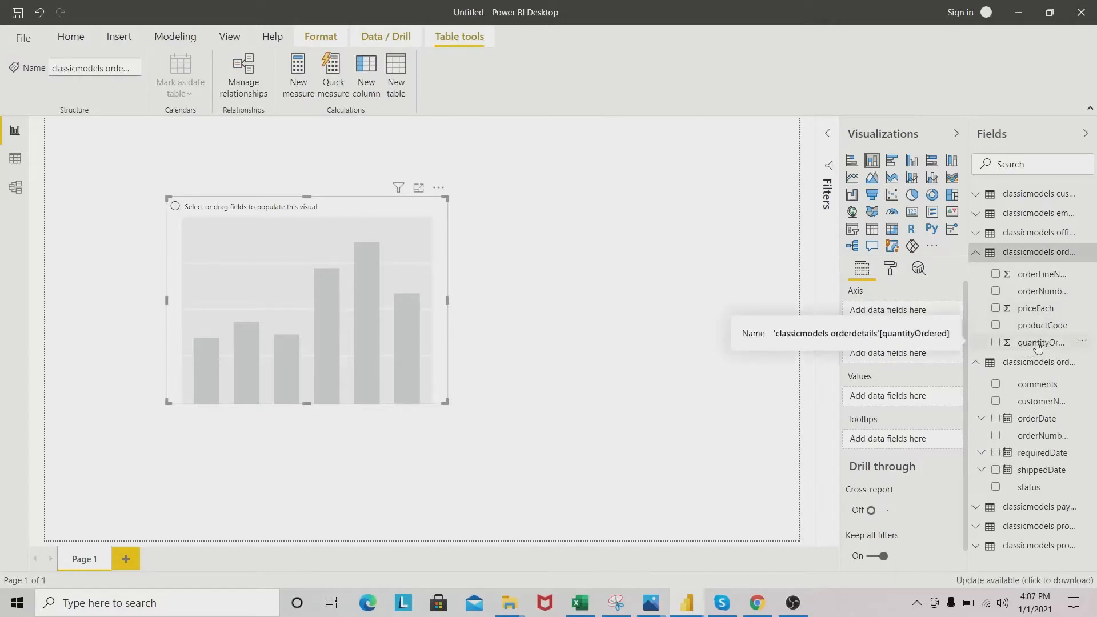
drag(1044, 345, 320, 291)
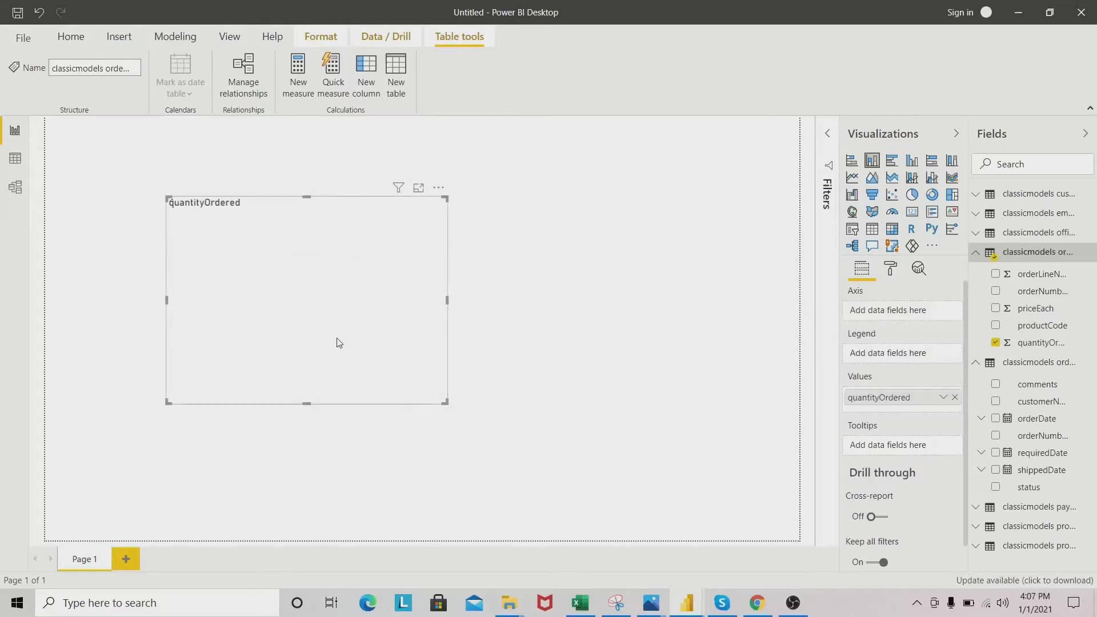
drag(306, 404, 313, 439)
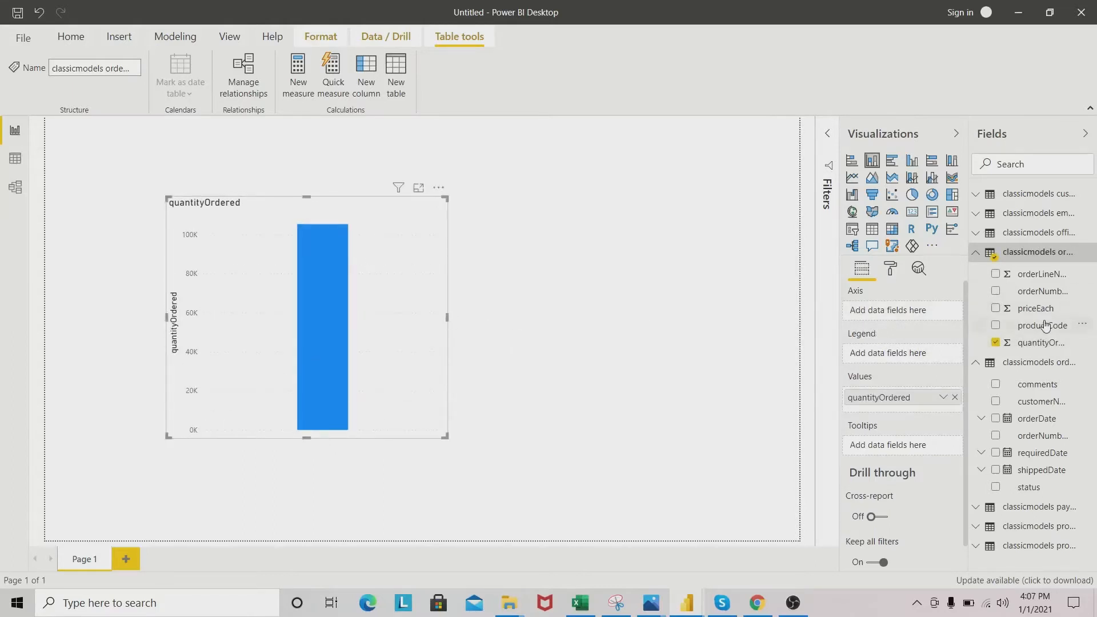
drag(1047, 326, 375, 324)
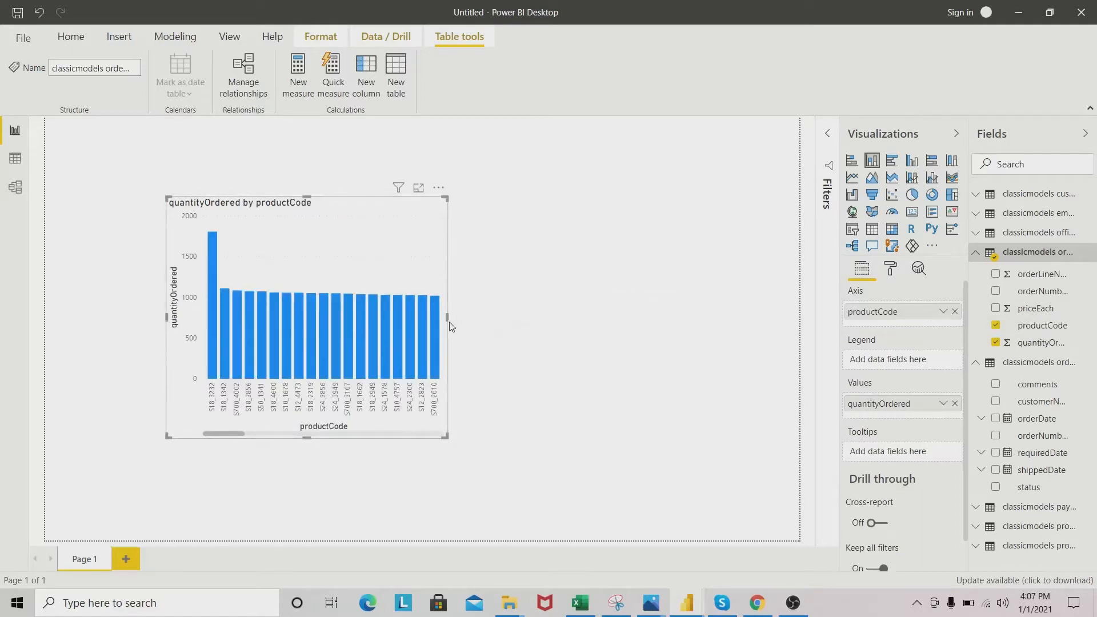
Step: Adjust the quantityOrdered by productCode chart's width and height and reposition it in the left half of the report page
drag(447, 317, 571, 321)
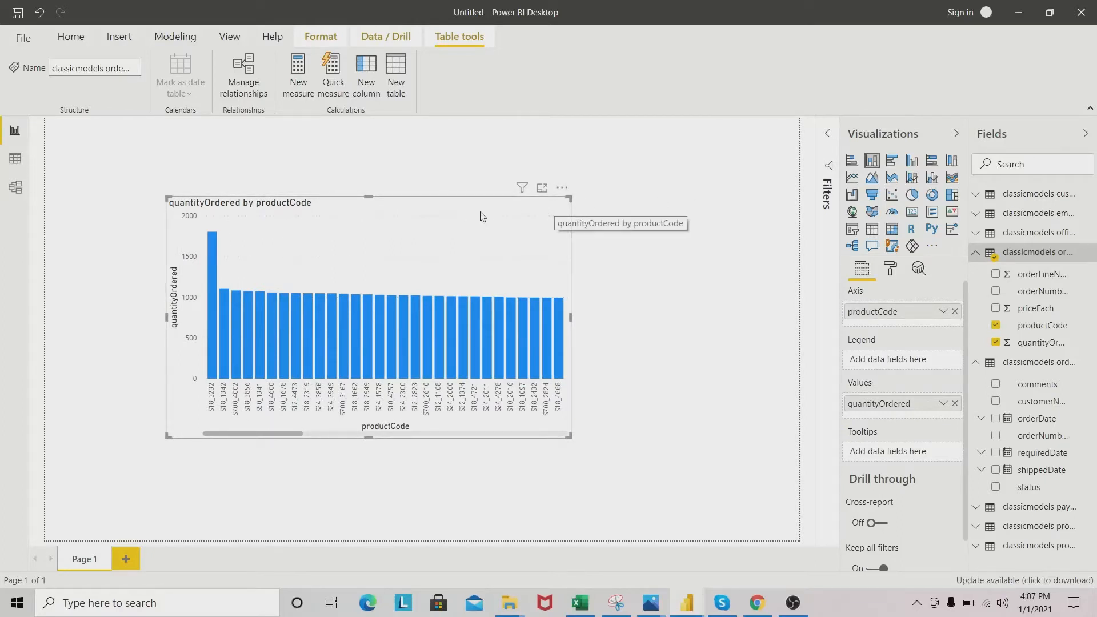
drag(477, 201, 382, 209)
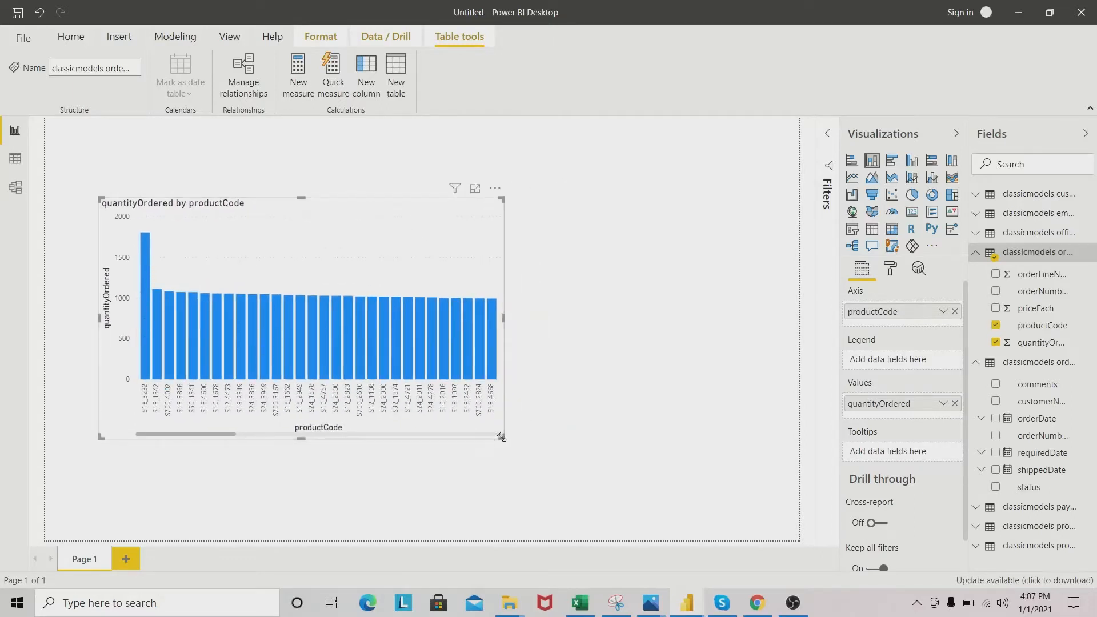
drag(500, 437, 428, 423)
drag(344, 205, 318, 220)
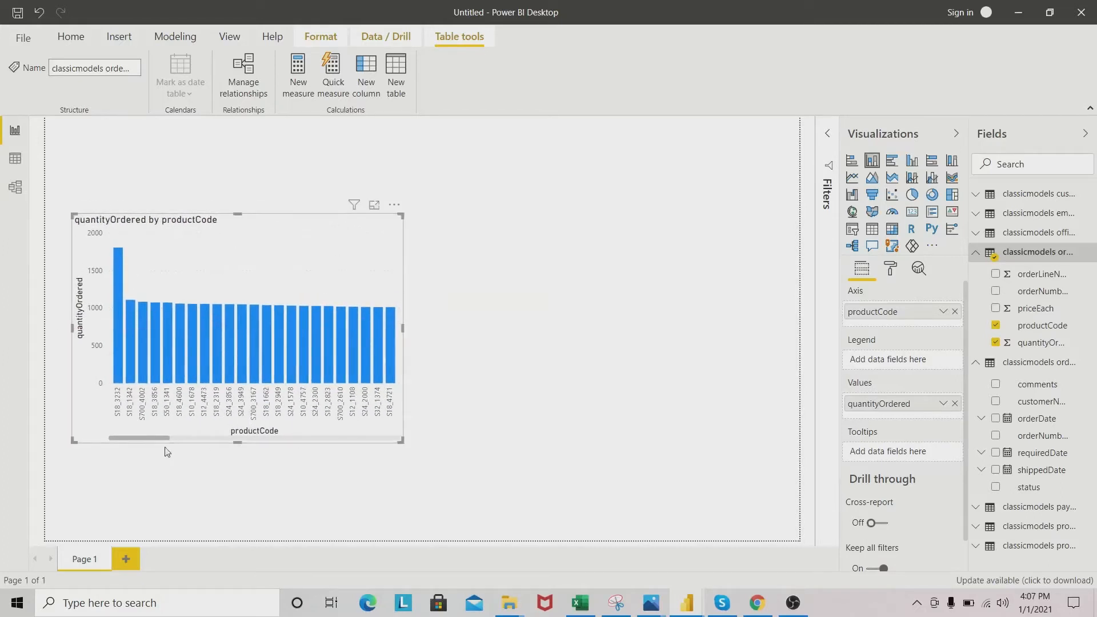
drag(156, 434, 183, 437)
drag(381, 232, 326, 236)
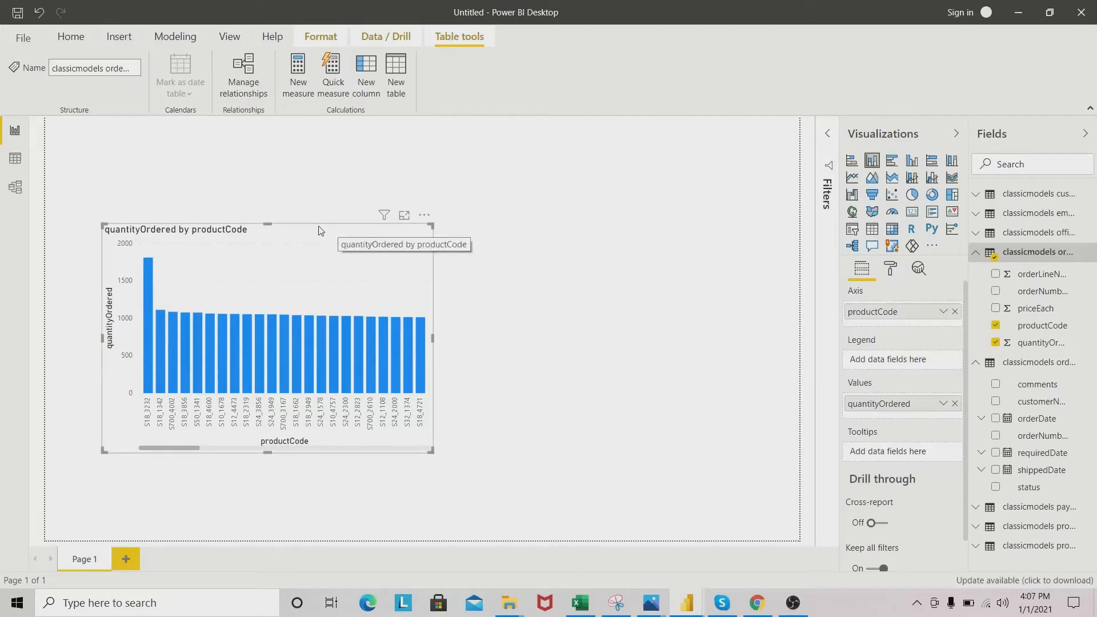
drag(319, 230, 282, 210)
drag(280, 220, 321, 217)
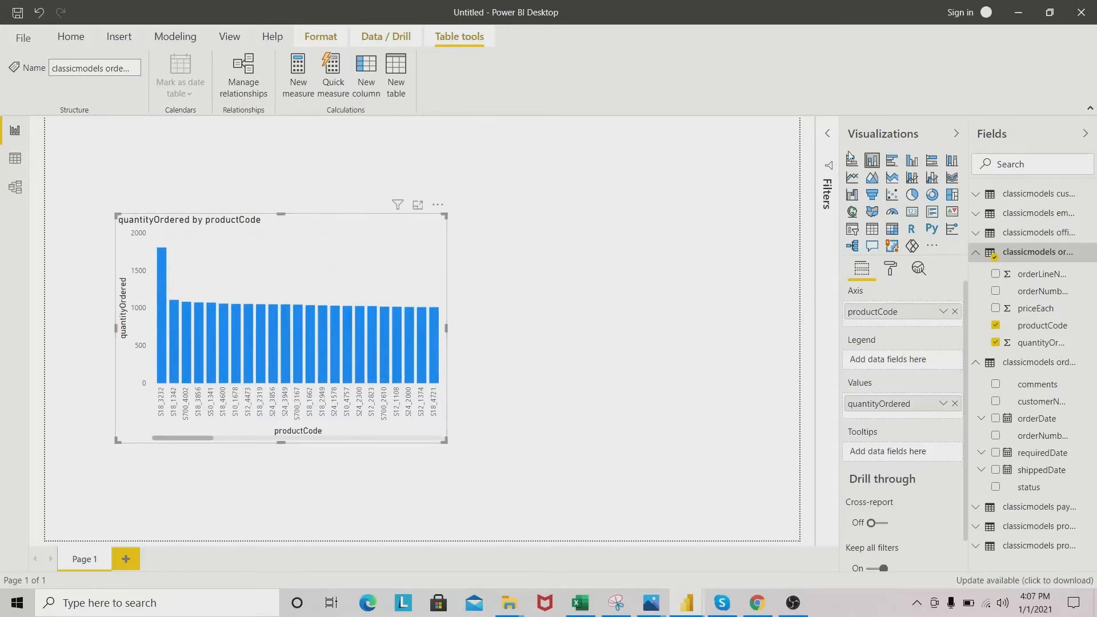
Step: Apply a Top N filter on productCode that shows the top 10 items by quantityOrdered
click(812, 174)
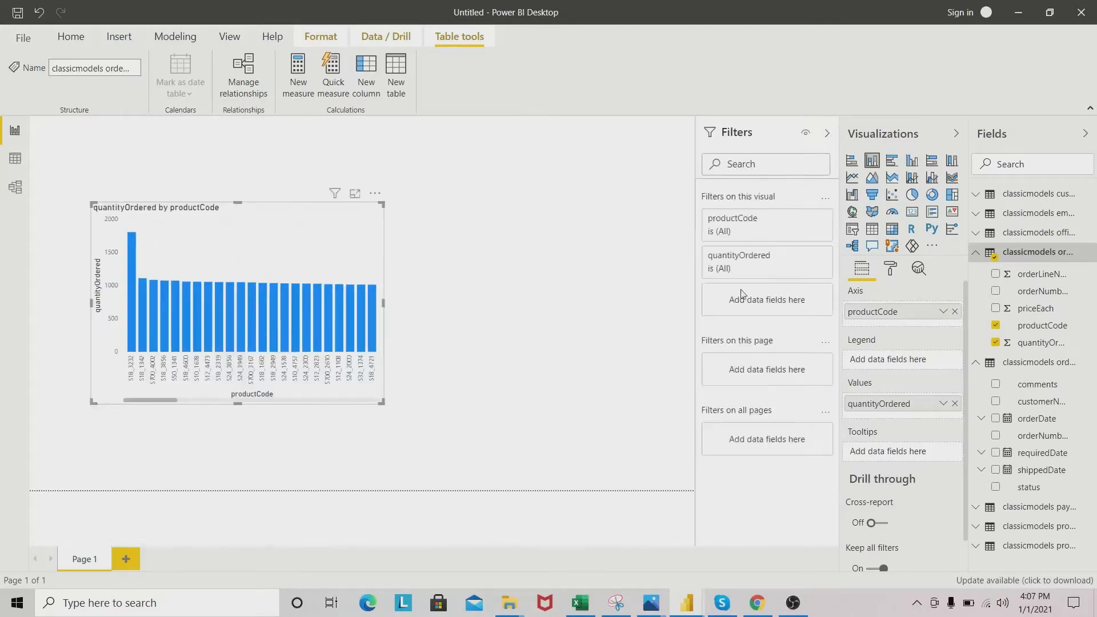
mouse_move(818, 229)
click(805, 219)
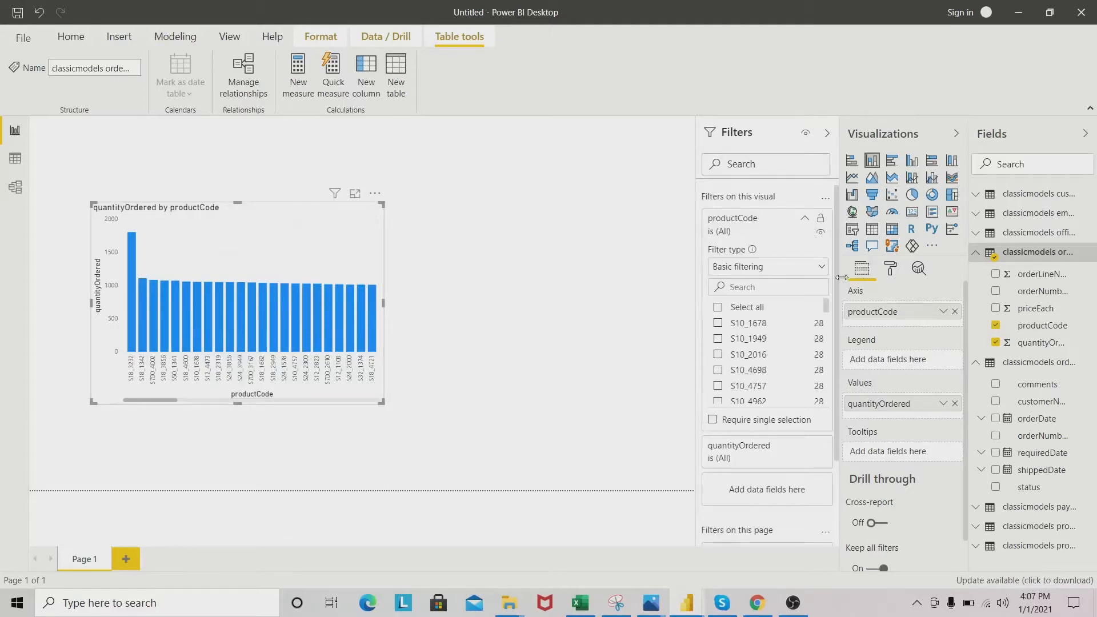
click(822, 269)
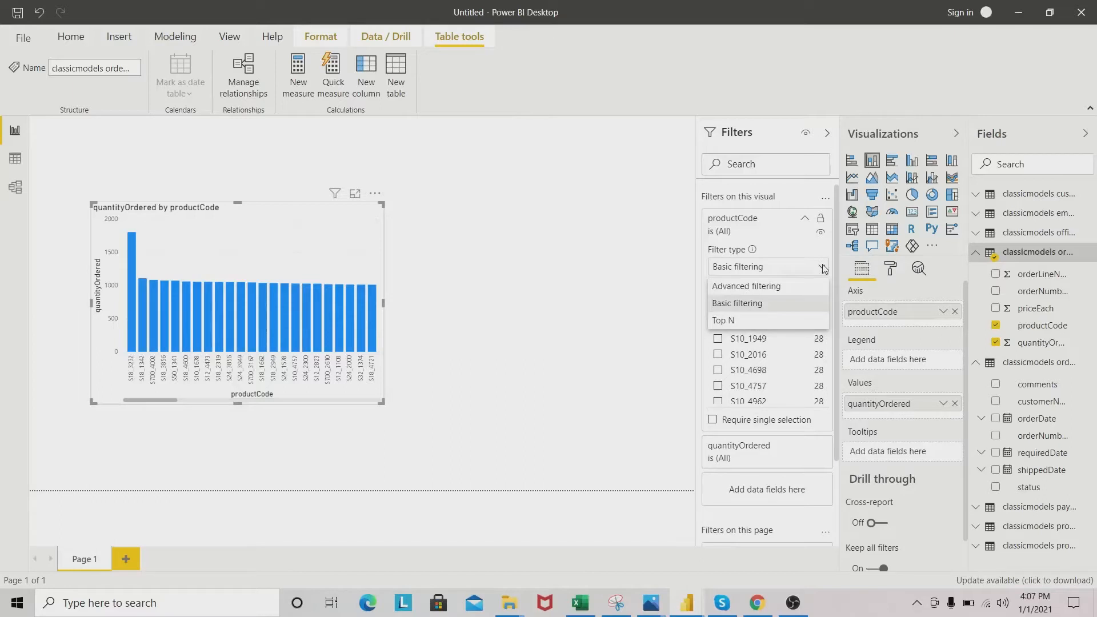
click(754, 322)
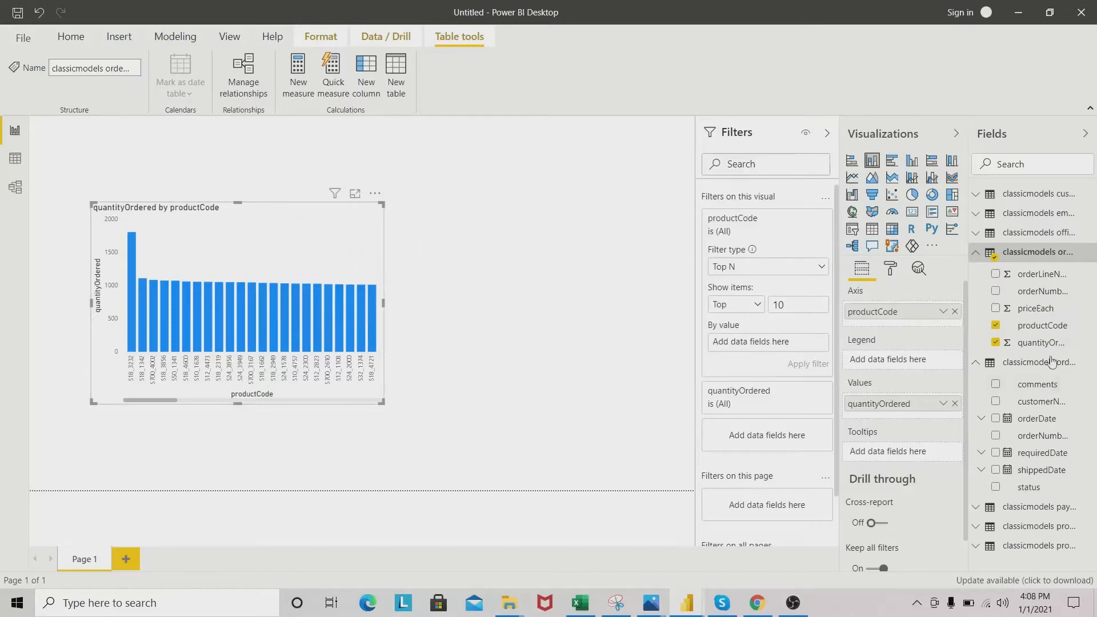
drag(1049, 343, 762, 343)
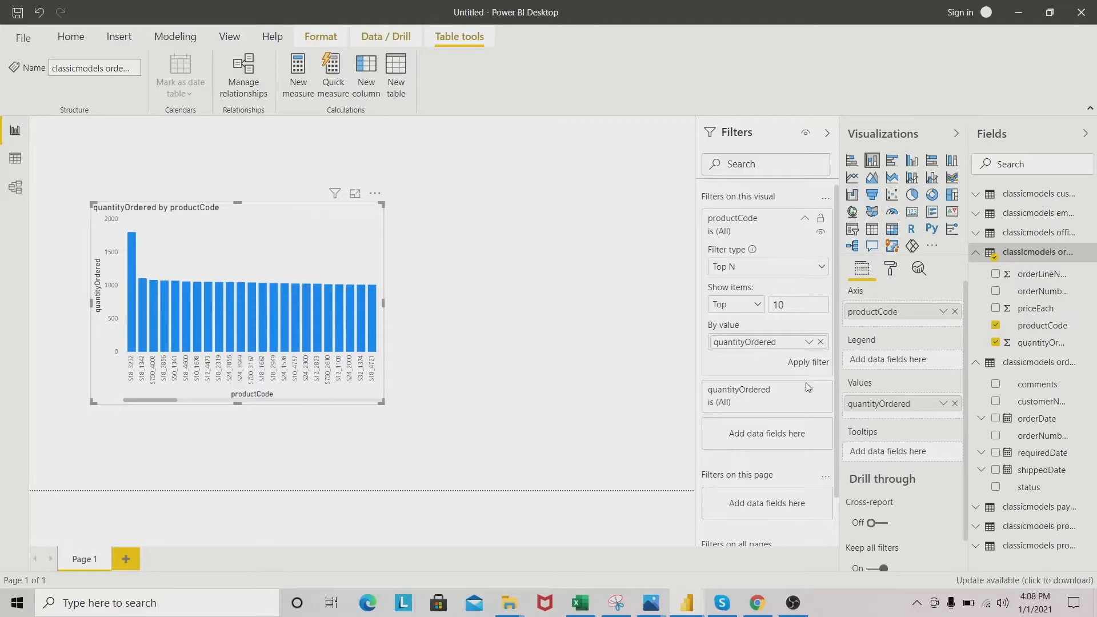
click(811, 362)
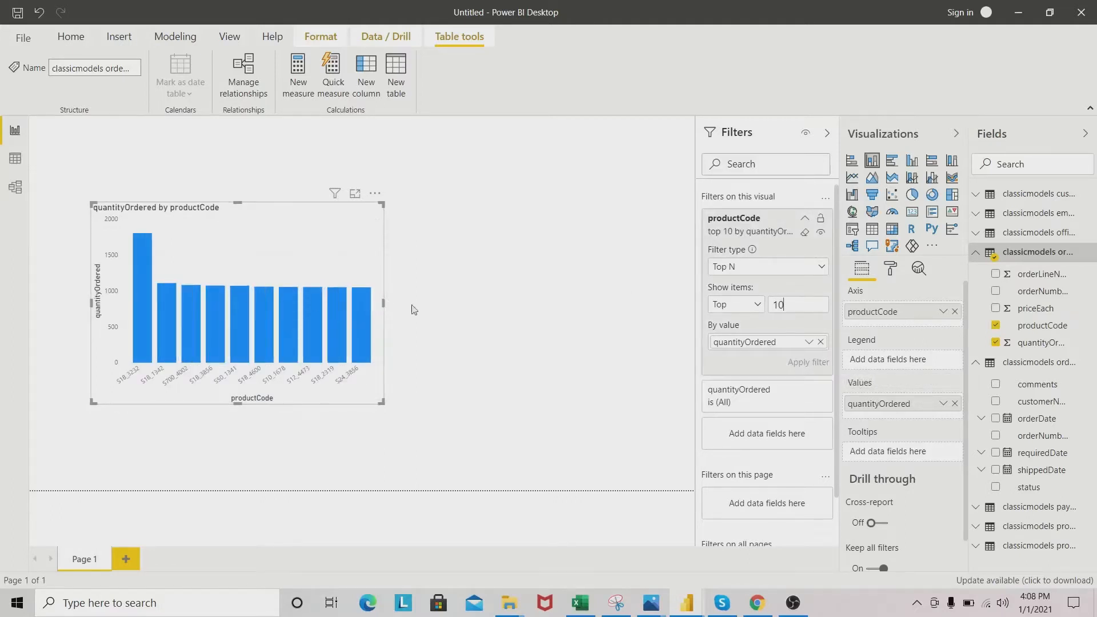
Step: Collapse the filter options, then resize the filtered chart and place it near the left edge of the report page
drag(383, 302, 499, 303)
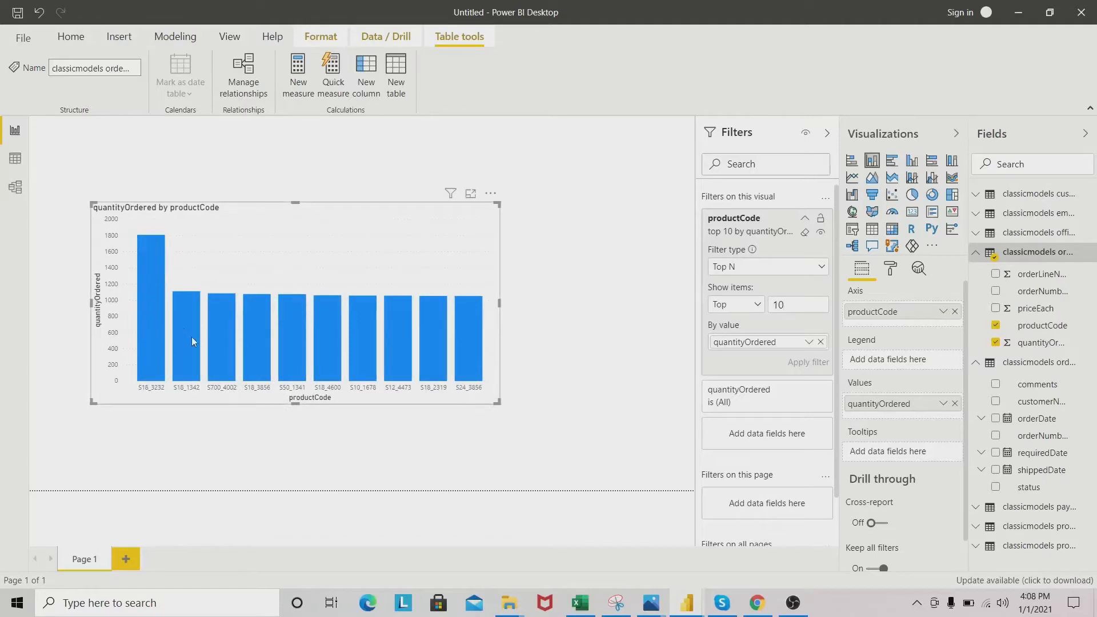
drag(407, 217, 380, 236)
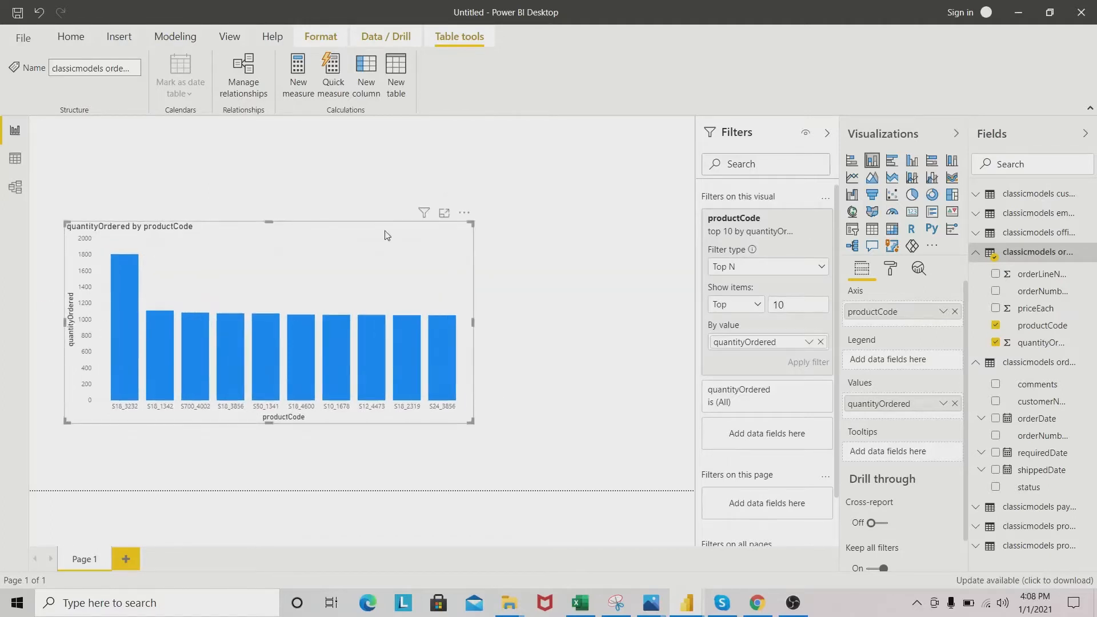
click(827, 132)
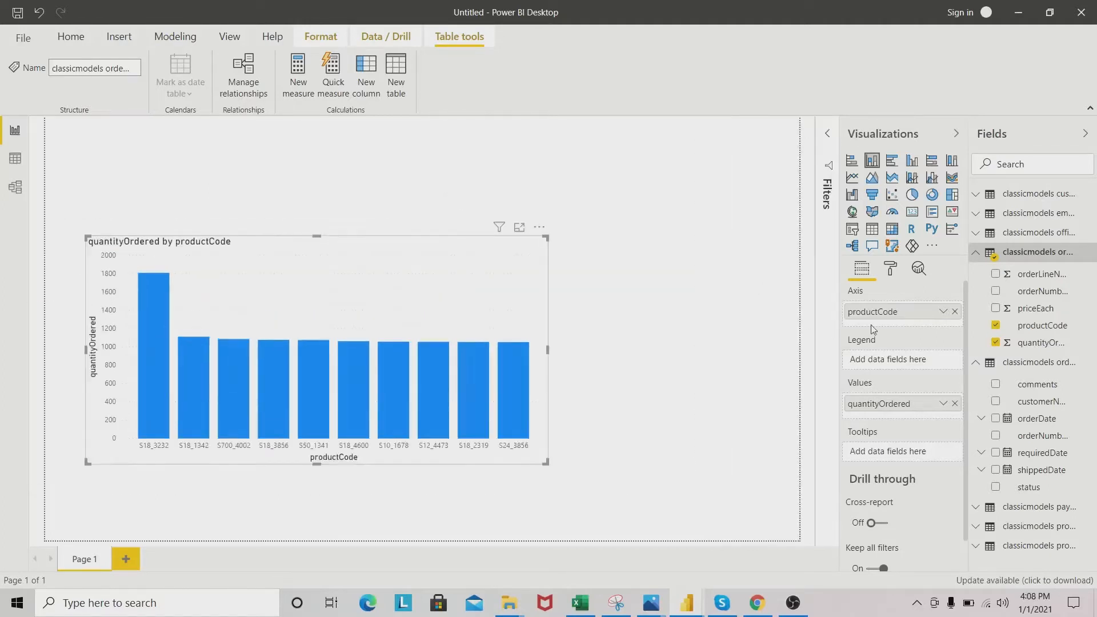
drag(362, 249, 330, 208)
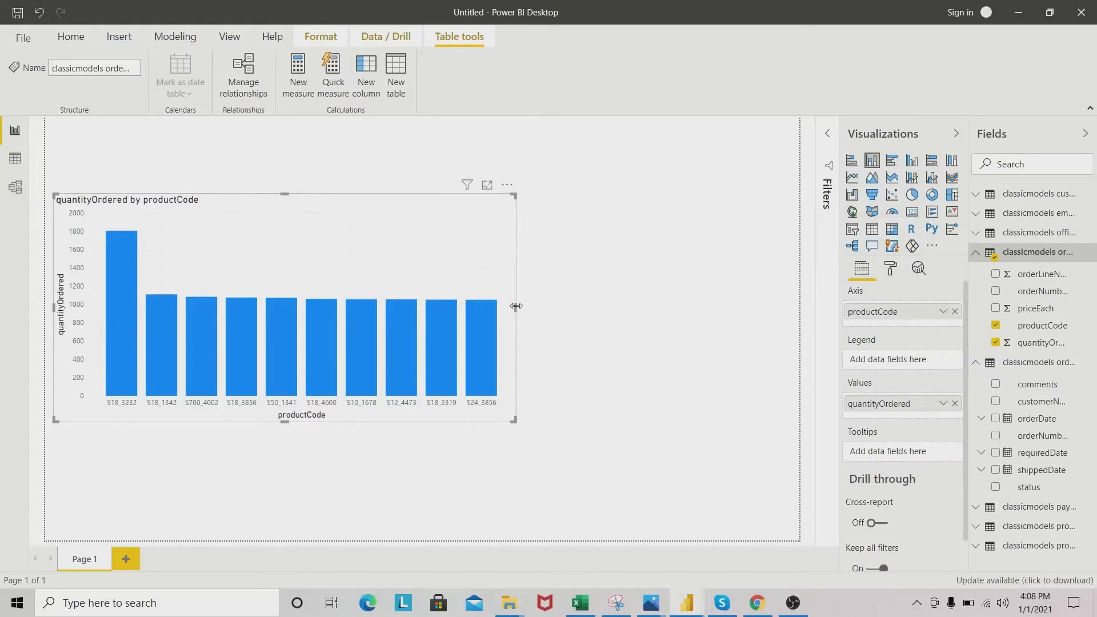
drag(516, 306, 410, 307)
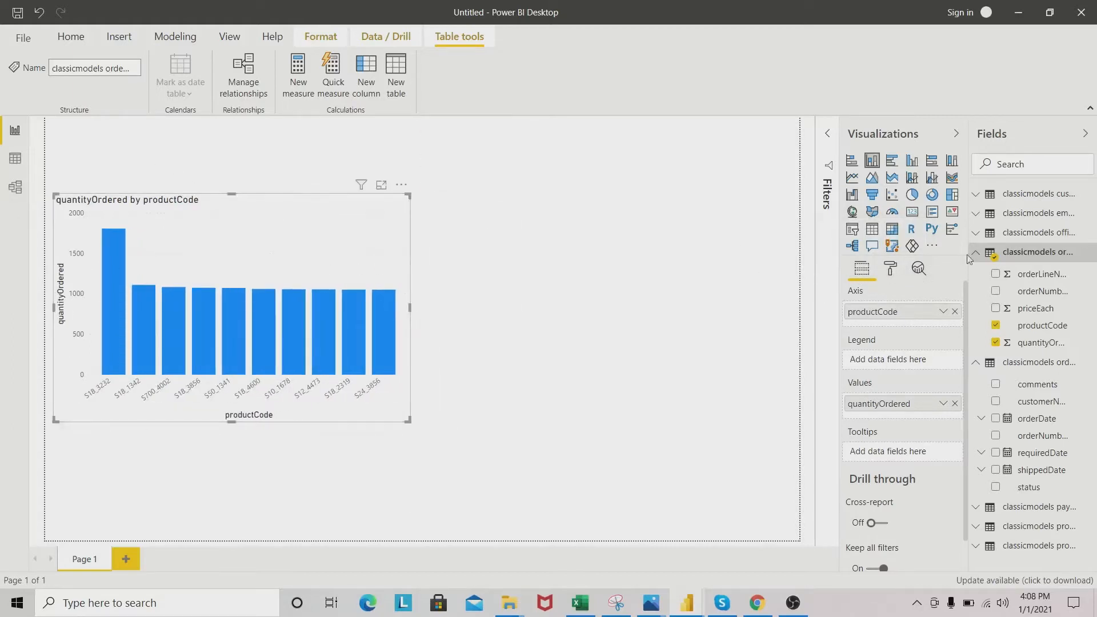
Step: Set the chart's default data color to purple and narrow the chart slightly
click(891, 272)
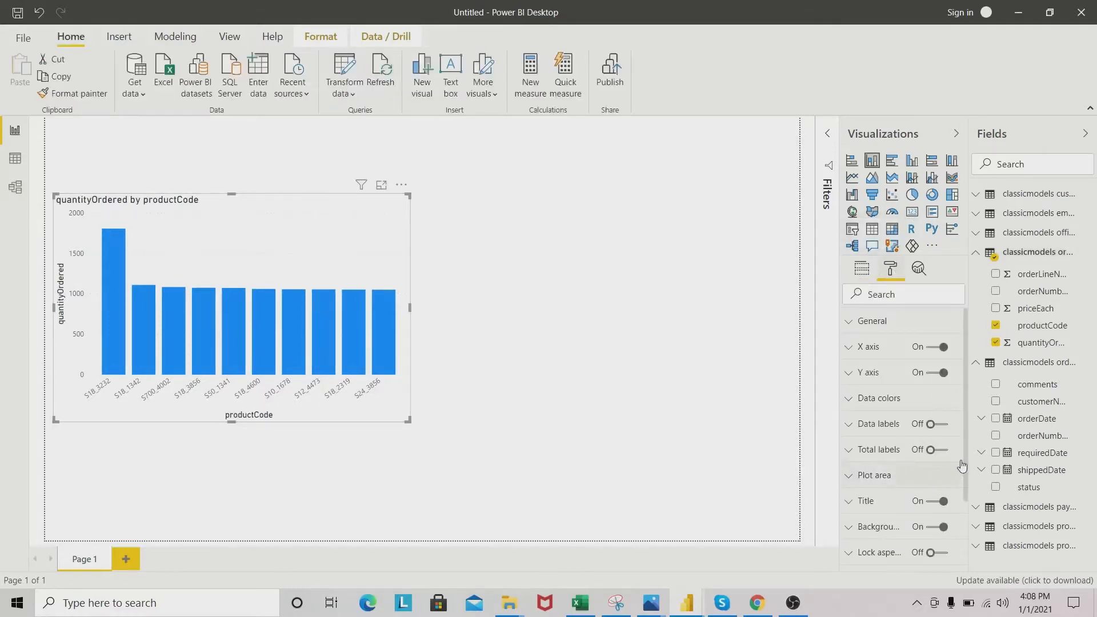
click(849, 398)
drag(965, 382, 965, 424)
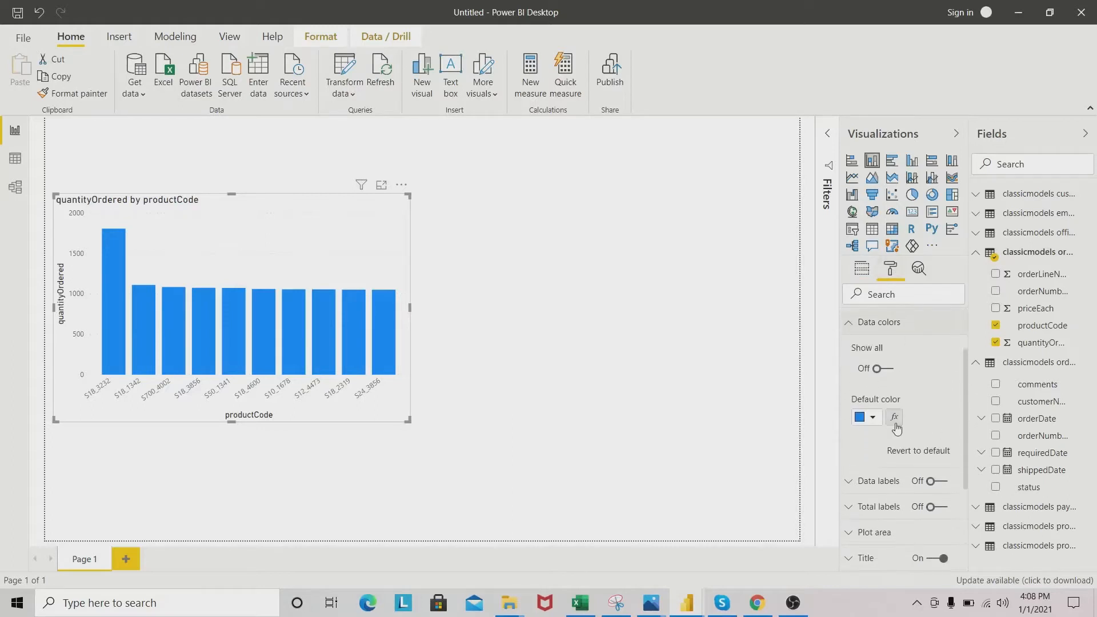
click(873, 417)
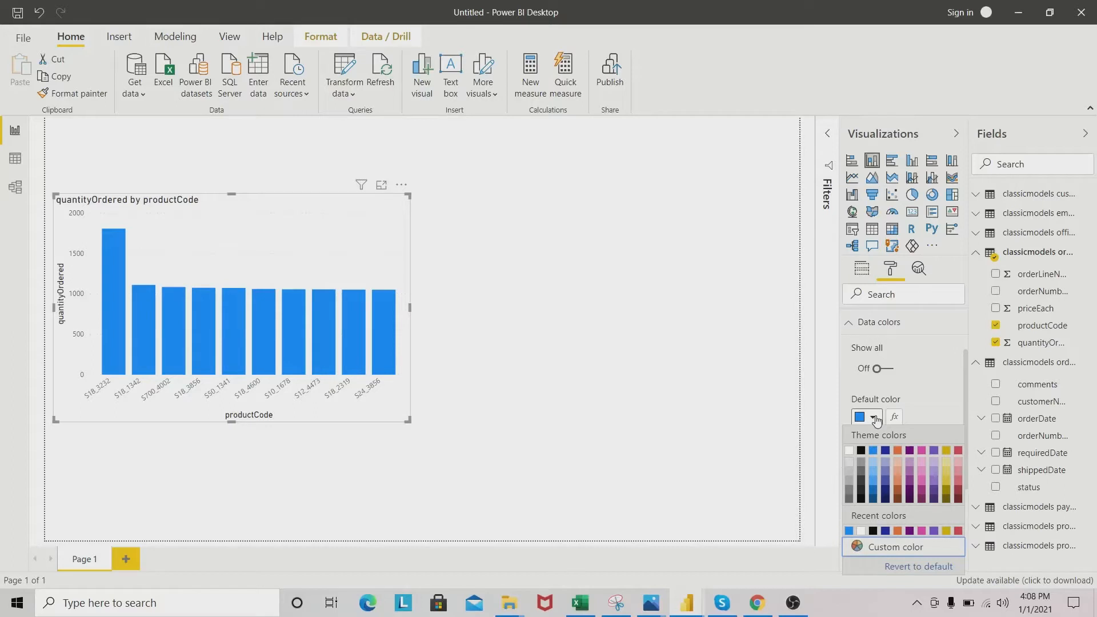
click(910, 531)
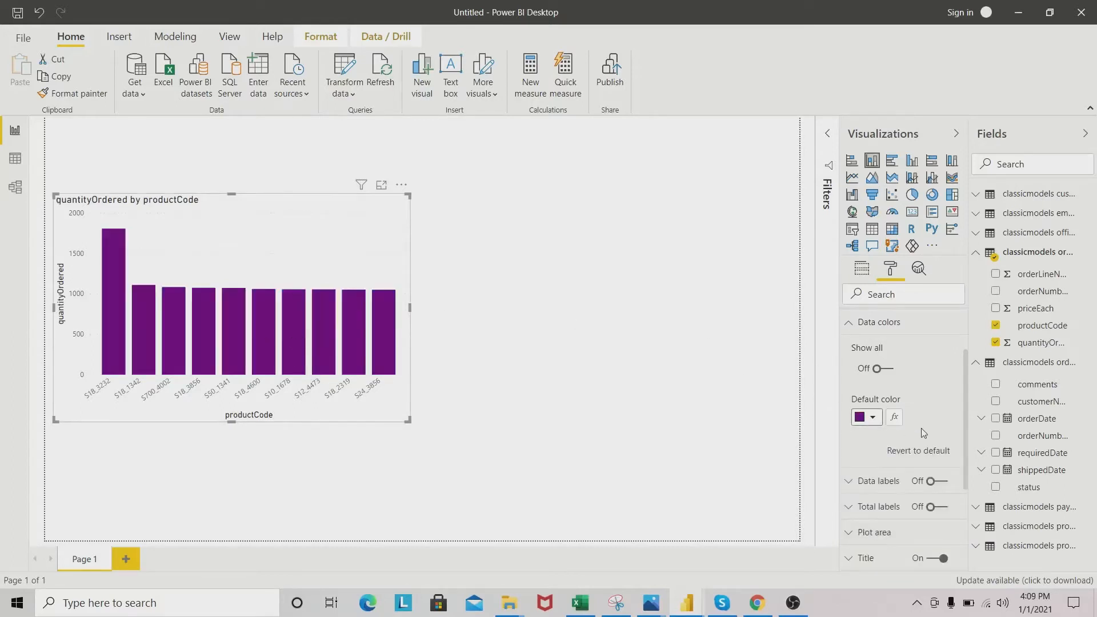
mouse_move(411, 305)
mouse_down()
mouse_move(379, 303)
mouse_move(396, 303)
mouse_up()
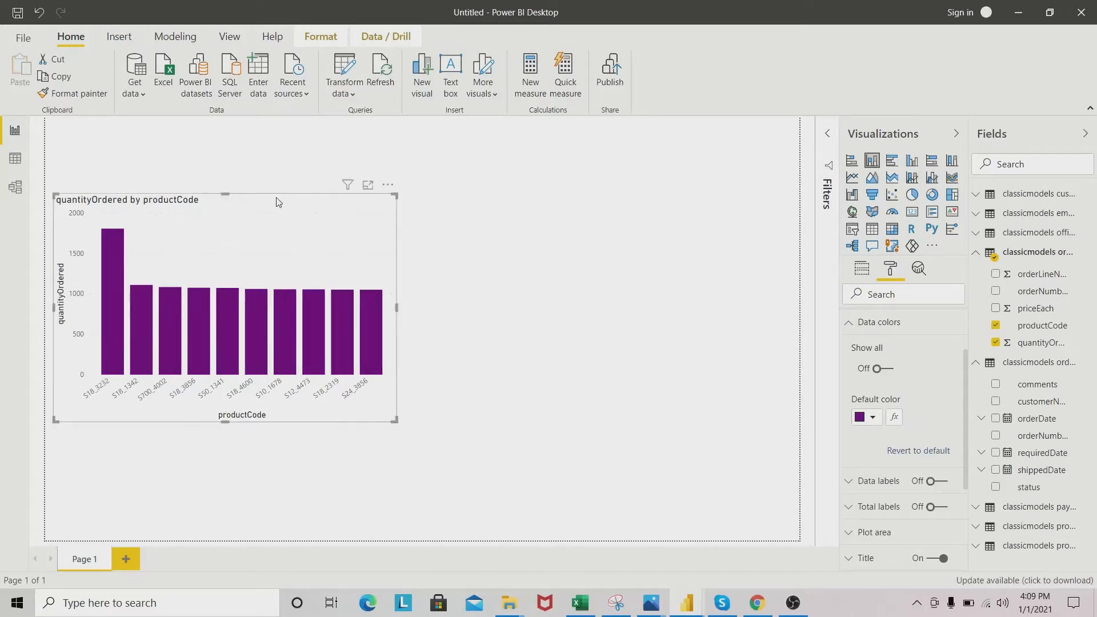
click(872, 418)
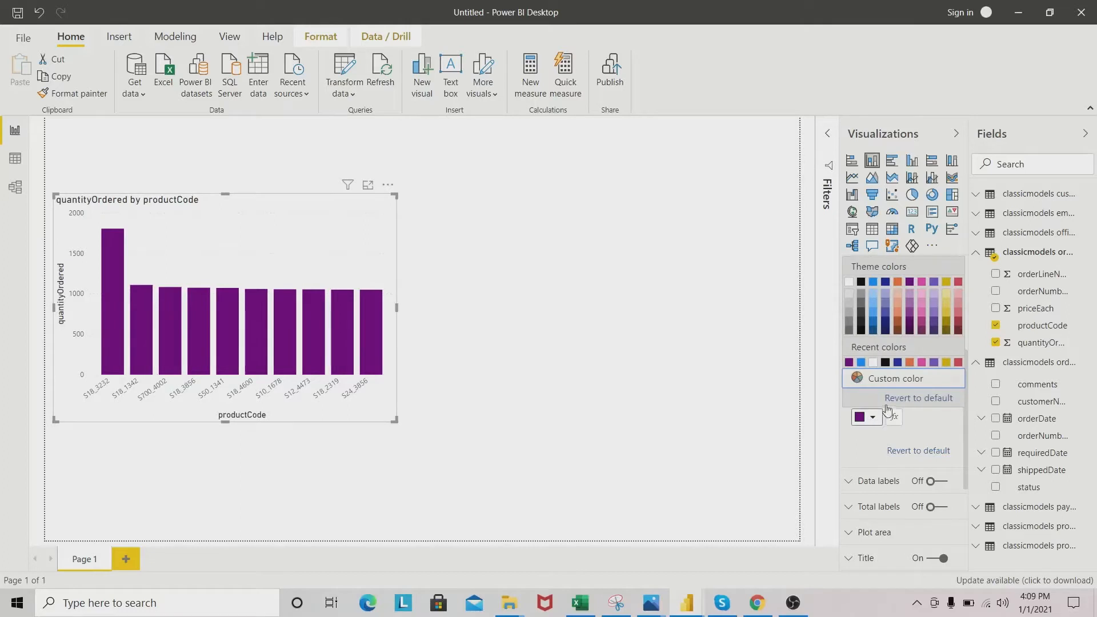
click(902, 379)
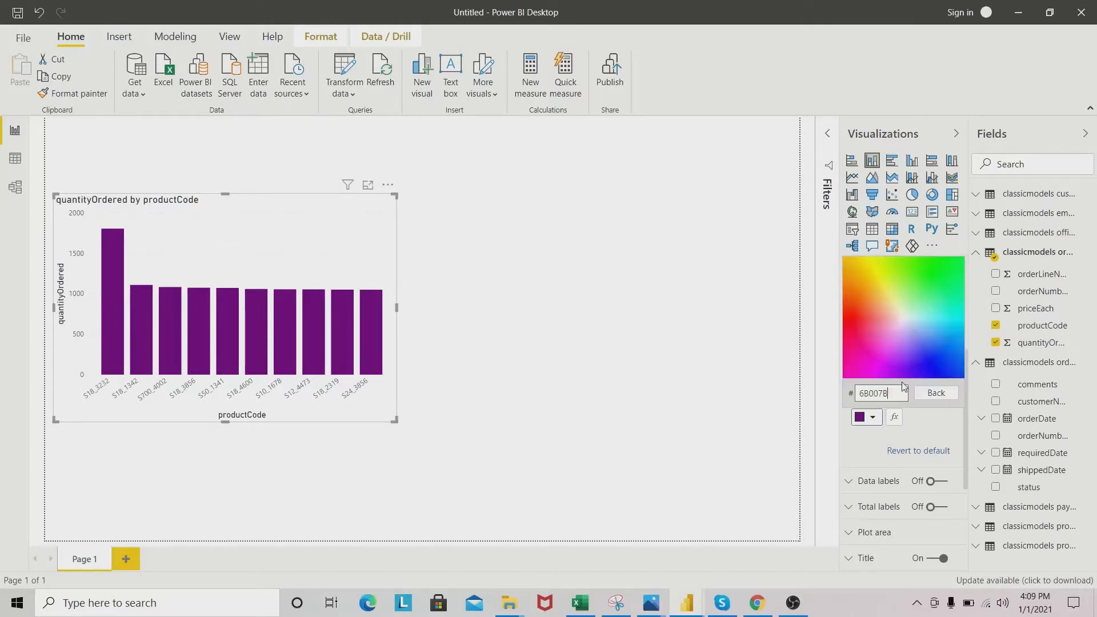
click(892, 397)
drag(890, 390, 840, 390)
click(936, 395)
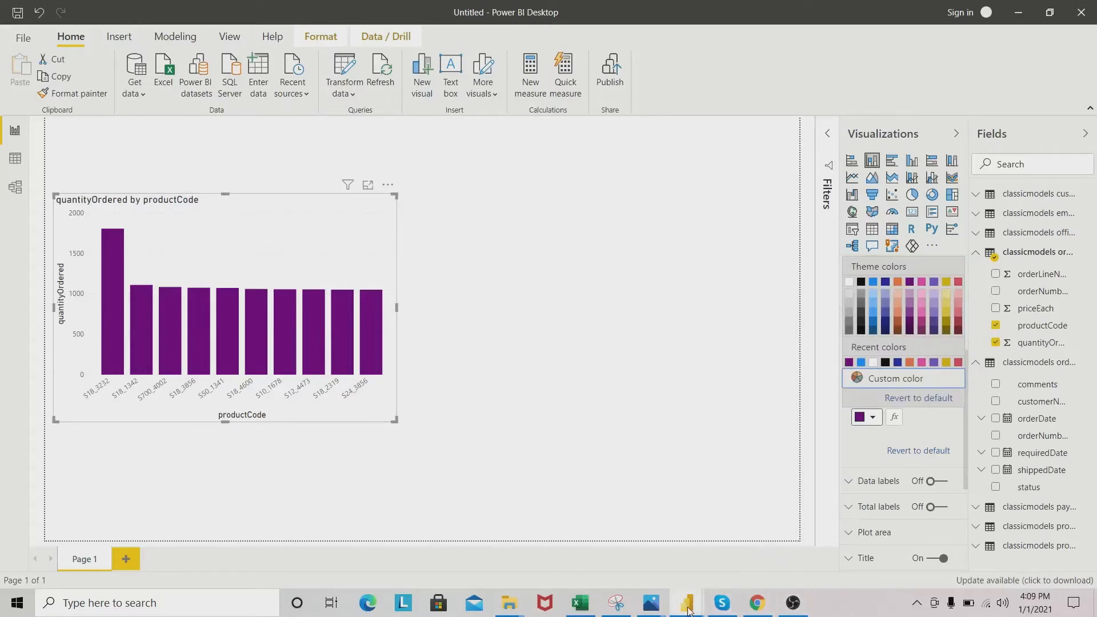
Step: Switch to the Supply chain operations Dashboard report and inspect the filters and fields of its Quantity ordered by product chart
mouse_move(688, 602)
click(662, 552)
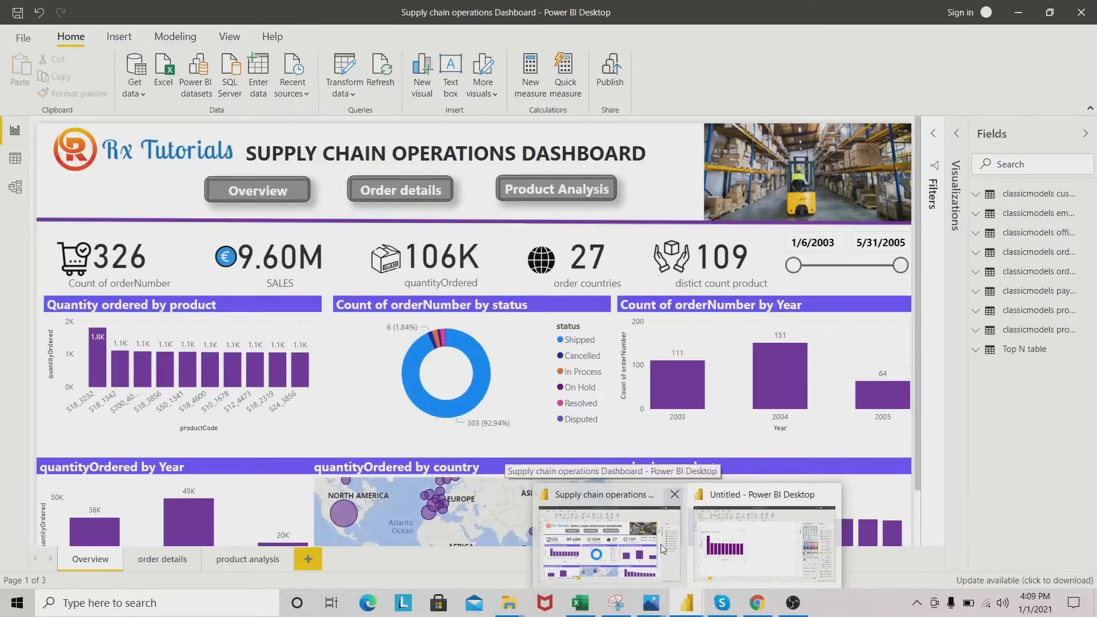
click(244, 286)
click(254, 318)
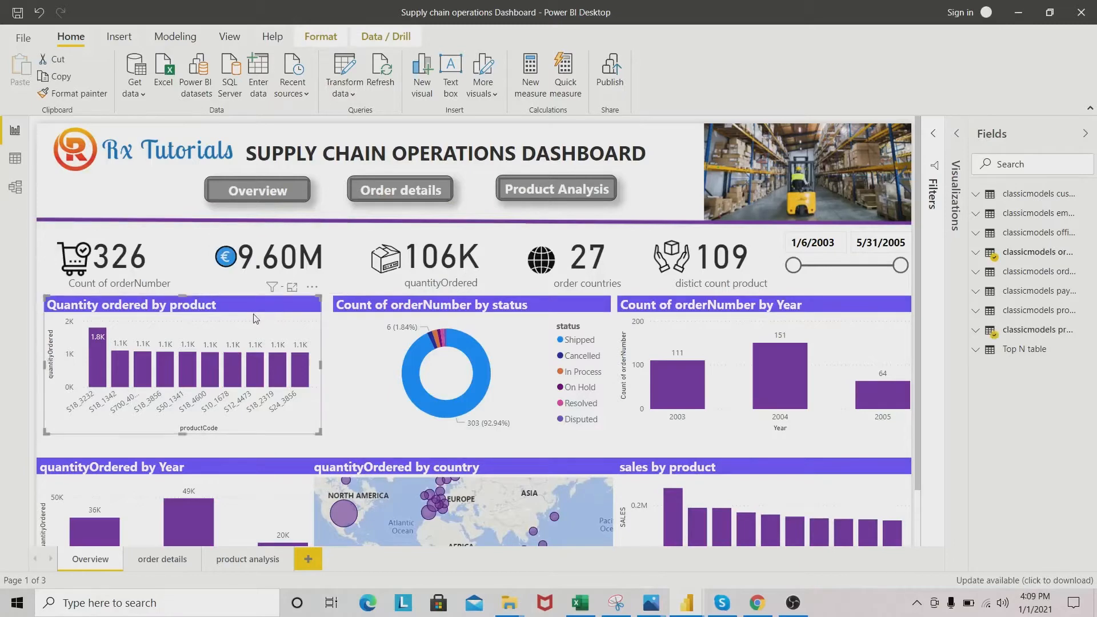
click(930, 153)
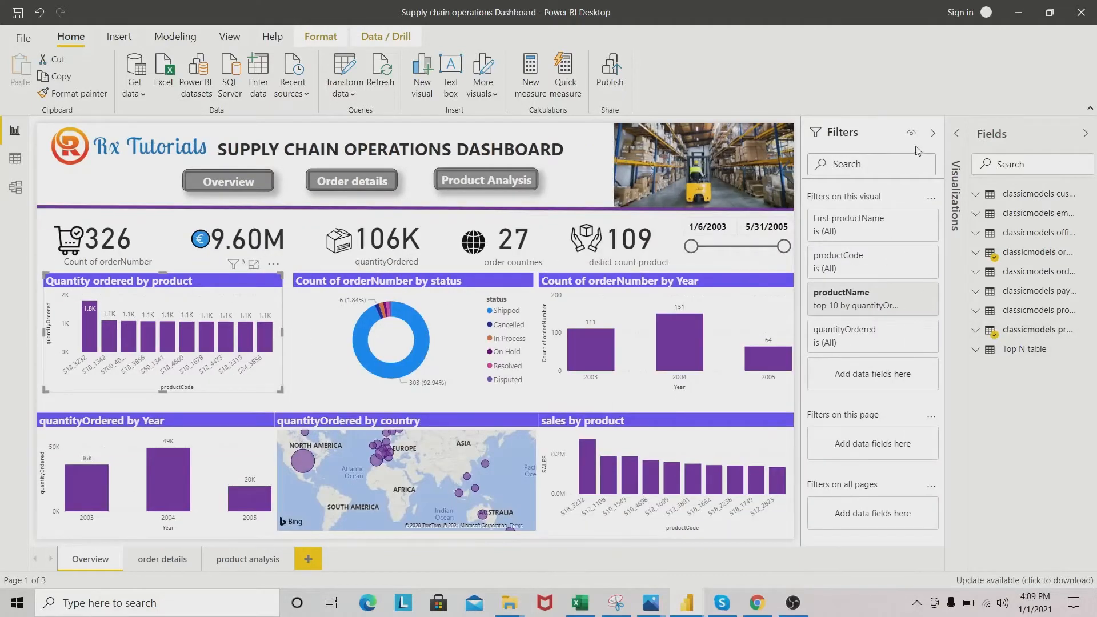
click(932, 133)
click(956, 133)
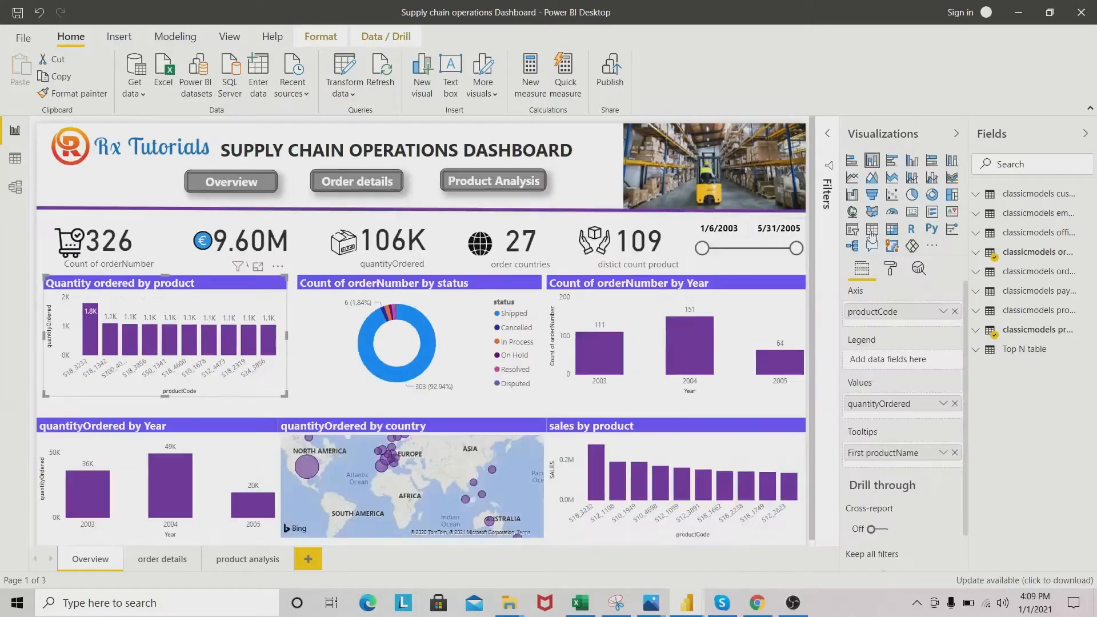
Step: Copy the hex code 7030A0 of the Quantity ordered by product chart's default data color
click(895, 269)
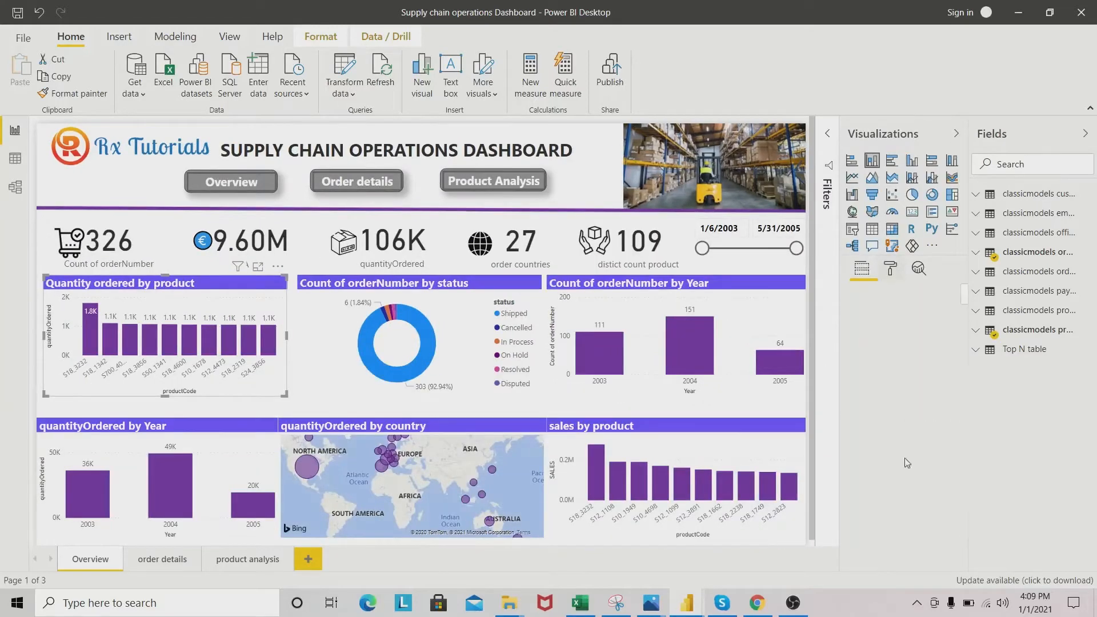
click(854, 399)
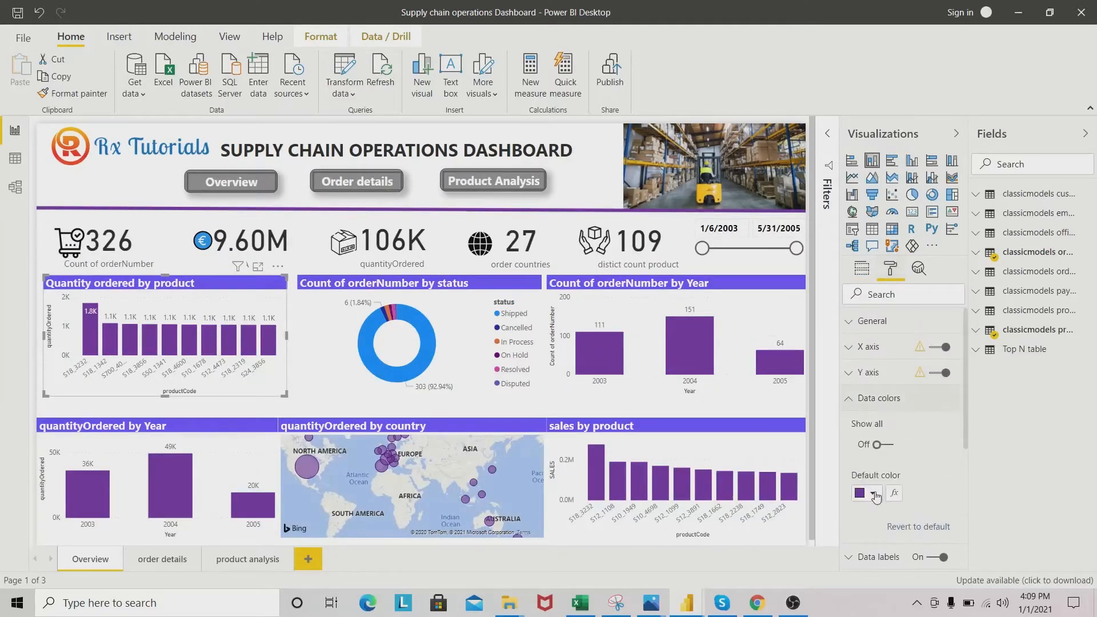
click(873, 494)
scroll(913, 470, down, 4)
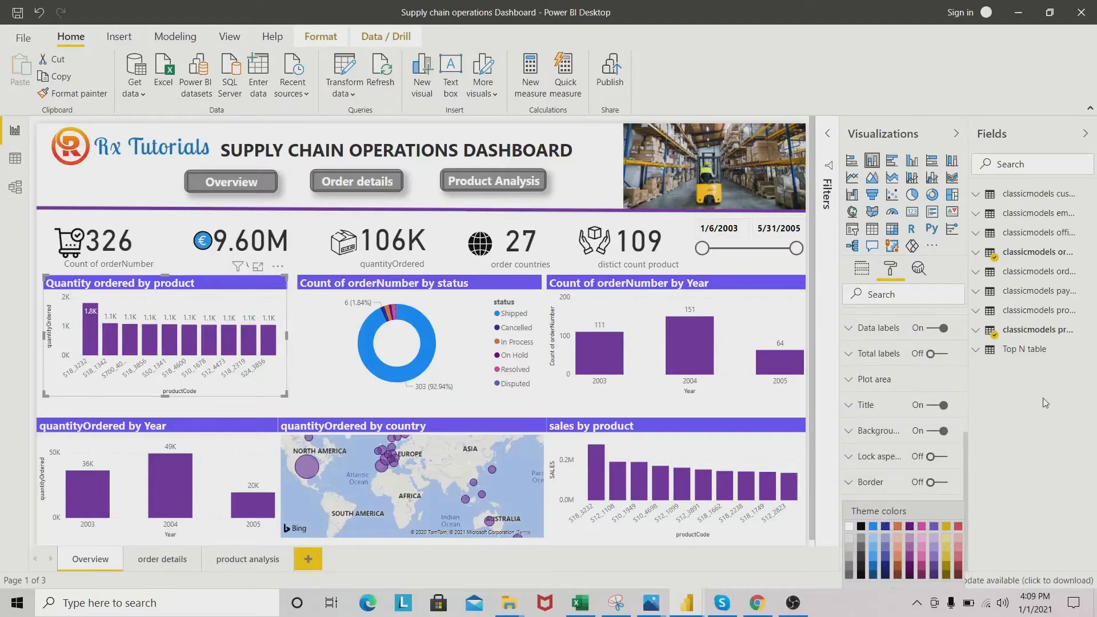
click(968, 477)
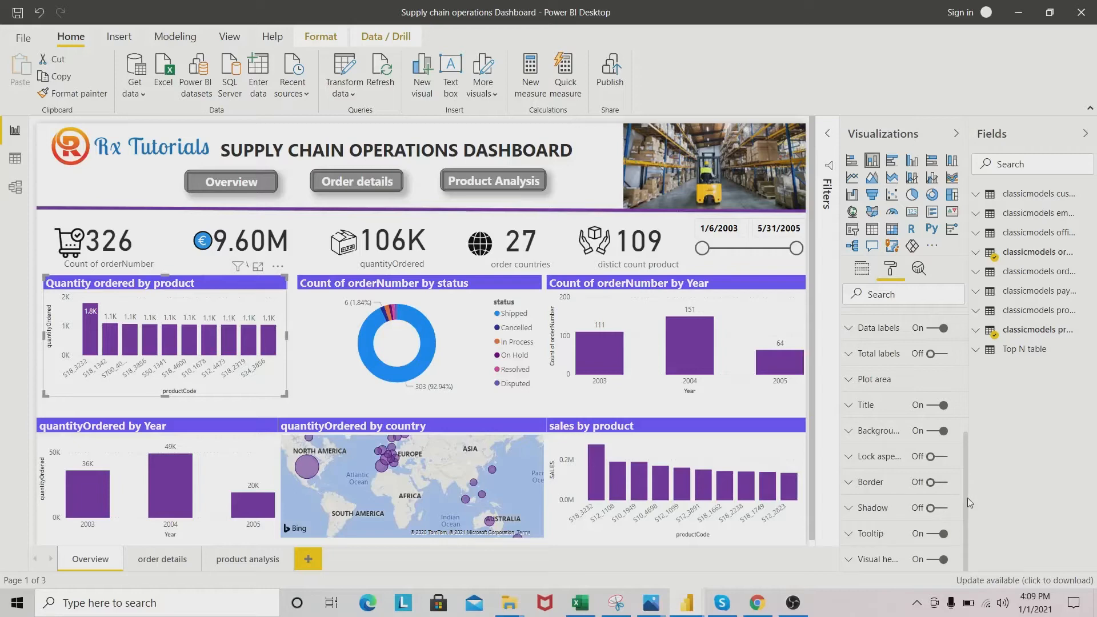
scroll(885, 384, up, 3)
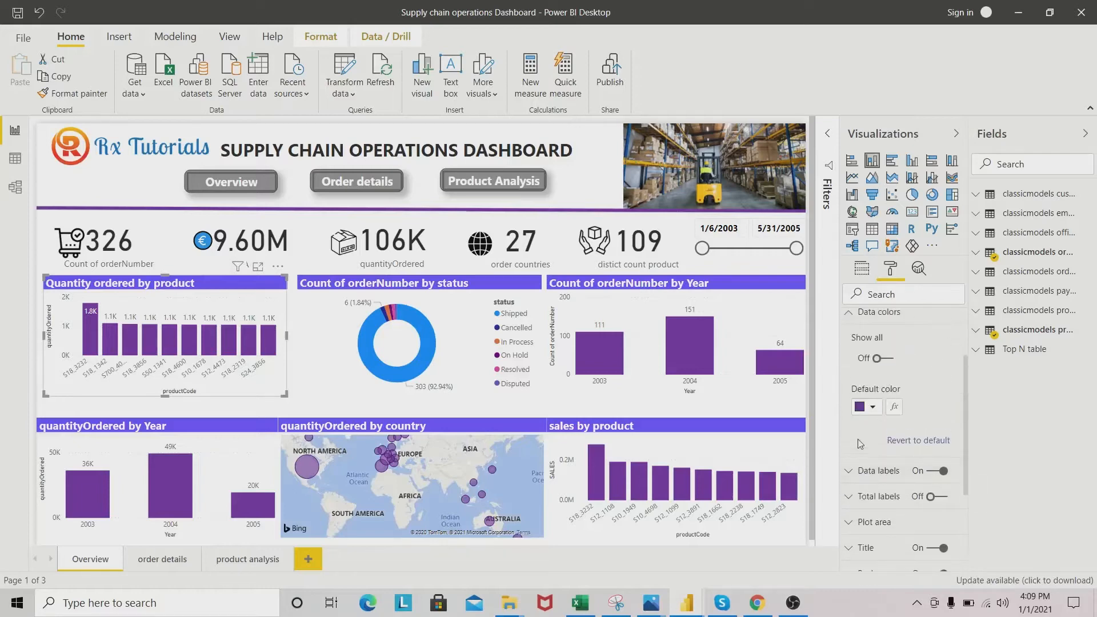
click(878, 409)
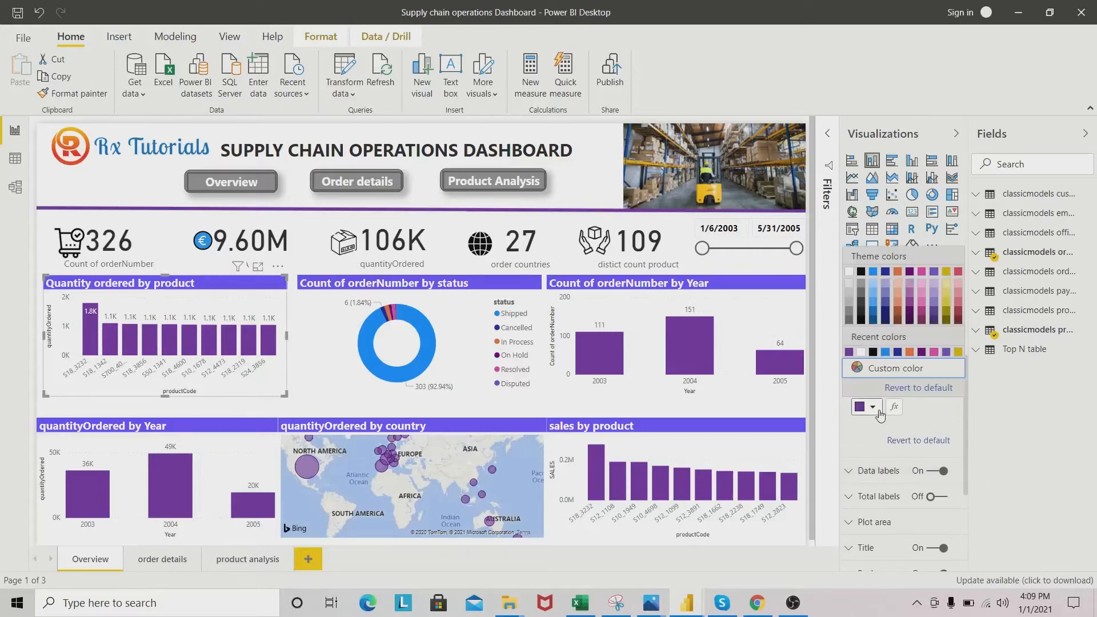
click(897, 371)
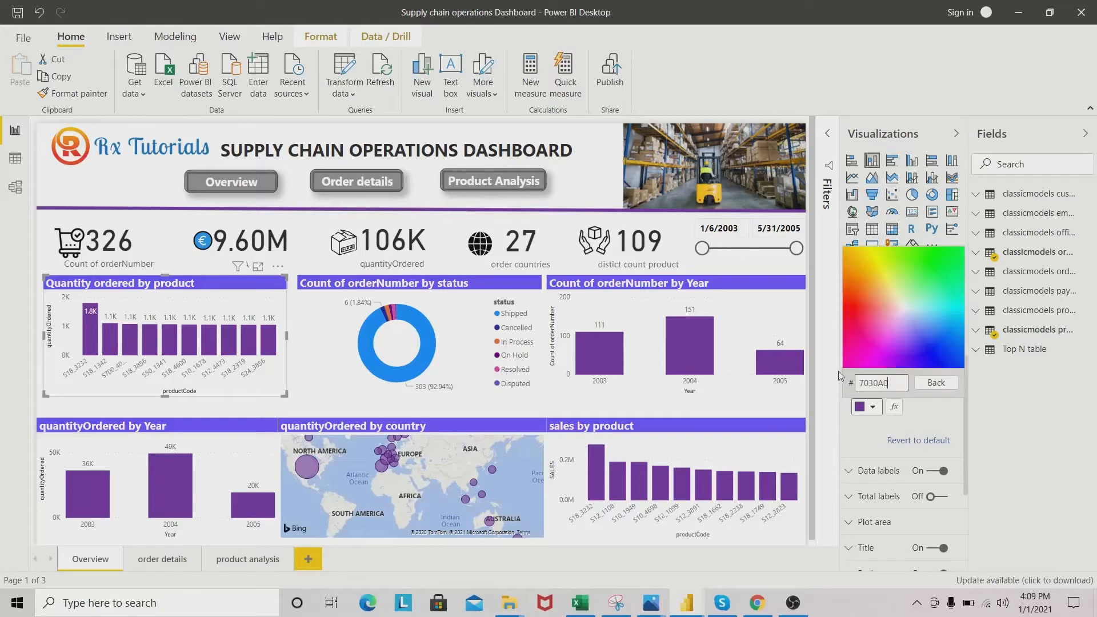
double_click(895, 382)
key(ctrl+c)
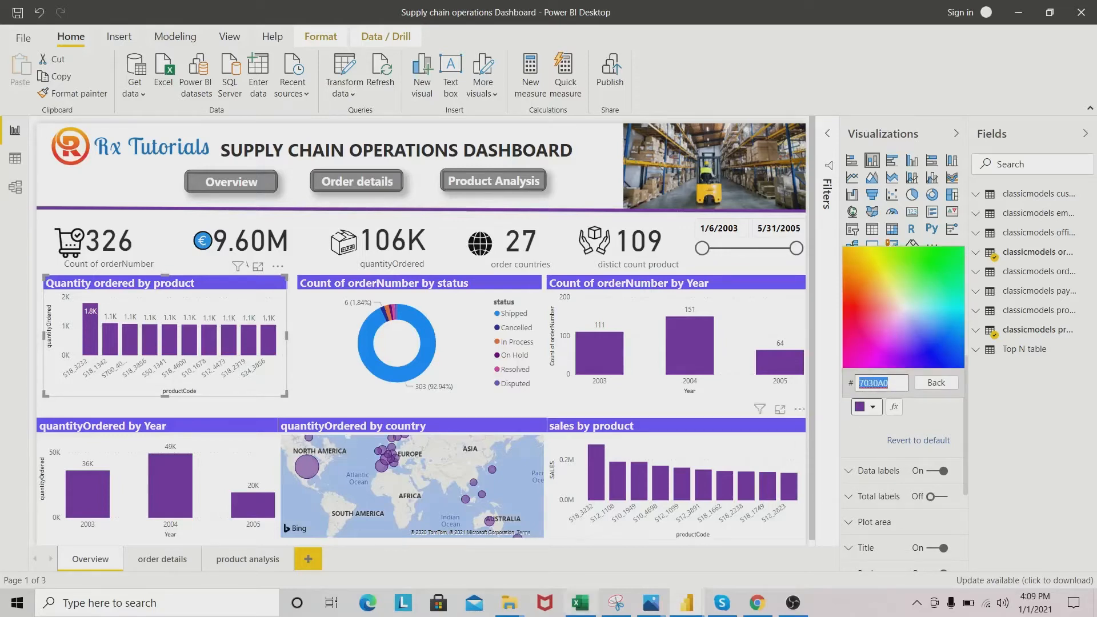
Step: Switch to the Untitled report and set the quantityOrdered by productCode chart's default data color to custom hex 7030A0
click(687, 603)
click(764, 549)
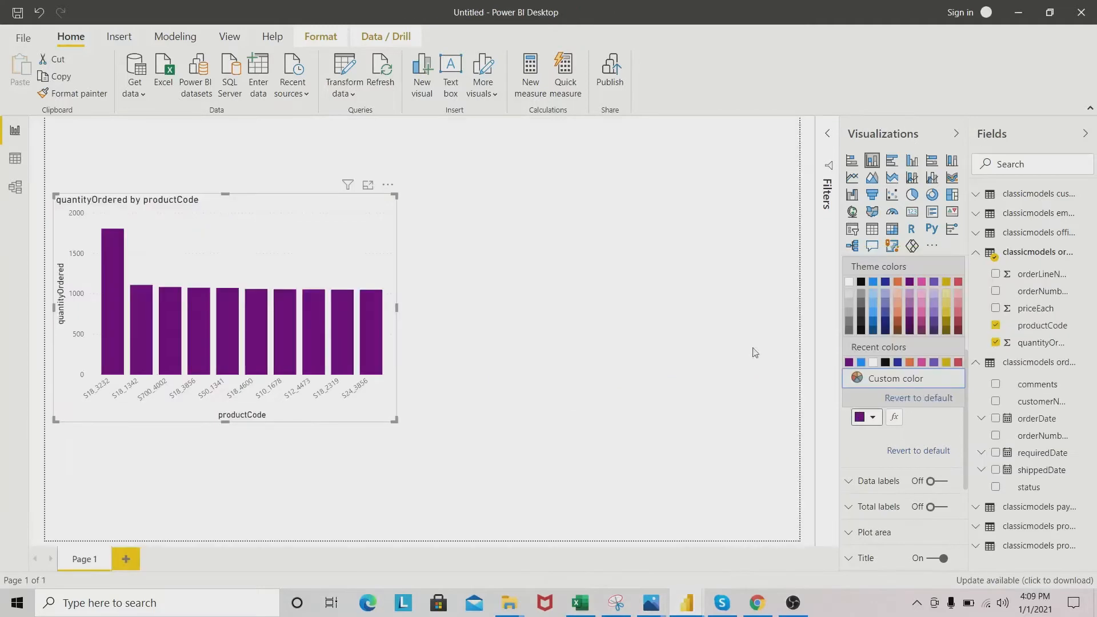
click(281, 198)
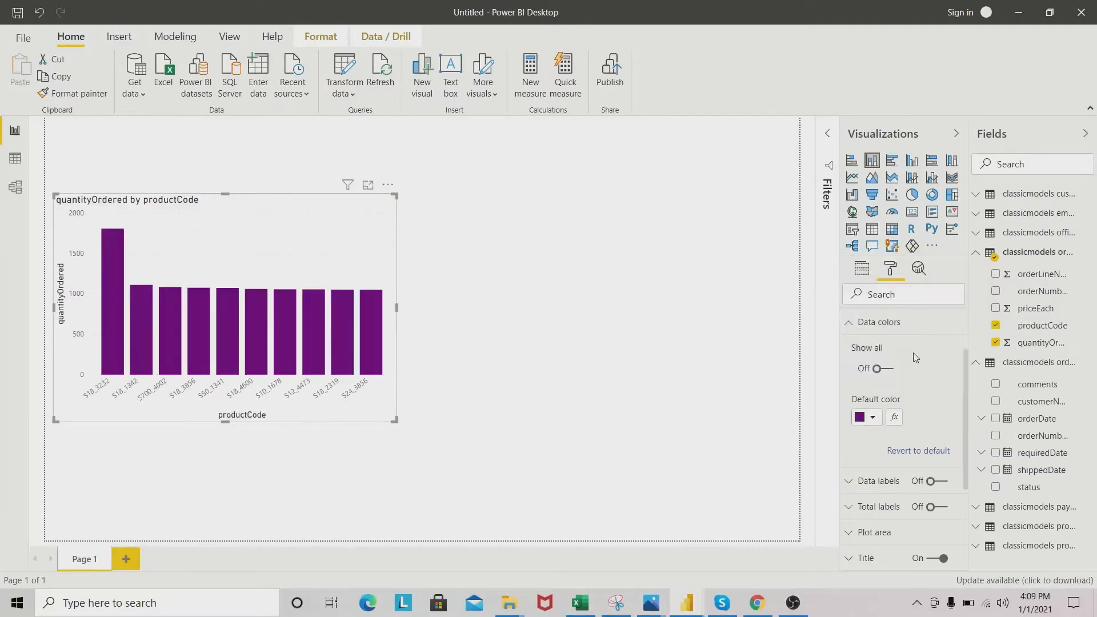
click(874, 417)
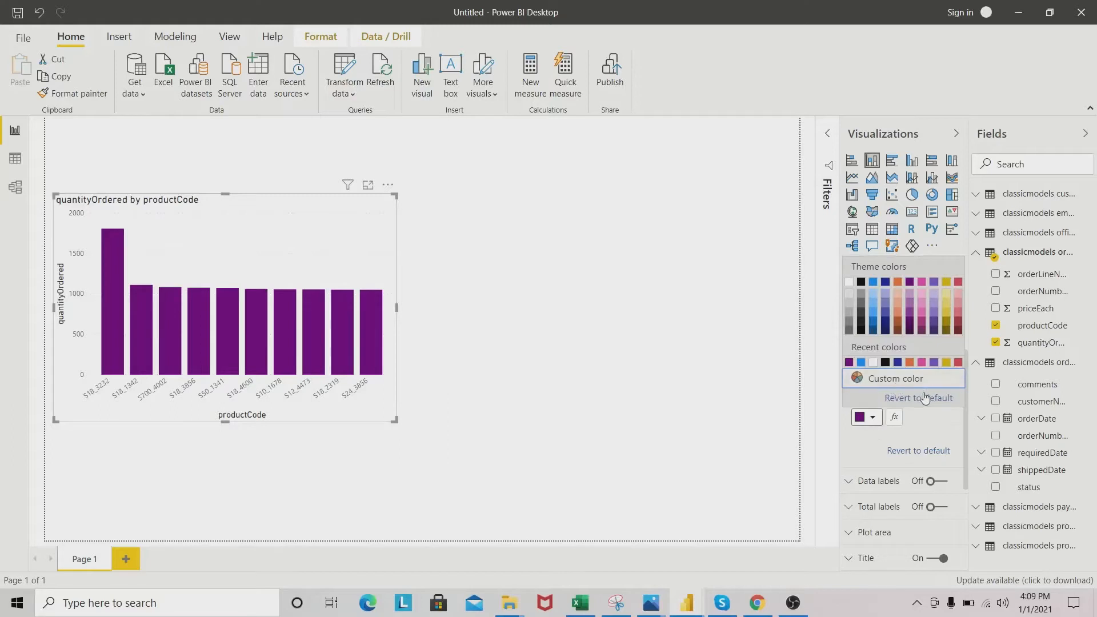
click(907, 377)
drag(889, 393, 838, 391)
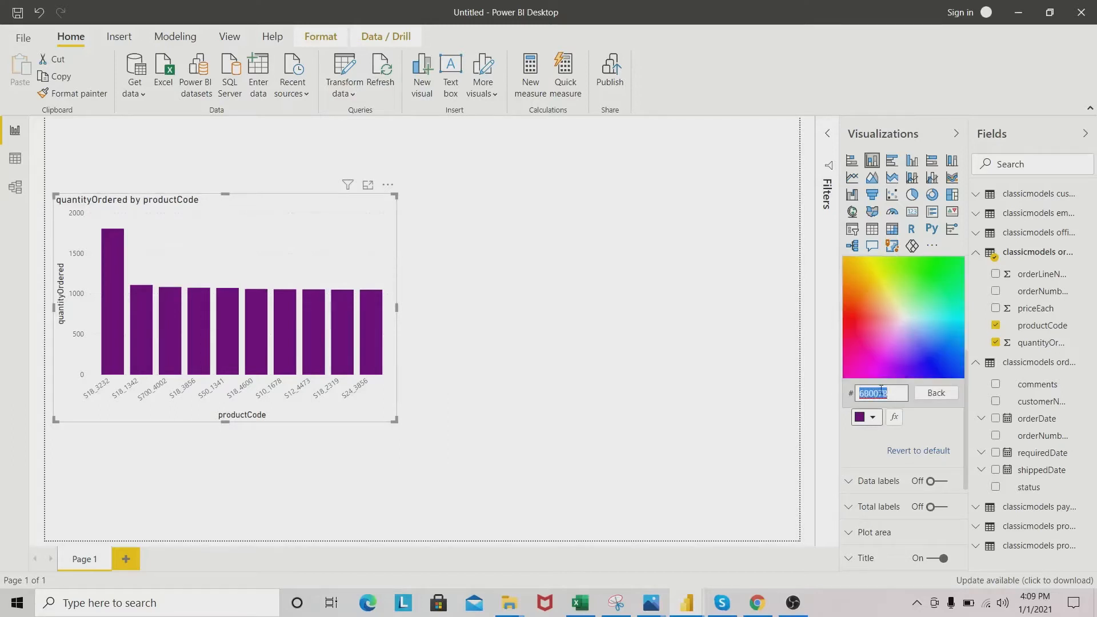
key(BackSpace)
key(ctrl+v)
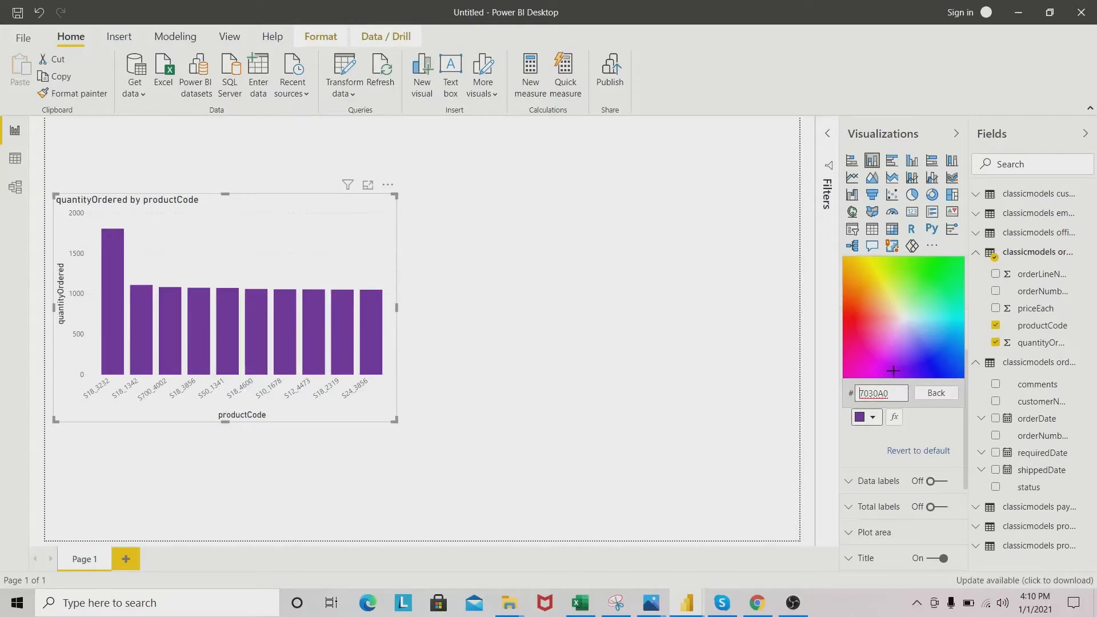
click(908, 421)
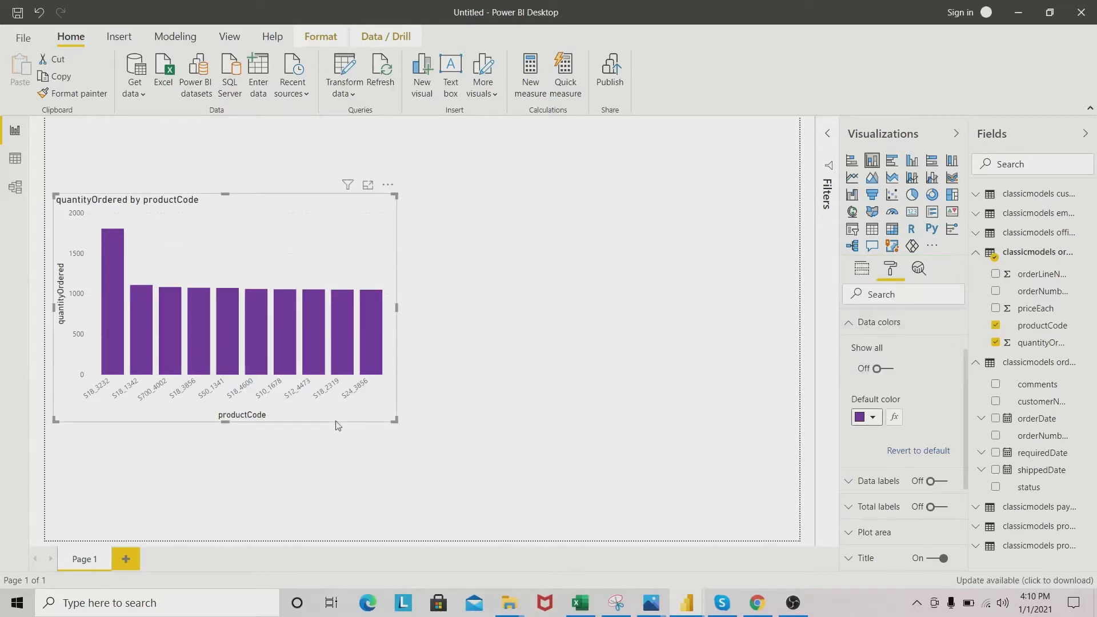
click(874, 417)
click(898, 378)
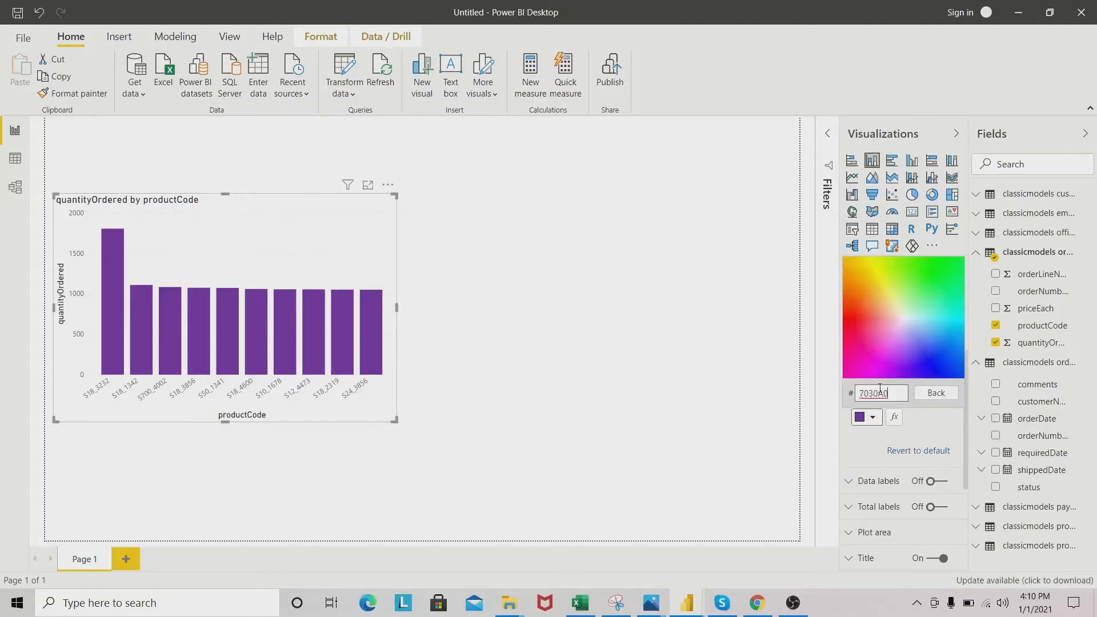
drag(888, 393, 830, 397)
click(591, 301)
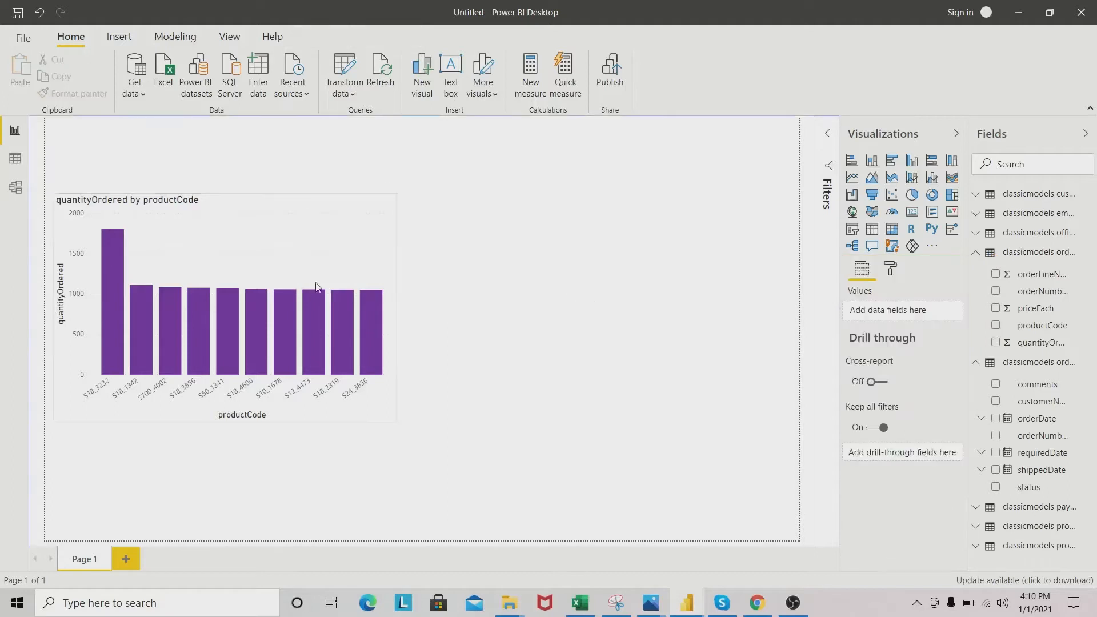
Step: Narrow the quantityOrdered by productCode chart and turn on its data labels
click(395, 311)
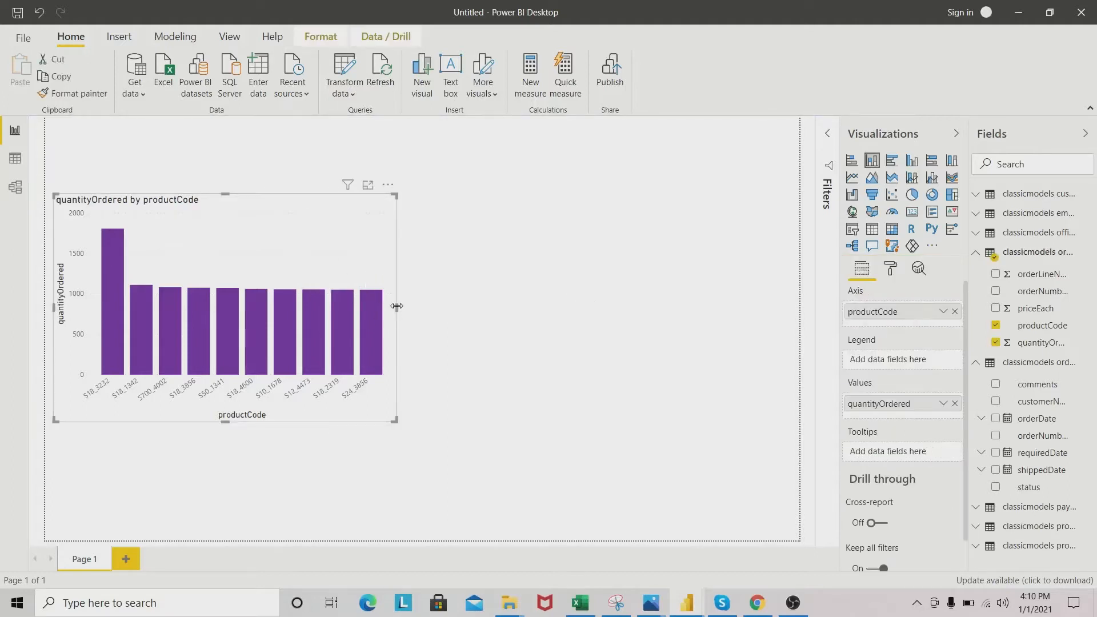
drag(397, 306, 331, 303)
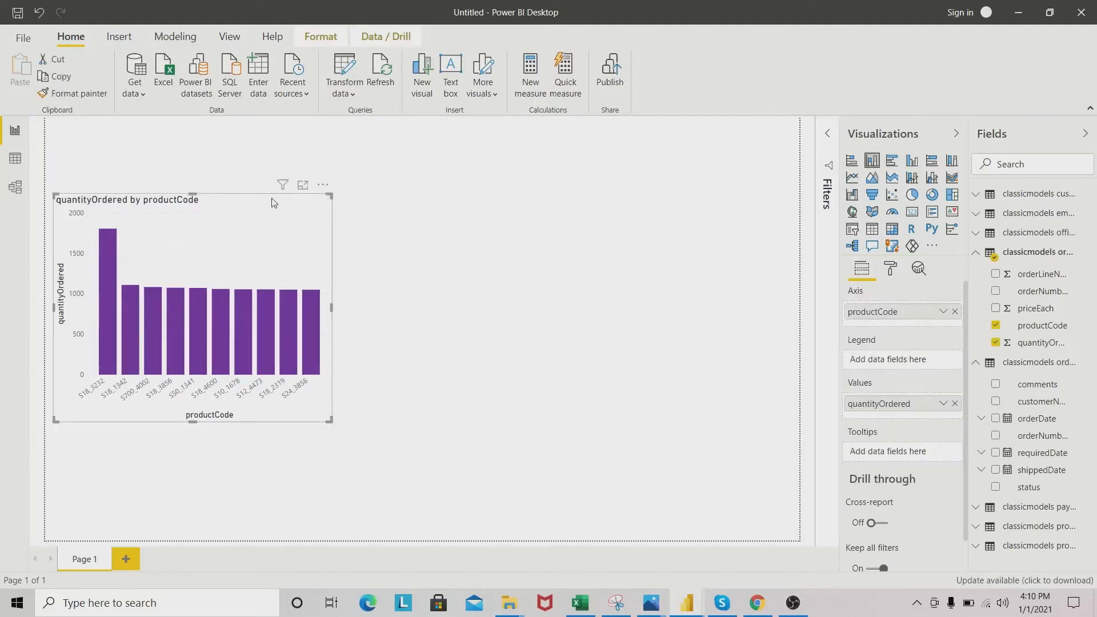
click(890, 270)
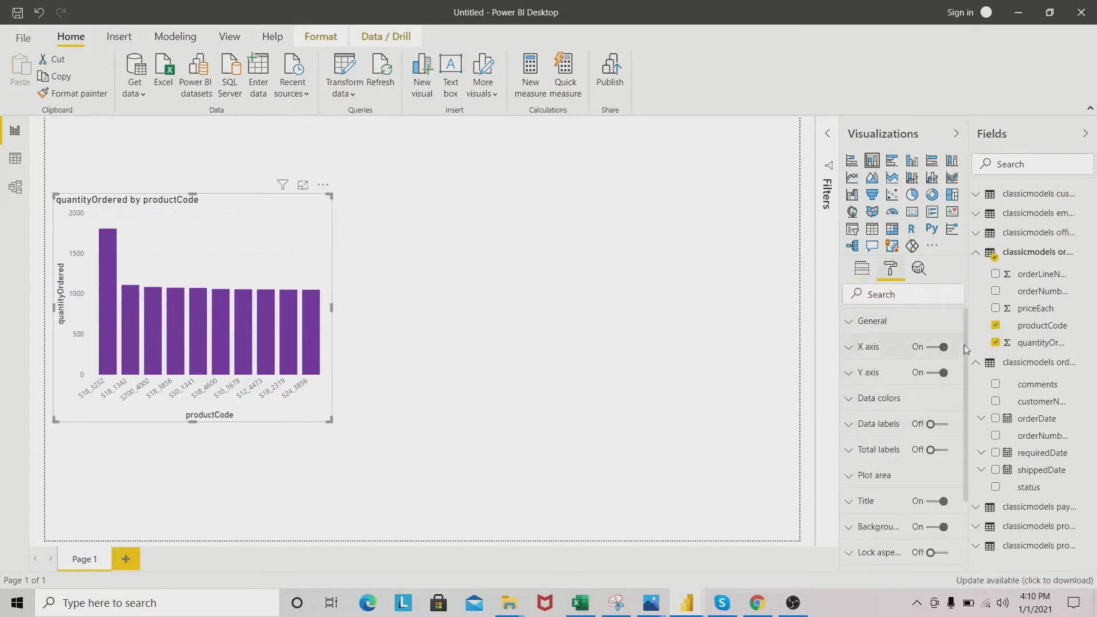
drag(964, 345, 966, 369)
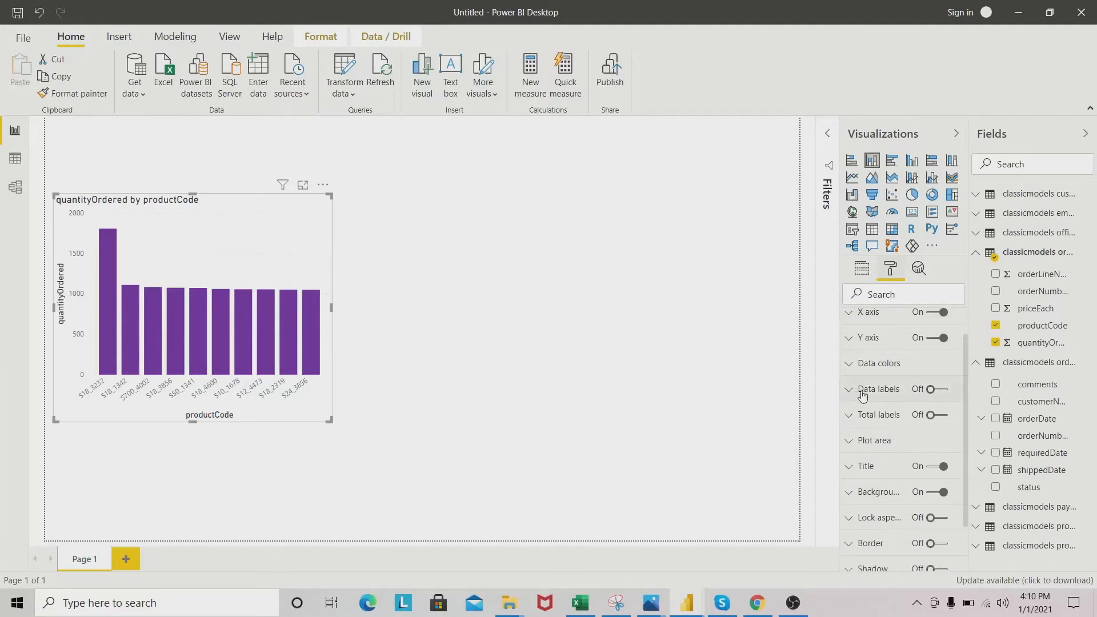
click(930, 389)
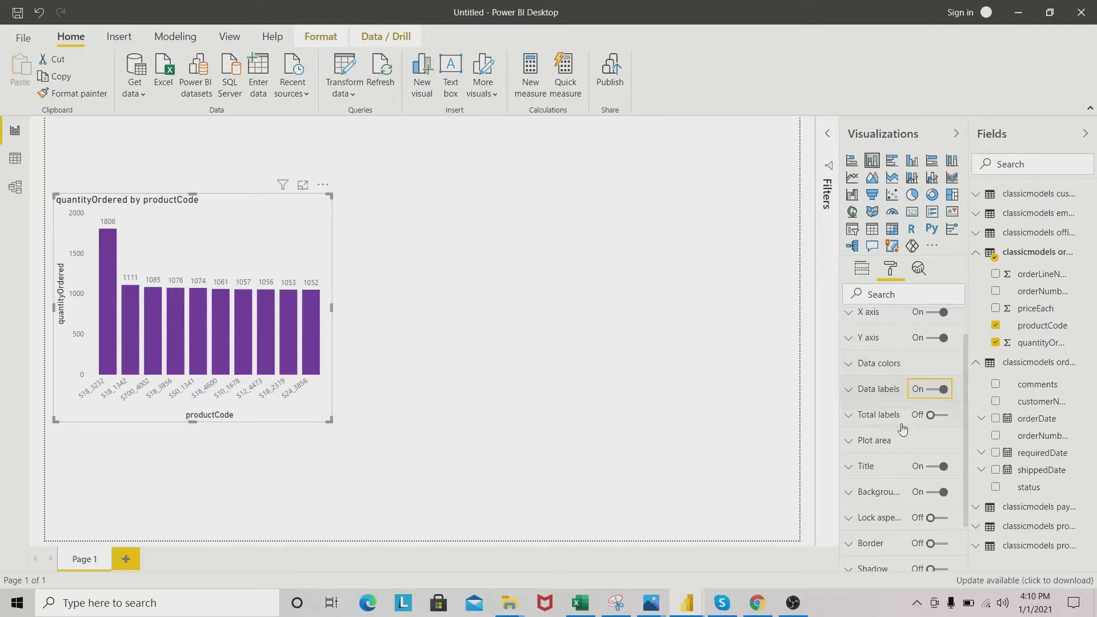
click(968, 403)
Step: Shrink the quantityOrdered by productCode chart and move it against the left edge in the upper part of the page
mouse_move(329, 421)
mouse_down()
mouse_move(274, 406)
mouse_move(341, 408)
mouse_up()
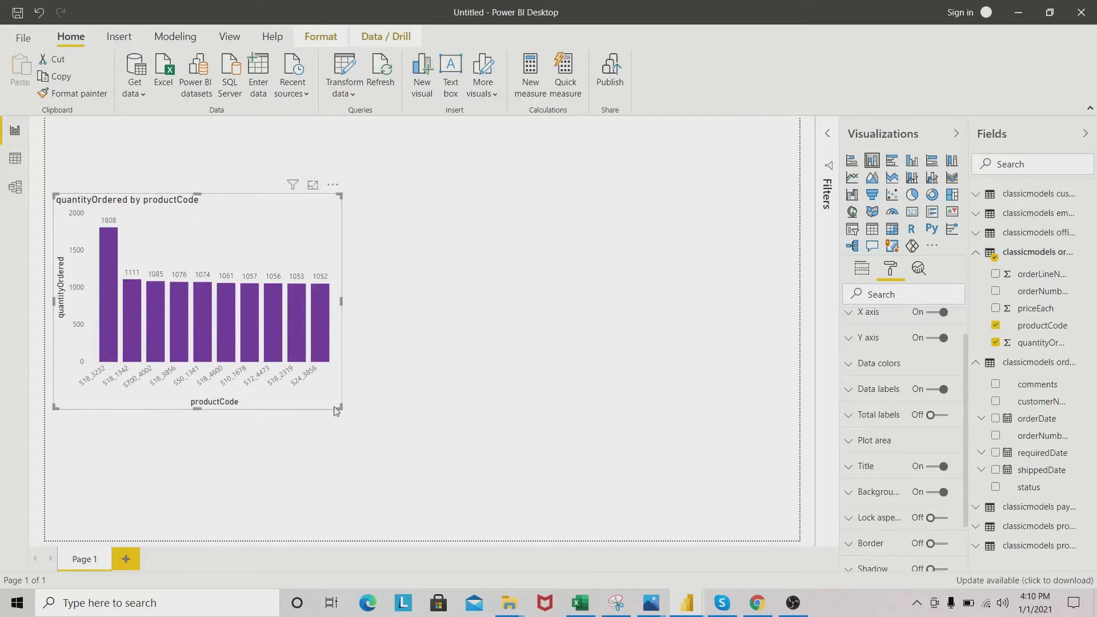
drag(335, 406, 290, 341)
drag(239, 214, 204, 162)
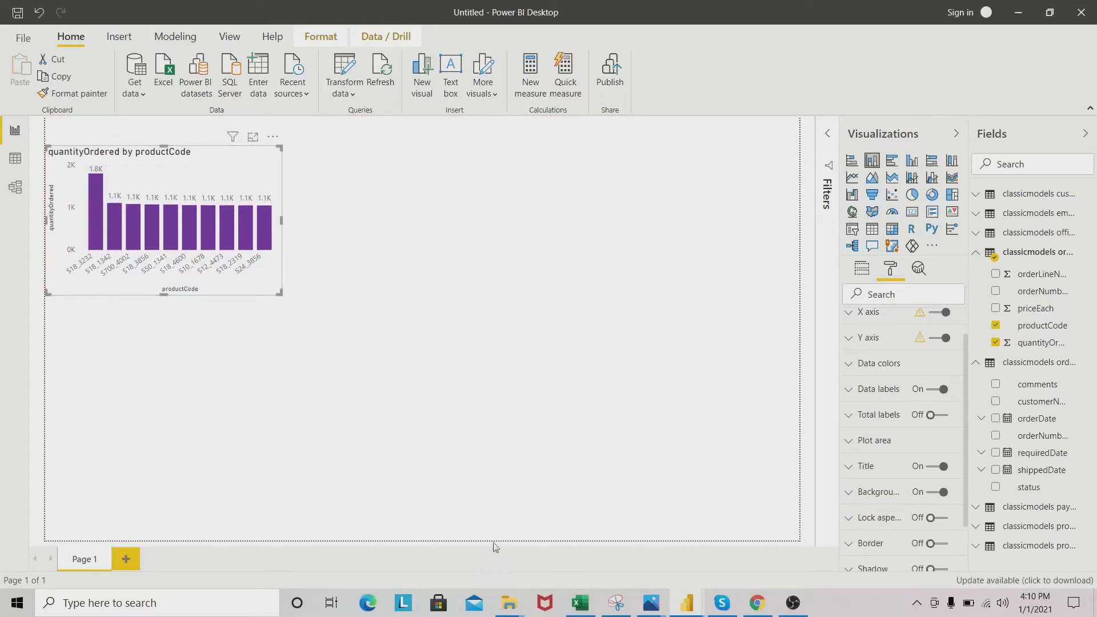
Step: Add an empty donut chart and place it to the right of the quantityOrdered by productCode chart
mouse_move(686, 603)
mouse_move(605, 550)
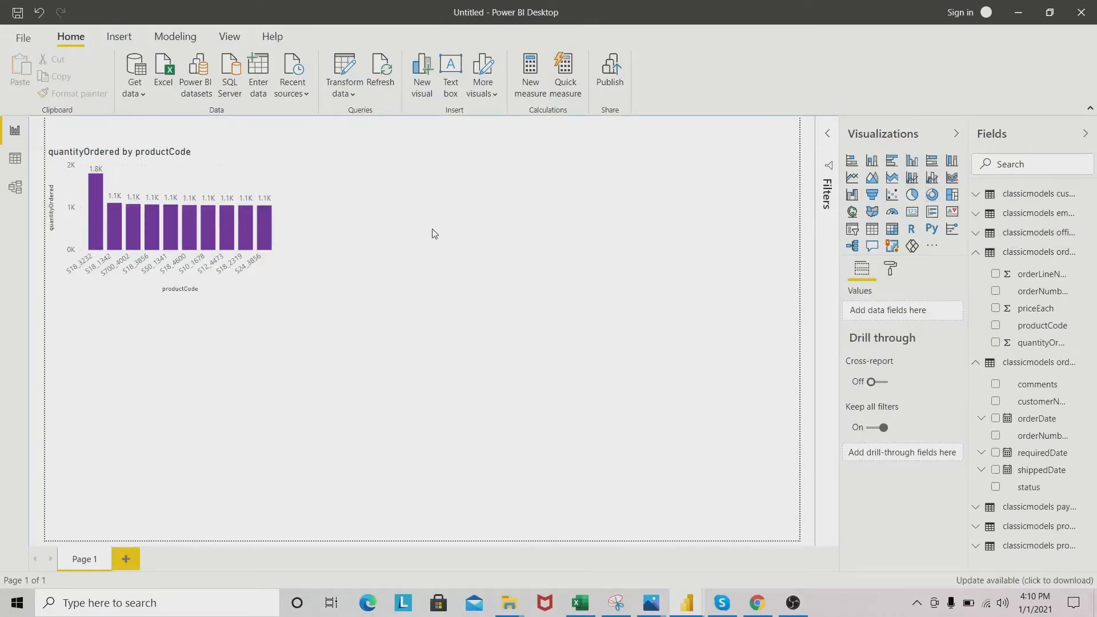
click(932, 194)
drag(229, 314, 471, 170)
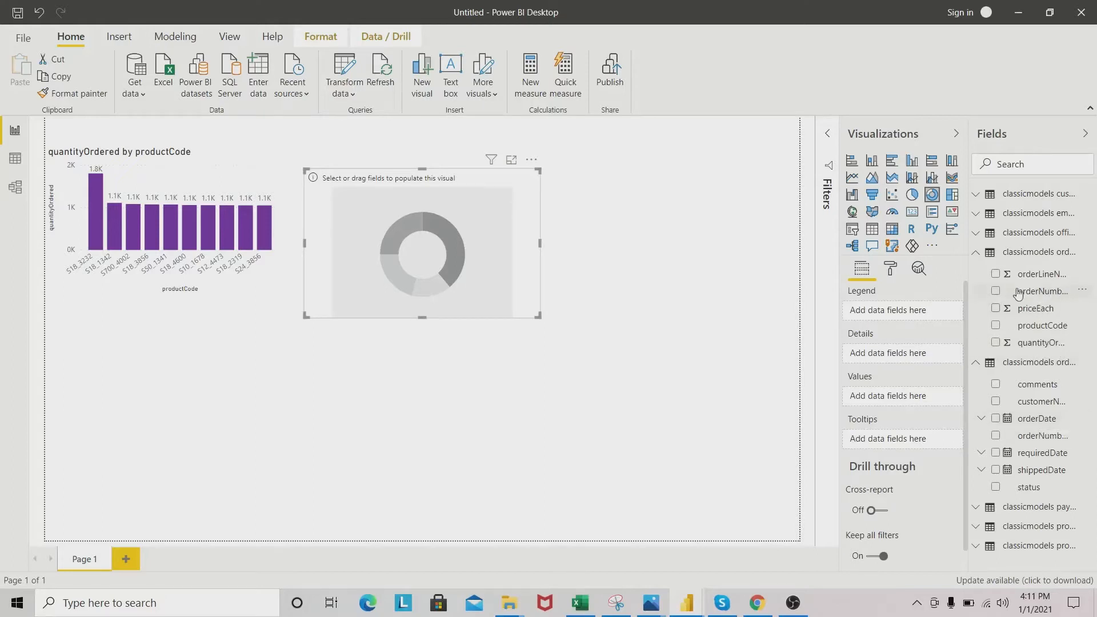
Step: Populate the donut chart with orderNumber from orderdetails as the values and status from orders as the legend
drag(1024, 292, 467, 254)
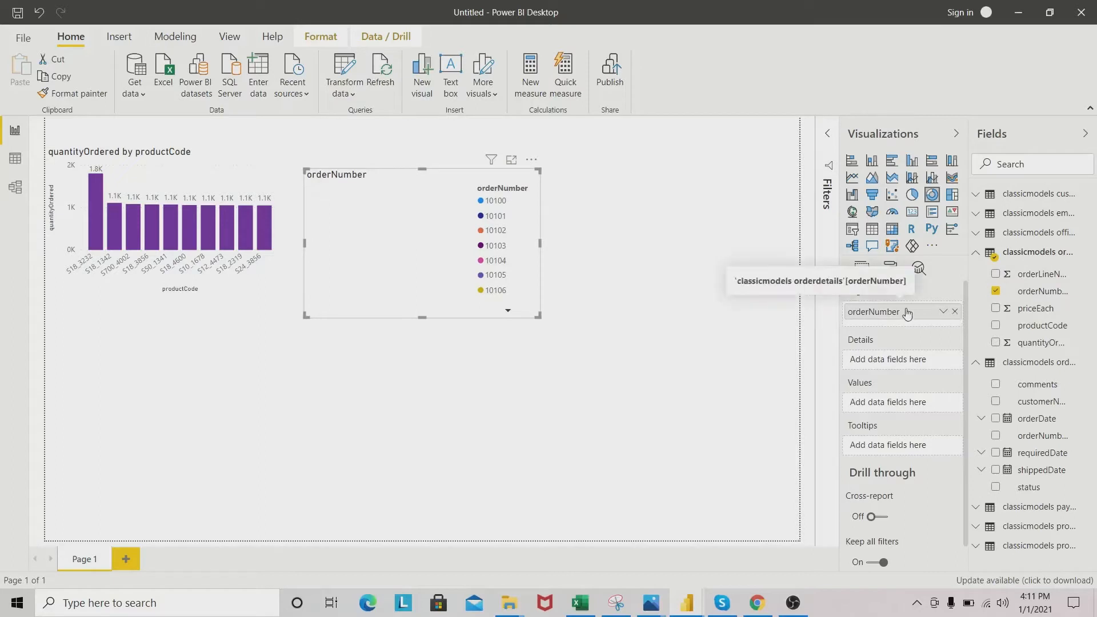
drag(907, 313, 904, 408)
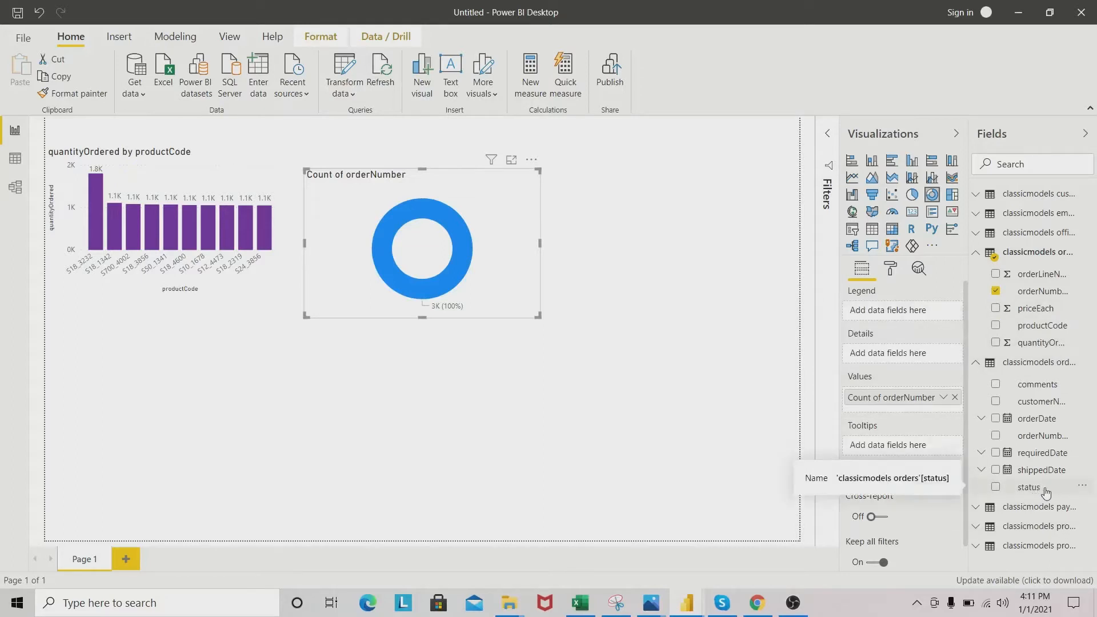
drag(1036, 490, 908, 311)
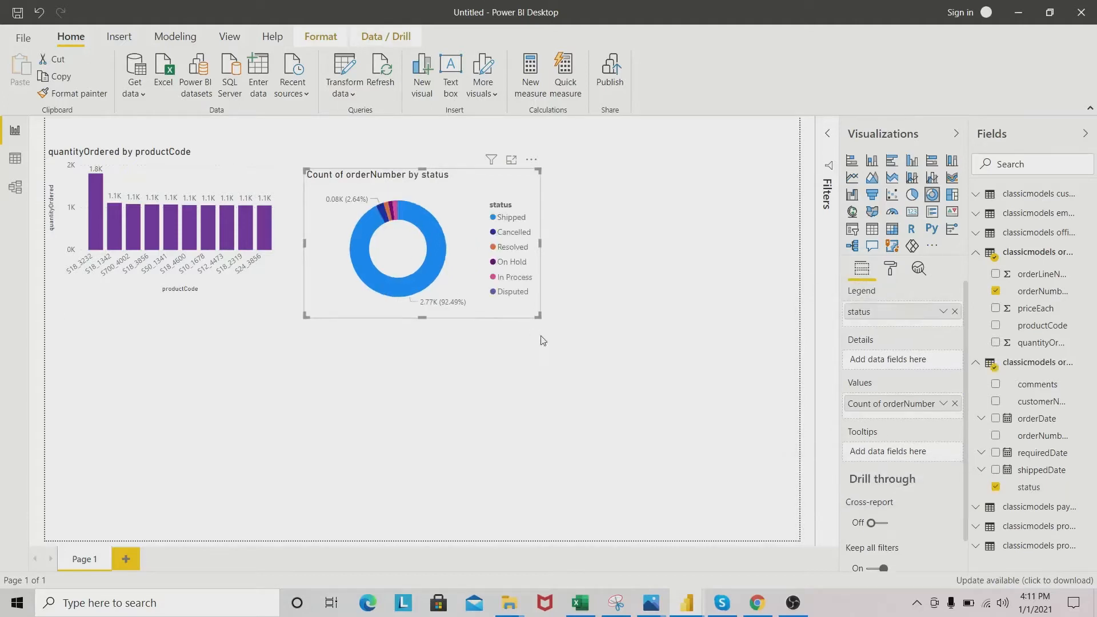
Step: Shift the donut chart slightly and set its orderNumber aggregation to Count (Distinct)
drag(478, 177, 472, 187)
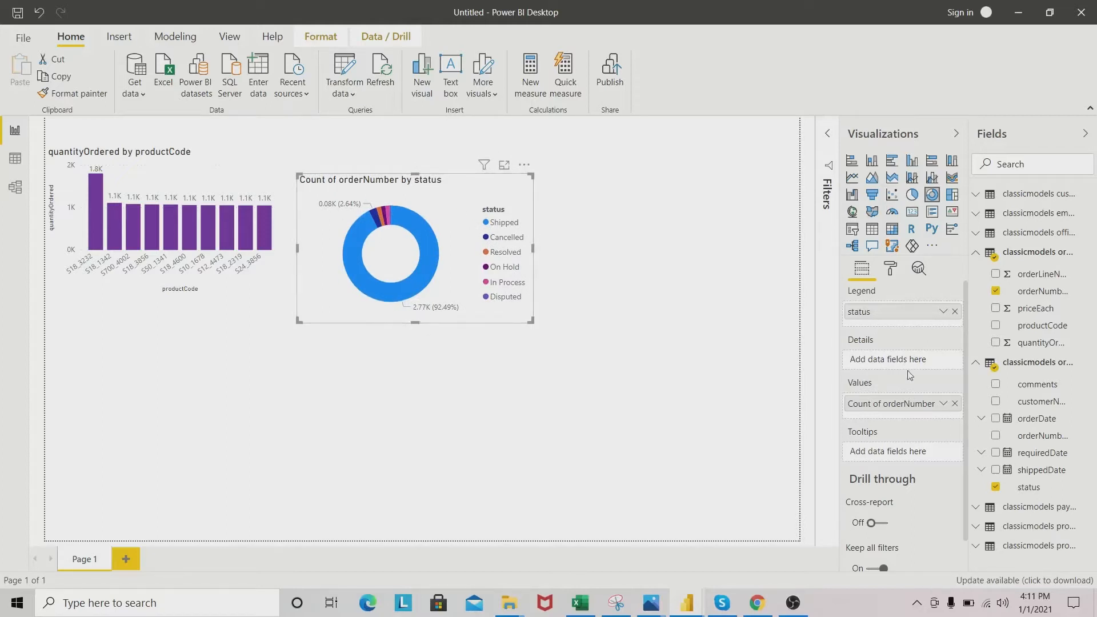
click(939, 404)
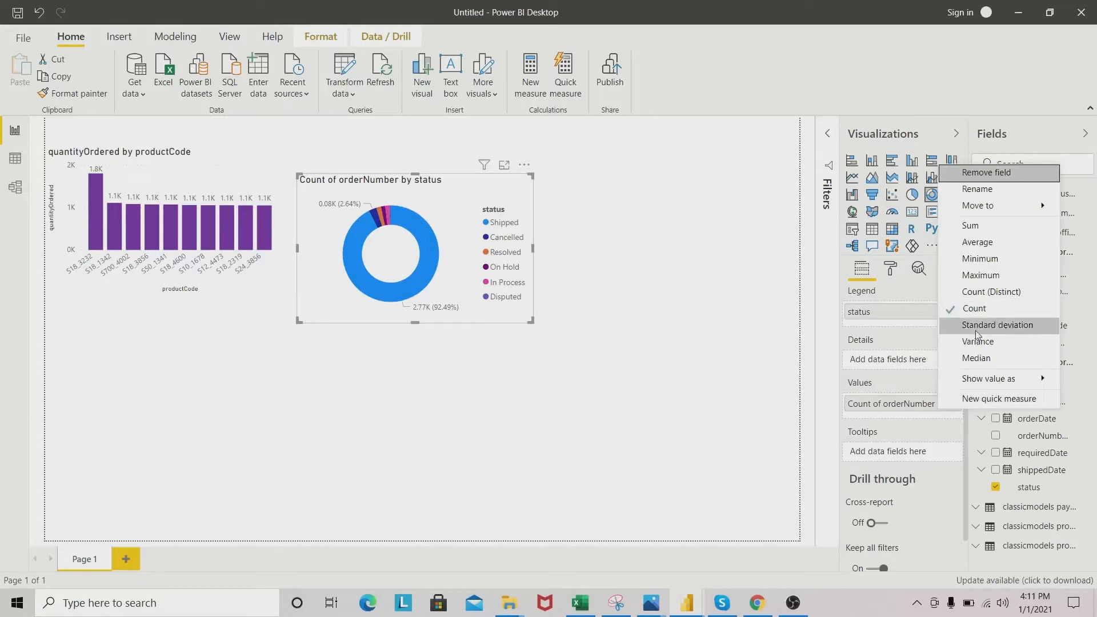
click(986, 290)
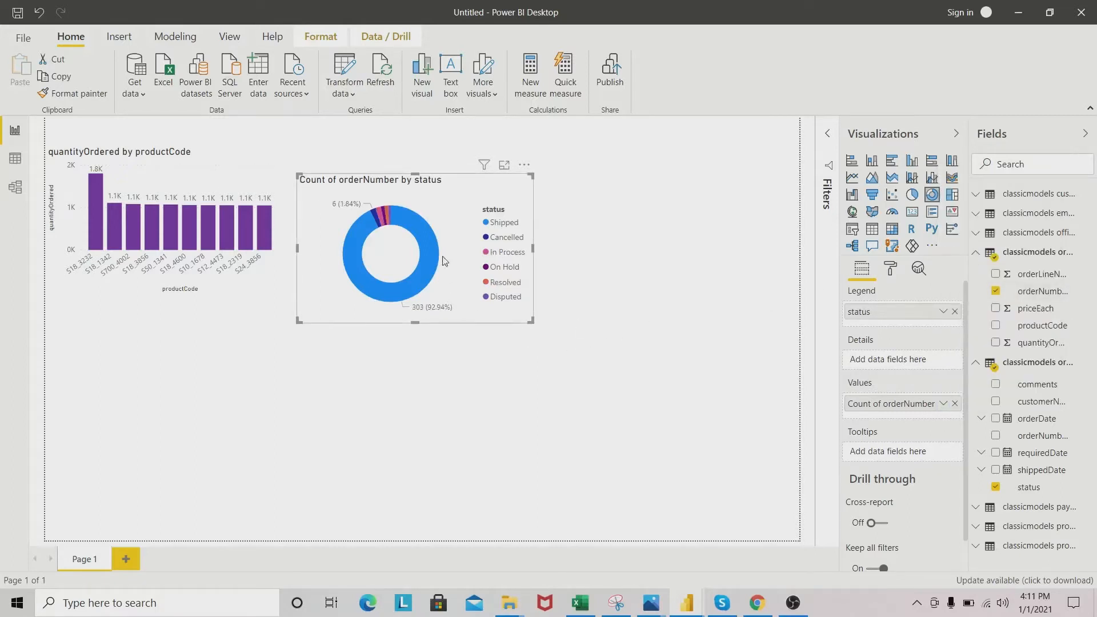
Step: Enlarge the donut chart slightly and align its top with the neighbouring column chart
drag(533, 317, 558, 326)
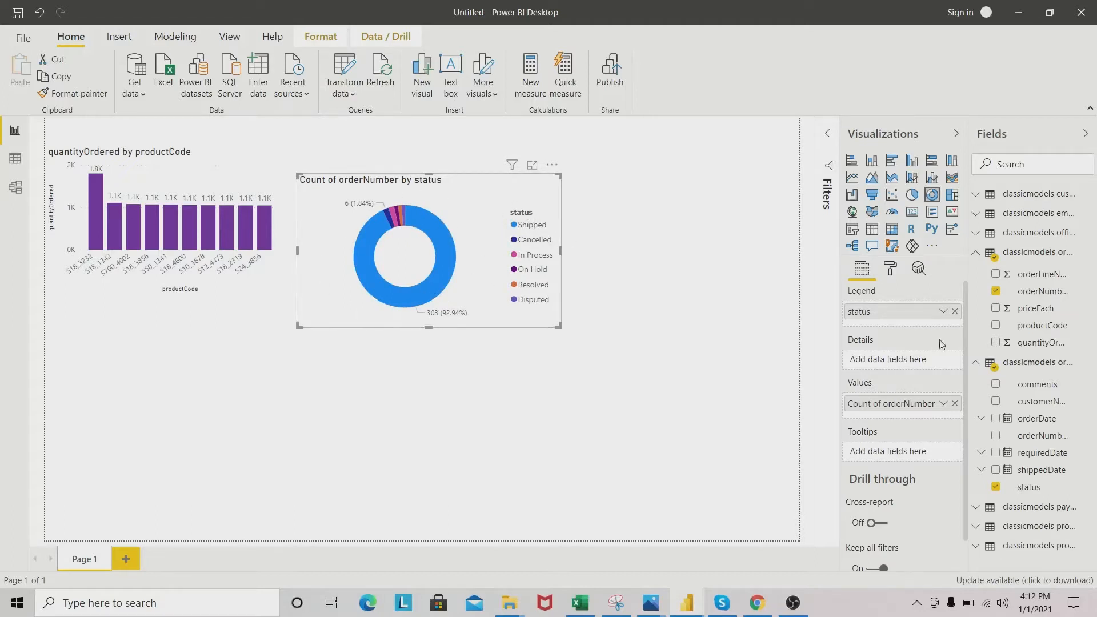
click(943, 404)
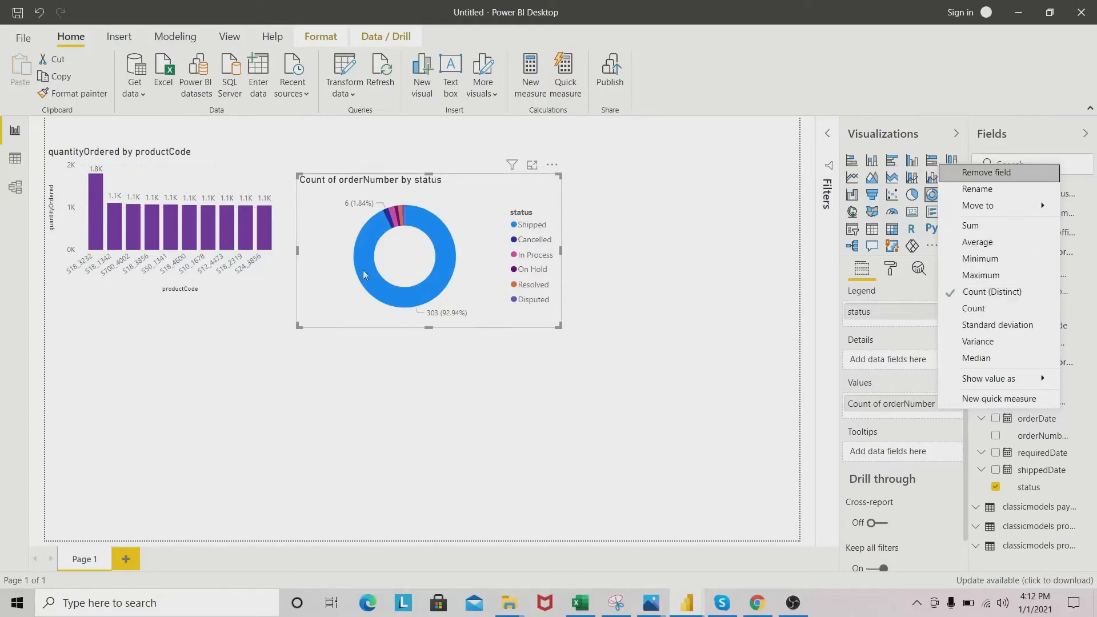
click(656, 255)
drag(496, 193, 498, 165)
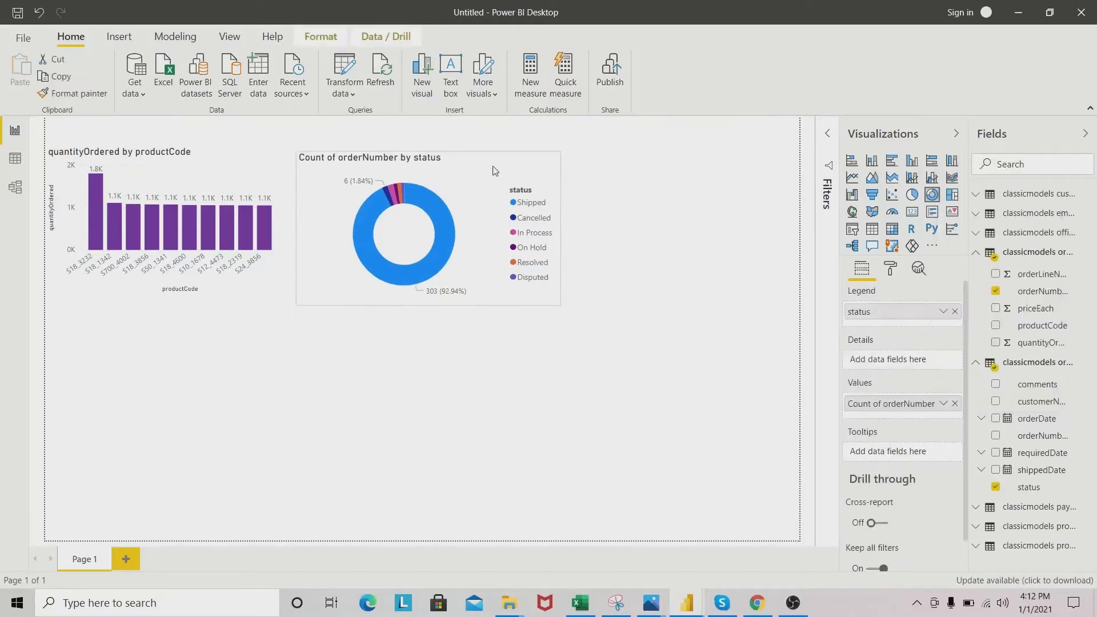
click(451, 370)
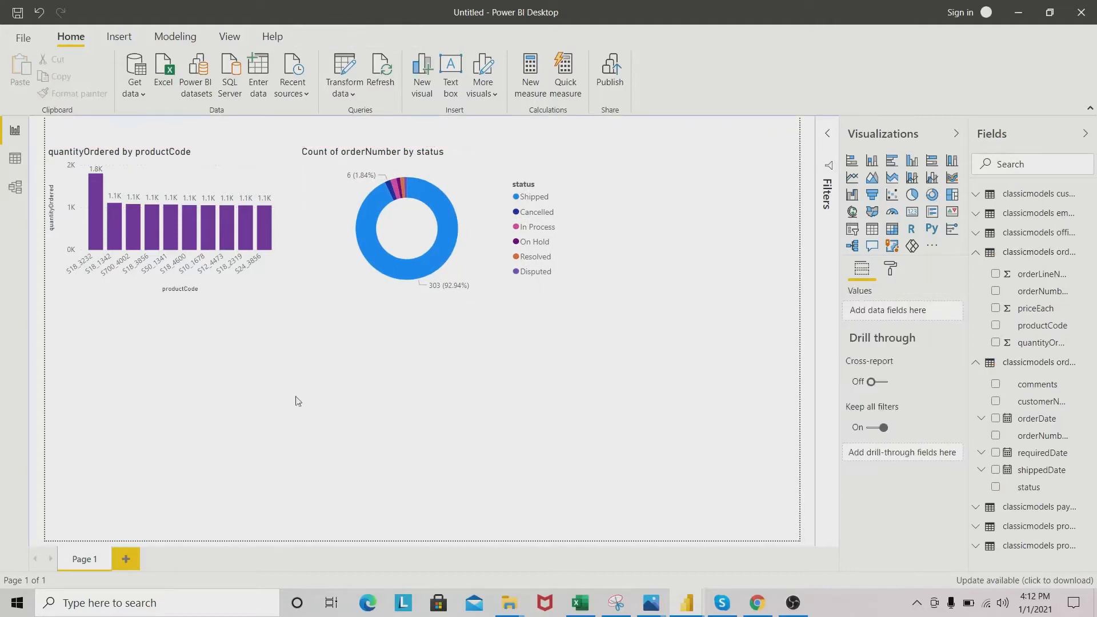
Step: Consult the finished supply chain operations dashboard, and narrow the donut chart in the untitled report
mouse_move(689, 603)
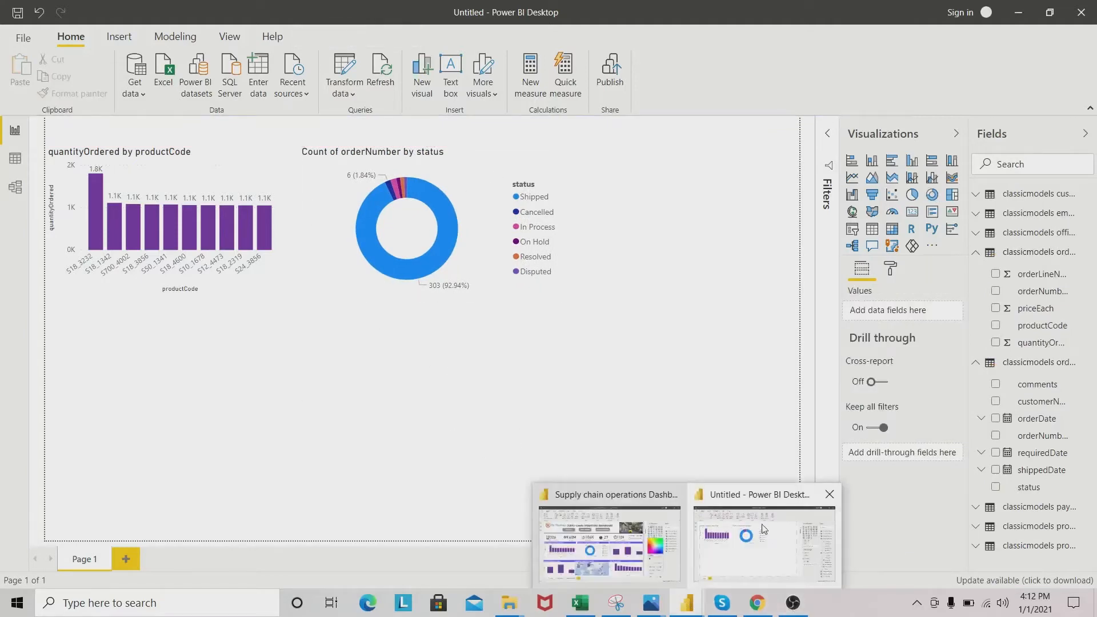
click(584, 527)
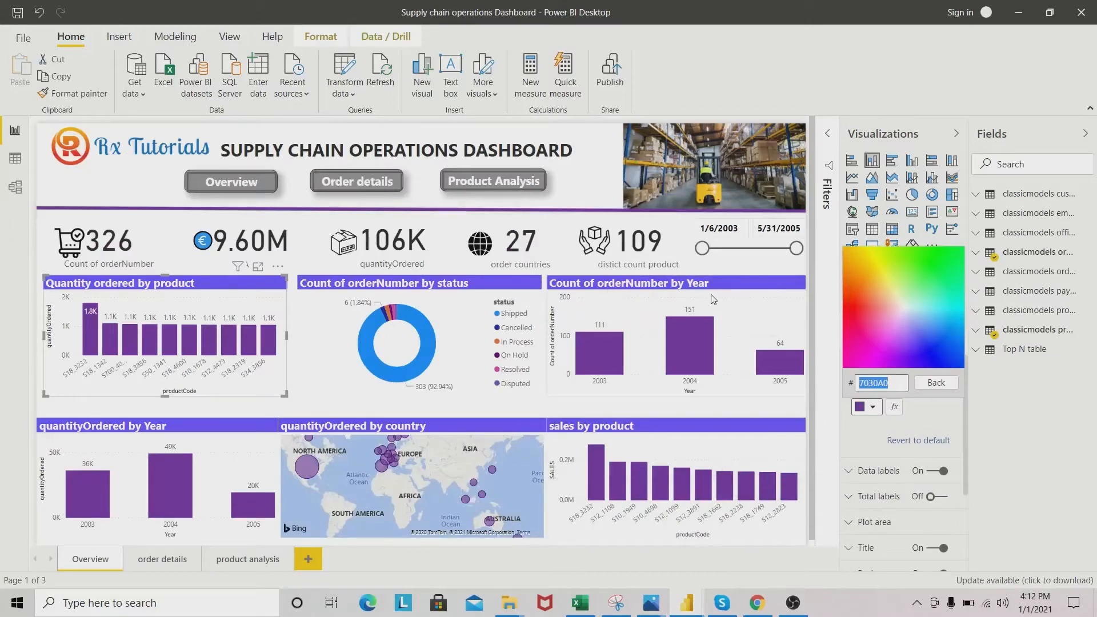
mouse_move(687, 603)
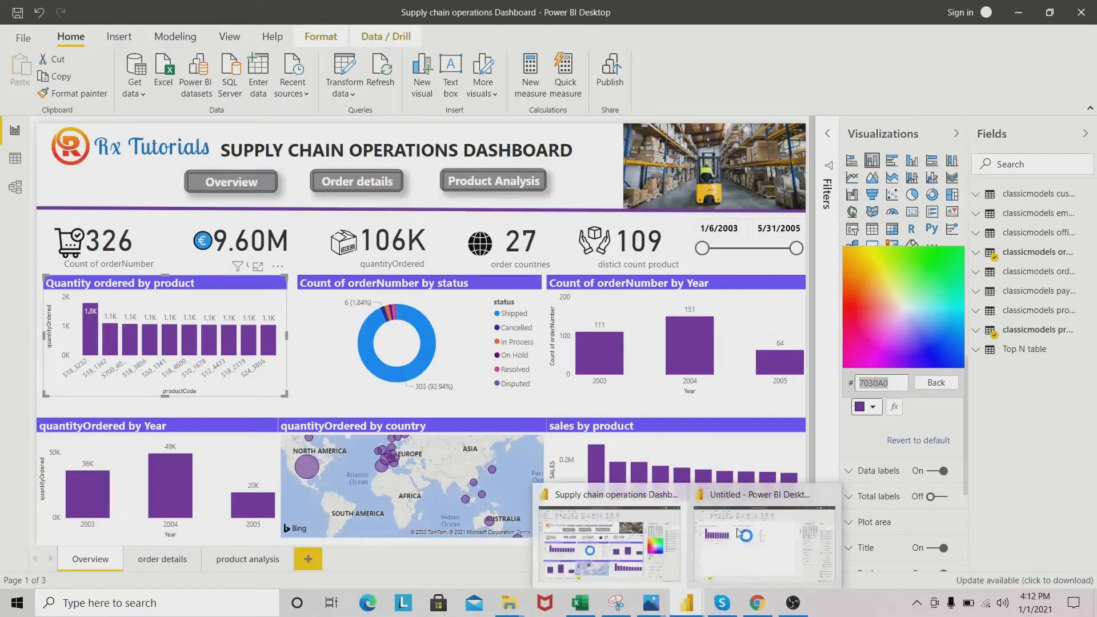
click(774, 543)
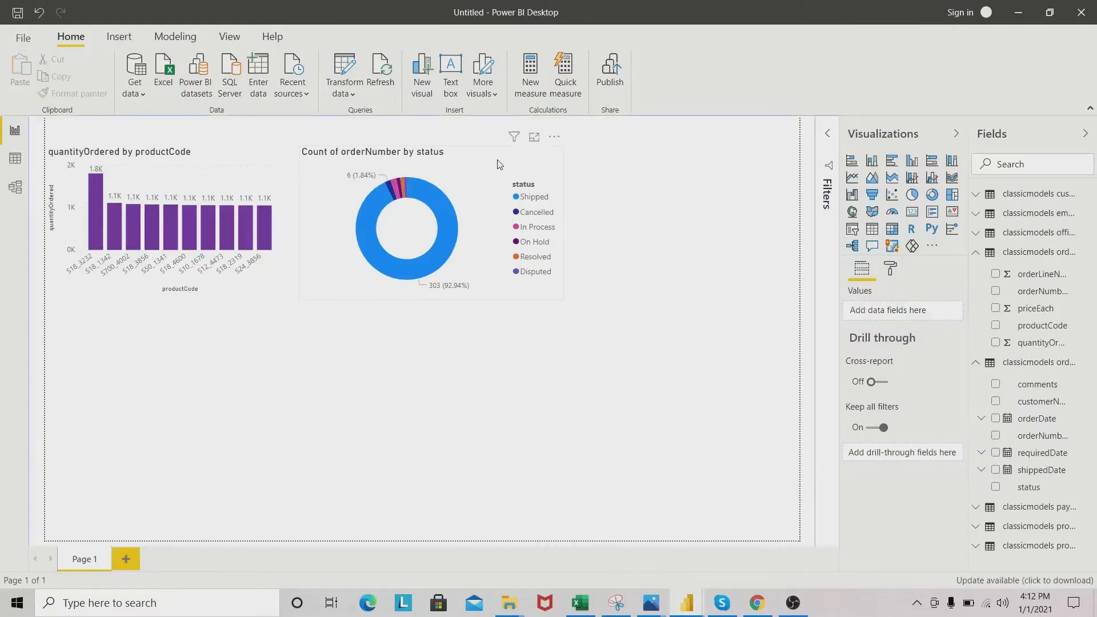
click(485, 257)
click(565, 300)
click(560, 295)
drag(562, 298, 519, 304)
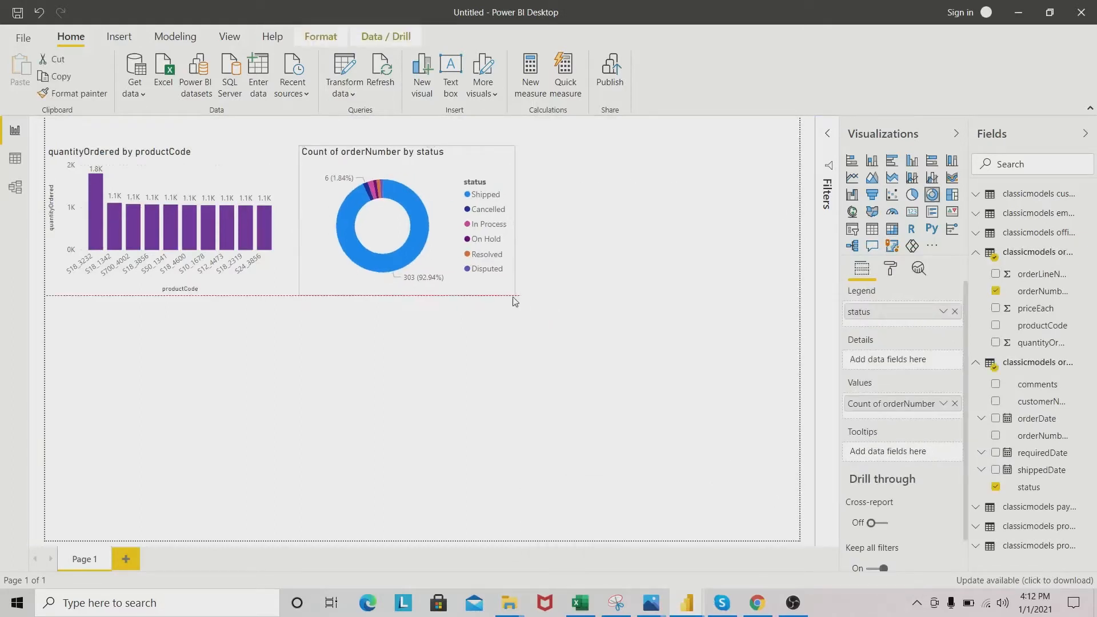
click(707, 199)
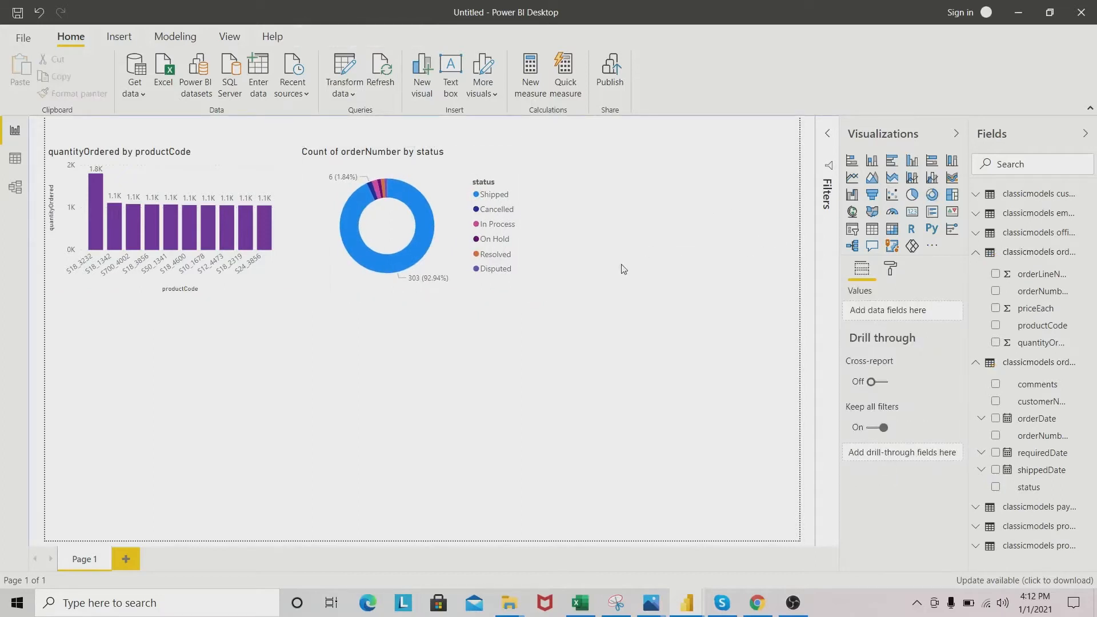
Step: Add a clustered column chart to the right of the donut chart, with orderDate as the axis and orderNumber from orders as the values
click(913, 161)
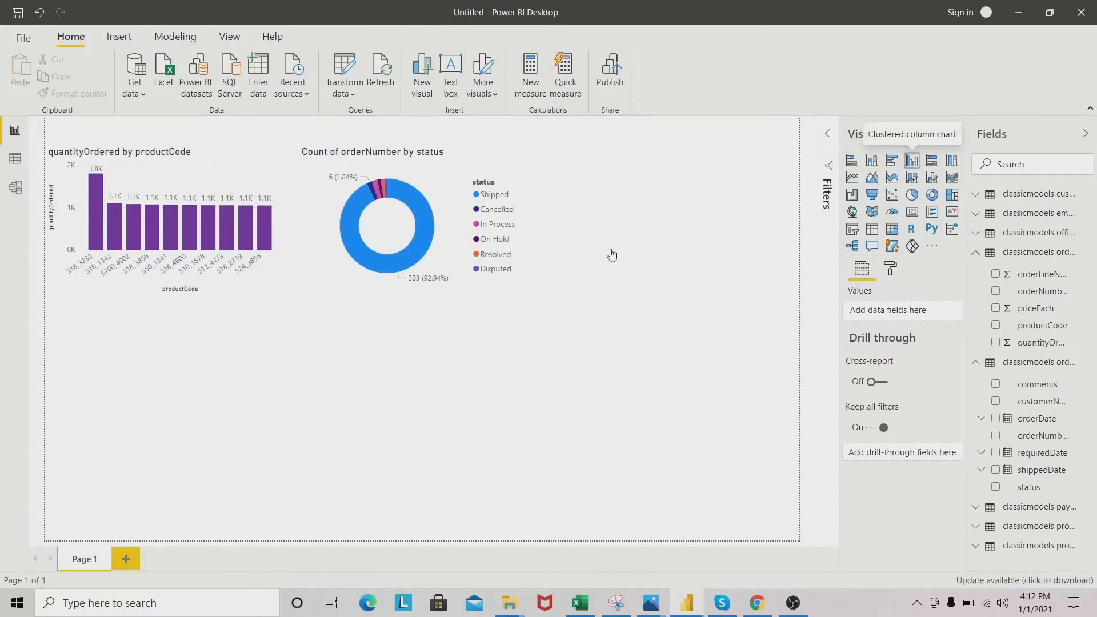
drag(222, 314, 717, 172)
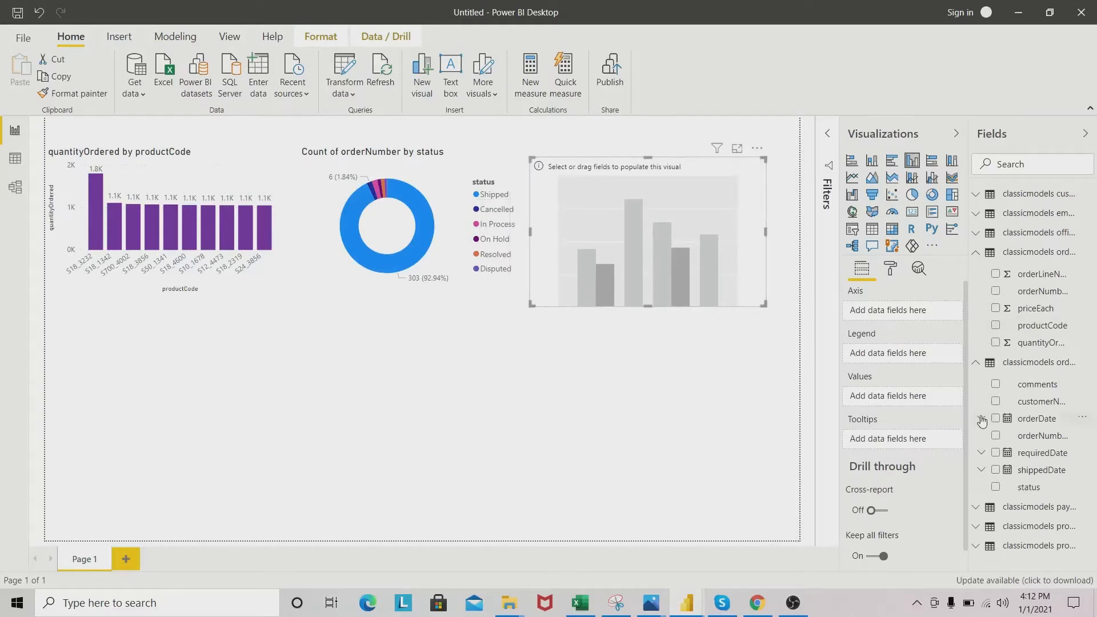
drag(1037, 422, 614, 274)
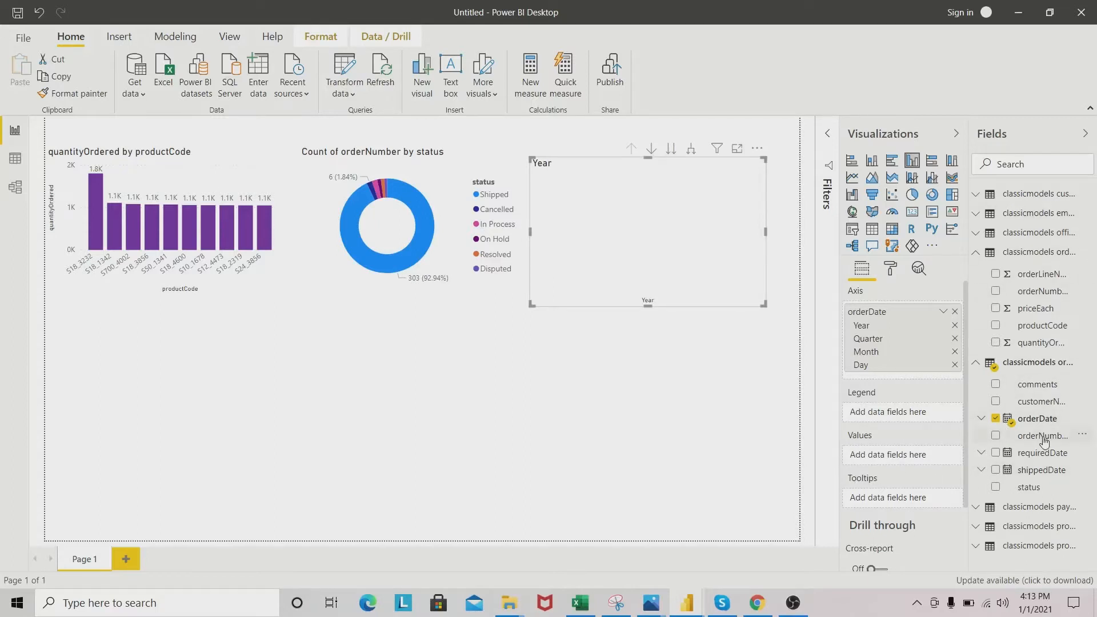
drag(1043, 440, 677, 220)
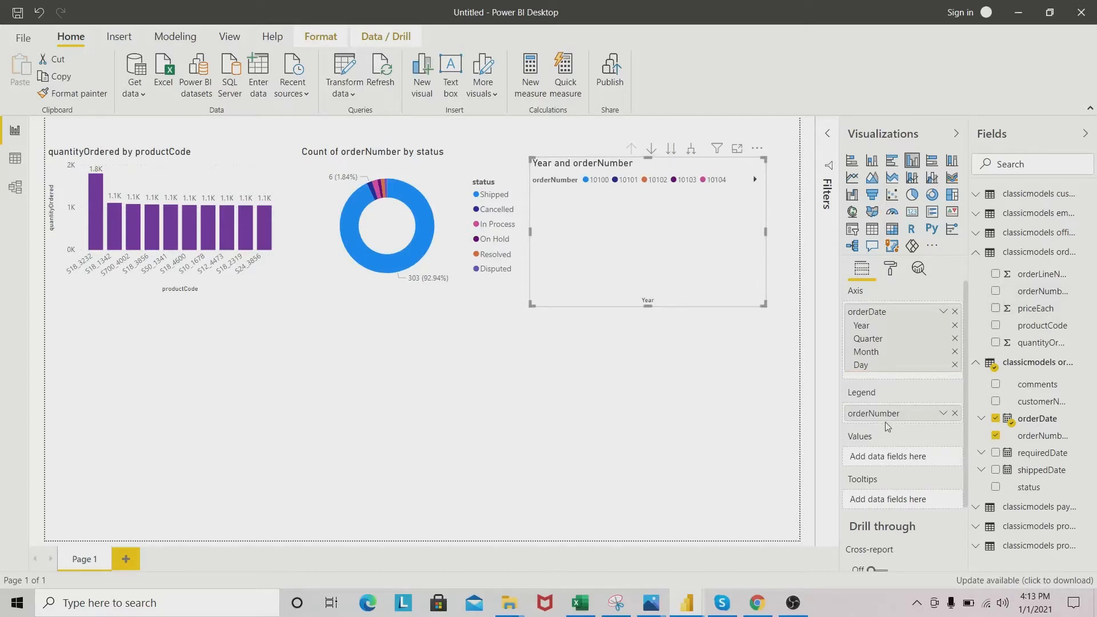
drag(897, 464, 894, 457)
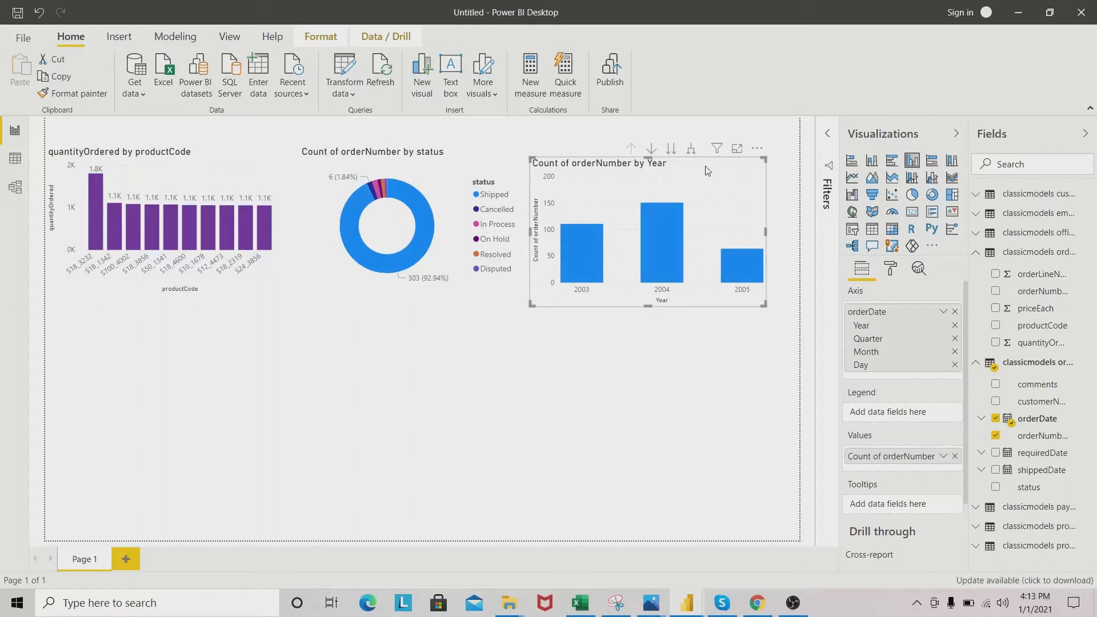
Step: Set the clustered column chart's orderNumber aggregation to Count (Distinct), and resize and shift the chart to the page's right edge
click(943, 458)
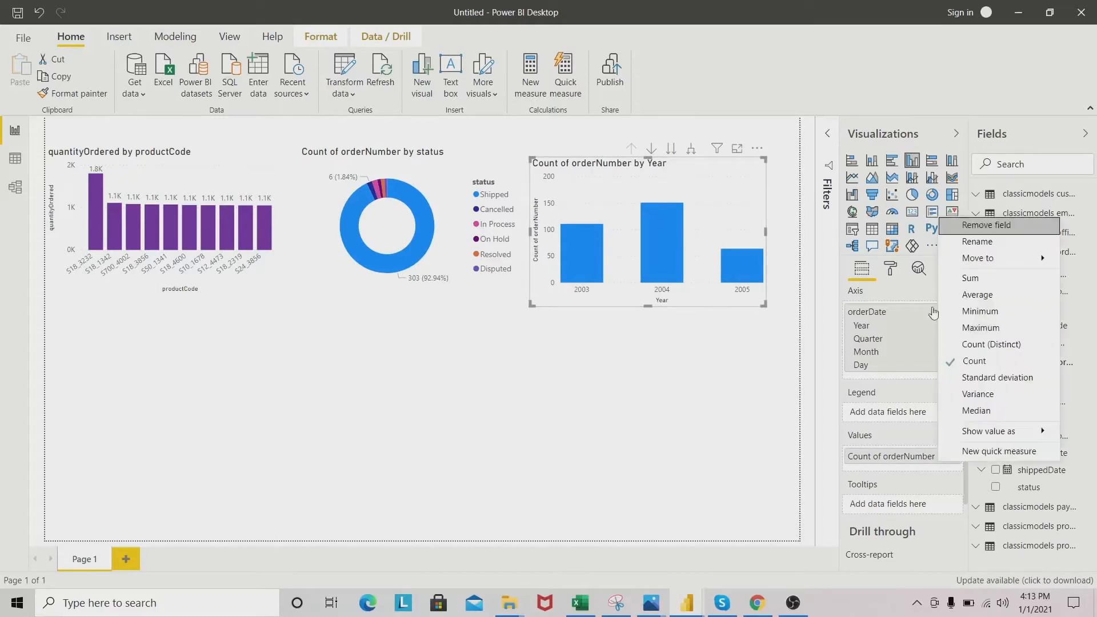
click(988, 345)
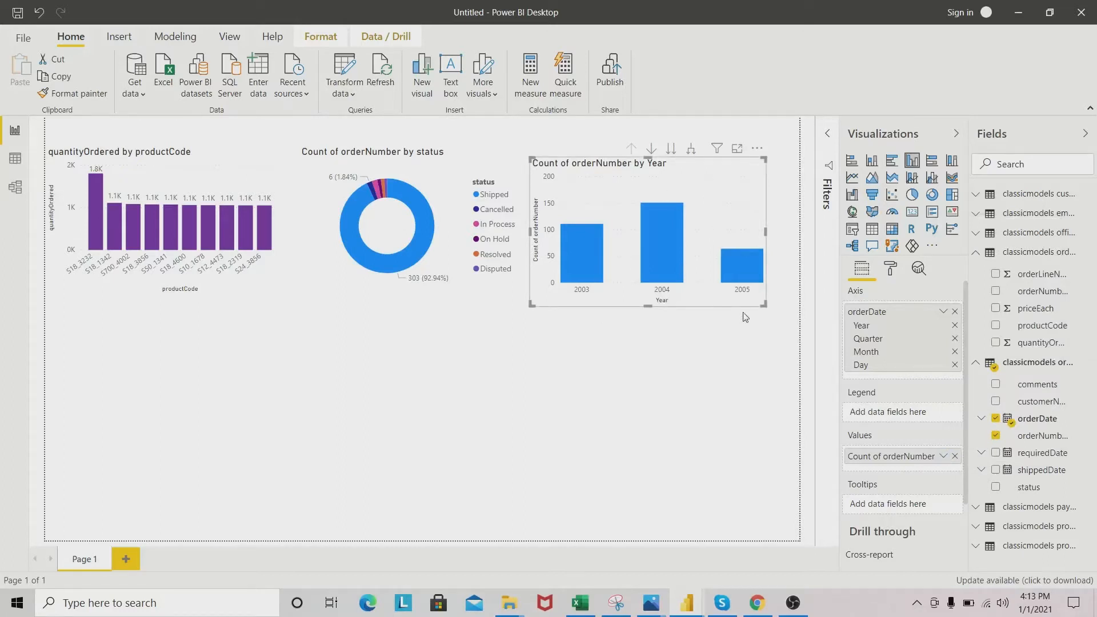
drag(763, 306, 780, 299)
drag(708, 174, 724, 167)
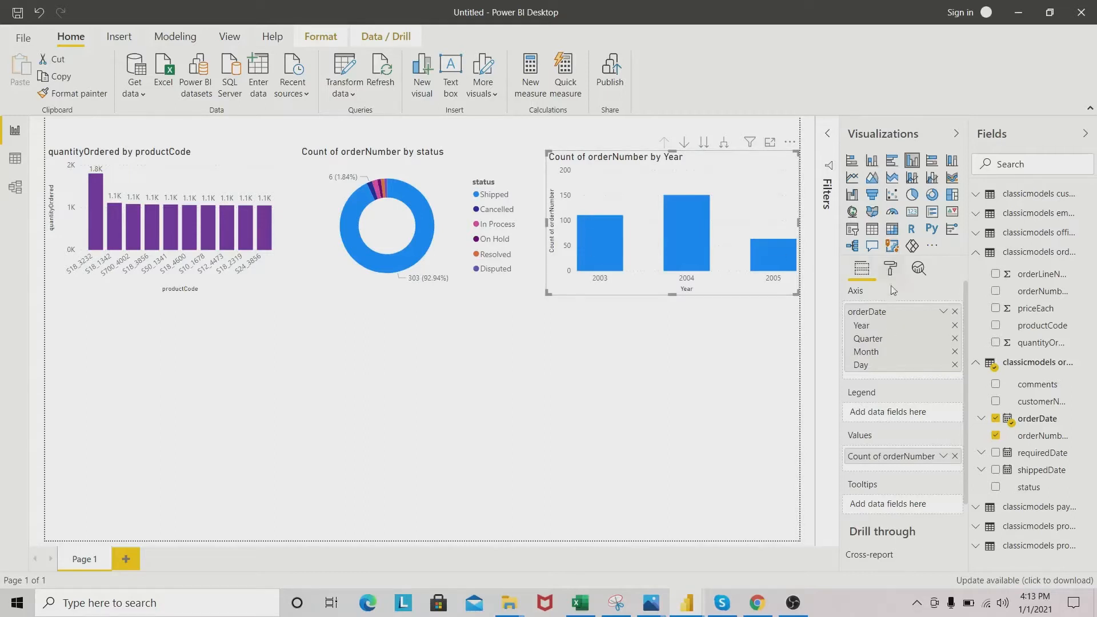
Step: Turn on data labels for the Count of orderNumber by Year chart
click(893, 268)
click(941, 424)
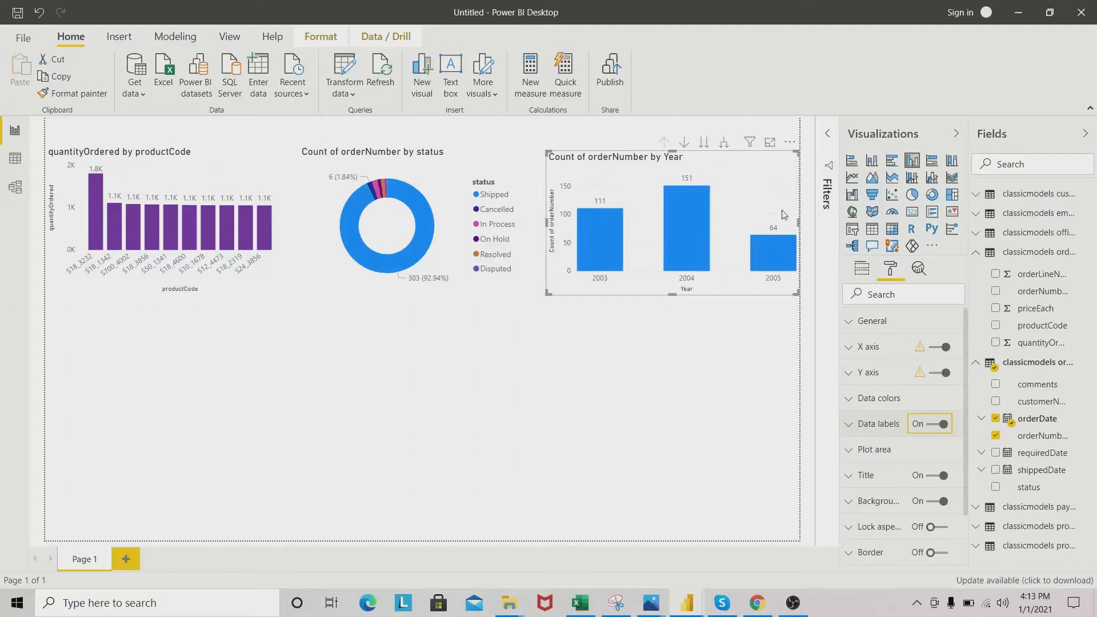
click(218, 335)
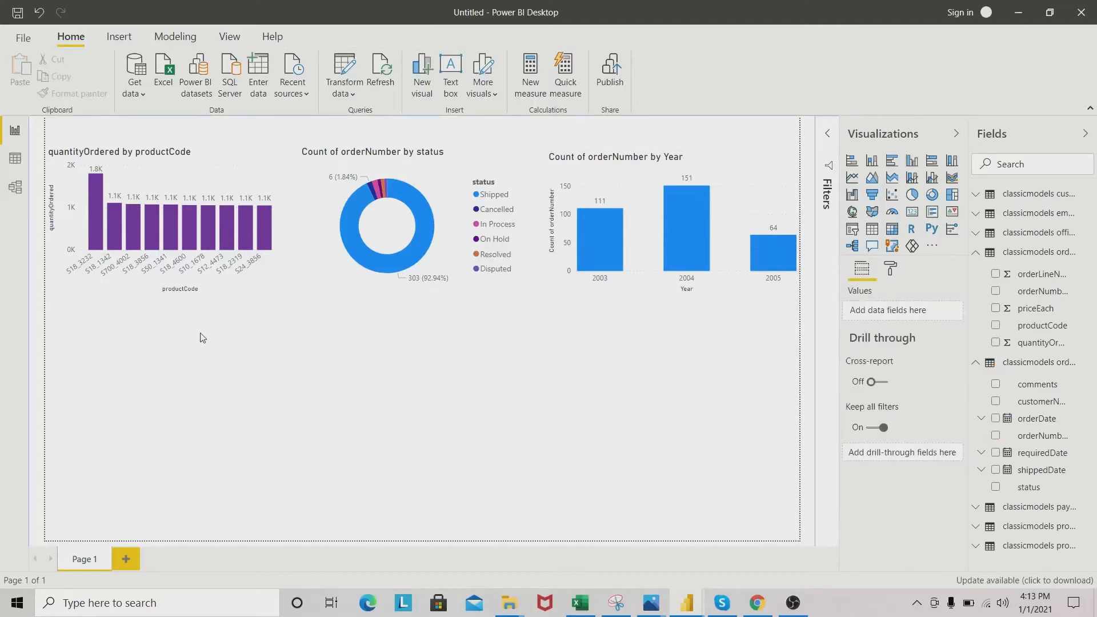
Step: Add a stacked column chart below the productCode chart, with quantityOrdered as the values and orderDate as the axis
mouse_move(694, 606)
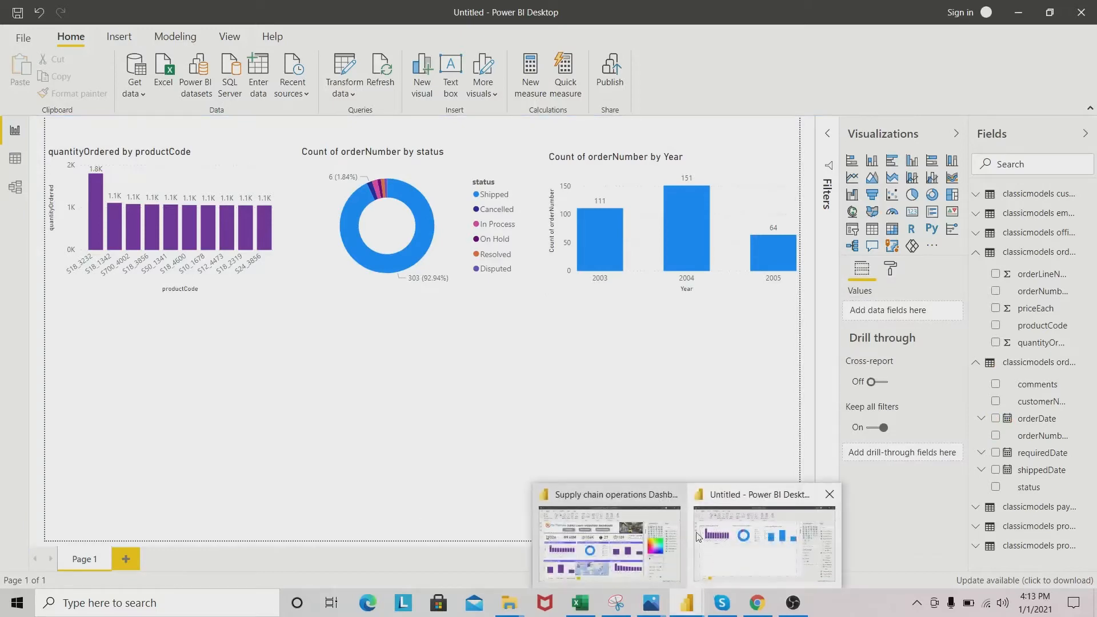
click(575, 537)
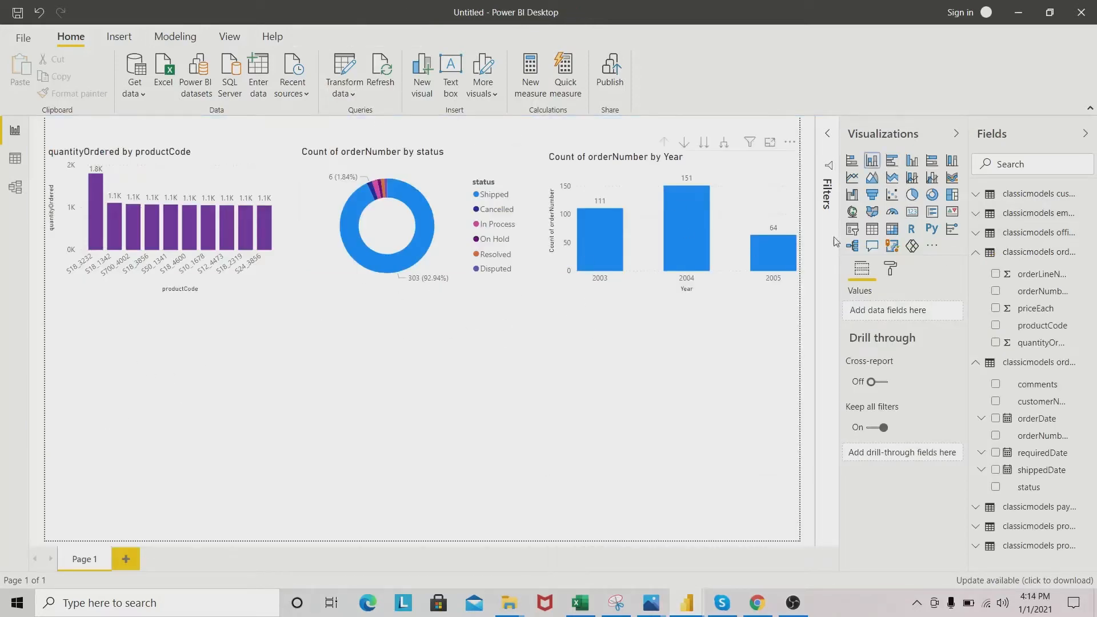
click(872, 160)
drag(205, 311, 230, 337)
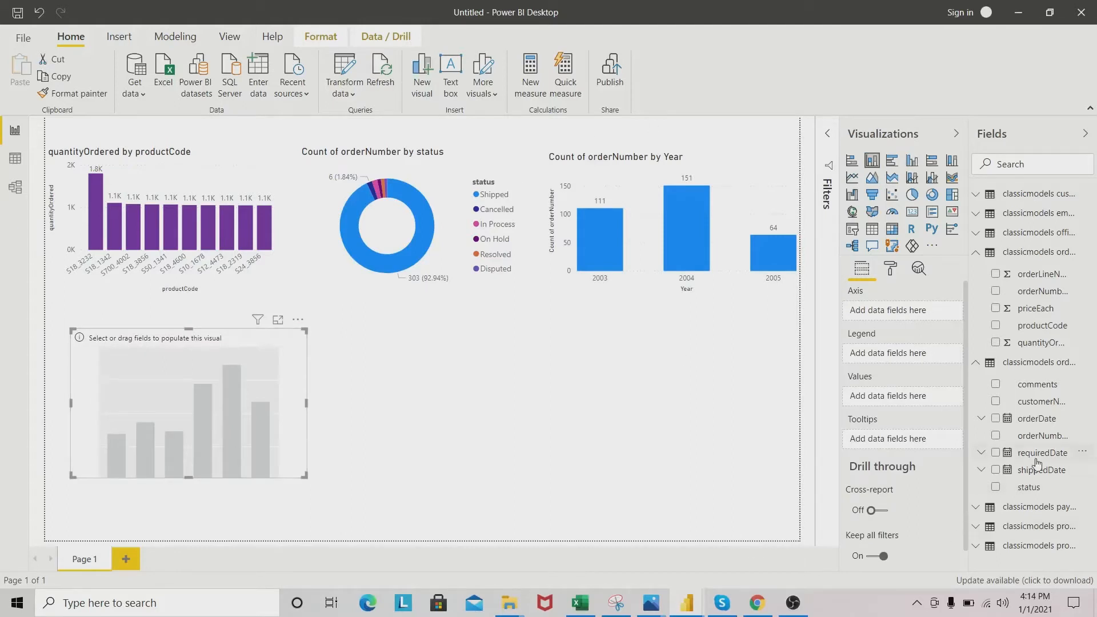
drag(1037, 343, 200, 413)
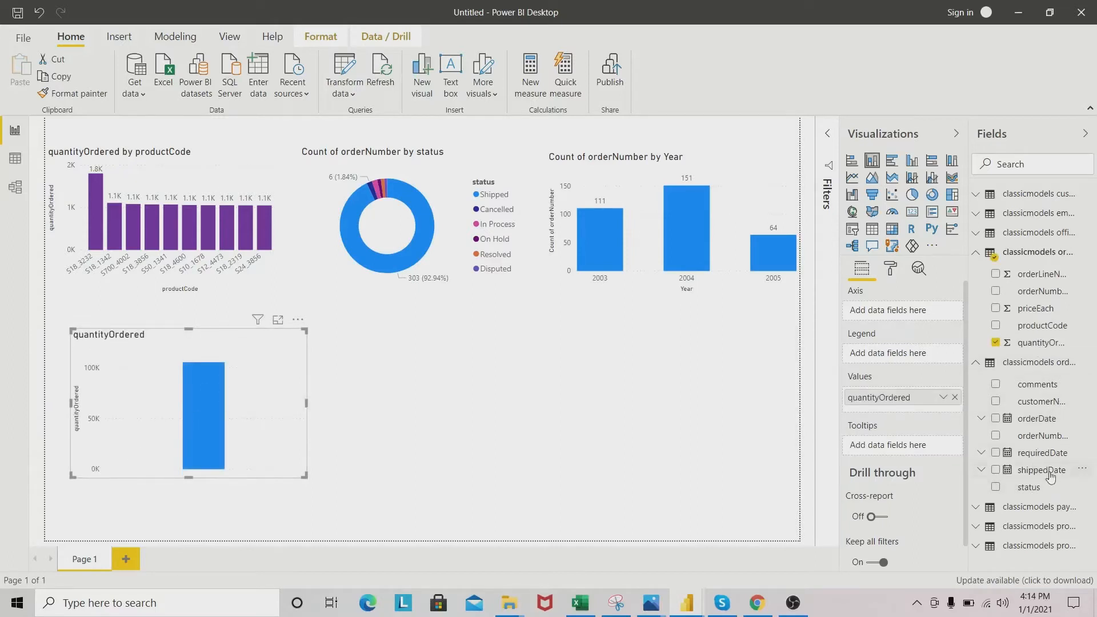
drag(1053, 416, 244, 416)
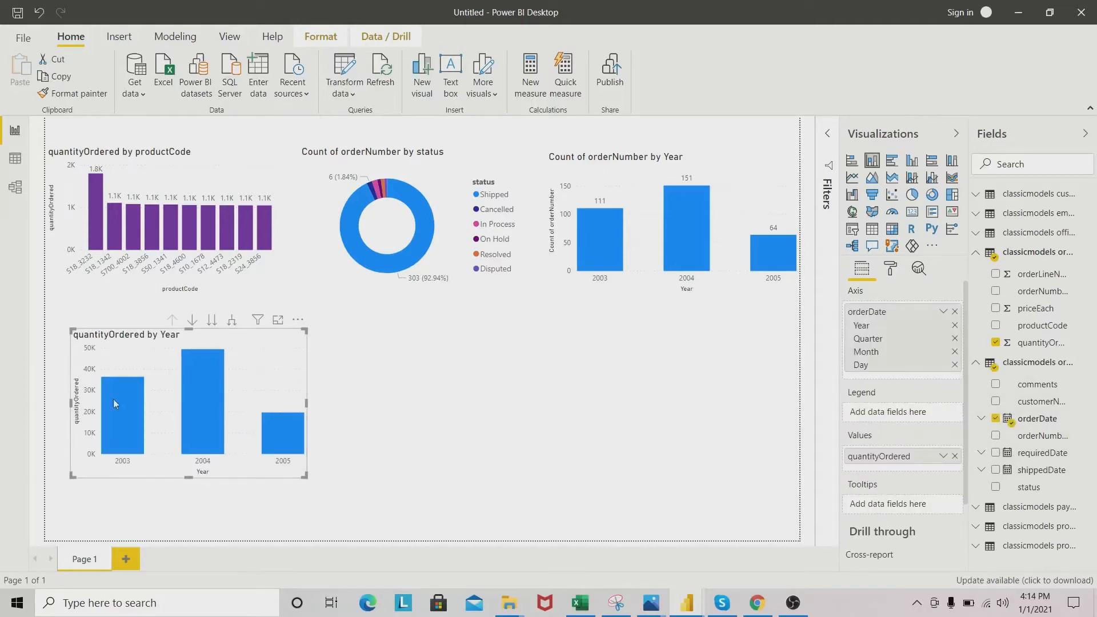
mouse_move(261, 335)
mouse_down()
mouse_move(238, 338)
mouse_move(252, 335)
mouse_up()
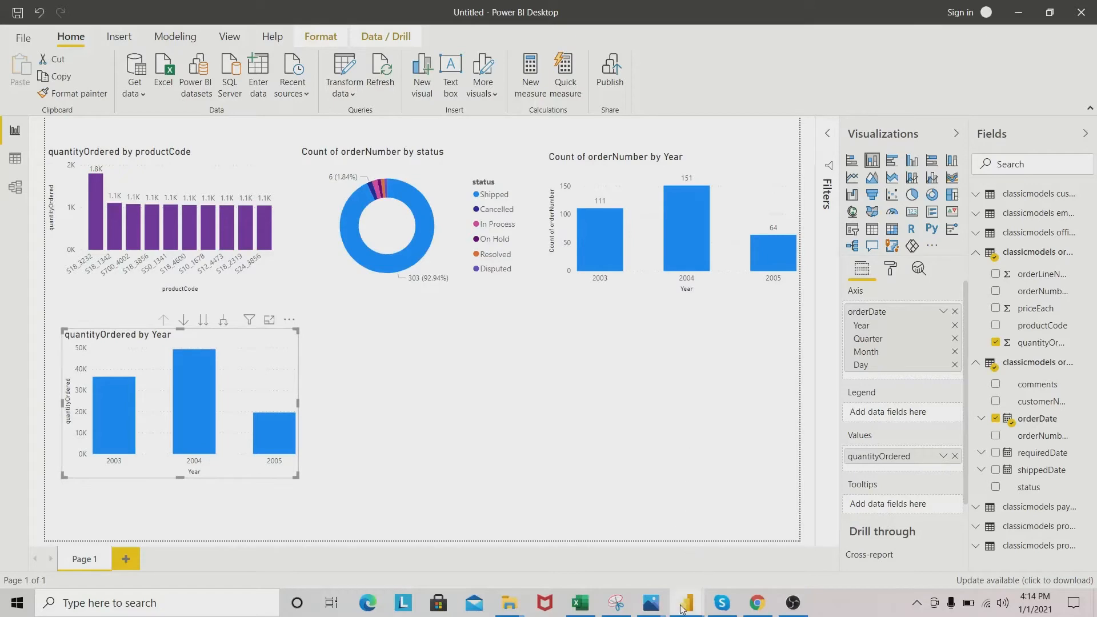
Step: Consult the finished dashboard, and place an empty stacked column chart to the right of the quantityOrdered by Year chart
mouse_move(686, 602)
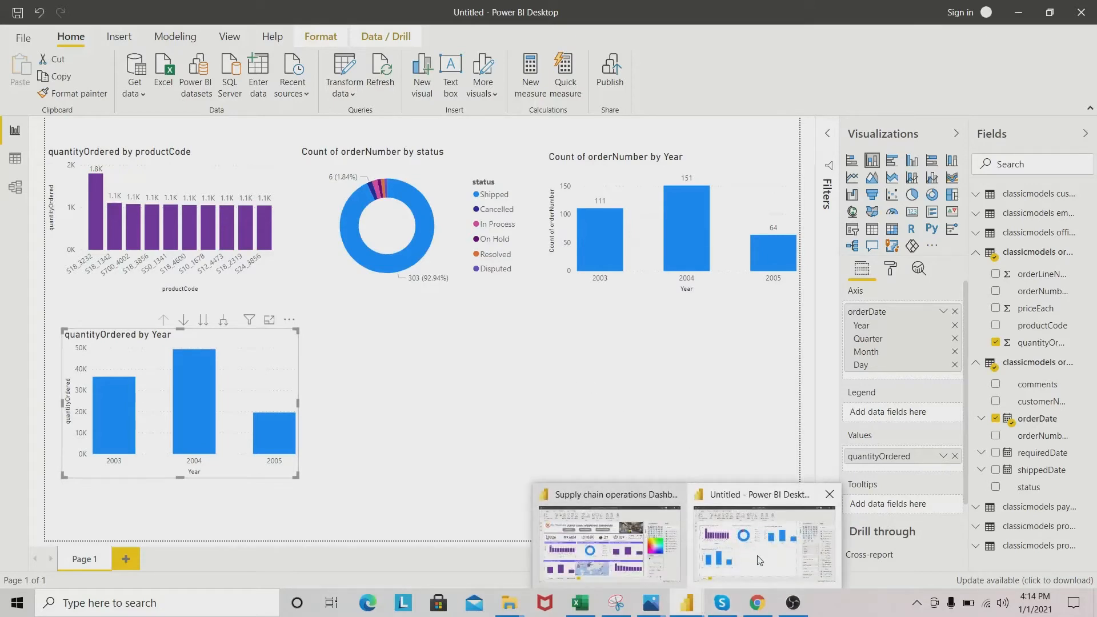
click(638, 539)
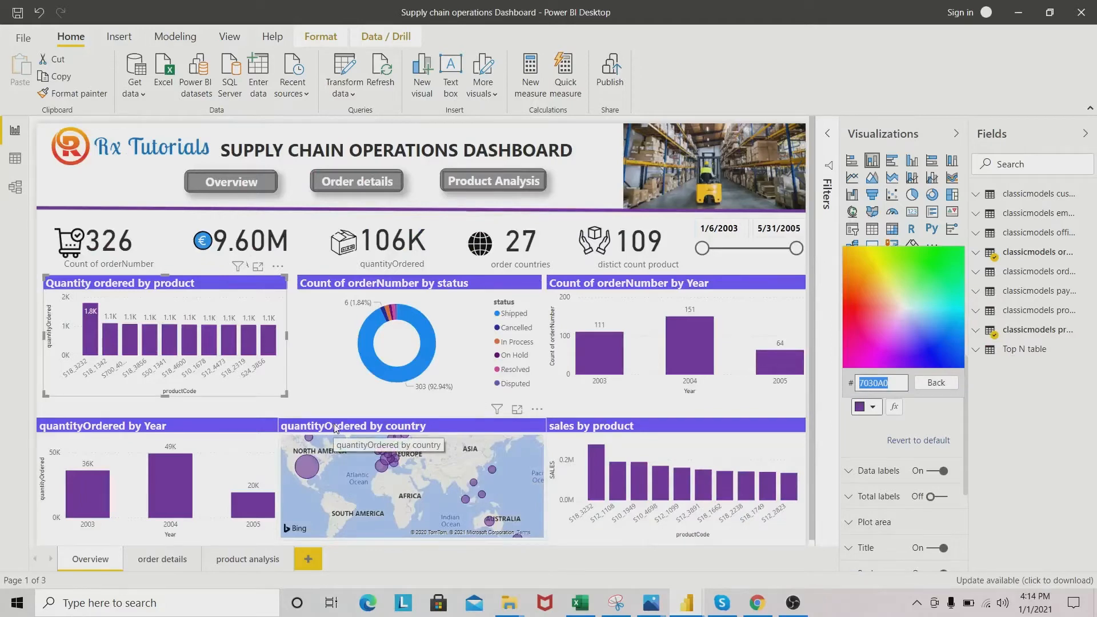
mouse_move(686, 603)
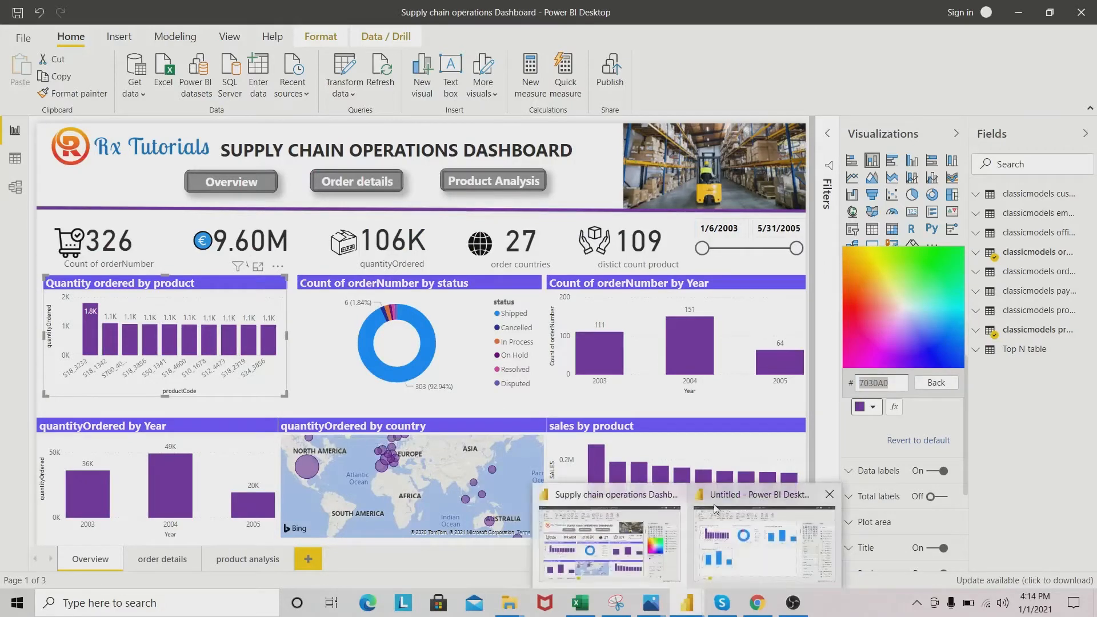
click(758, 540)
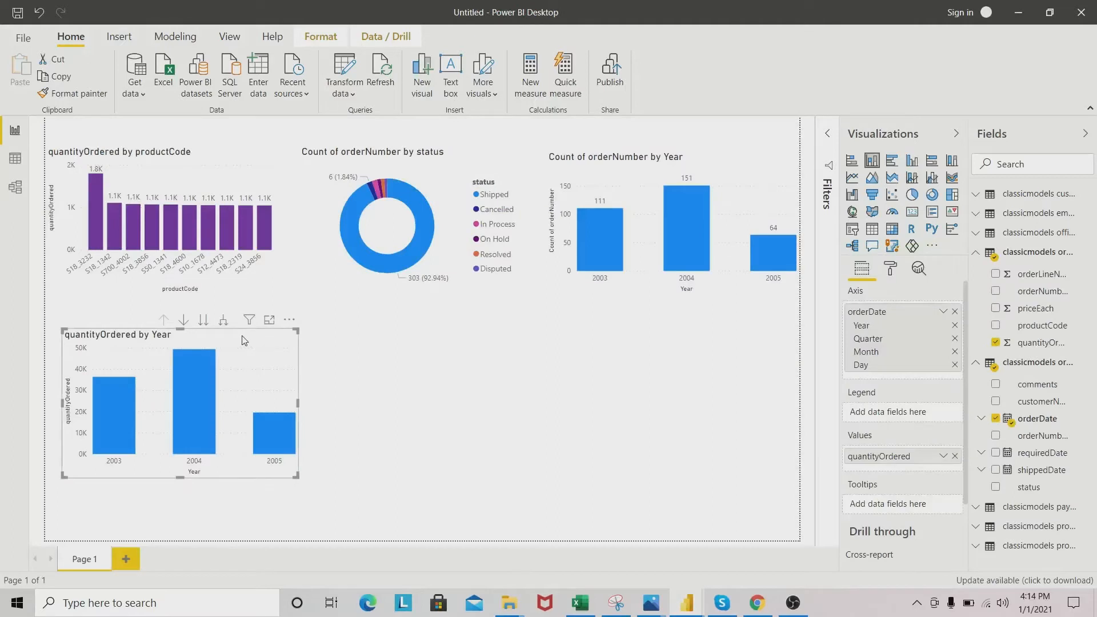
click(638, 313)
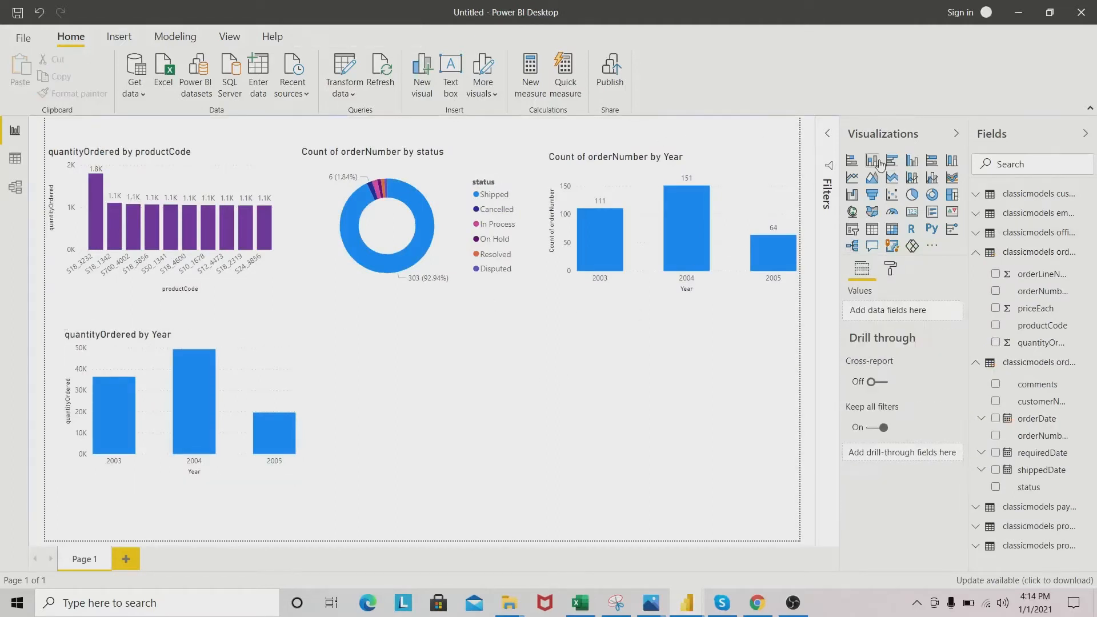
click(871, 160)
drag(437, 337, 472, 339)
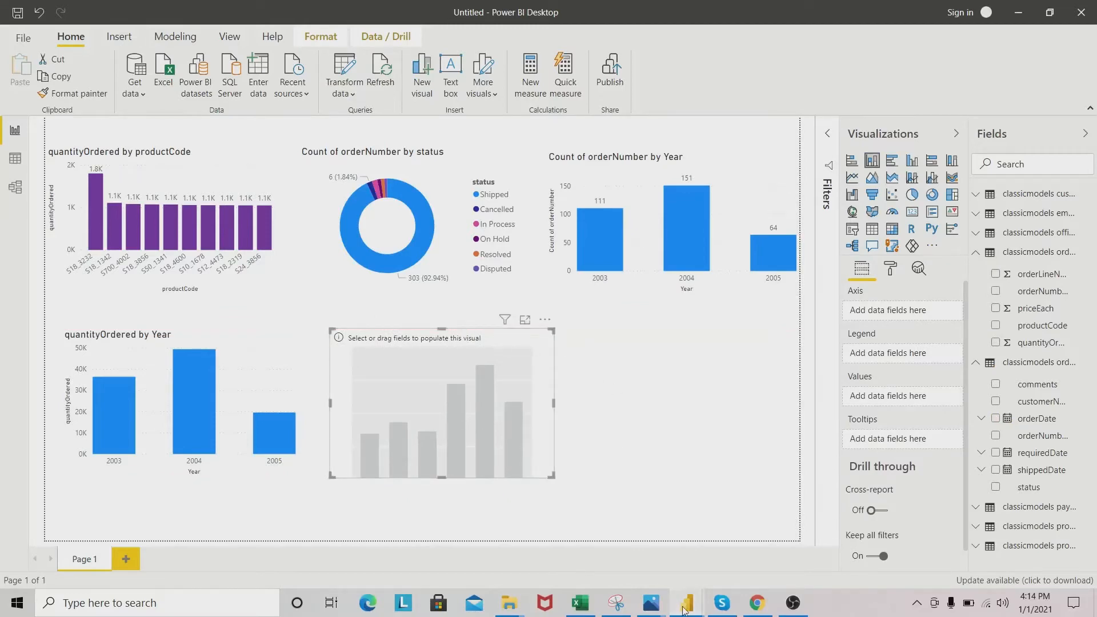
Step: Populate the empty stacked column chart with quantityOrdered as the values and country from customers as the axis, and widen it
mouse_move(687, 602)
mouse_move(650, 550)
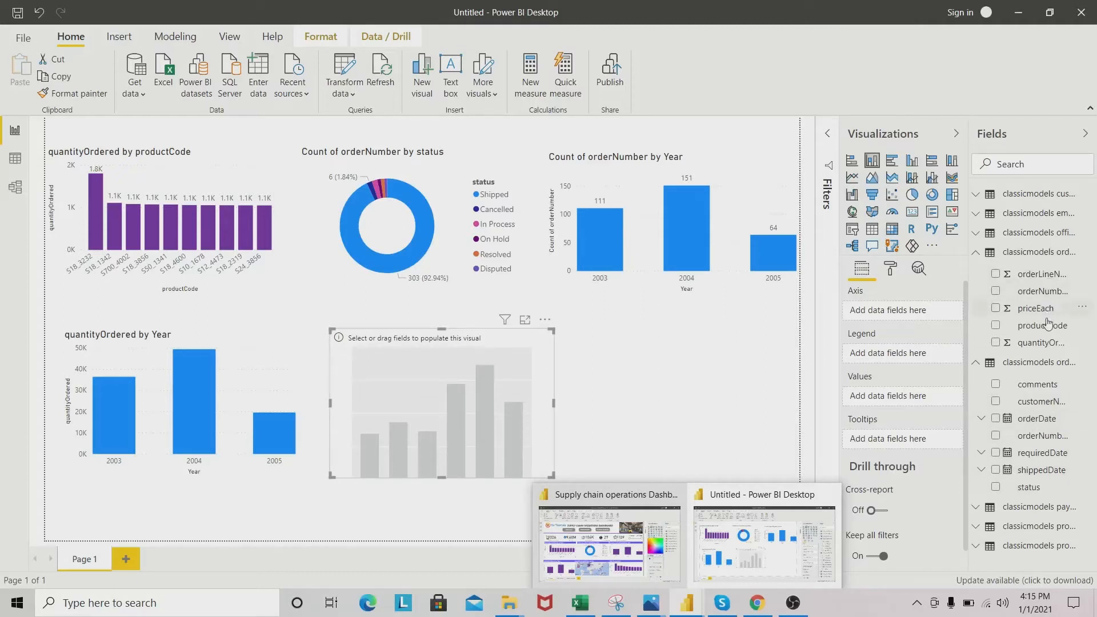
drag(1041, 342, 474, 406)
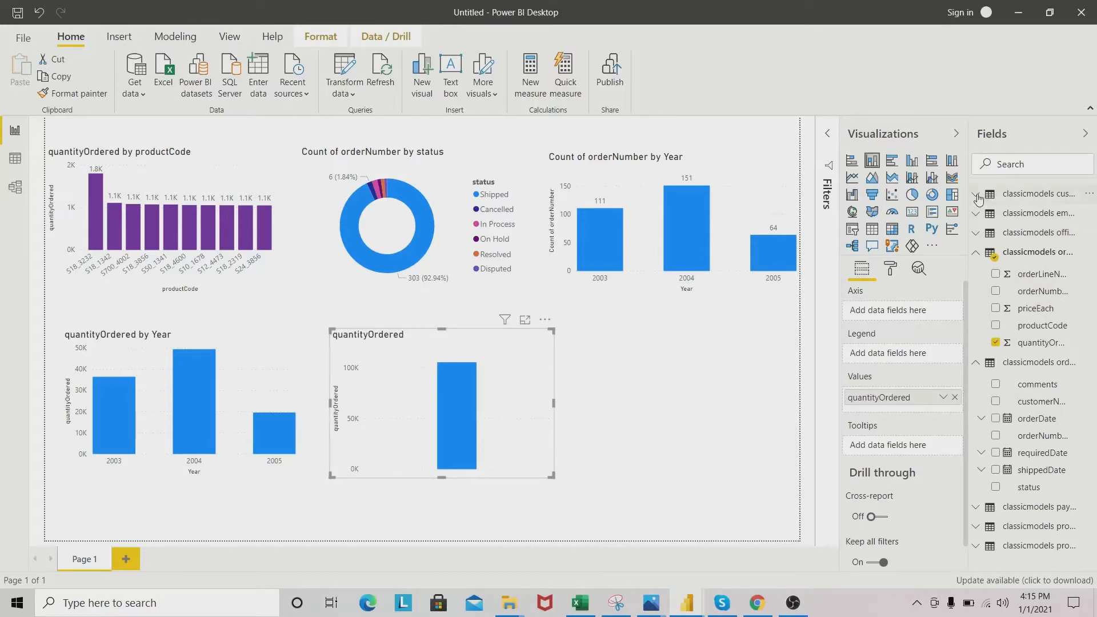
click(976, 195)
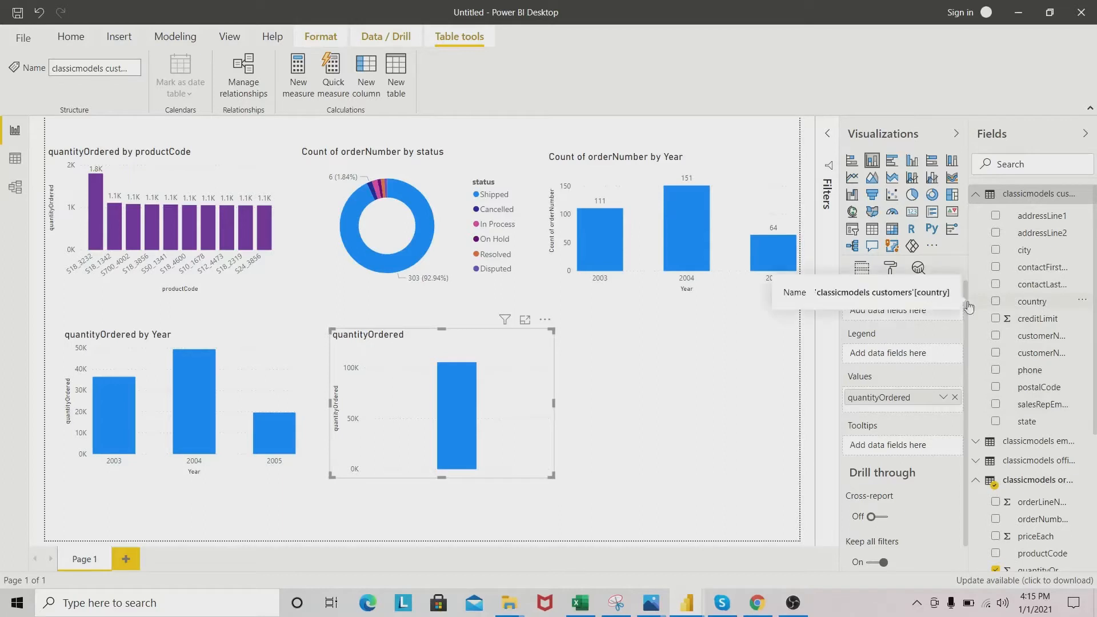
drag(1039, 303, 619, 402)
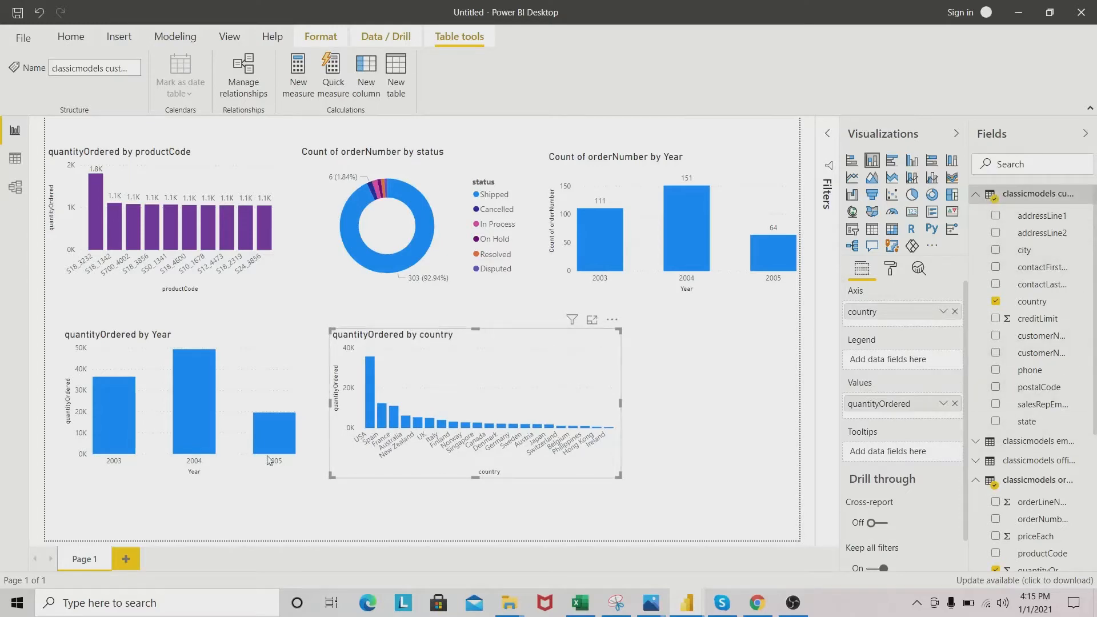
Step: Check the table relationships in the data model, and shift the quantityOrdered by country chart slightly right on the report page
click(16, 188)
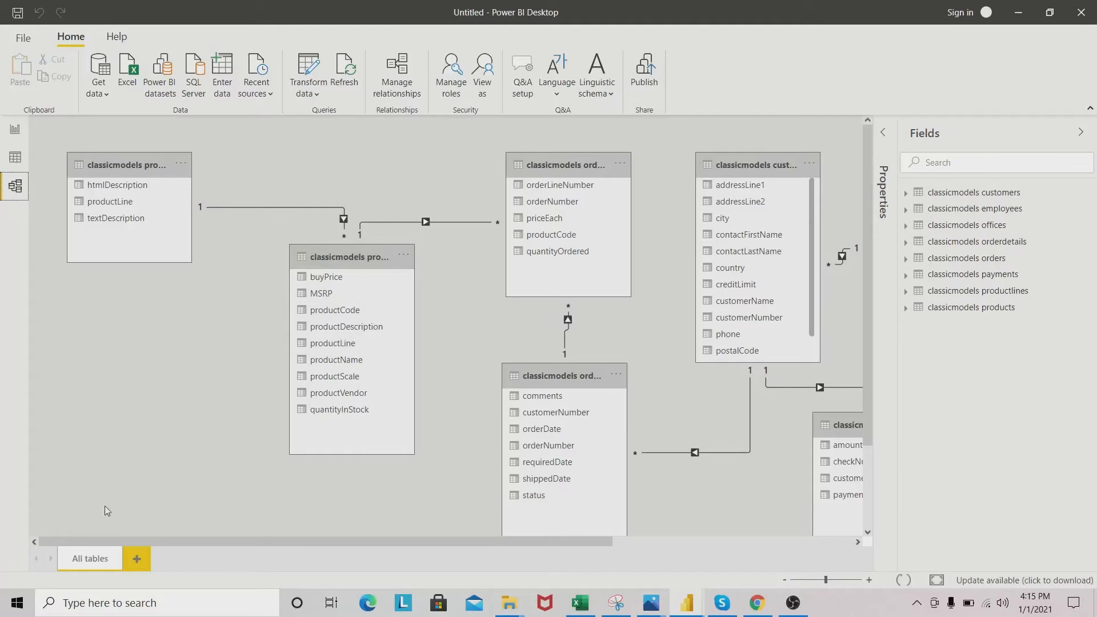
click(17, 131)
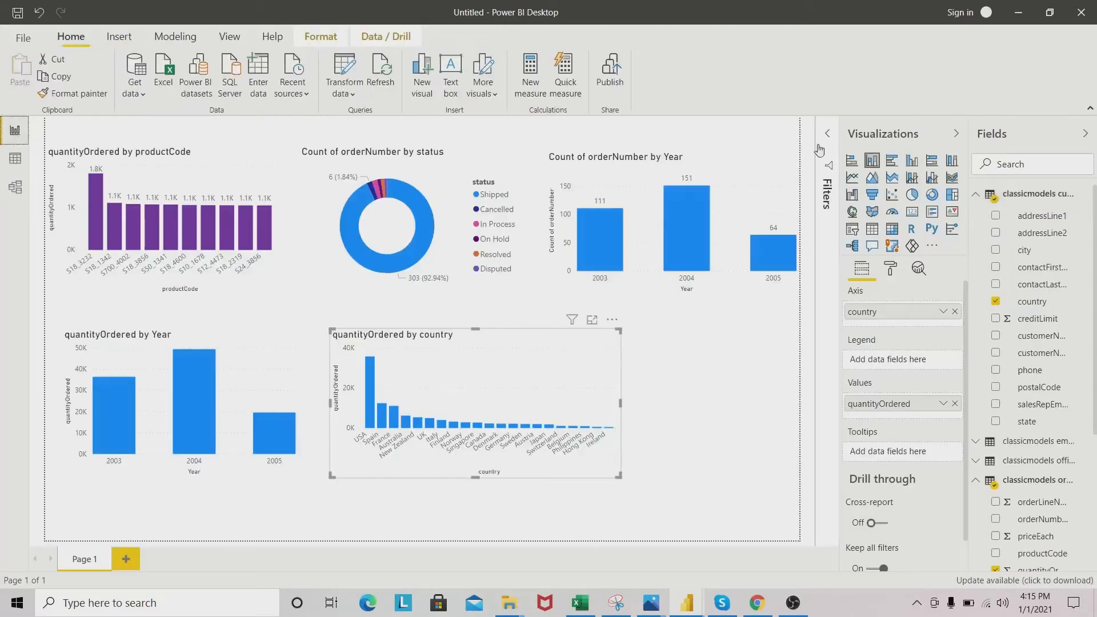
drag(532, 342, 553, 336)
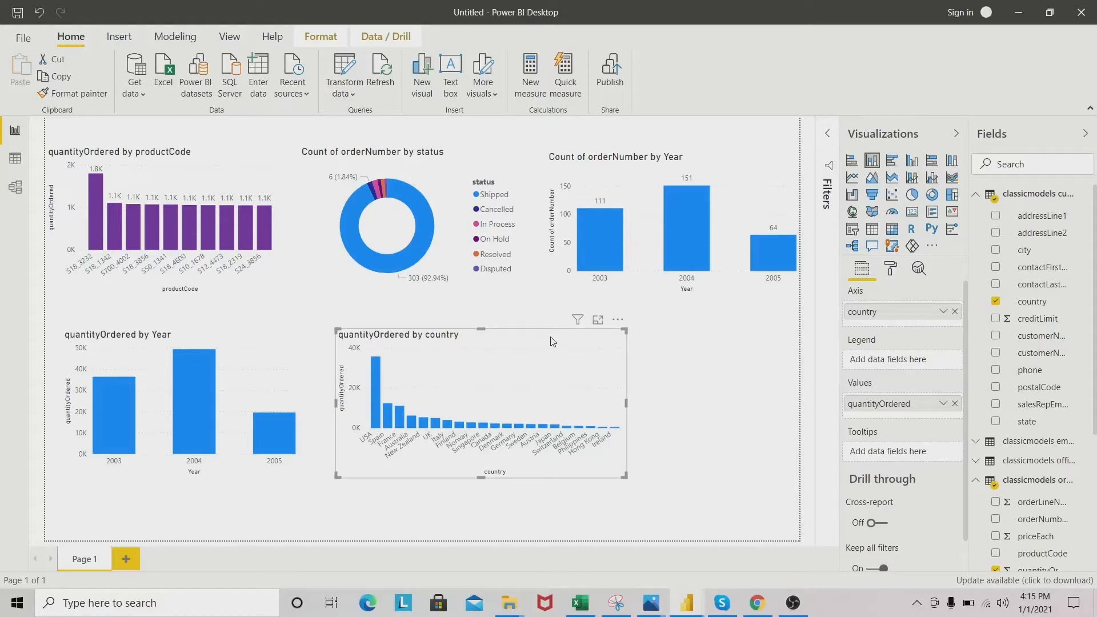
Step: Convert the quantityOrdered by country column chart to a bubble map, and shift it slightly up and left on the page
click(872, 213)
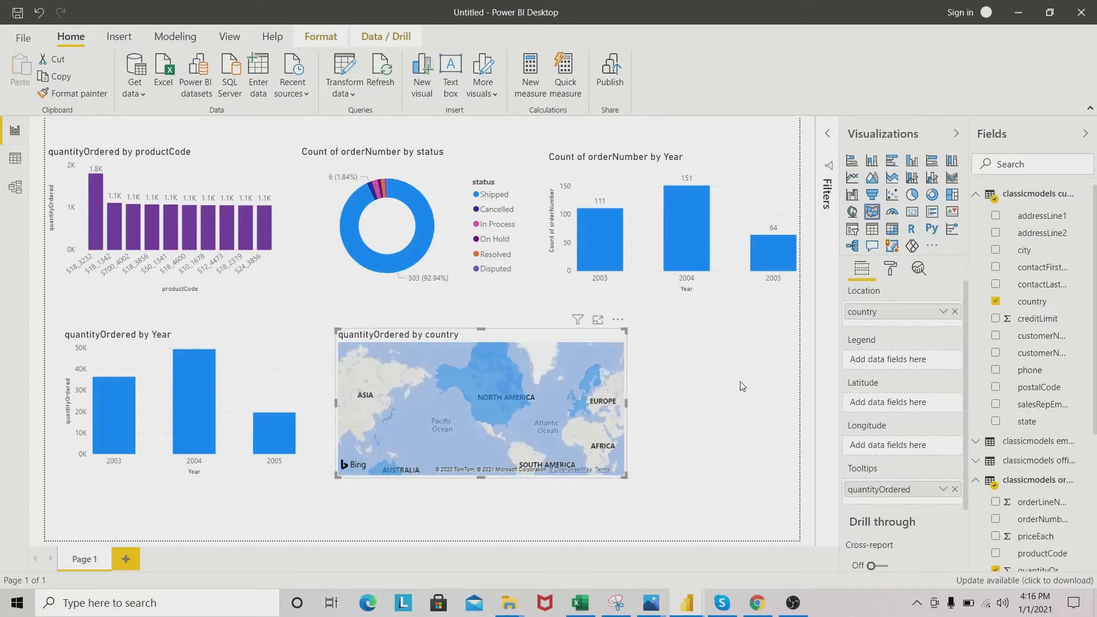
click(852, 212)
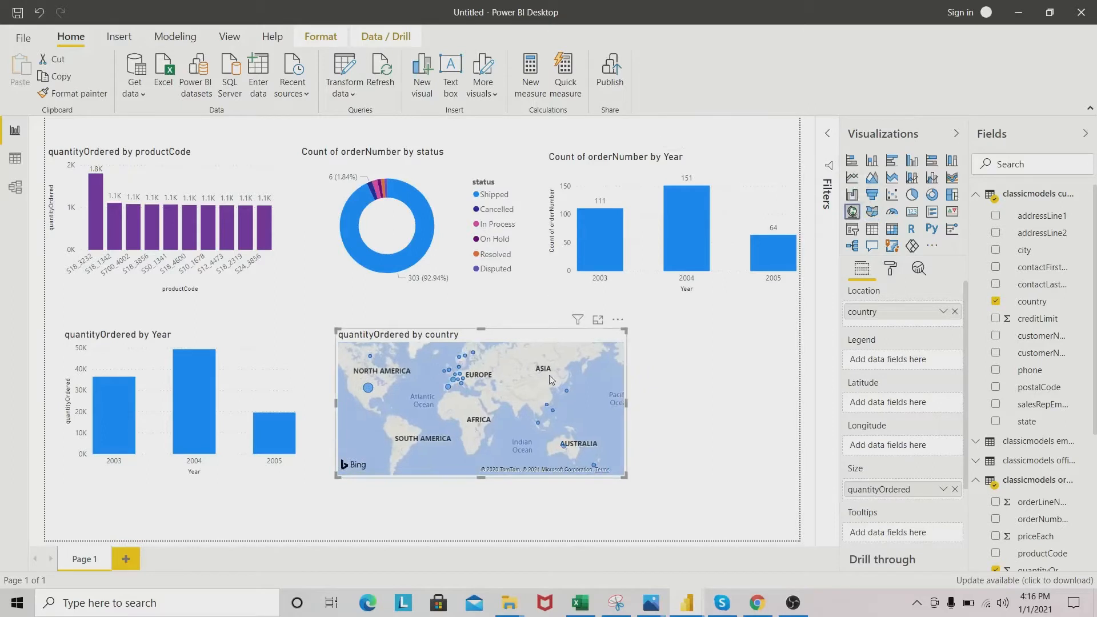
mouse_move(518, 336)
mouse_down()
mouse_move(505, 328)
mouse_move(525, 328)
mouse_move(516, 324)
mouse_up()
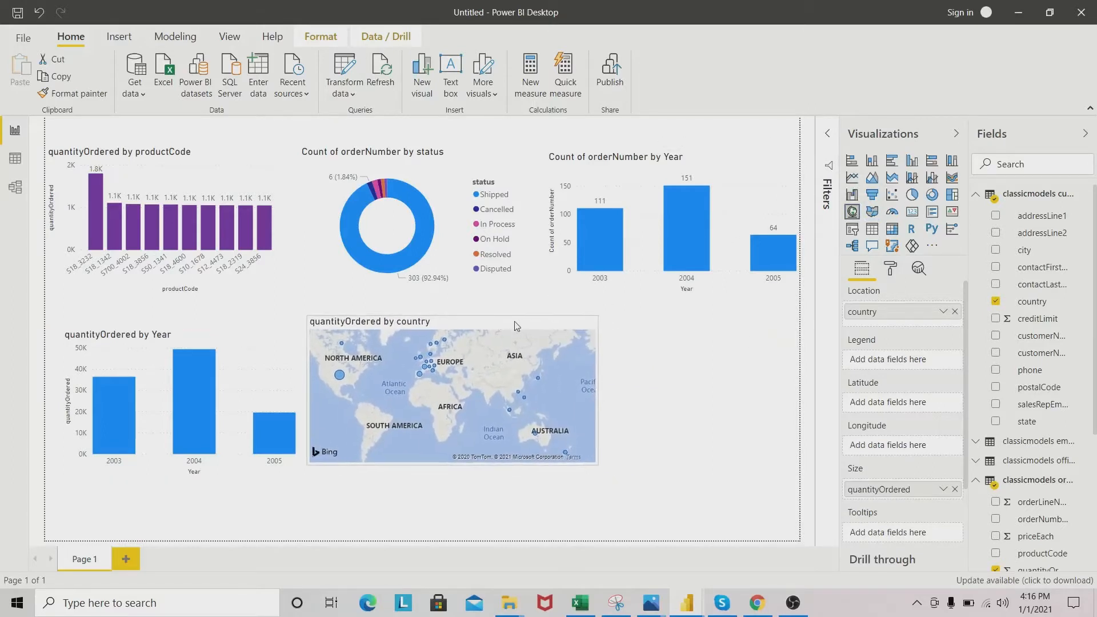
Step: Set the bubble size of the quantityOrdered by country map to 13
click(909, 273)
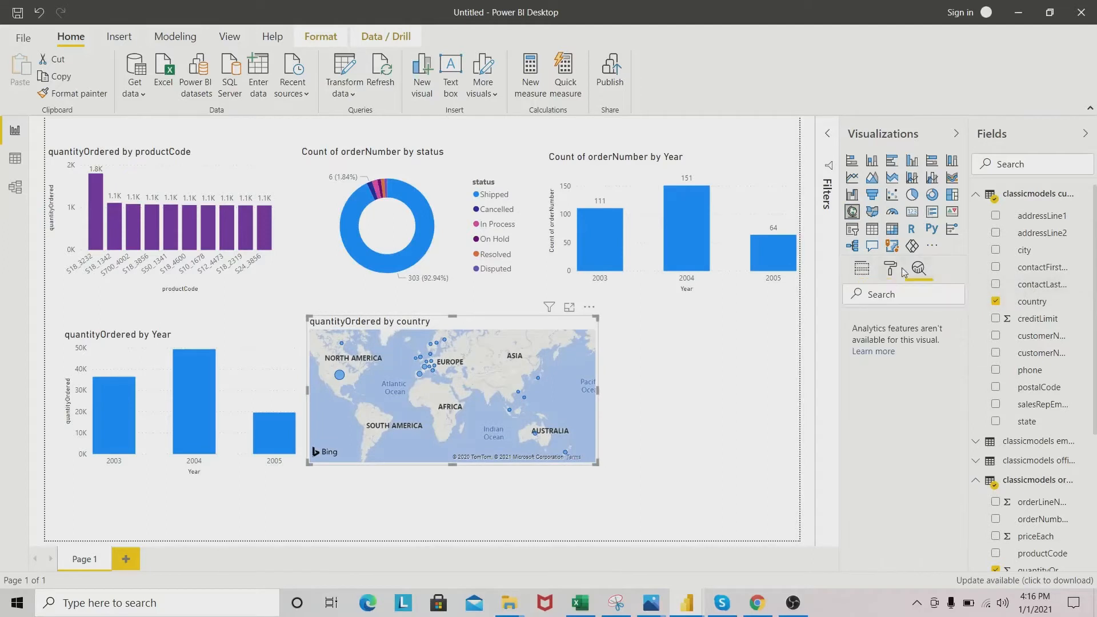
click(889, 268)
click(848, 405)
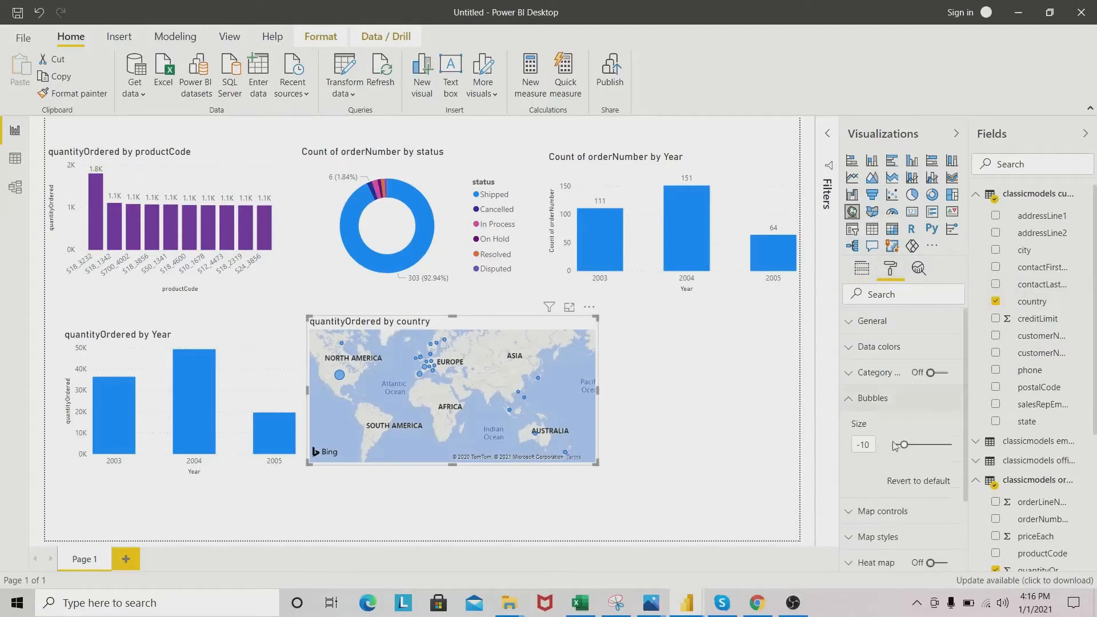
mouse_move(912, 452)
mouse_down()
mouse_move(901, 445)
mouse_move(914, 446)
mouse_up()
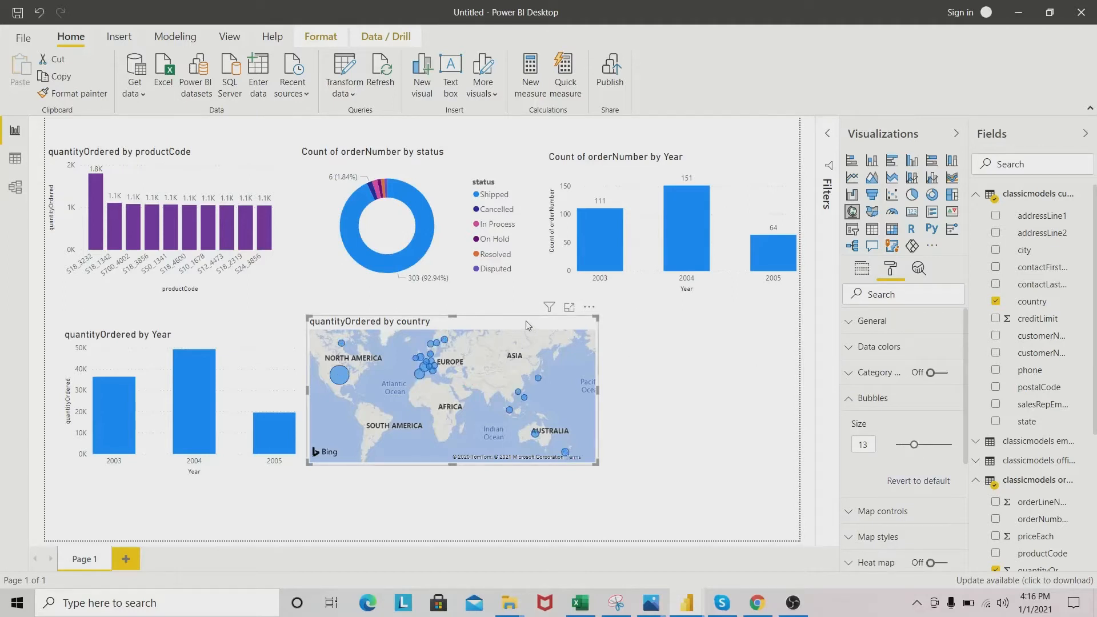
click(644, 362)
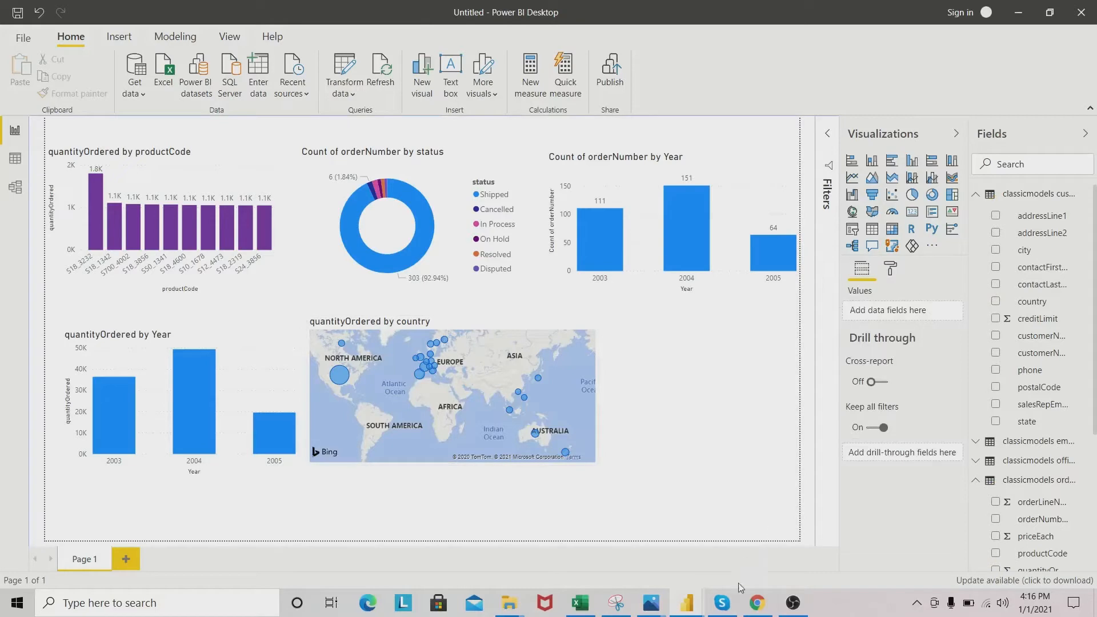
Step: Consult the finished dashboard, and examine the customers, orderdetails and orders tables in the data view
mouse_move(687, 601)
mouse_move(658, 537)
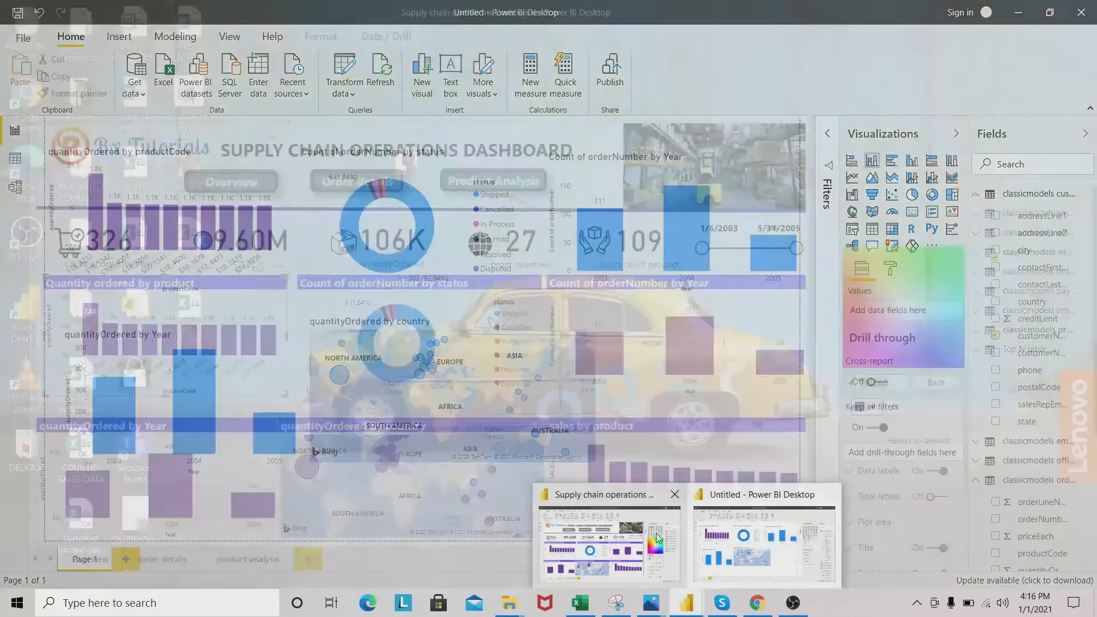
click(626, 538)
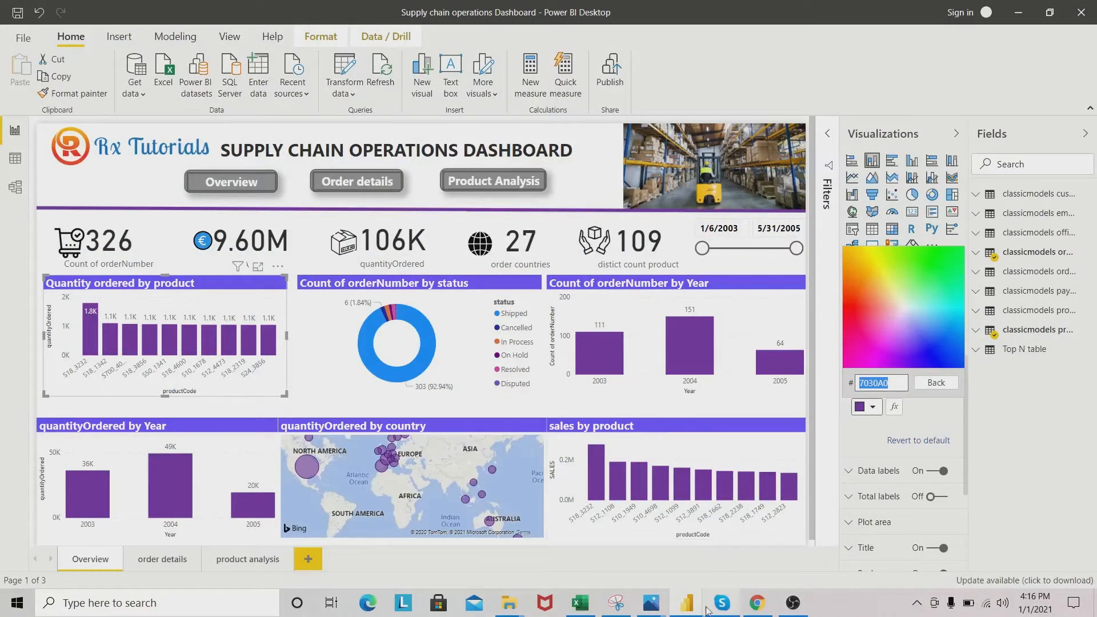
mouse_move(686, 602)
click(762, 554)
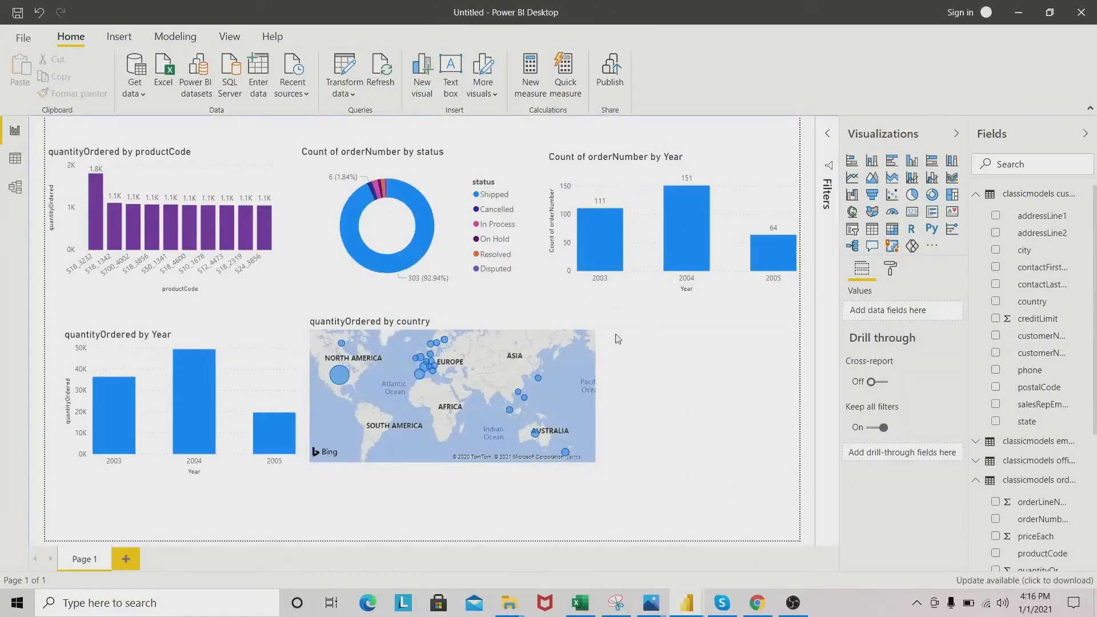
scroll(1073, 409, down, 3)
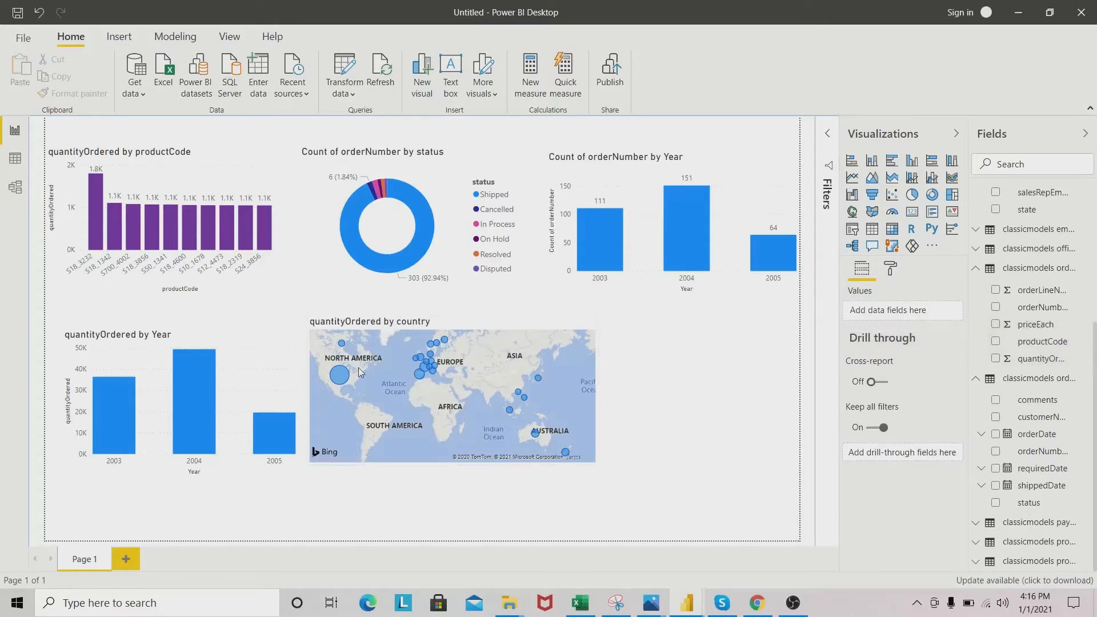
click(14, 162)
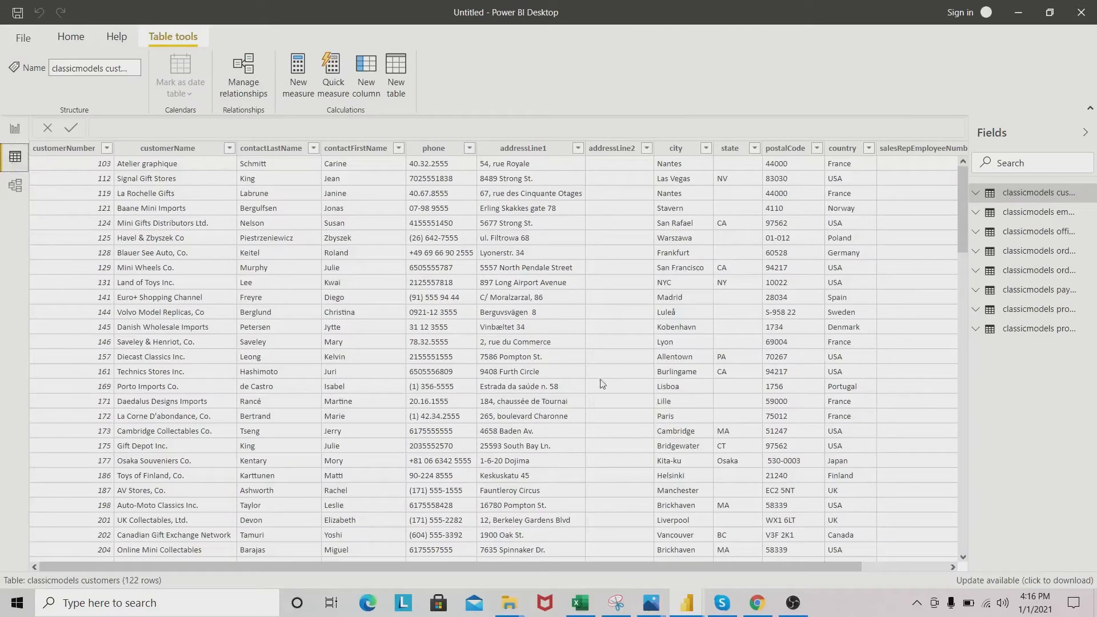
click(976, 253)
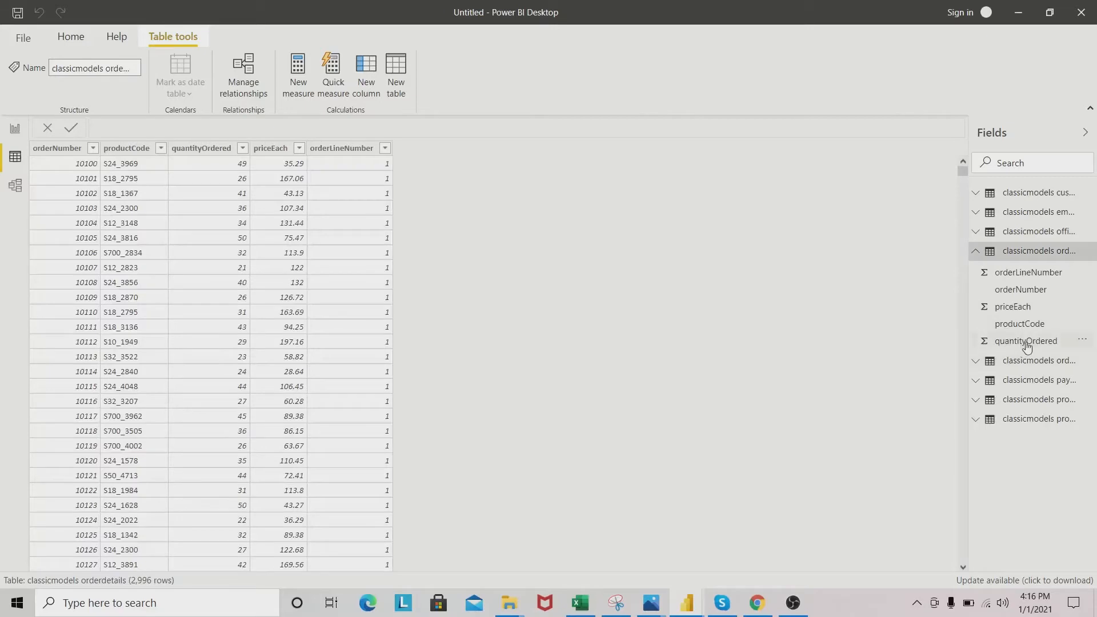
click(977, 363)
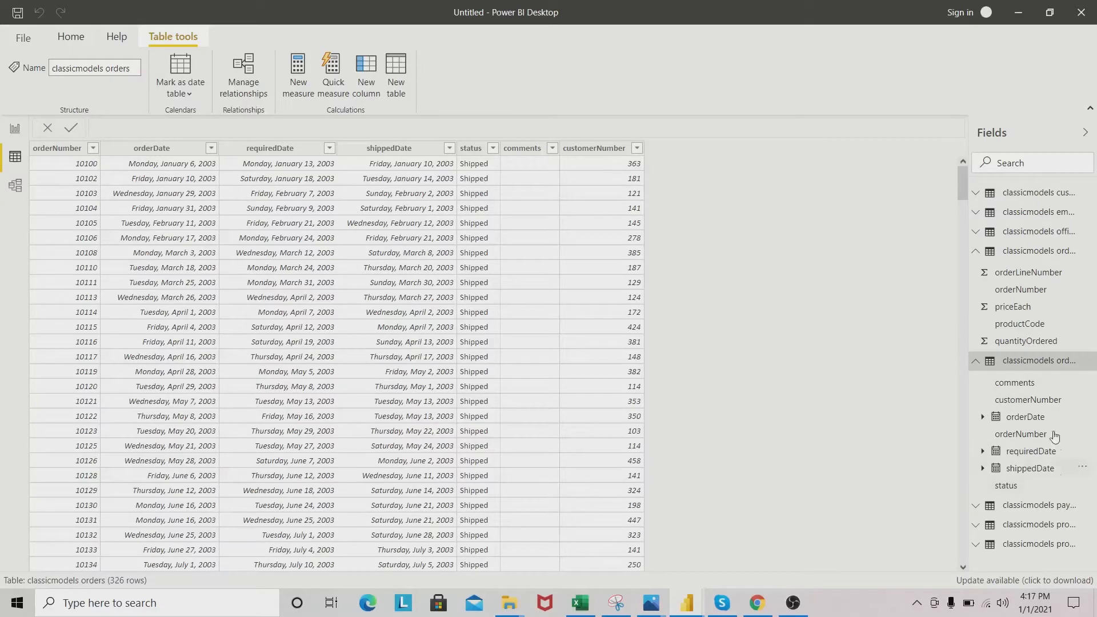
Step: Add a calculated column named sales revenue to the orderdetails table, multiplying quantityOrdered by priceEach
click(1028, 343)
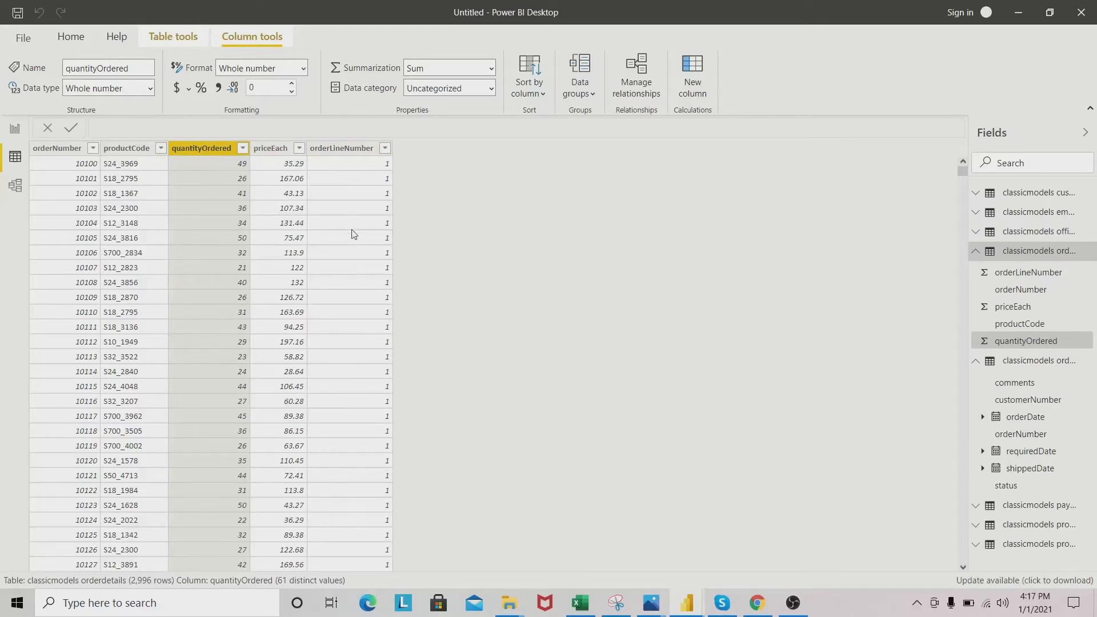
click(697, 85)
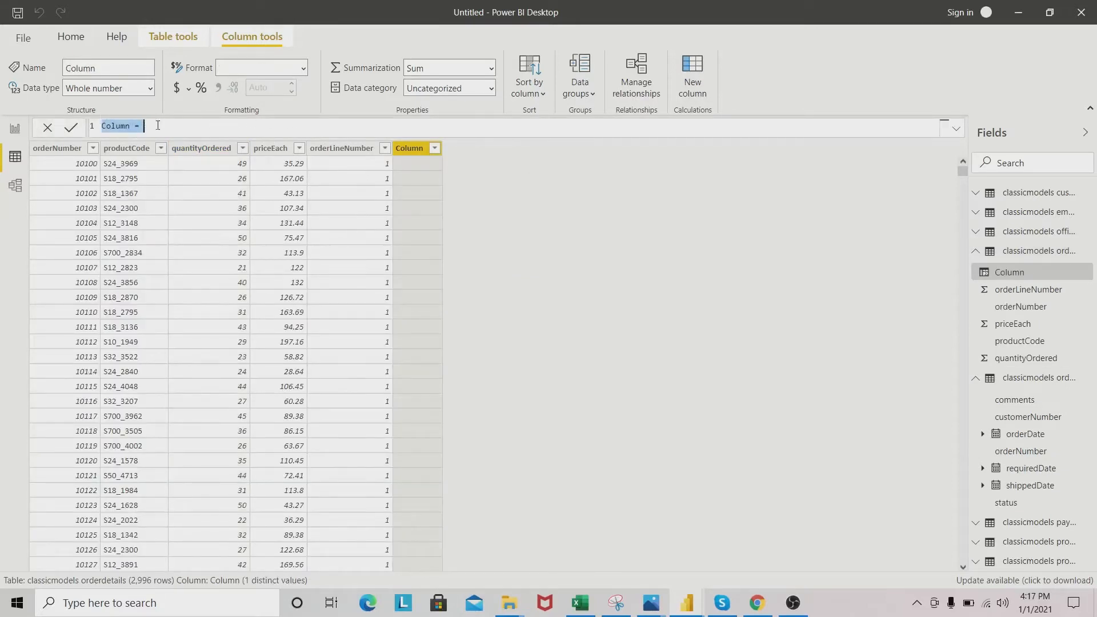
click(132, 127)
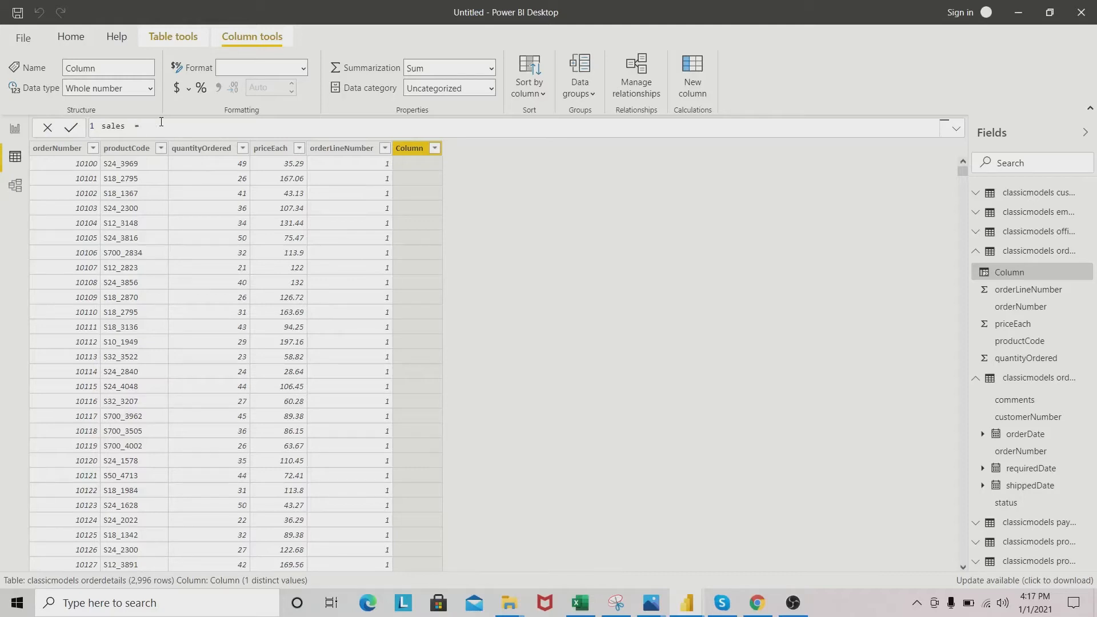
text(sales reven)
text(quan)
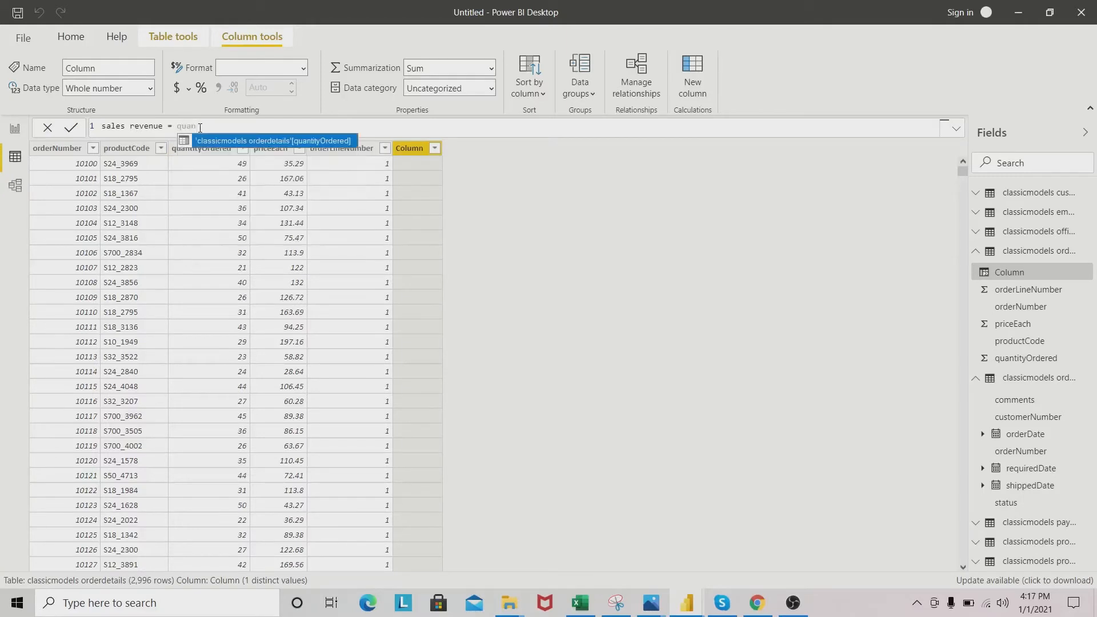
key(Tab)
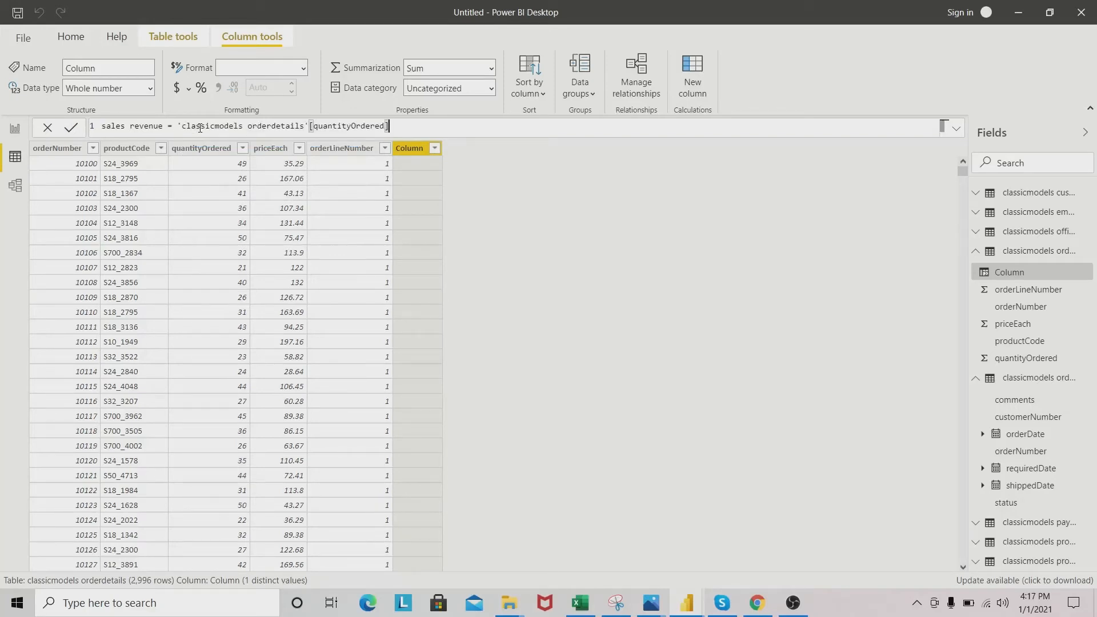
text(*pr)
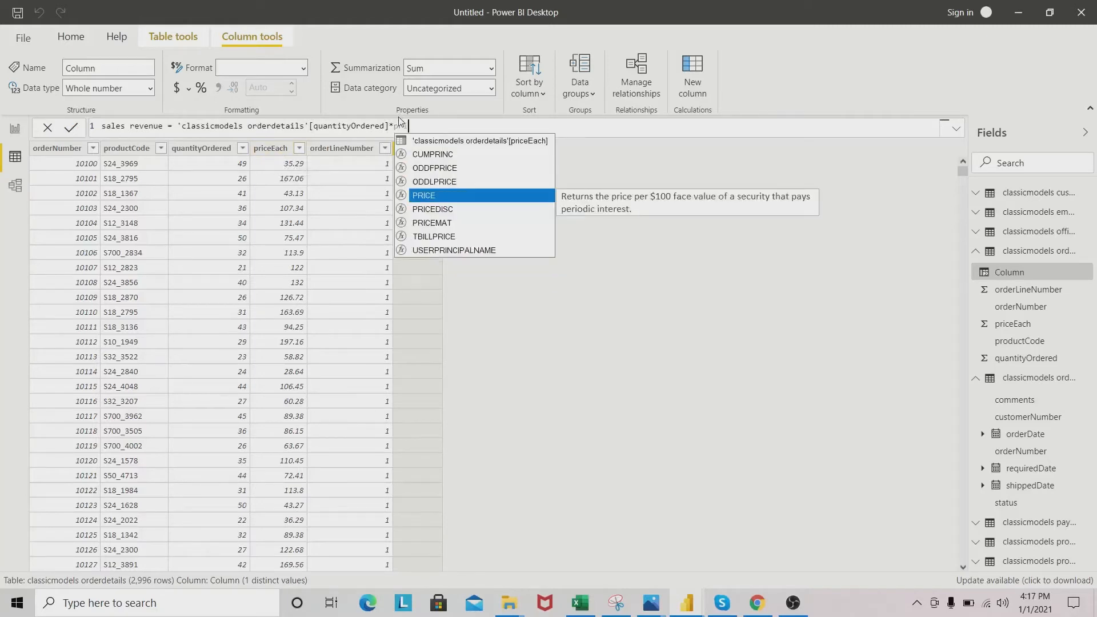
text(i)
key(Up)
key(Up)
key(Up)
key(Up)
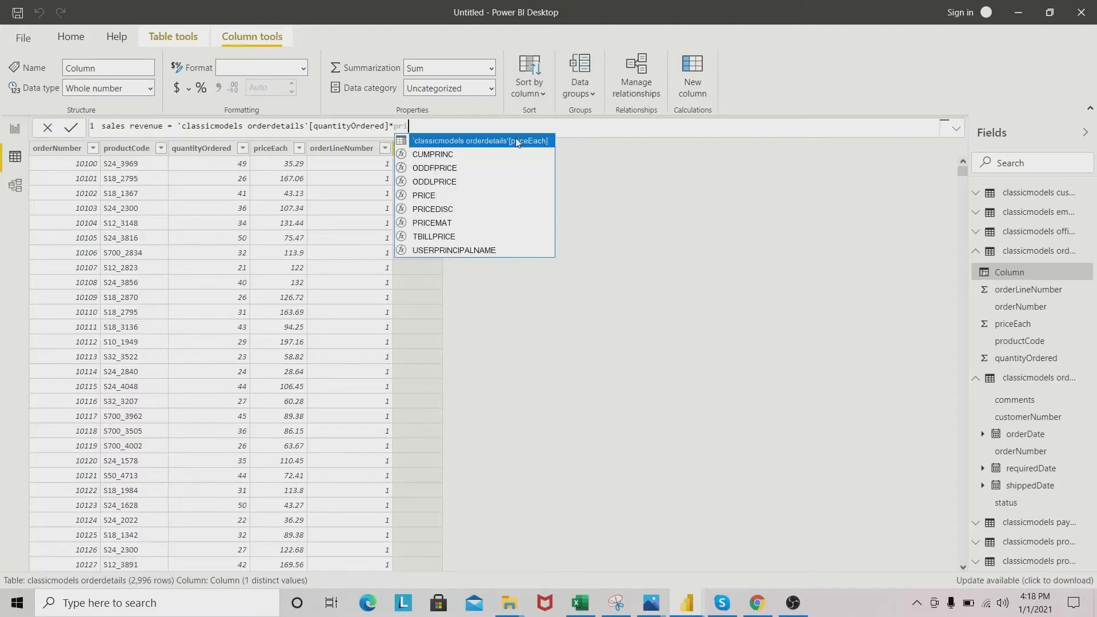
key(Tab)
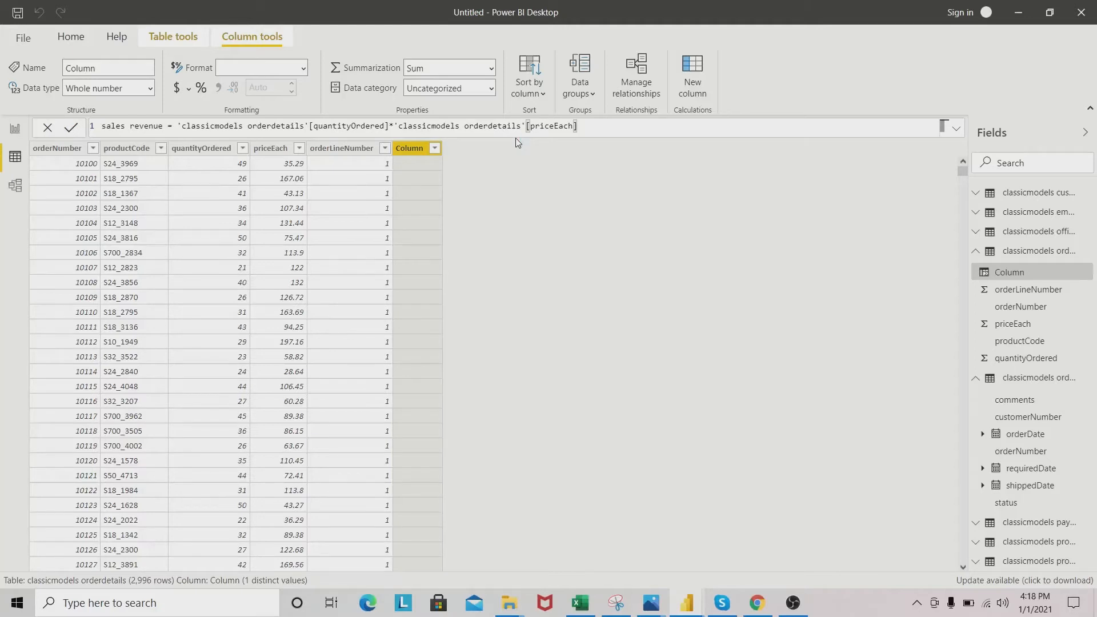
key(Return)
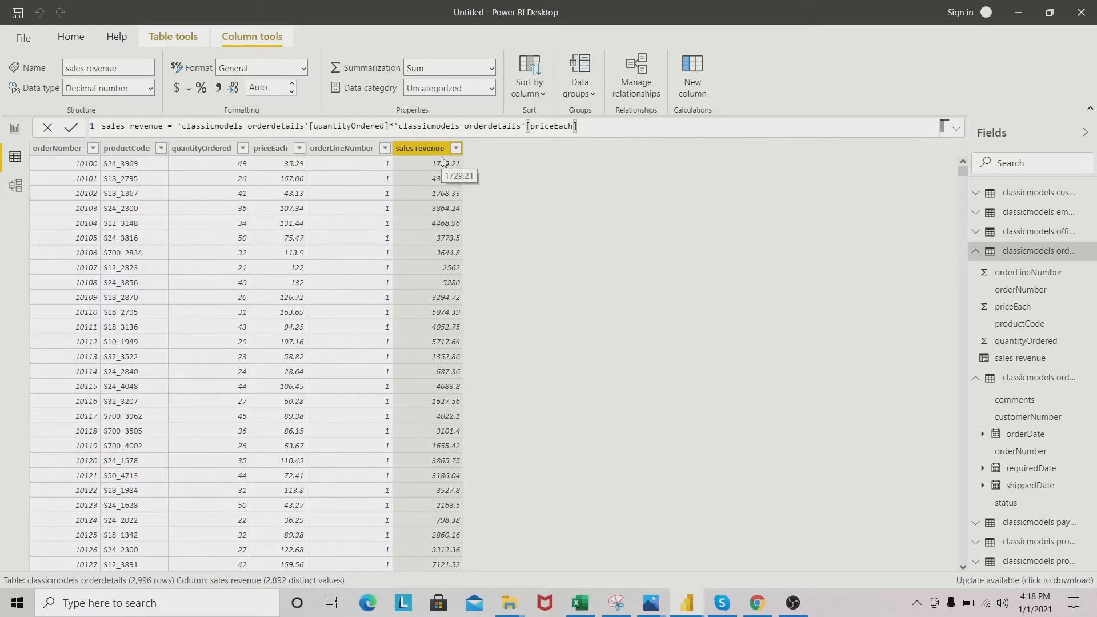
Step: Add a stacked column chart beside the country map on the report page, with productCode as the axis and sales revenue as the values
click(15, 130)
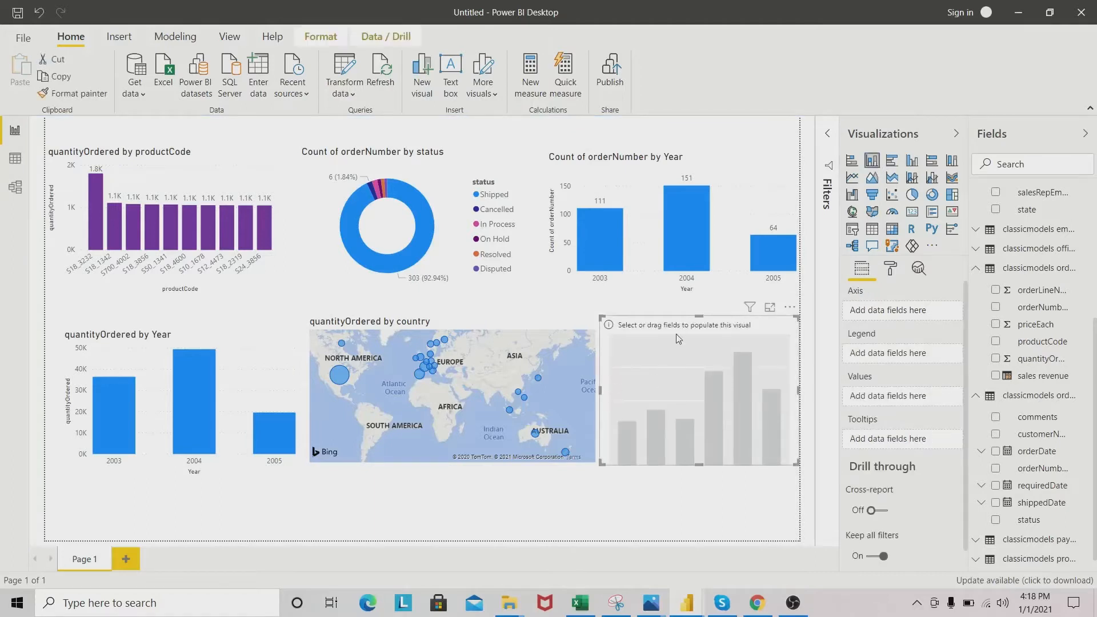
drag(676, 326, 669, 325)
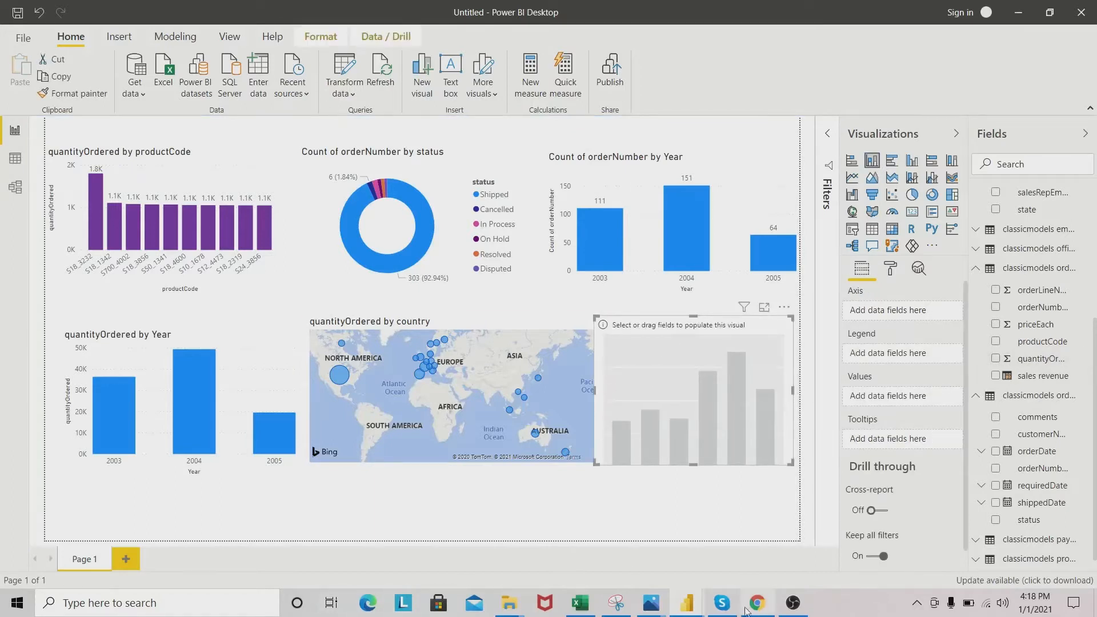
mouse_move(687, 603)
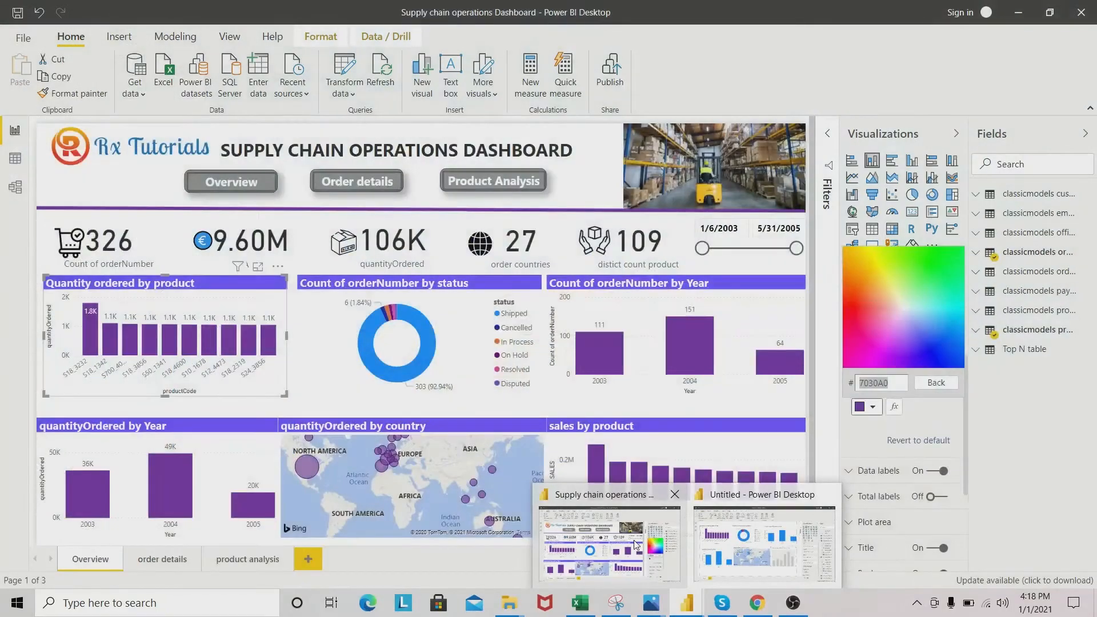
click(634, 546)
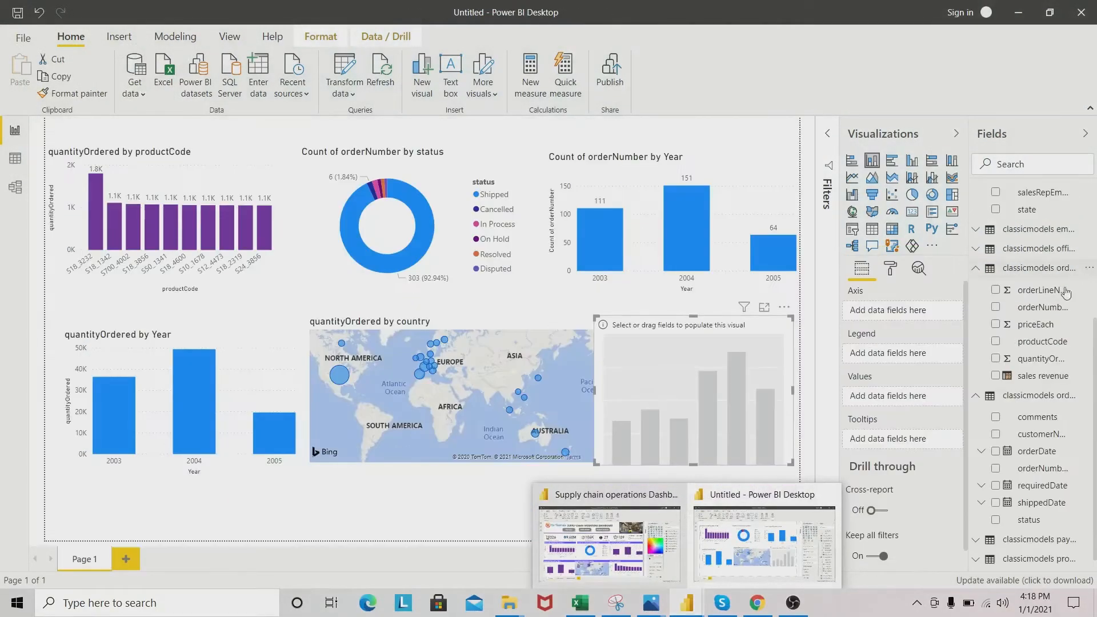
click(1065, 341)
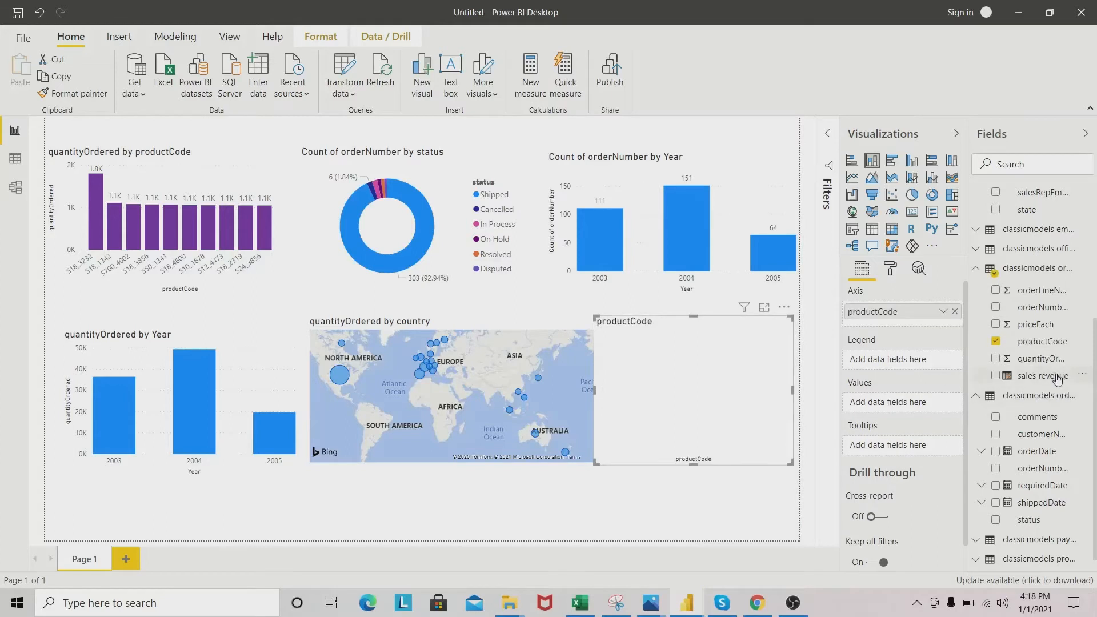
drag(1056, 377, 711, 384)
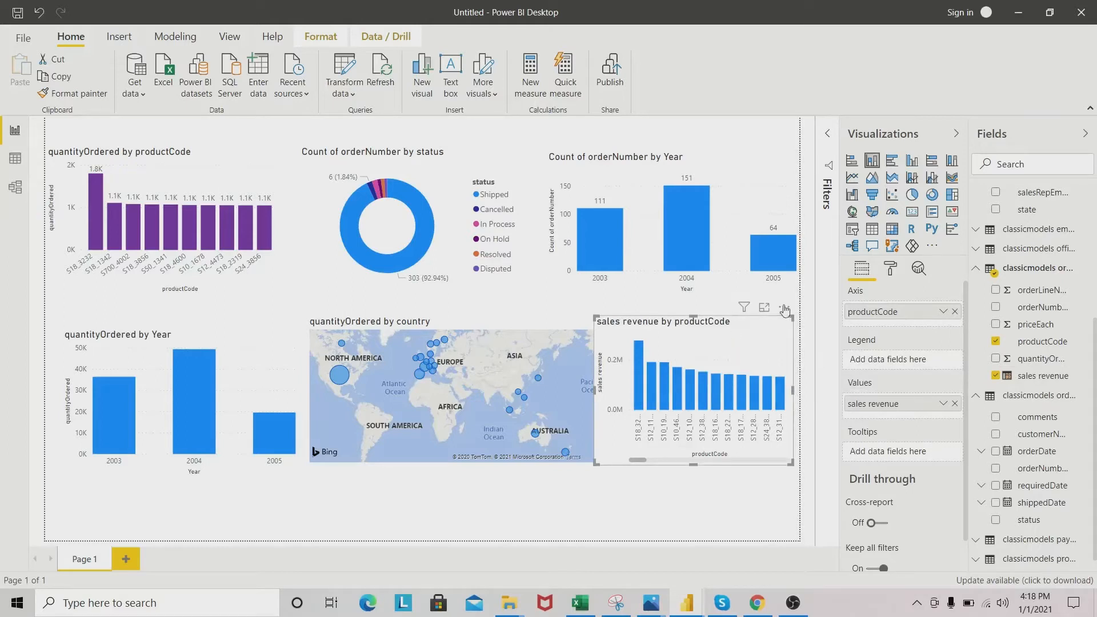
Step: Filter the sales revenue by productCode chart to the top 10 product codes by sales revenue
click(826, 222)
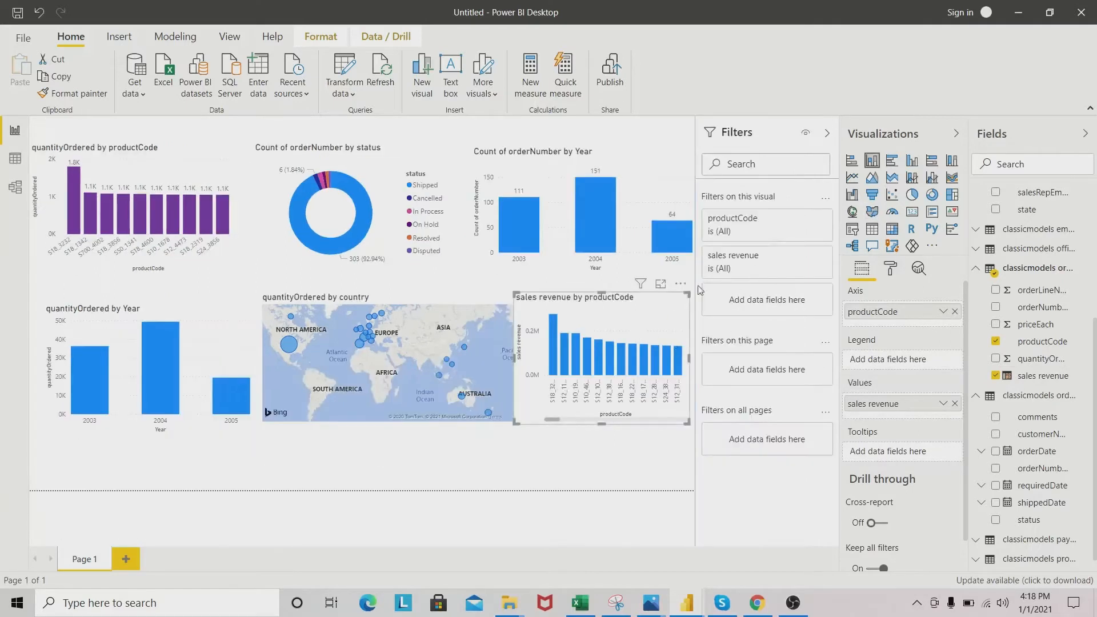
click(804, 220)
click(748, 268)
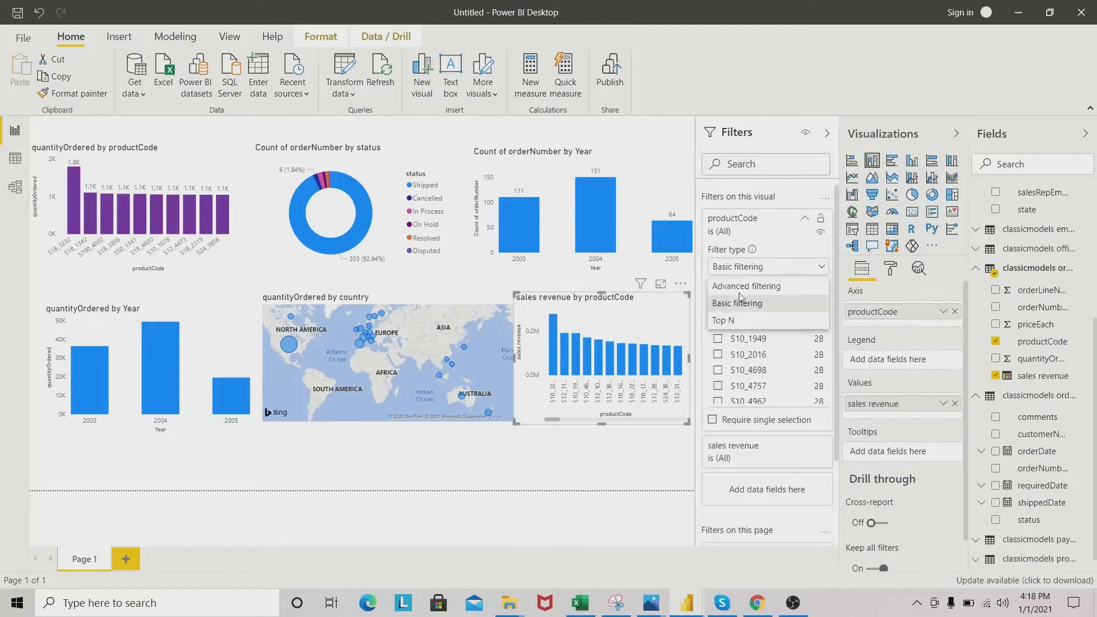
click(743, 318)
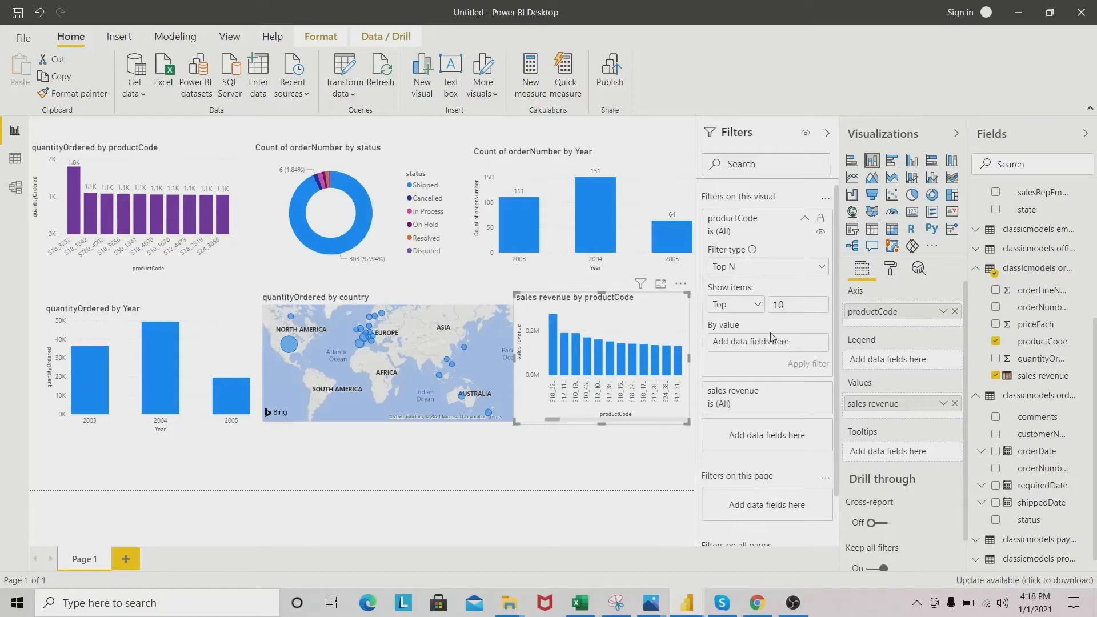
drag(1036, 381, 758, 347)
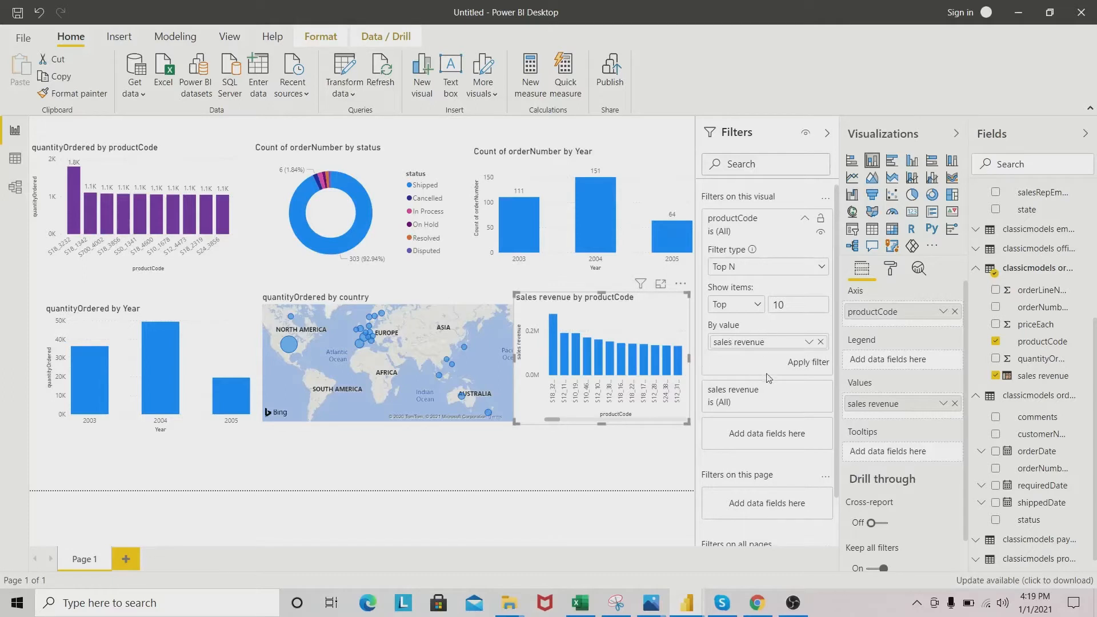
click(812, 370)
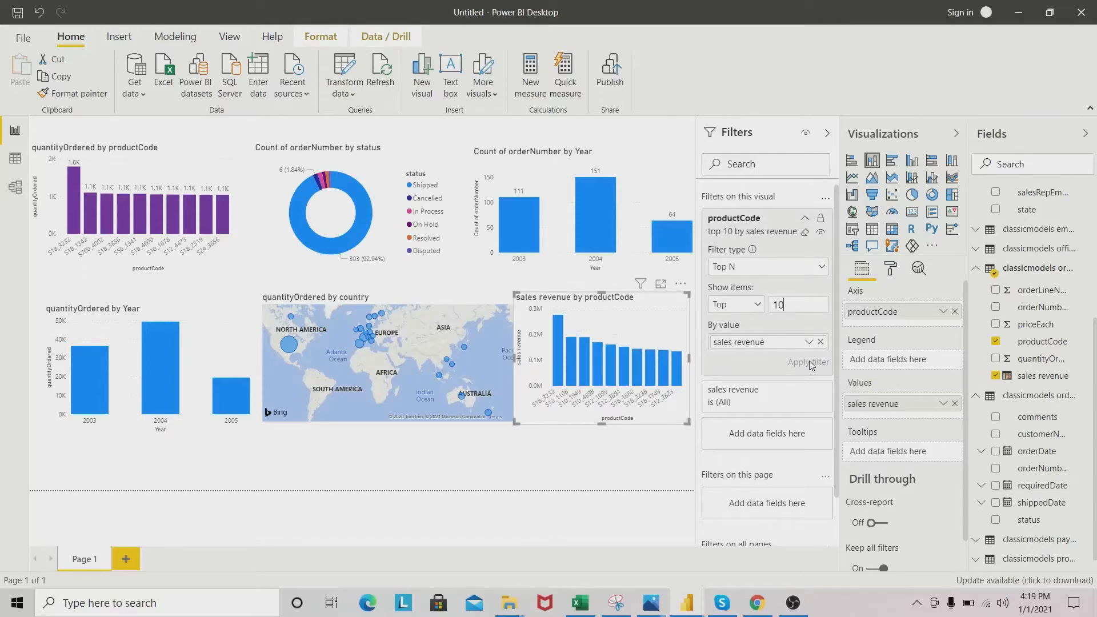
click(555, 458)
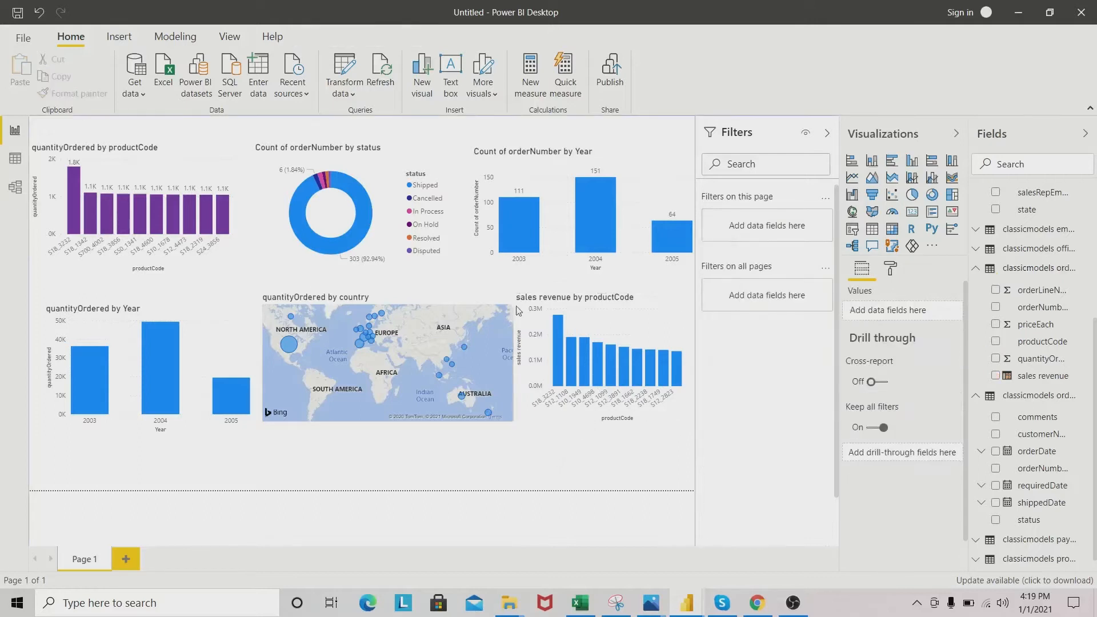
Step: Reduce the height of the sales revenue by productCode chart slightly from its upper edge
click(621, 299)
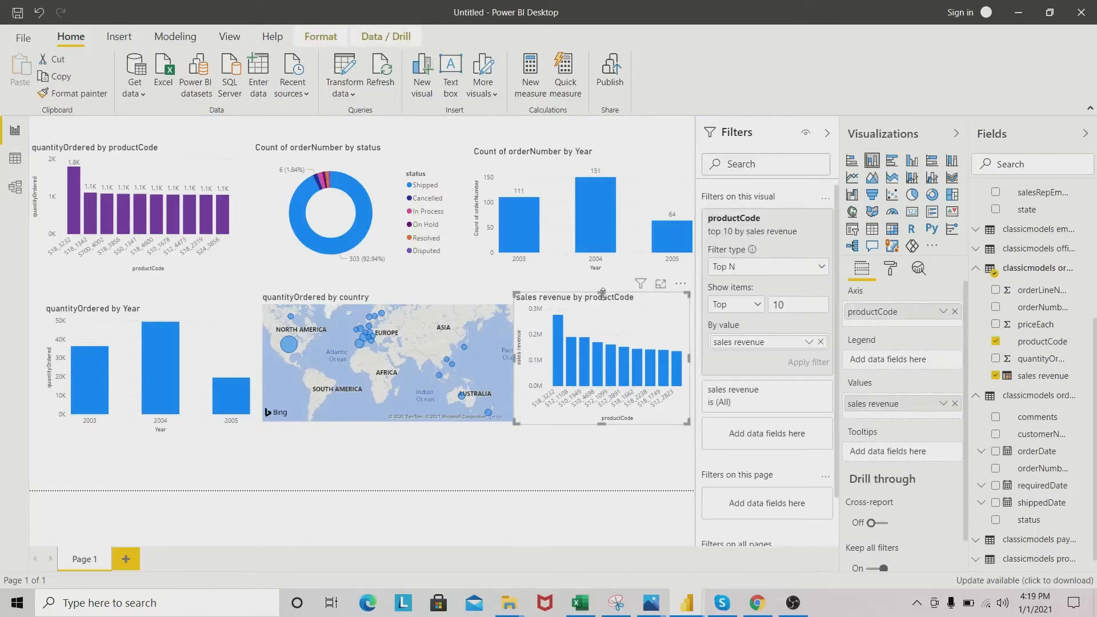
drag(602, 293, 616, 307)
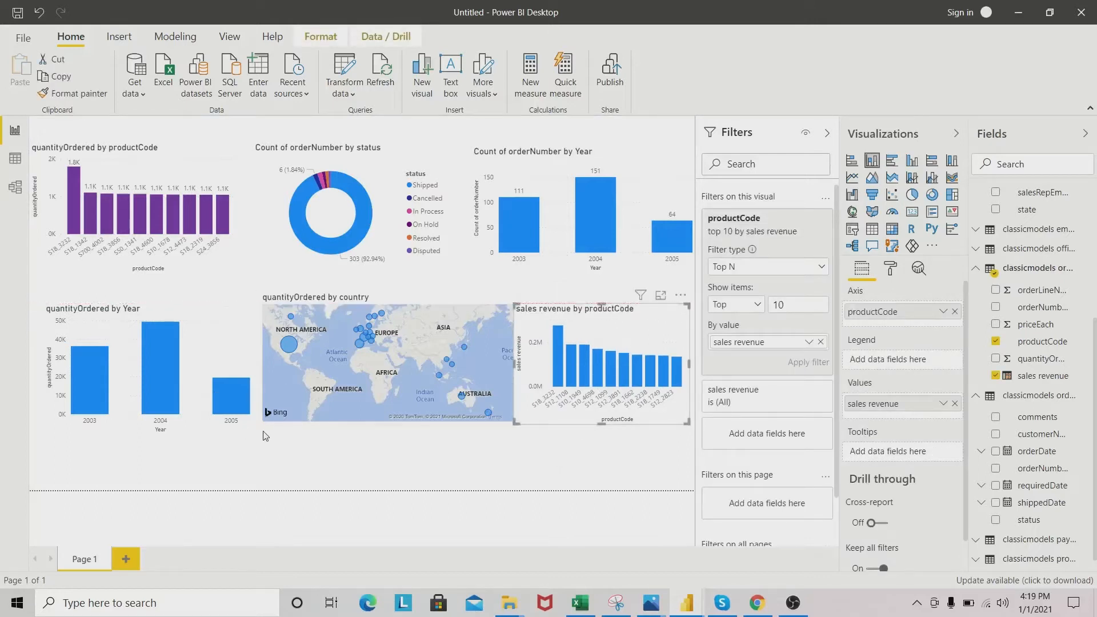
click(294, 452)
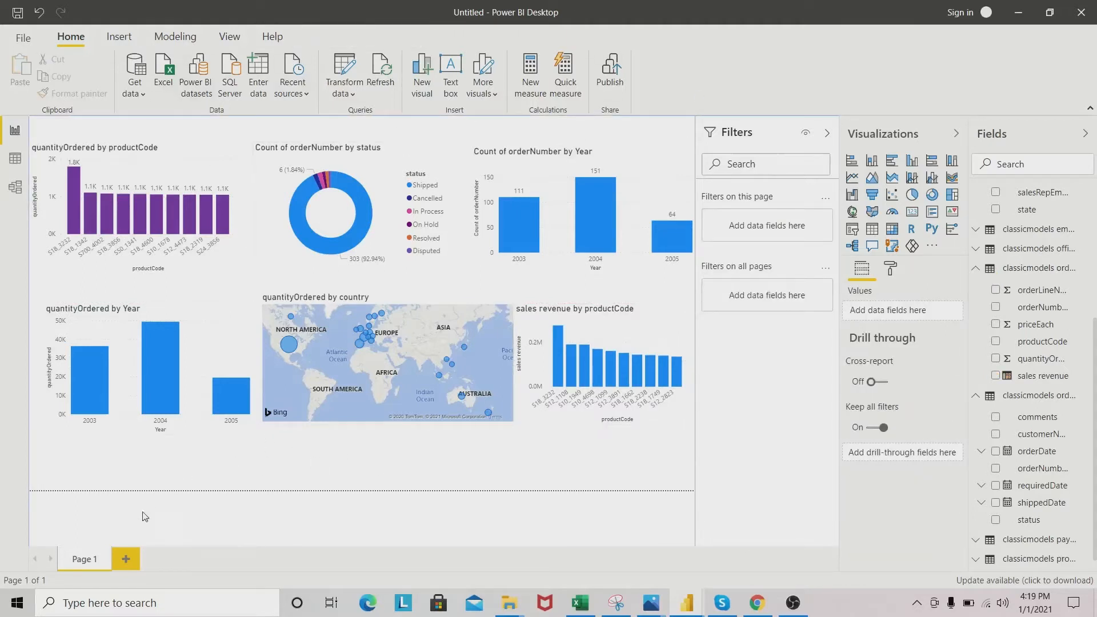
Step: Add a new report page and name it Dashboard
click(129, 556)
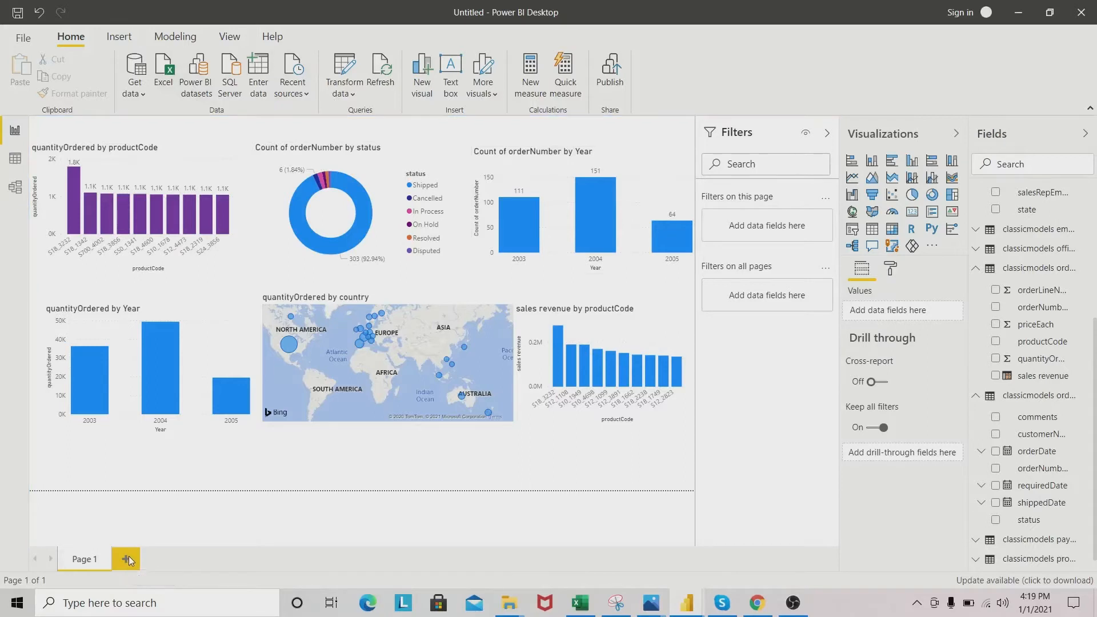
double_click(148, 561)
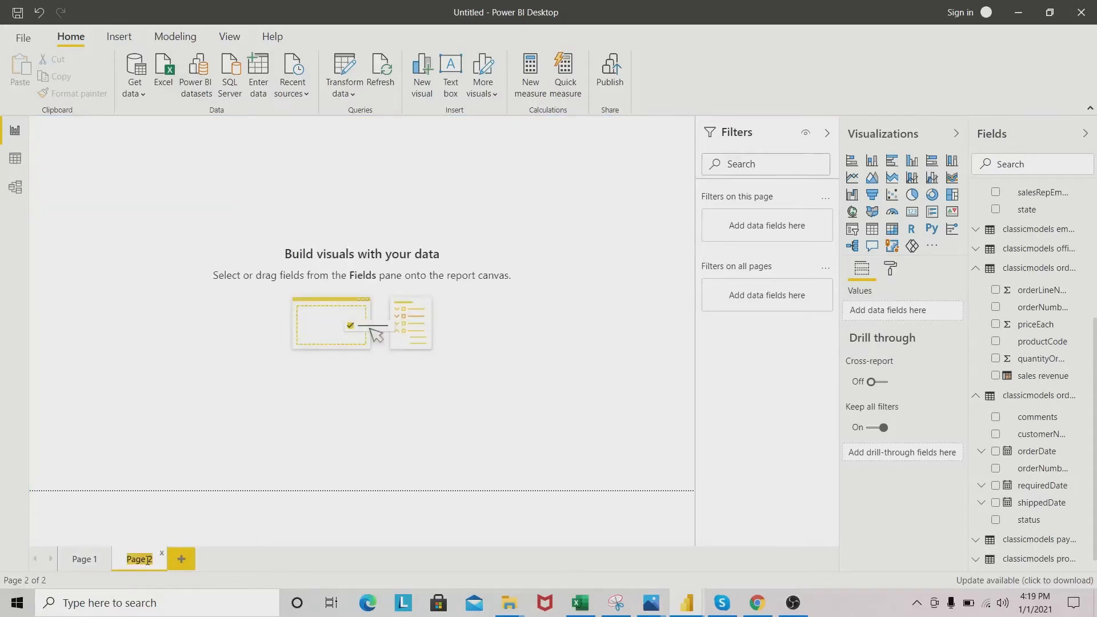
key(BackSpace)
key(Caps_Lock)
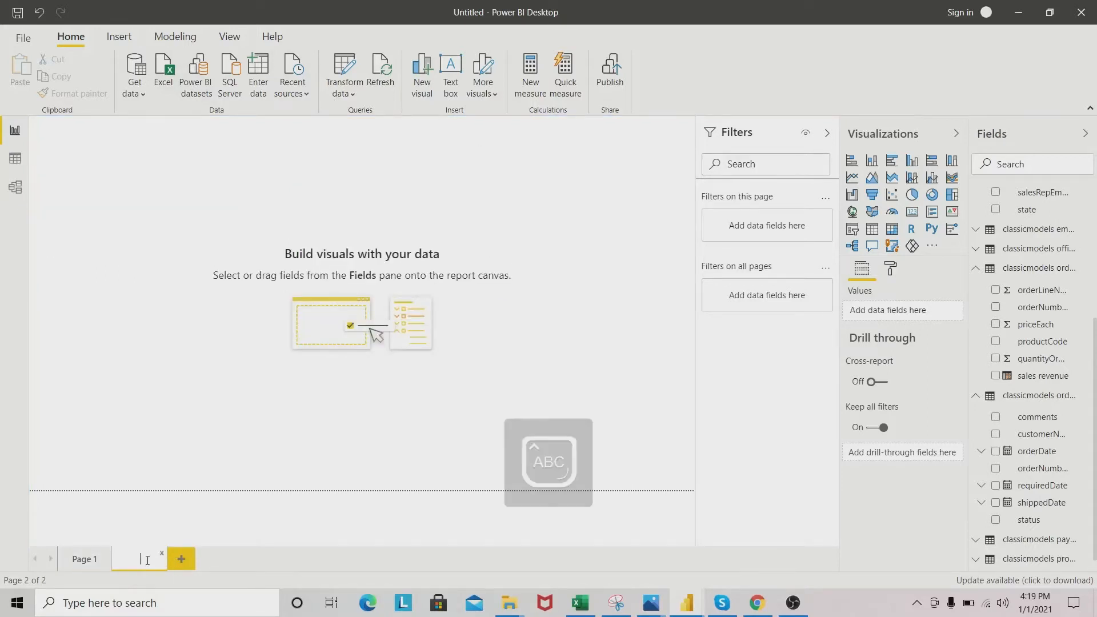
text(Dashboard)
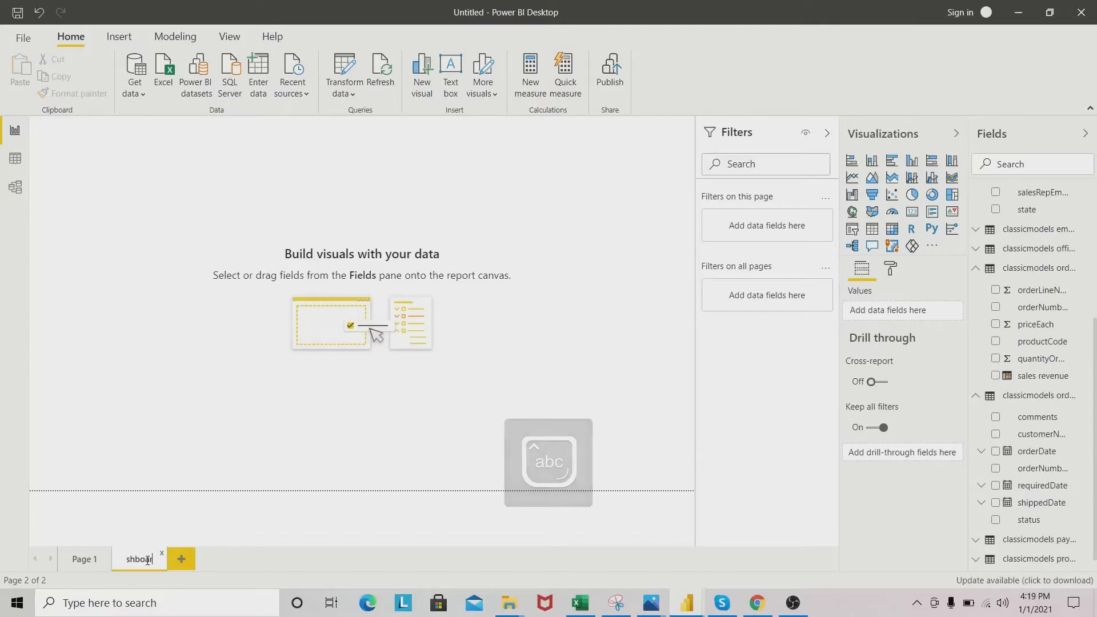
key(Return)
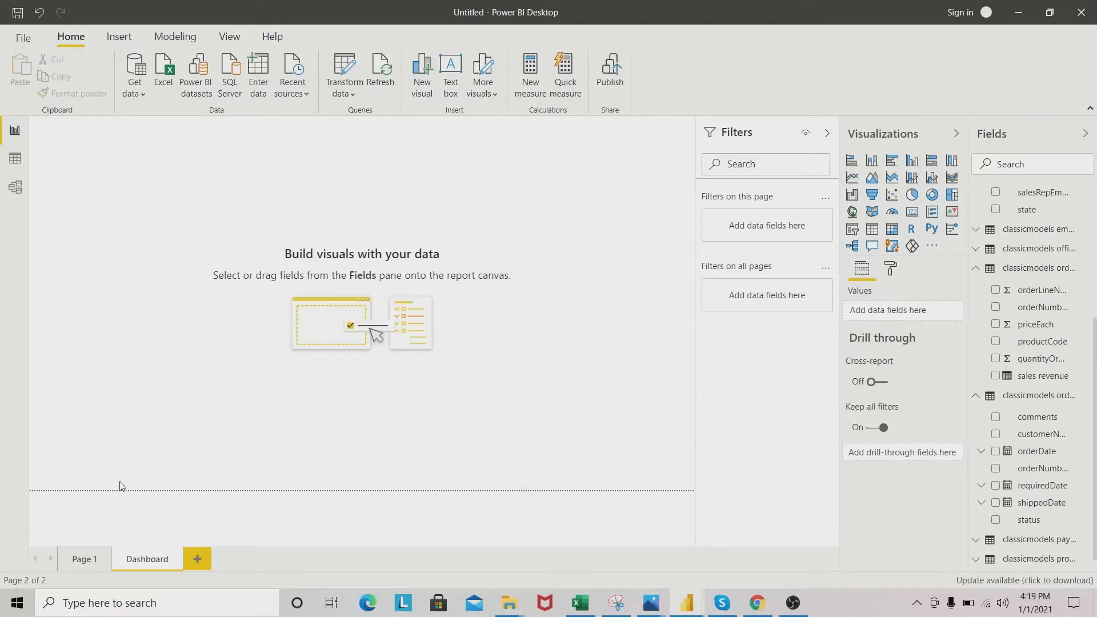
Step: Rename Page 1 as charts and return to the Dashboard page
double_click(92, 561)
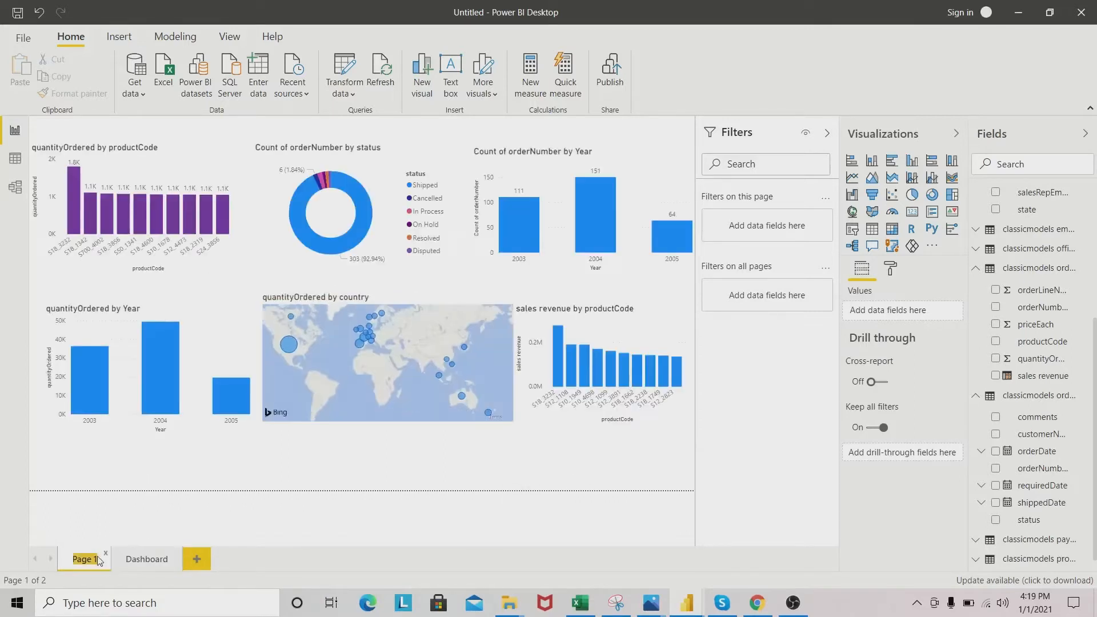
key(BackSpace)
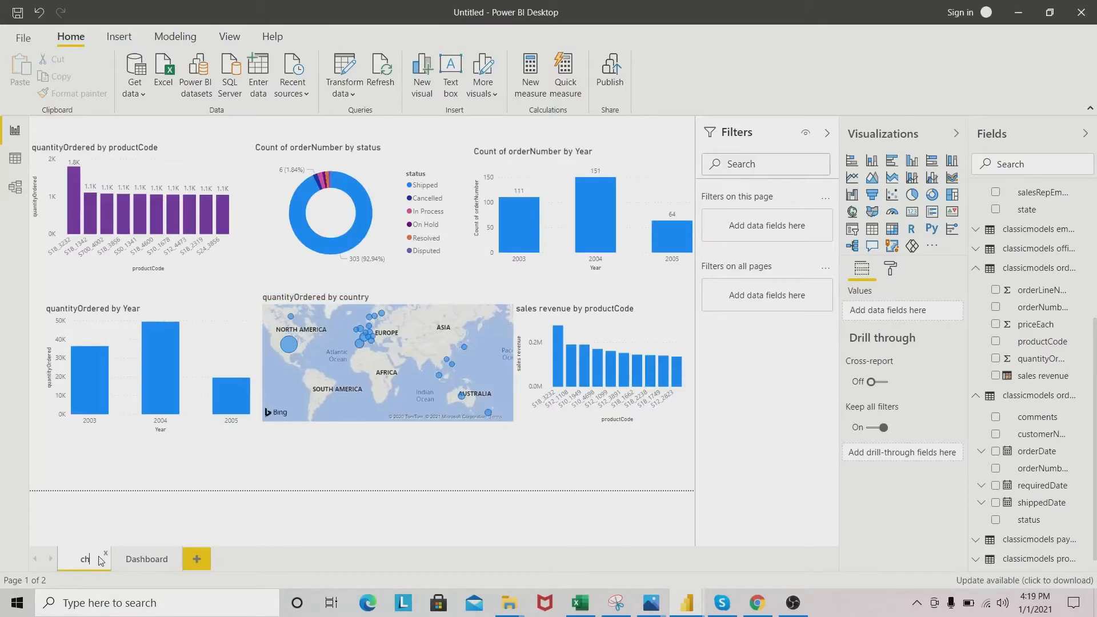
text(charts)
key(Return)
click(137, 562)
Step: Consult the Overview page of the finished Supply chain operations Dashboard report, and return to the untitled report
mouse_move(686, 604)
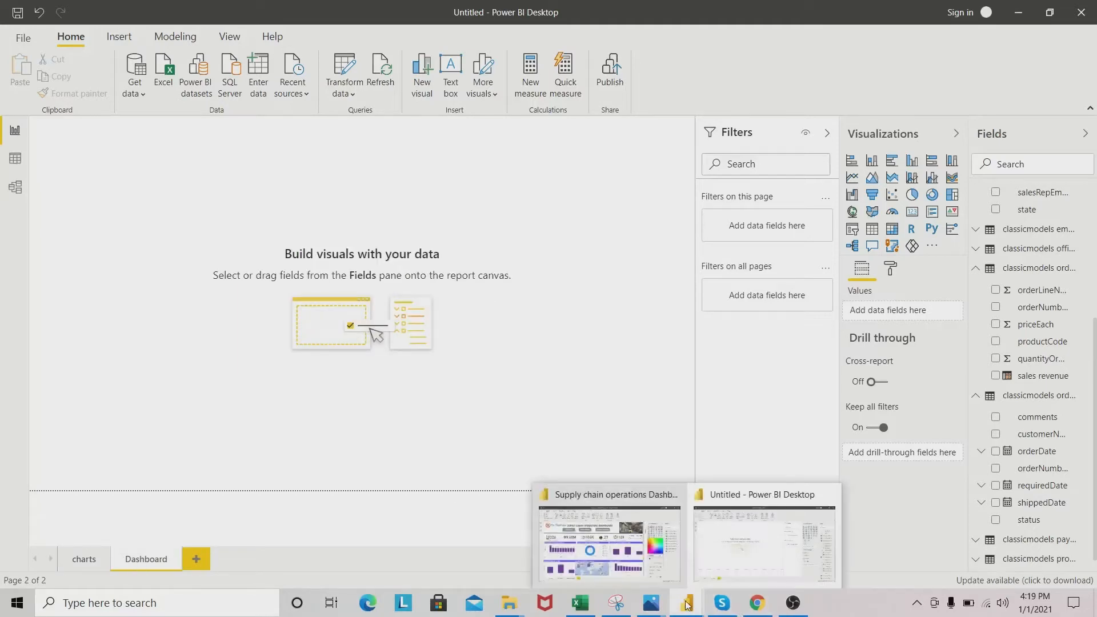
click(580, 539)
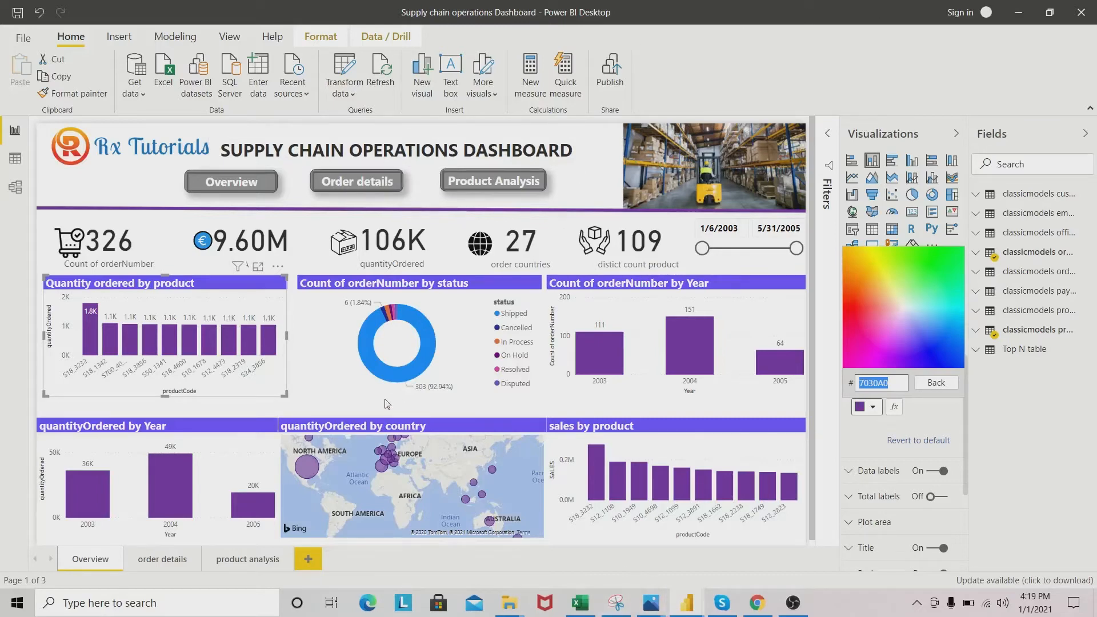
click(686, 603)
click(766, 539)
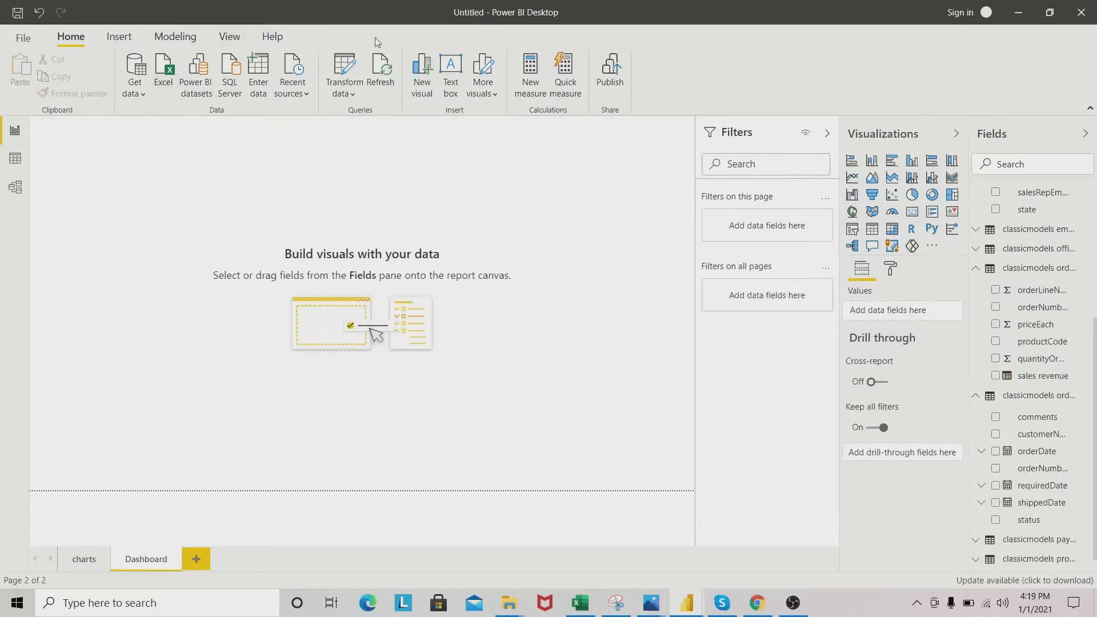
Step: Collapse the Filters pane and set the Dashboard page's view to Fit to width
click(826, 136)
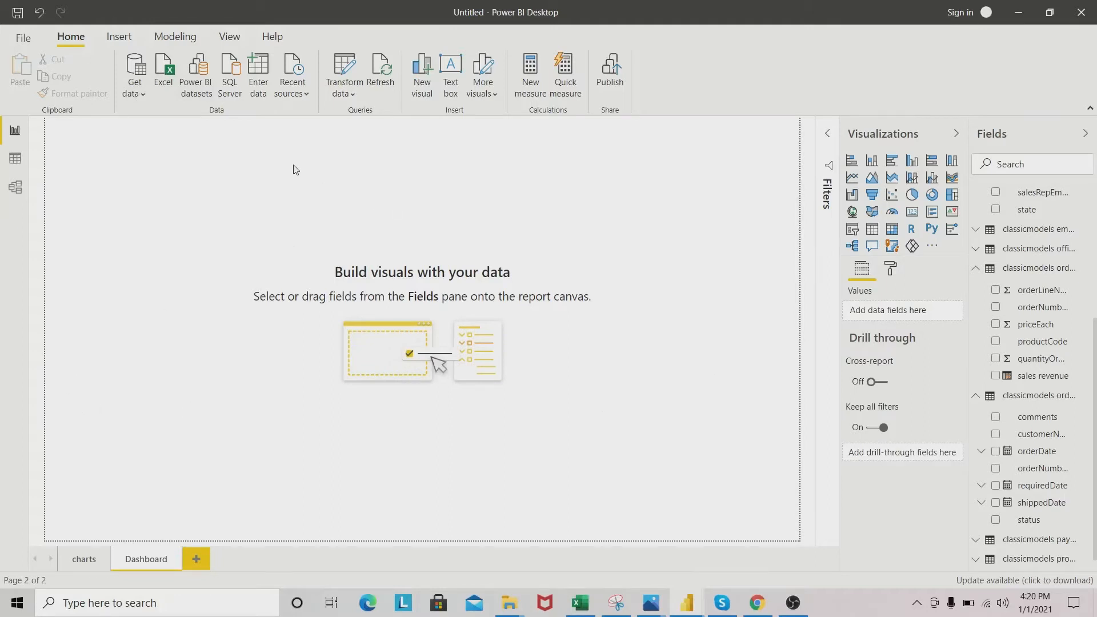
click(229, 37)
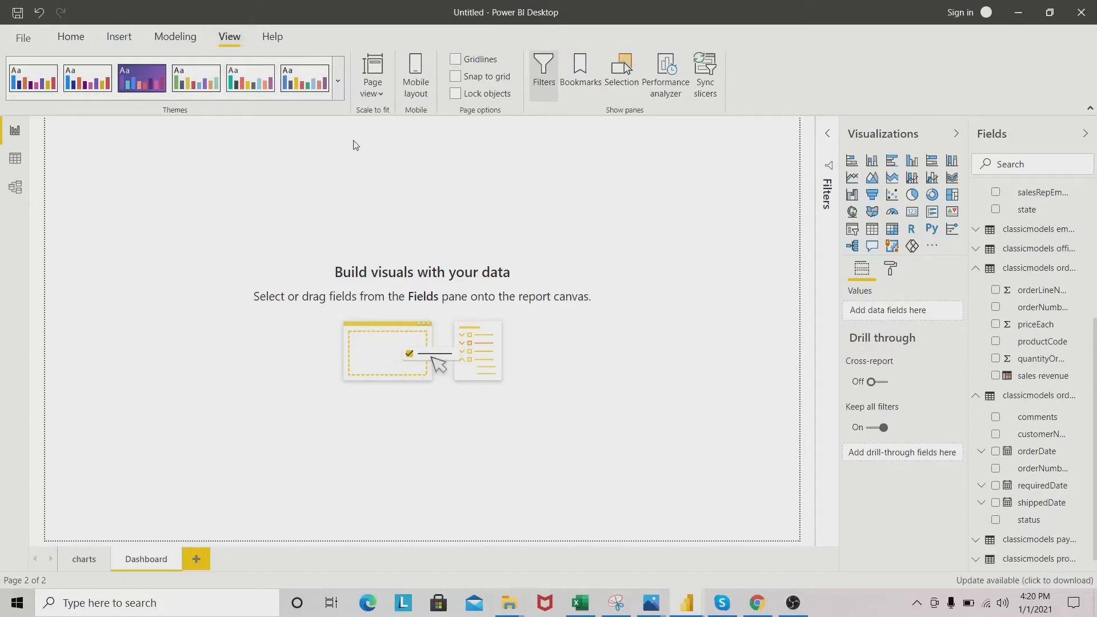
click(380, 94)
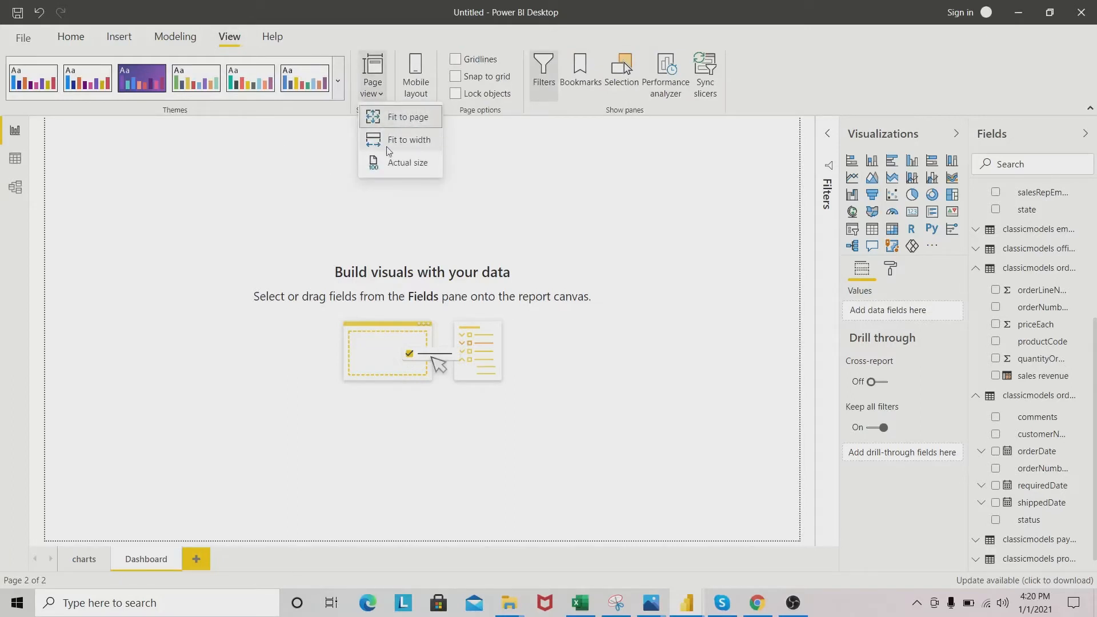
click(403, 148)
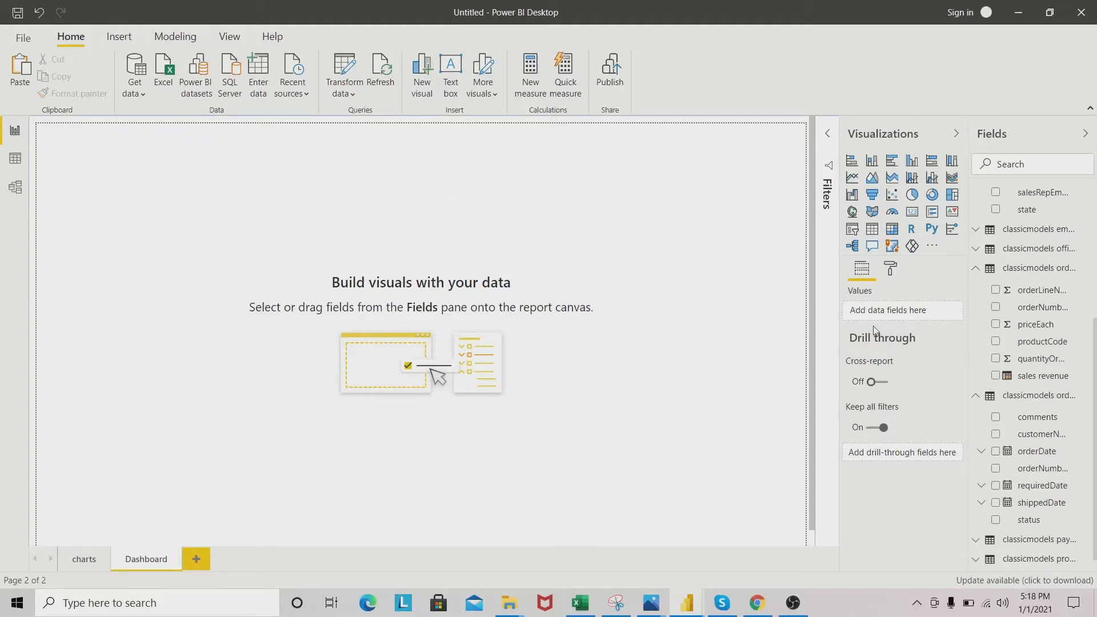
Step: Add the white background image with the warehouse photo, from the Tools folder, as the Dashboard page's background
click(892, 272)
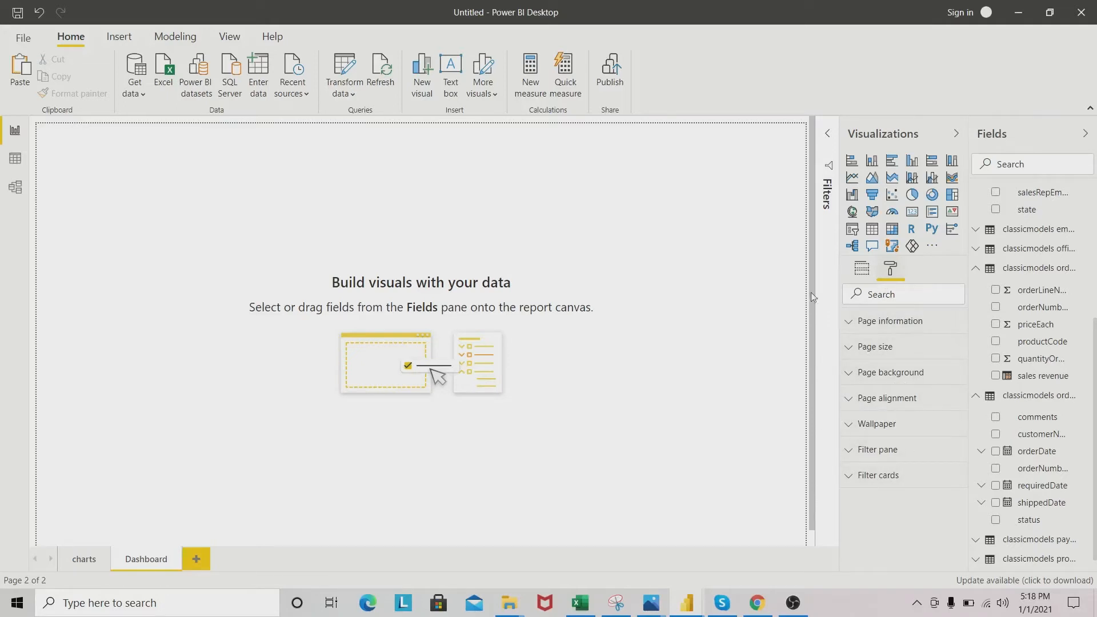
click(849, 375)
scroll(941, 457, down, 3)
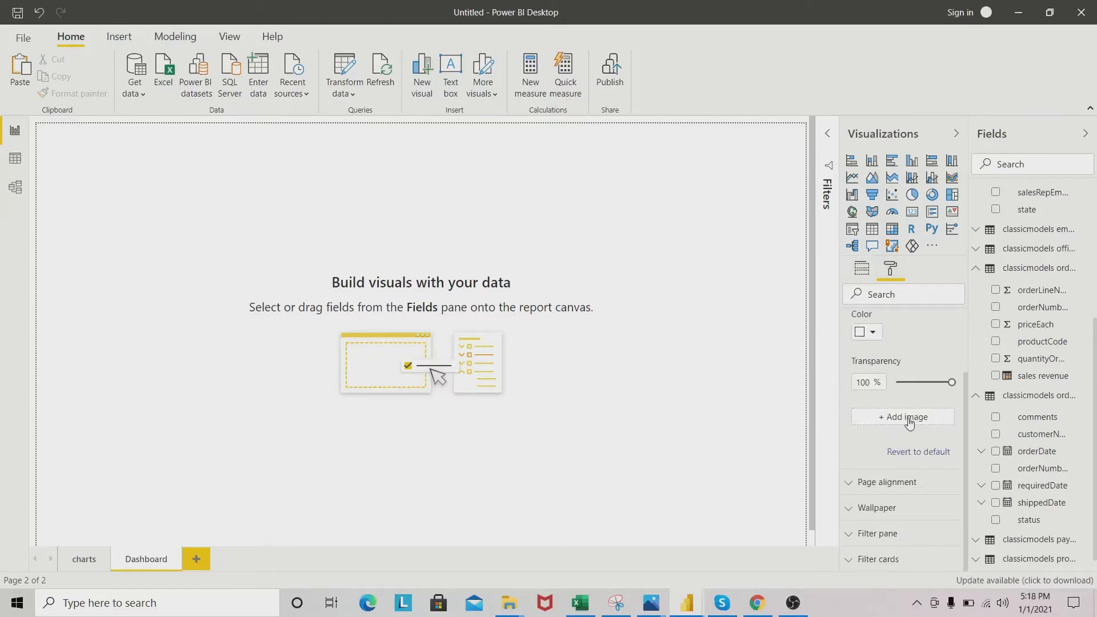
click(903, 421)
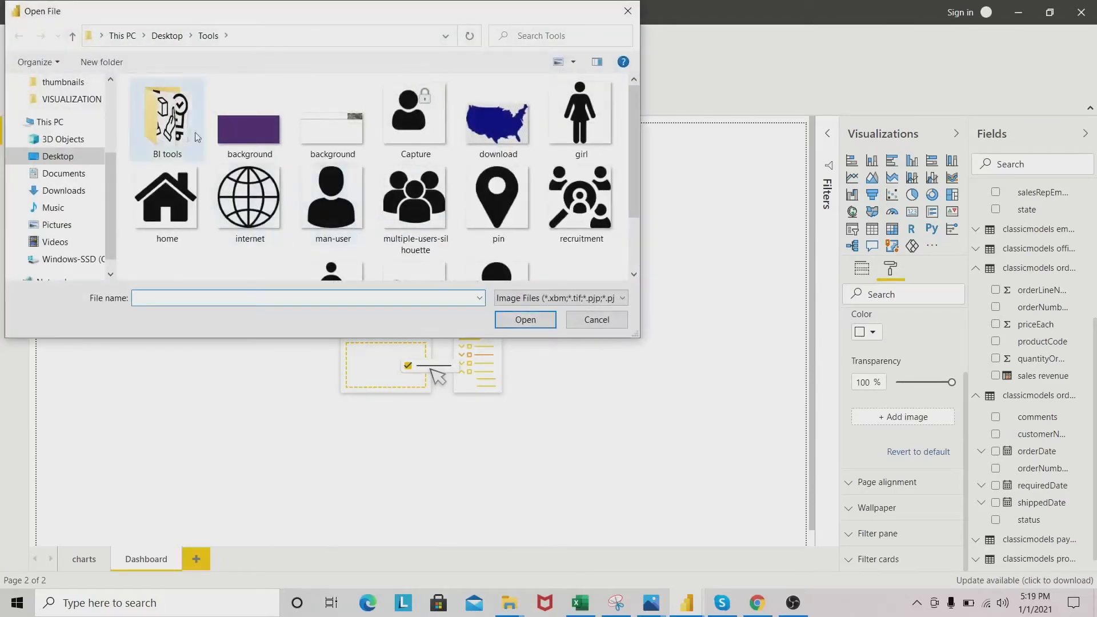
click(348, 138)
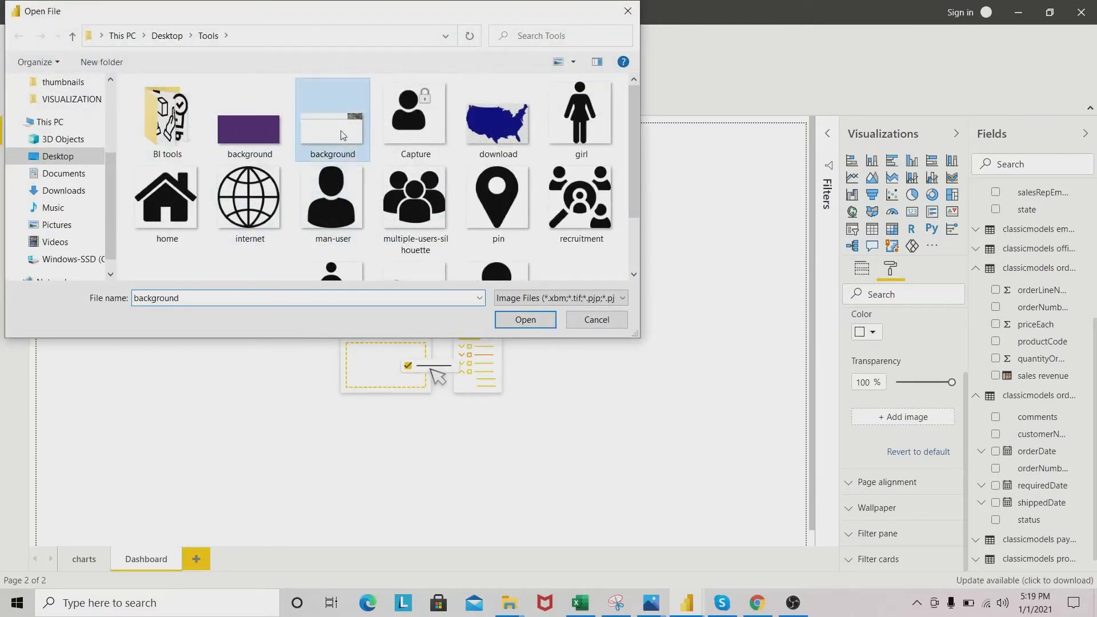
click(525, 319)
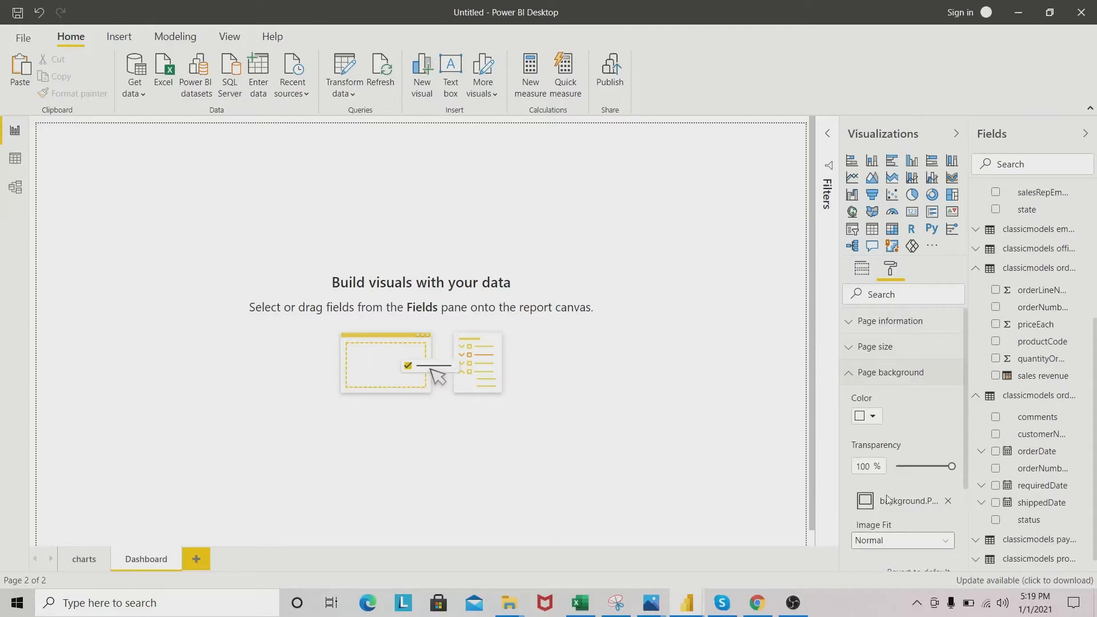
Step: Set the page background's transparency to 0% and its image fit to Fit
drag(967, 421, 855, 442)
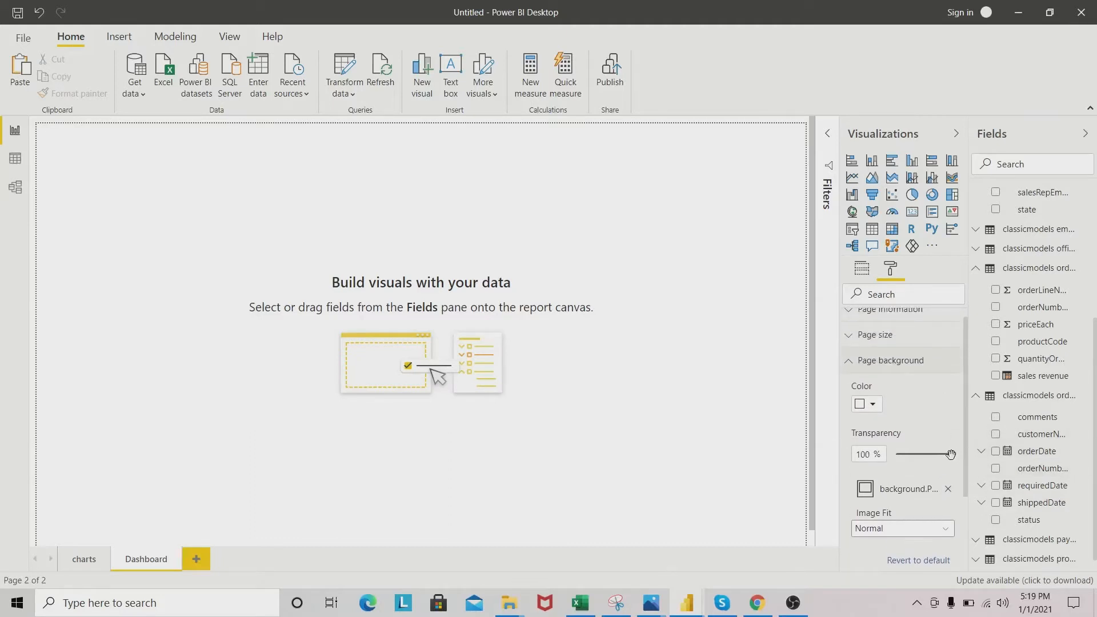
drag(952, 453, 894, 454)
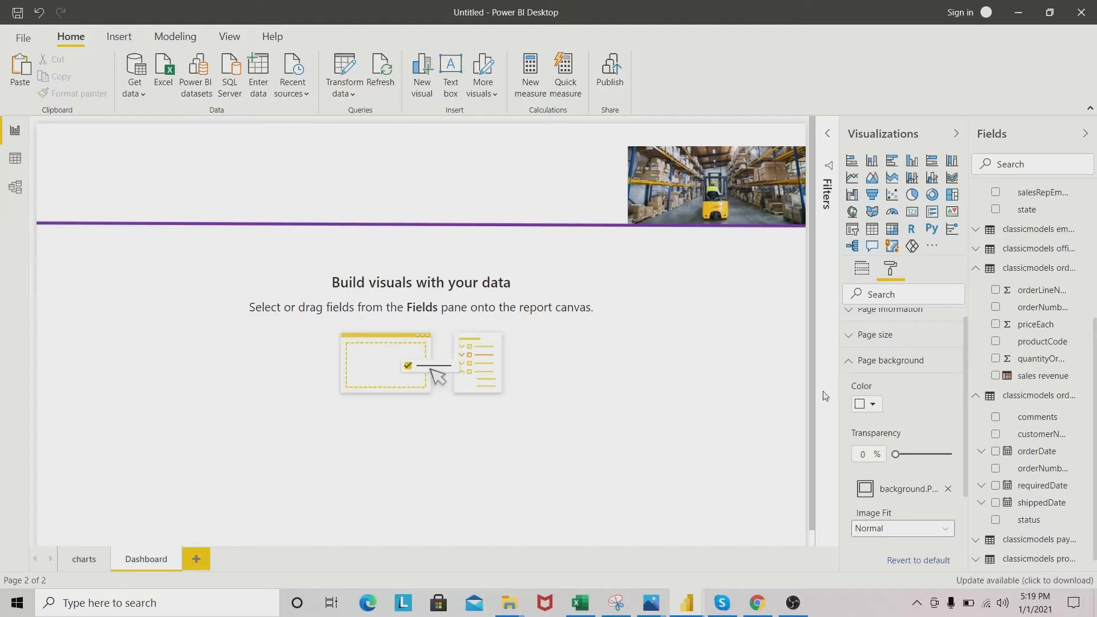
click(948, 532)
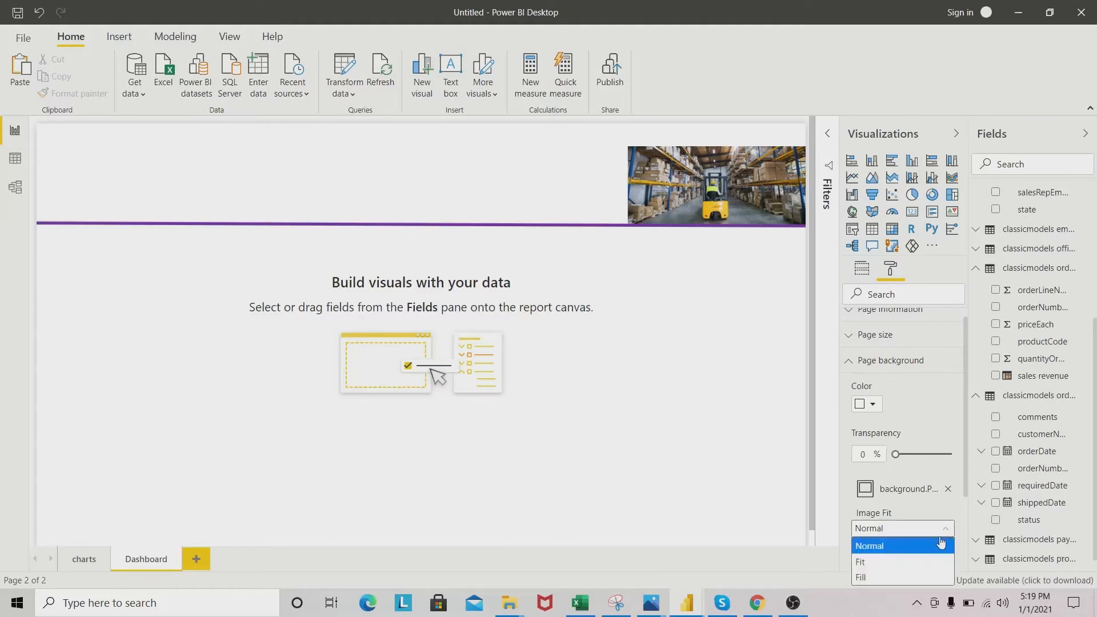
click(893, 562)
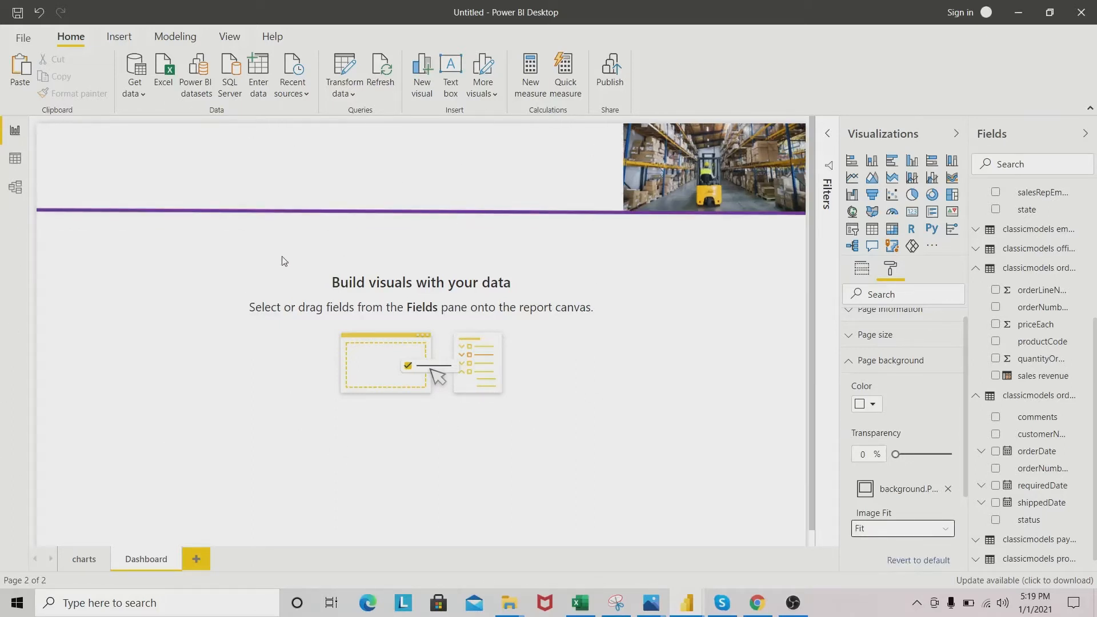
click(647, 266)
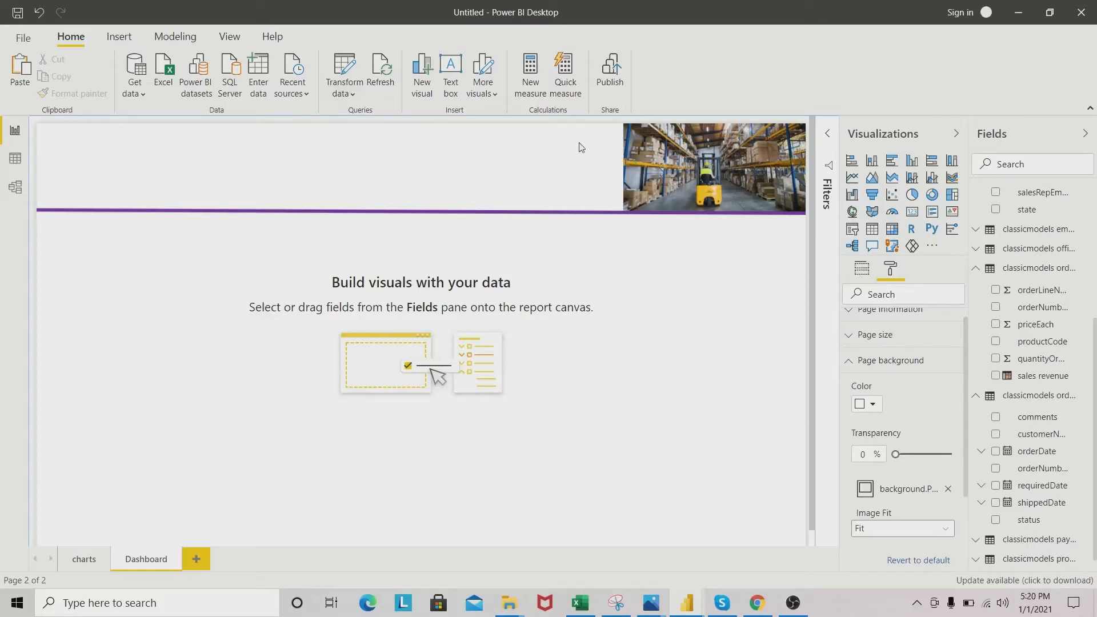
Step: Insert the white Rx Tutorials logo image from the Tools folder and resize it to fit the header above the purple line
click(127, 44)
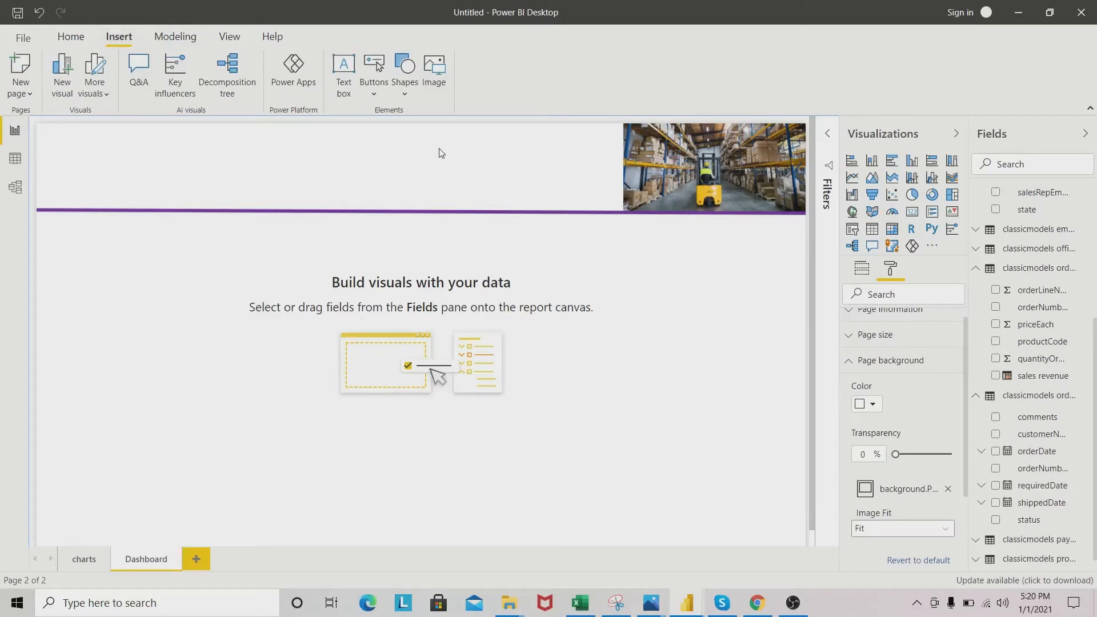
click(436, 80)
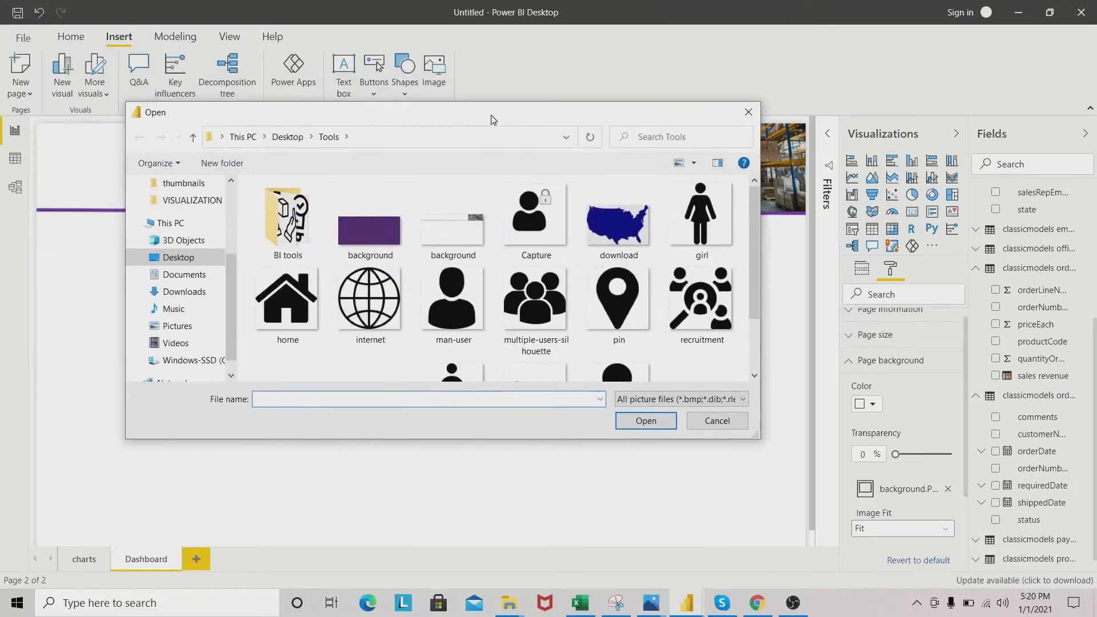
double_click(270, 219)
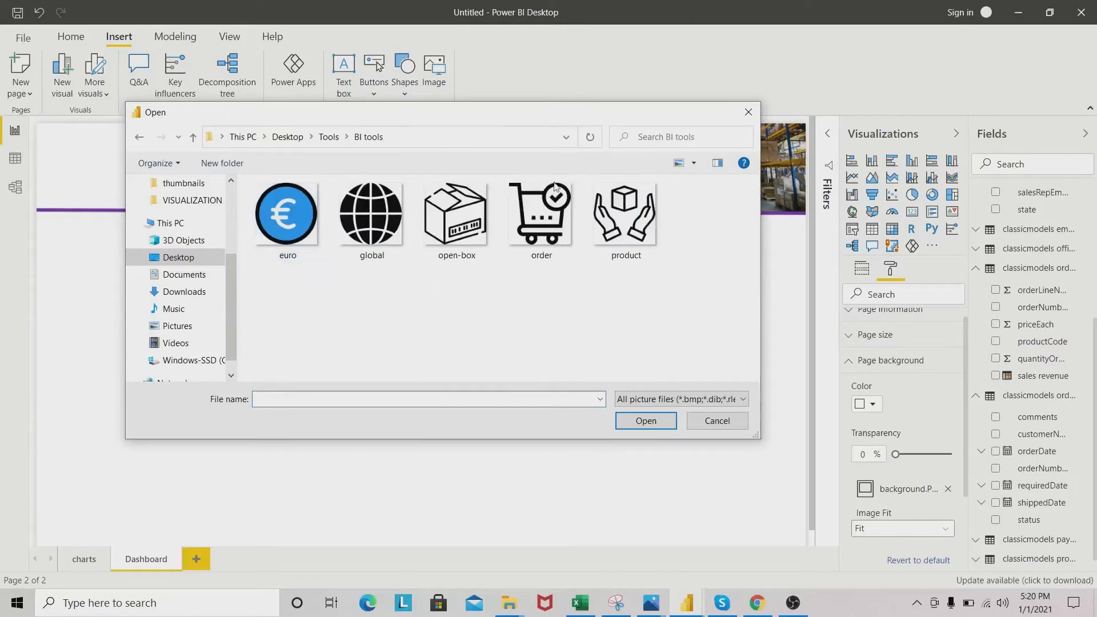
click(138, 137)
scroll(566, 314, down, 2)
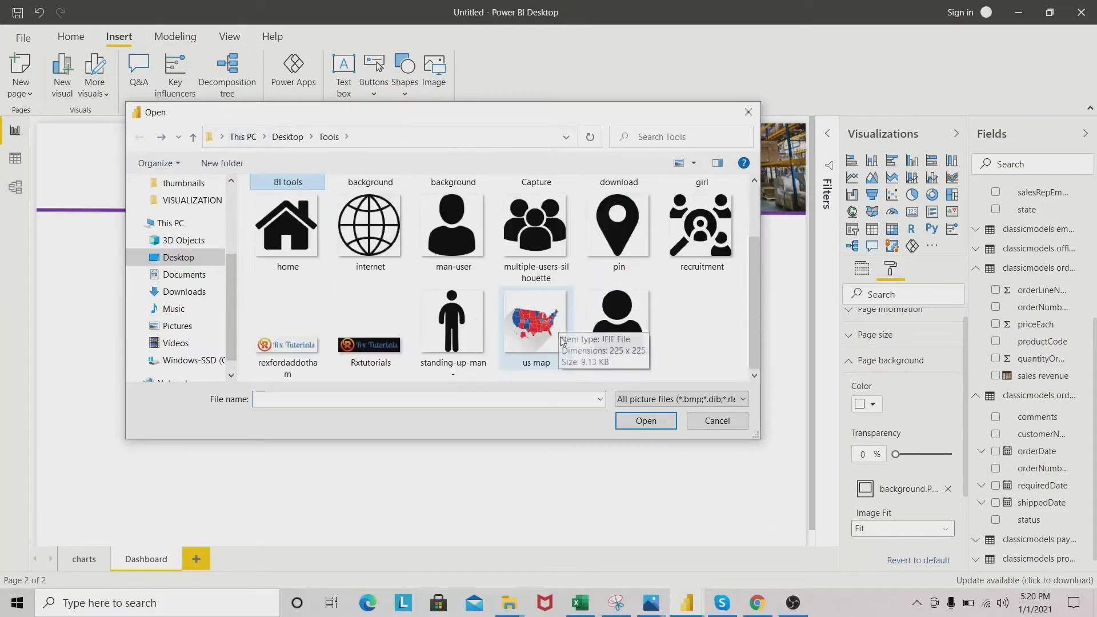
click(294, 341)
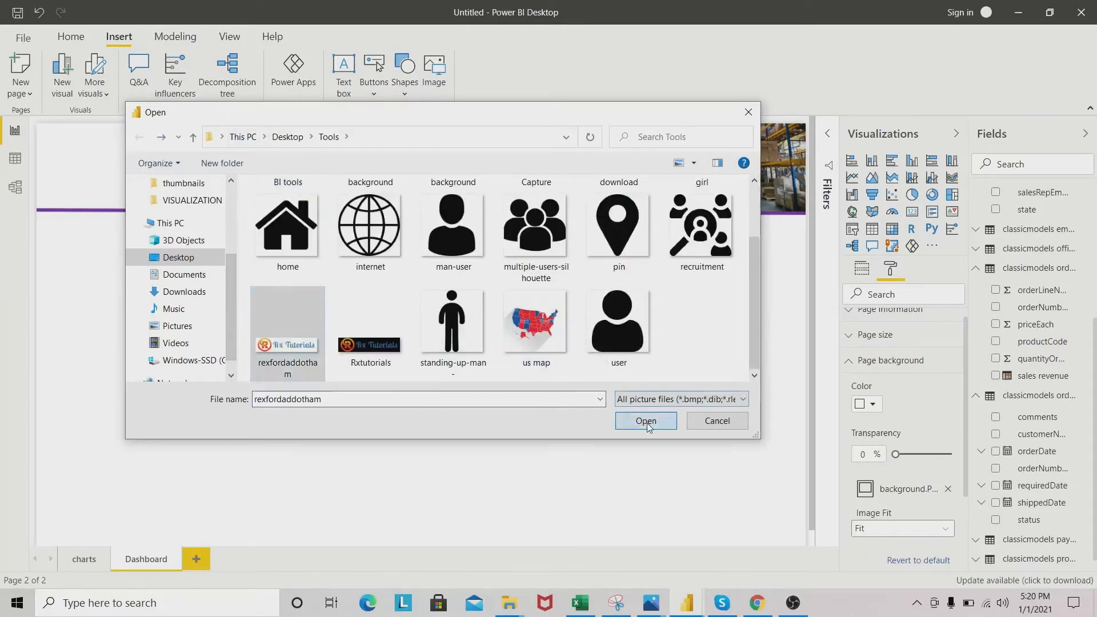
click(646, 420)
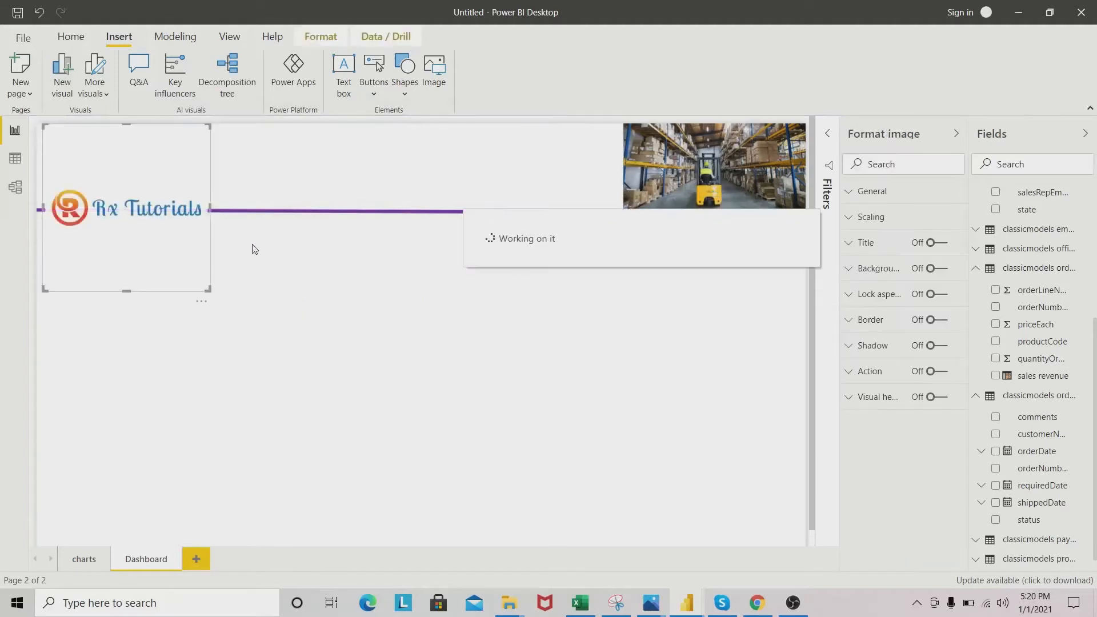
drag(132, 290, 325, 152)
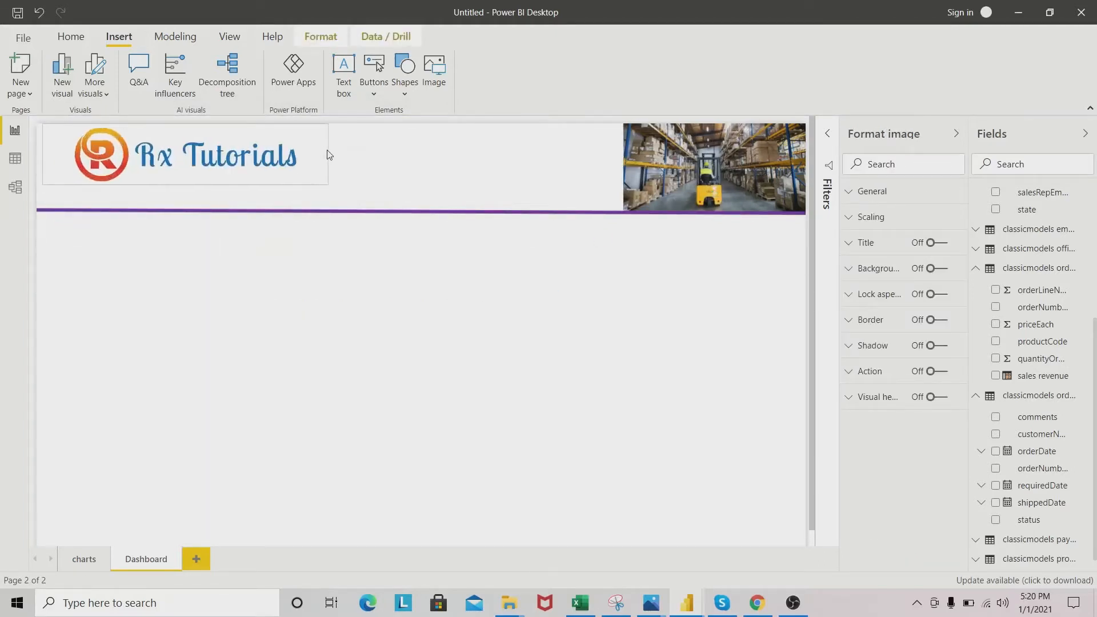
click(279, 312)
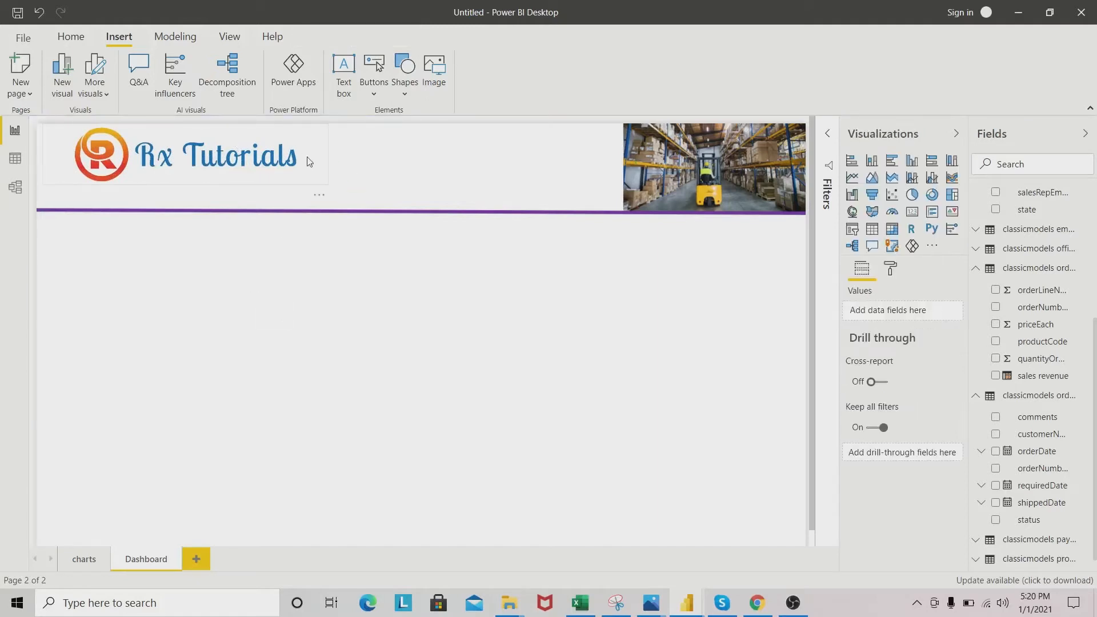
Step: Shrink the Rx Tutorials logo to about a quarter of the page width in the header's corner
click(237, 147)
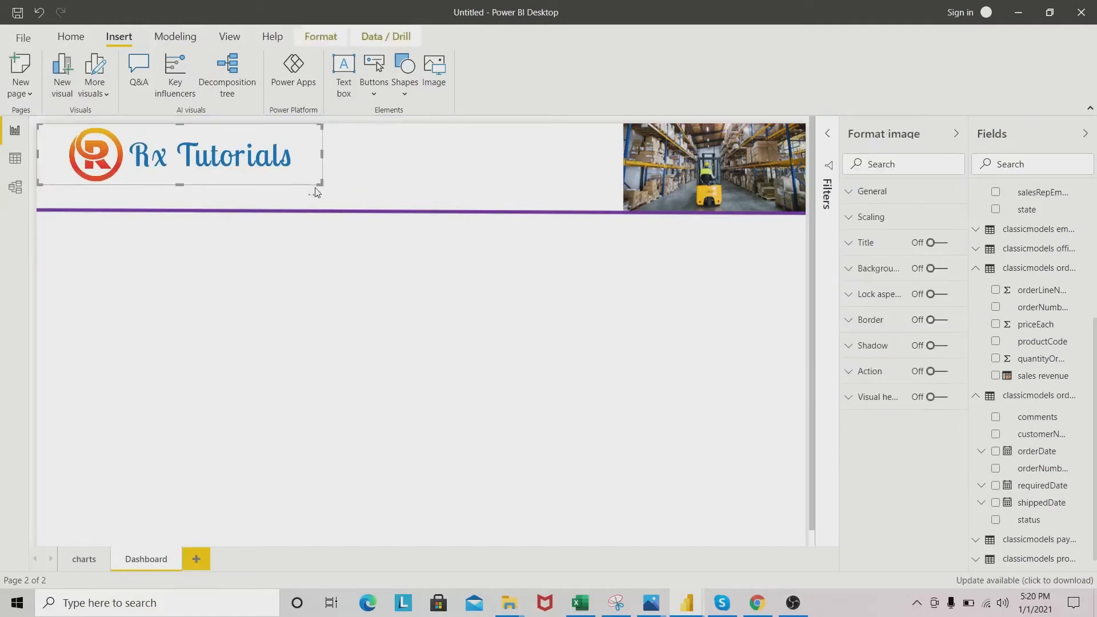
drag(326, 183, 211, 178)
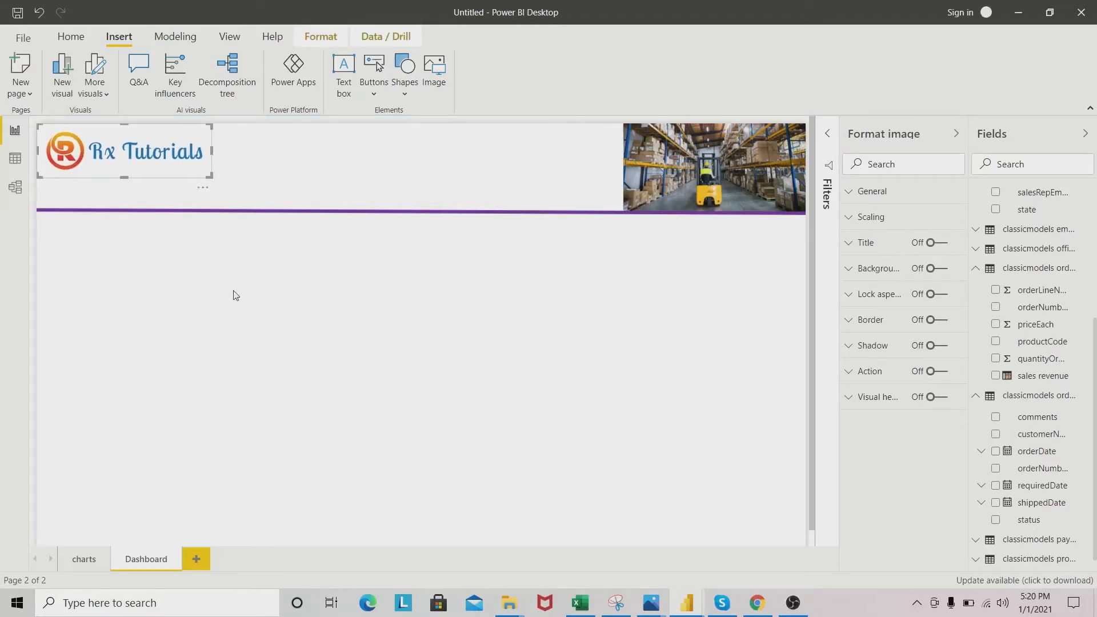
click(211, 181)
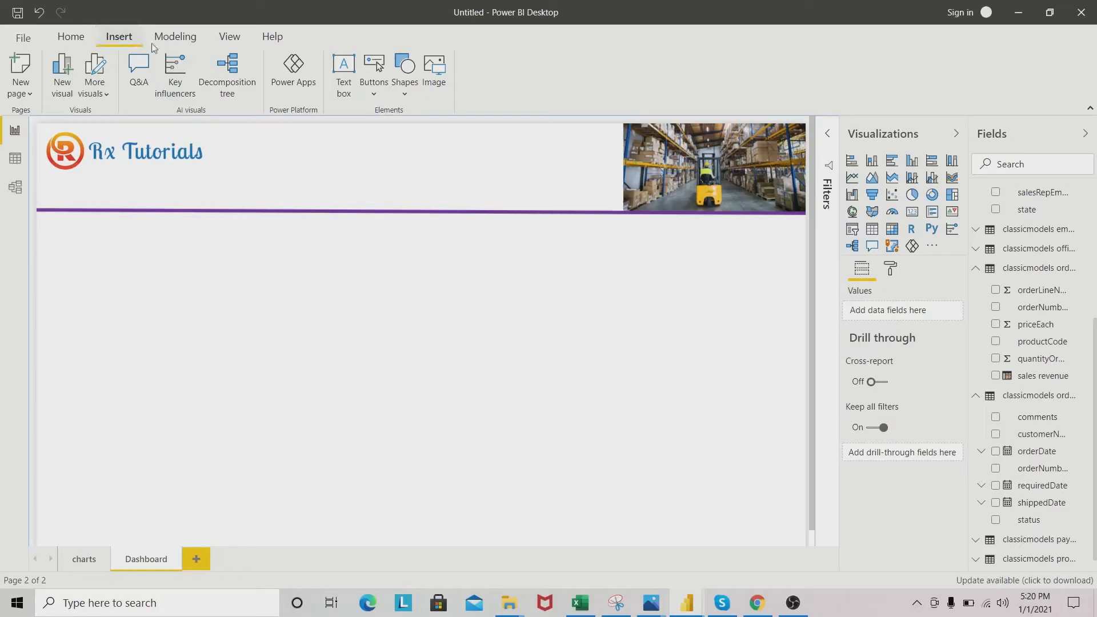
Step: Insert a text box below the header, widen it and enter the title SUPPLY CHAIN OPERATIONS DASHBOARD
click(347, 91)
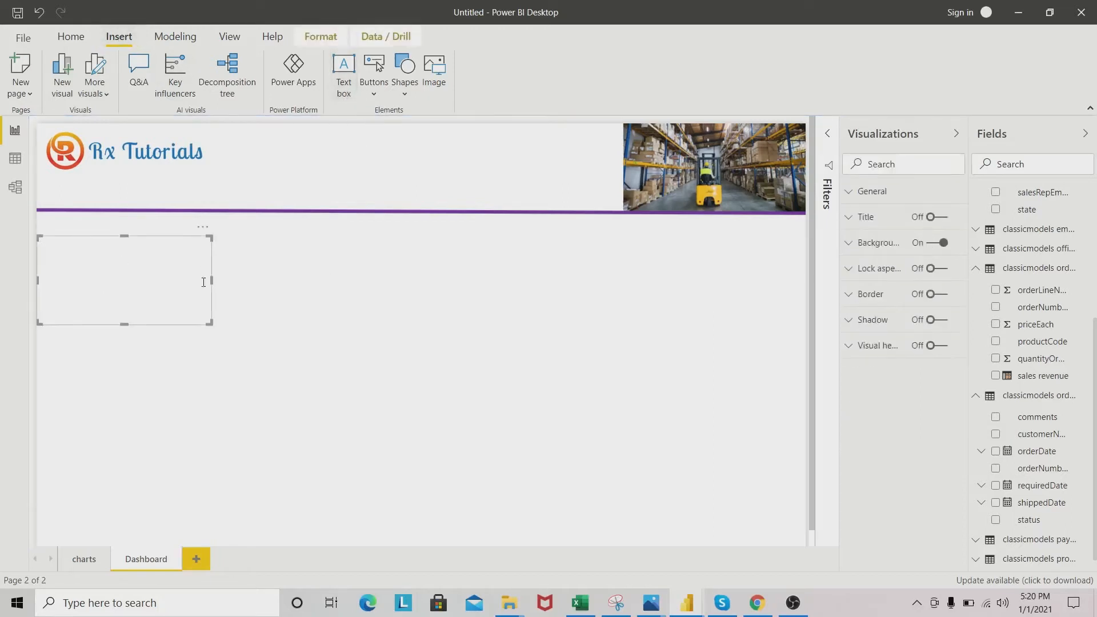
drag(212, 280, 390, 280)
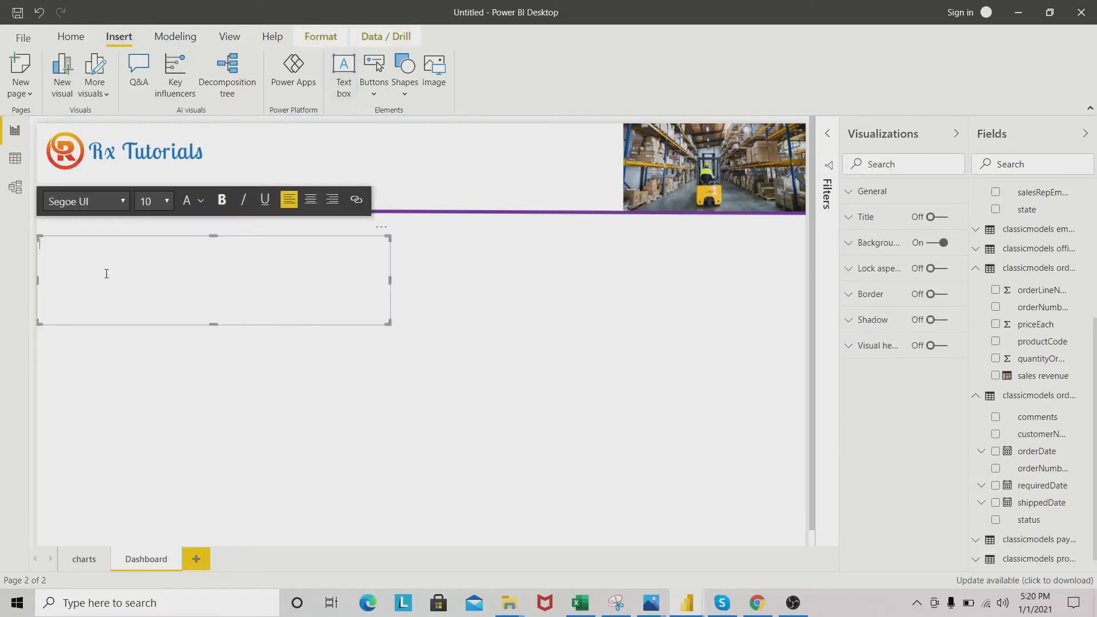
text(SUPPL)
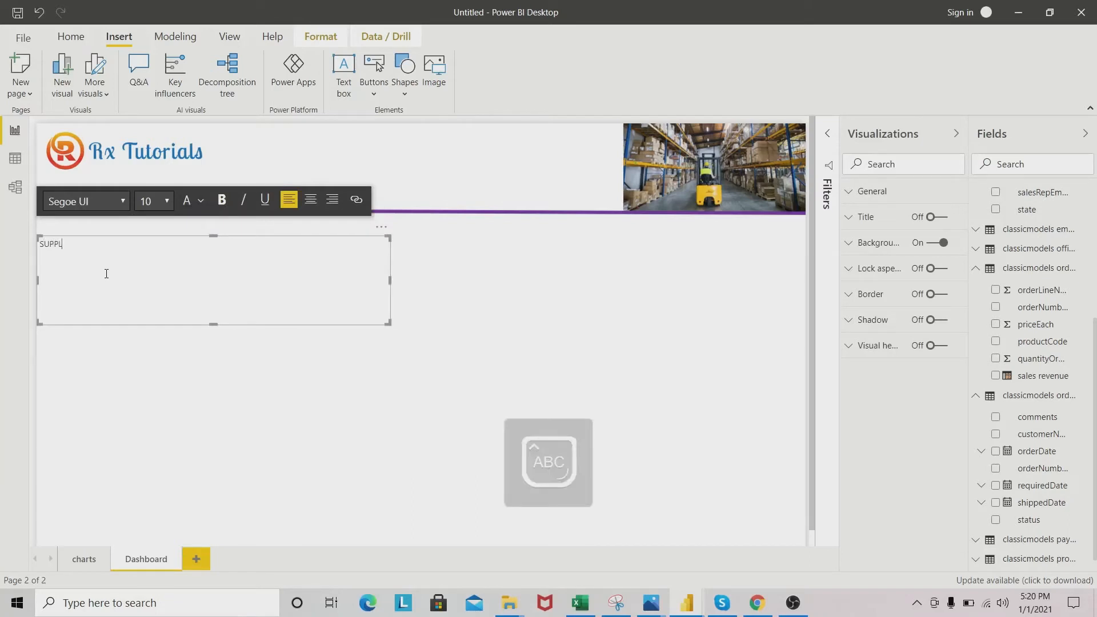
text(Y CHAIN OPERATIONS DASHBOARD)
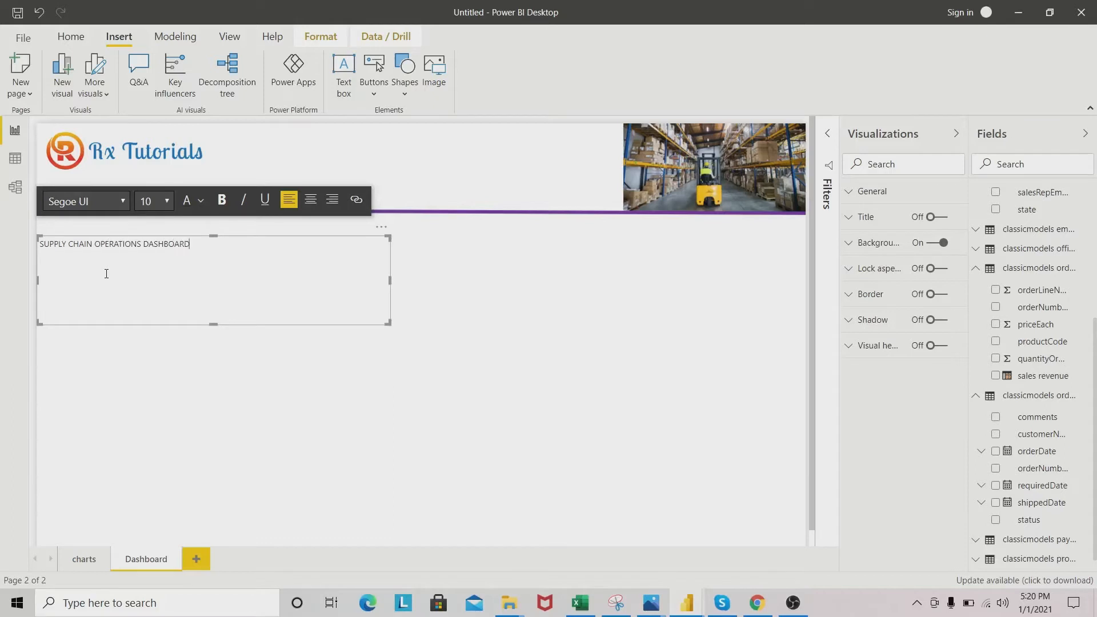
Step: Set the font size of the dashboard title text to 24
click(167, 201)
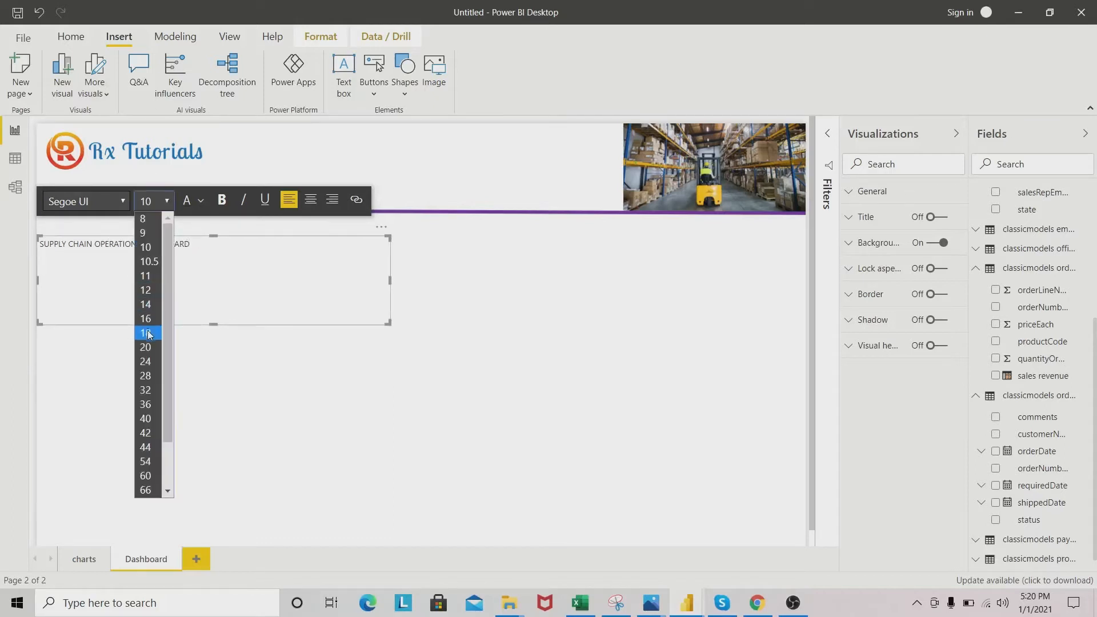
click(157, 361)
drag(197, 250, 37, 255)
click(167, 201)
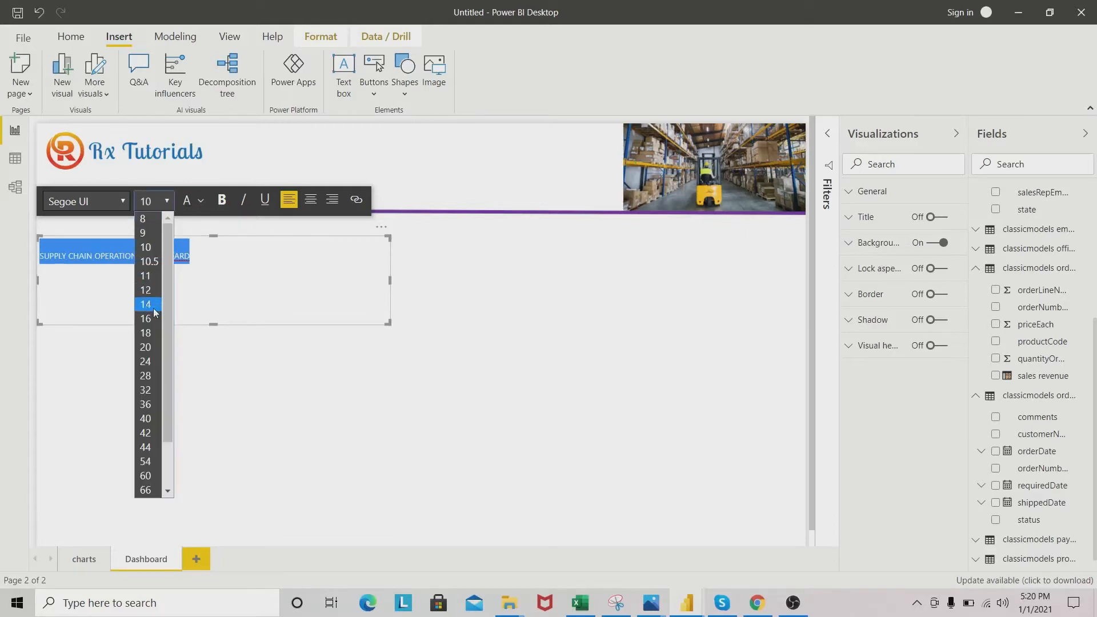
click(149, 350)
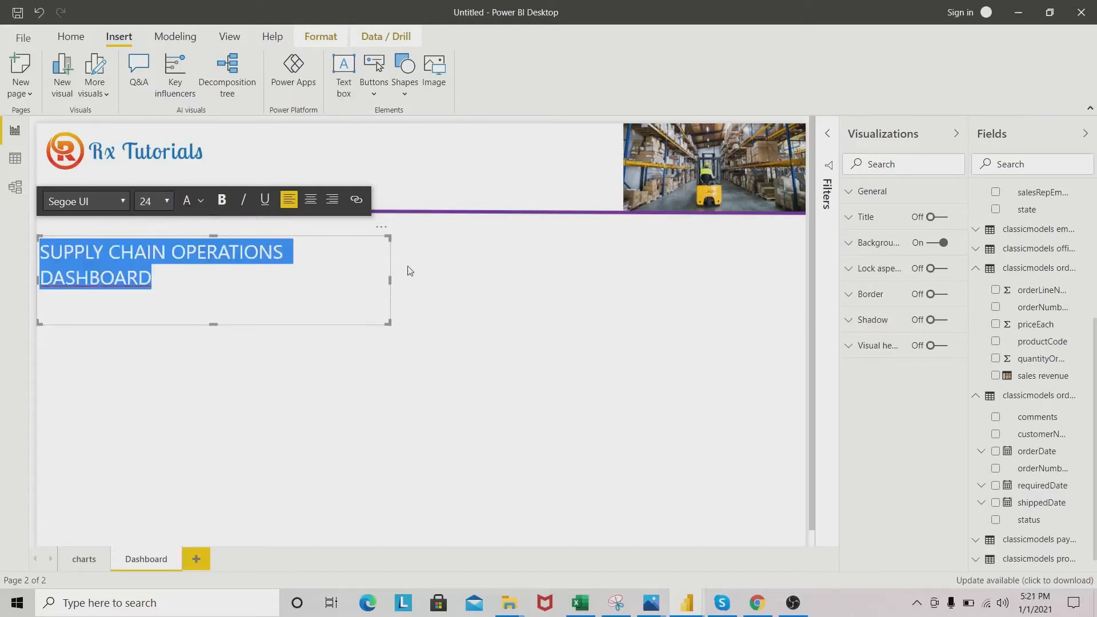
Step: Resize the title text box so the title fits on a single line, and center the text
drag(390, 277, 529, 276)
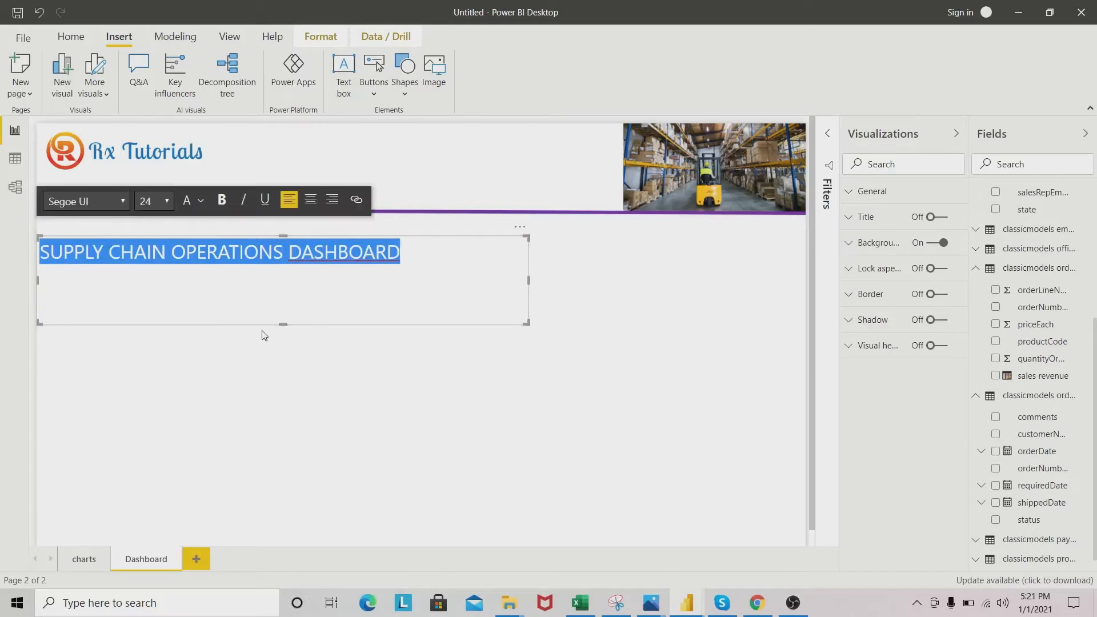
drag(296, 317, 297, 276)
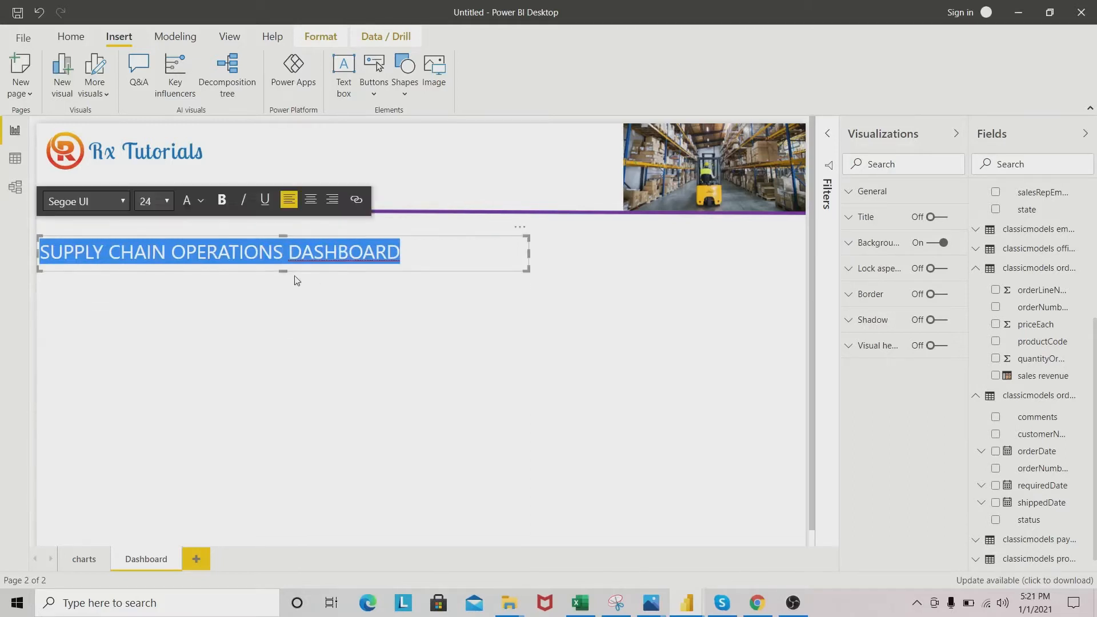
click(311, 200)
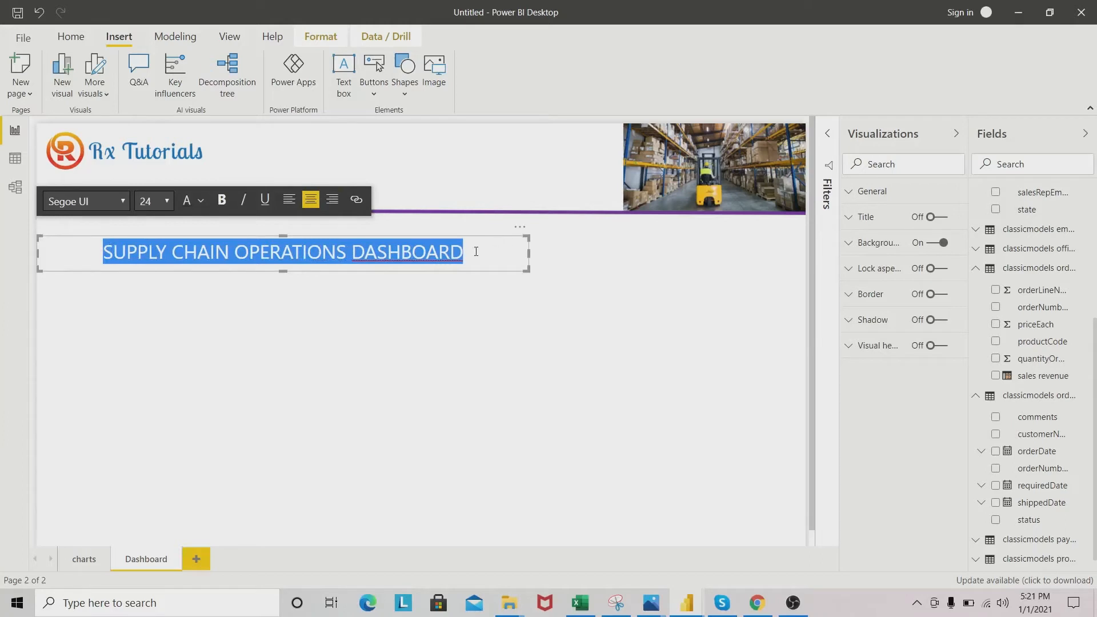
Step: Make the dashboard title bold and set its font to Segoe (Bold)
click(437, 255)
drag(464, 253, 97, 259)
click(222, 200)
click(122, 200)
scroll(81, 380, down, 1)
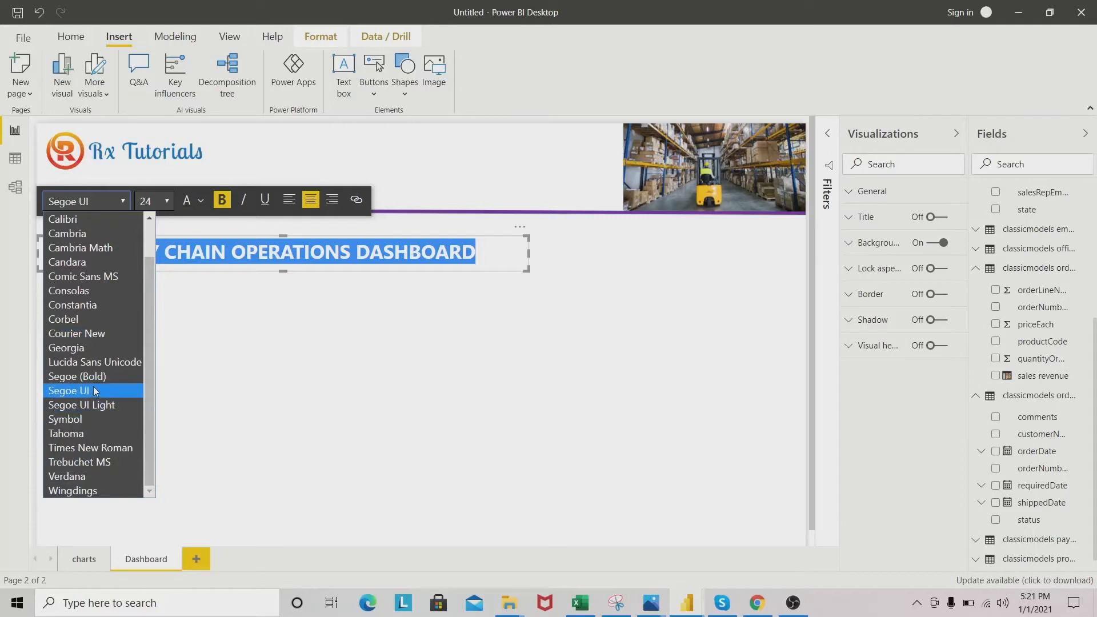
click(93, 387)
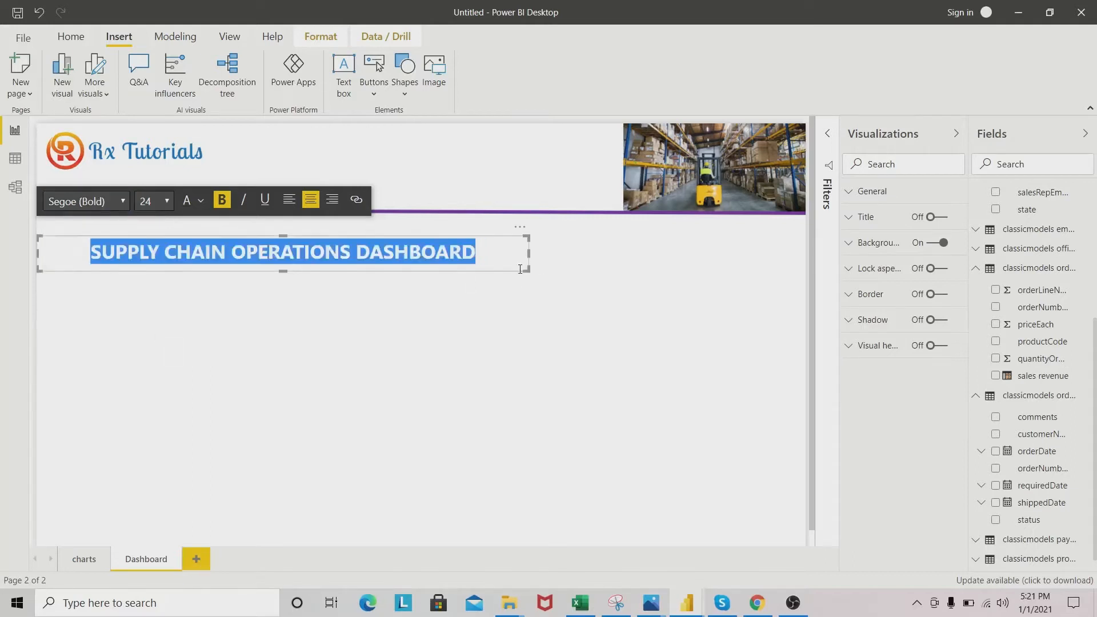
click(445, 338)
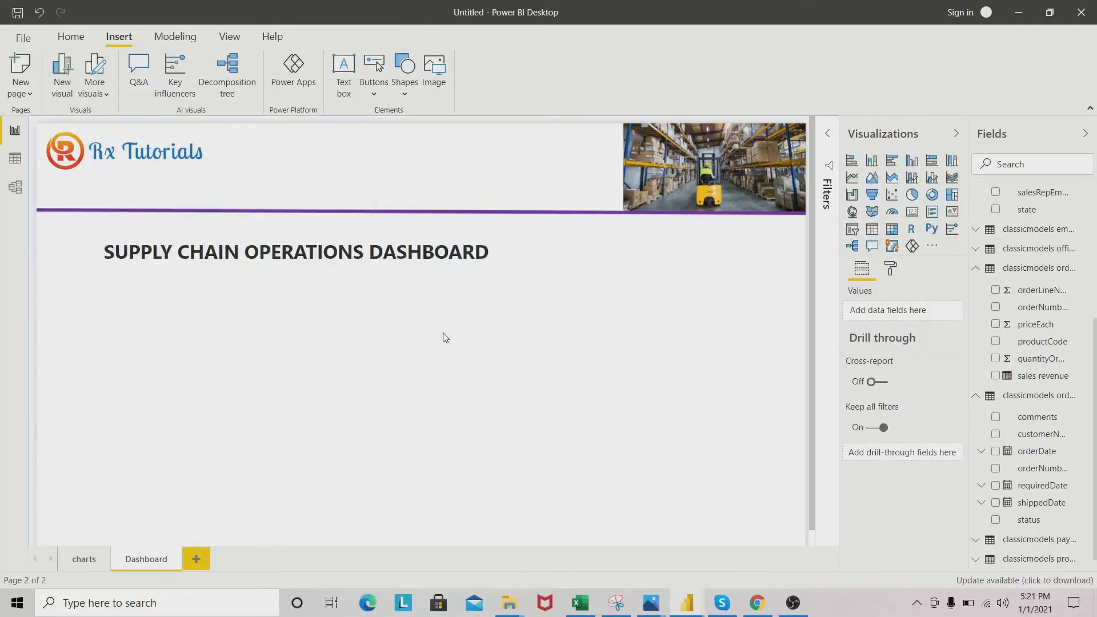
Step: Move the title text box into the header and narrow it to fit between the logo and the warehouse photo
click(323, 239)
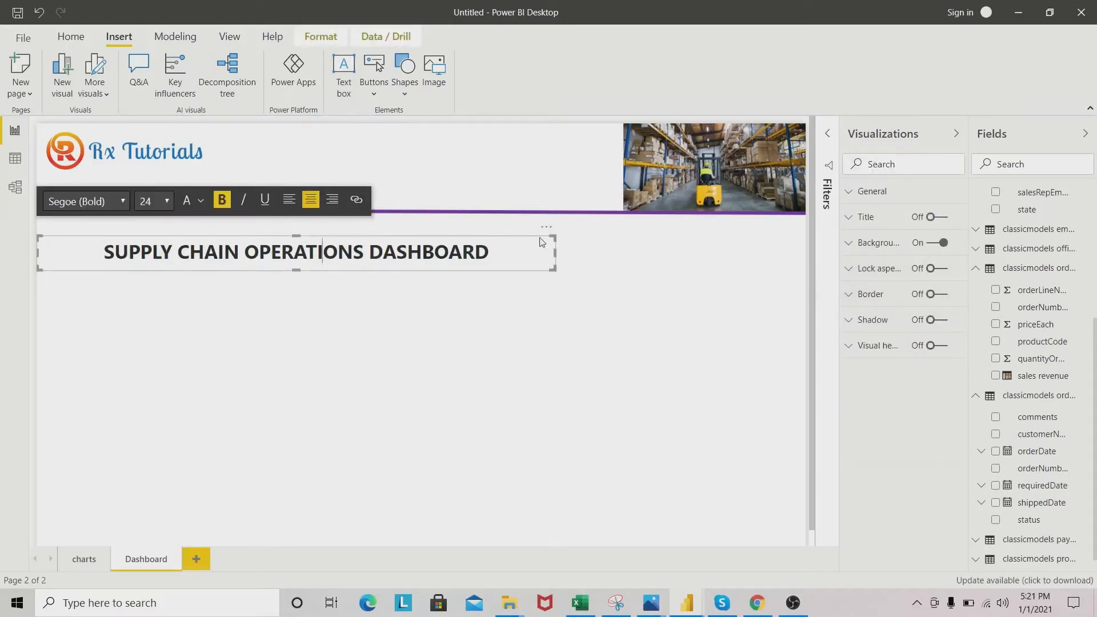
drag(546, 235, 609, 137)
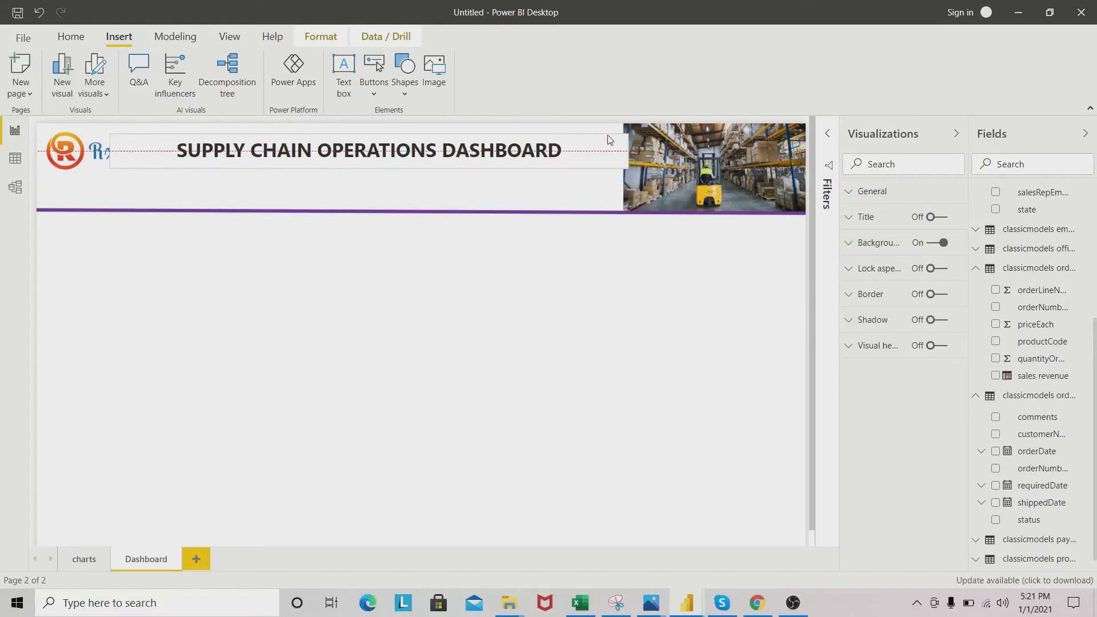
drag(112, 168, 228, 167)
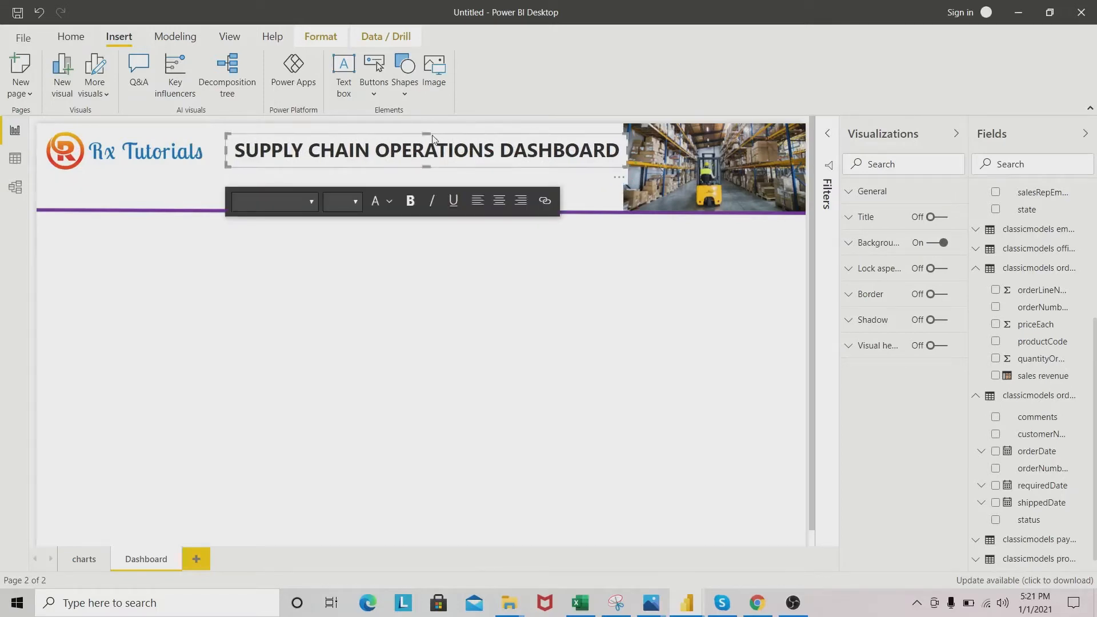
drag(432, 138, 411, 132)
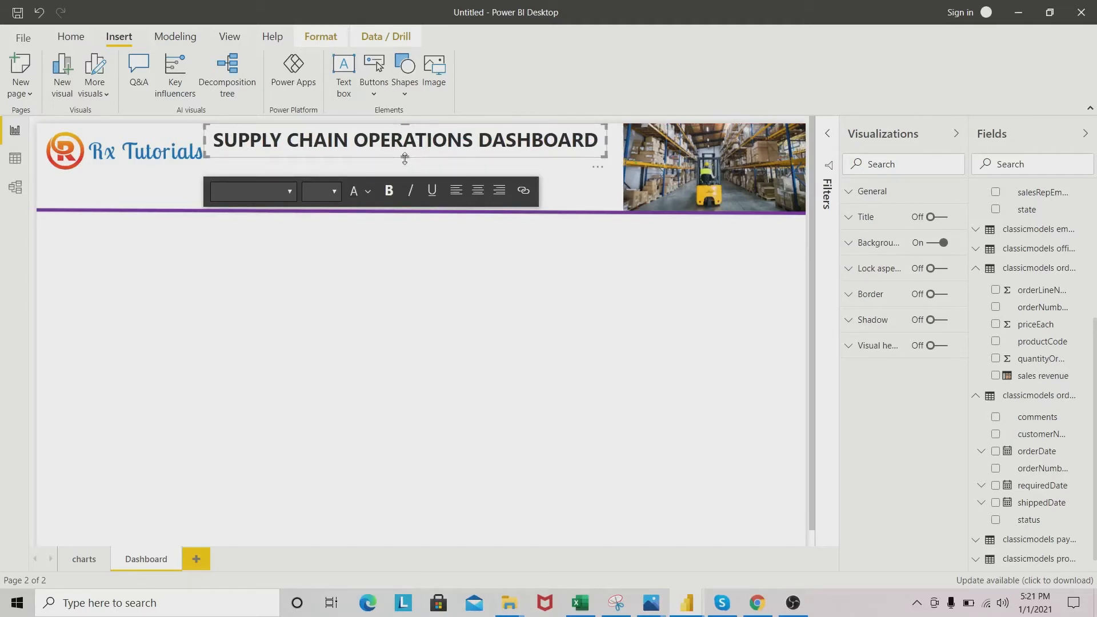
click(582, 222)
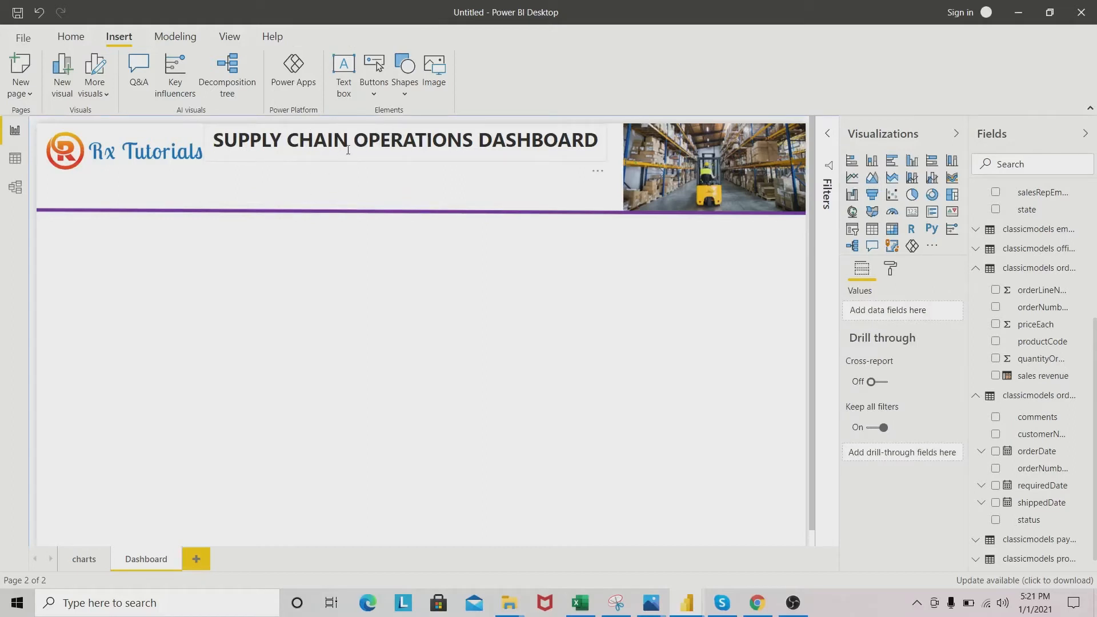
click(470, 133)
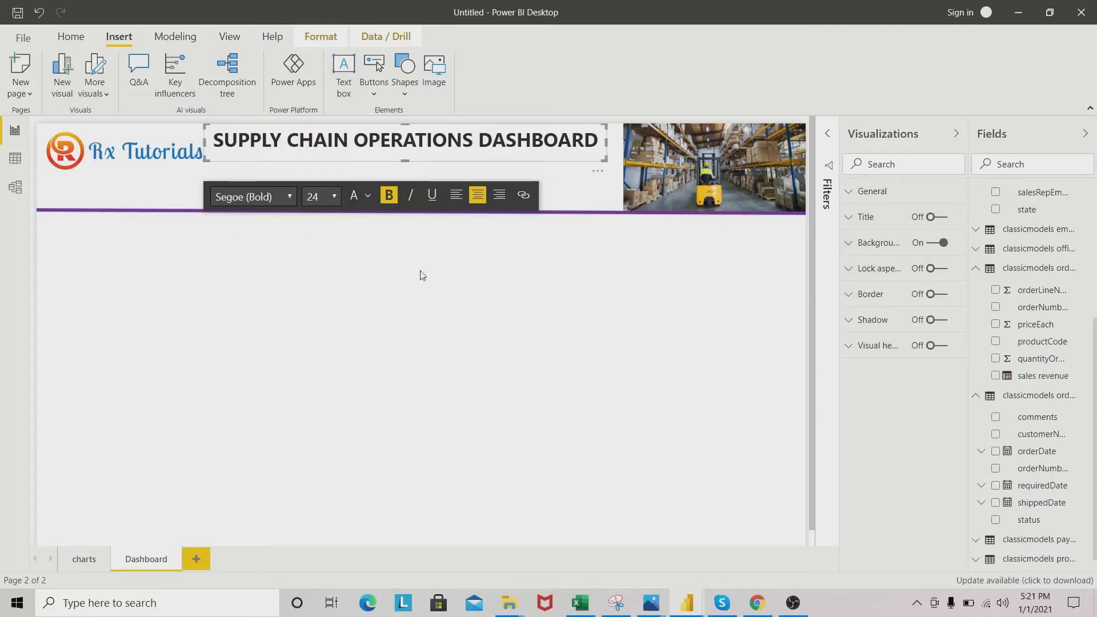
click(600, 185)
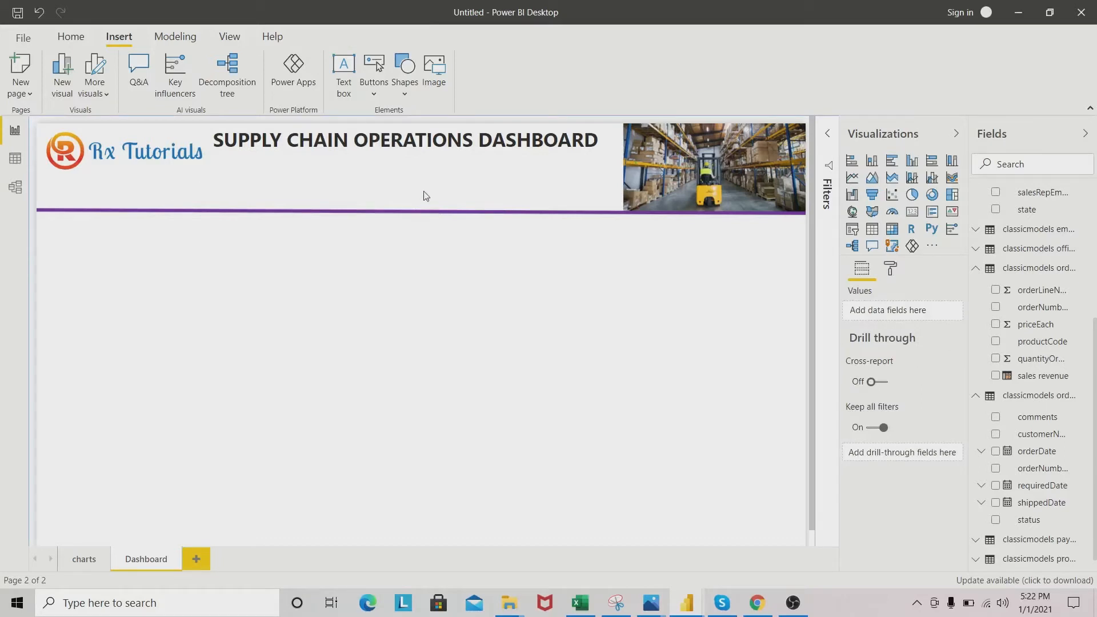
Step: Shrink the Rx Tutorials logo slightly to leave a gap before the dashboard title
click(167, 146)
mouse_move(210, 177)
mouse_down()
mouse_move(203, 144)
mouse_move(208, 172)
mouse_move(220, 164)
mouse_move(196, 176)
mouse_move(204, 172)
mouse_up()
click(231, 201)
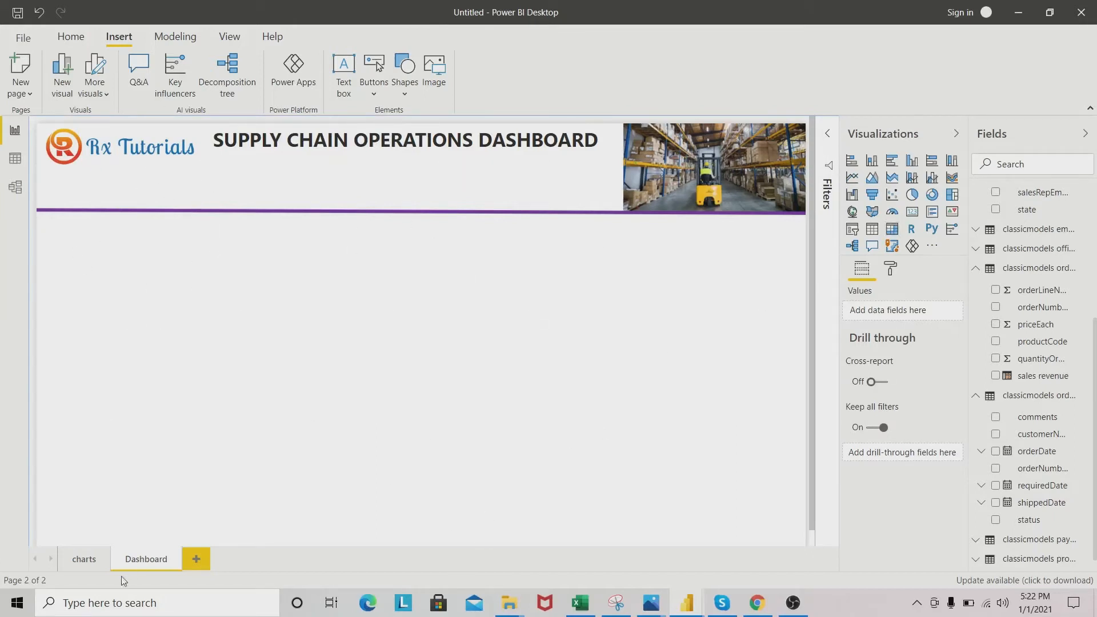
Step: Open the charts page
click(83, 560)
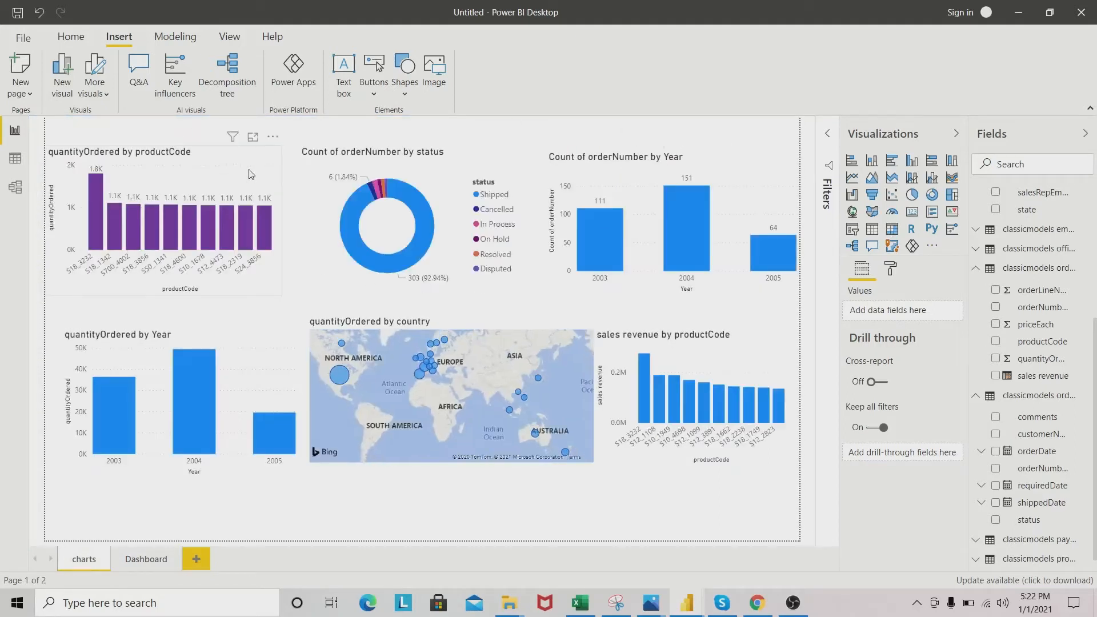
click(220, 159)
ctrl+click(495, 162)
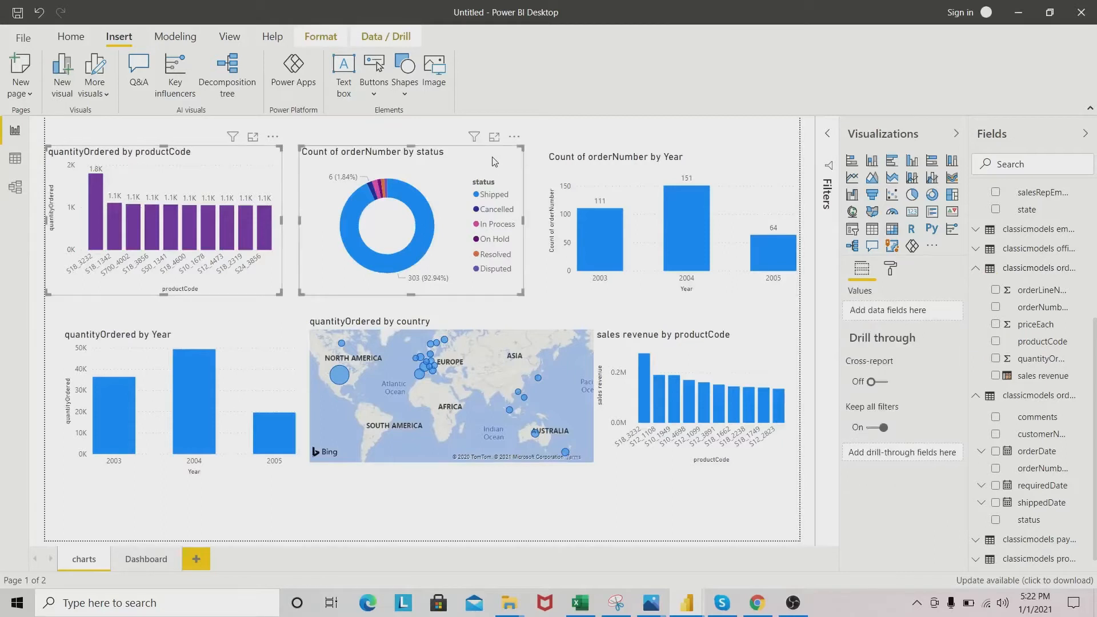
ctrl+click(740, 161)
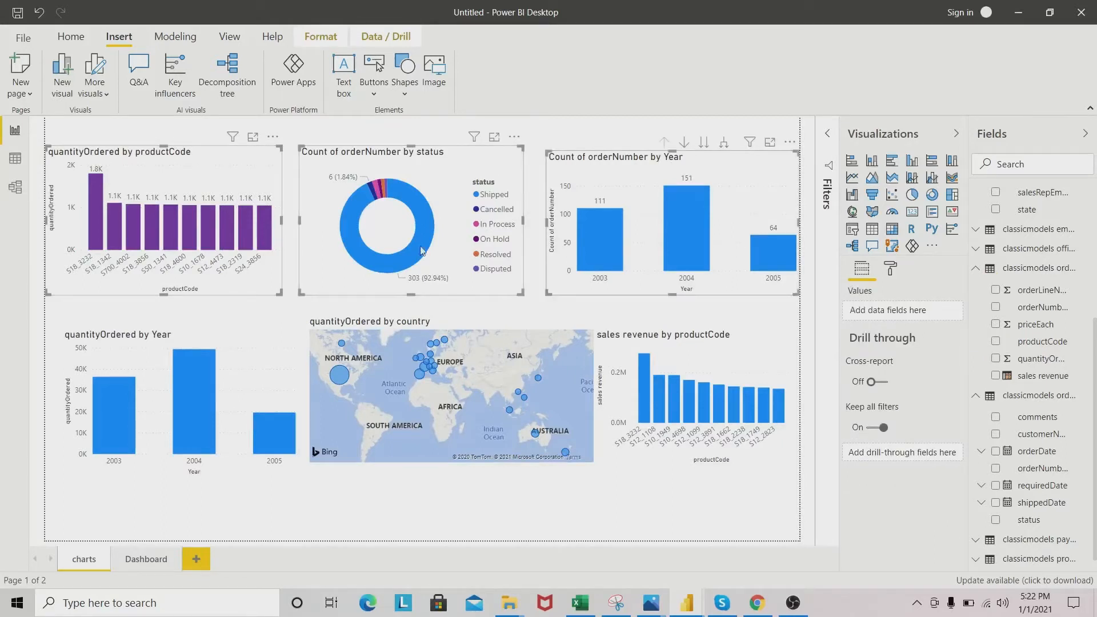
ctrl+click(213, 341)
ctrl+click(548, 328)
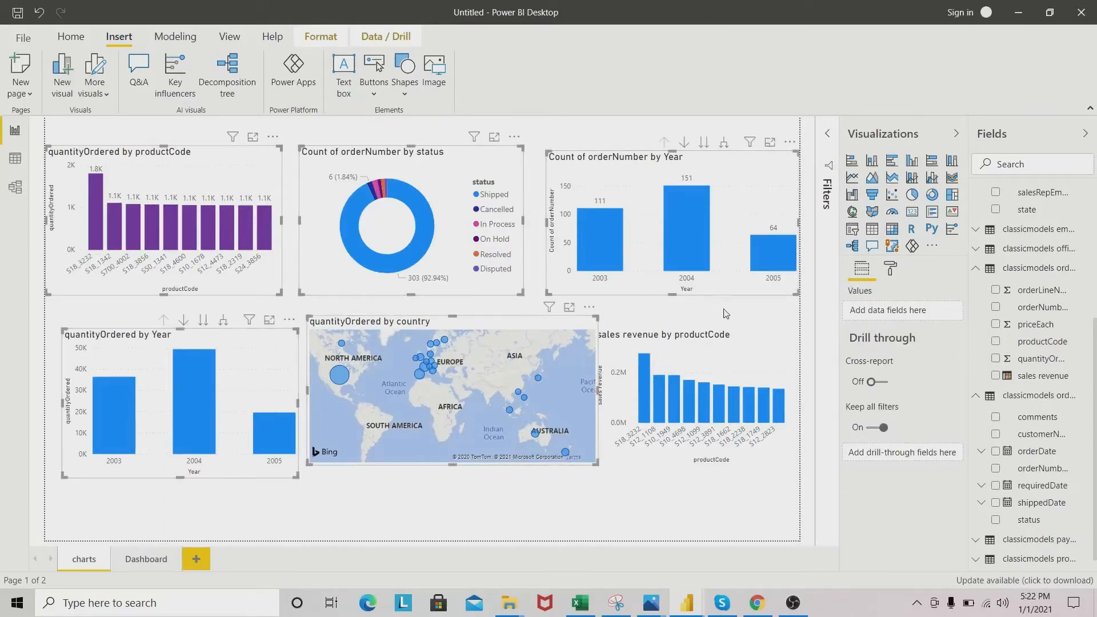
click(727, 320)
Step: Select every visual on the charts page except sales revenue by productCode, and copy the selection
click(567, 324)
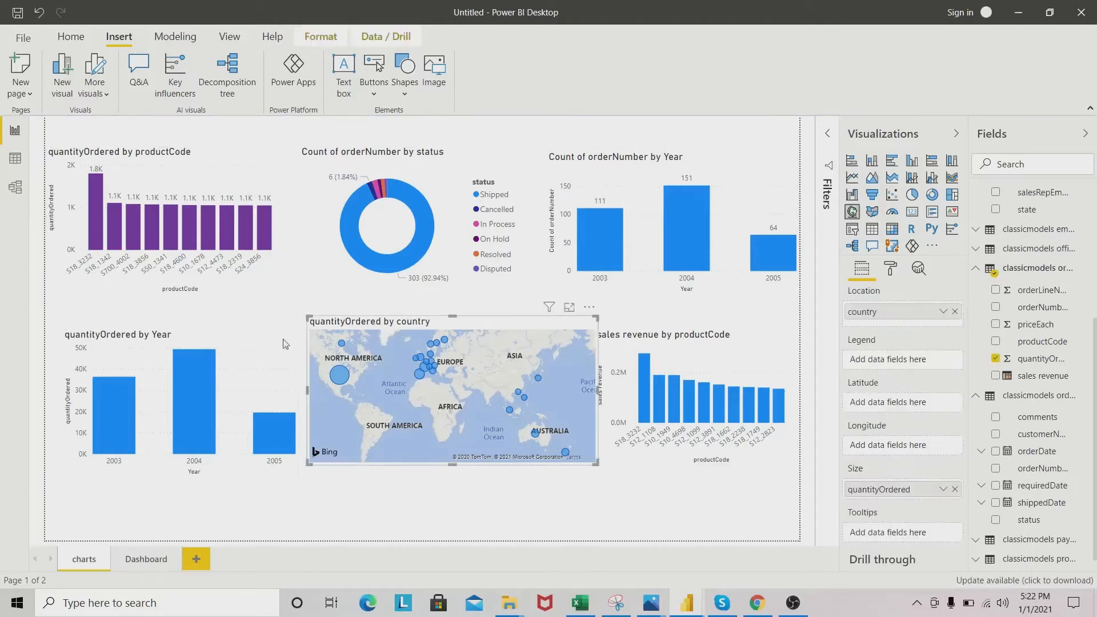
ctrl+click(235, 338)
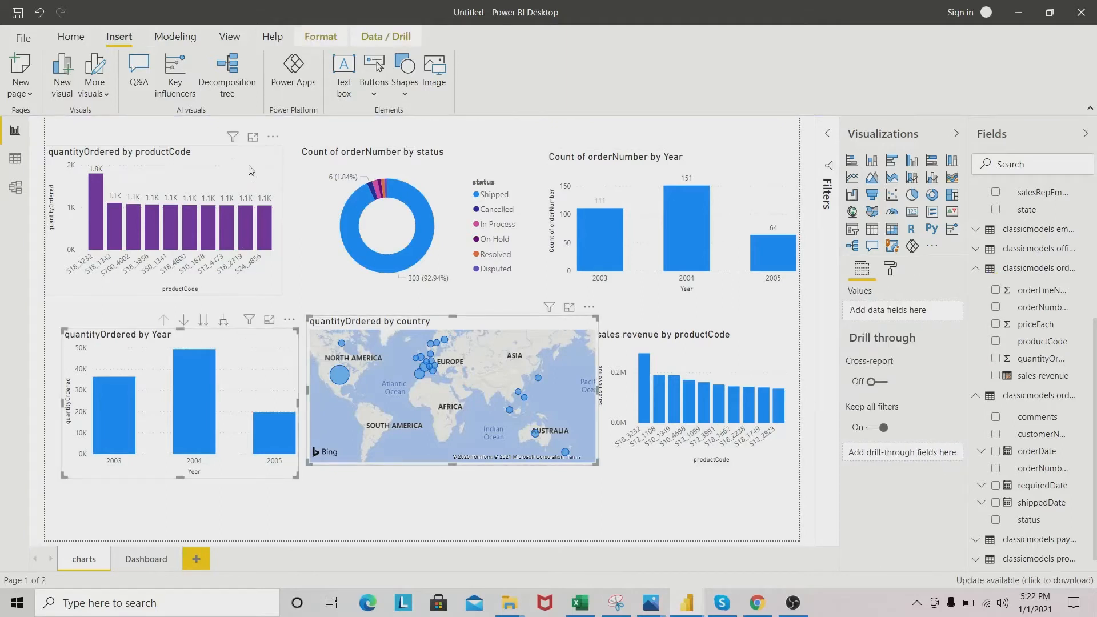
ctrl+click(251, 171)
ctrl+click(488, 155)
ctrl+click(744, 171)
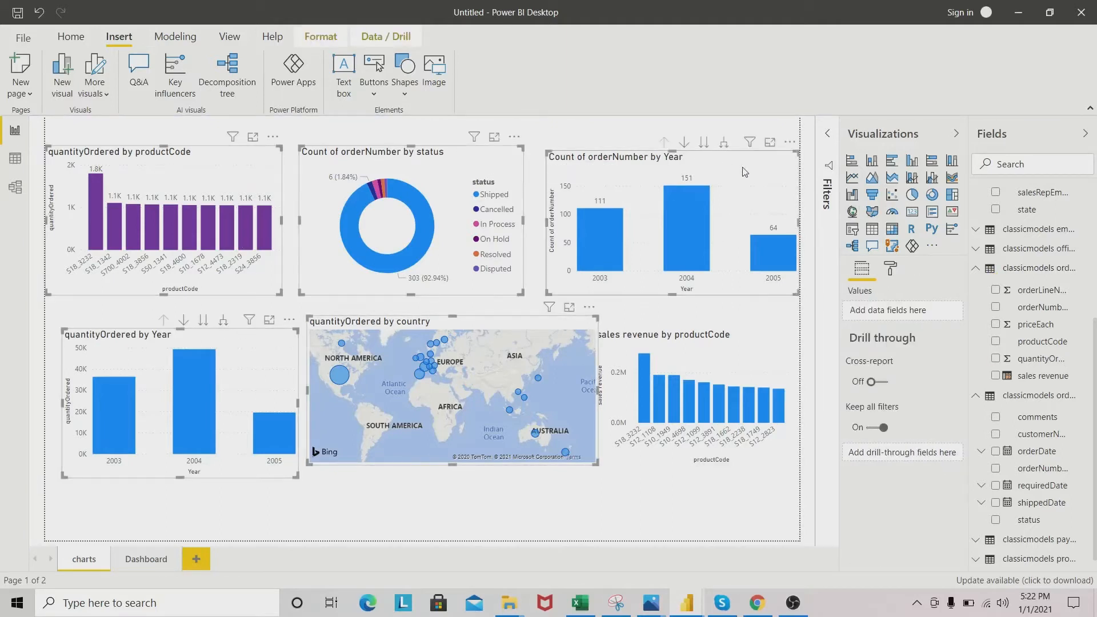
right_click(744, 171)
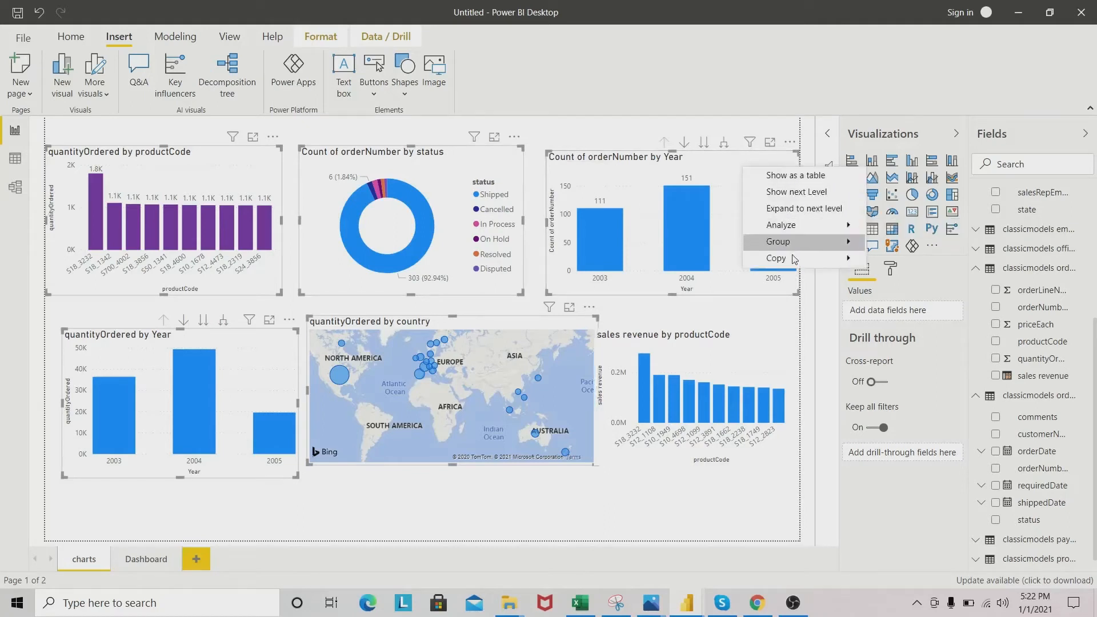
mouse_move(800, 258)
click(926, 261)
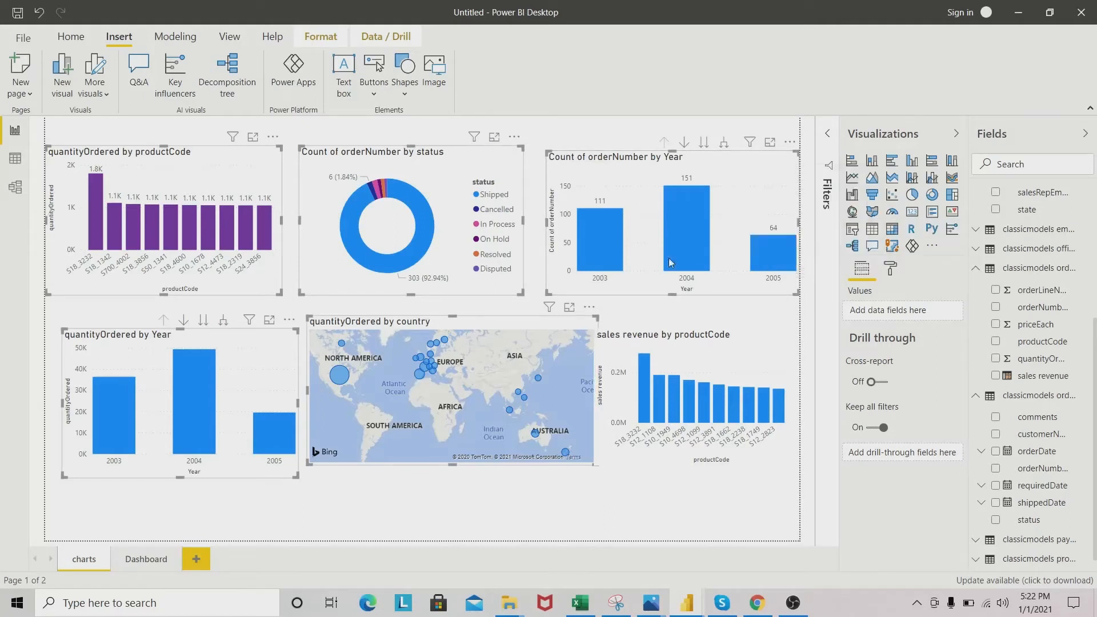
Step: Switch to the Dashboard page and return to the charts page
click(138, 566)
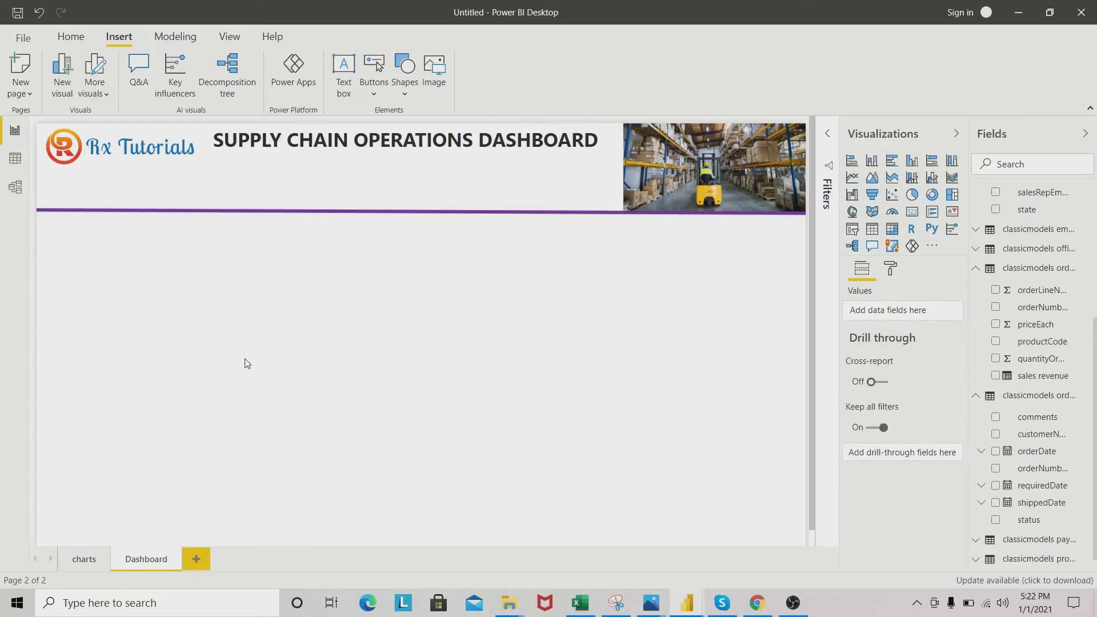
click(80, 560)
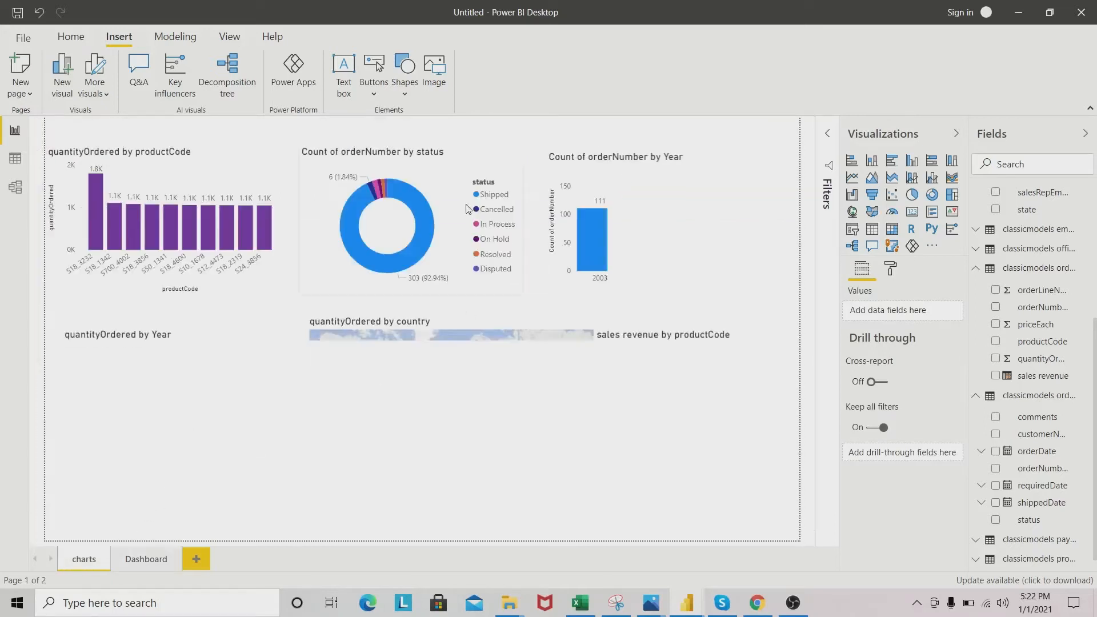
Step: Copy all charts except sales revenue by productCode from the charts page and paste them onto the Dashboard page
ctrl+click(514, 164)
ctrl+click(739, 162)
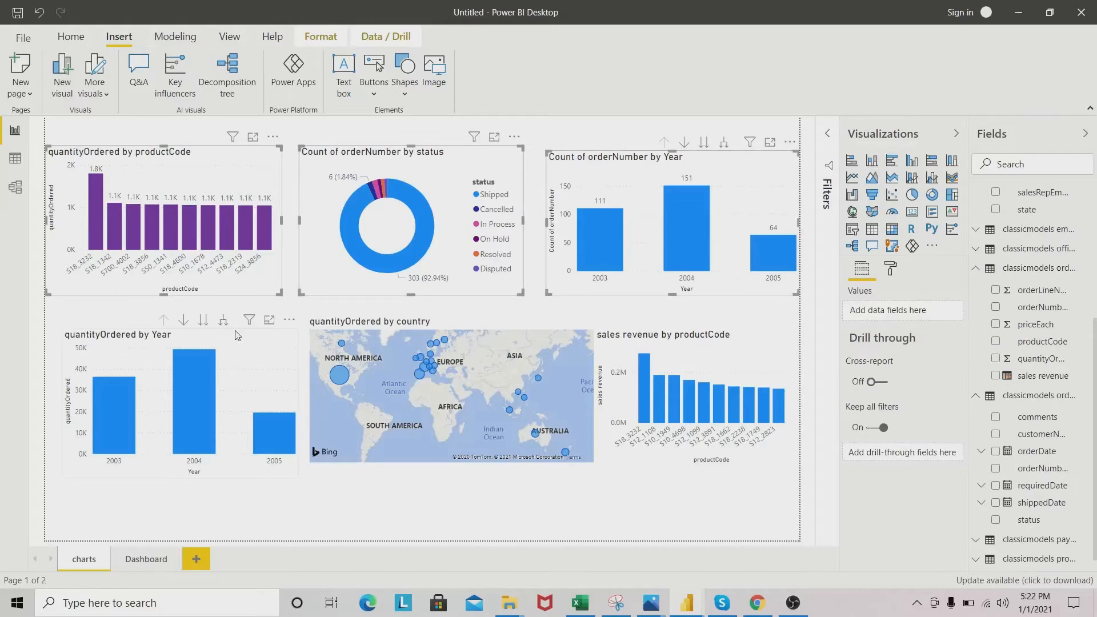
ctrl+click(237, 336)
ctrl+click(553, 327)
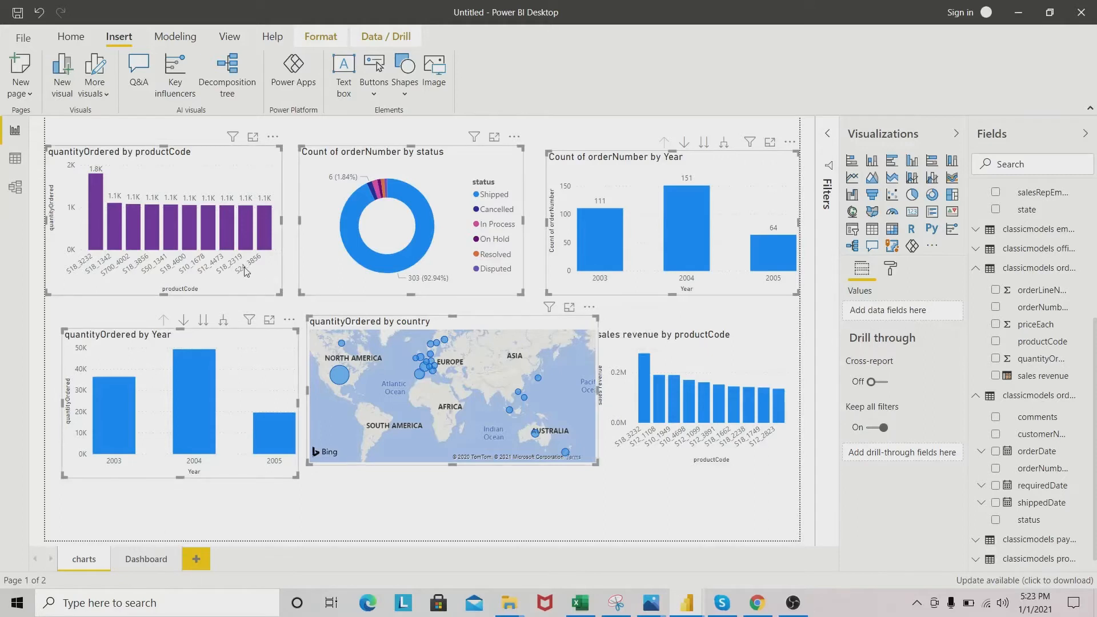
click(146, 559)
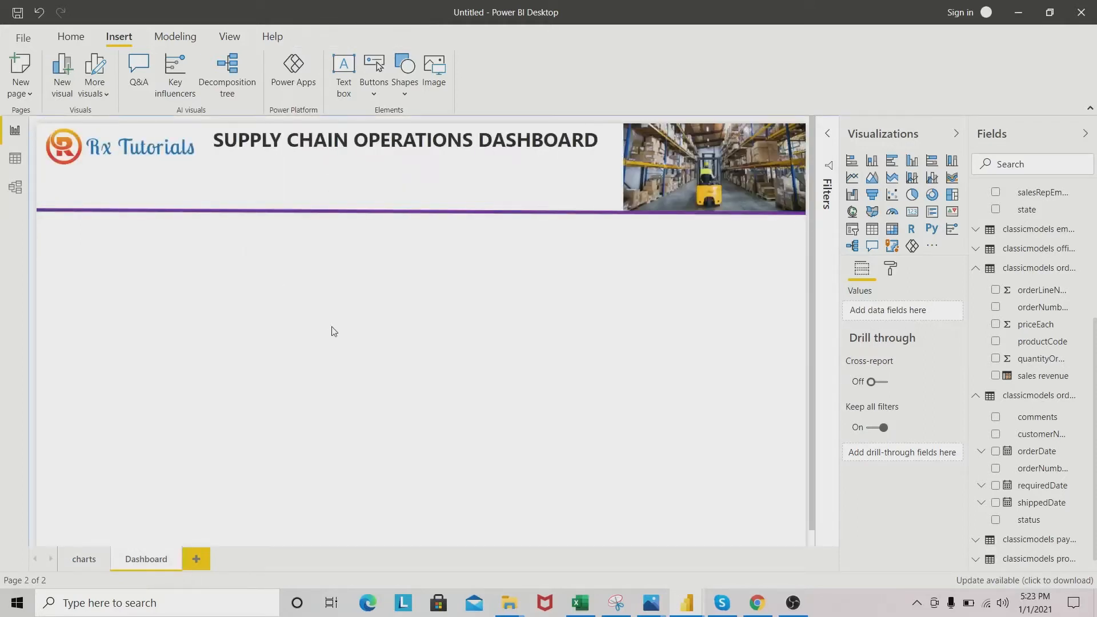
key(ctrl+v)
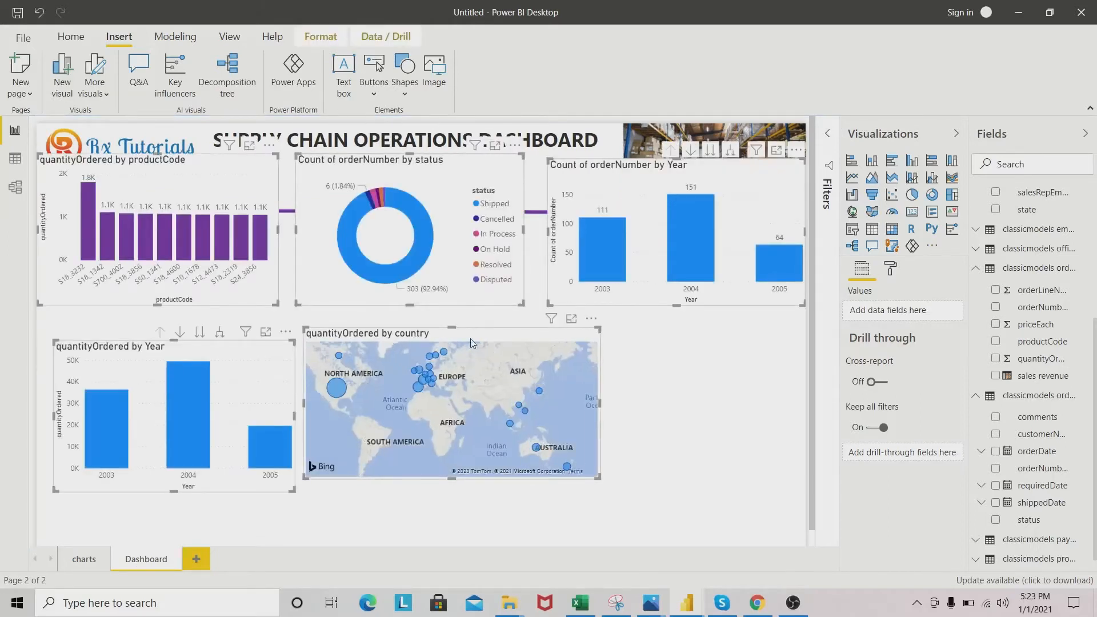
Step: Copy the sales revenue by productCode chart from the charts page and paste it onto the Dashboard page
click(84, 559)
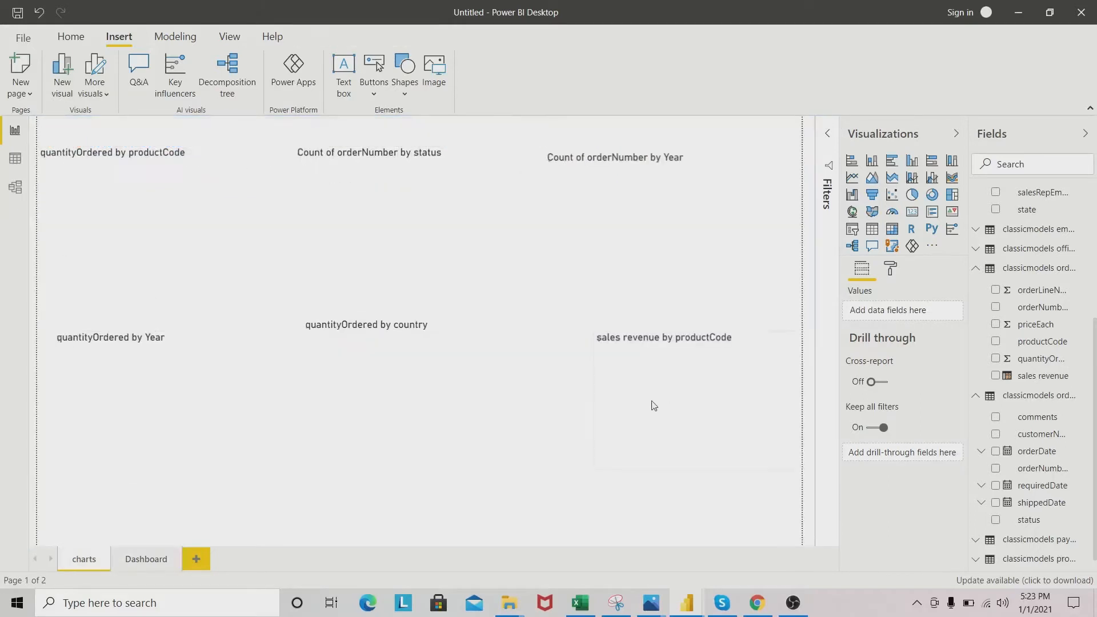
click(765, 347)
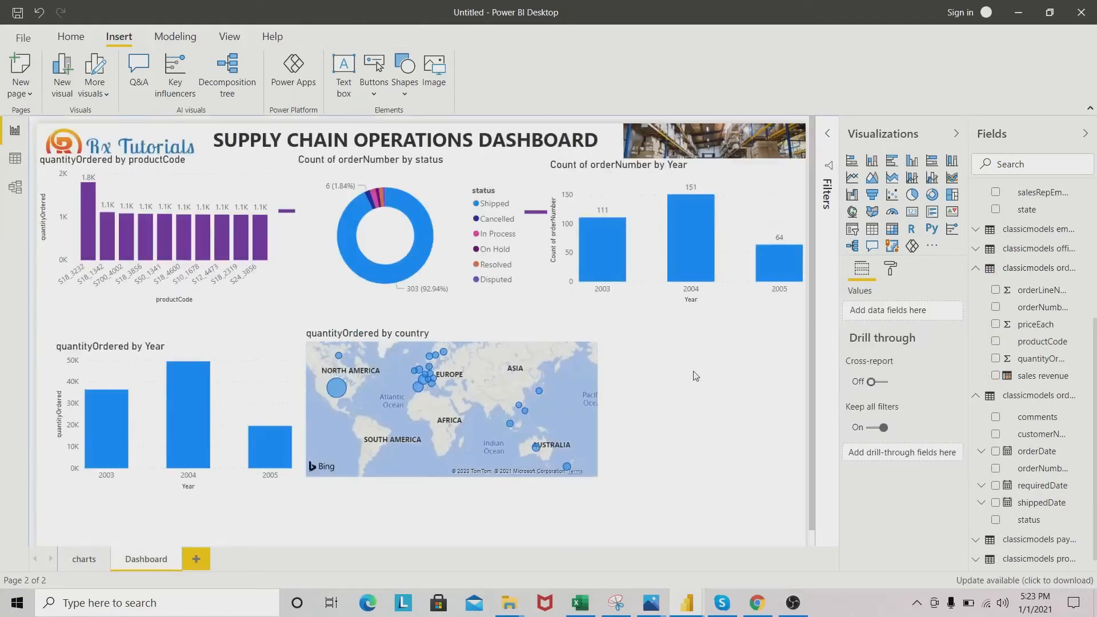
key(ctrl+v)
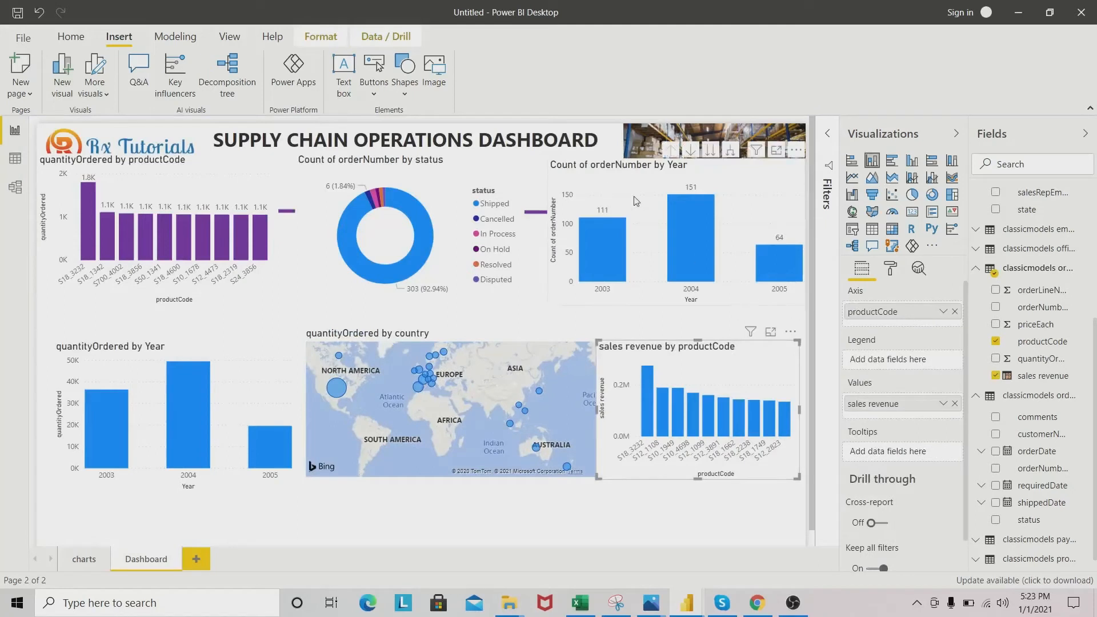
Step: Move the quantityOrdered by Year, quantityOrdered by country and sales revenue by productCode visuals further down the Dashboard page
drag(207, 352, 233, 381)
drag(526, 330, 564, 410)
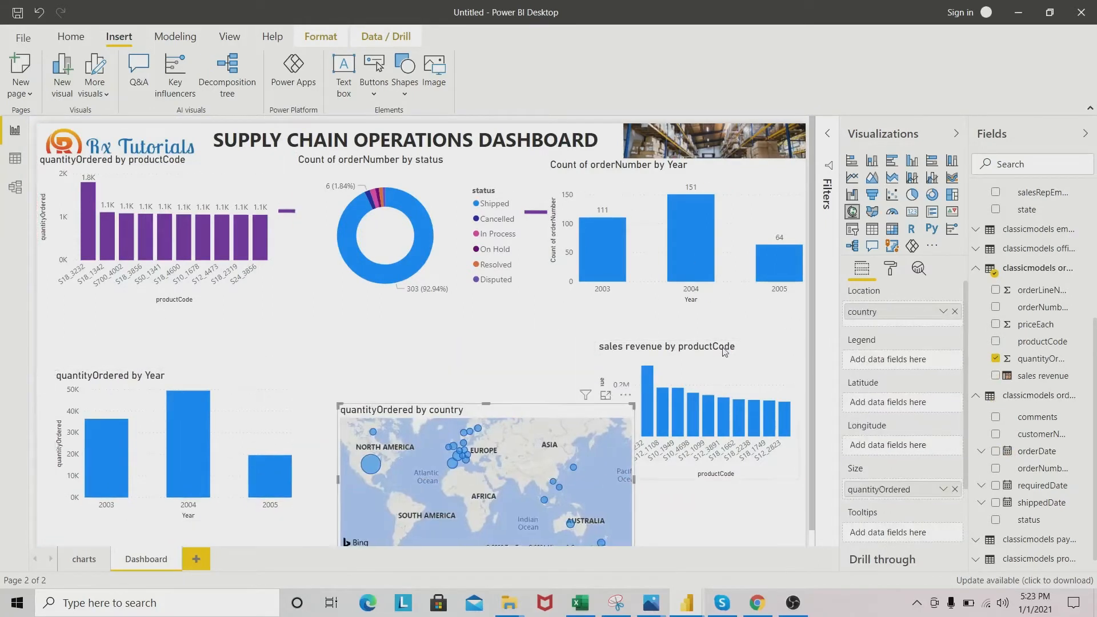
drag(759, 348, 766, 390)
Step: Move the quantityOrdered by productCode, orderNumber by status and orderNumber by Year charts down to clear the header's purple line
drag(81, 184, 178, 234)
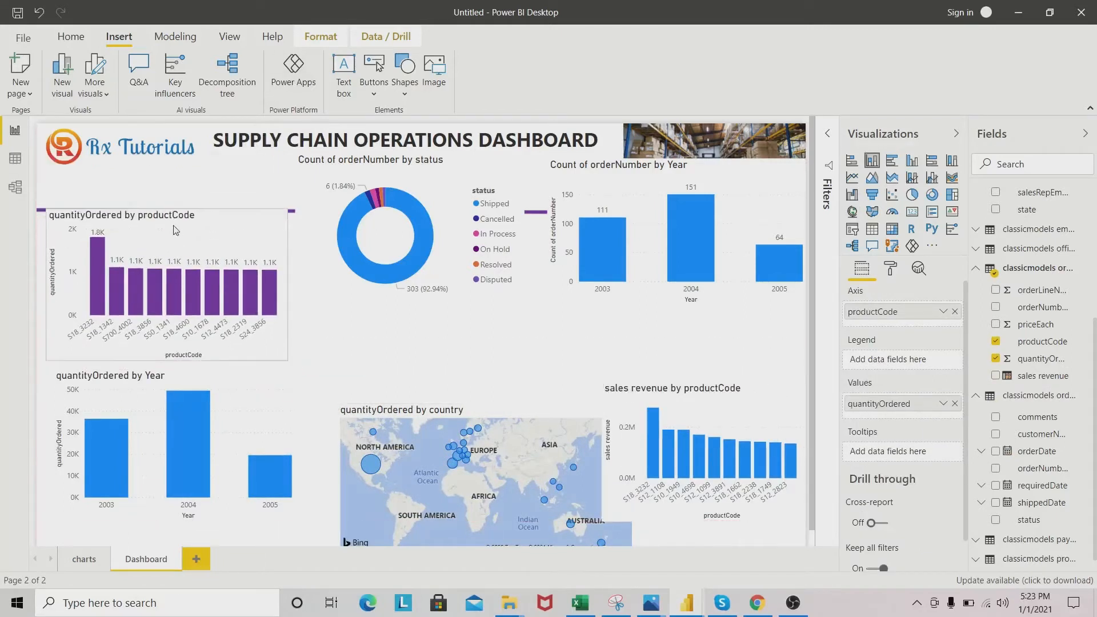
drag(443, 181, 454, 258)
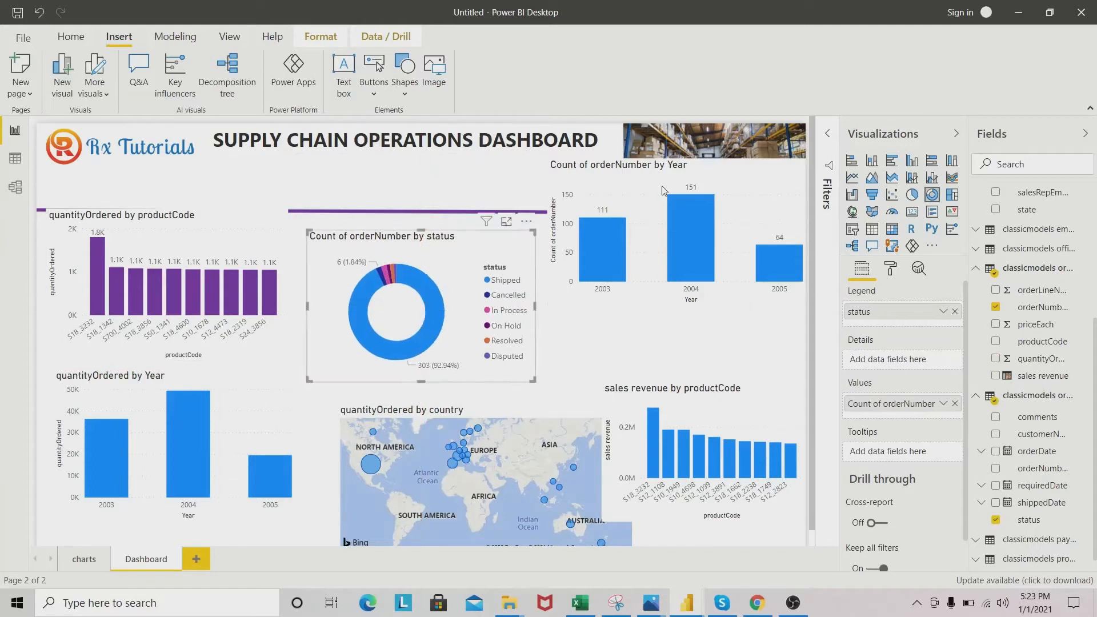
drag(724, 184, 724, 255)
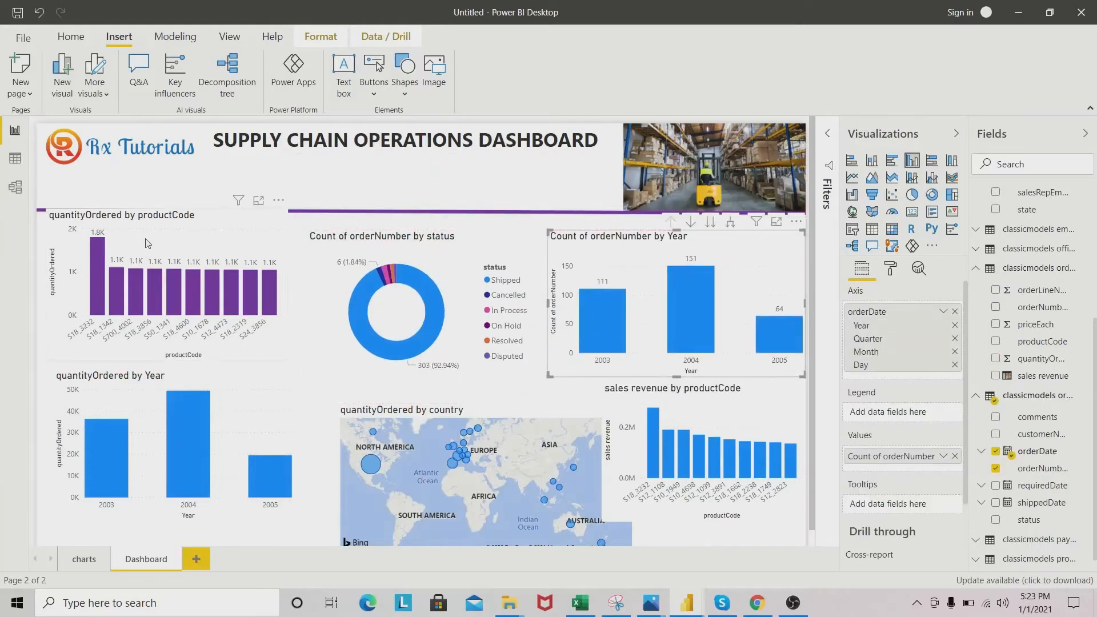
mouse_move(192, 224)
mouse_down()
mouse_move(185, 246)
mouse_move(184, 231)
mouse_up()
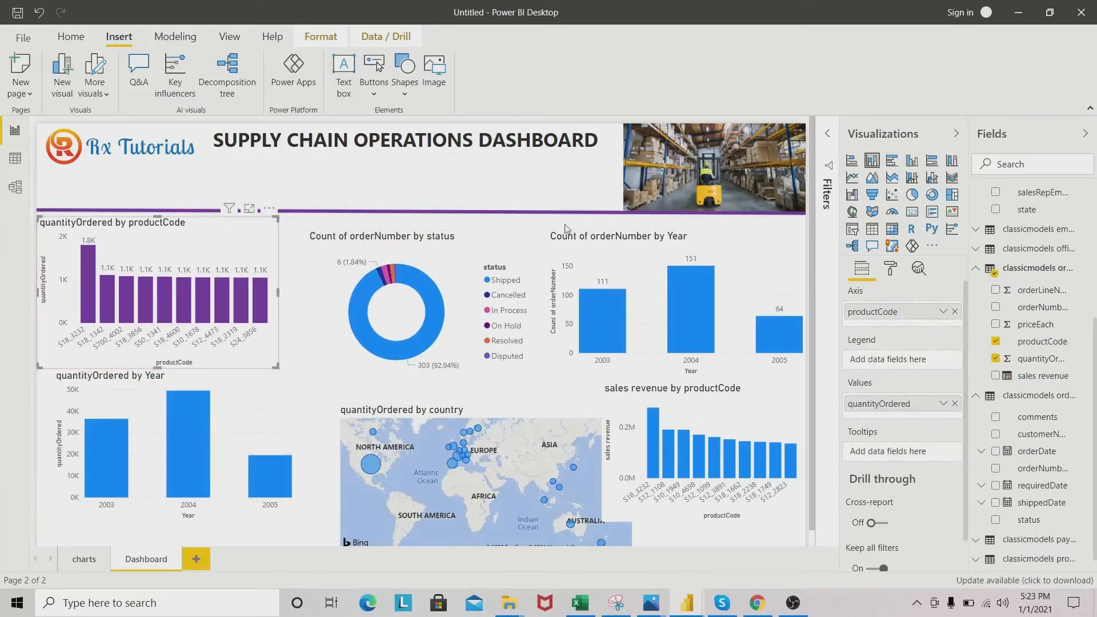
Step: Widen the orderNumber by status chart toward the productCode chart, and extend it and the orderNumber by Year chart up toward the header line
click(456, 233)
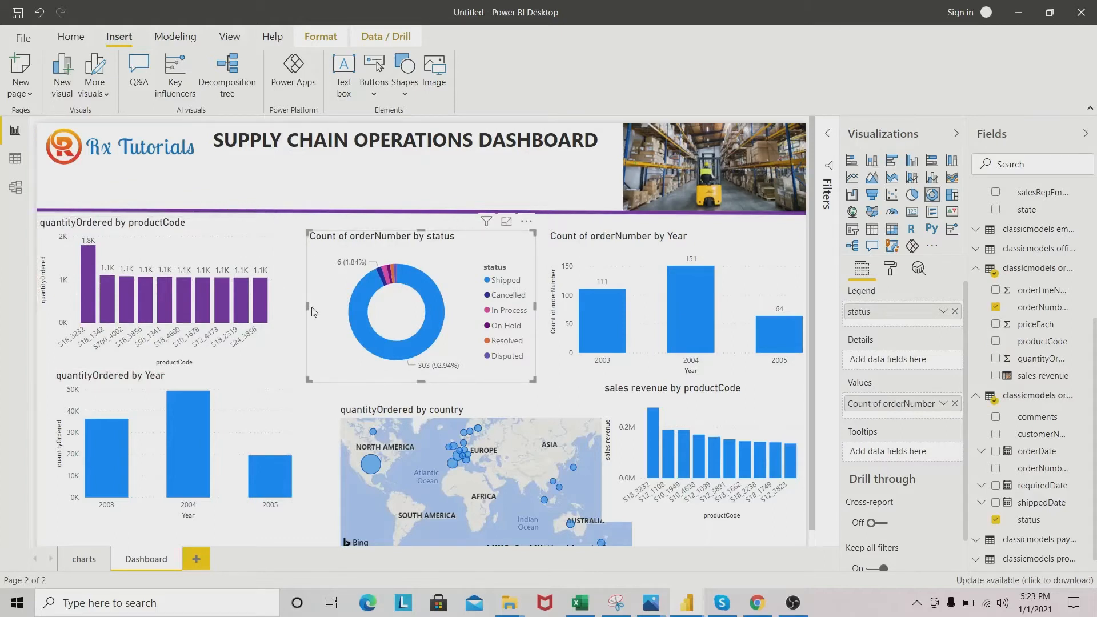
drag(307, 307, 285, 306)
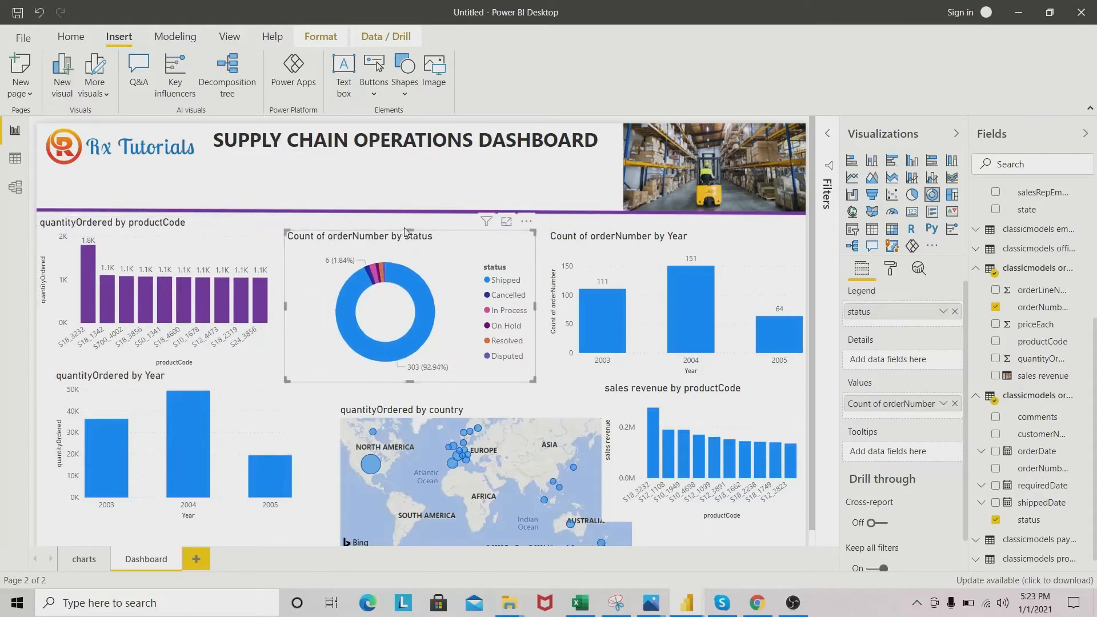
drag(410, 229, 411, 222)
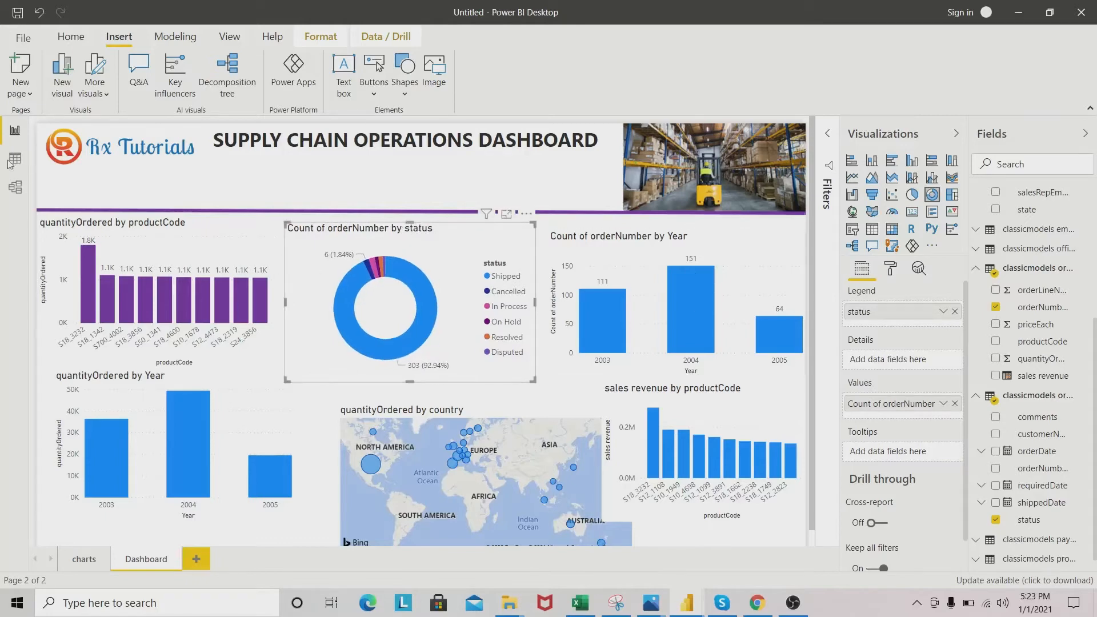
click(616, 239)
drag(677, 231, 677, 217)
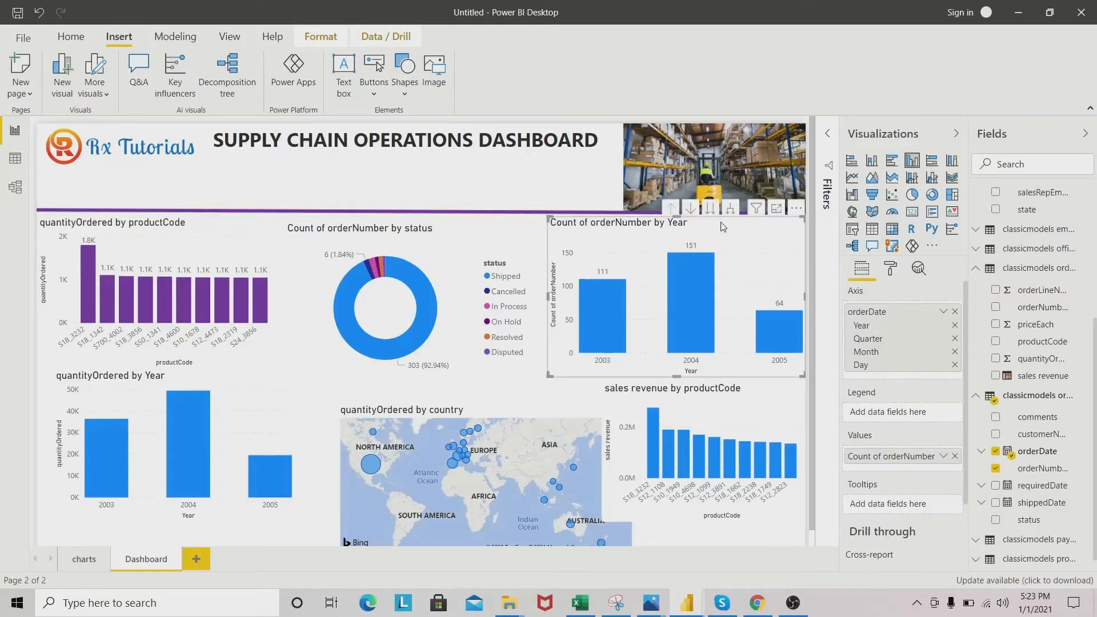
Step: Set the default data color of the Count of orderNumber by Year chart to the recently used purple
click(891, 270)
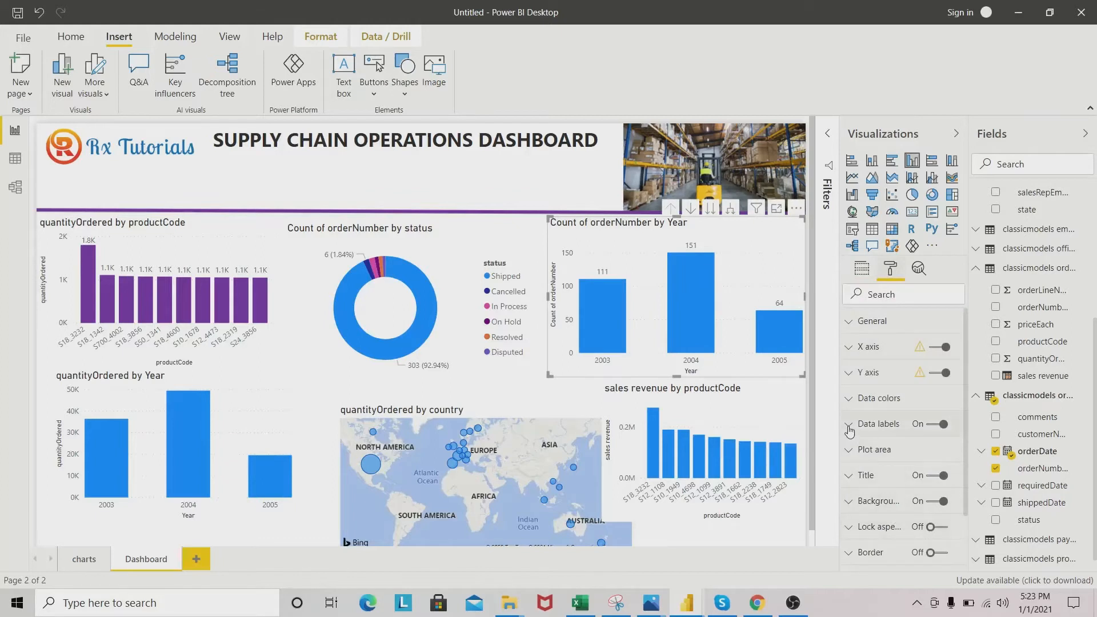
click(851, 399)
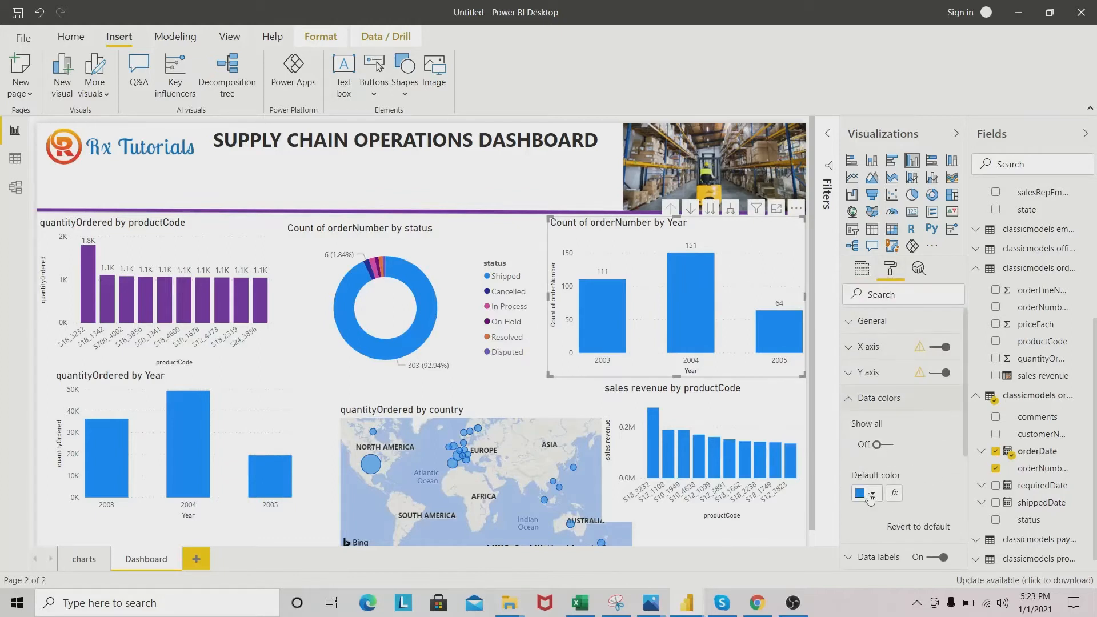
click(871, 495)
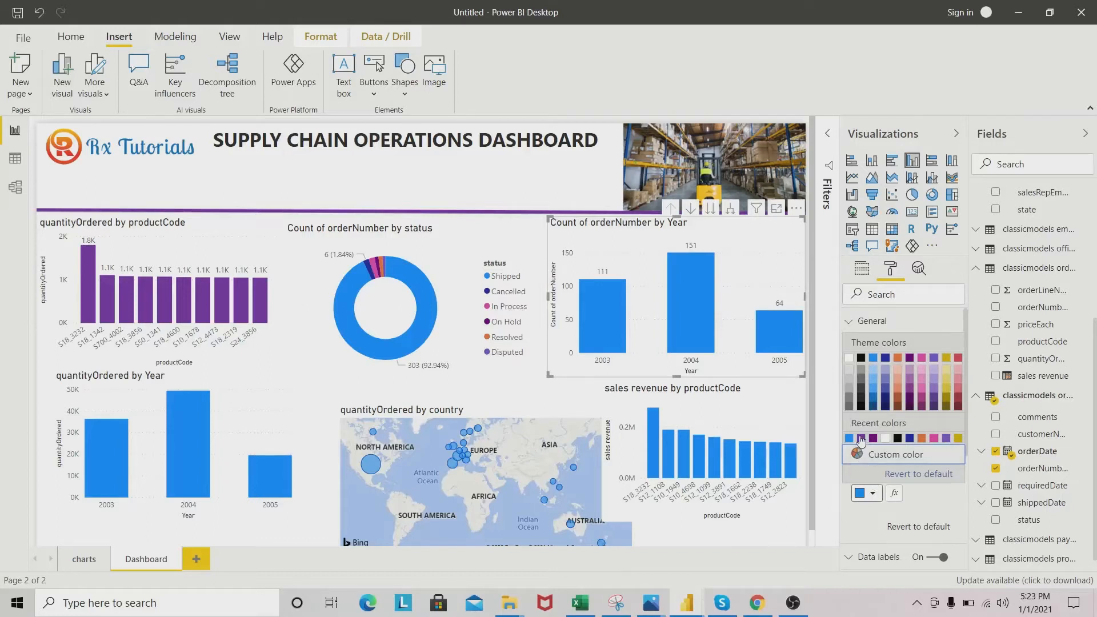
click(860, 439)
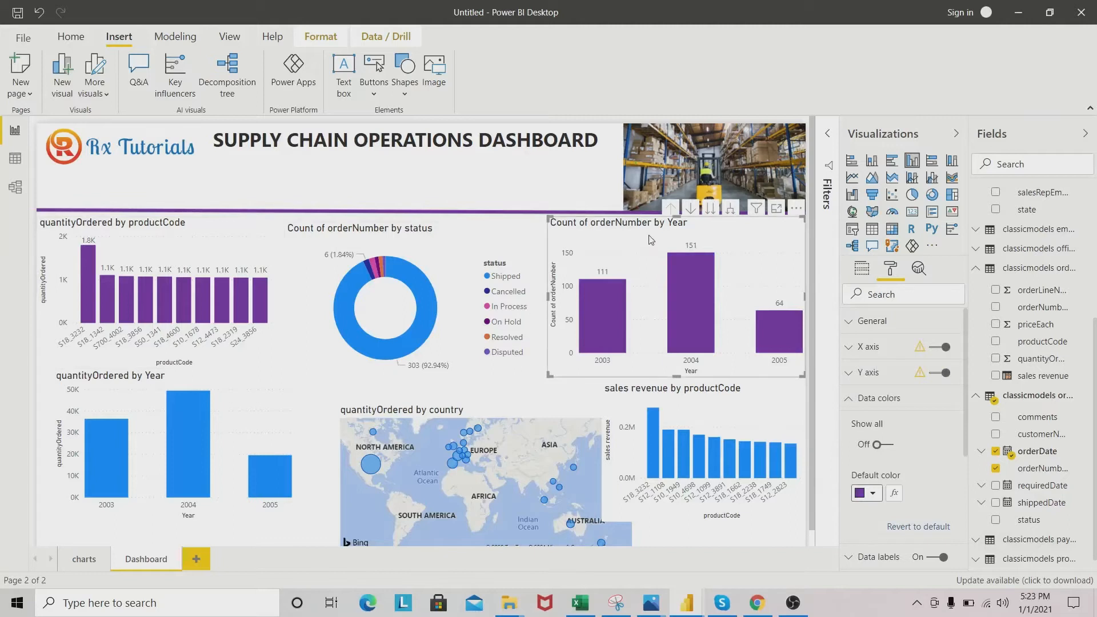
Step: Apply the purple chart's formatting to quantityOrdered by Year and sales revenue by productCode with the Format painter
click(320, 36)
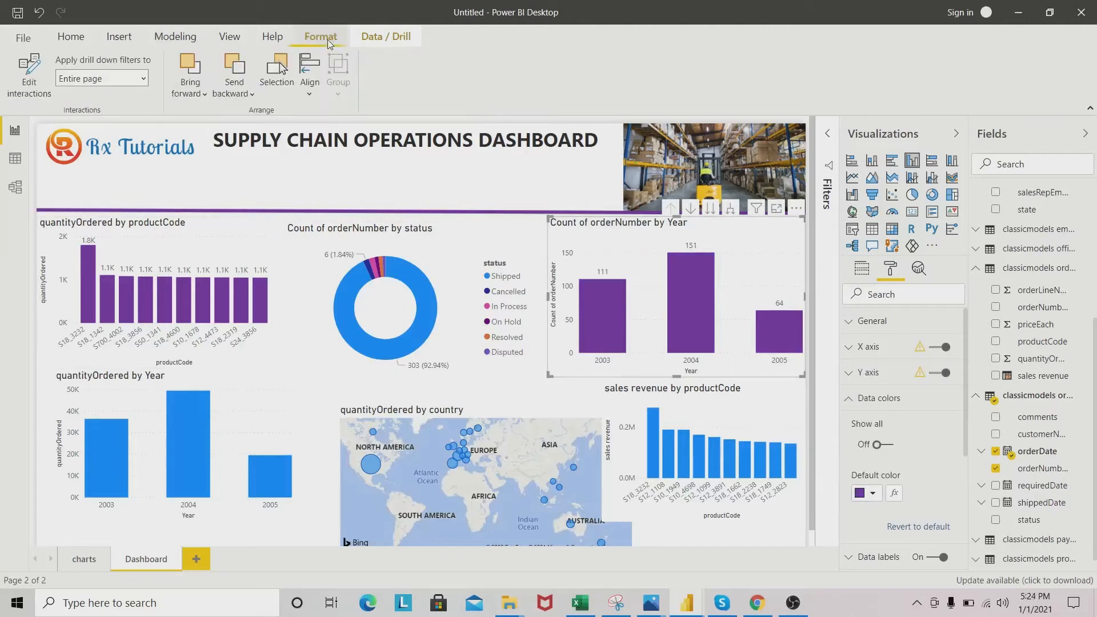
click(70, 36)
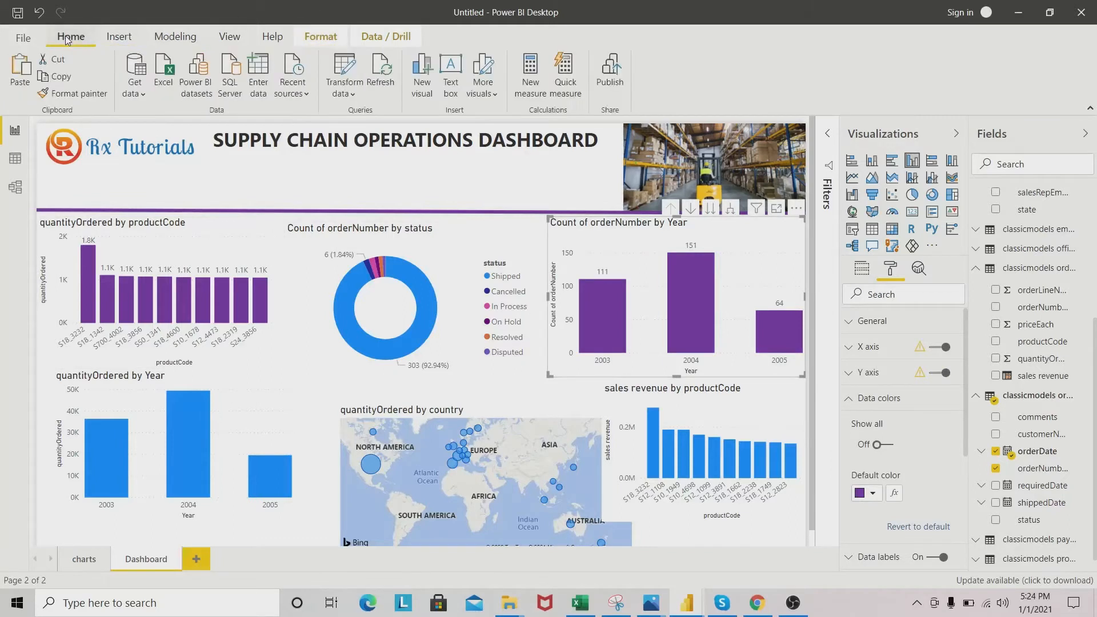
click(72, 94)
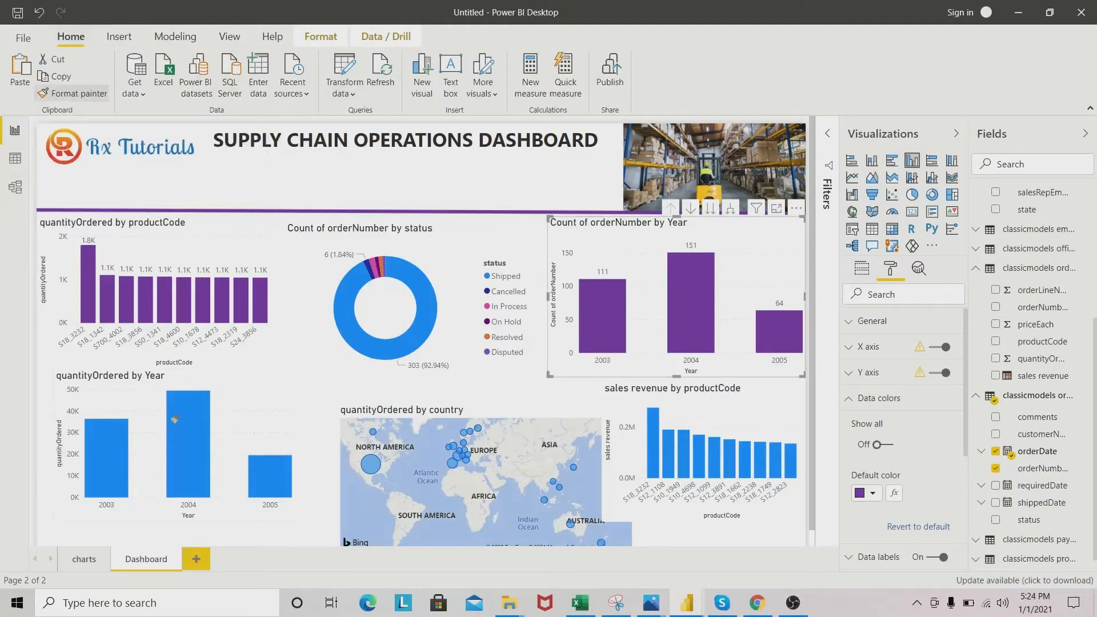
click(237, 383)
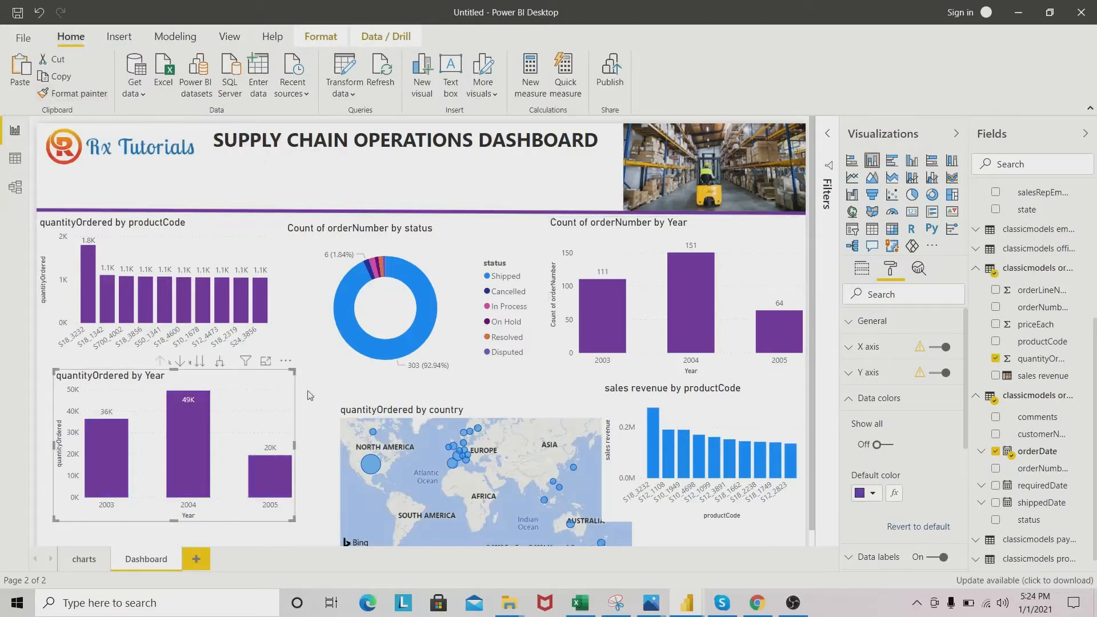
click(92, 95)
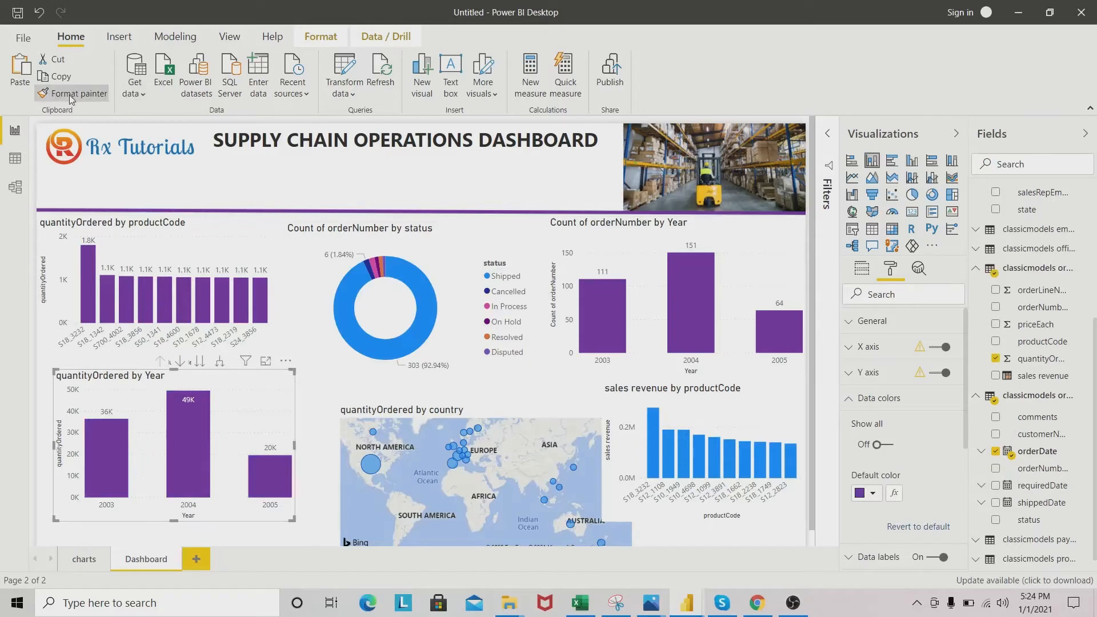
click(761, 419)
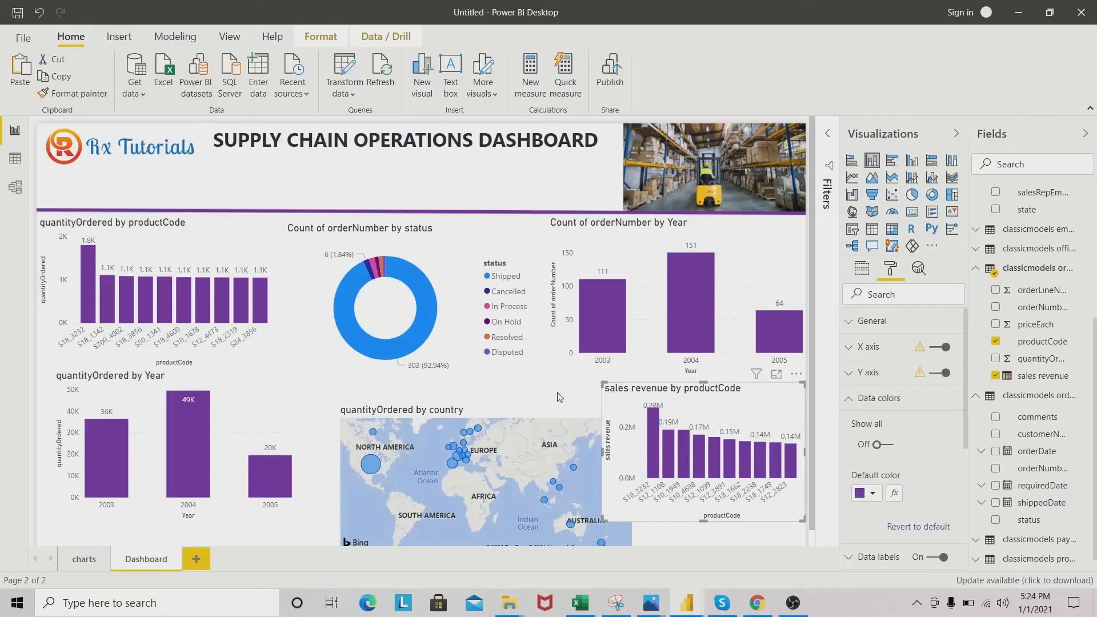
Step: Copy the sales revenue chart's formatting to the quantityOrdered by country map, and move the map between the two lower bar charts
click(536, 417)
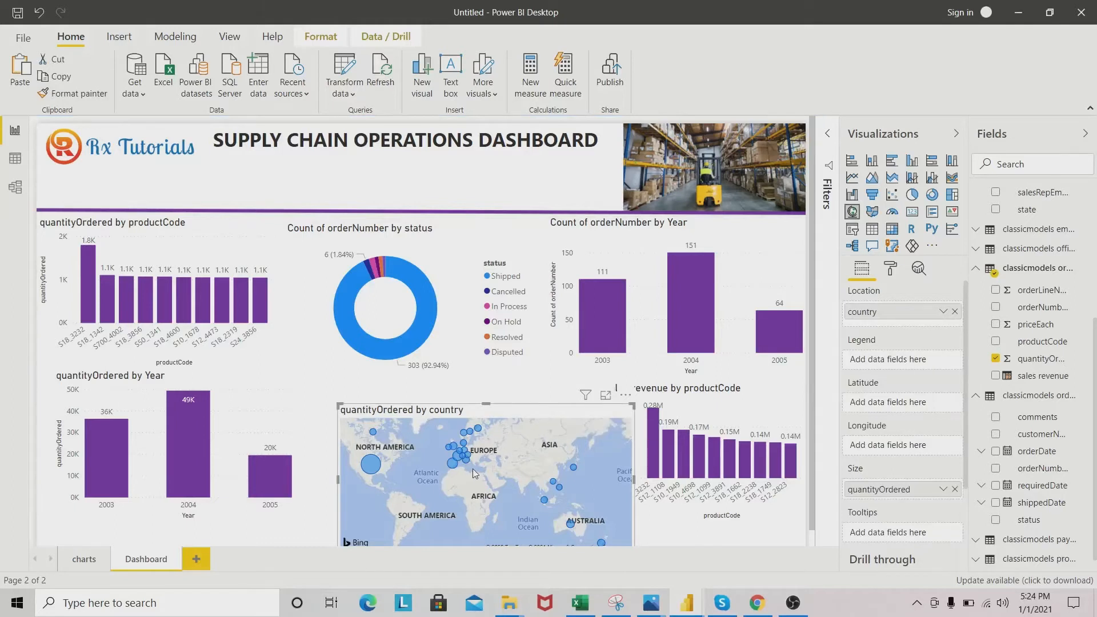
click(738, 398)
click(74, 94)
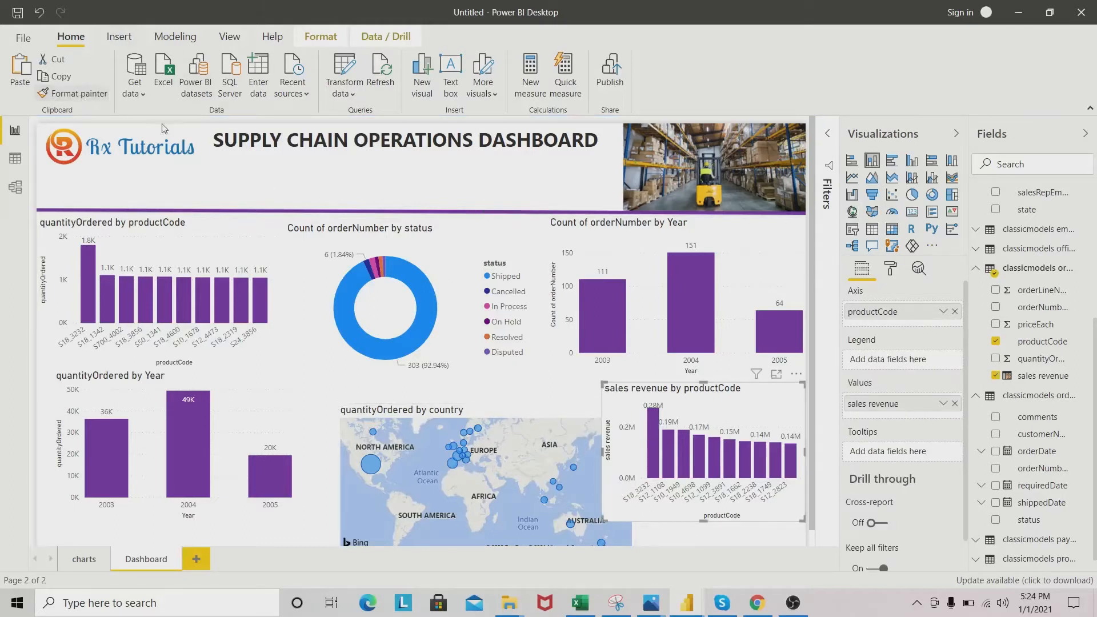
click(529, 428)
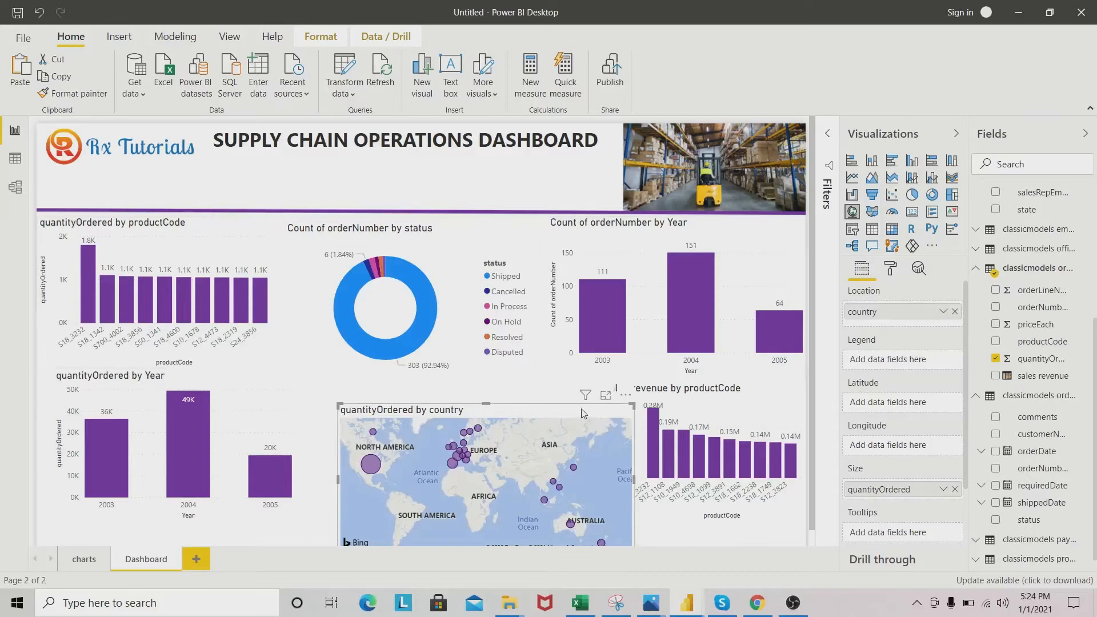
drag(580, 413, 534, 395)
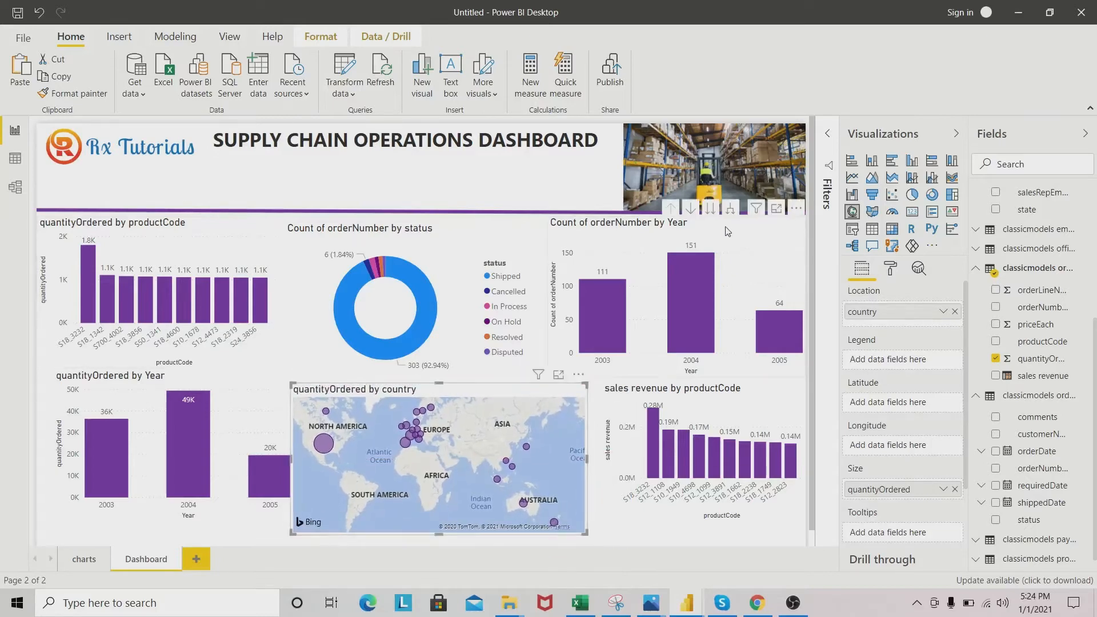
Step: Reduce the height of the Count of orderNumber by status chart, widen it slightly and align its top with the neighbouring charts
click(457, 244)
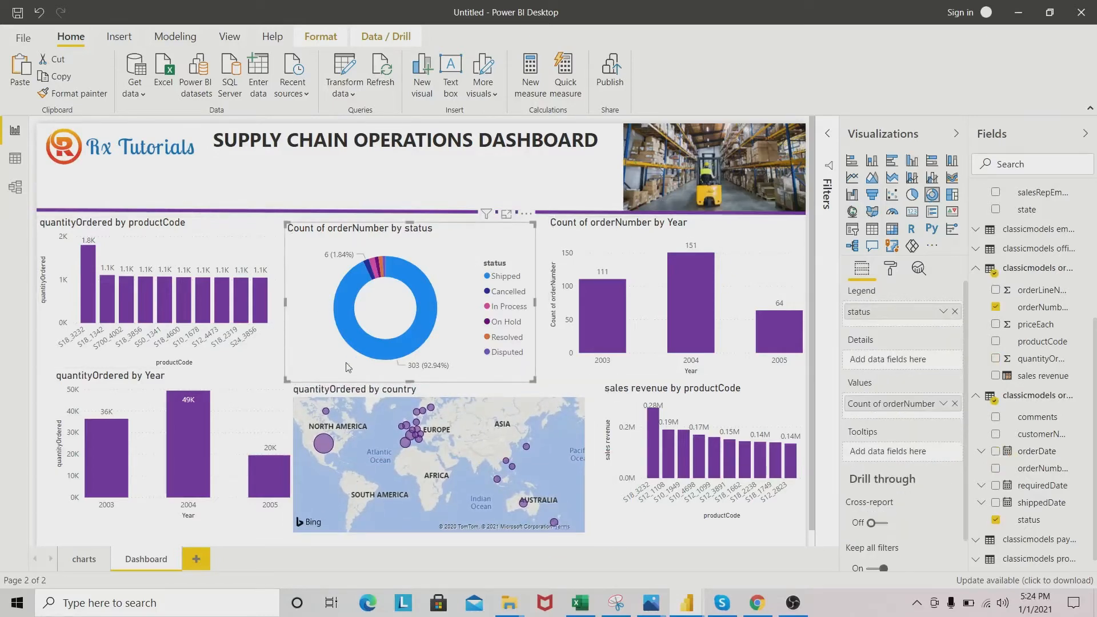
drag(285, 380, 273, 366)
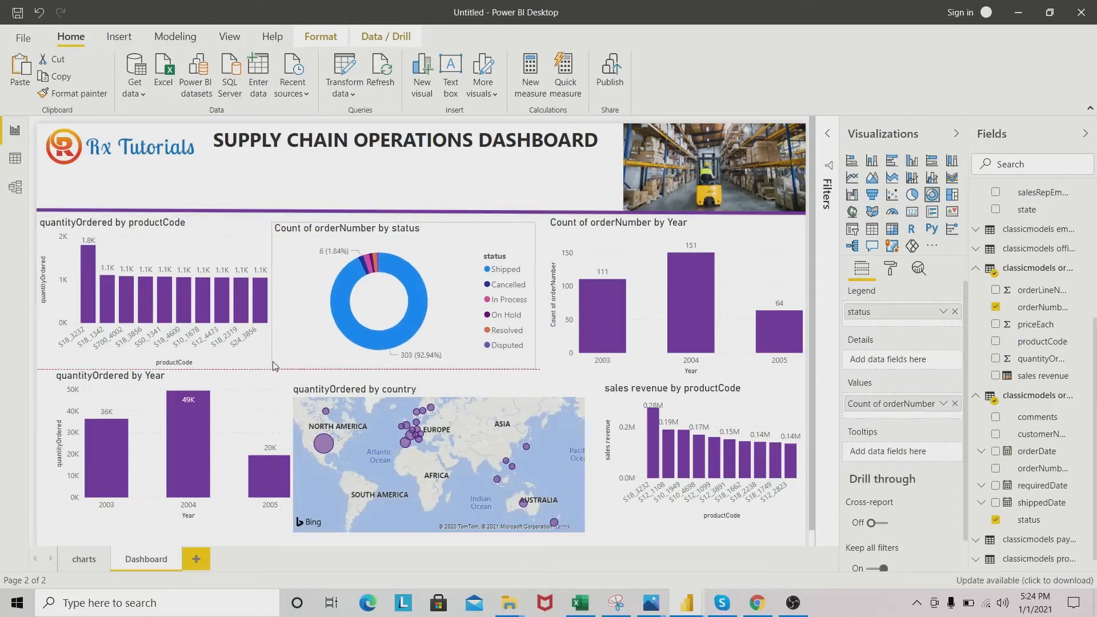
drag(272, 366, 271, 365)
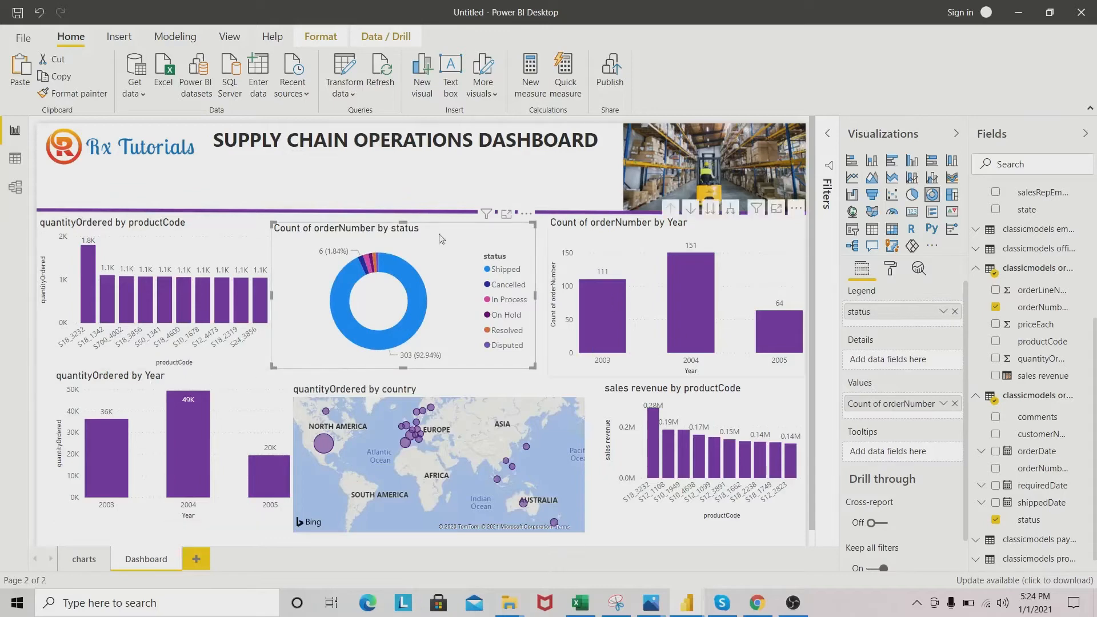
drag(439, 229, 443, 227)
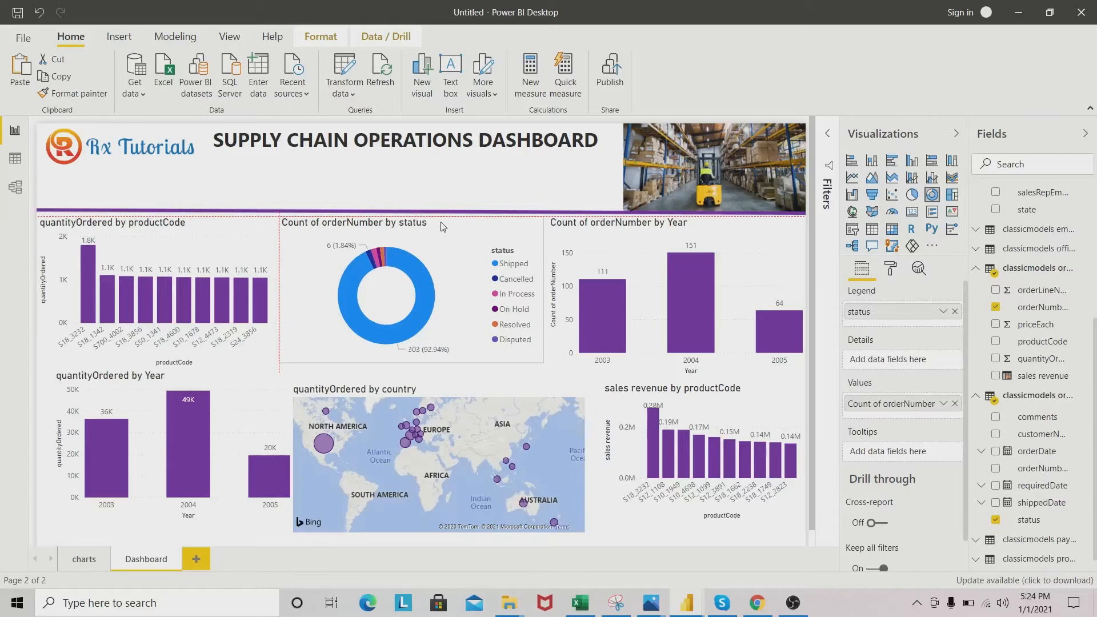
drag(441, 223, 441, 223)
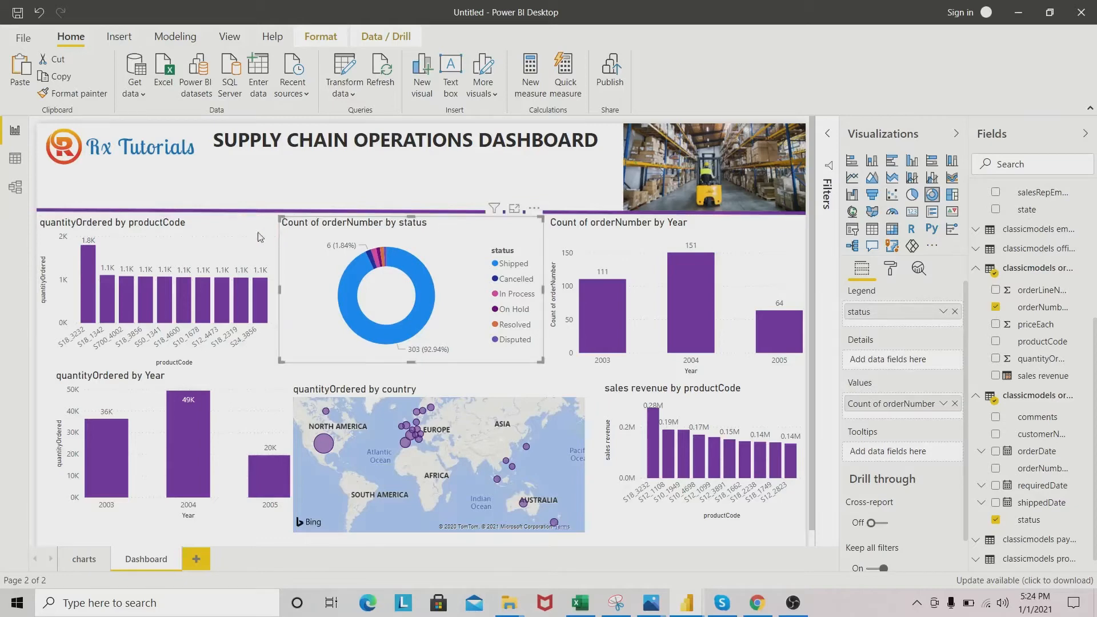
Step: Align the tops of the quantityOrdered by productCode and Count of orderNumber by status charts
click(229, 225)
click(453, 225)
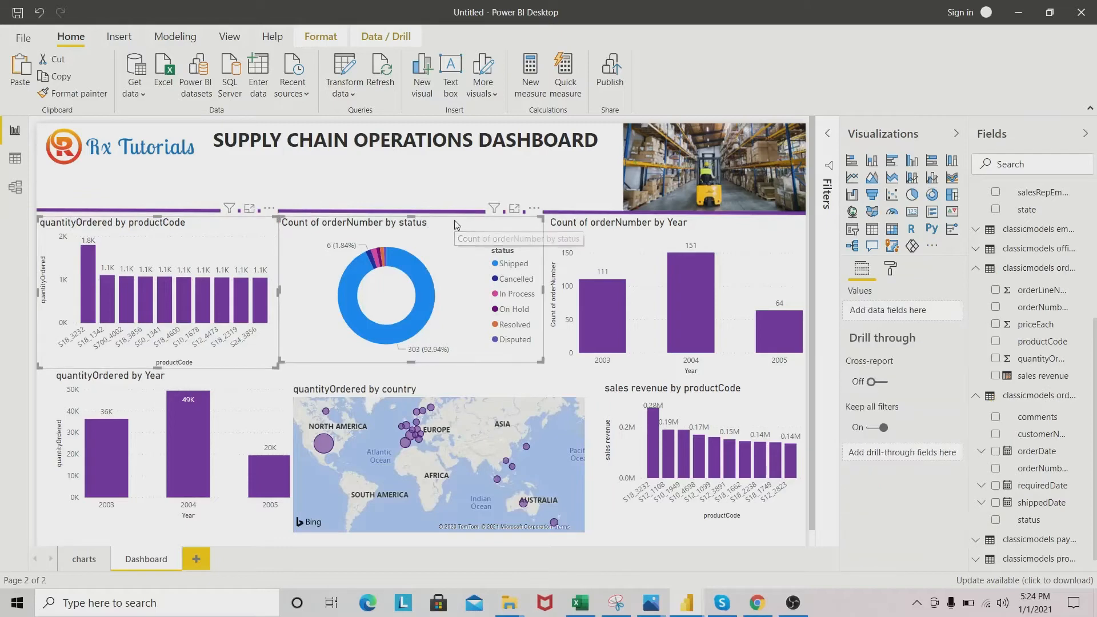
click(321, 36)
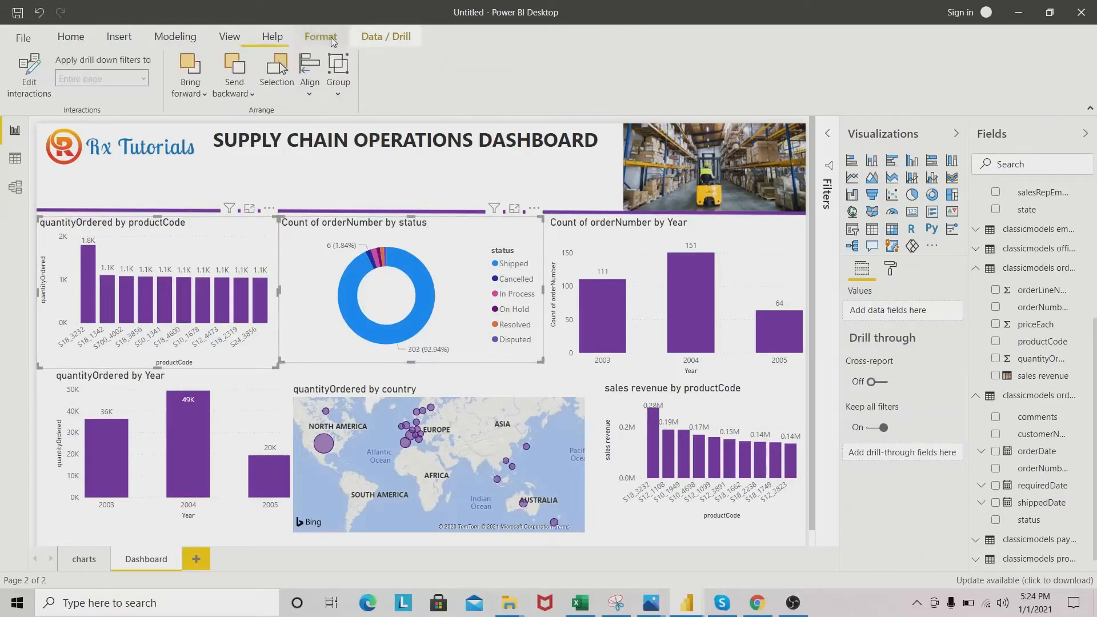
click(310, 95)
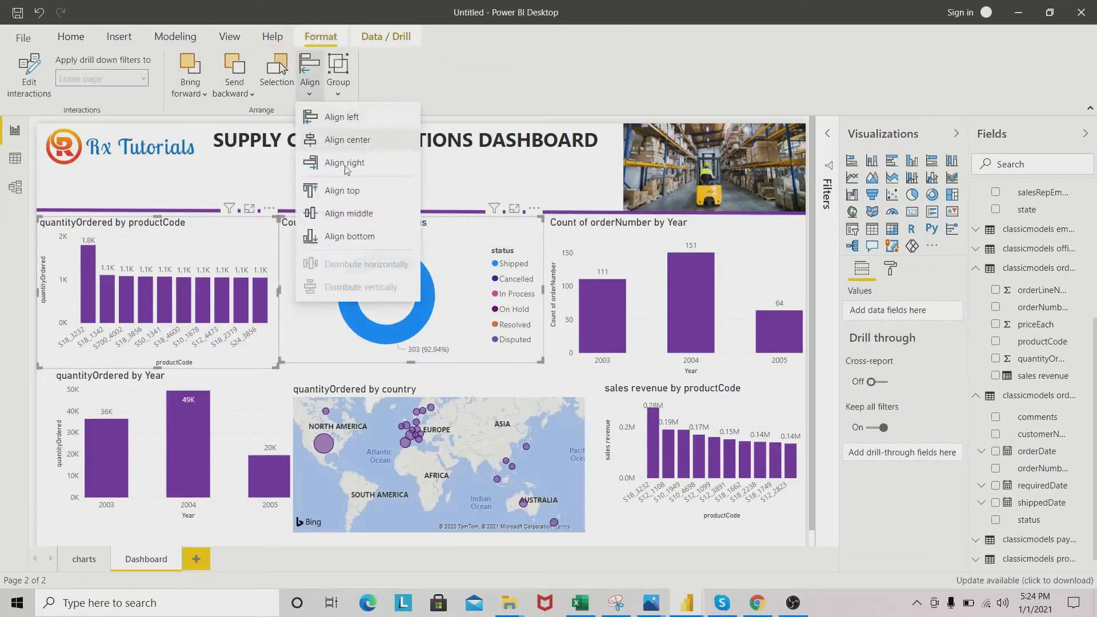
click(348, 192)
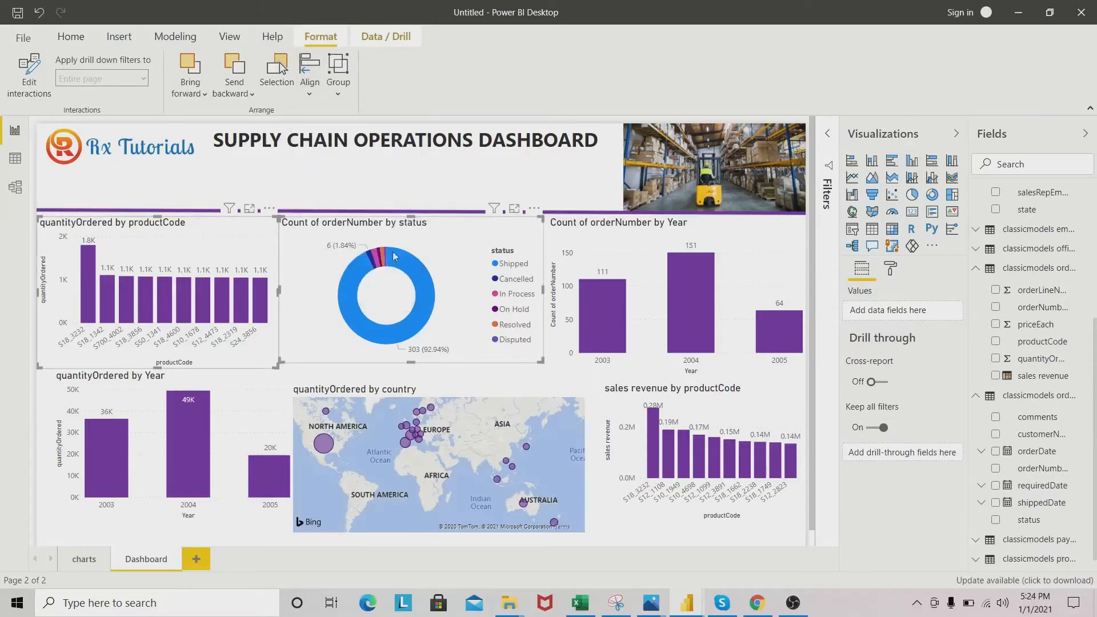
Step: Reduce the height of the Count of orderNumber by Year chart so its lower edge lines up with the quantityOrdered by productCode chart
click(728, 227)
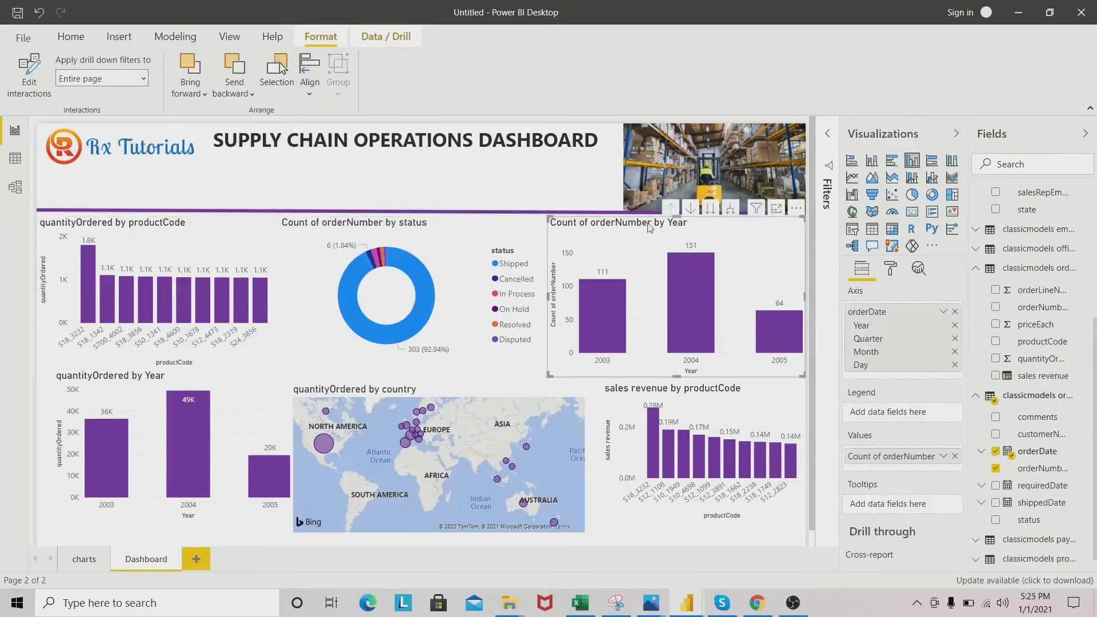
drag(676, 377, 680, 372)
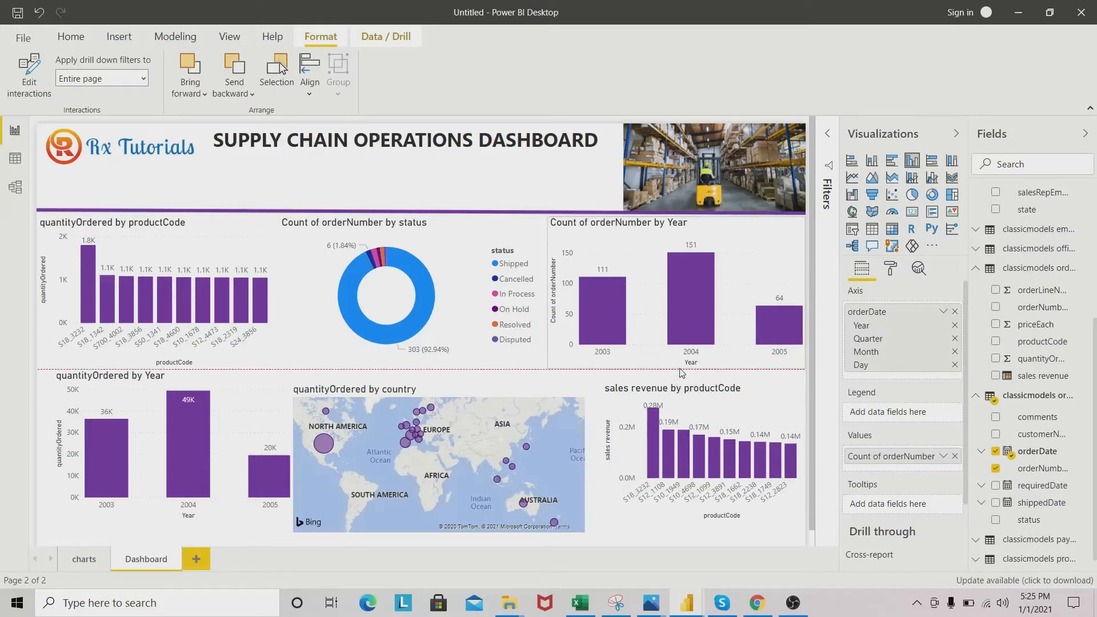
drag(680, 372, 681, 371)
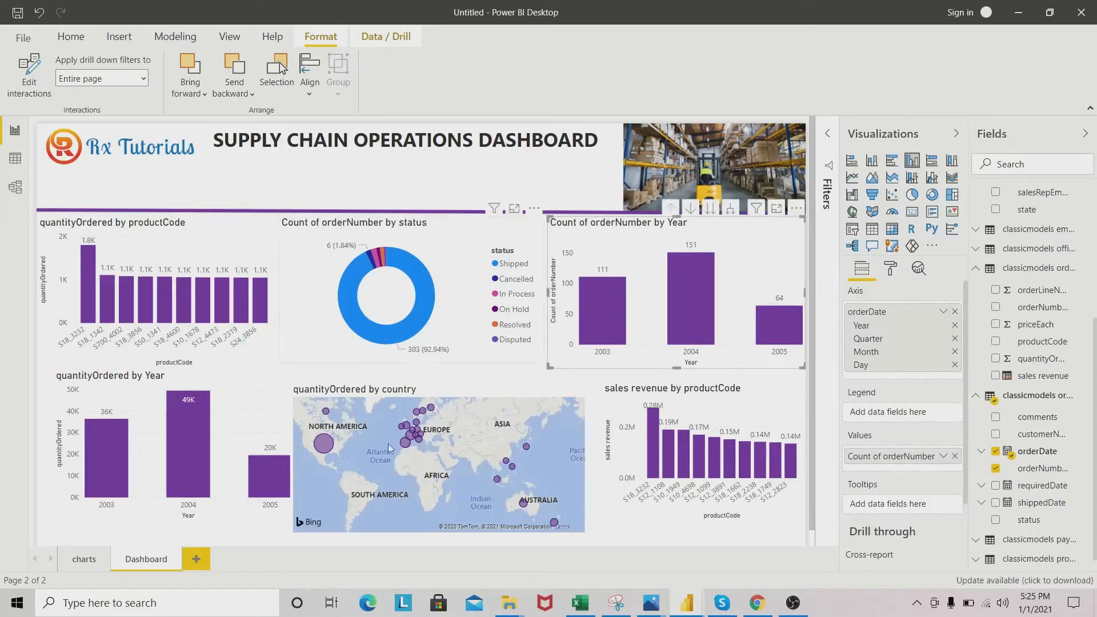
Step: Extend the quantityOrdered by Year chart downward and narrow it slightly so it no longer overlaps the map
click(148, 445)
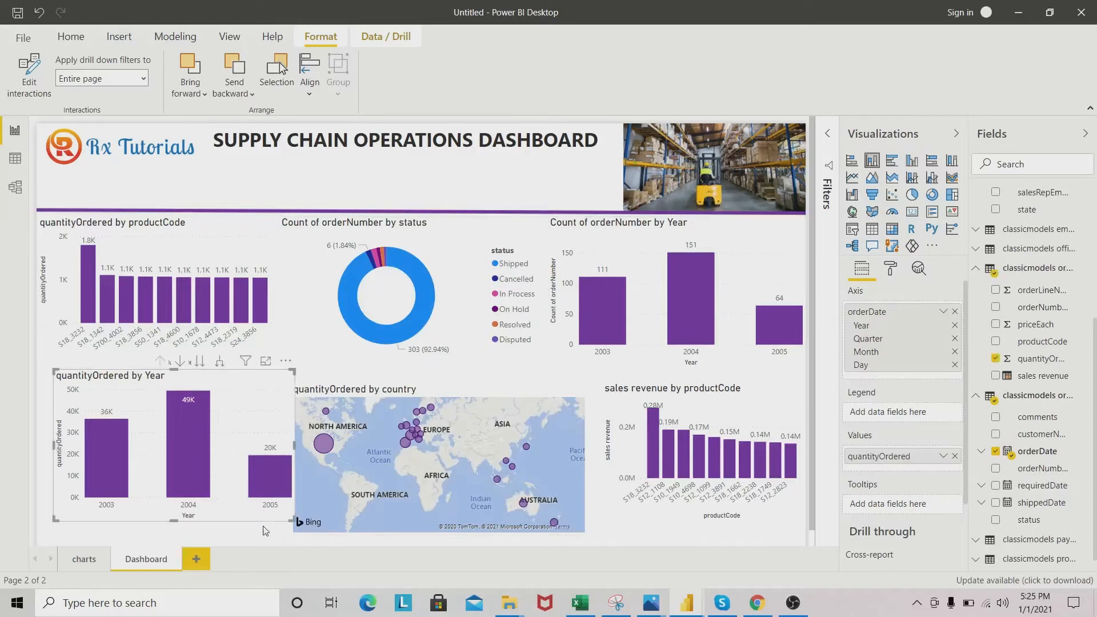
drag(170, 520, 185, 537)
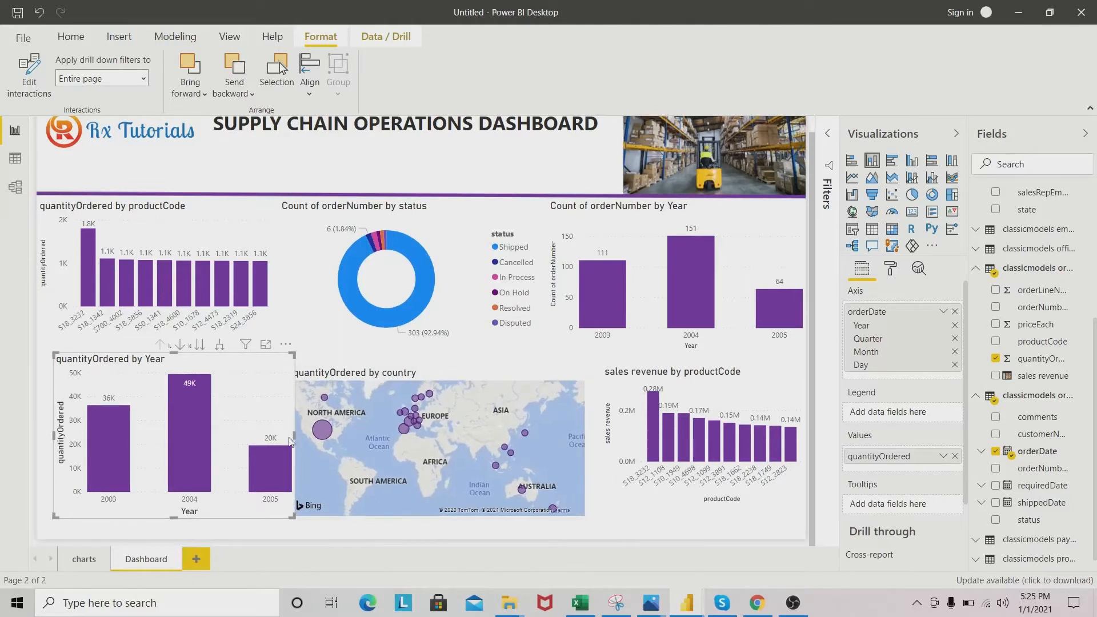
drag(293, 434, 289, 443)
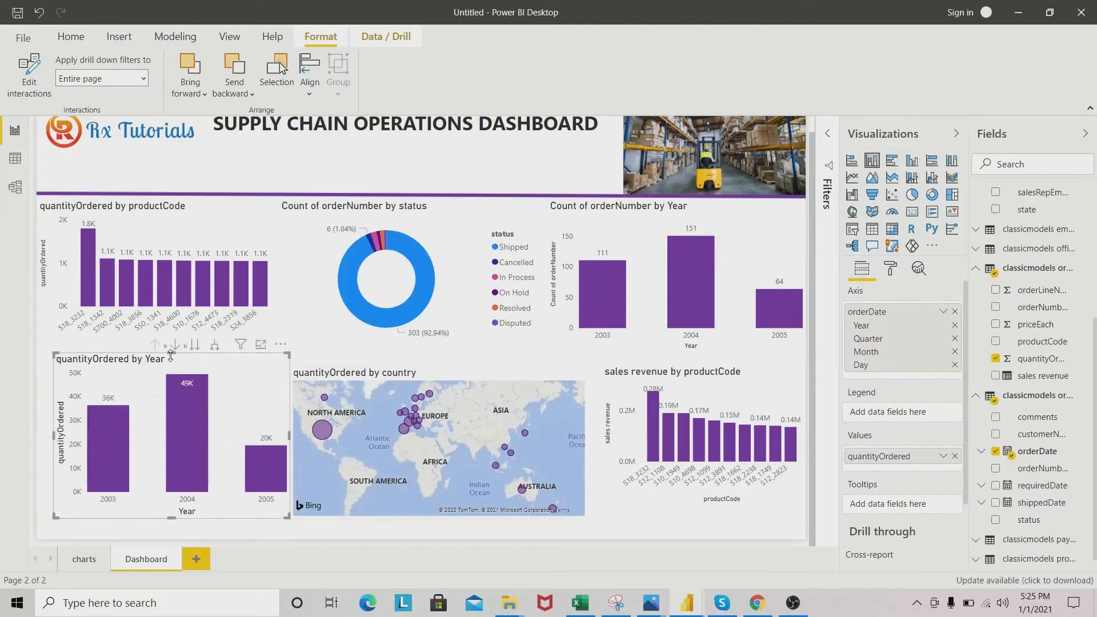
drag(170, 356, 176, 358)
Step: Raise the map's upper edge slightly and enlarge the sales revenue by productCode chart until it meets the map and matches its lower edge
click(456, 368)
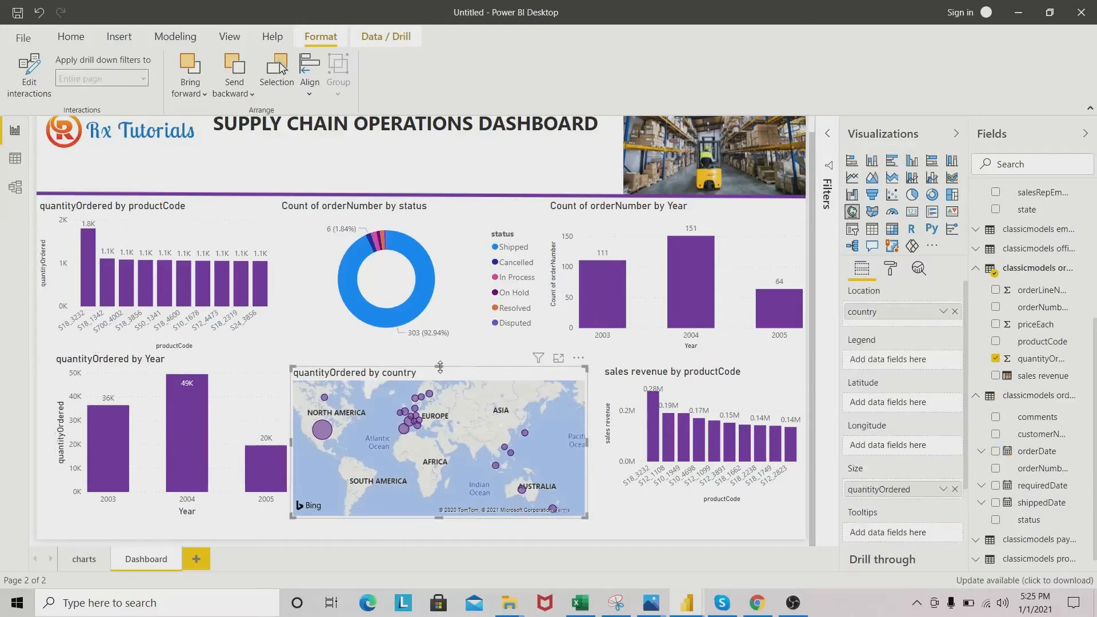
drag(439, 367, 439, 365)
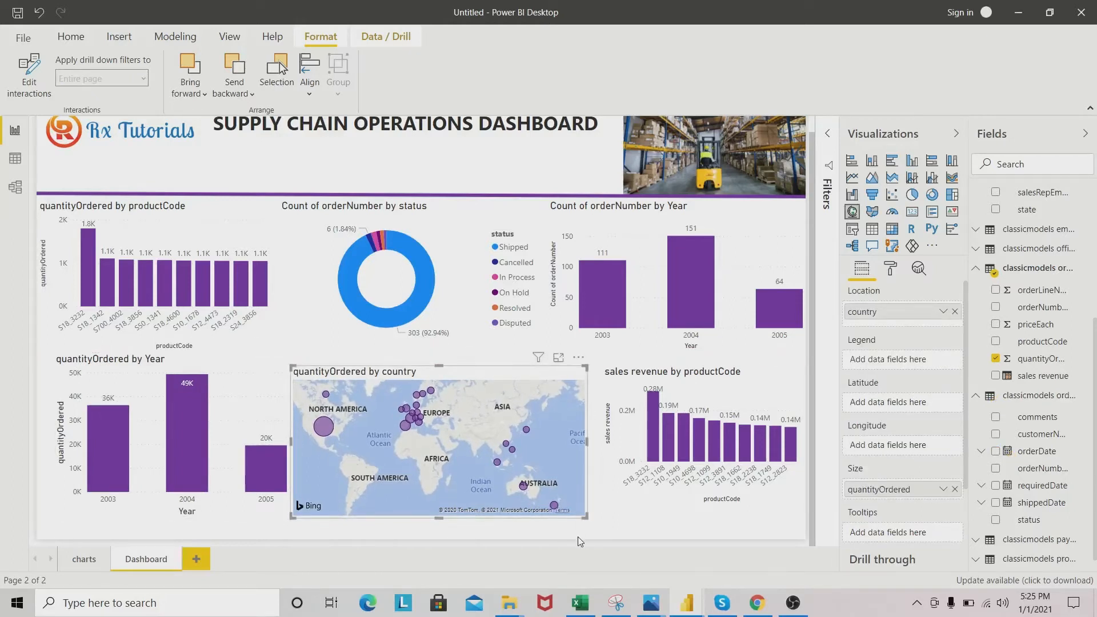
click(676, 529)
click(771, 372)
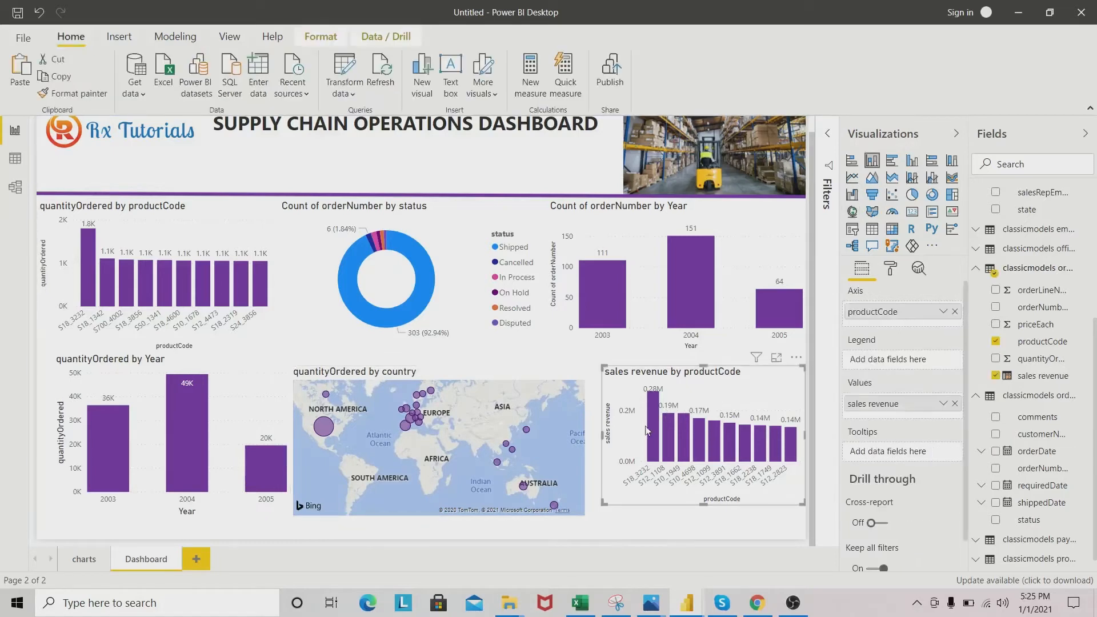
drag(601, 503, 584, 518)
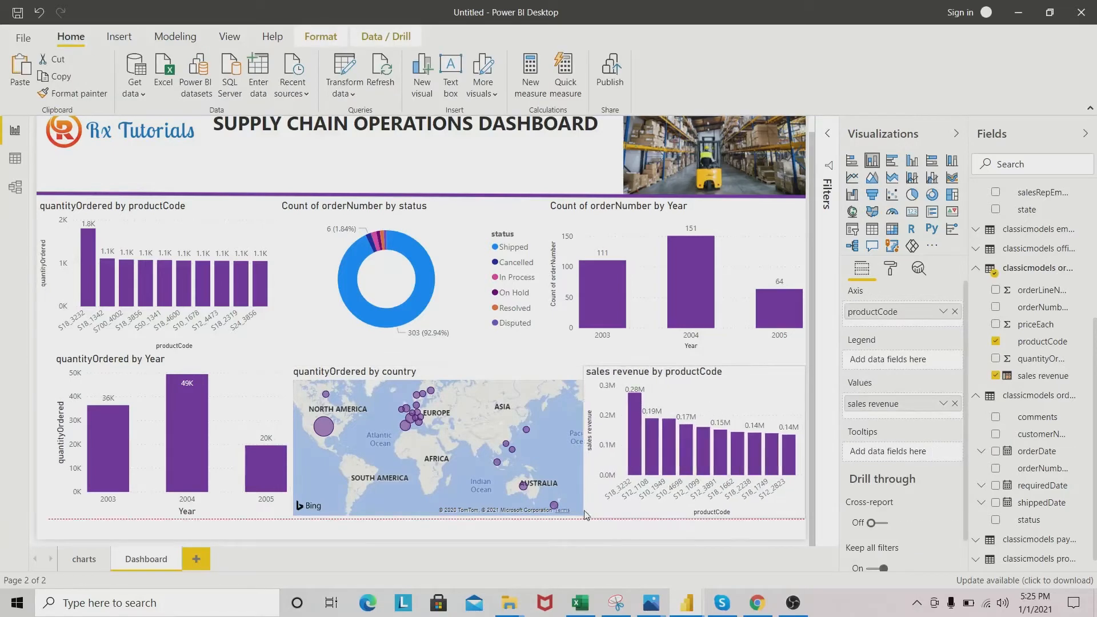
click(499, 539)
scroll(776, 121, up, 1)
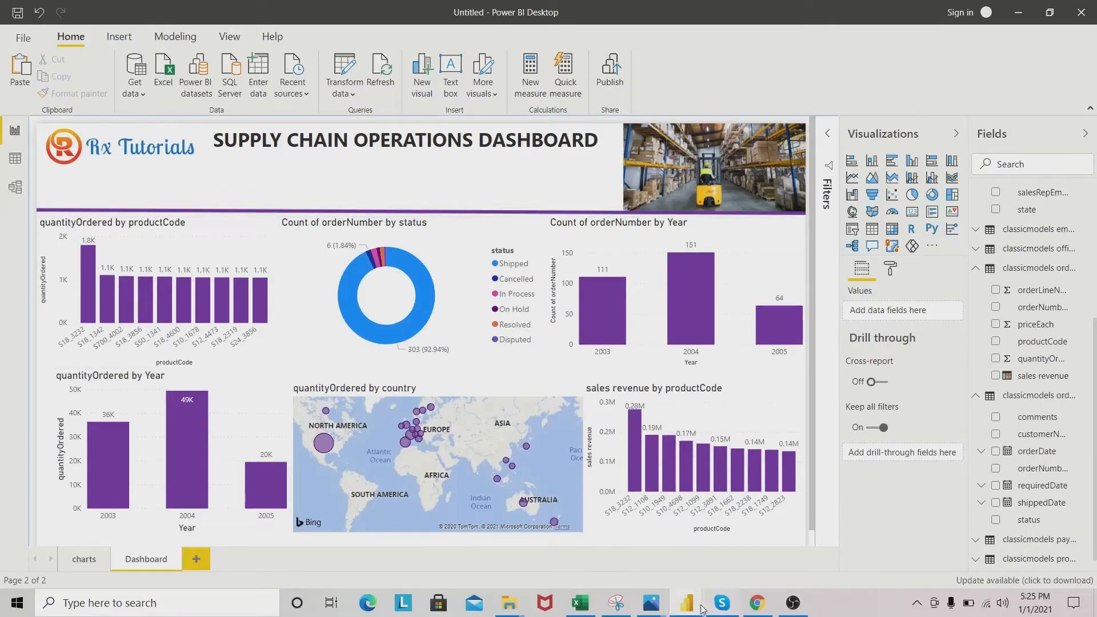
Step: Switch to the Supply chain operations Dashboard report to examine its Overview layout, and return to the untitled report
mouse_move(686, 602)
mouse_move(615, 547)
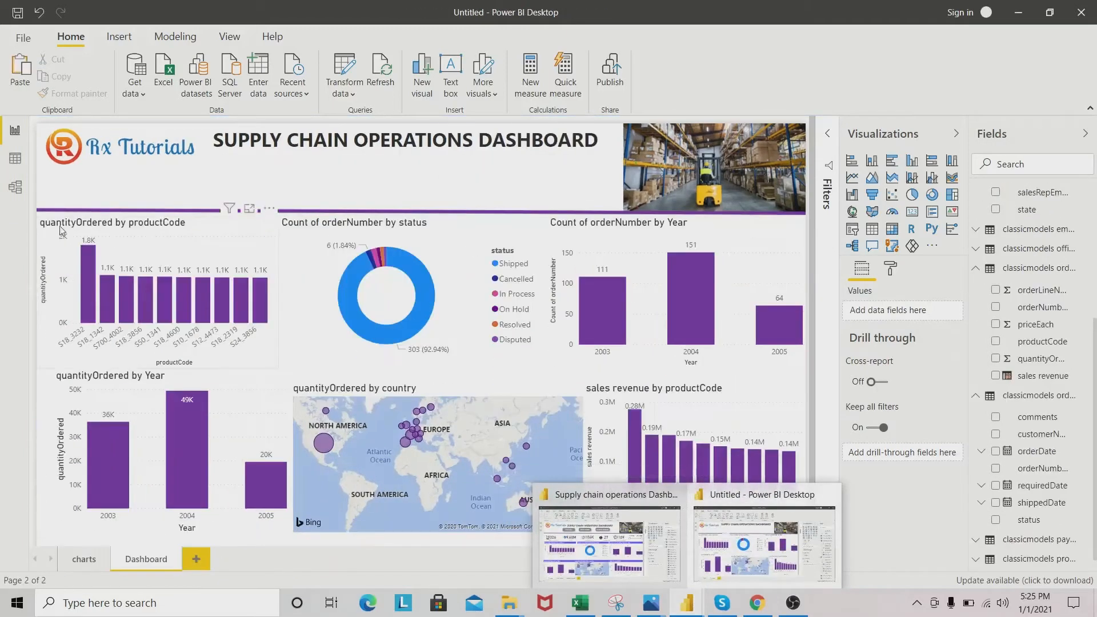
click(574, 542)
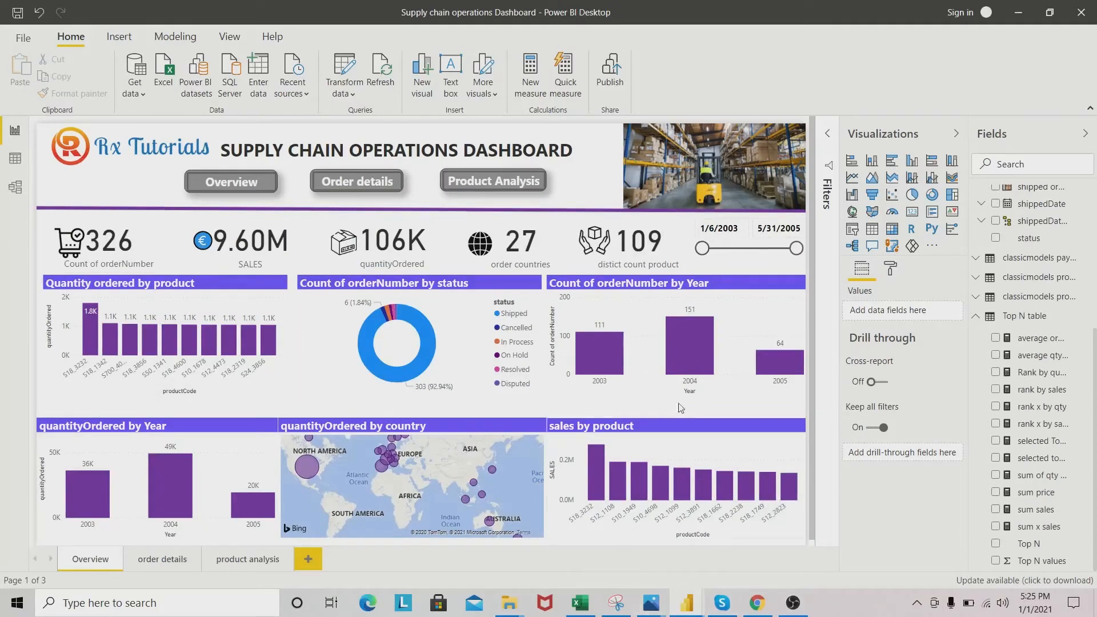
mouse_move(685, 610)
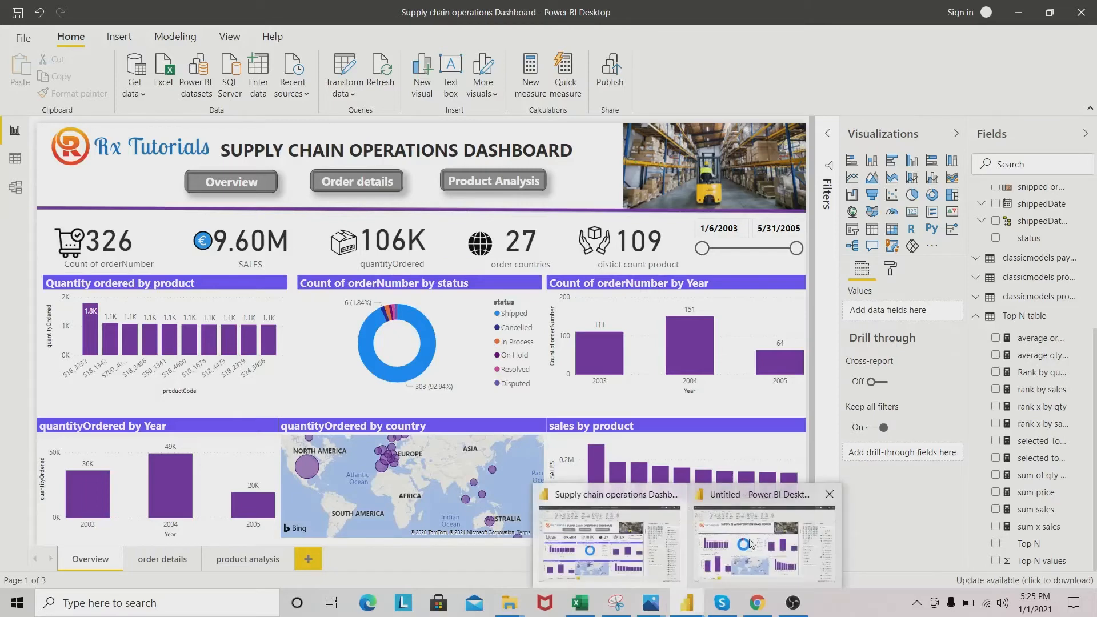
click(743, 525)
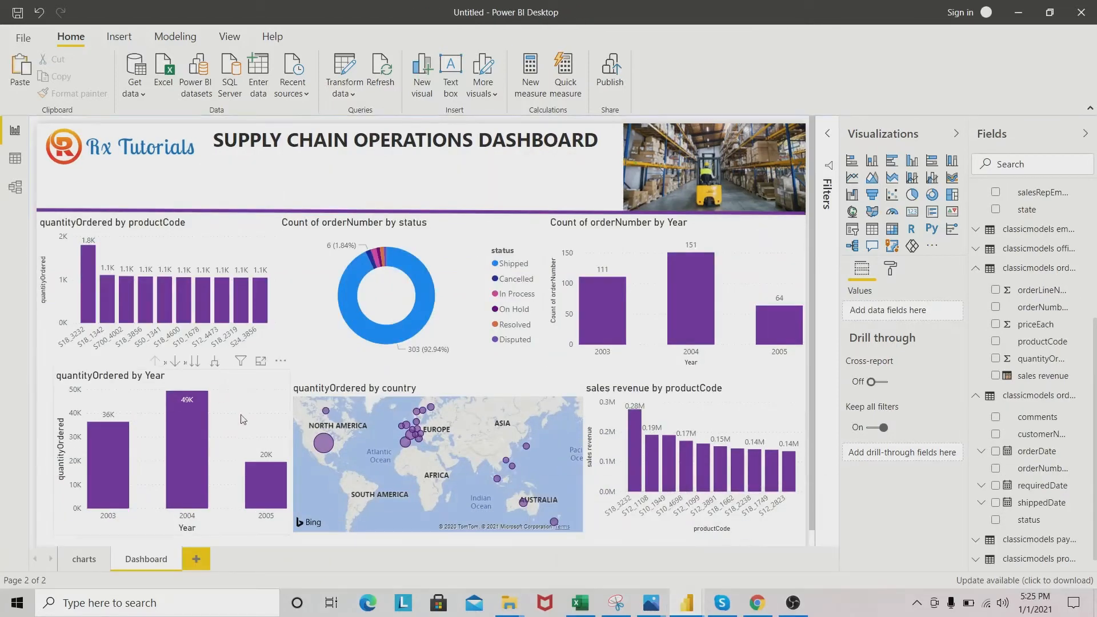
Step: Move the quantityOrdered by Year, map and three upper-row charts down to leave an empty strip beneath the header line
drag(247, 421, 259, 443)
drag(508, 429, 522, 451)
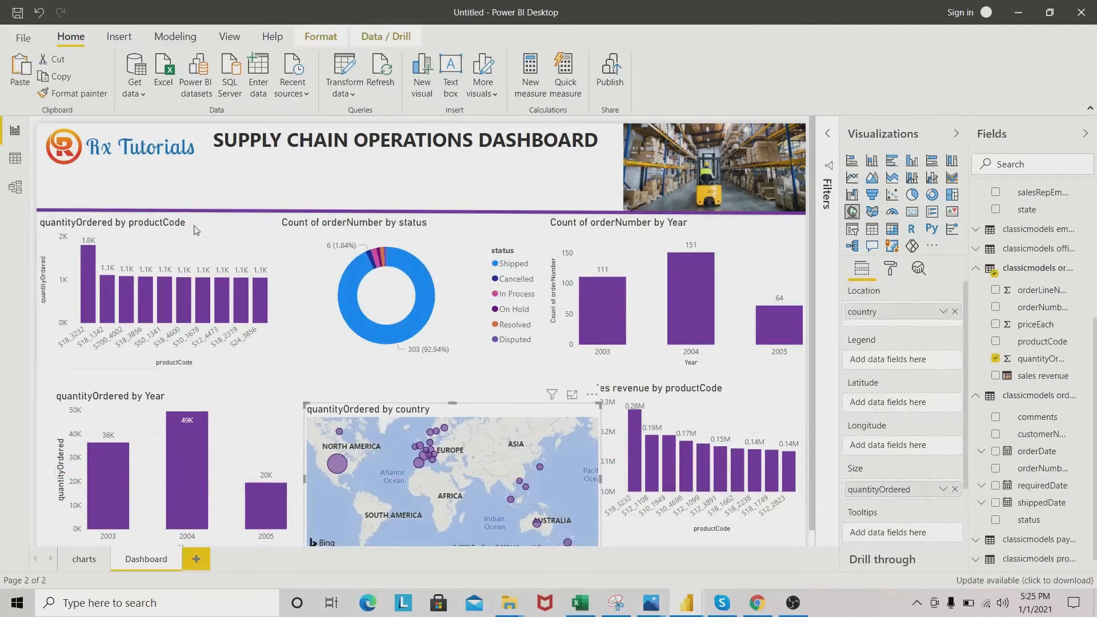
drag(204, 255, 204, 303)
drag(467, 228, 469, 268)
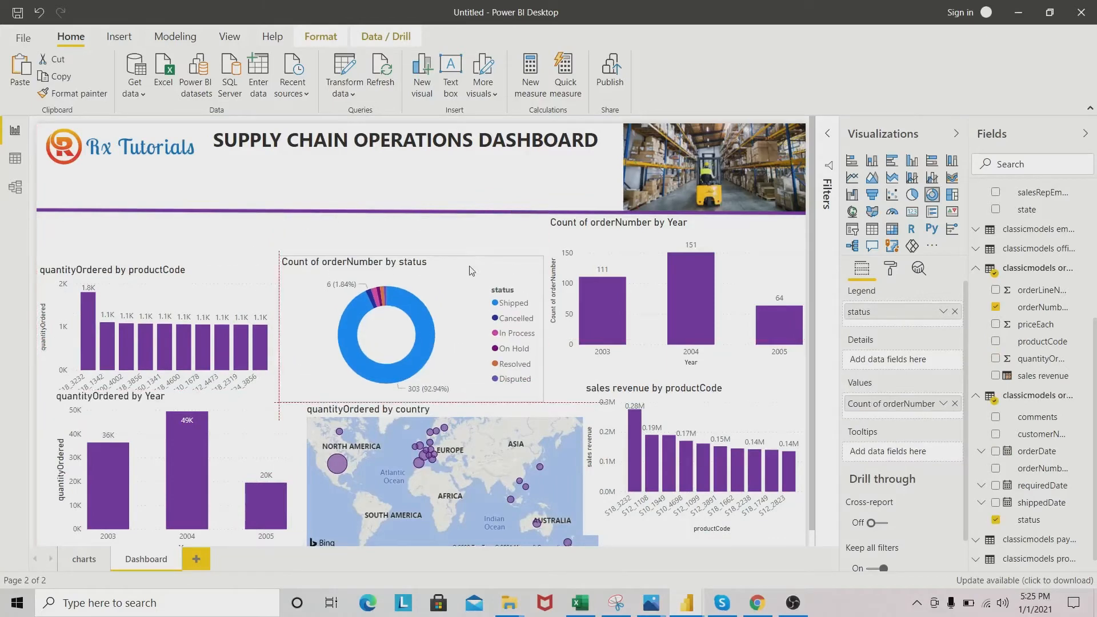
click(309, 230)
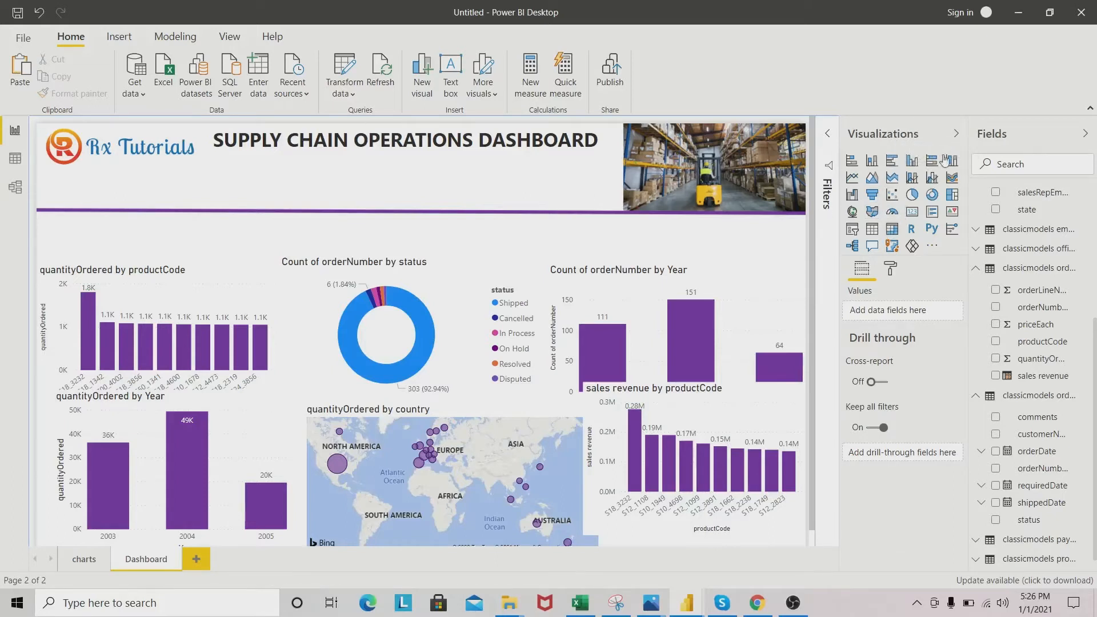
Step: Add a blank Card visual beneath the header, above the quantityOrdered by productCode chart, and shrink it to a small tile
click(911, 216)
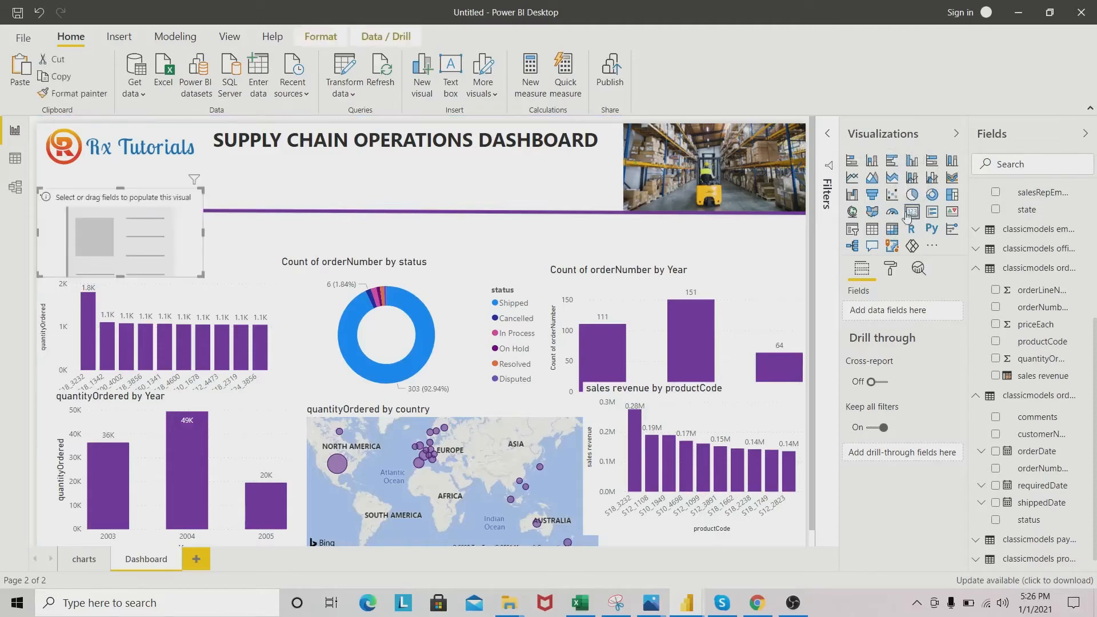
drag(132, 194, 154, 208)
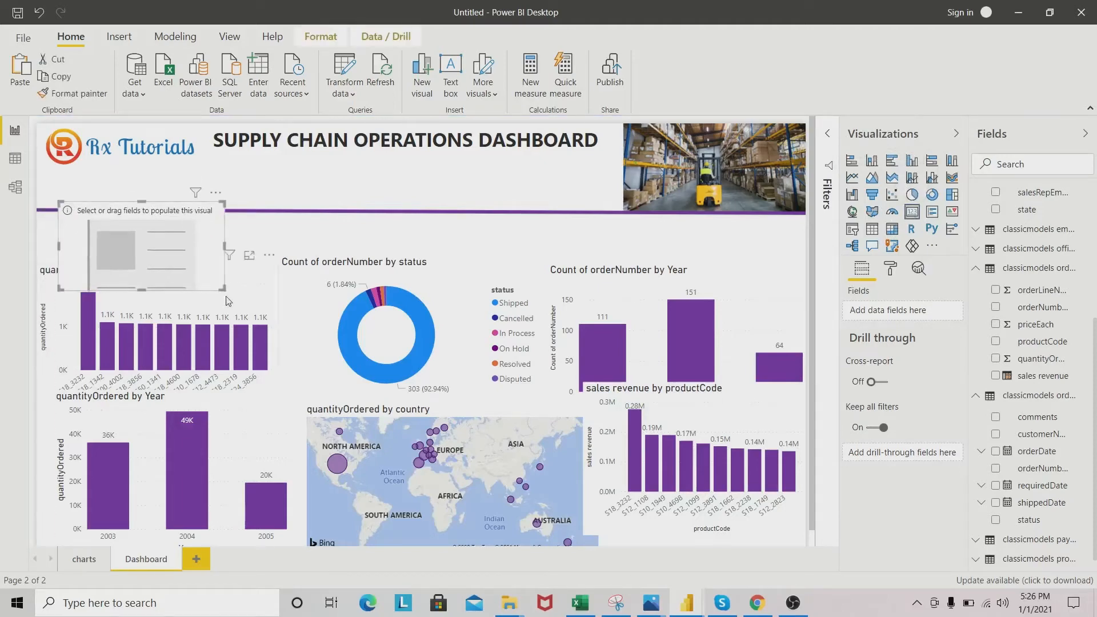
drag(224, 290, 172, 273)
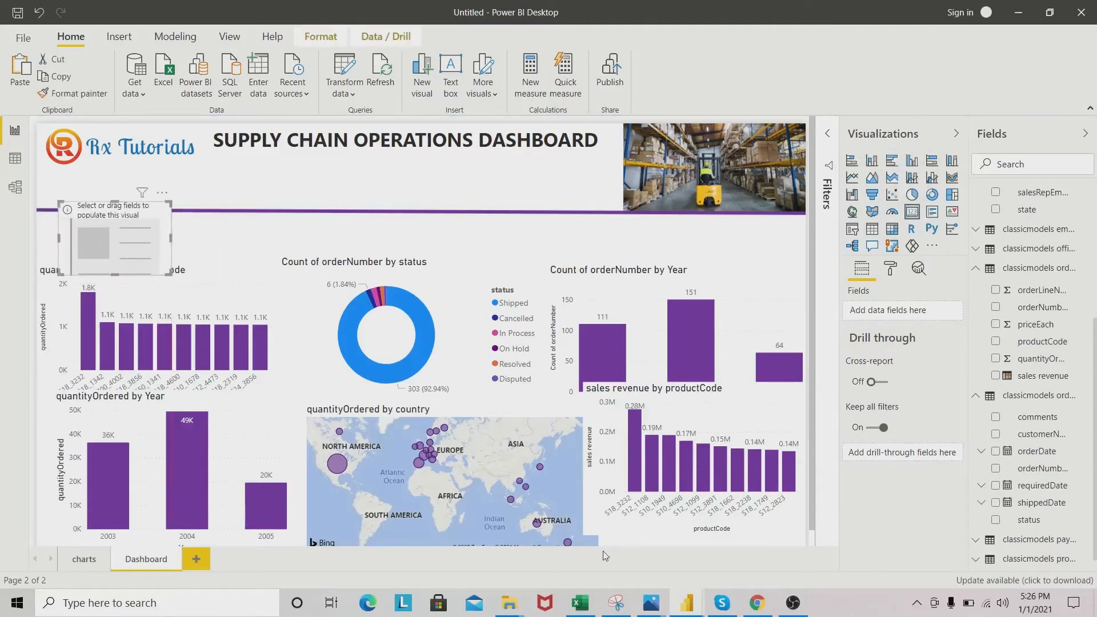
Step: Create a new measure and name it DISTICT COUNT OF ORDERS
mouse_move(686, 603)
mouse_move(657, 551)
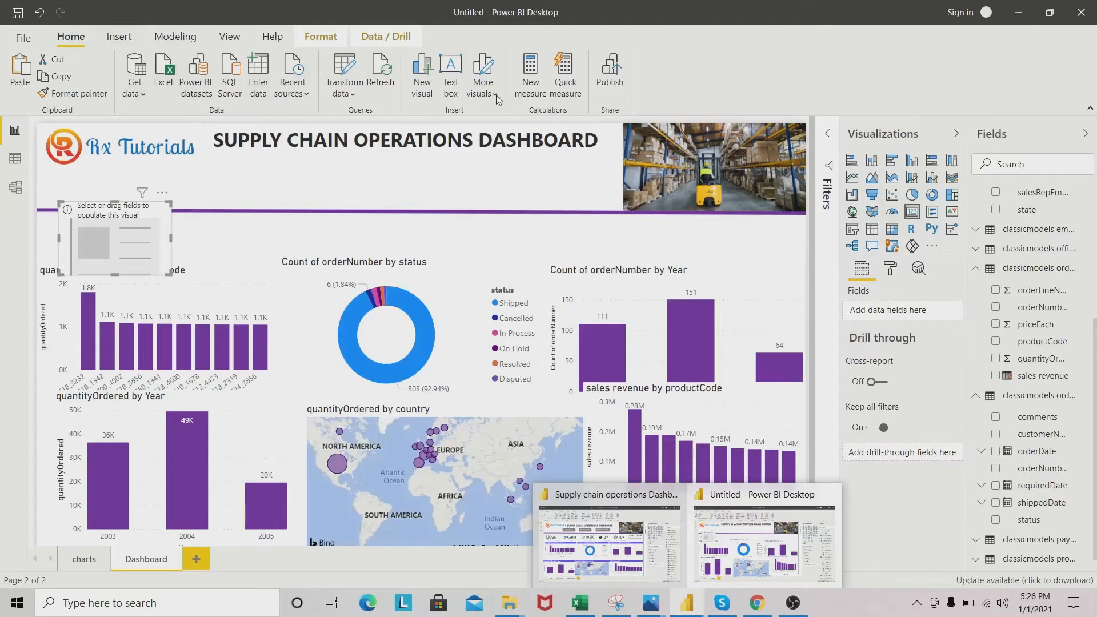
click(523, 84)
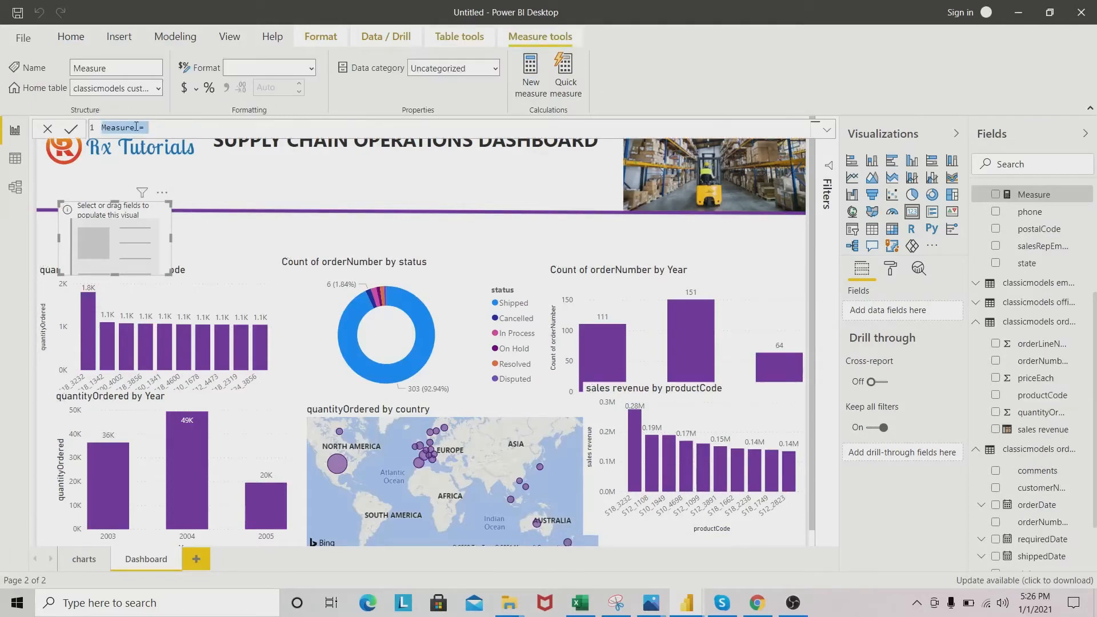
click(137, 127)
key(BackSpace)
key(BackSpace)
text(DISTICT COU)
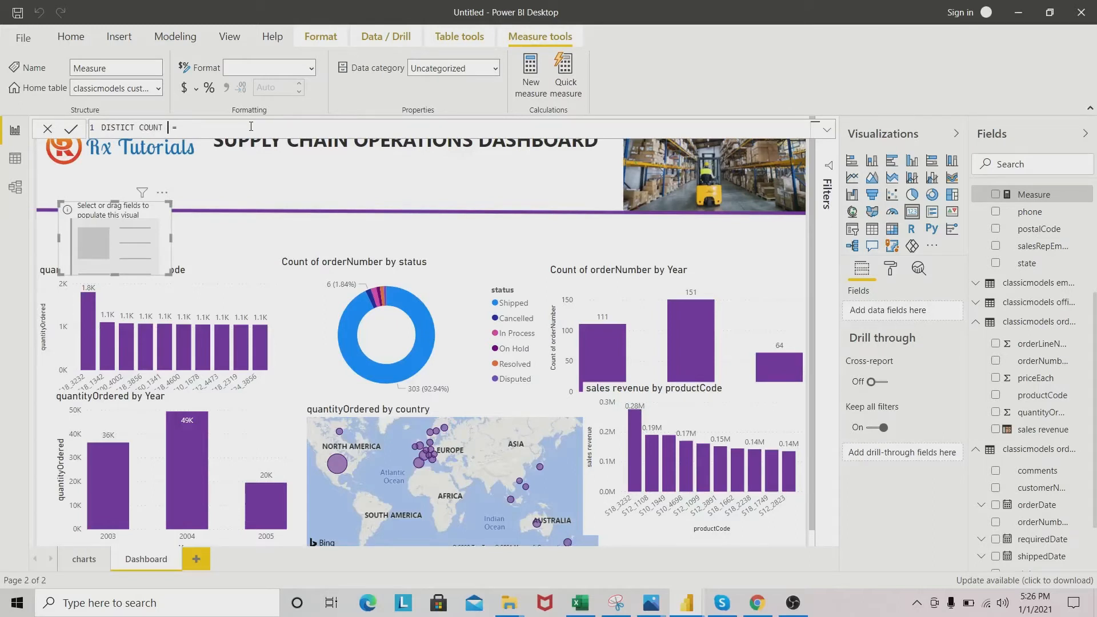
text(NT OF ORDERS = DISC)
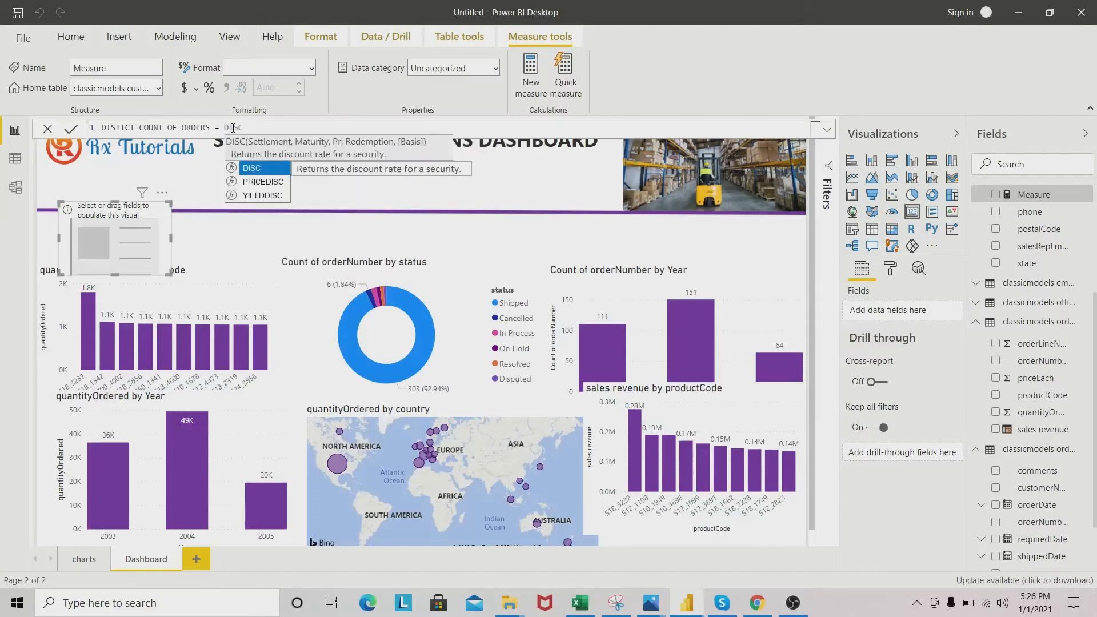
Step: Define the DISTICT COUNT OF ORDERS measure as DISTINCTCOUNT('classicmodels orderdetails'[orderNumber]) and commit it
key(BackSpace)
key(BackSpace)
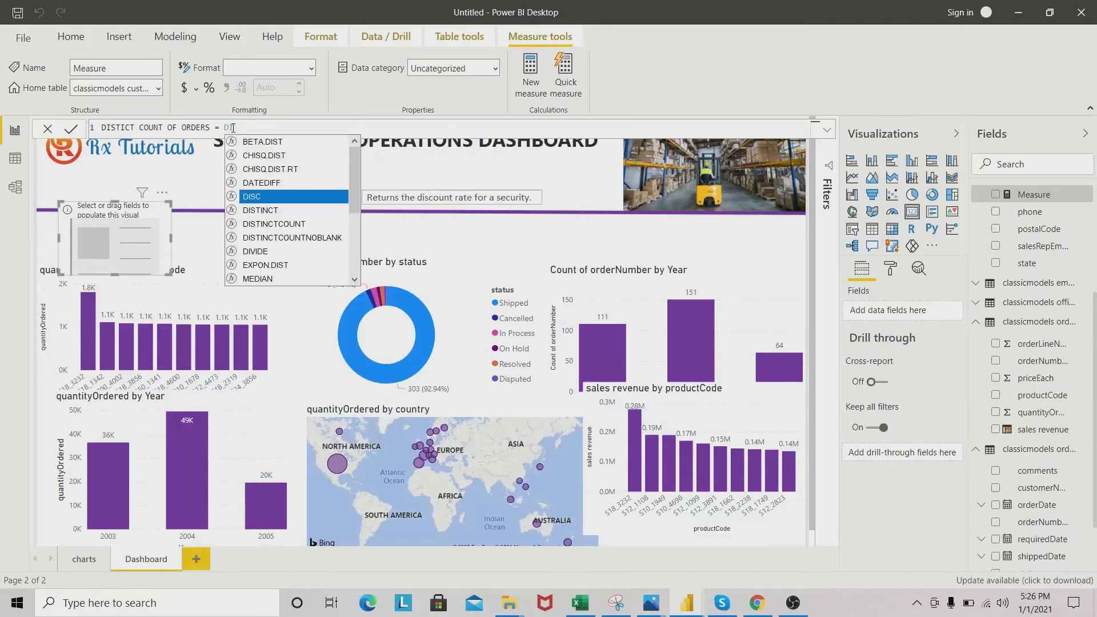
text(ST)
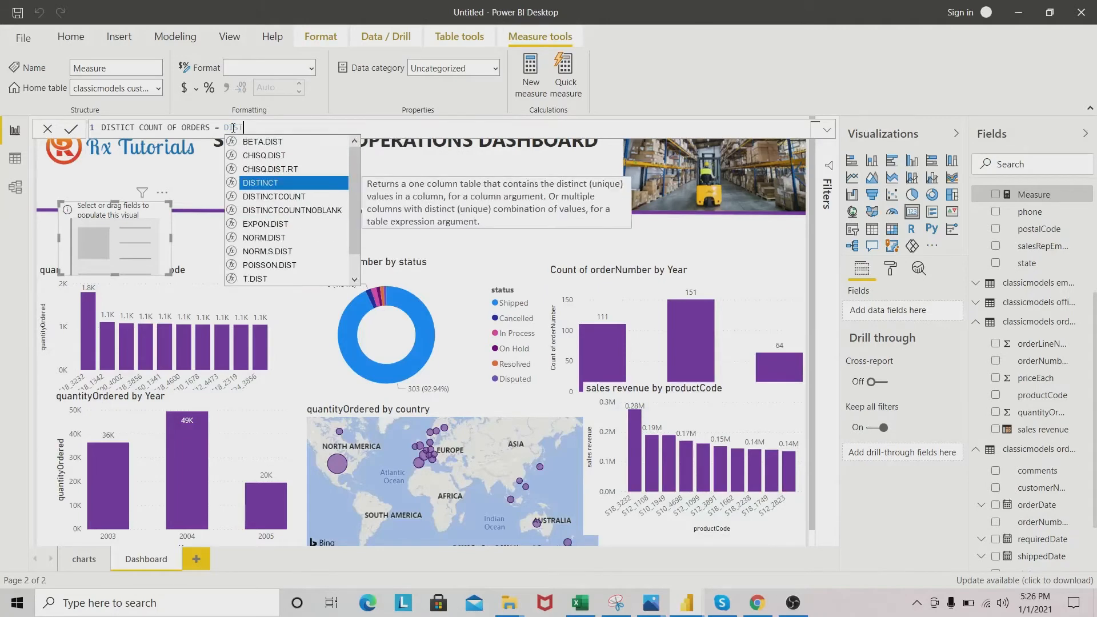
key(Down)
key(Tab)
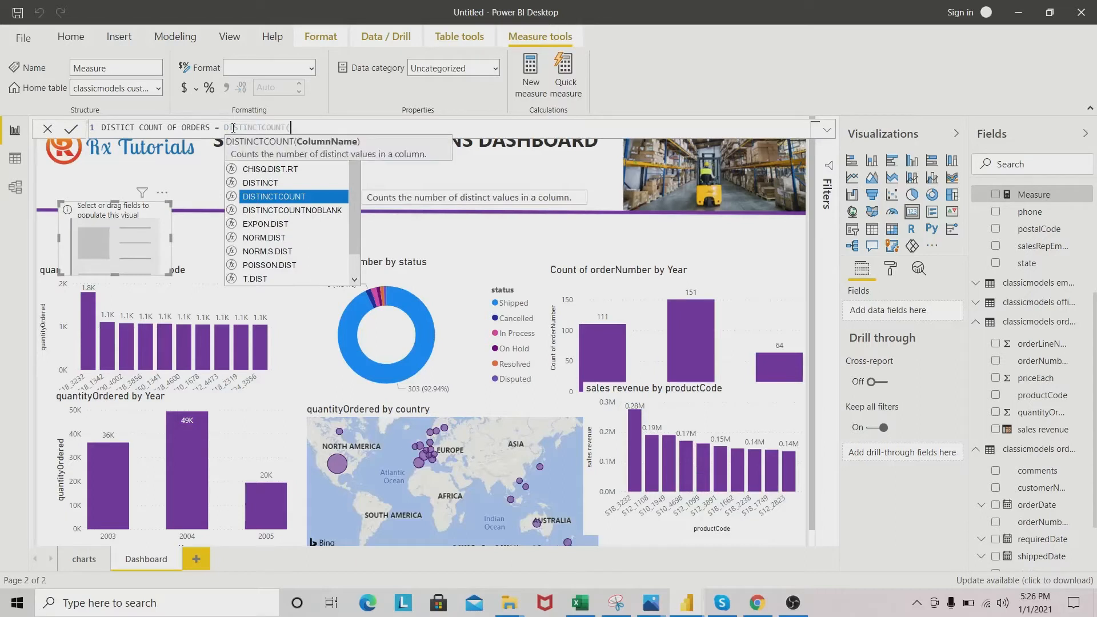
text(ORD)
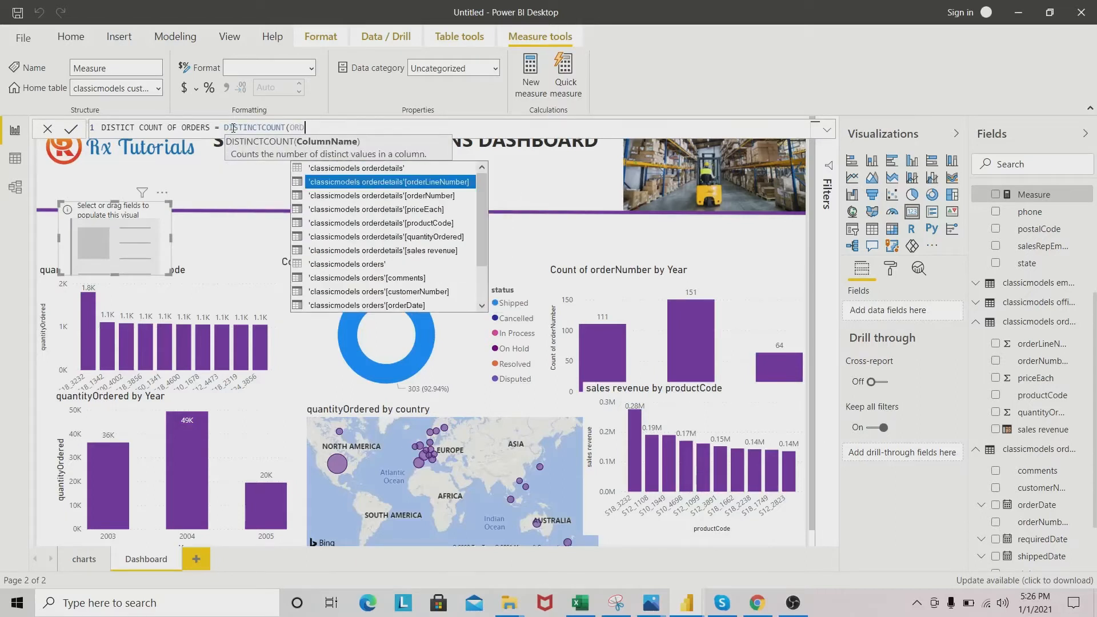
key(Down)
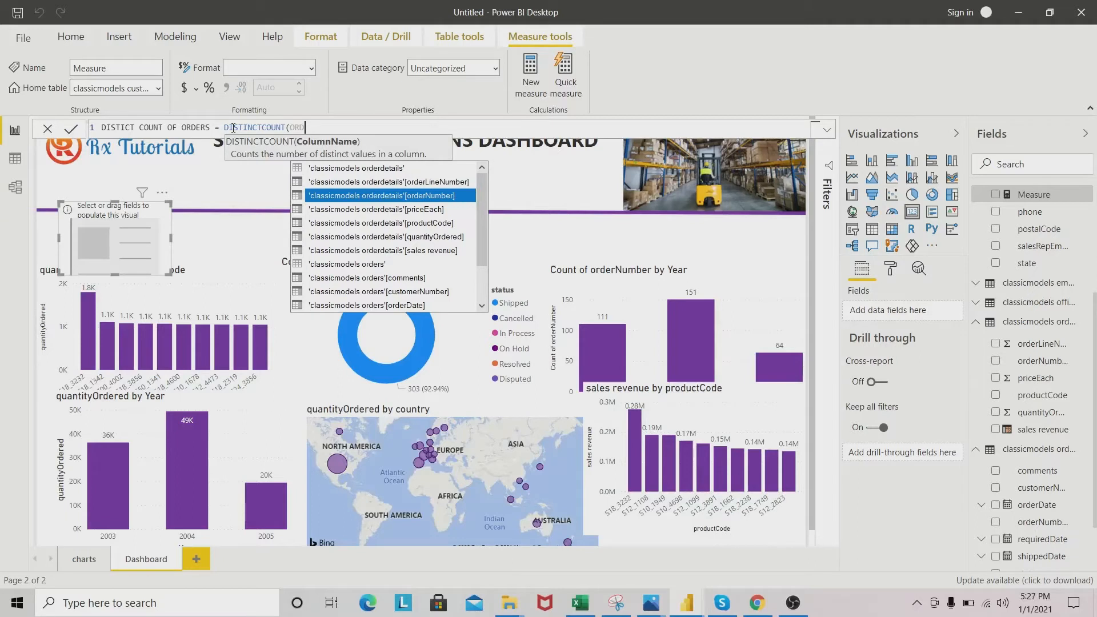
key(Tab)
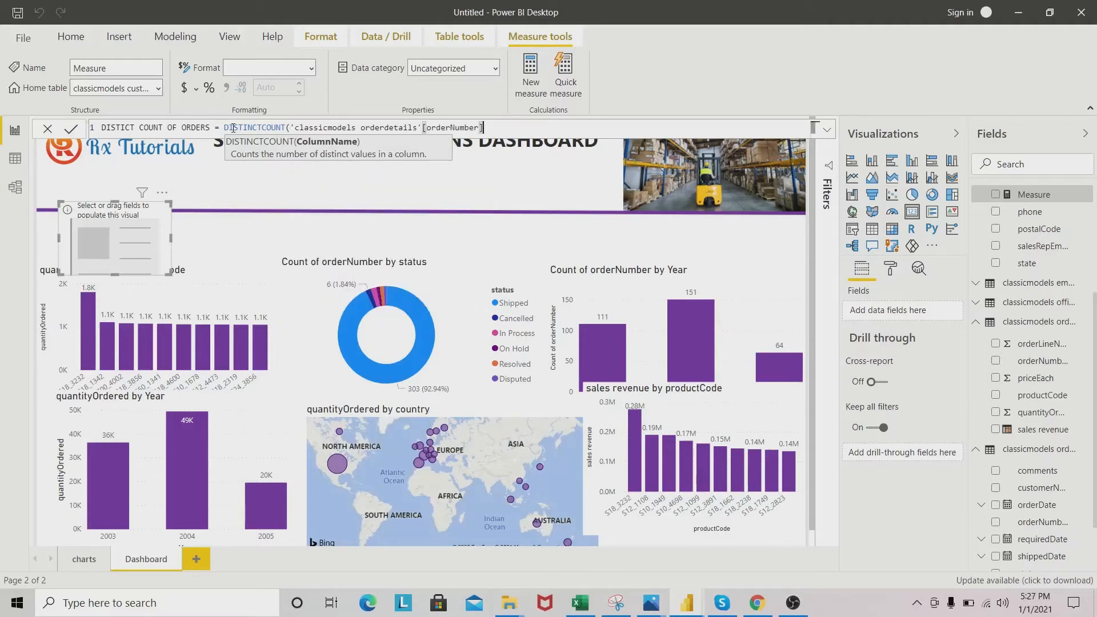
text())
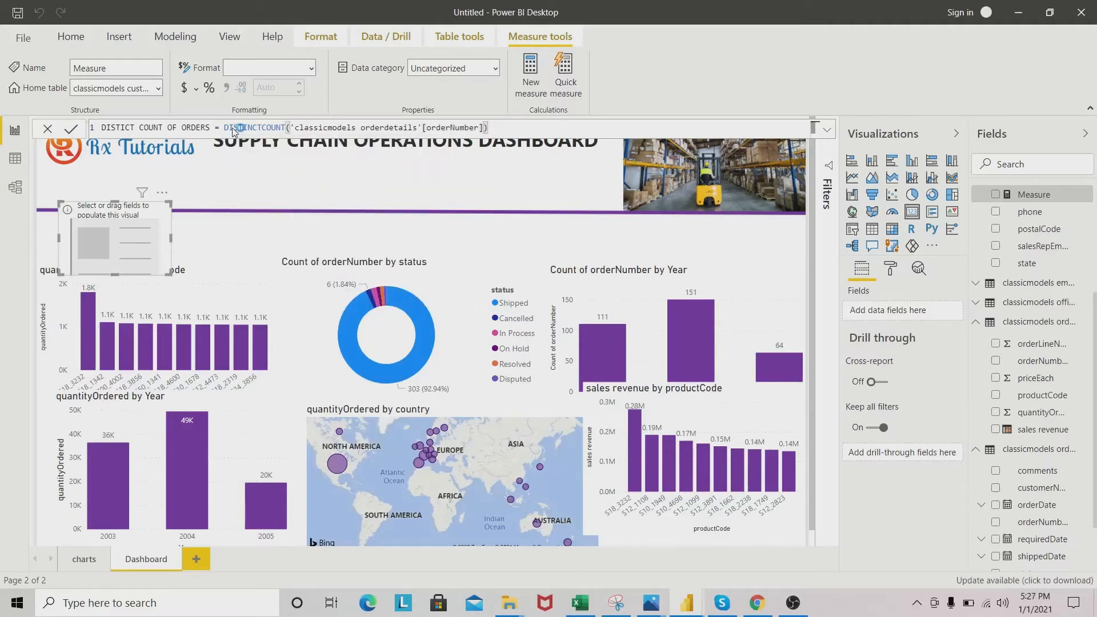
key(Return)
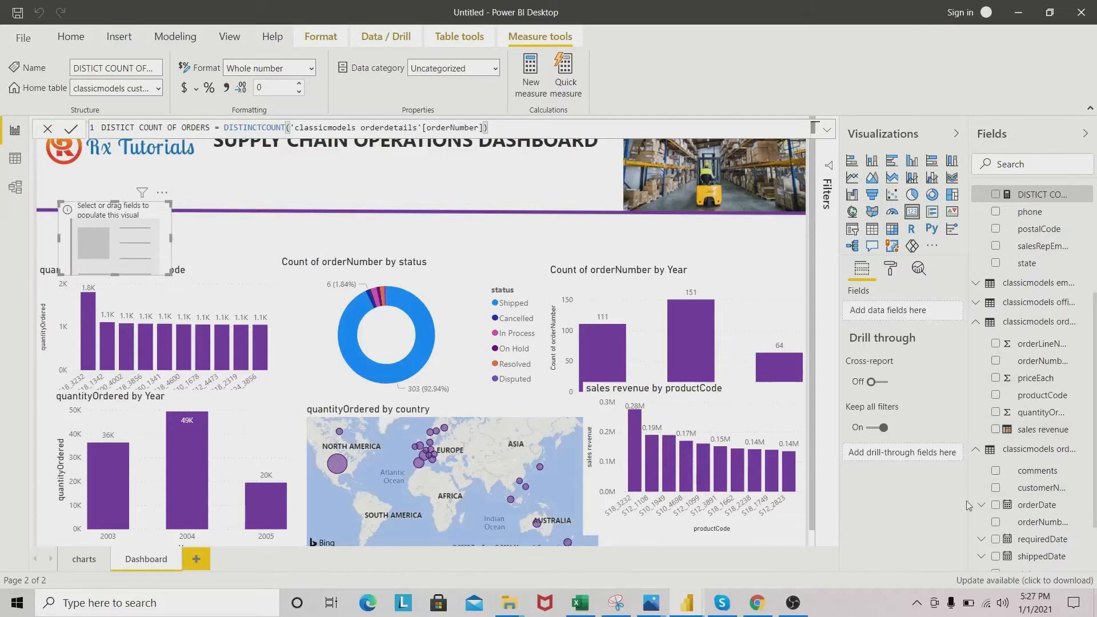
Step: Show DISTICT COUNT OF ORDERS in the blank card, then shrink and fit it beneath the header line, above the quantityOrdered by productCode chart
scroll(1065, 259, up, 3)
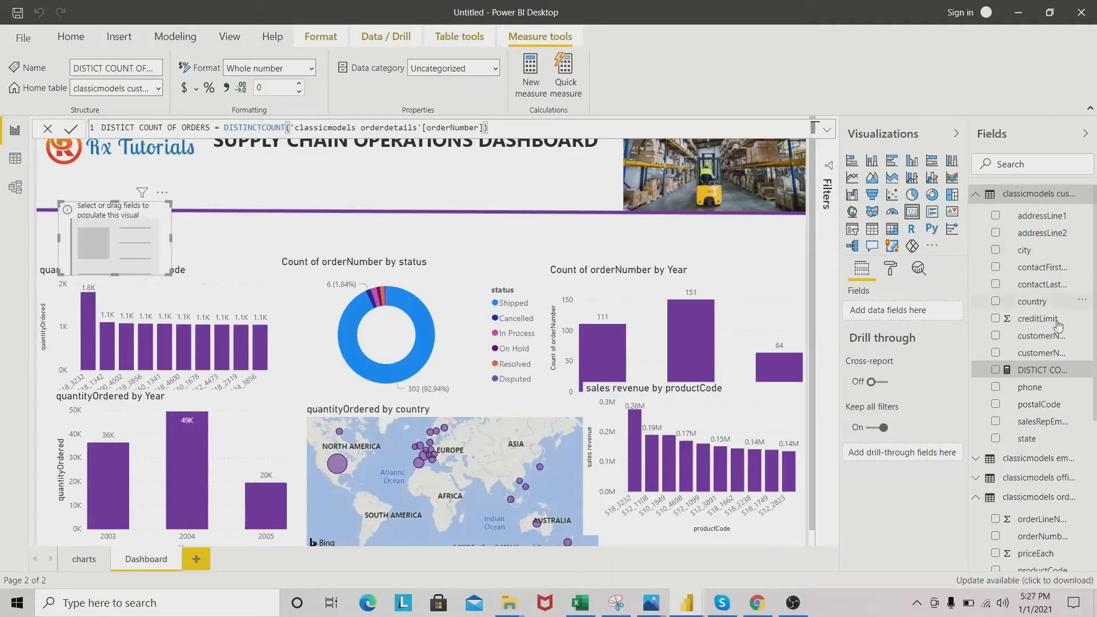
drag(198, 254, 170, 260)
drag(135, 210, 101, 215)
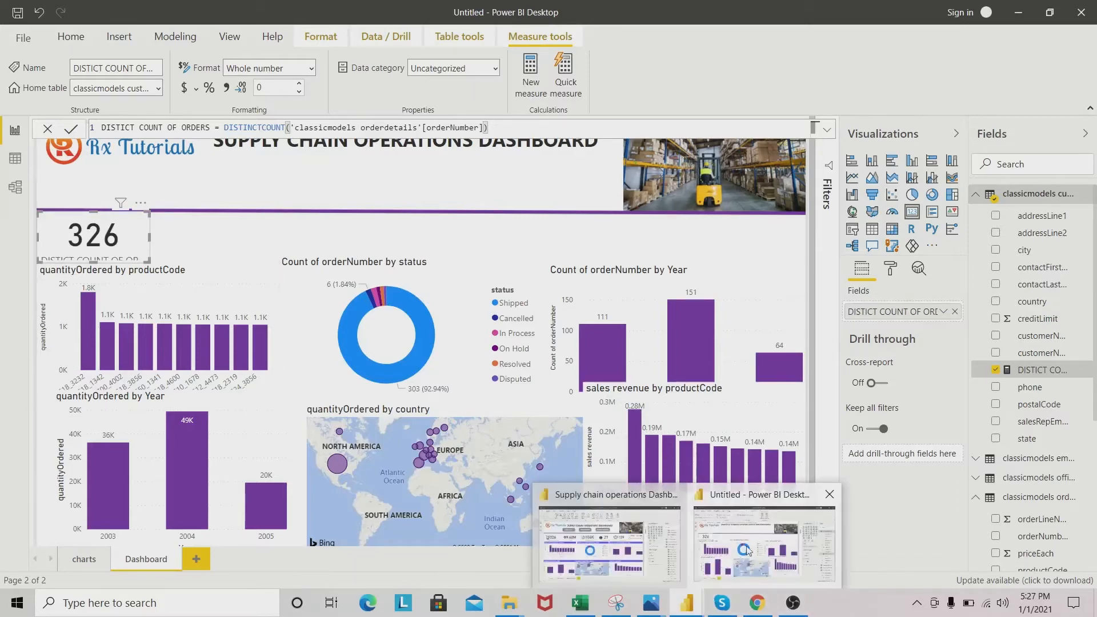
Step: Check the KPI card row in the Supply chain operations Dashboard report, and return to the untitled report
mouse_move(686, 603)
click(635, 543)
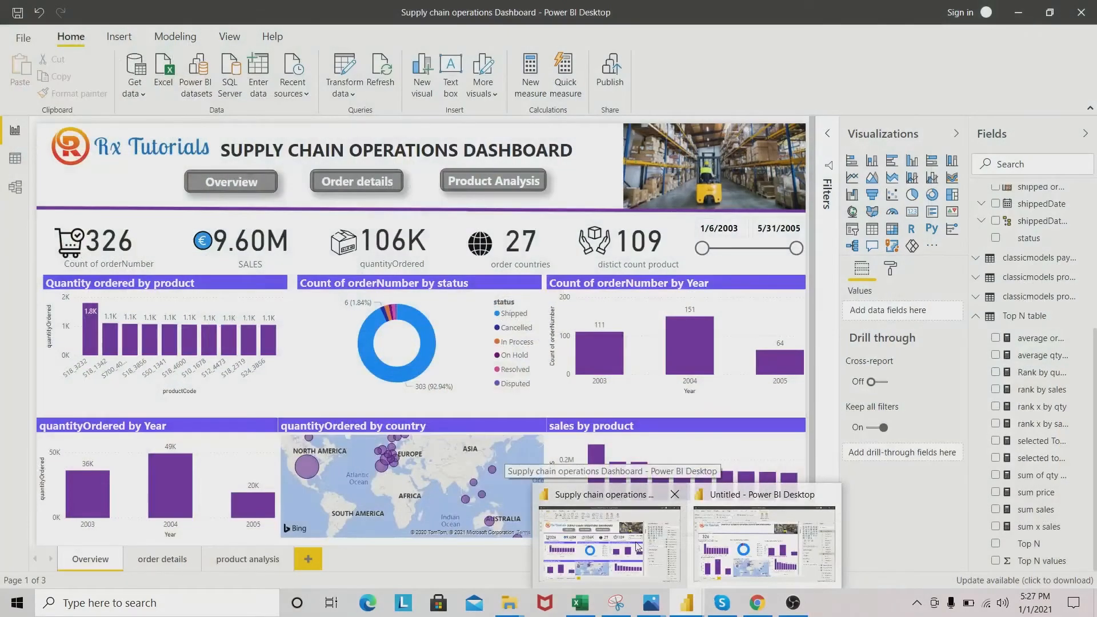
click(764, 542)
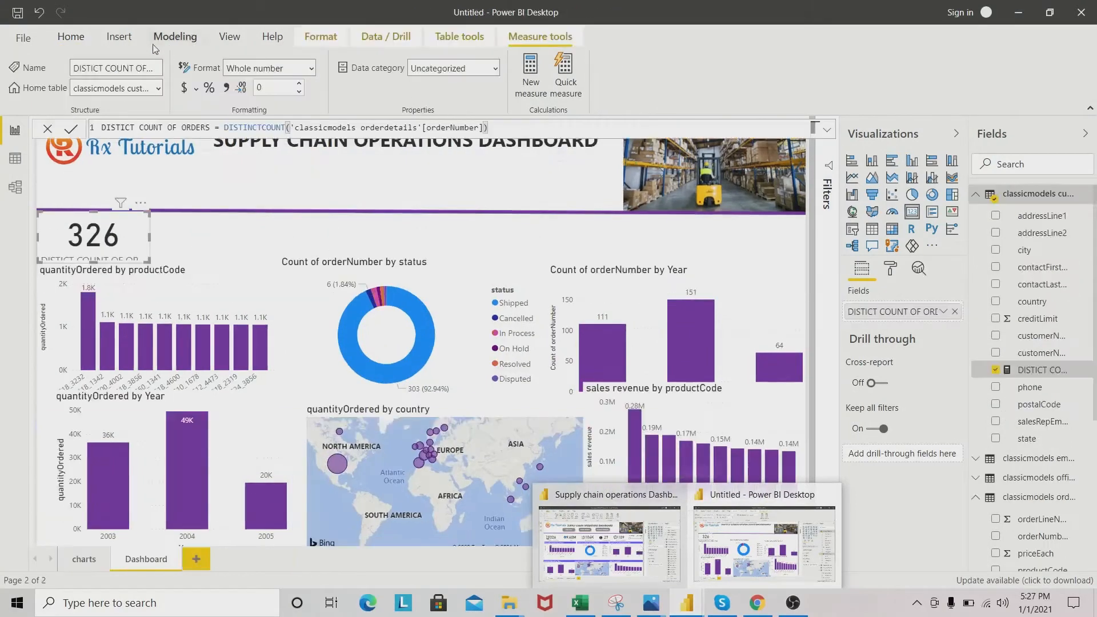
Step: Add a second blank Card visual beneath the header, shrink it to a small tile and place it beside the order count card
click(234, 233)
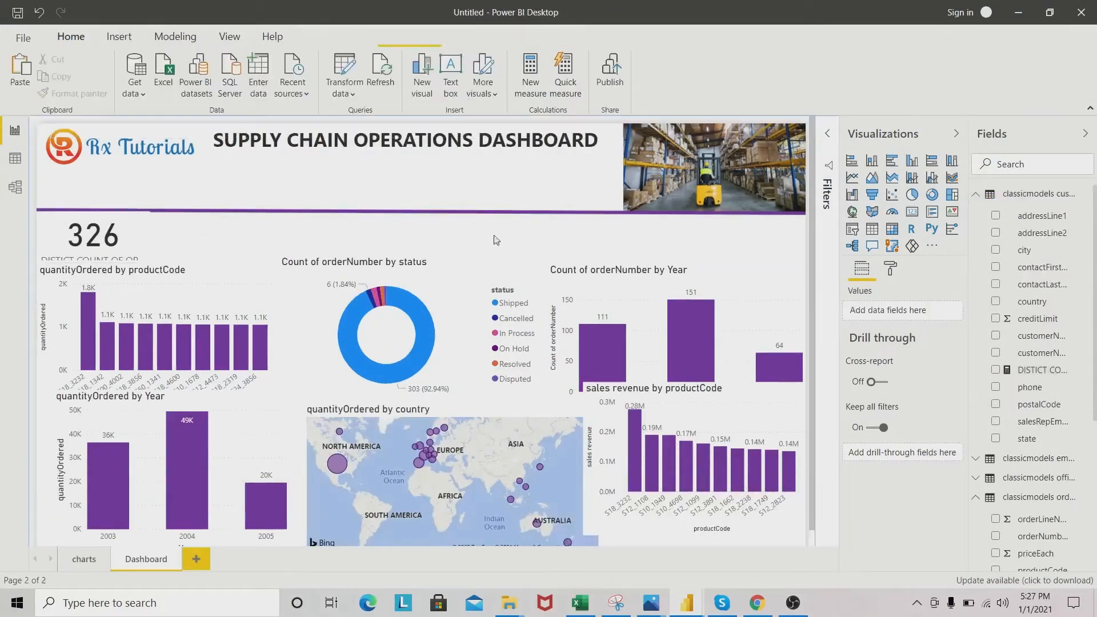
click(912, 212)
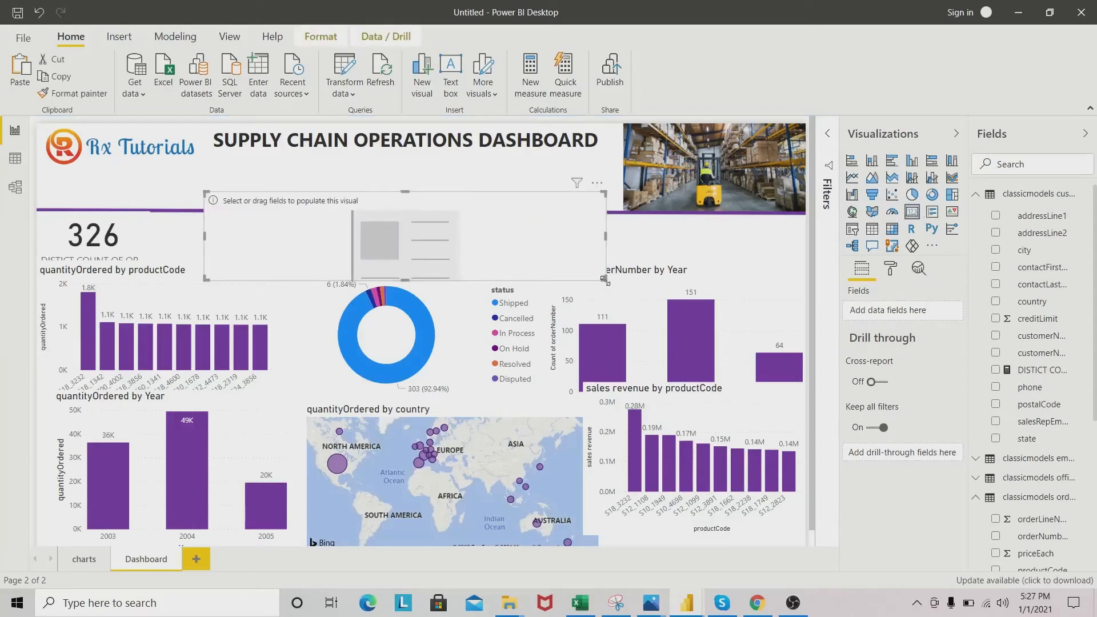
drag(603, 279, 317, 273)
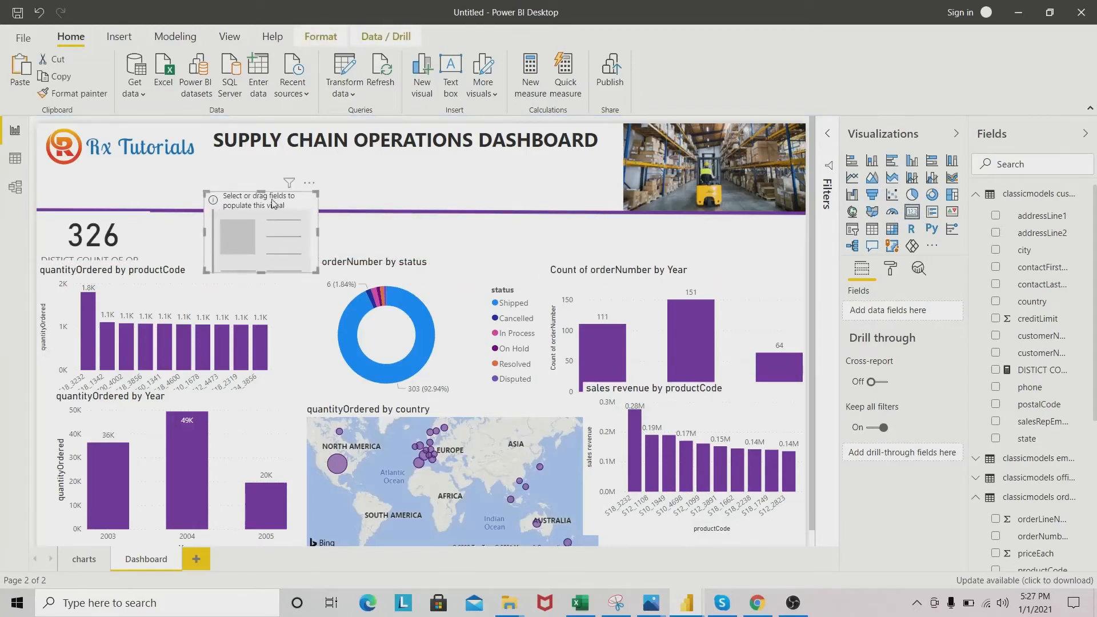
drag(273, 204, 273, 209)
Step: Create another new measure in the classicmodels customers table
scroll(1035, 451, down, 4)
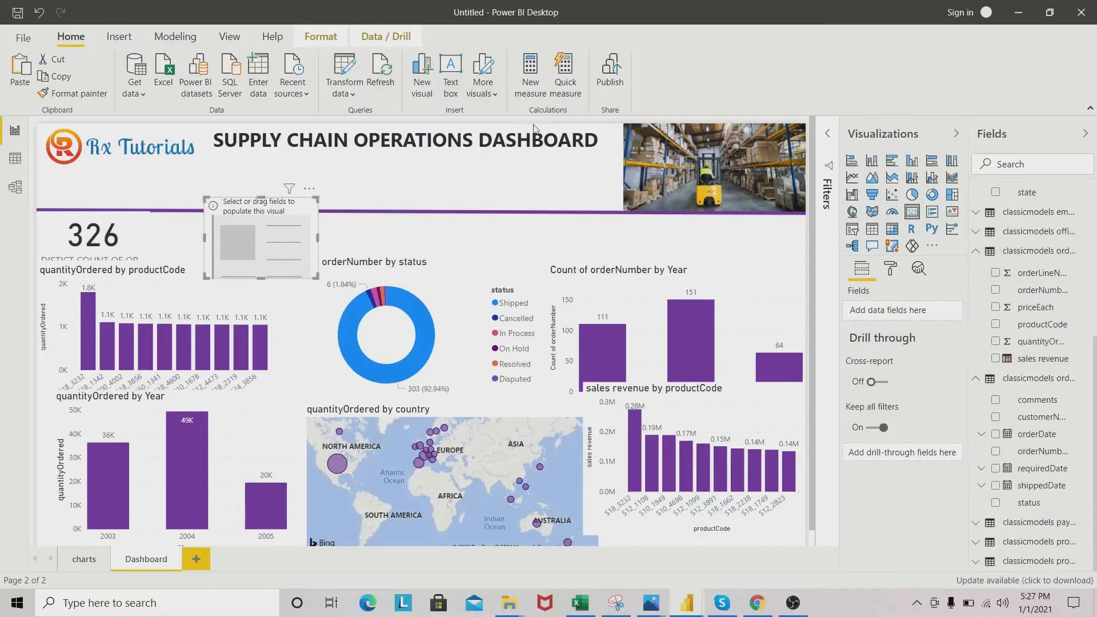
click(530, 77)
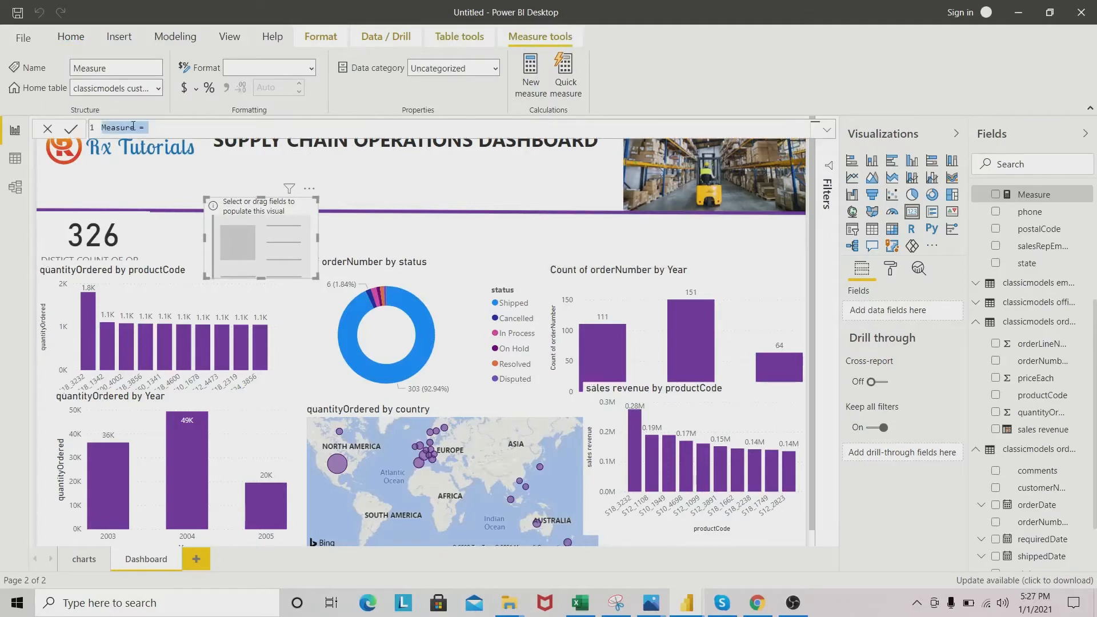
Step: Define the new measure as TOTAL SALES = SUM('classicmodels orderdetails'[sales revenue])
click(133, 126)
key(BackSpace)
key(BackSpace)
key(BackSpace)
key(BackSpace)
key(BackSpace)
text(TOTAL SALES = SUM)
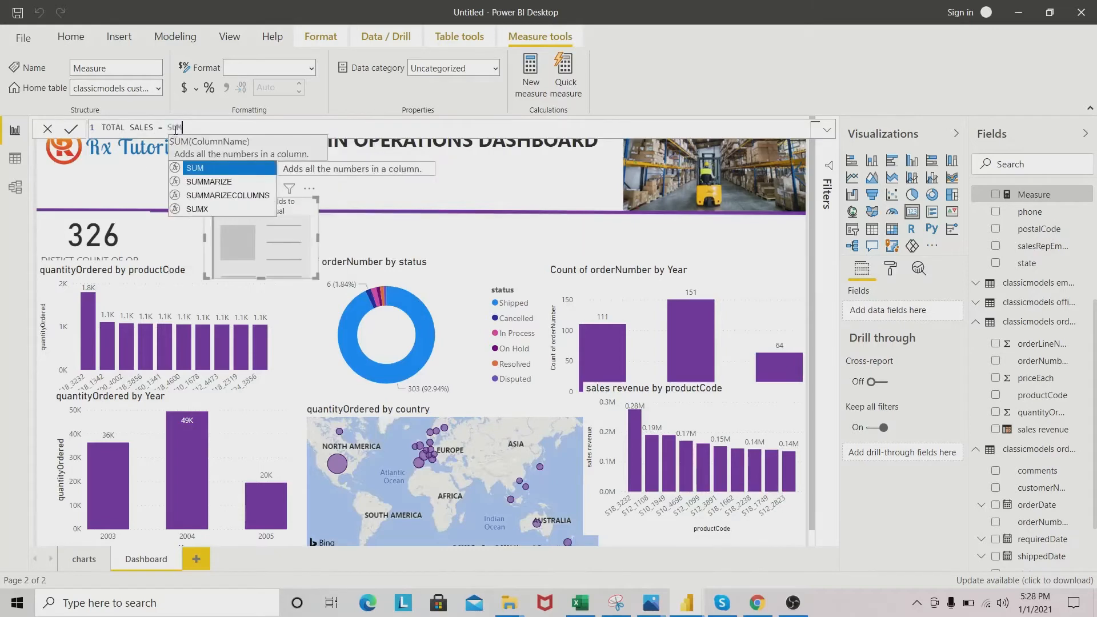
text(()
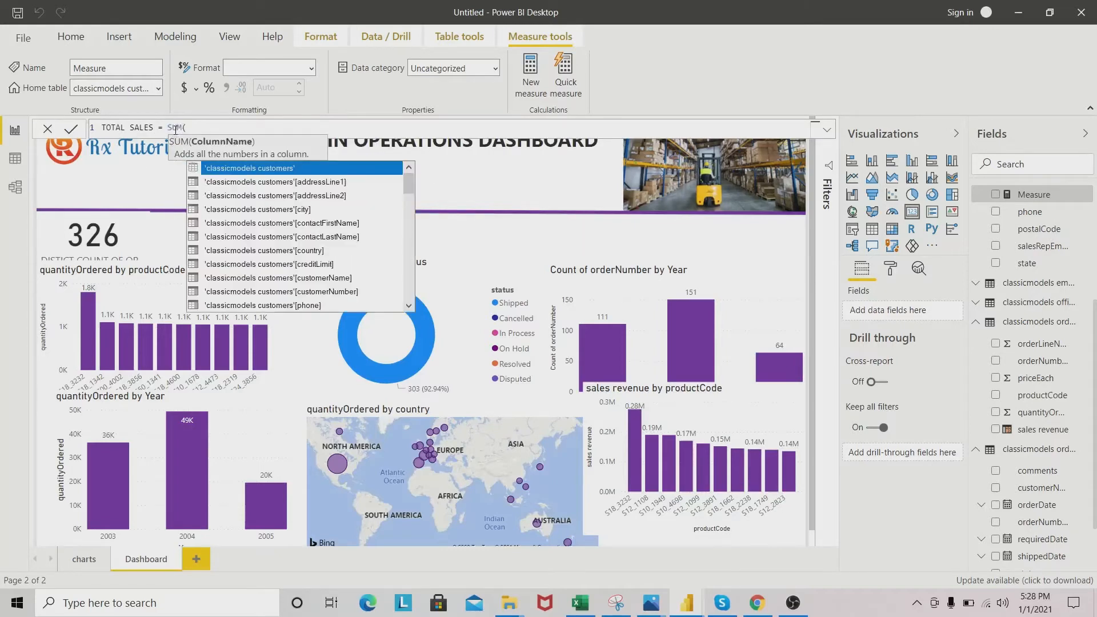
text(SA)
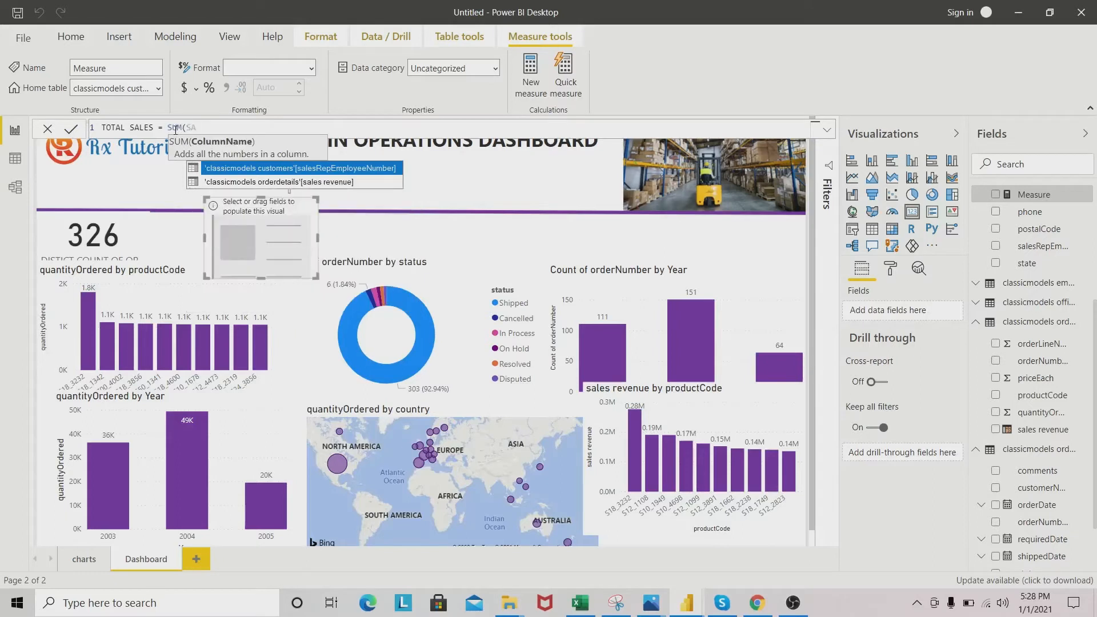
key(Down)
key(Tab)
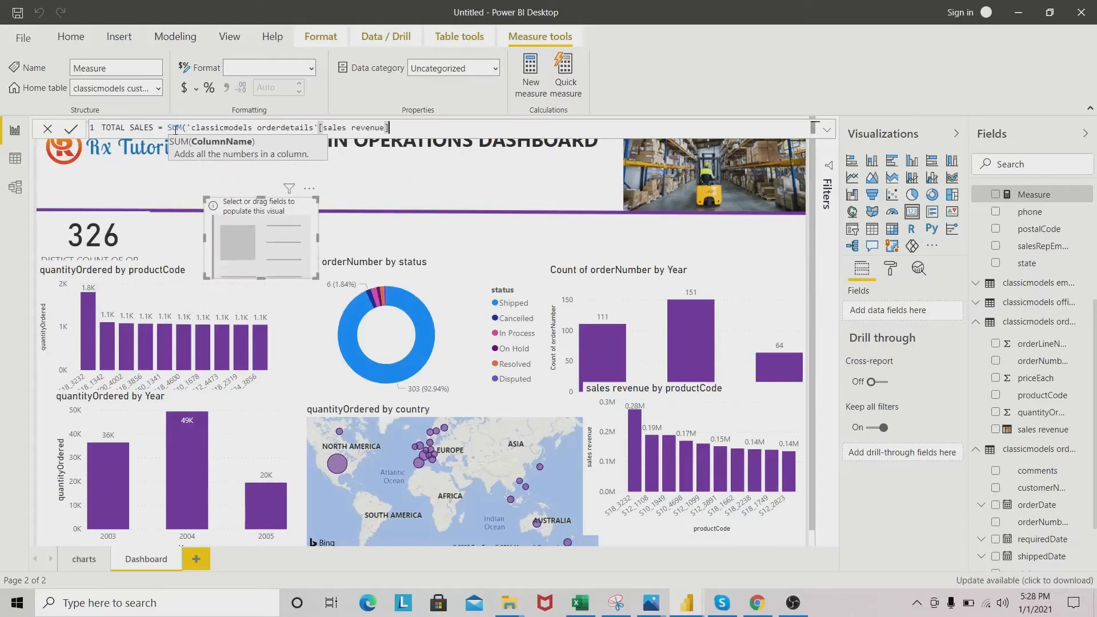
text())
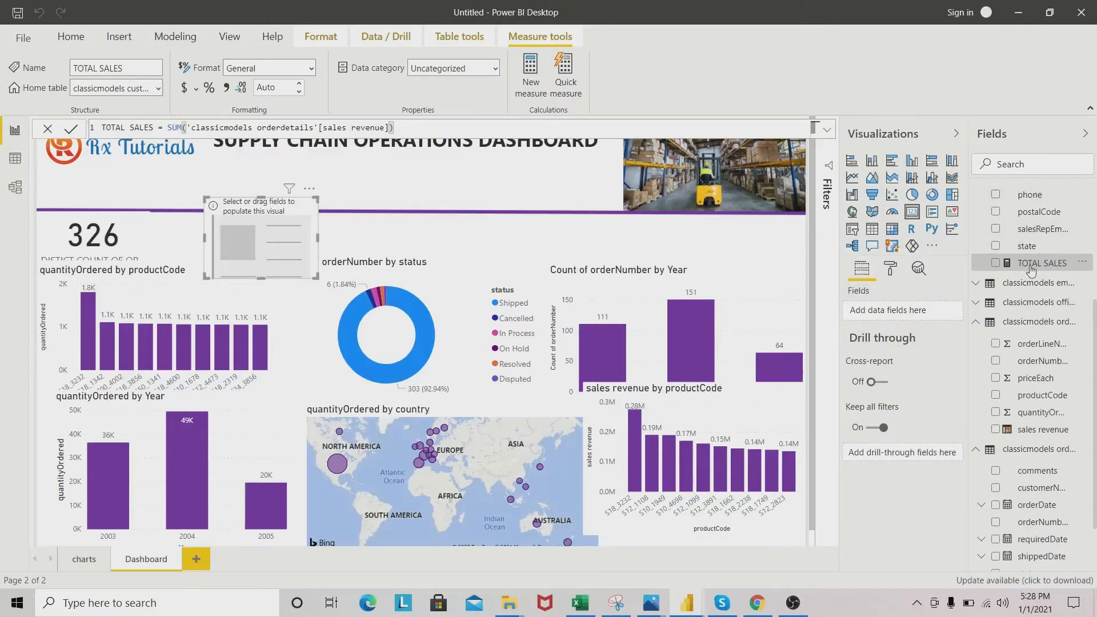
Step: Show the TOTAL SALES measure in the empty card, enlarge the card slightly and place it beside the order count card
drag(1028, 266, 269, 239)
mouse_move(314, 276)
mouse_down()
mouse_move(301, 283)
mouse_move(289, 270)
mouse_move(322, 268)
mouse_up()
drag(255, 211, 238, 227)
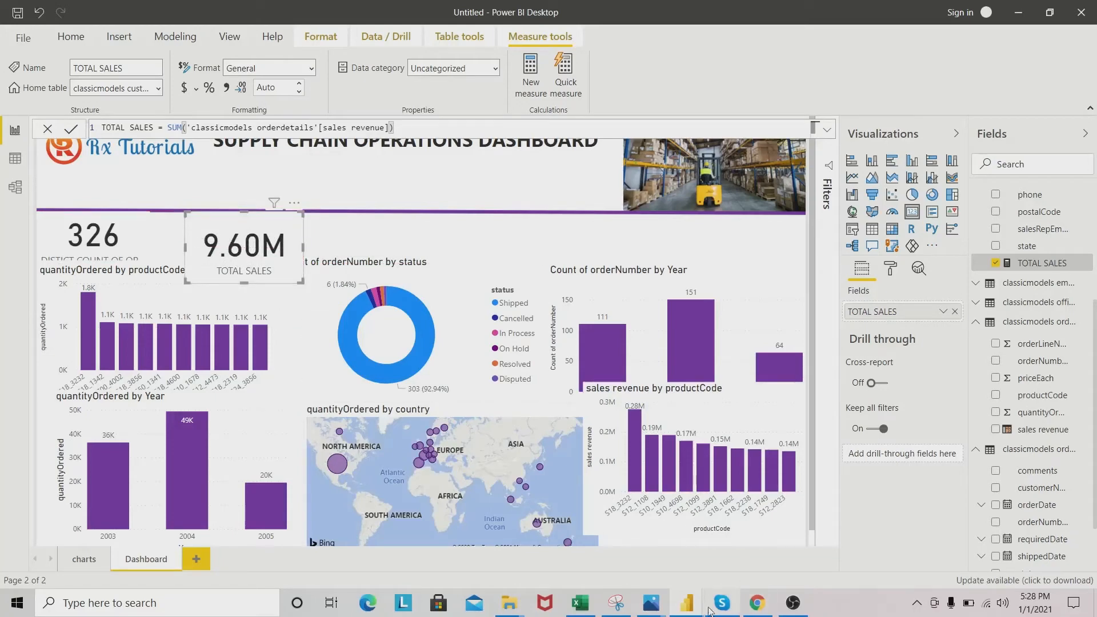
Step: Switch to the Supply chain operations Dashboard report to examine its row of cards, and return to the untitled report
mouse_move(689, 606)
click(557, 500)
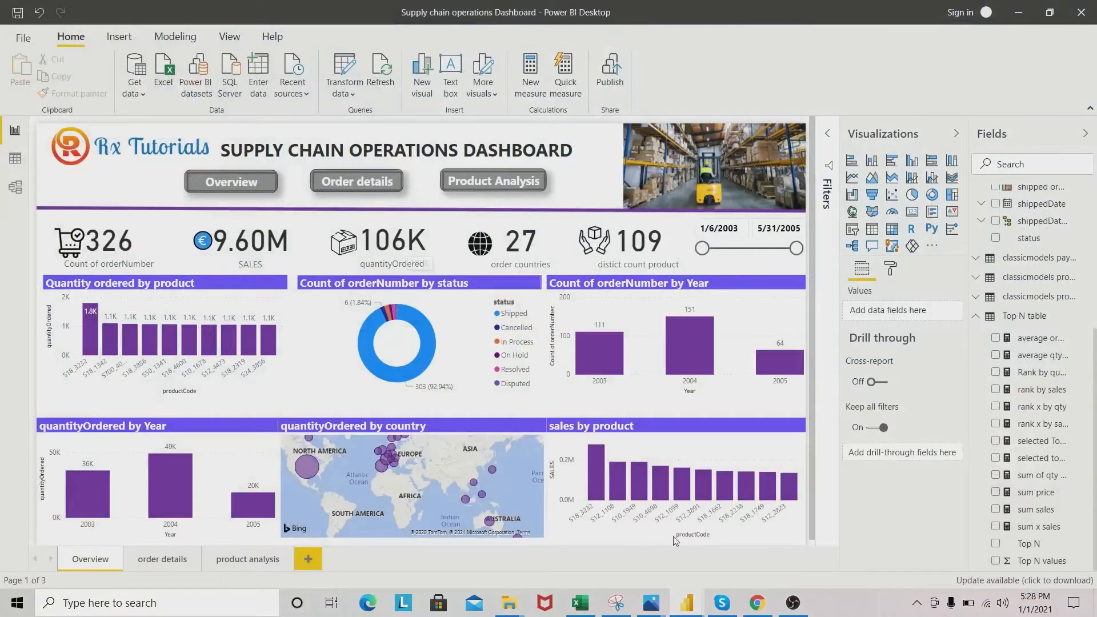
mouse_move(685, 603)
click(735, 537)
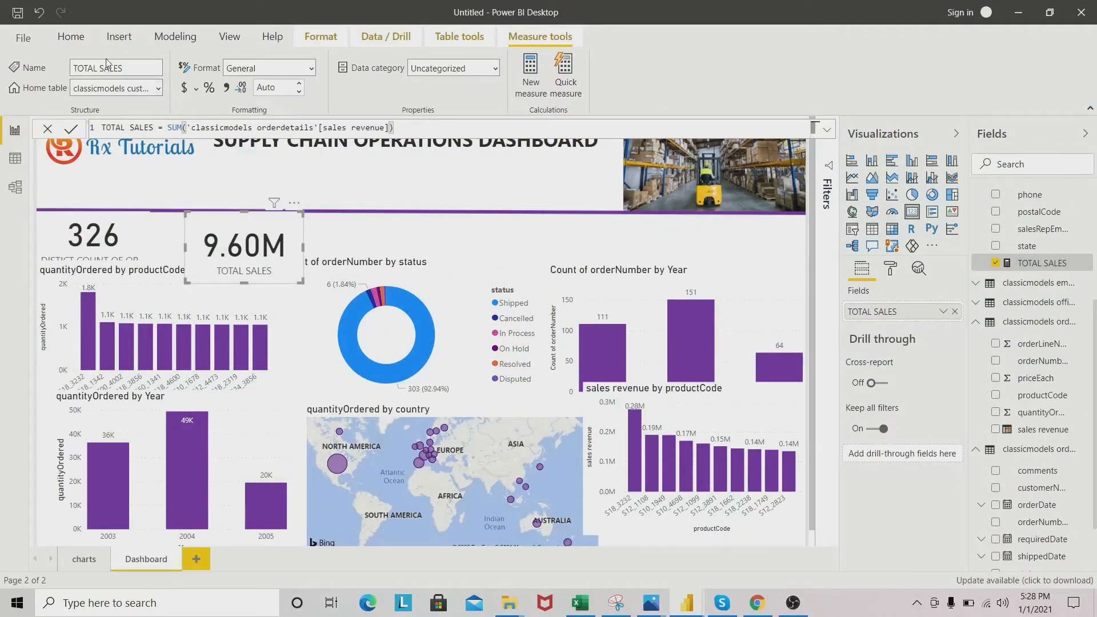
Step: Create a new measure and replace its default name with total qty order
click(80, 39)
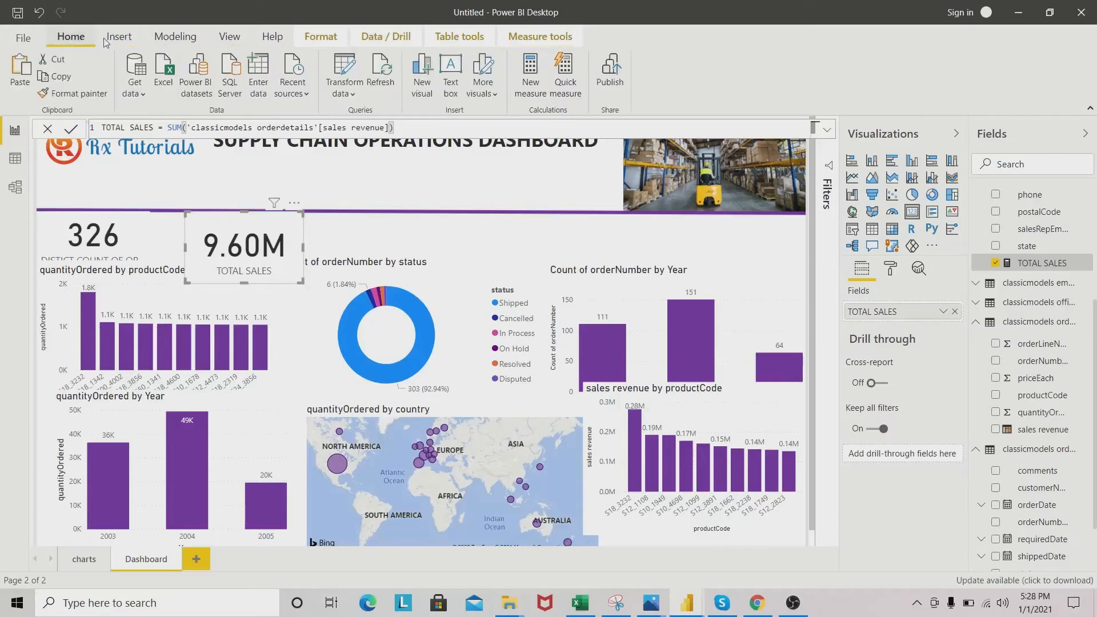
click(532, 89)
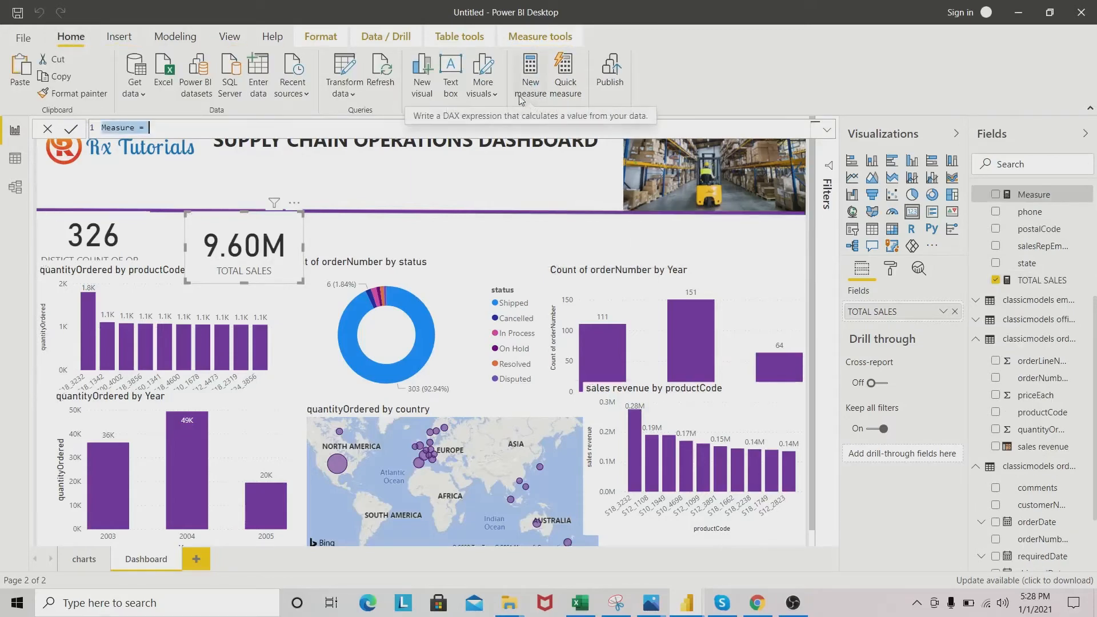
click(136, 127)
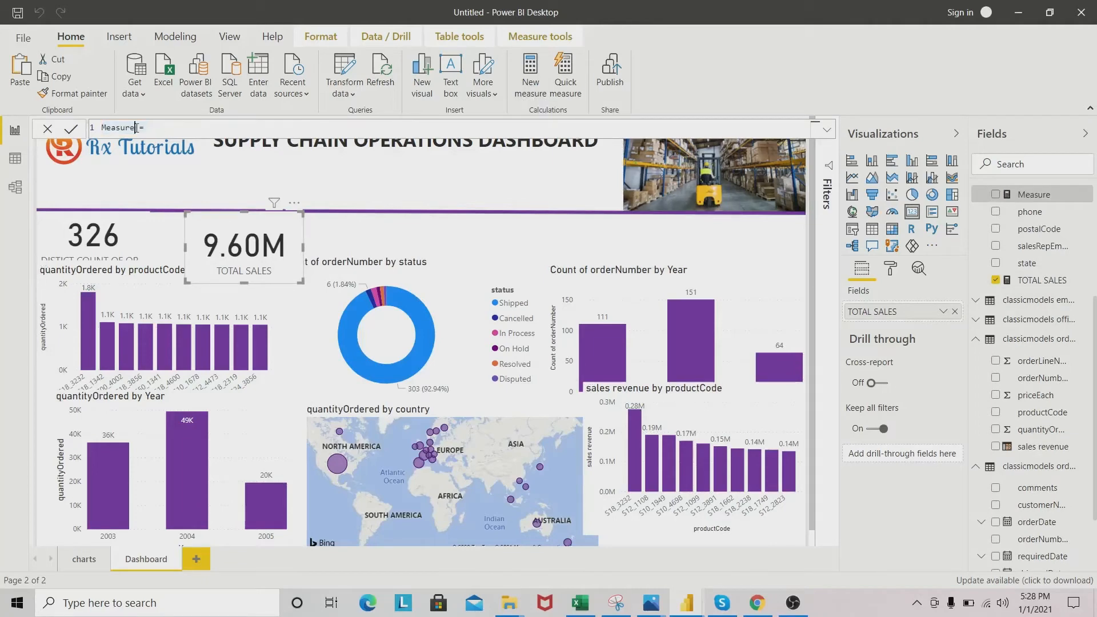
key(BackSpace)
key(BackSpace)
mouse_move(685, 603)
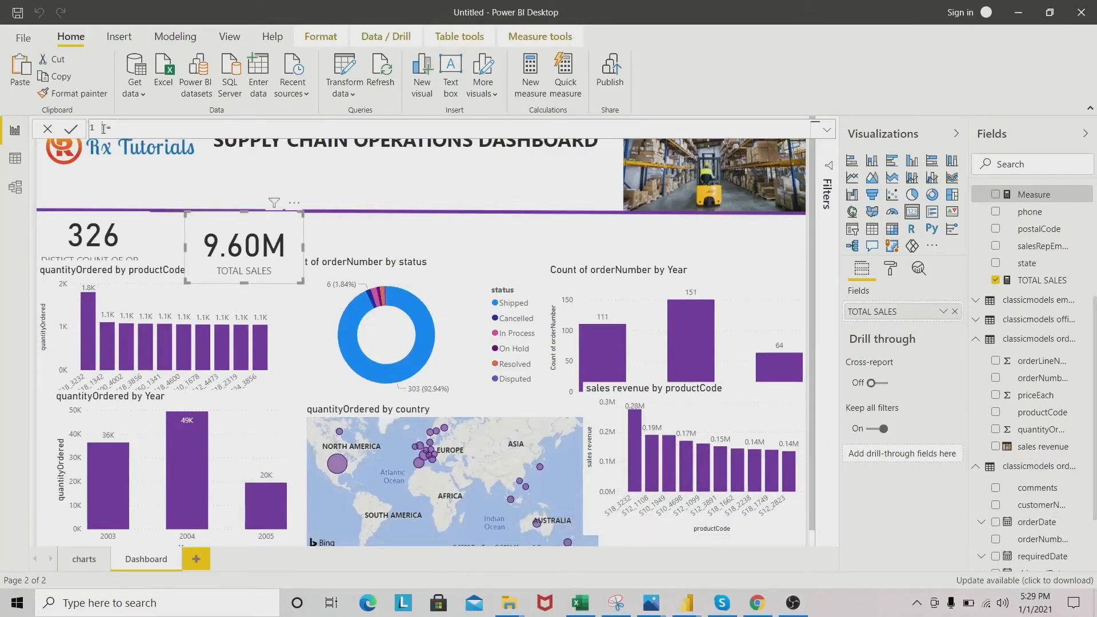
click(103, 128)
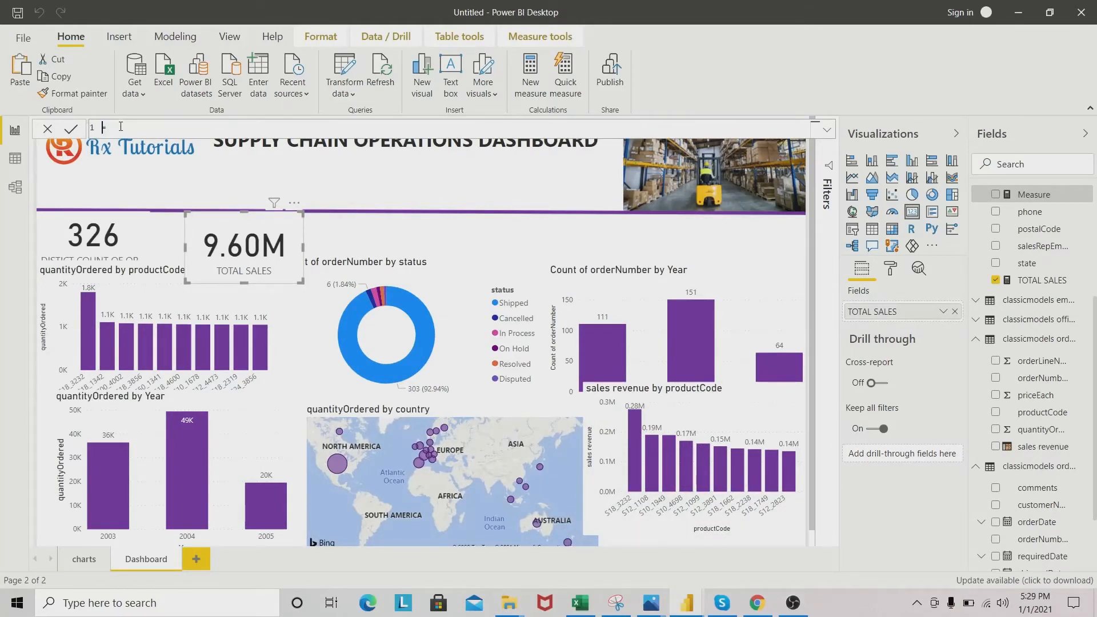
key(BackSpace)
key(Caps_Lock)
text(tot)
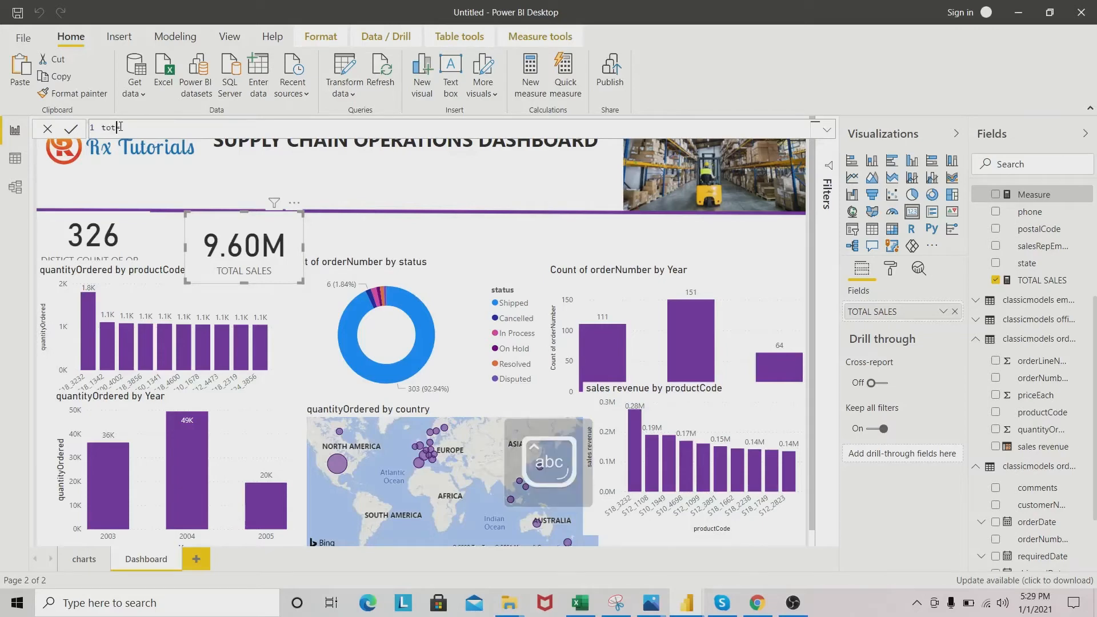
text(al qty order=)
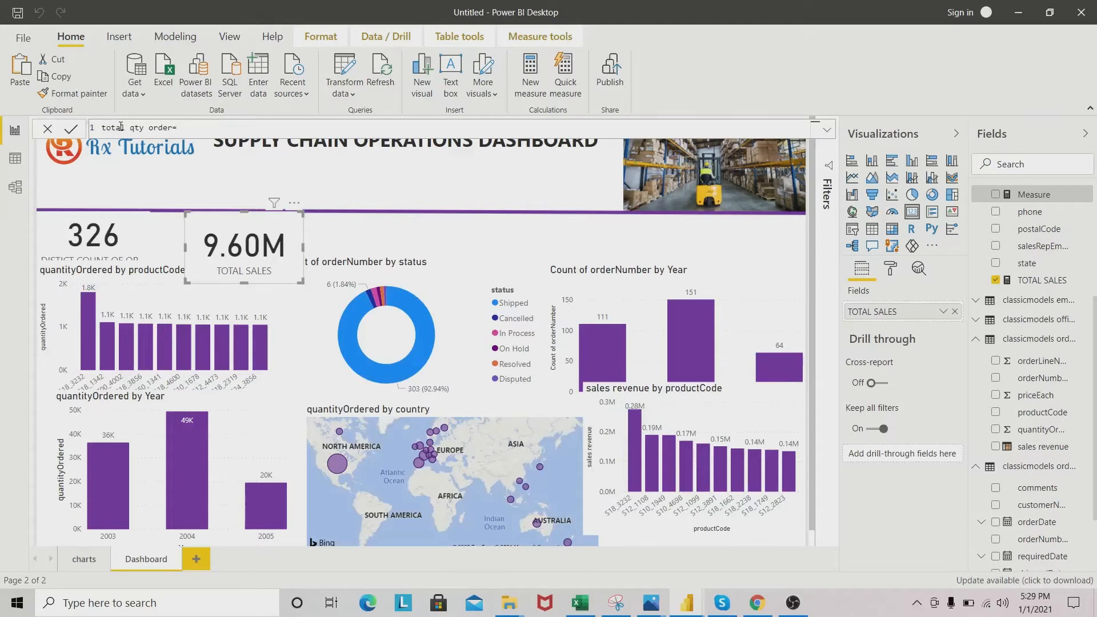
Step: Change the new measure's name to total ordered quantities and start its formula with the SUM function
key(BackSpace)
key(BackSpace)
key(BackSpace)
key(BackSpace)
key(BackSpace)
key(BackSpace)
key(BackSpace)
key(BackSpace)
key(BackSpace)
key(BackSpace)
text(ordered )
text(qty)
key(BackSpace)
key(BackSpace)
key(BackSpace)
text(uantities sum()
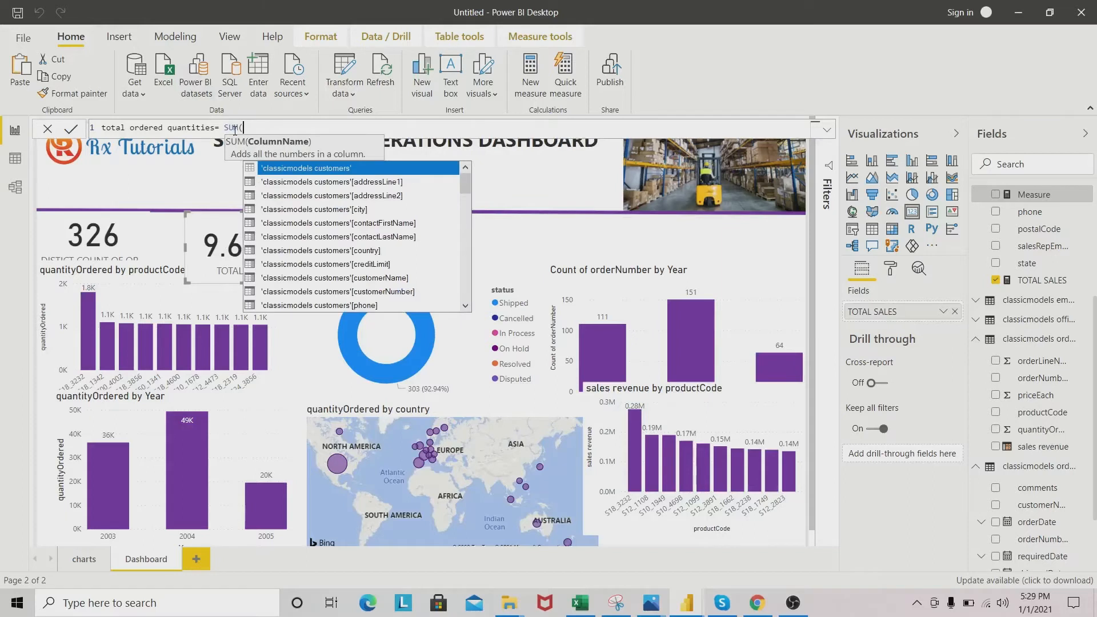
Step: Complete the SUM formula with the quantityOrdered column of classicmodels orderdetails and commit the measure
text(qt)
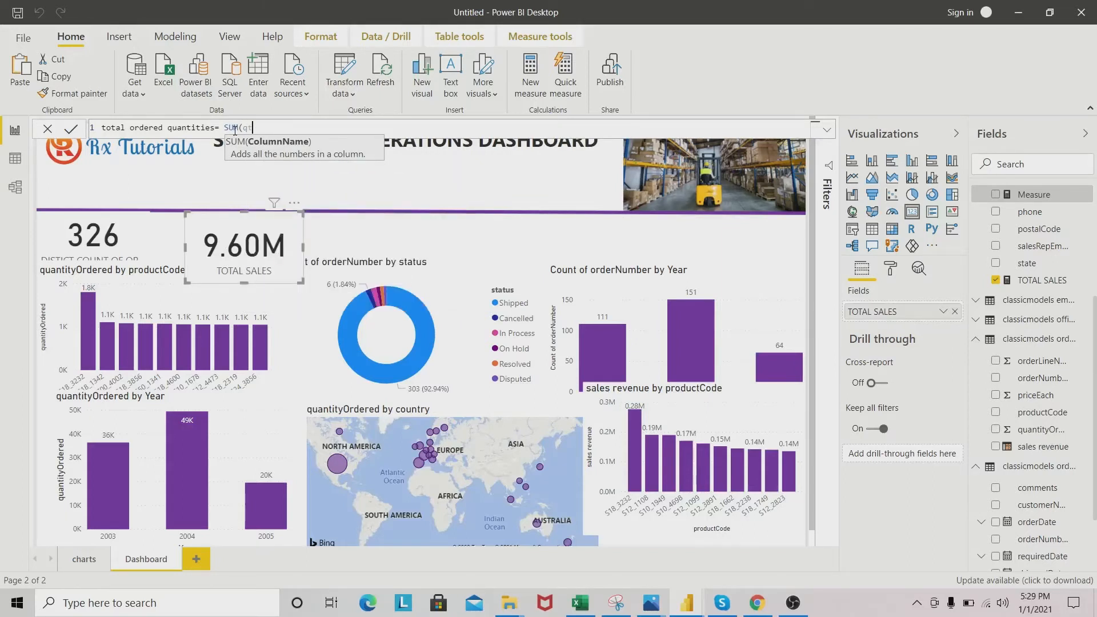
key(BackSpace)
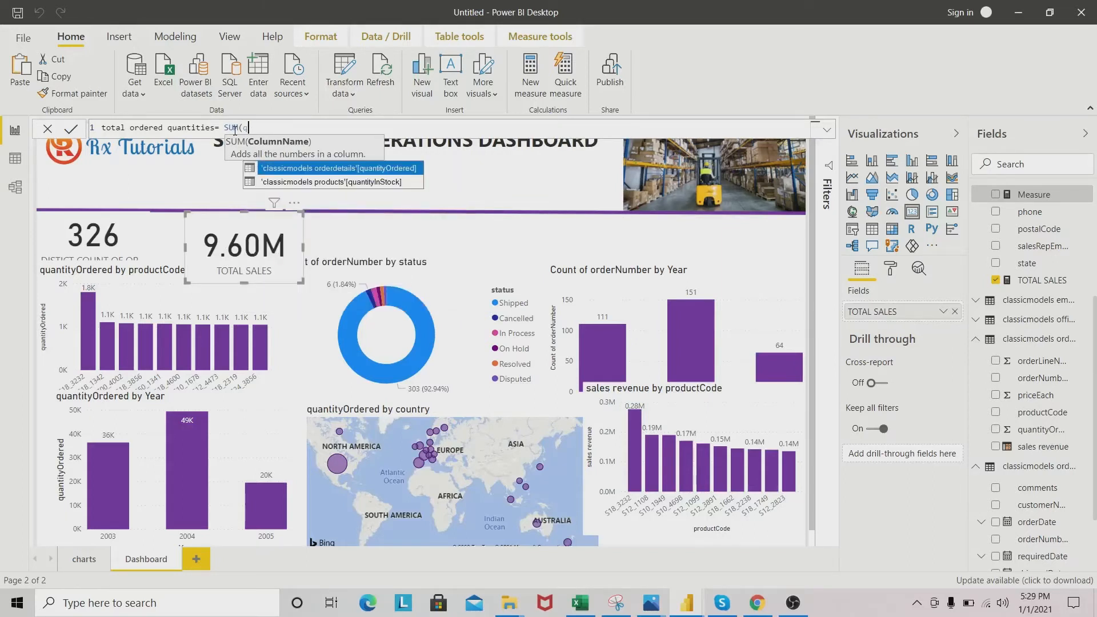
key(Tab)
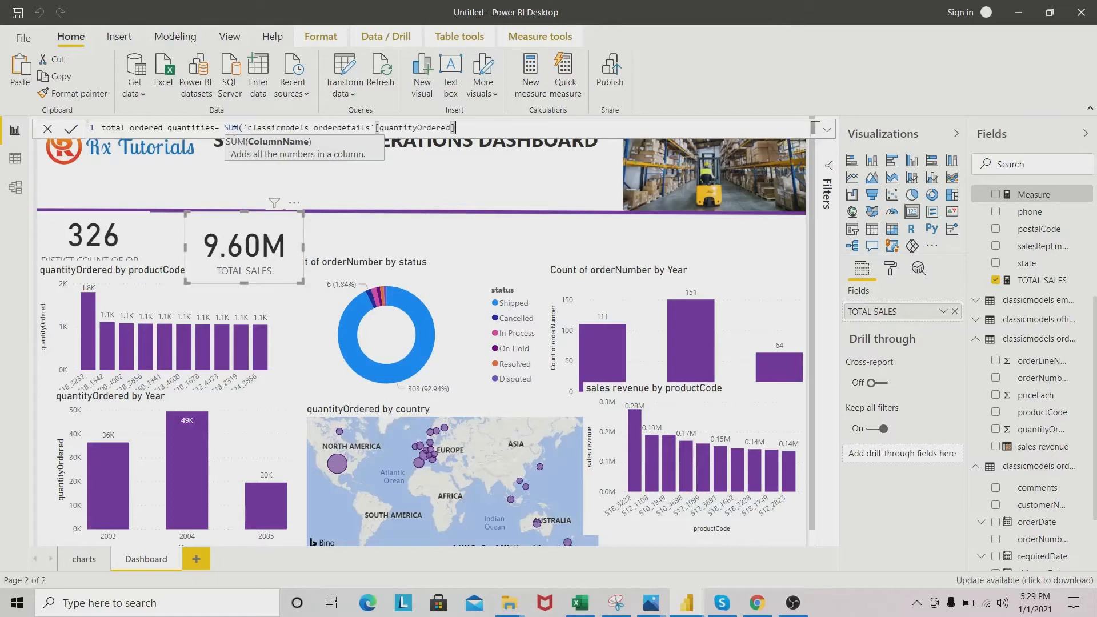
text())
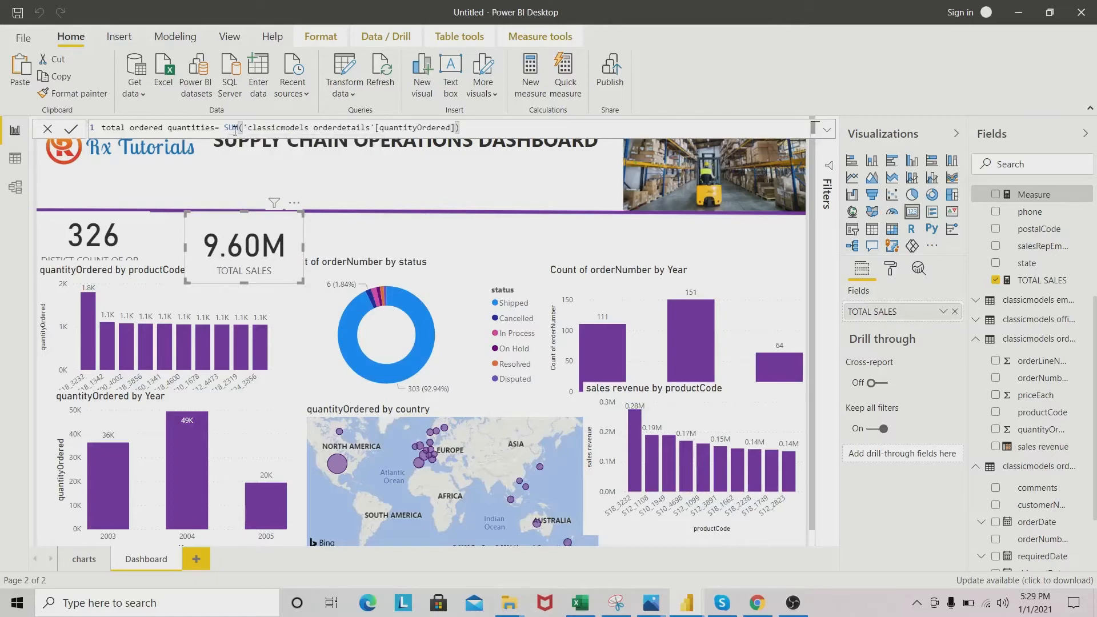
key(Return)
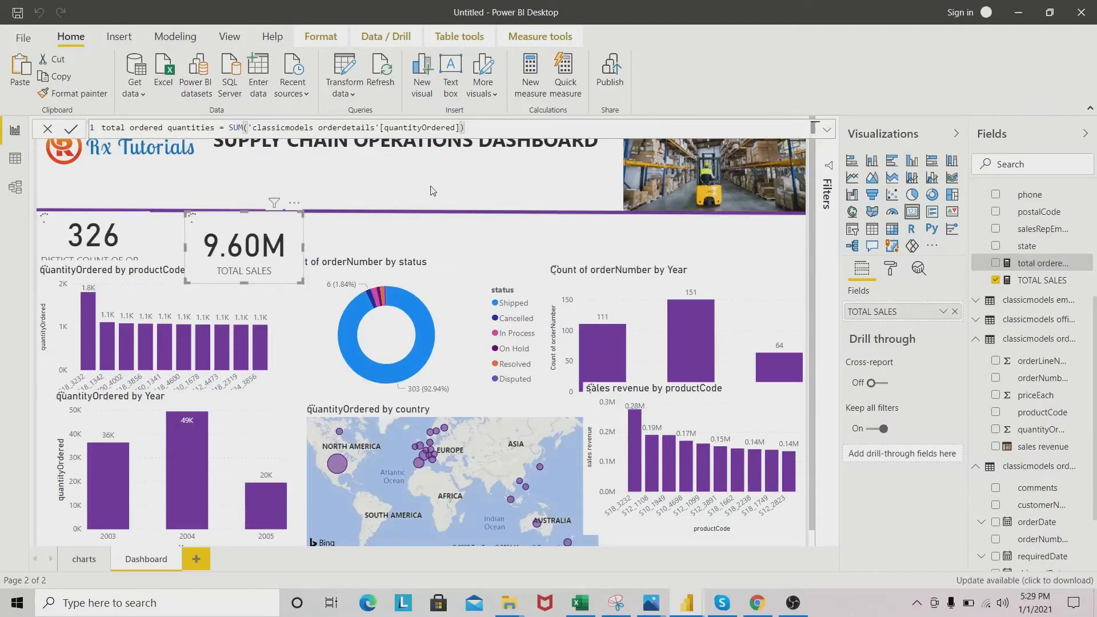
Step: Add a smaller card visual showing the total ordered quantities measure and place it beside the TOTAL SALES card
click(376, 233)
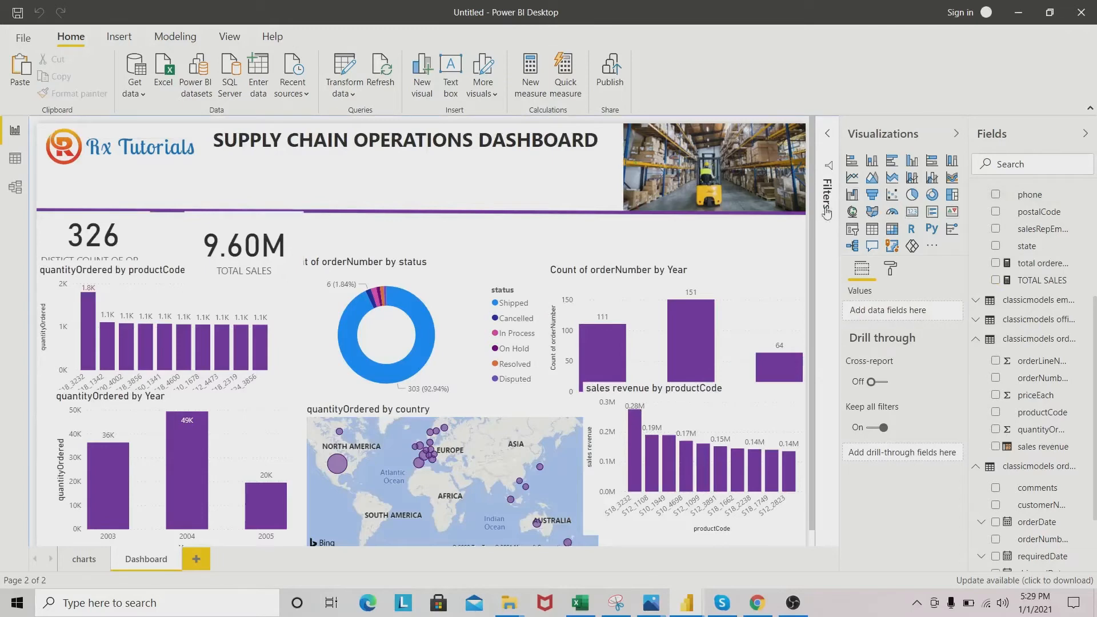
click(913, 230)
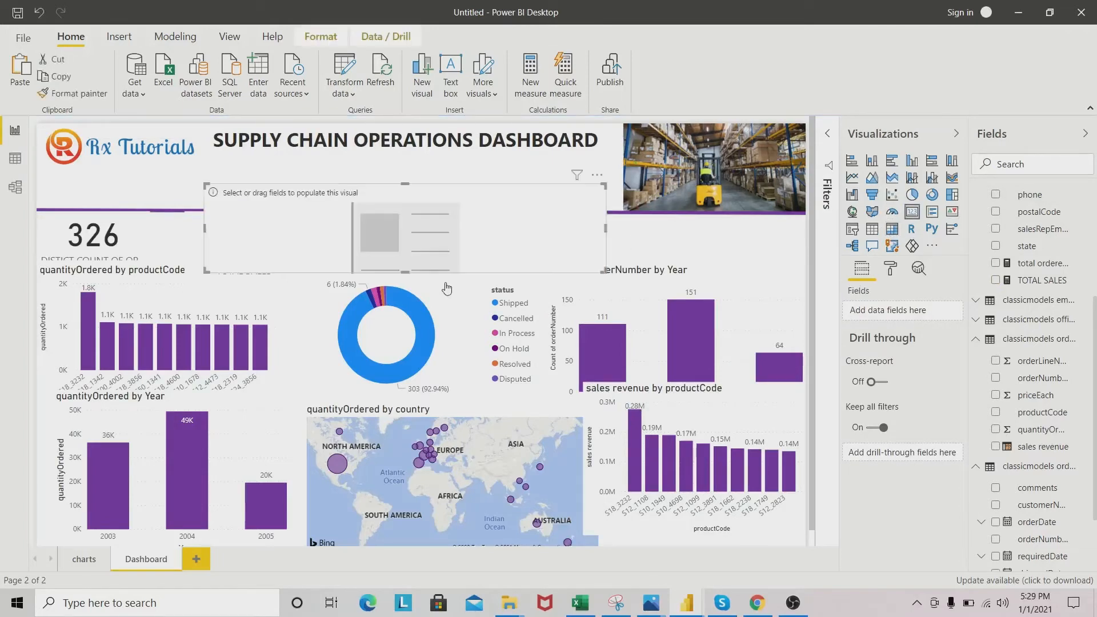
drag(600, 276, 421, 236)
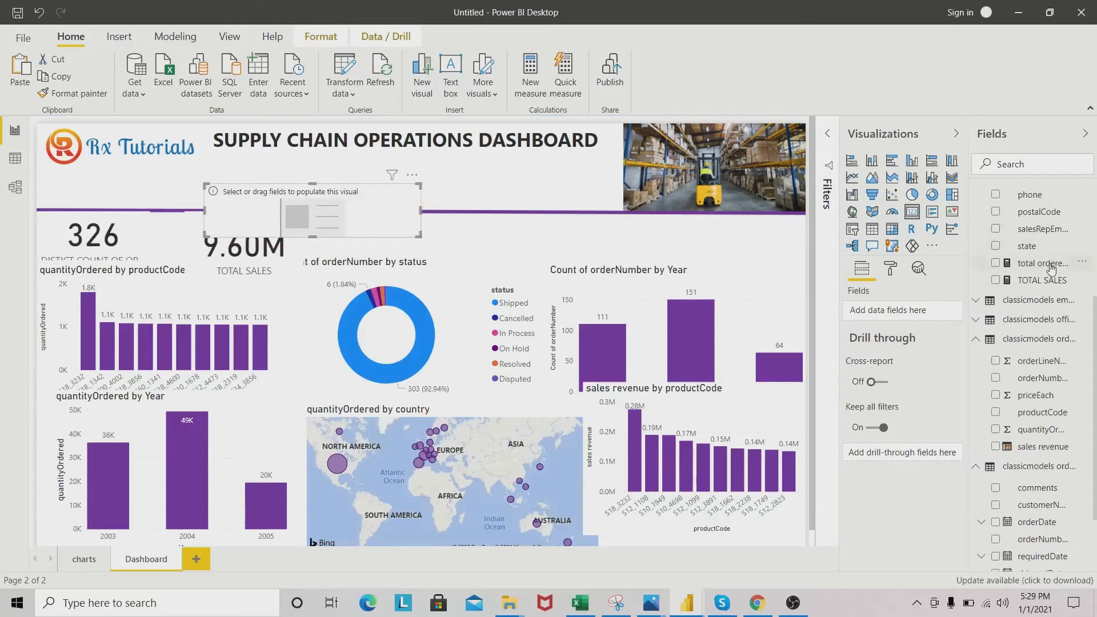
drag(1051, 265, 461, 221)
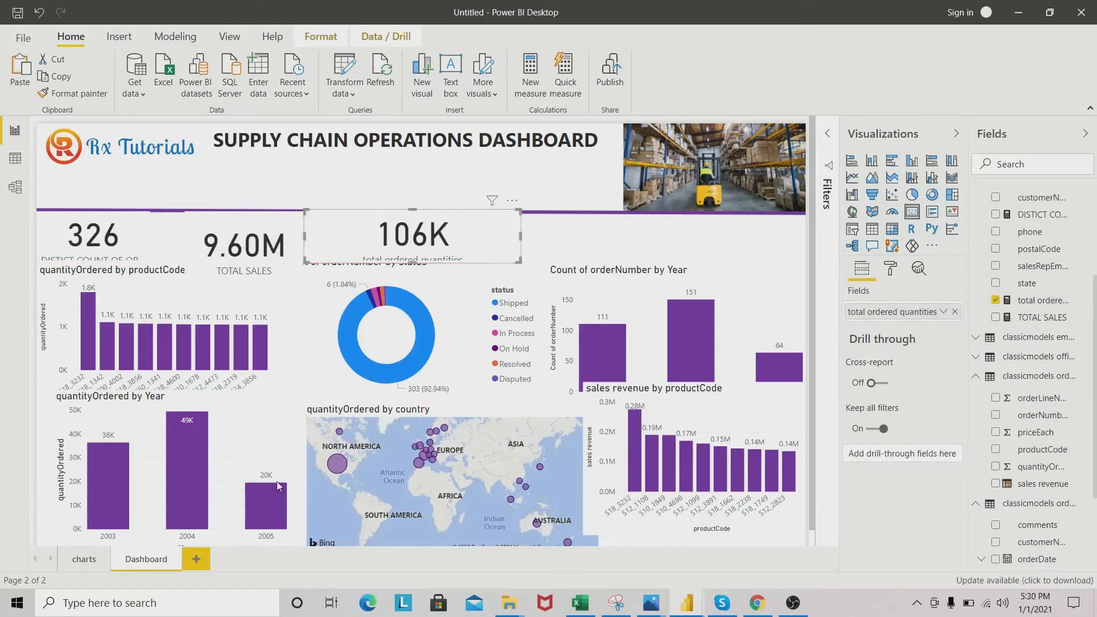
Step: Using the Supply chain operations Dashboard report as reference, narrow the total ordered quantities card in the untitled report
mouse_move(688, 600)
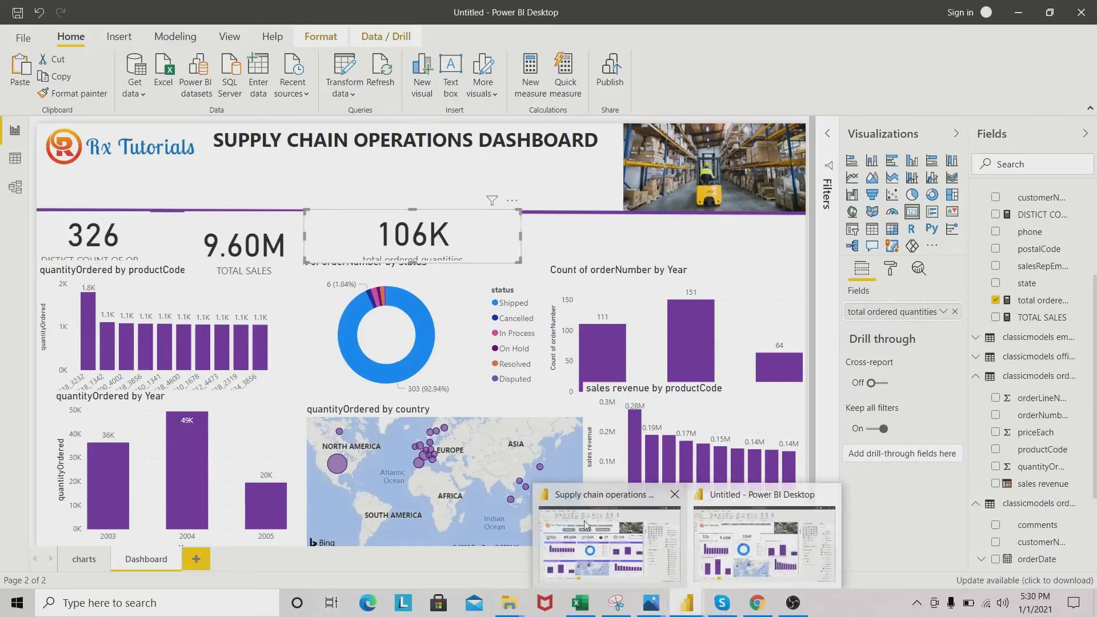
mouse_move(585, 524)
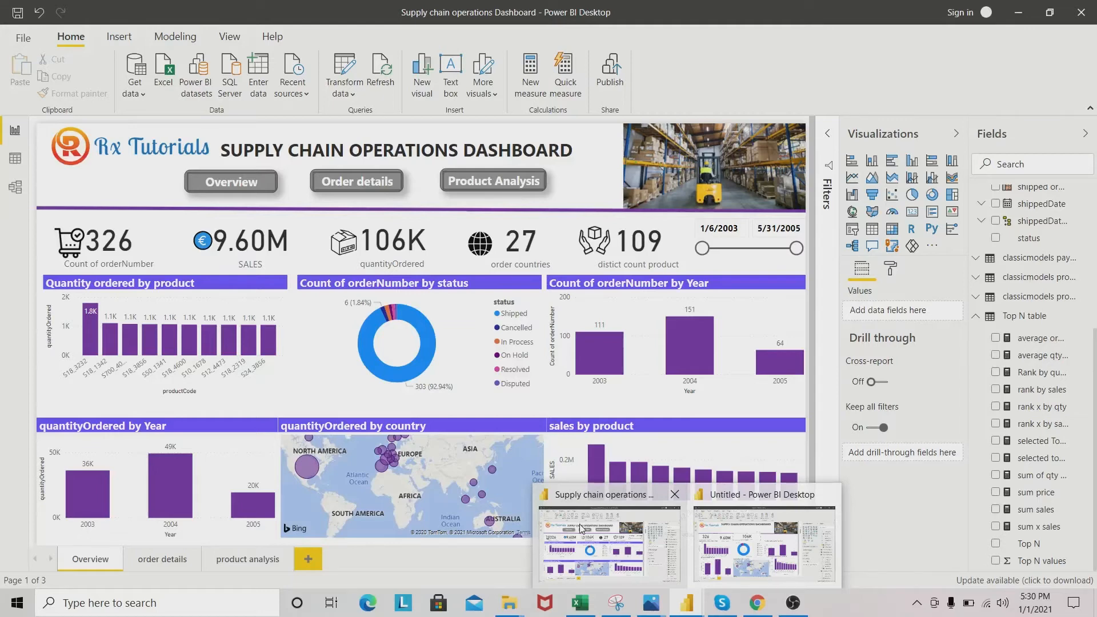
click(763, 543)
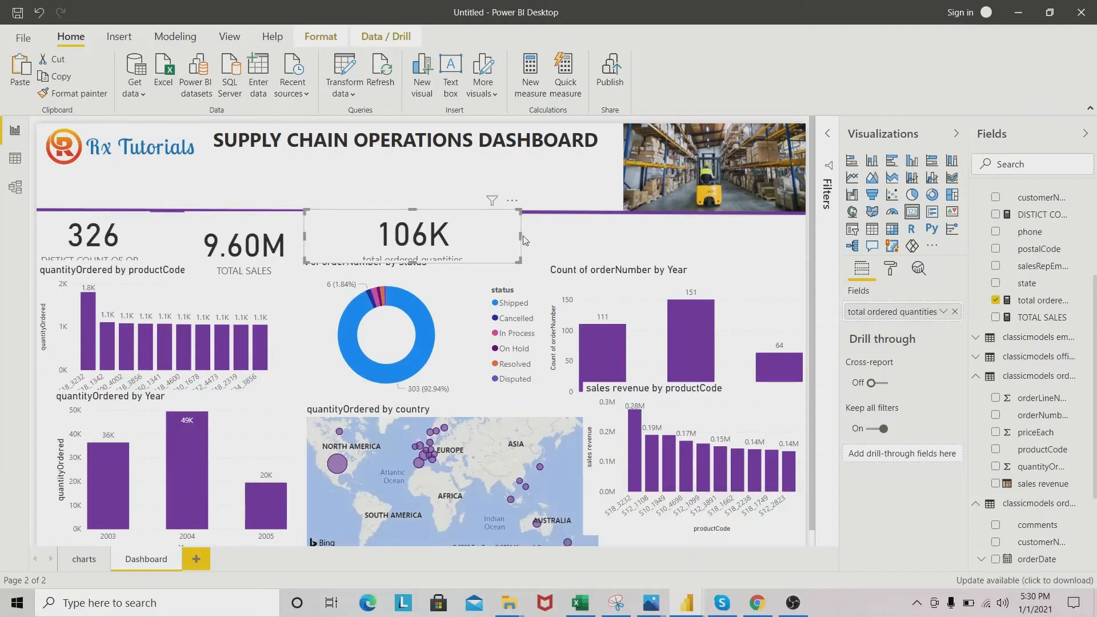
drag(518, 260, 443, 260)
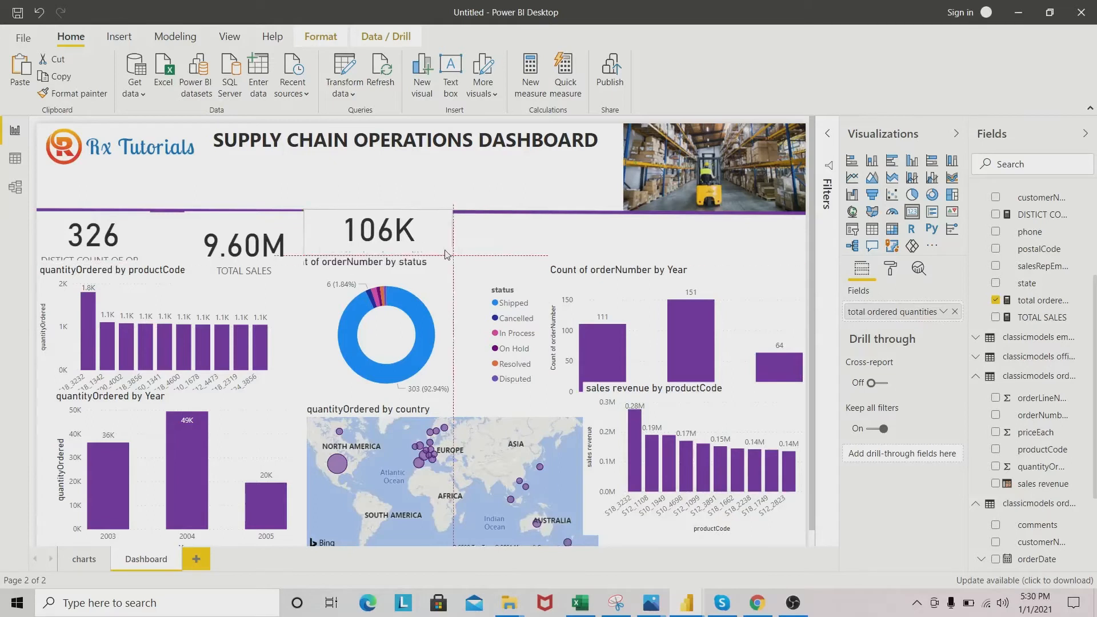
click(494, 235)
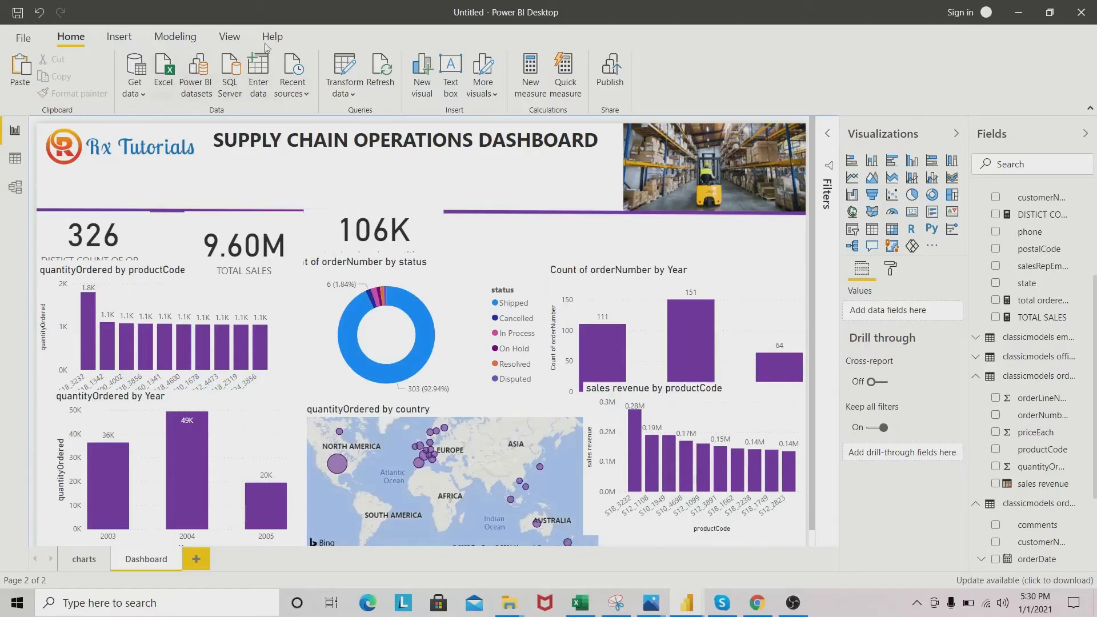
Step: Create another new measure and name it total ordered countries
click(531, 91)
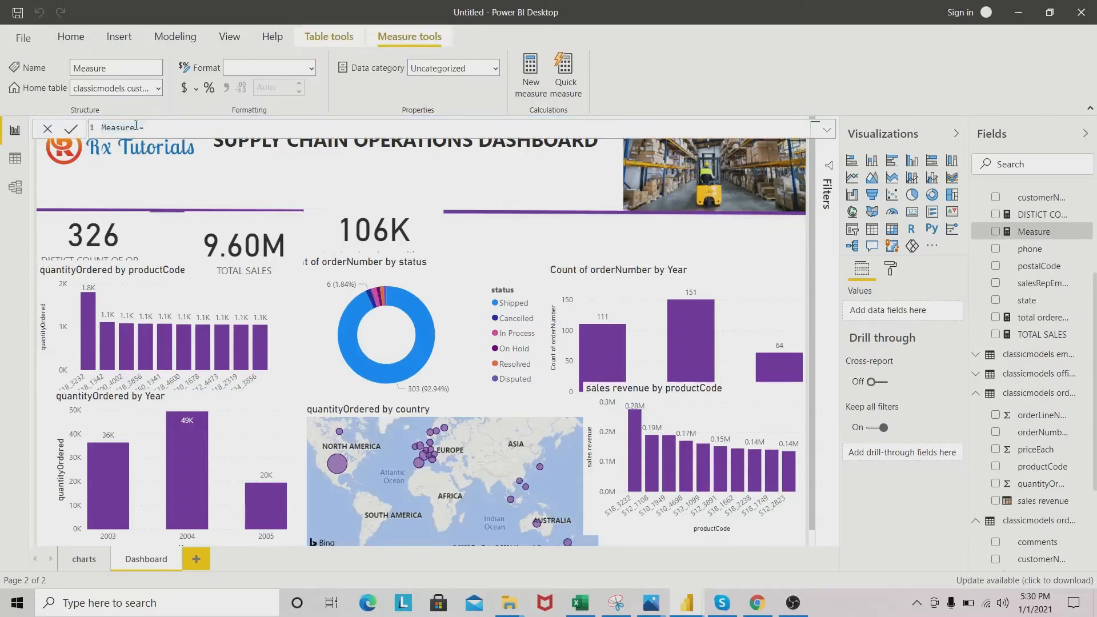
key(BackSpace)
key(BackSpace)
key(BackSpace)
key(BackSpace)
key(BackSpace)
key(BackSpace)
key(BackSpace)
text(total )
text(cust)
key(BackSpace)
key(BackSpace)
key(BackSpace)
key(BackSpace)
text(ordered countries)
click(245, 132)
text(coun)
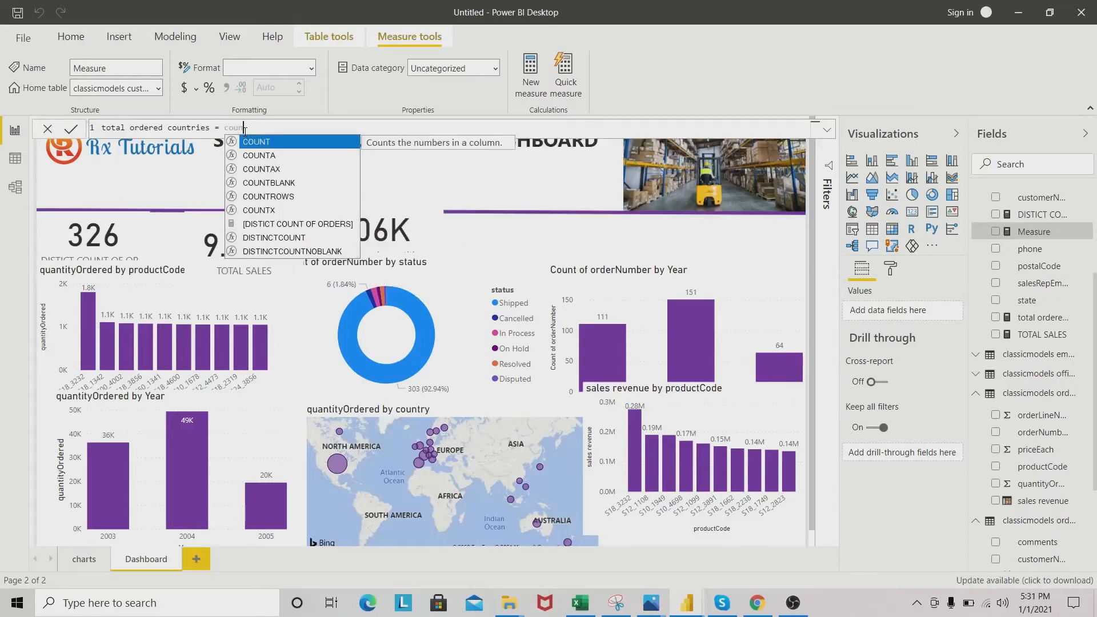
key(BackSpace)
key(BackSpace)
key(BackSpace)
key(BackSpace)
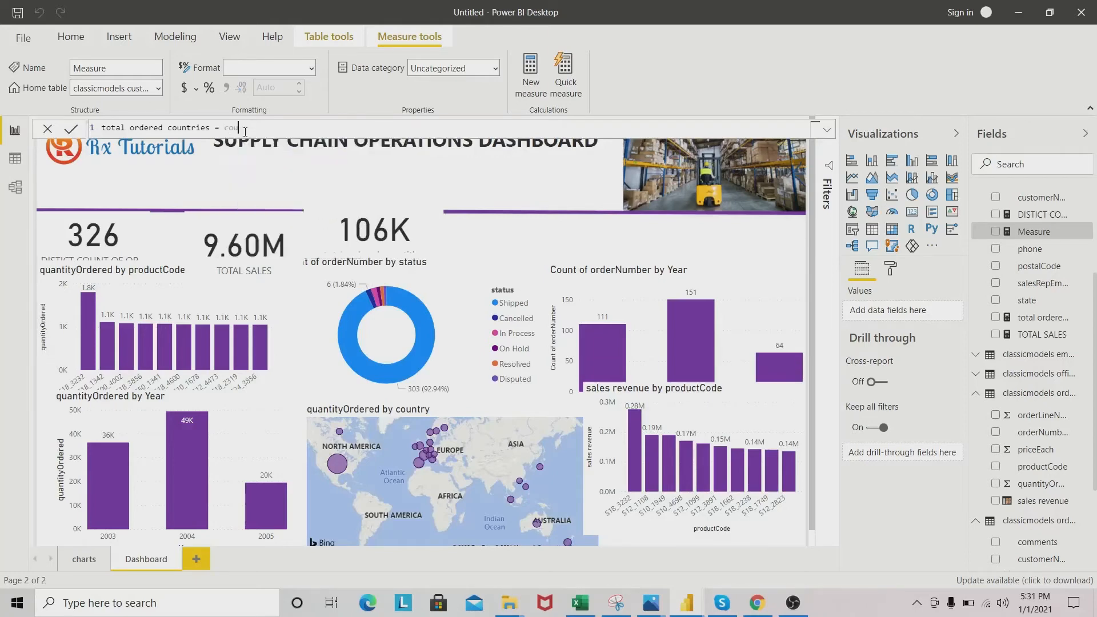
Step: Start the total ordered countries formula with the DISTINCTCOUNT function
text(dis)
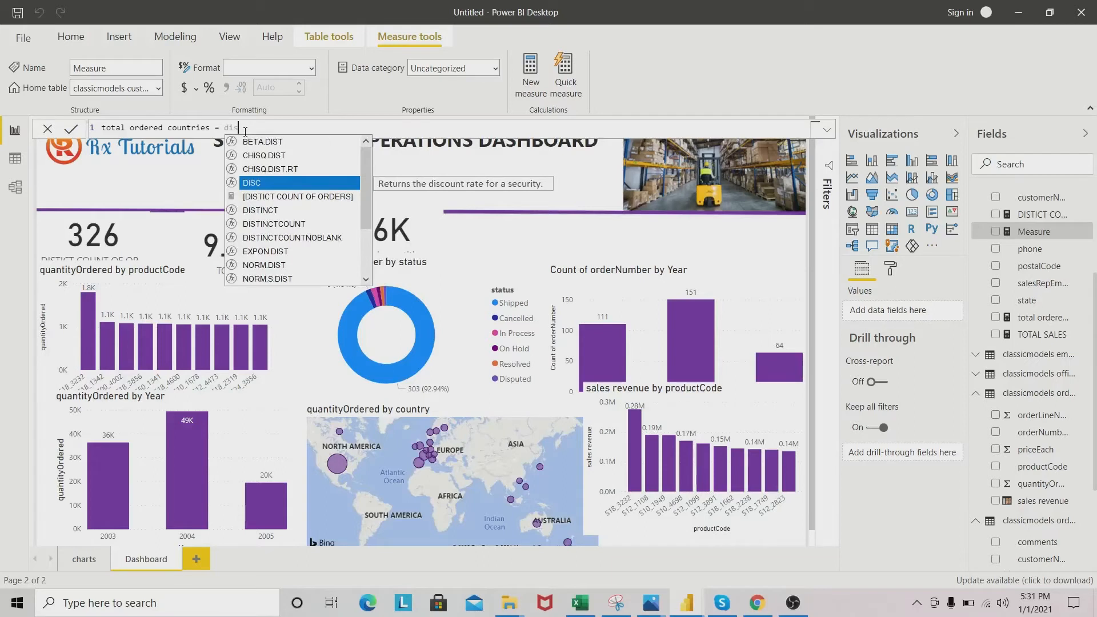
text(t)
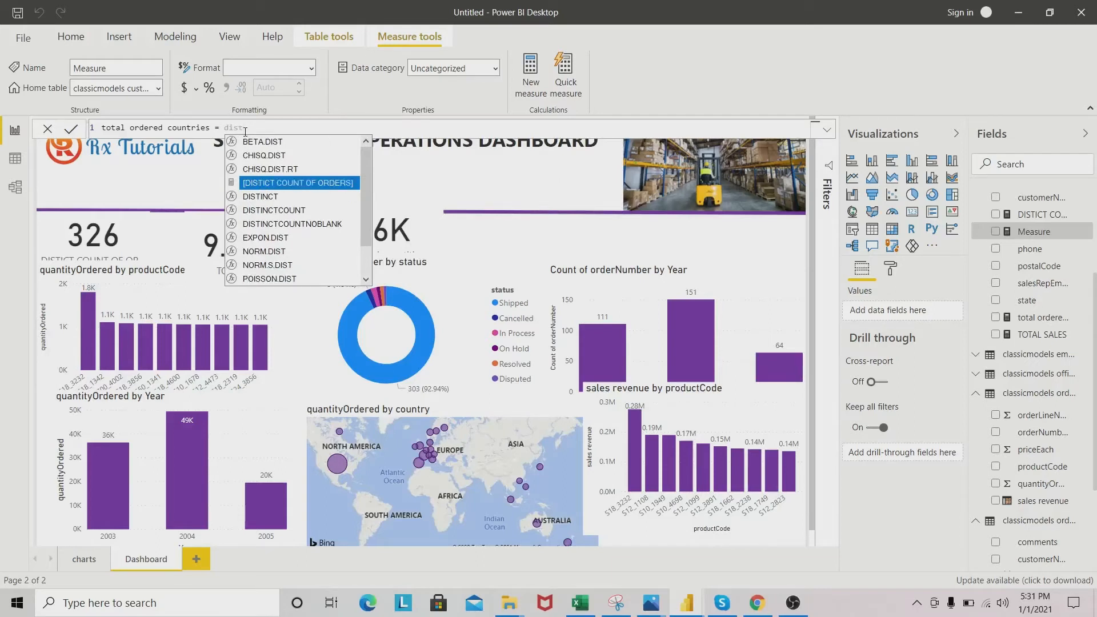
key(Down)
key(Down)
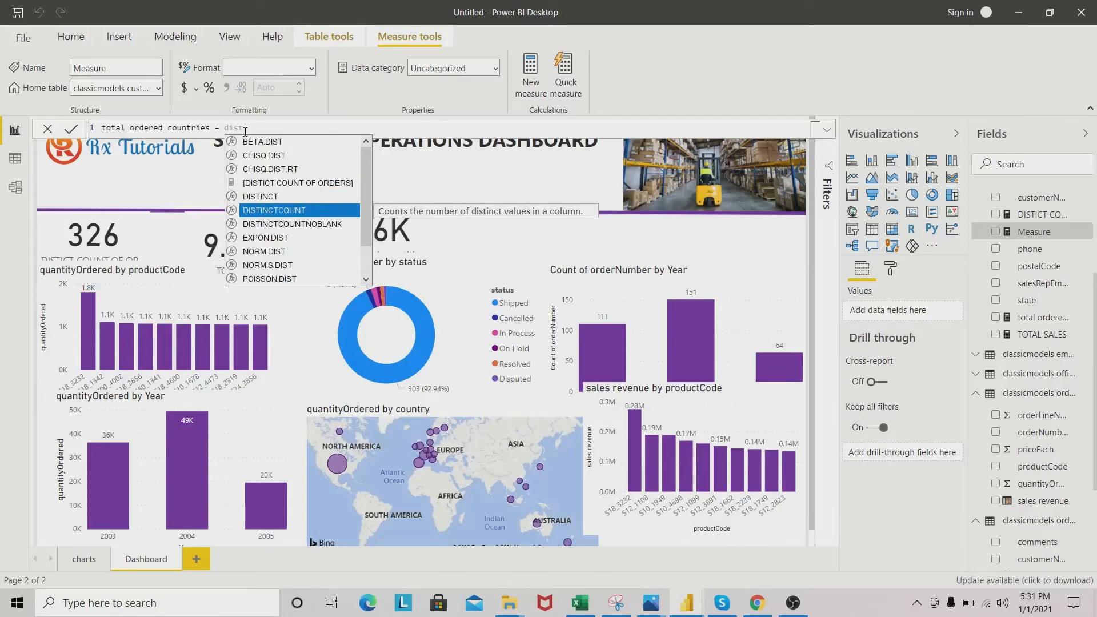
key(Tab)
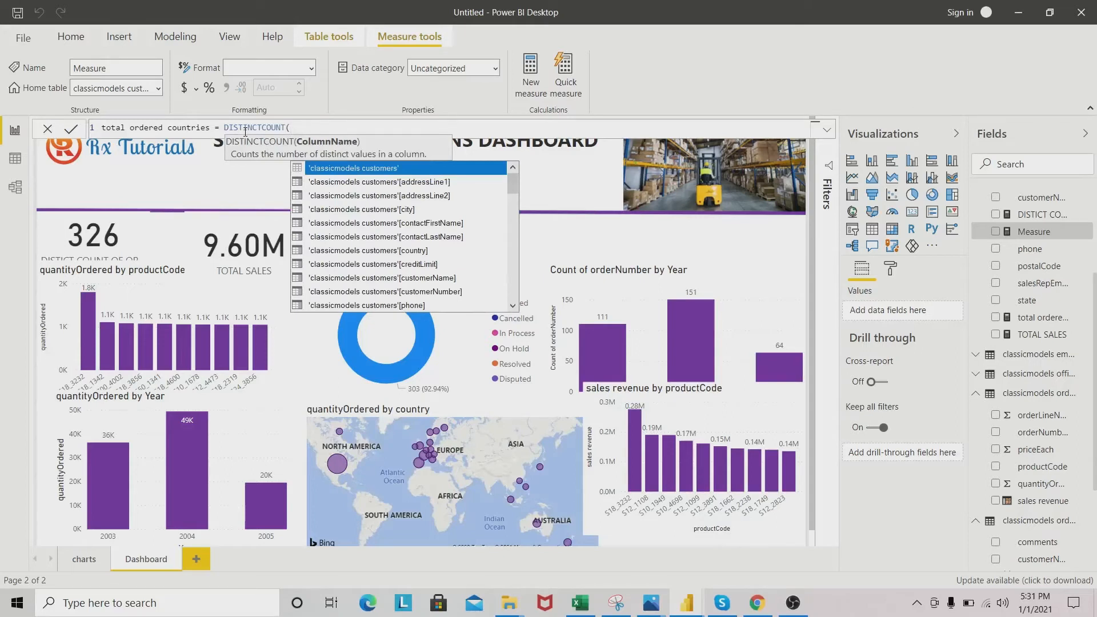
Step: Complete the DISTINCTCOUNT formula with the country column of classicmodels customers and a closing parenthesis
key(Down)
key(Down)
key(Down)
key(Down)
key(Down)
key(Down)
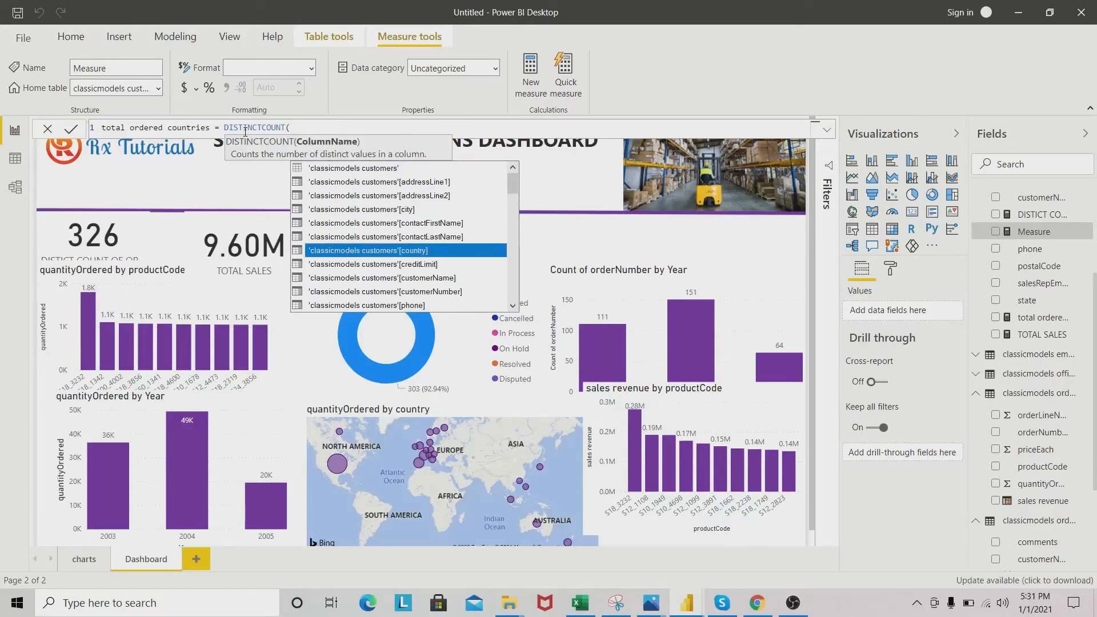
key(Tab)
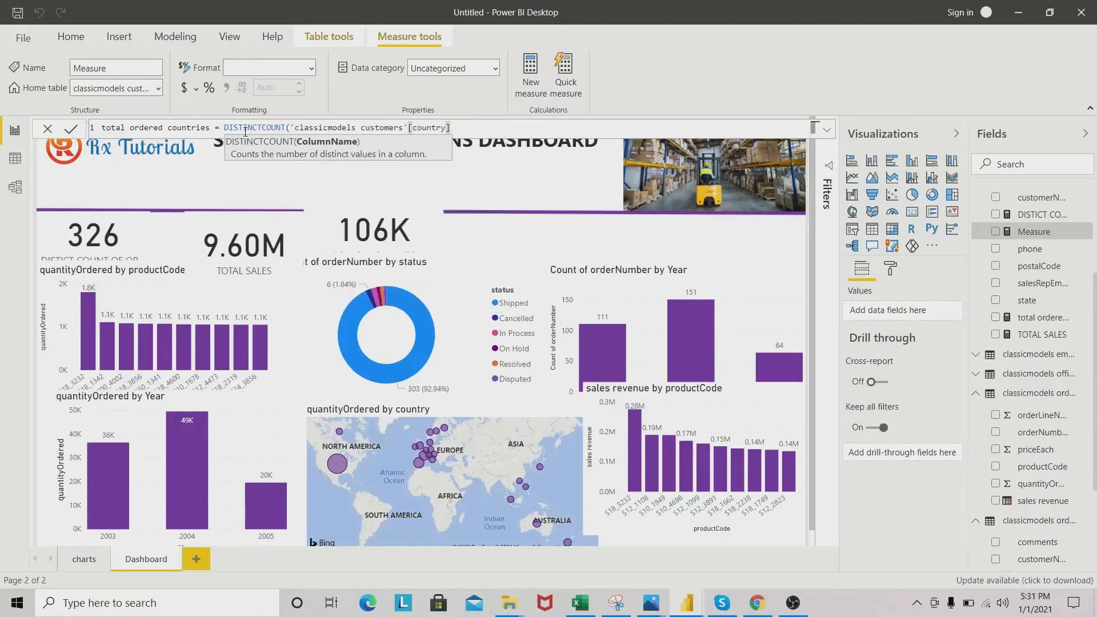
text())
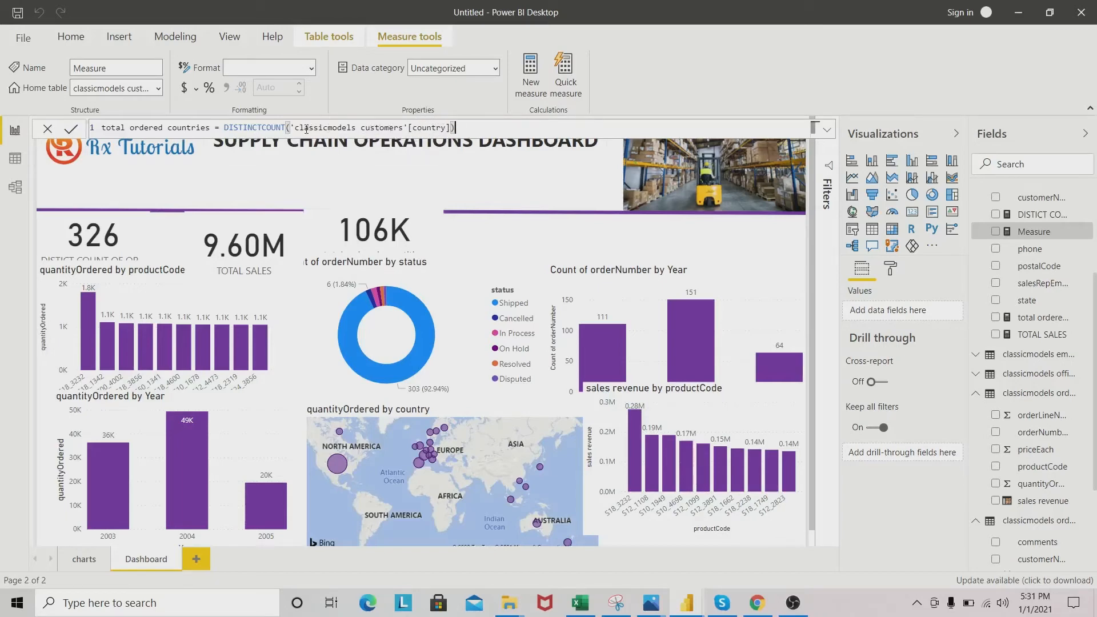
Step: Review the table reference and the DISTINCTCOUNT expression, and commit the total ordered countries measure
drag(294, 128, 404, 128)
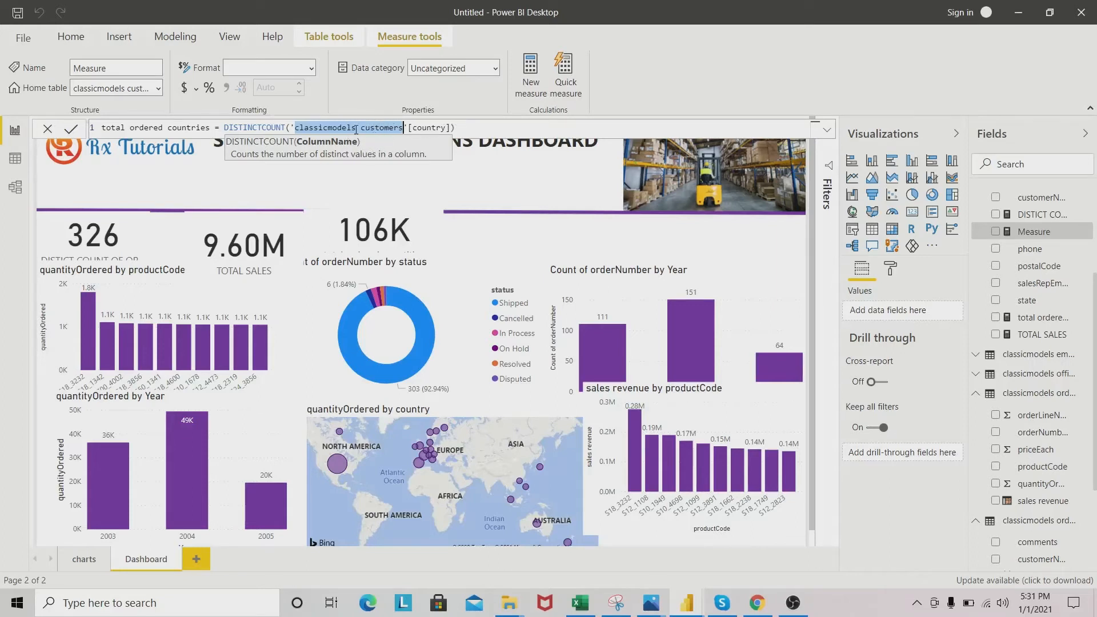
click(357, 127)
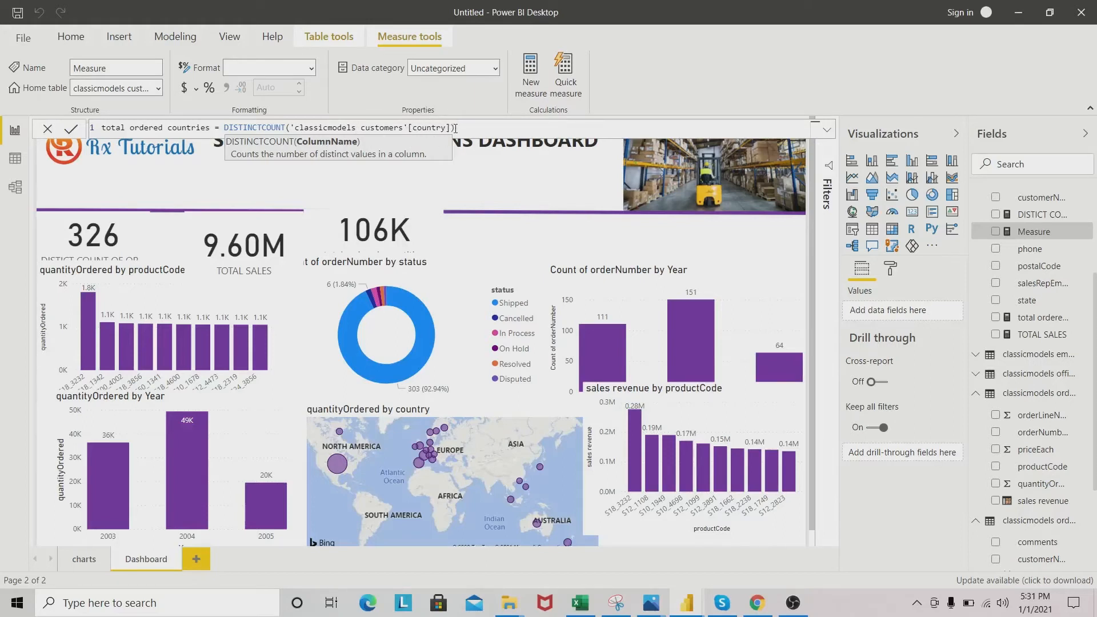
click(459, 128)
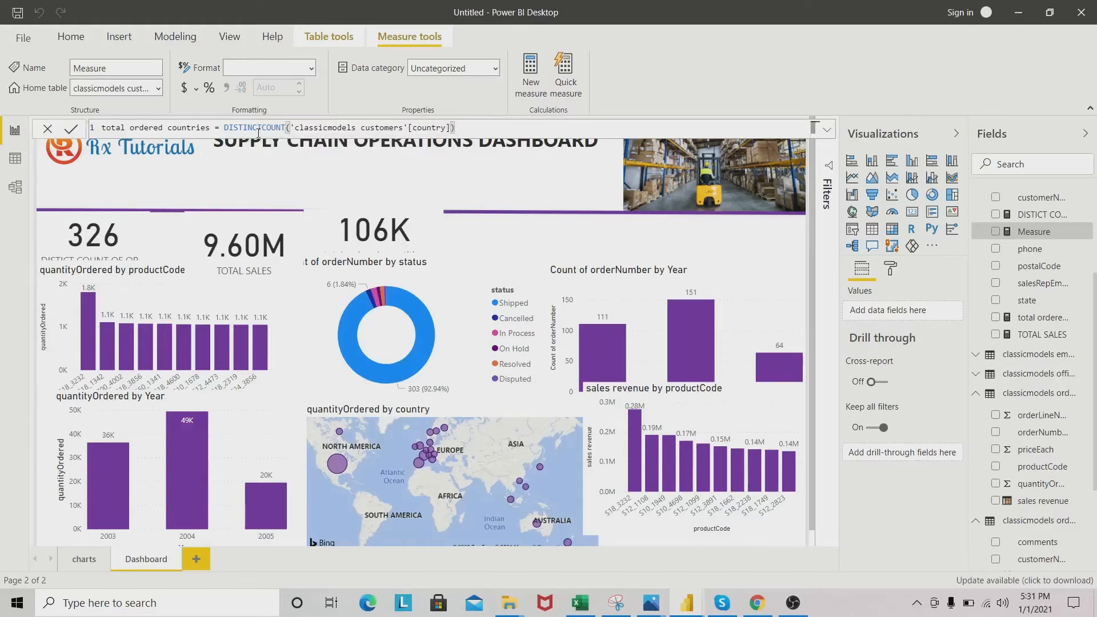
drag(228, 128, 455, 128)
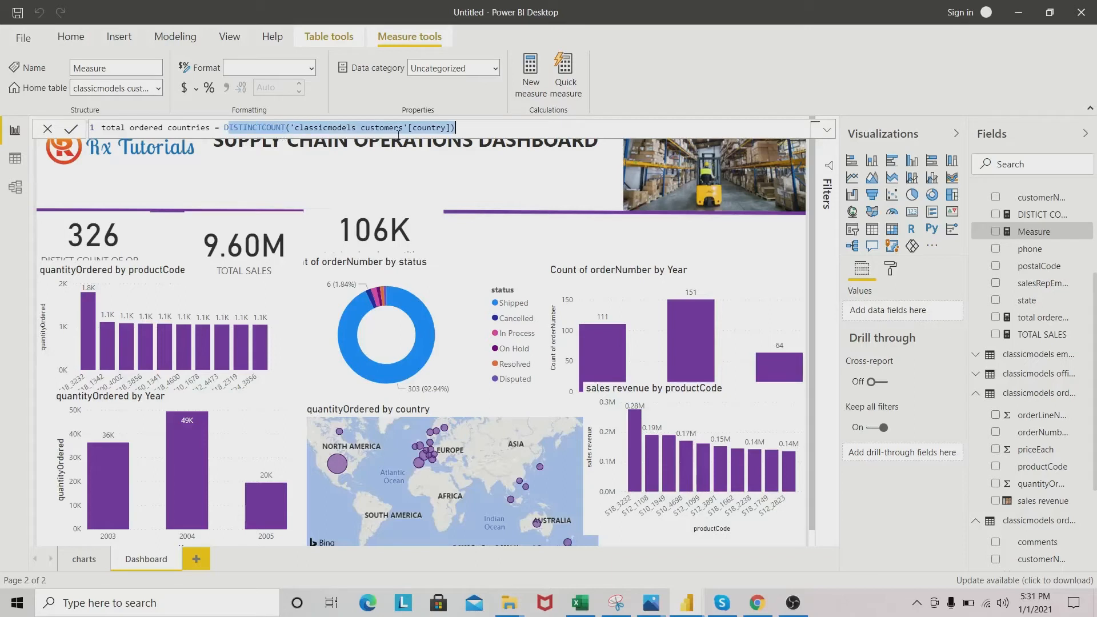
click(458, 128)
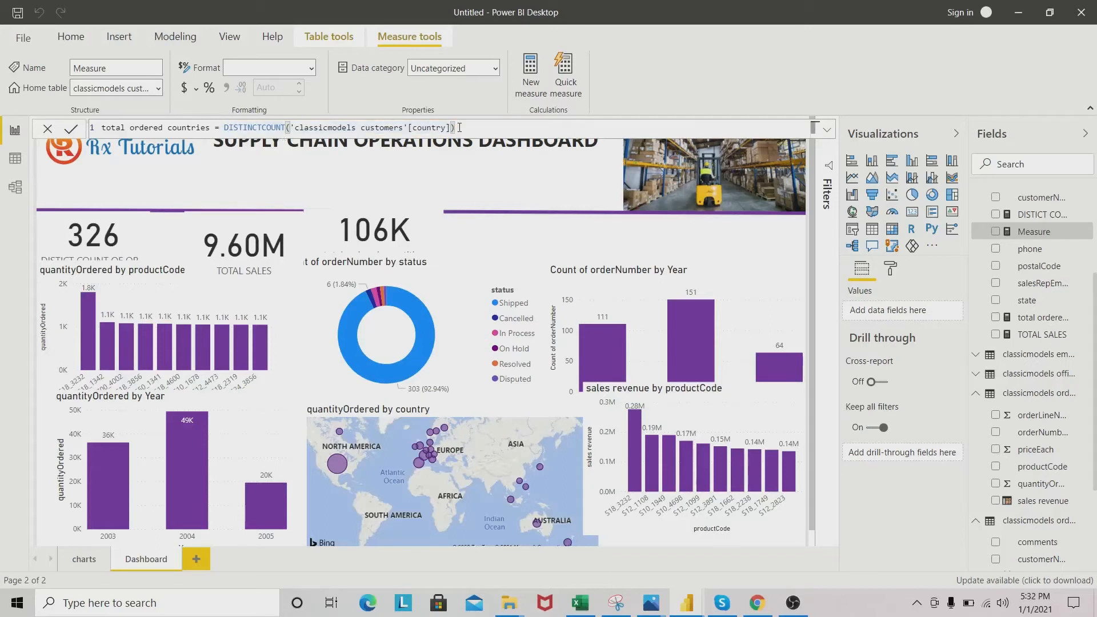
key(Return)
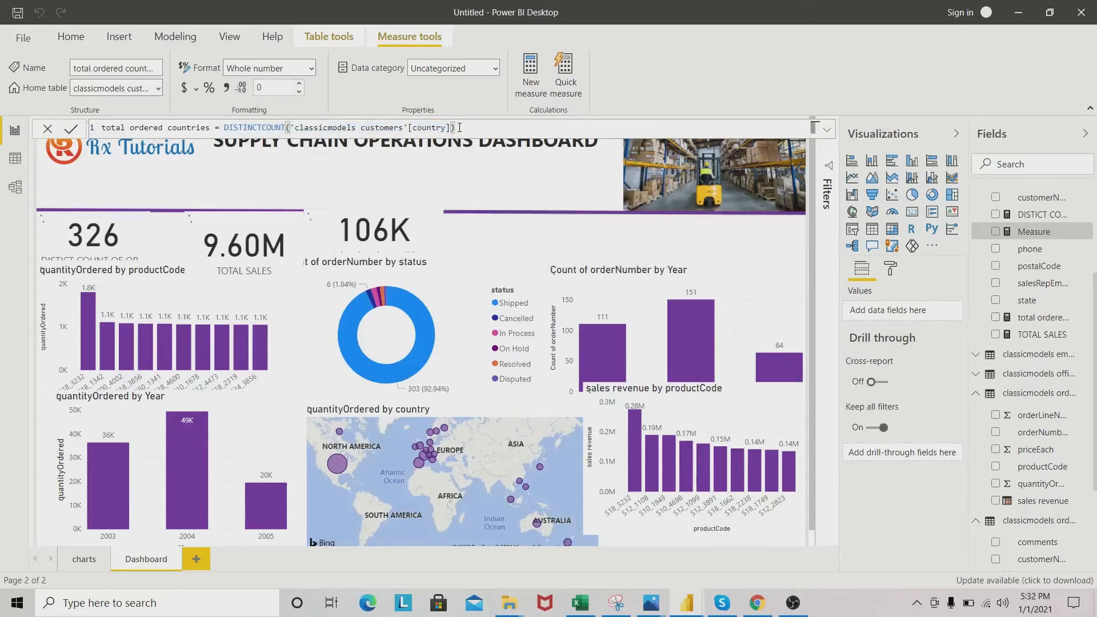
Step: Add a smaller card visual below the warehouse photo and show the total ordered countries measure in it
click(495, 228)
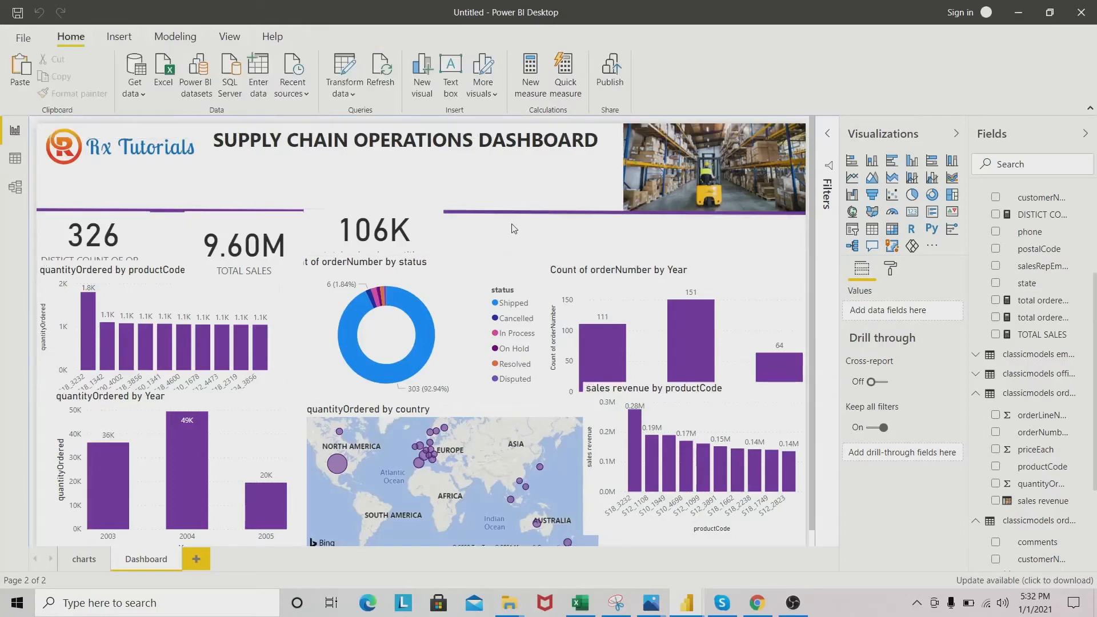
click(913, 213)
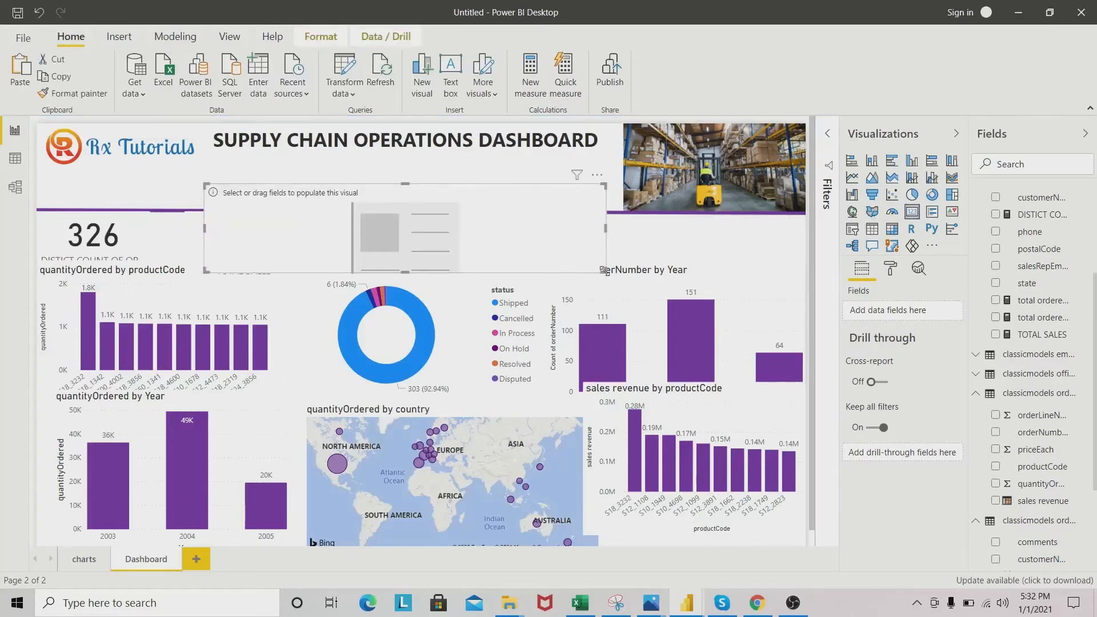
drag(604, 271, 410, 247)
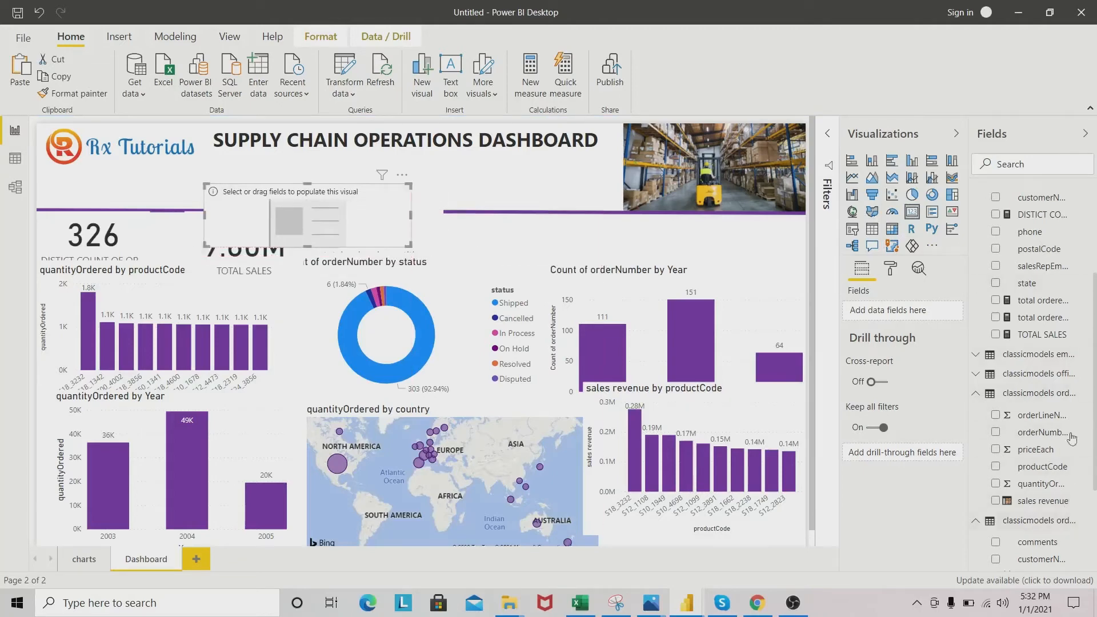
drag(1046, 214, 531, 220)
drag(326, 204, 639, 231)
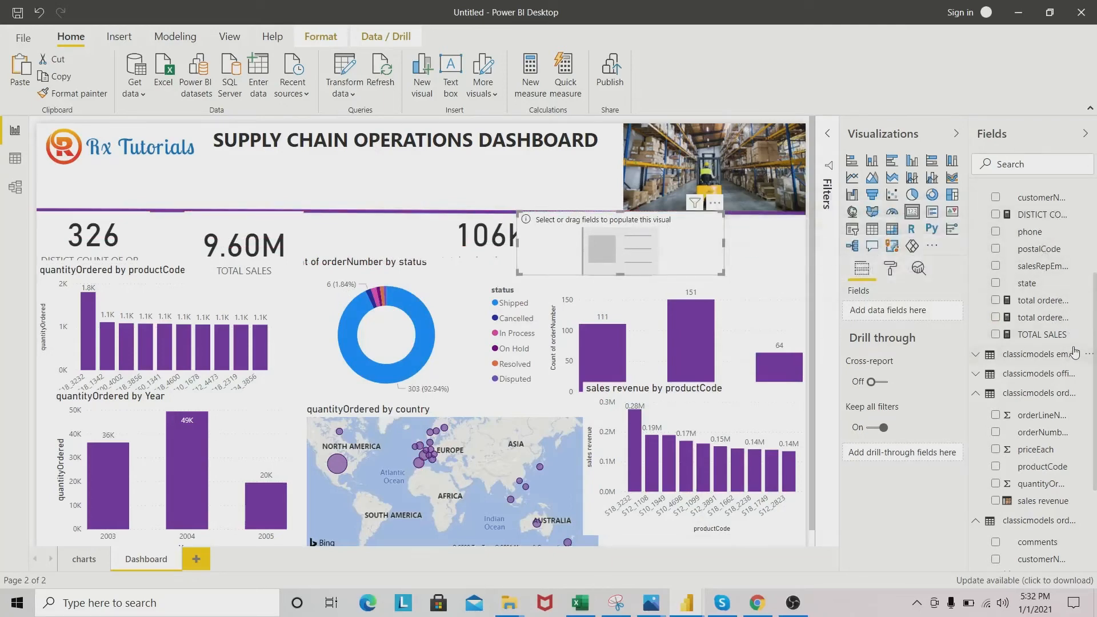
scroll(1094, 341, up, 3)
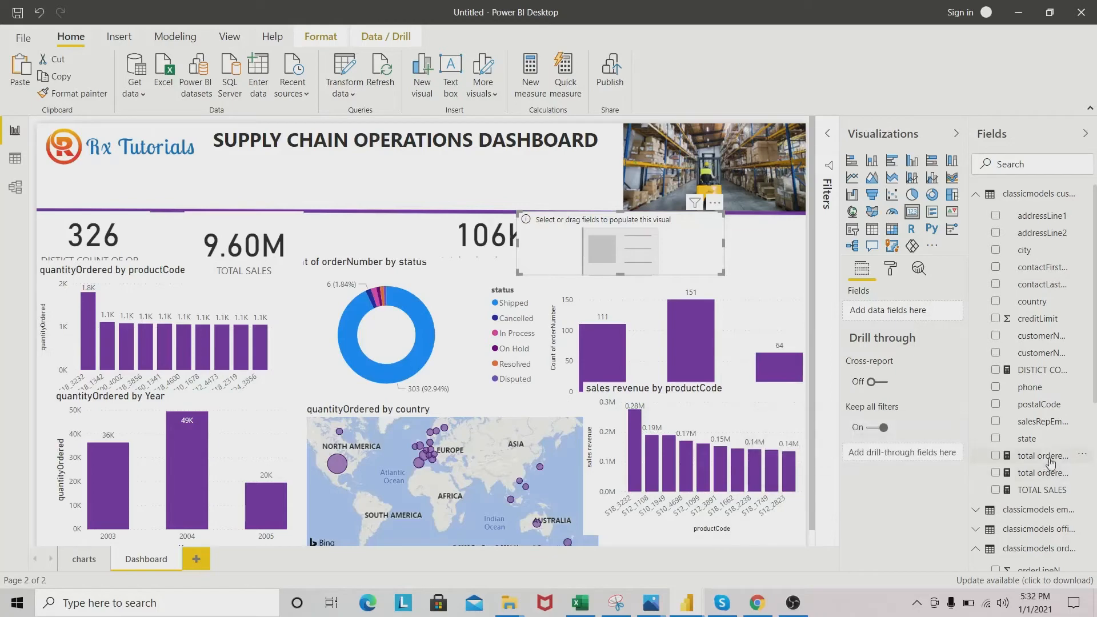
drag(1050, 461, 616, 243)
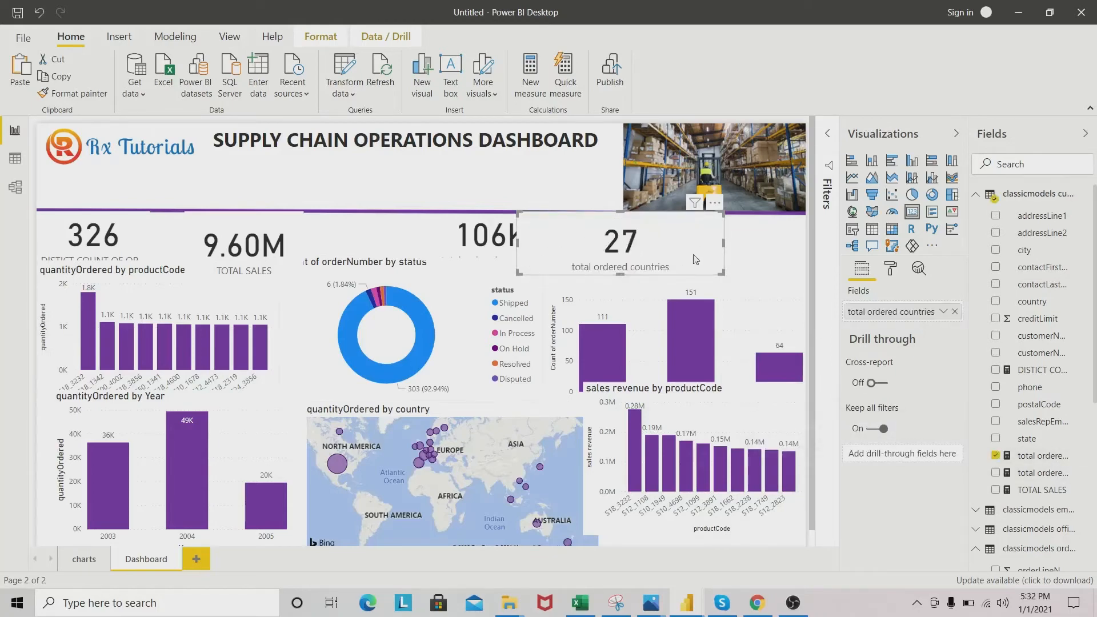
Step: Shrink the total ordered countries card and line it up beside the total ordered quantities card, with that card moved next to TOTAL SALES
drag(722, 273, 660, 263)
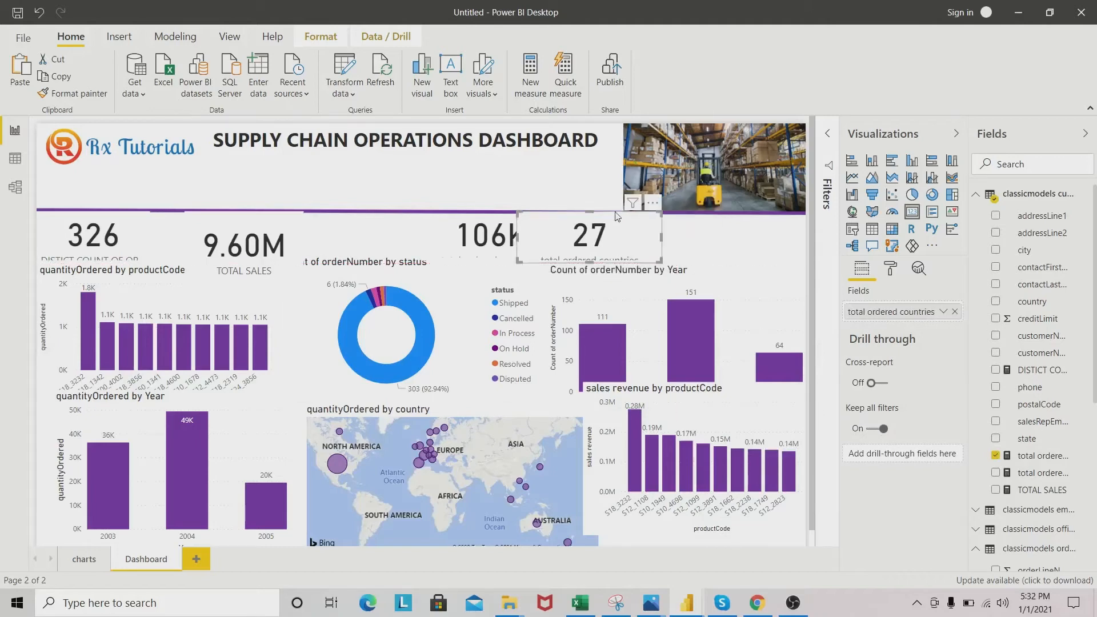
drag(618, 217, 646, 217)
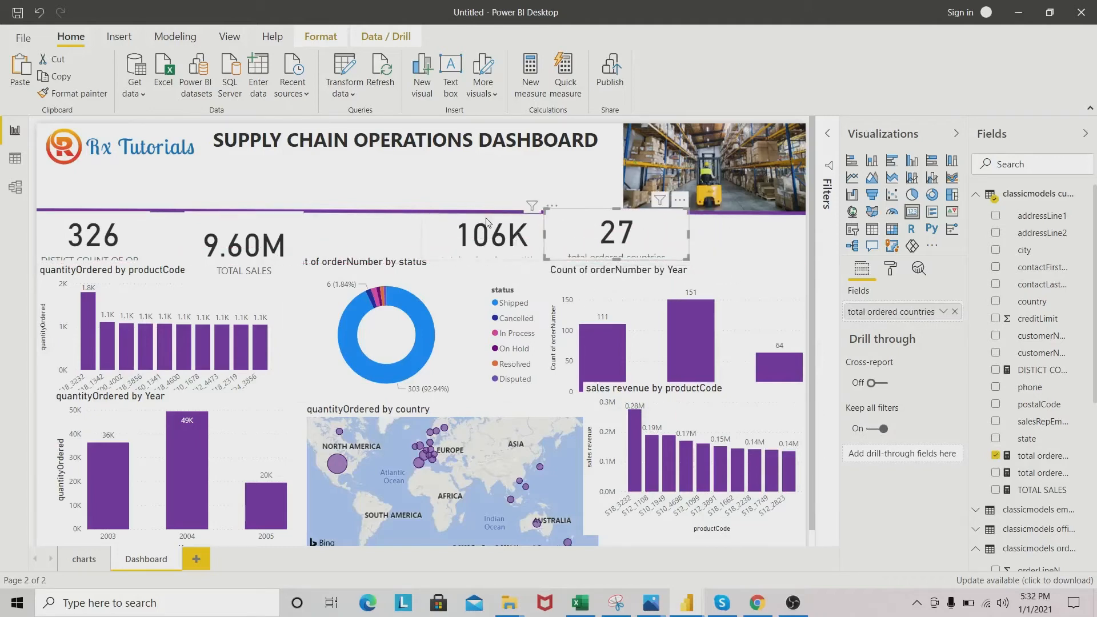
drag(486, 217, 387, 220)
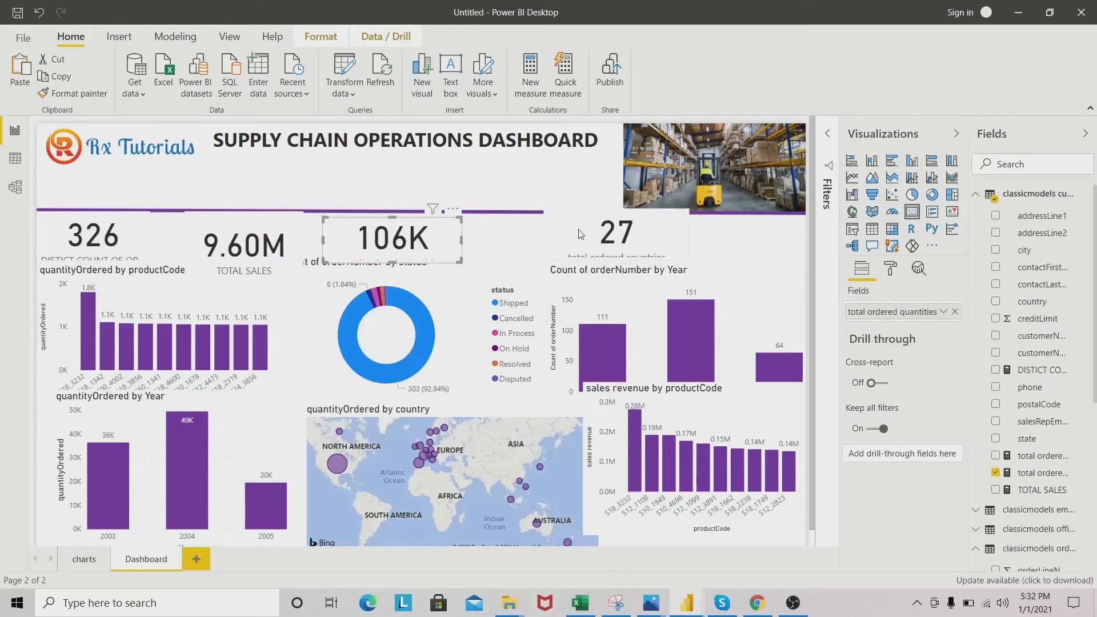
drag(580, 233, 504, 228)
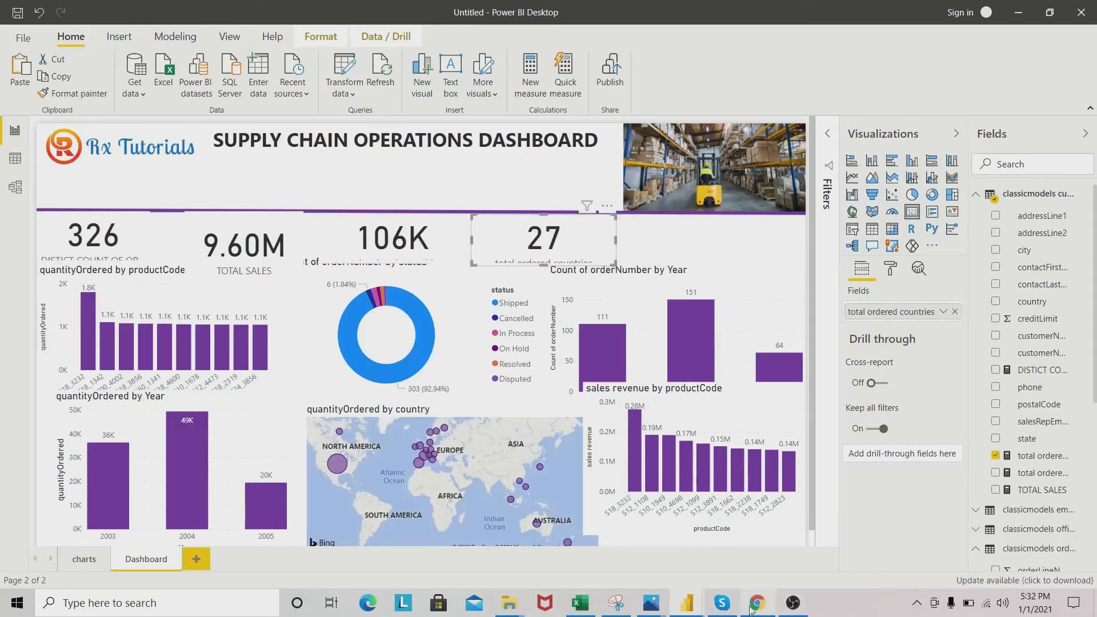
mouse_move(686, 603)
mouse_move(577, 550)
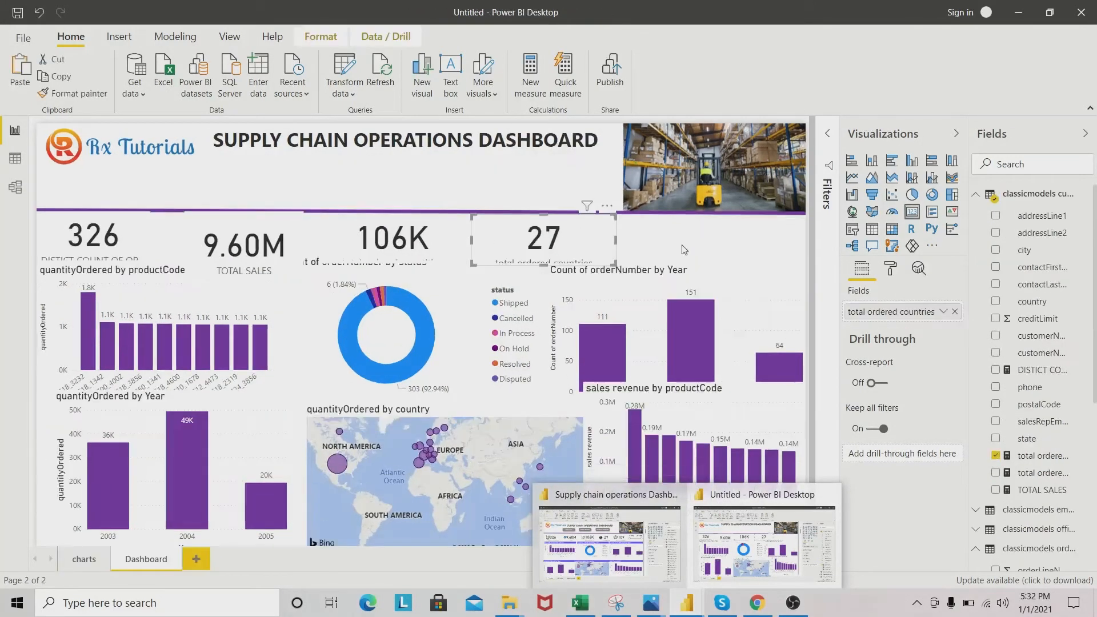
click(646, 239)
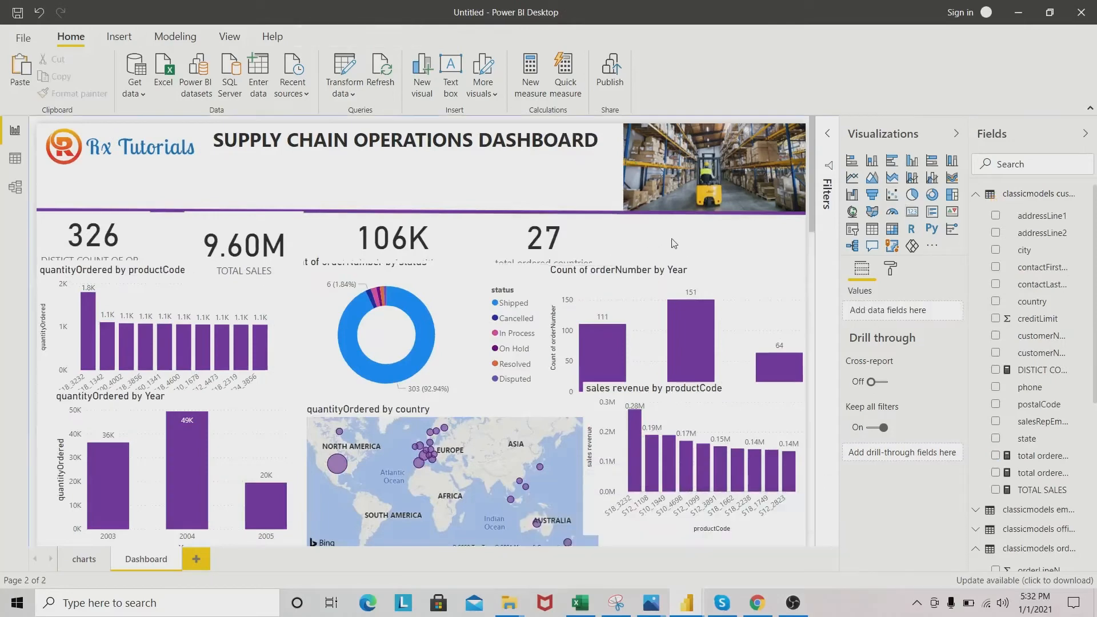
Step: Create a new measure named distinct count of products and start its formula with DISTINCTCOUNT
click(535, 92)
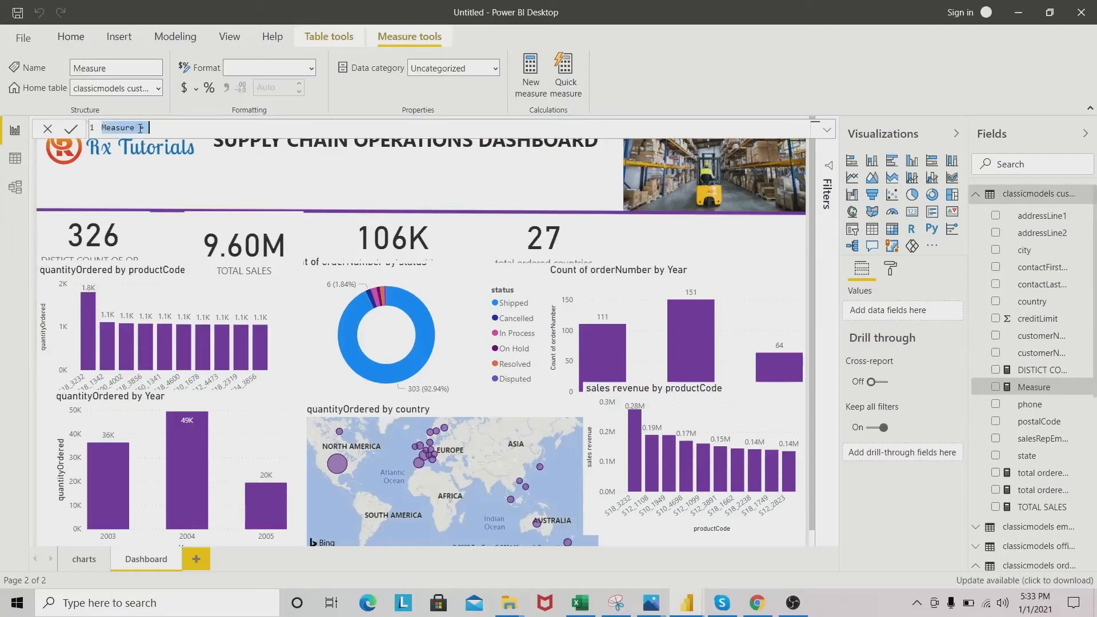
click(136, 127)
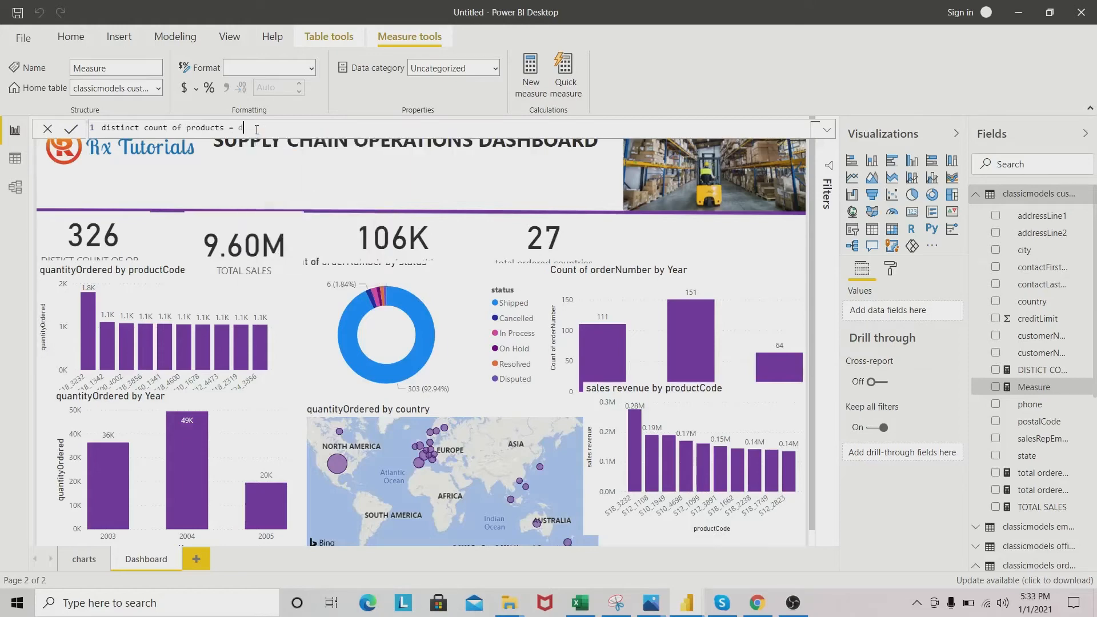
text(ist)
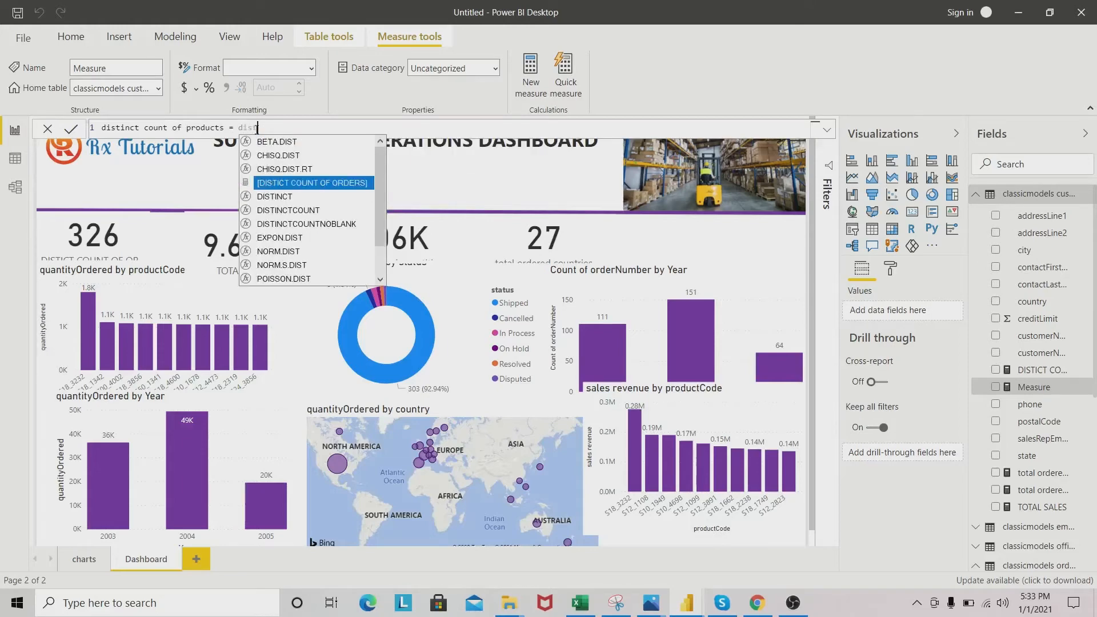
key(Down)
key(Down)
key(Tab)
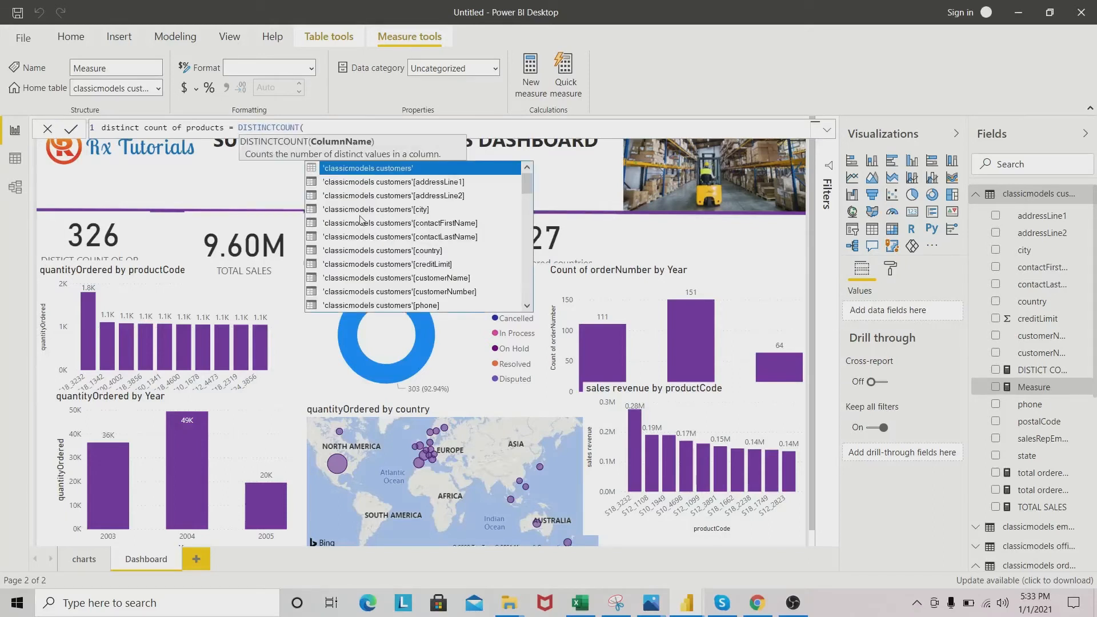
Step: Complete the DISTINCTCOUNT formula with the productCode column of classicmodels orderdetails and commit the measure
text(pro)
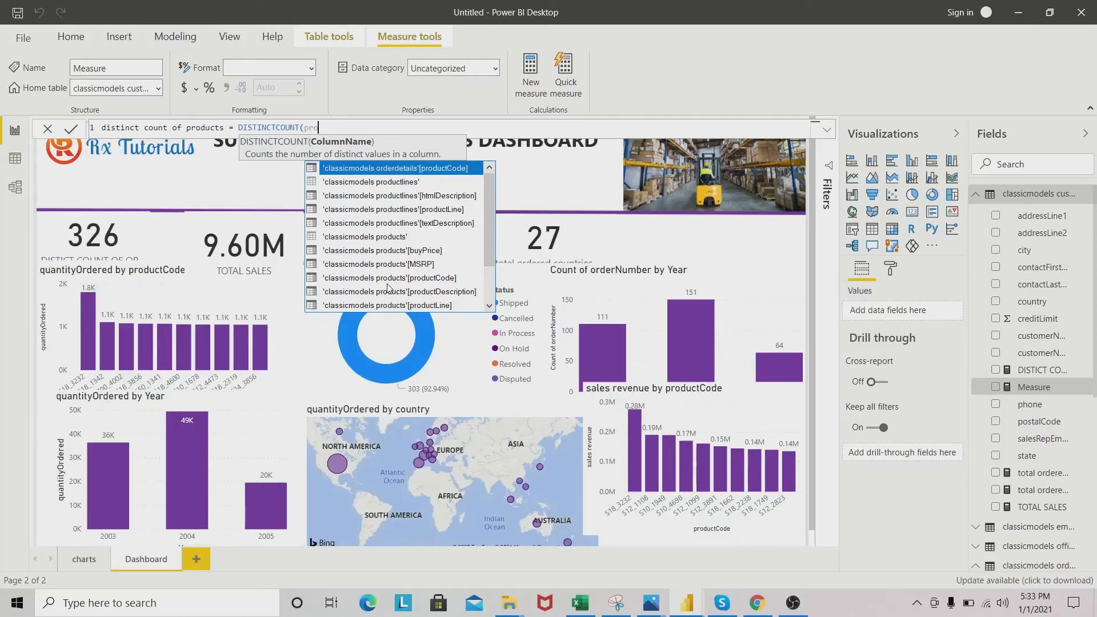
double_click(428, 168)
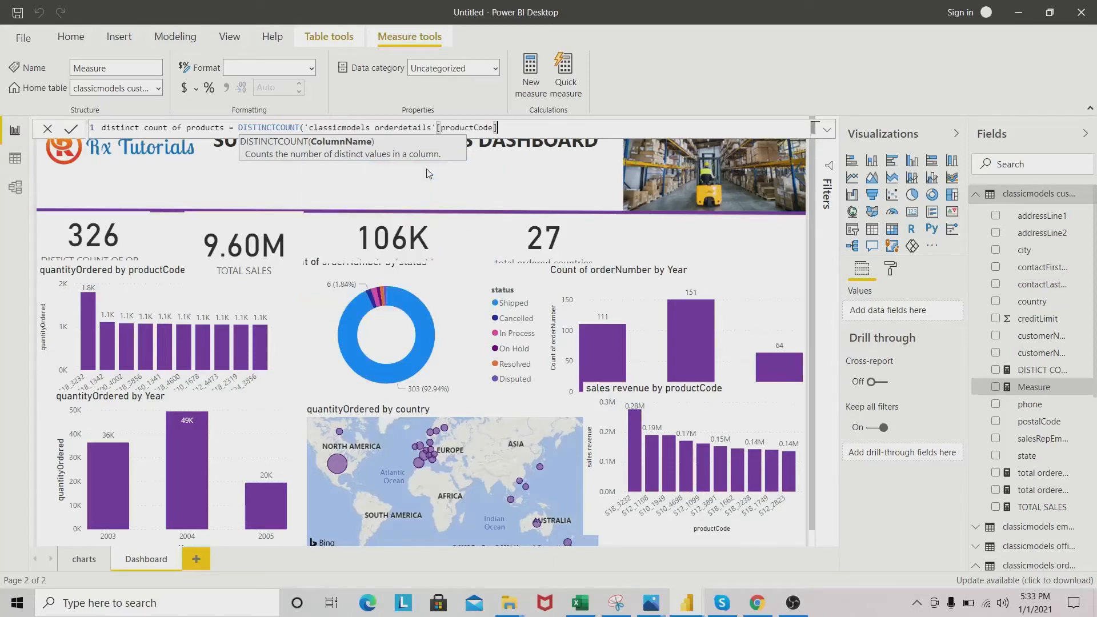
text())
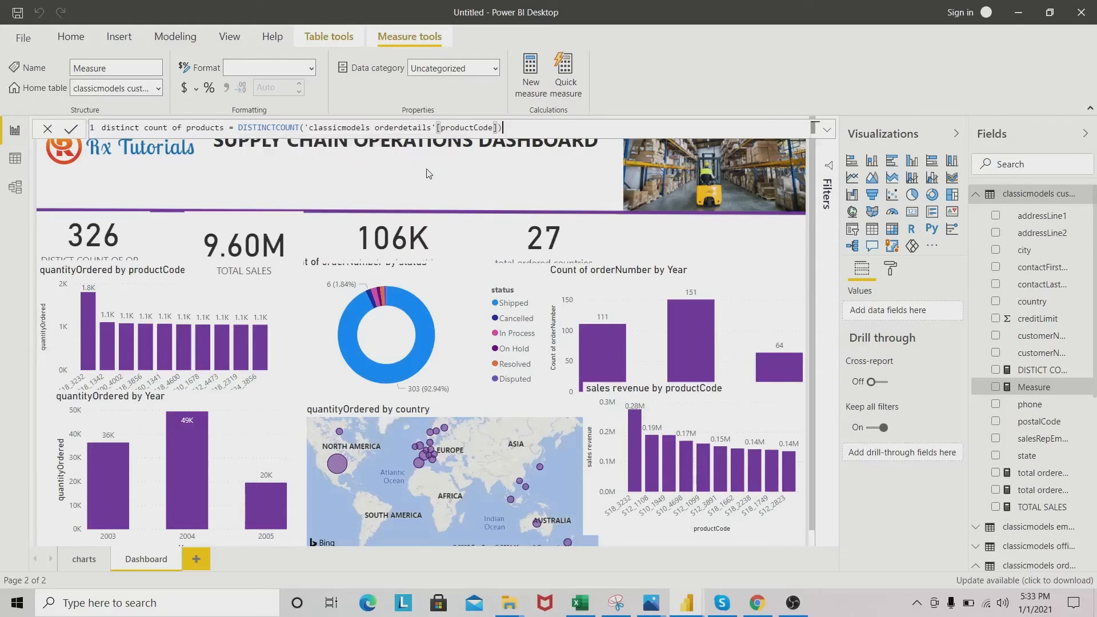
key(Return)
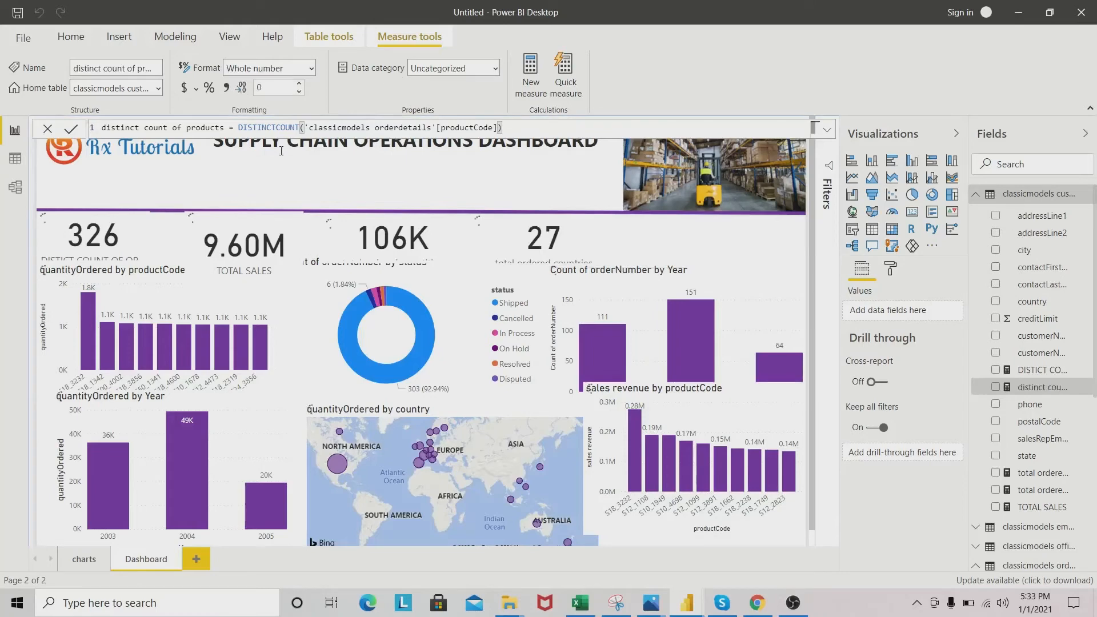
Step: Add a smaller card visual for the distinct count of products measure and line it up beside the total ordered countries card
click(658, 238)
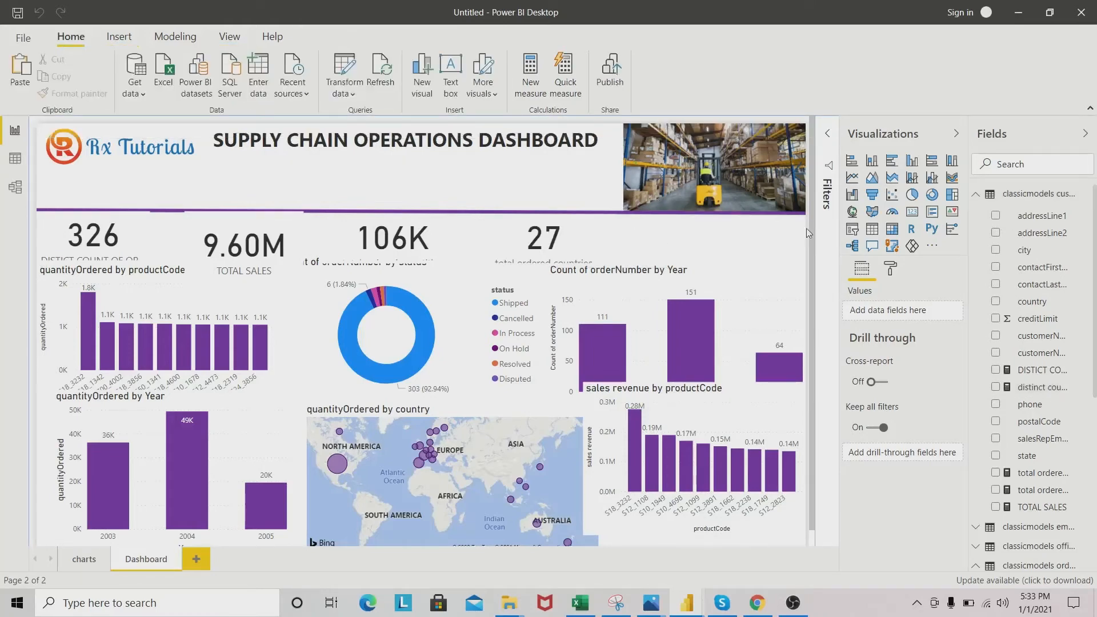
click(911, 211)
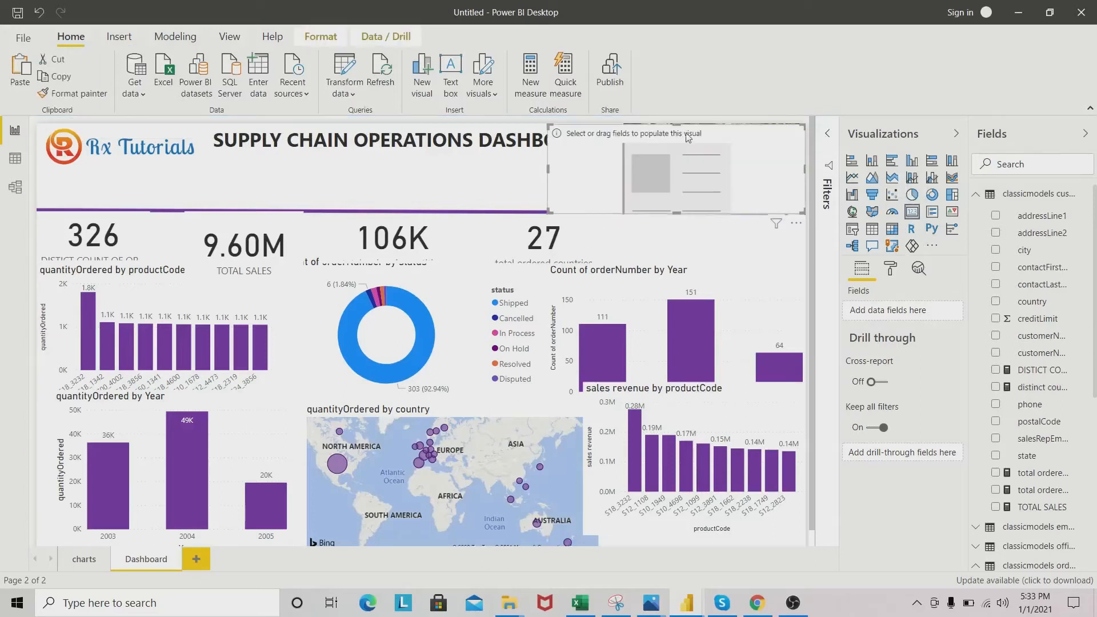
drag(646, 209, 624, 296)
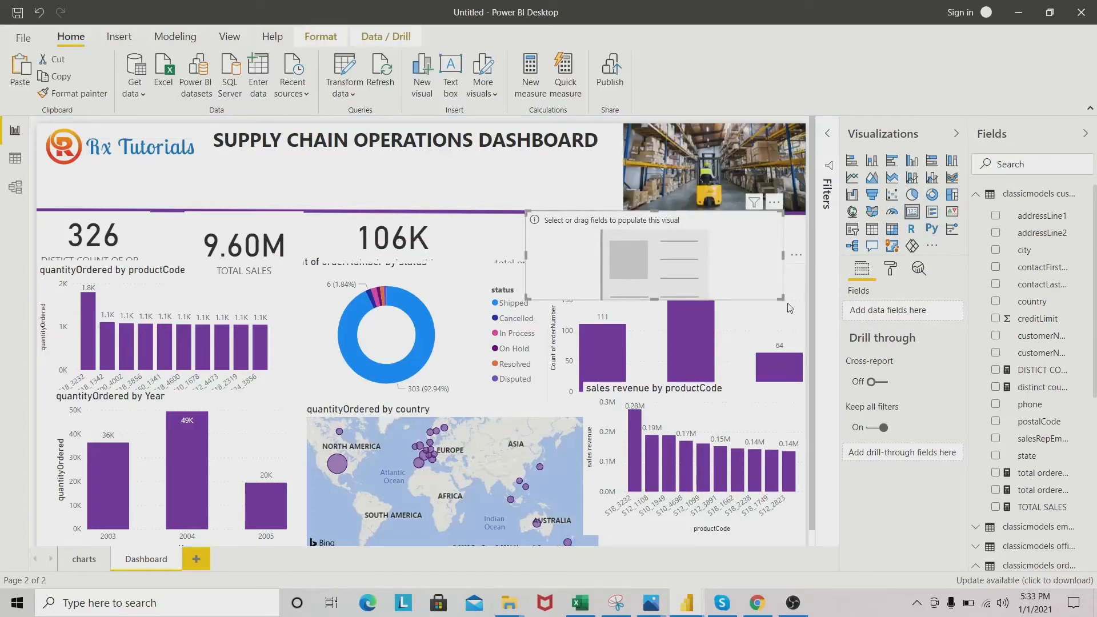
drag(780, 298, 717, 272)
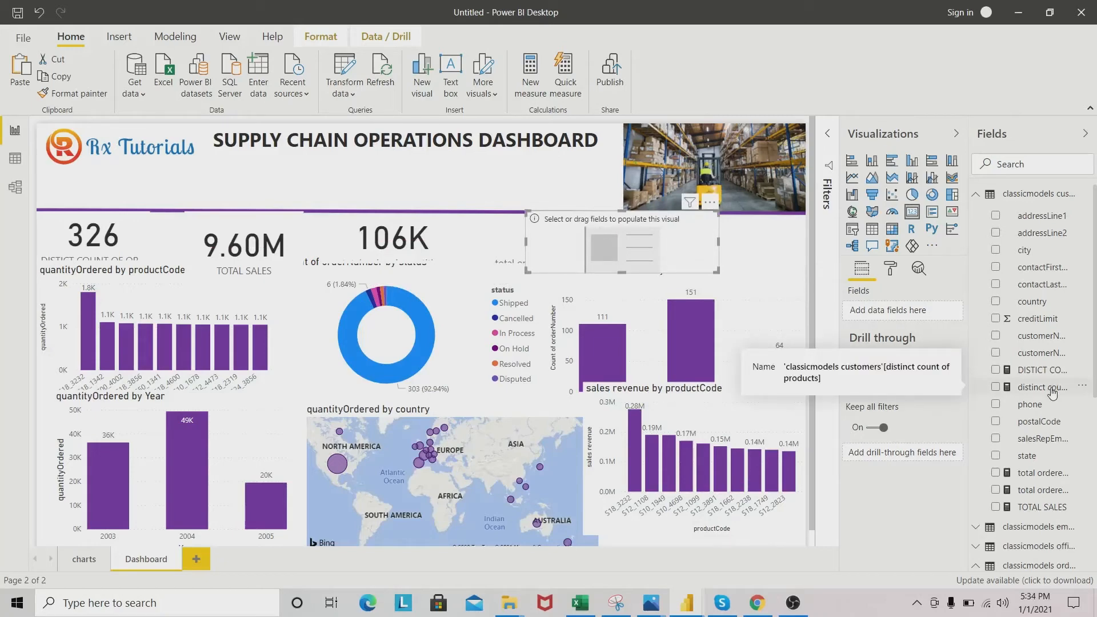
drag(1052, 393, 773, 235)
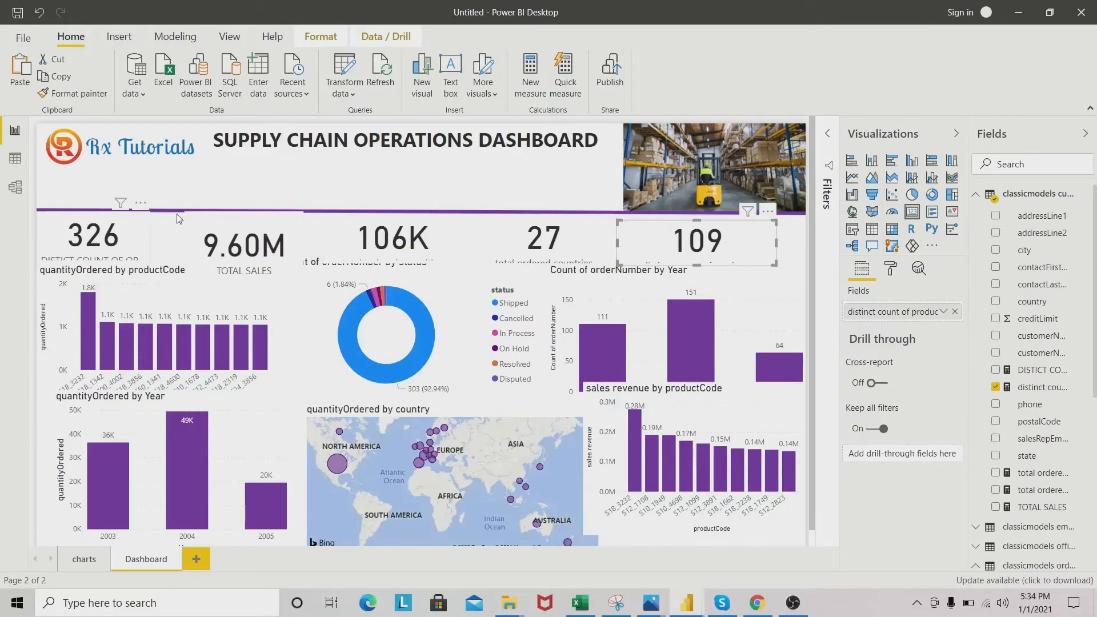
Step: Move the quantityOrdered by productCode chart down and shorten the quantityOrdered by Year chart from its upper edge to make room
click(125, 223)
click(200, 263)
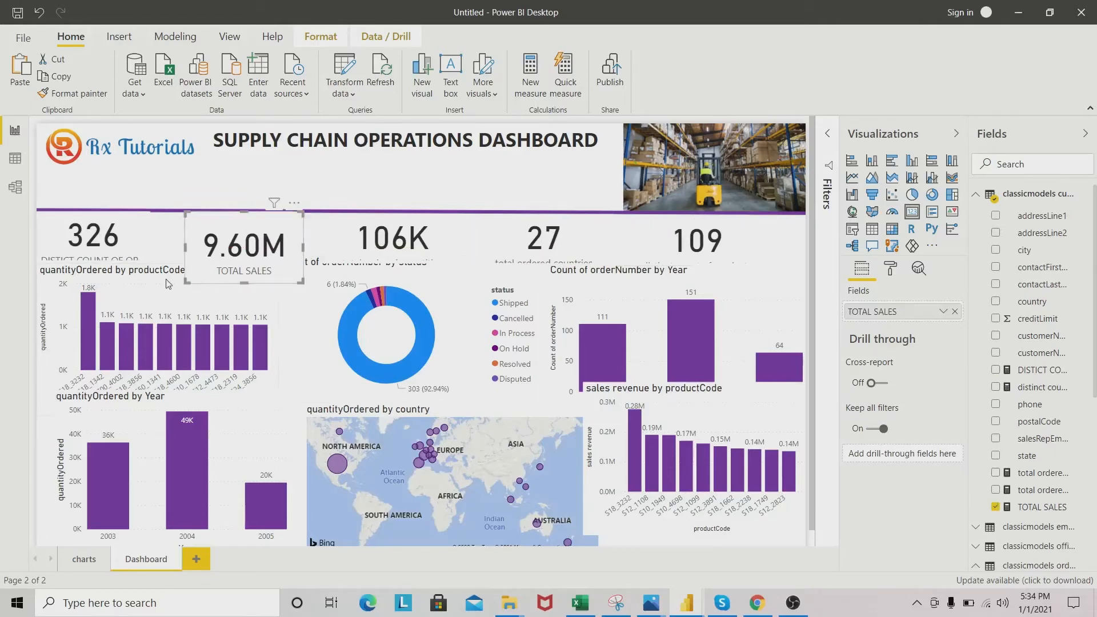
click(167, 281)
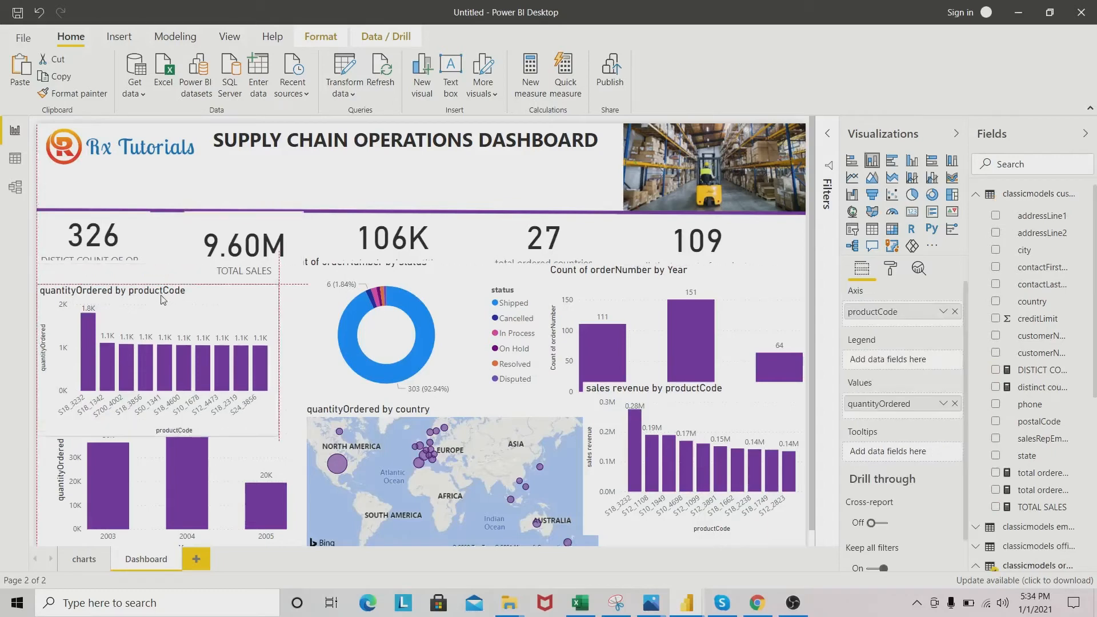
click(232, 464)
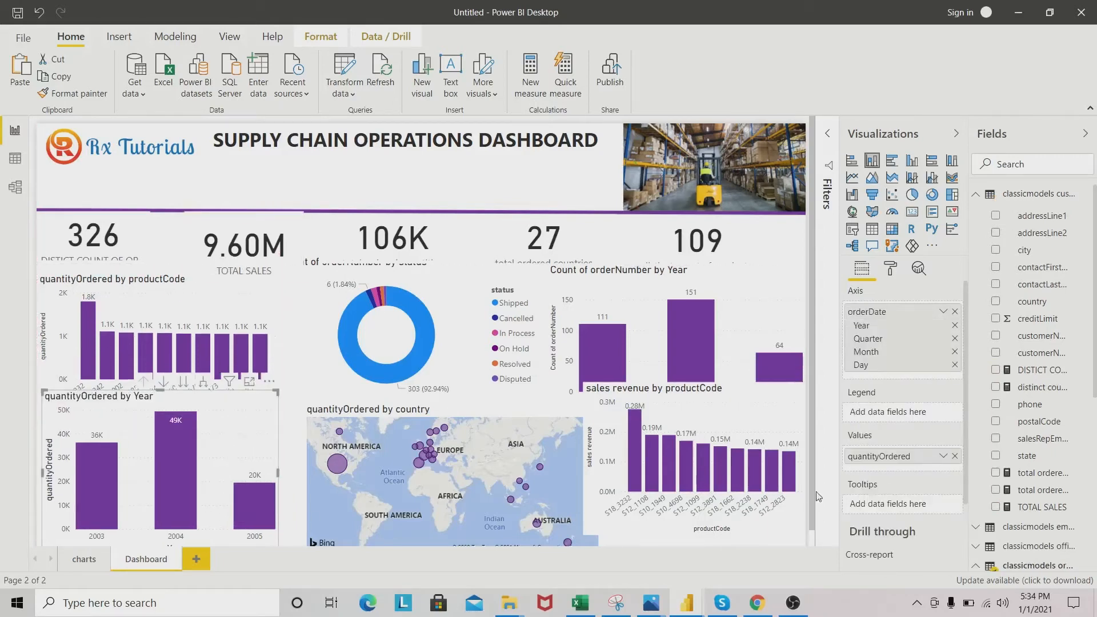
scroll(810, 513, down, 1)
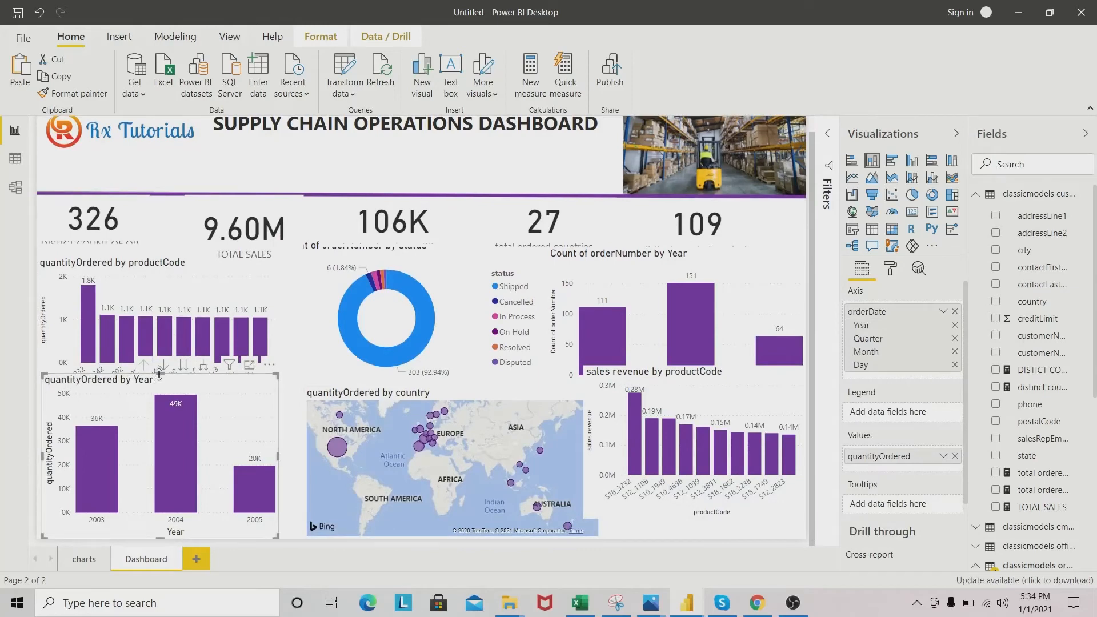
drag(156, 379, 178, 520)
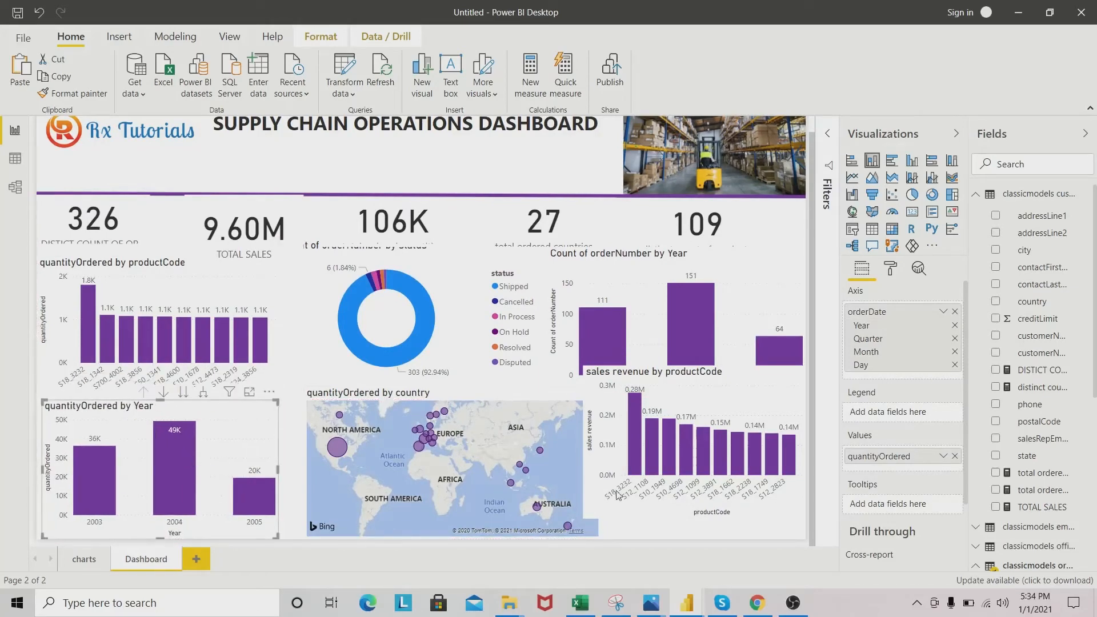
Step: Shorten the quantityOrdered by productCode chart by lowering its upper edge, leaving more space below the cards
click(810, 524)
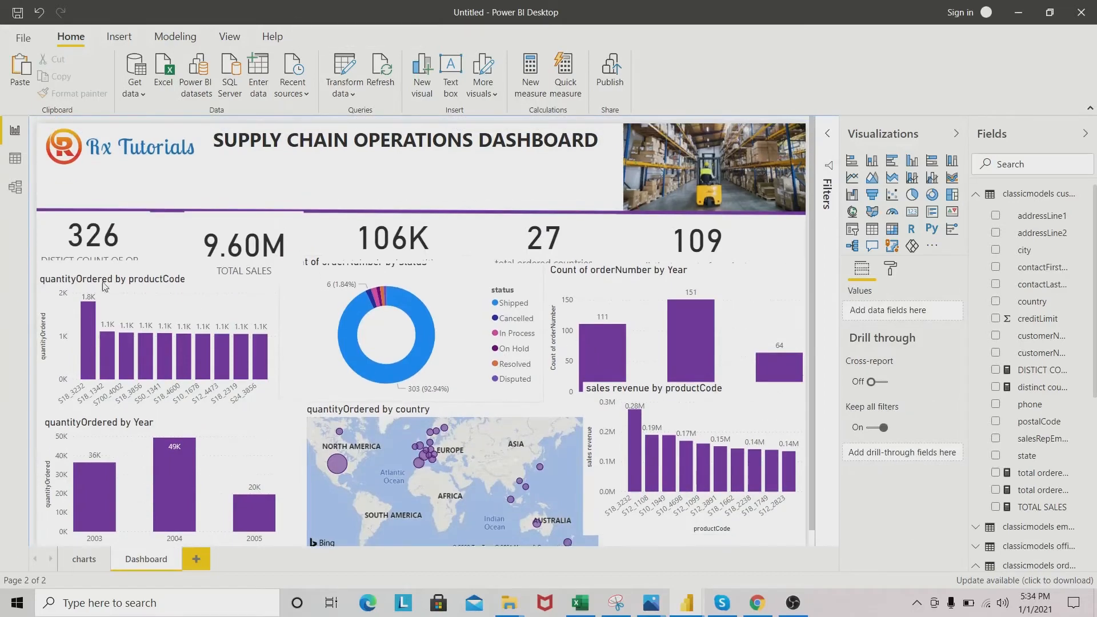
scroll(68, 283, up, 1)
click(244, 305)
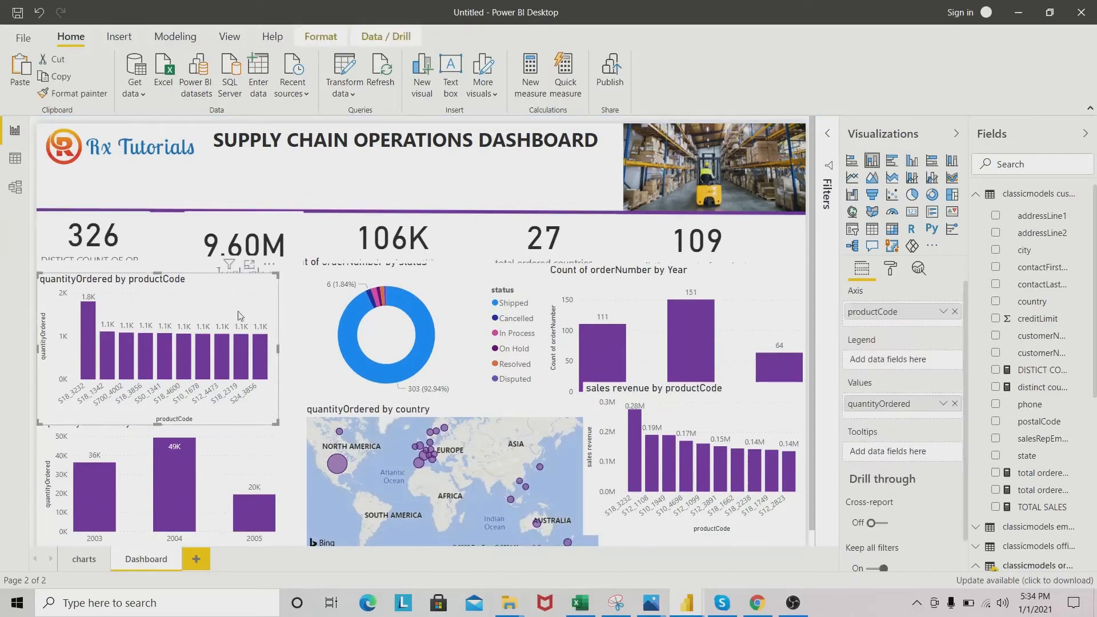
drag(158, 274, 158, 283)
Step: Lower the upper edges of the Count of orderNumber by status donut and the Count of orderNumber by Year chart to clear the cards
click(479, 284)
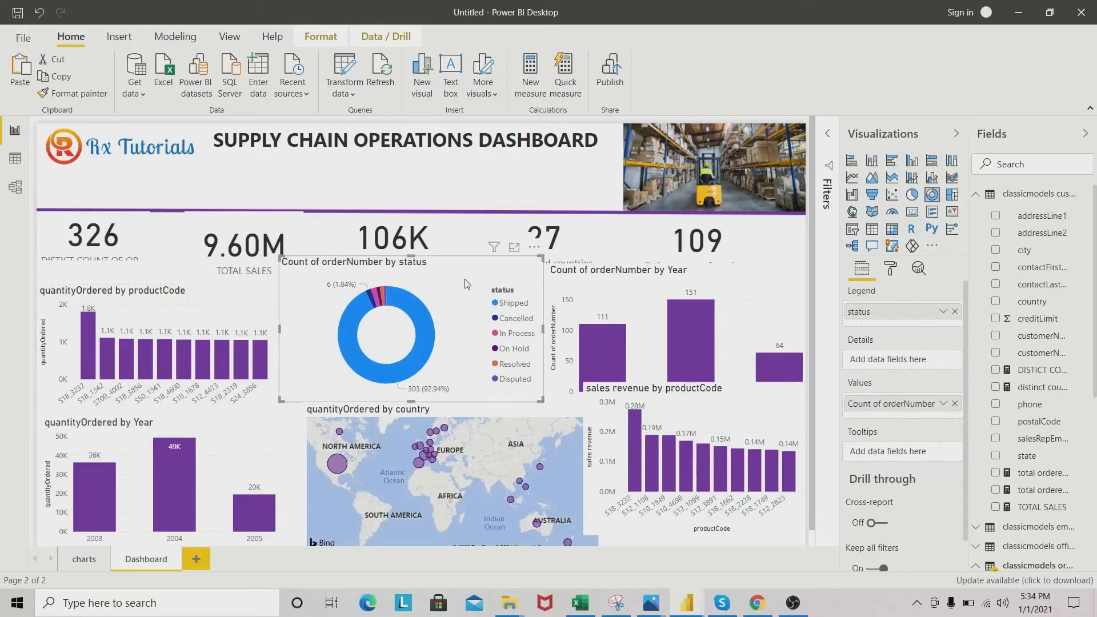
drag(409, 251, 432, 298)
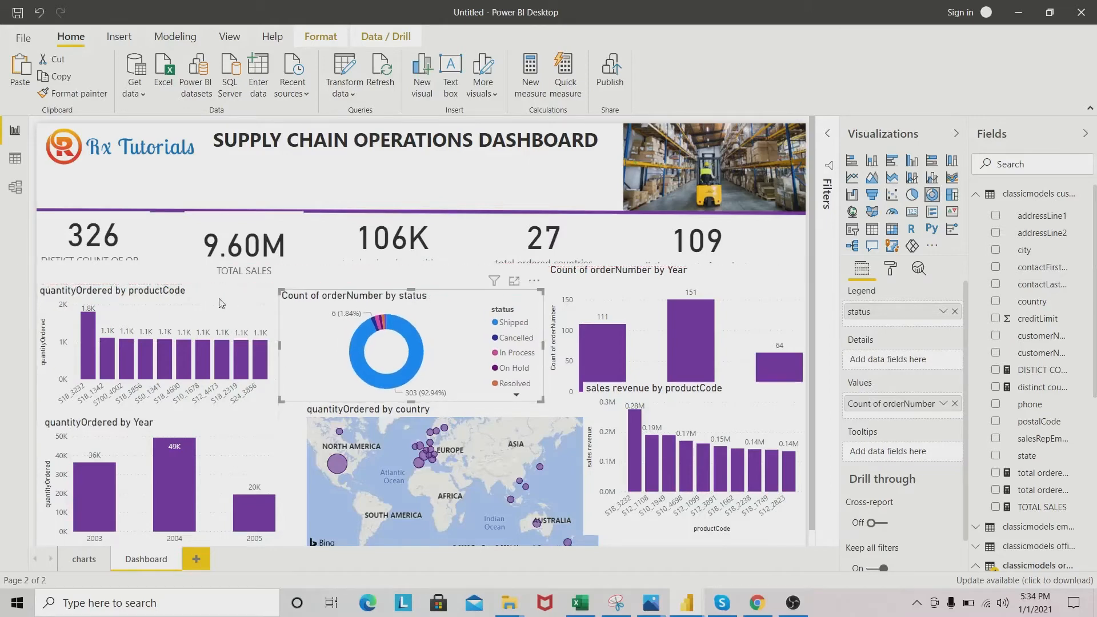
click(222, 303)
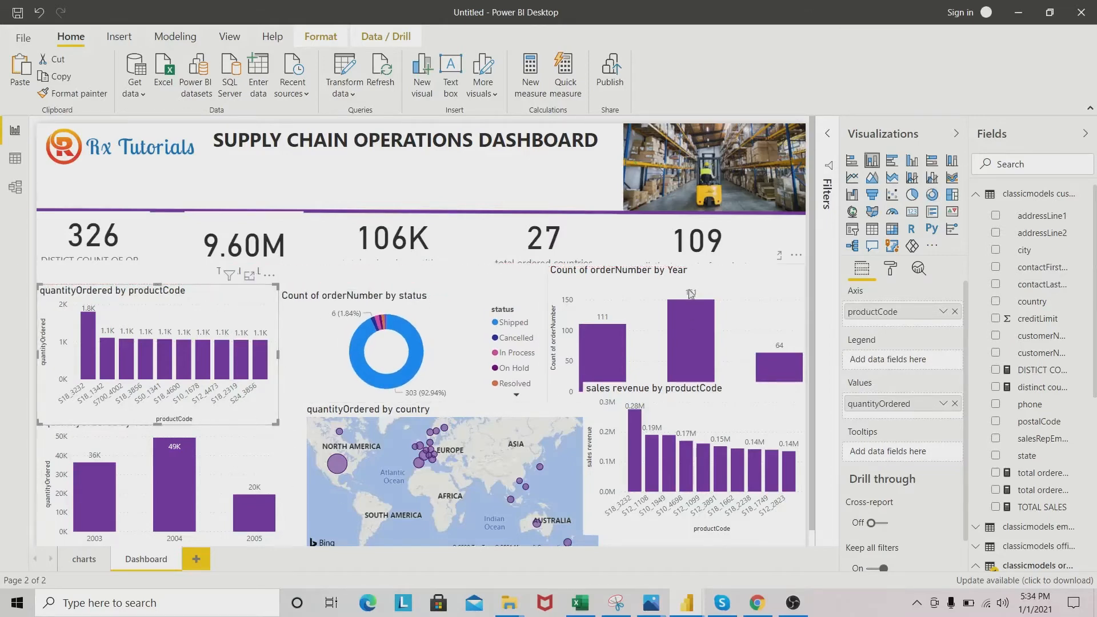
click(777, 276)
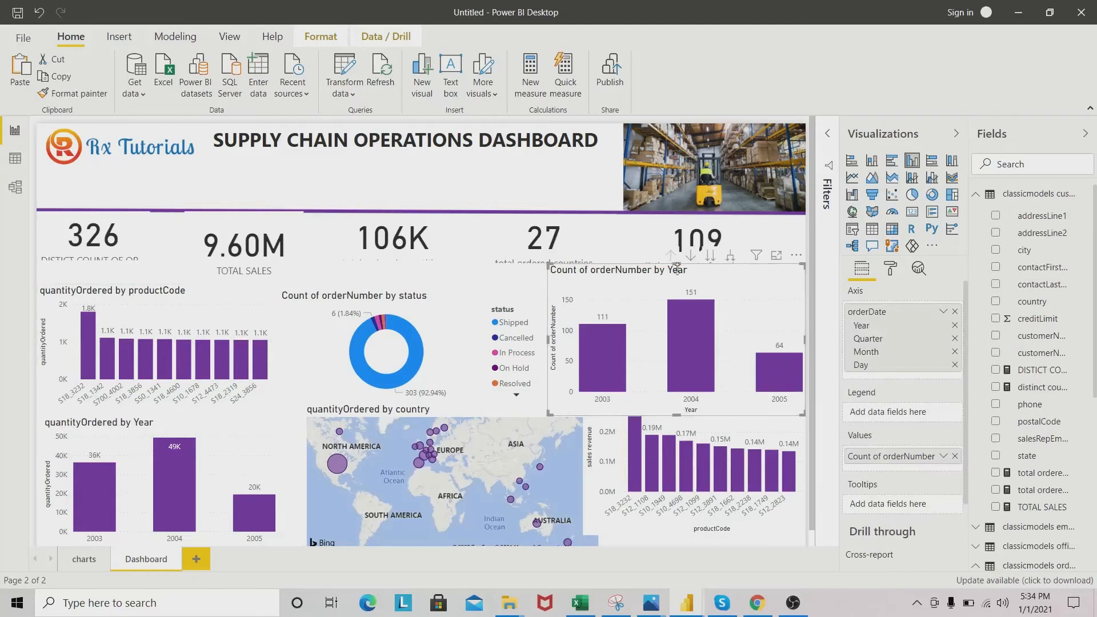
drag(675, 268, 705, 292)
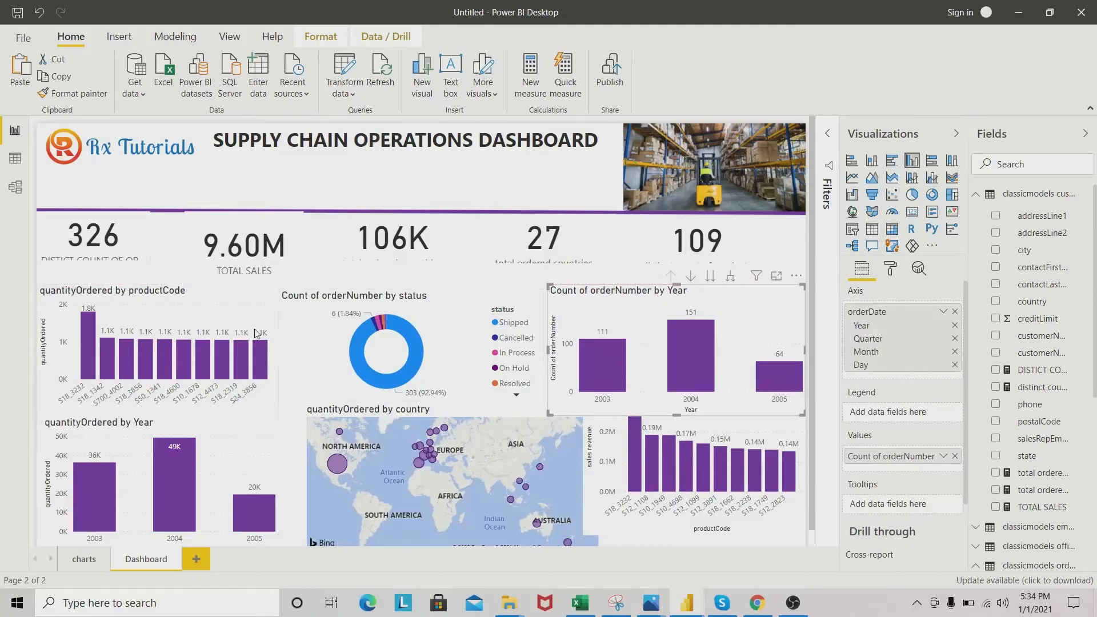
Step: Shorten the quantityOrdered by Year chart further so it sits clear of the productCode chart above it
click(274, 421)
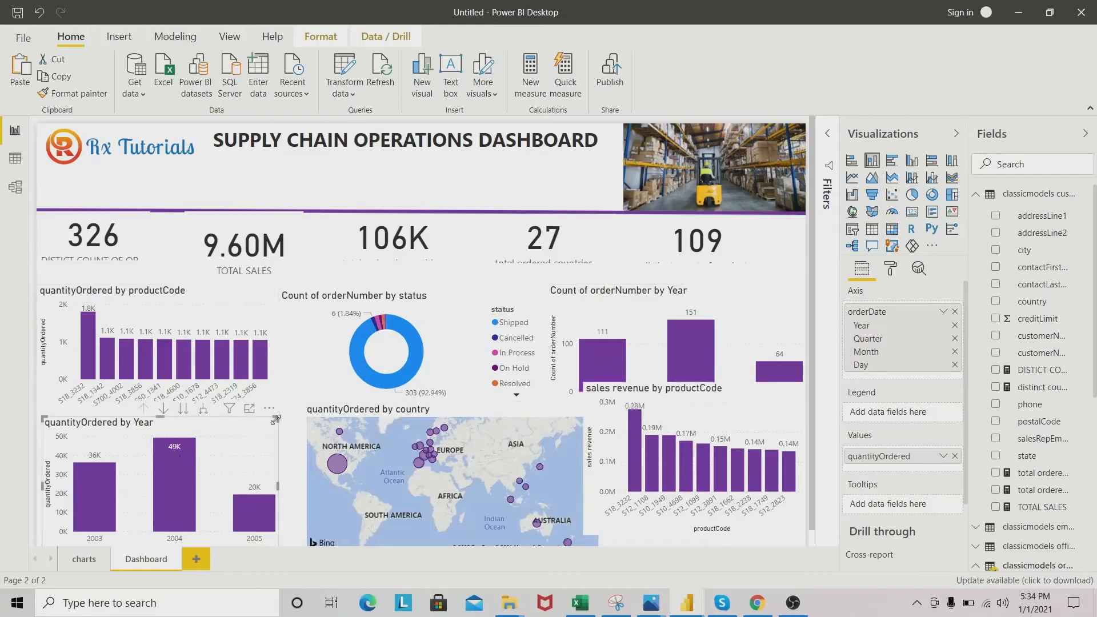
mouse_move(276, 419)
mouse_down()
mouse_move(268, 435)
mouse_move(282, 430)
mouse_up()
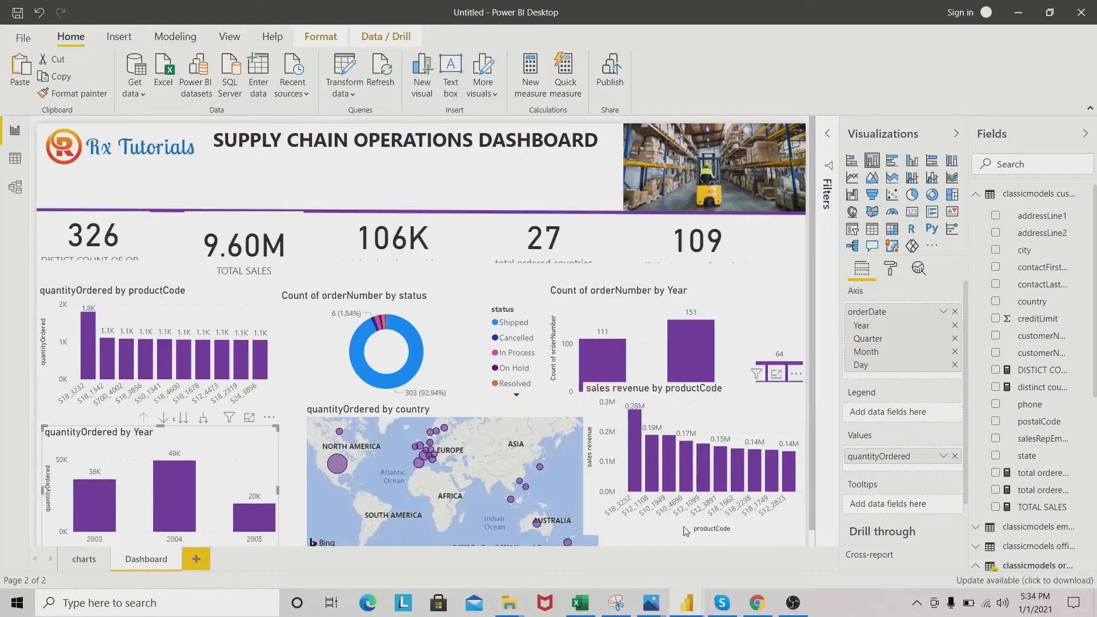
drag(815, 524, 818, 558)
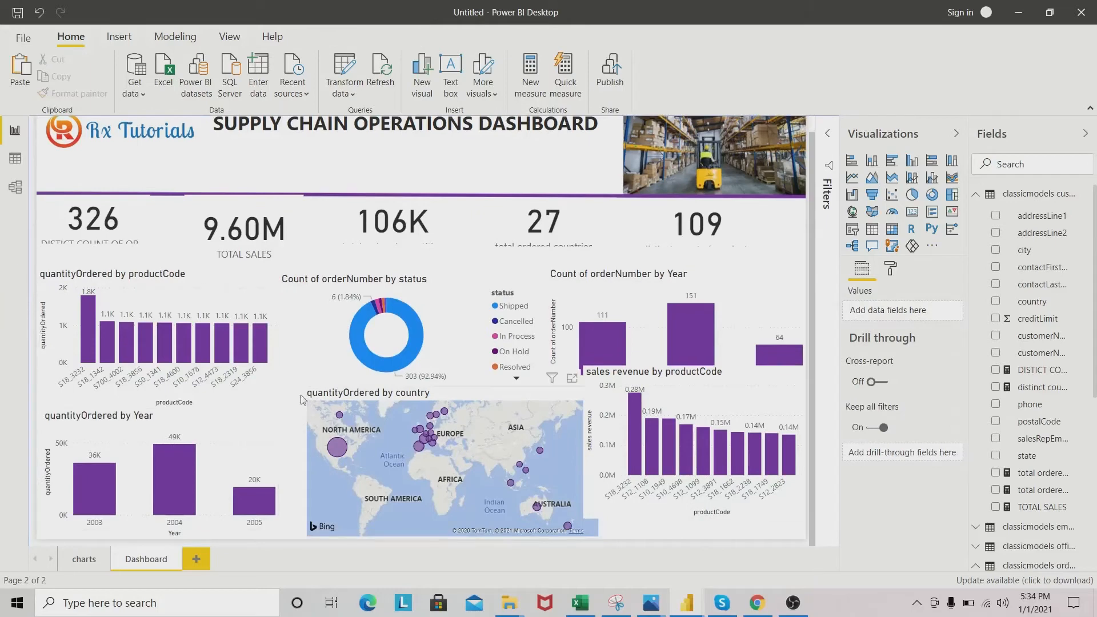
click(224, 433)
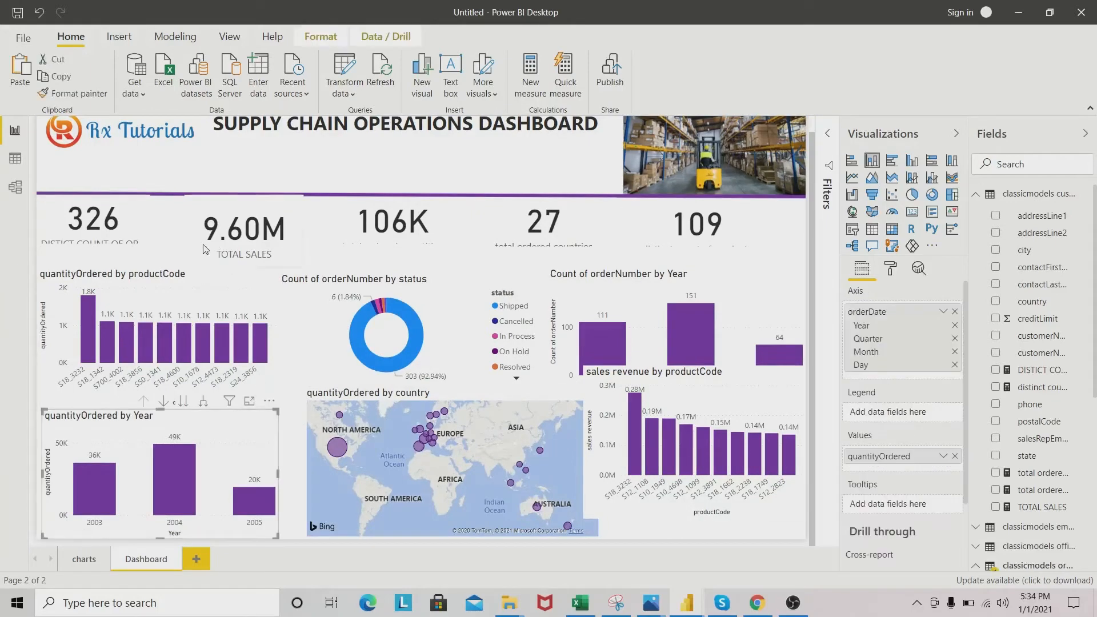
click(211, 287)
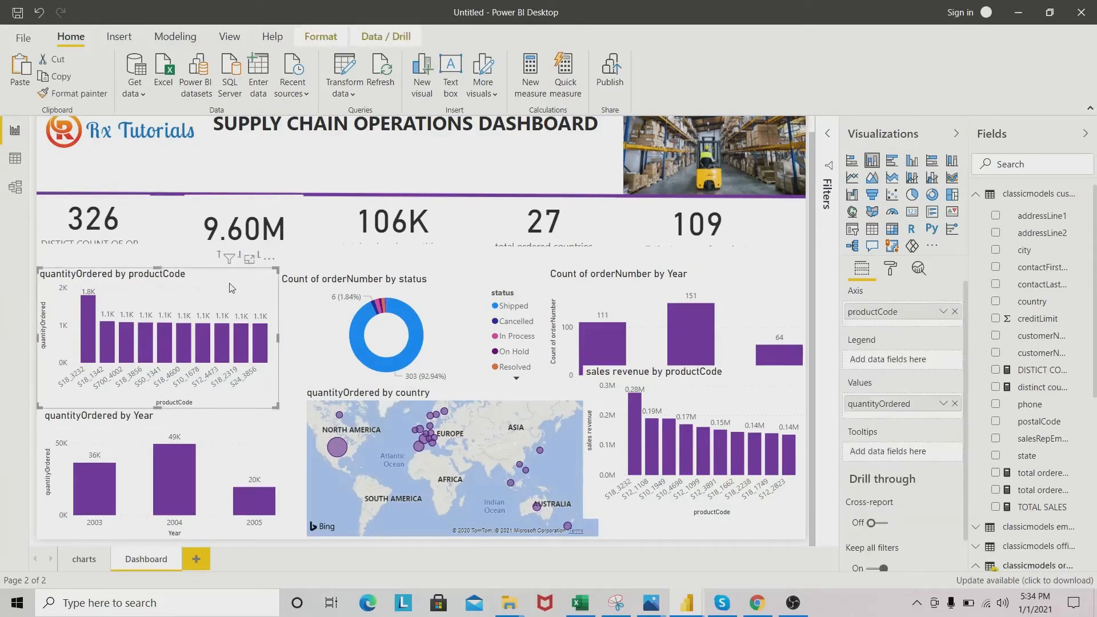
click(321, 37)
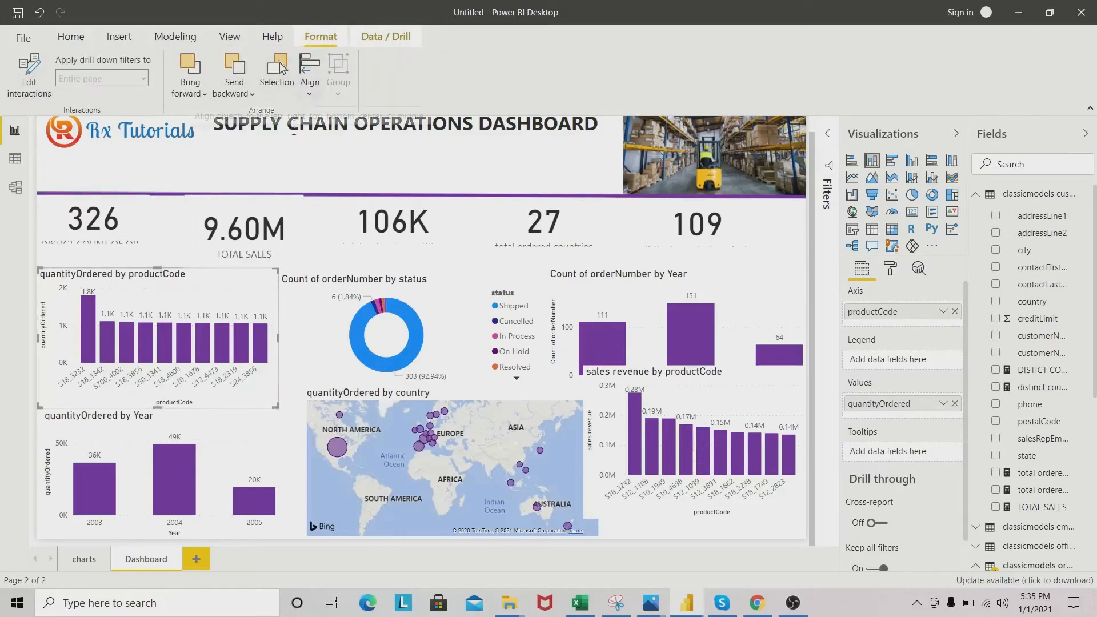
ctrl+click(478, 290)
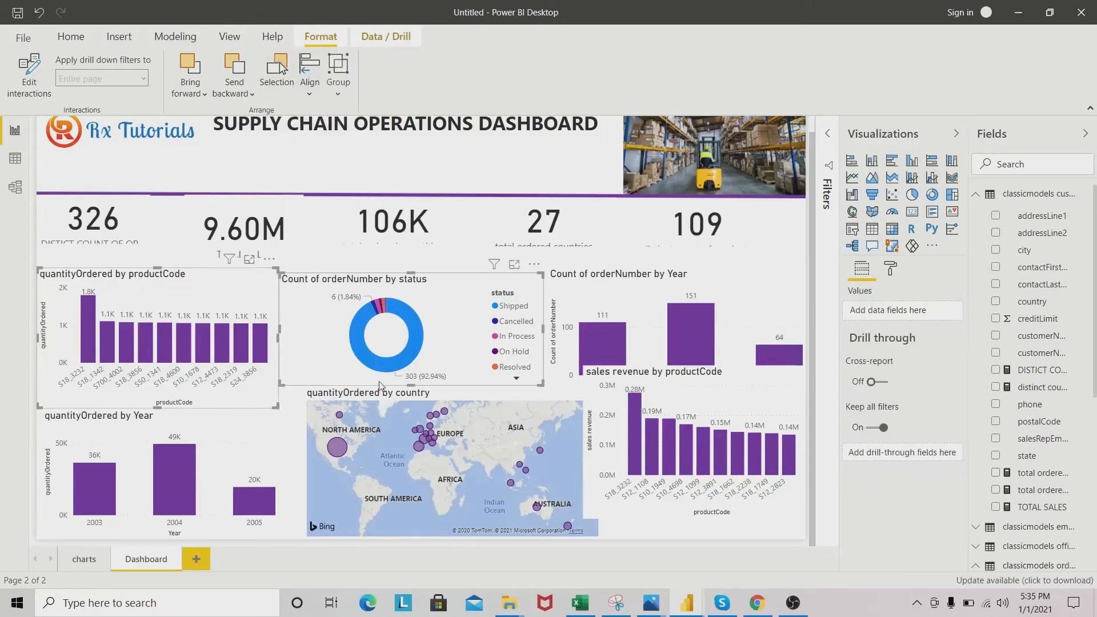
Step: Resize the quantityOrdered by country map to fit below the donut chart and move the sales revenue by productCode chart down beside it
click(466, 400)
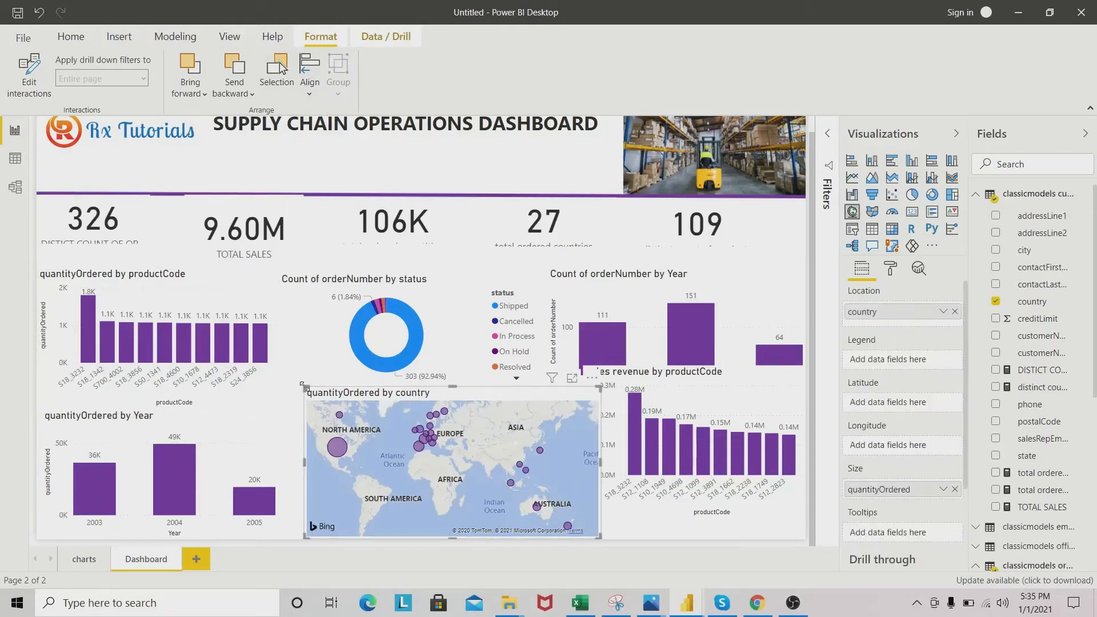
drag(305, 386, 280, 400)
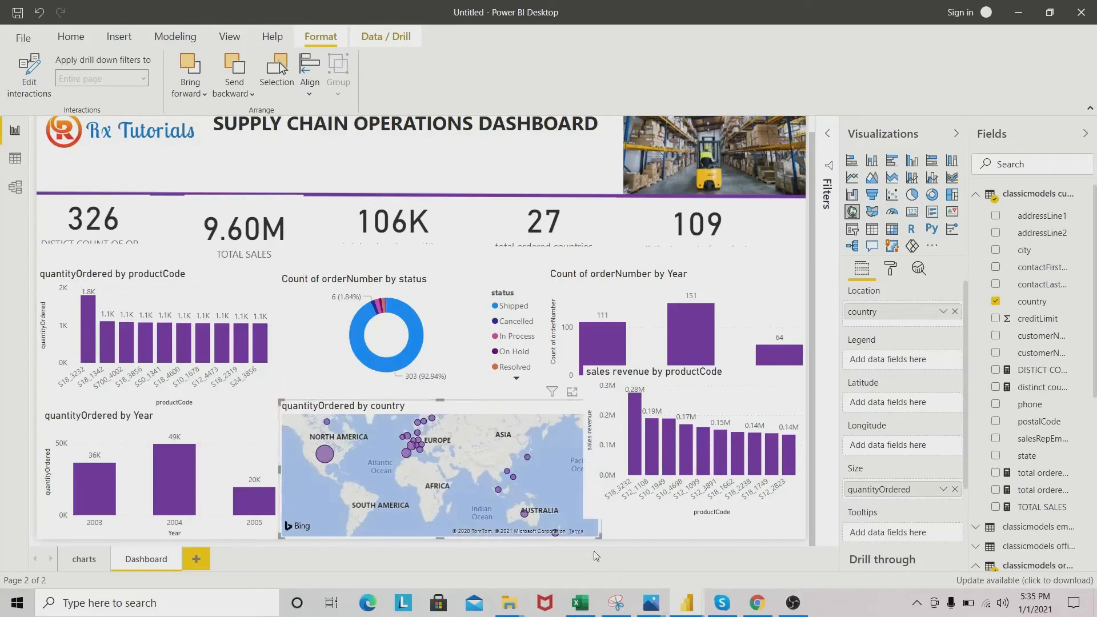
drag(599, 537, 564, 521)
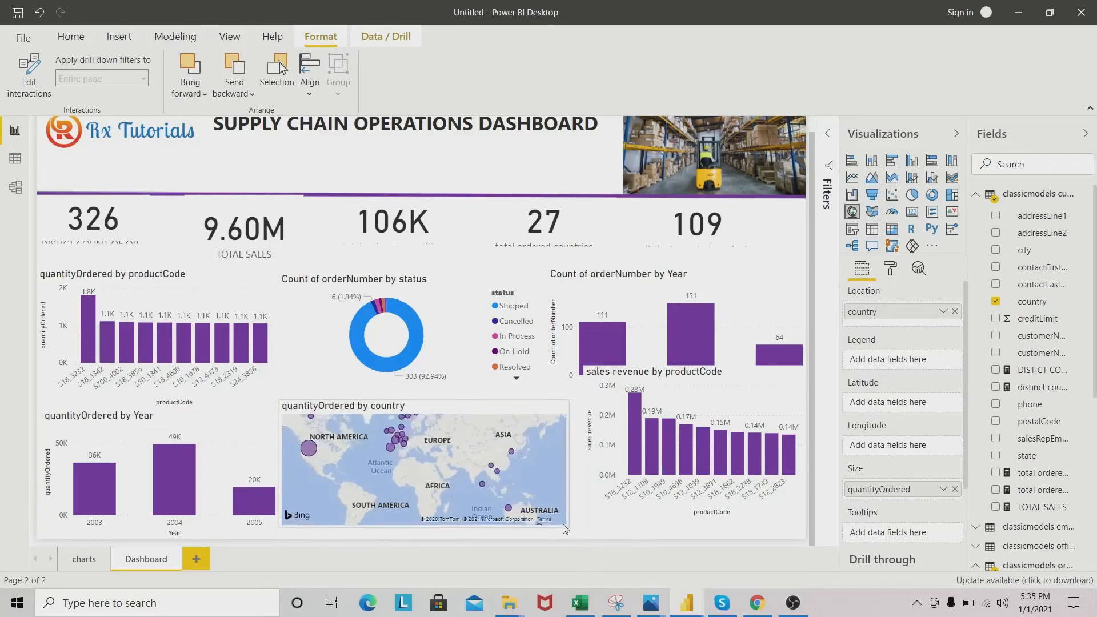
click(742, 403)
drag(735, 372, 727, 413)
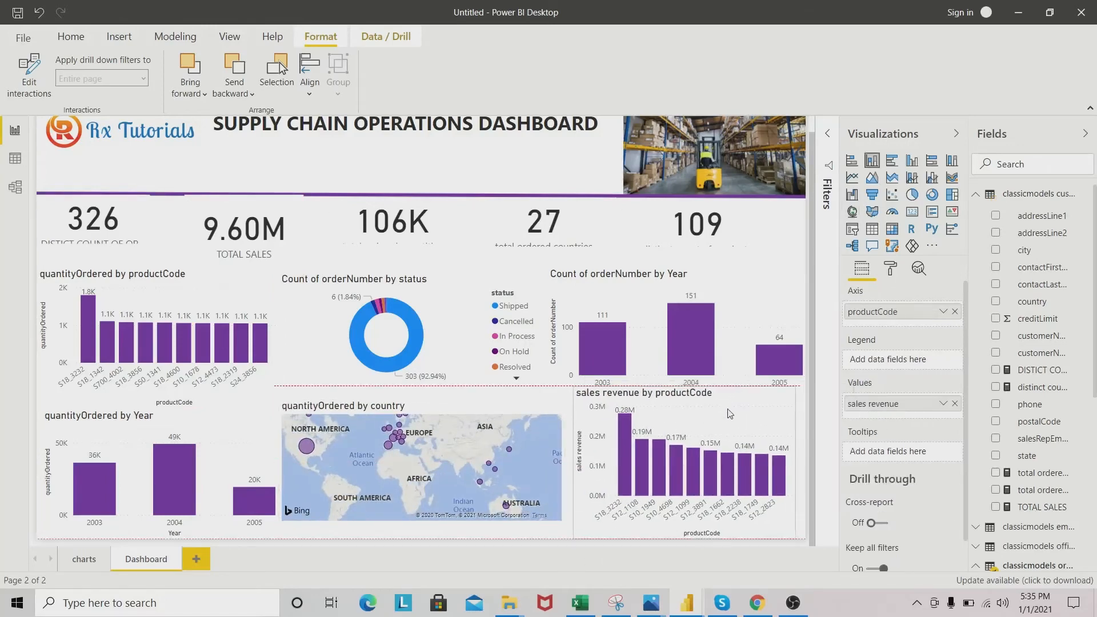
Step: Widen the DISTICT COUNT OF ORDERS card to fit its label and reduce the height of the TOTAL SALES card
click(127, 225)
drag(95, 247, 96, 256)
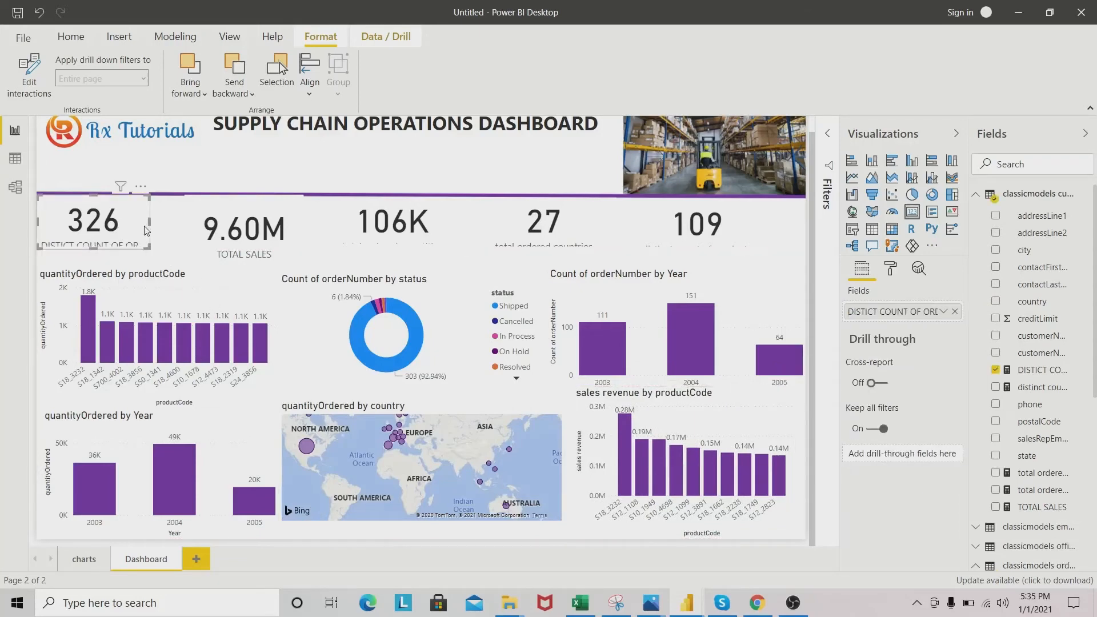
drag(150, 222, 167, 222)
click(258, 246)
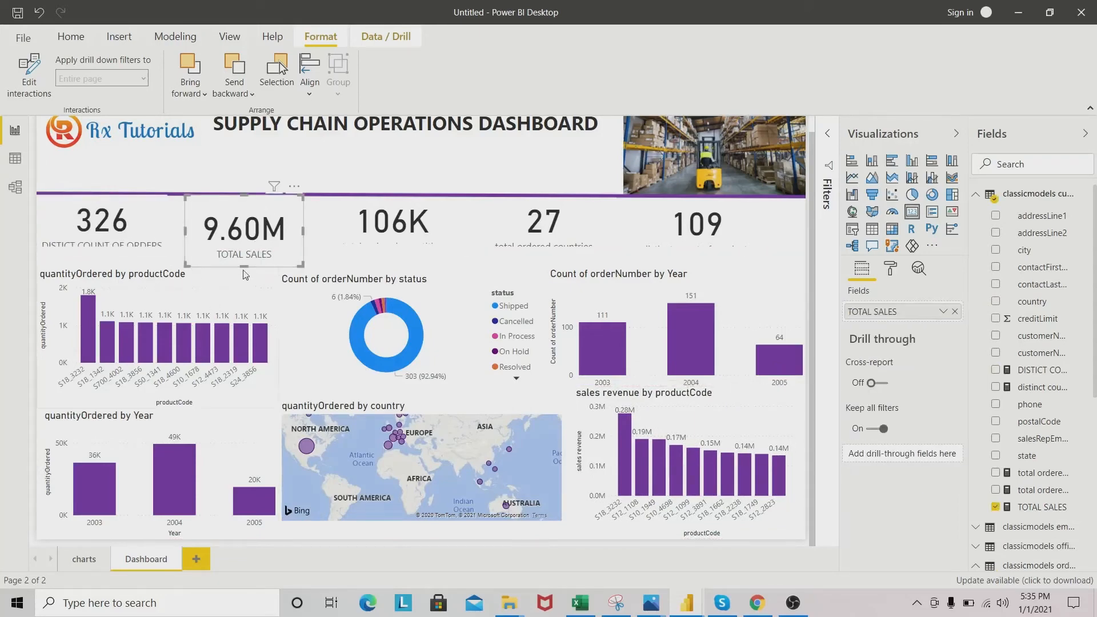
drag(245, 264, 245, 248)
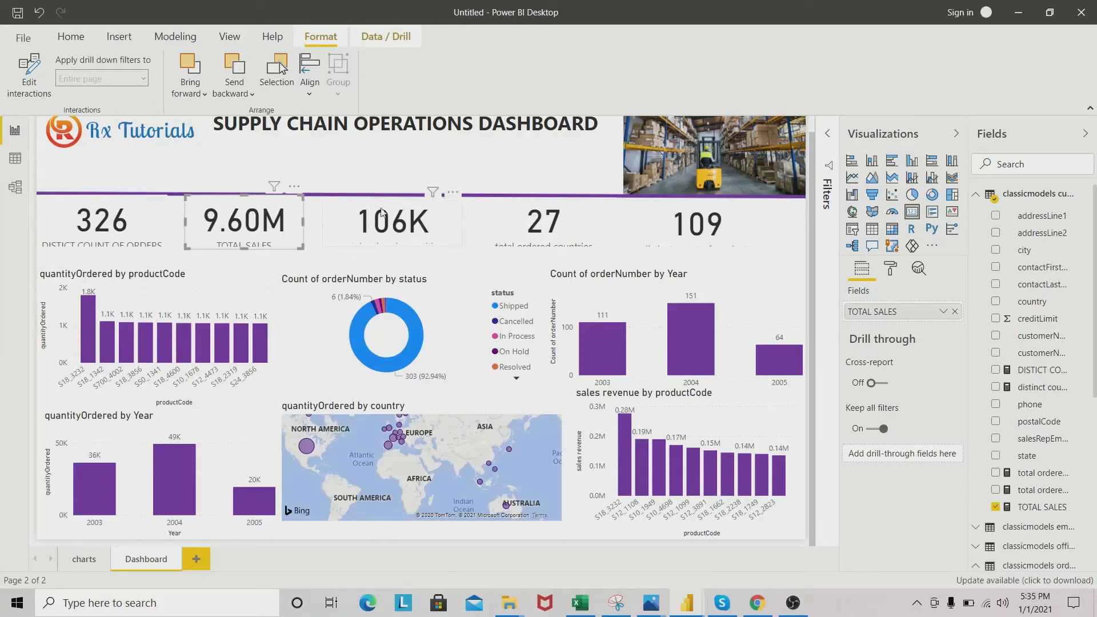
Step: Make the total ordered quantities card narrower and taller, and move it next to the TOTAL SALES card
click(388, 224)
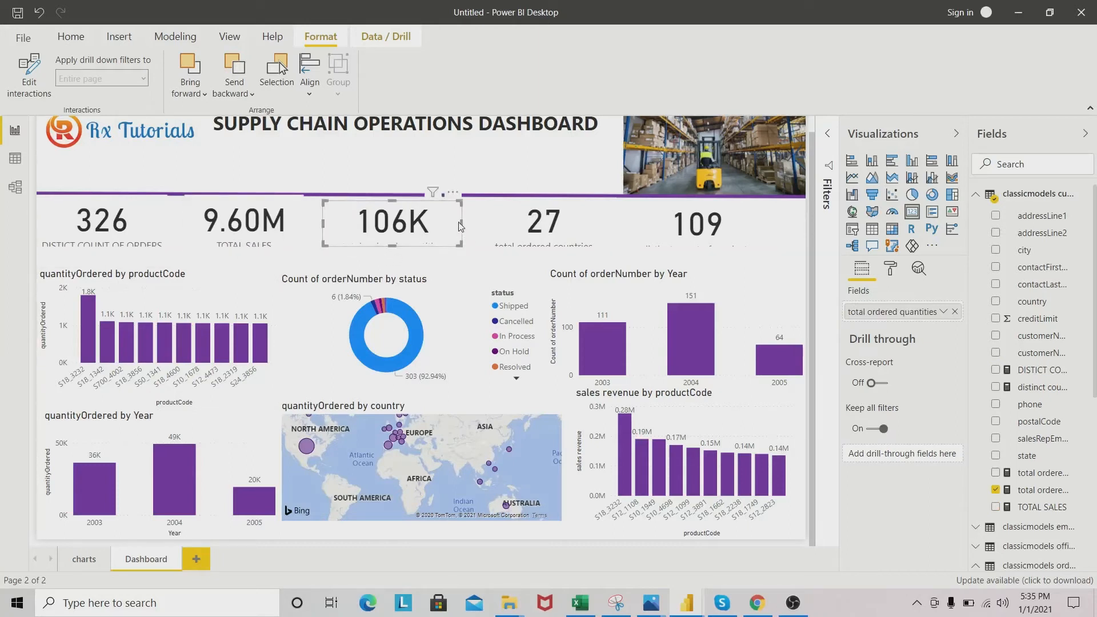
drag(462, 225, 441, 225)
drag(382, 248, 381, 258)
drag(332, 225, 320, 219)
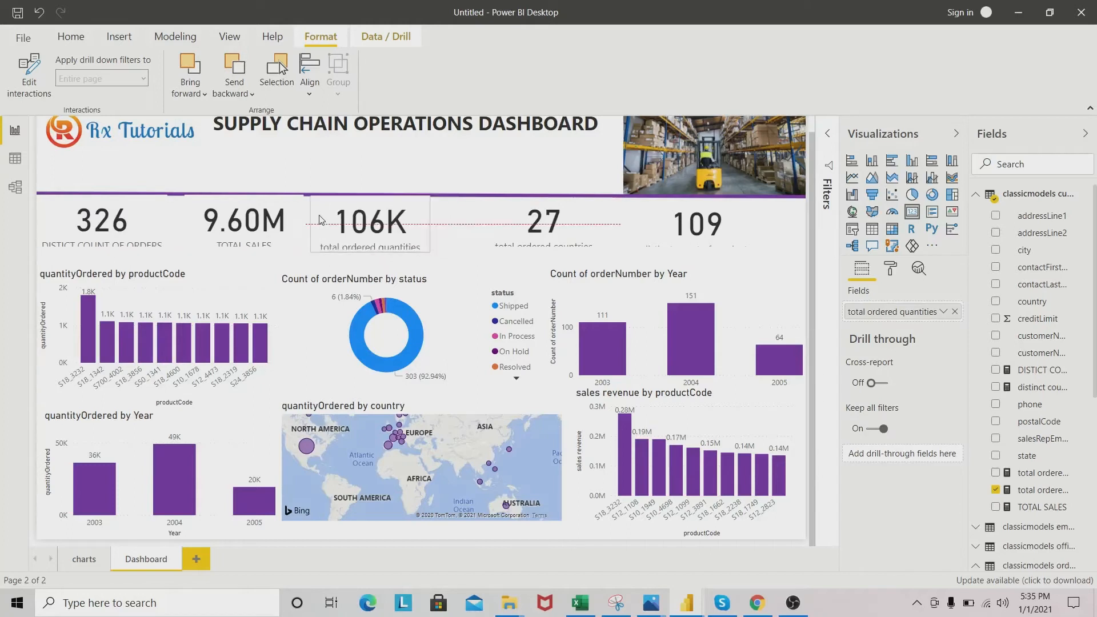
Step: Extend the lower edges of the TOTAL SALES and total ordered quantities cards so their labels fit fully
click(271, 247)
drag(244, 249, 244, 258)
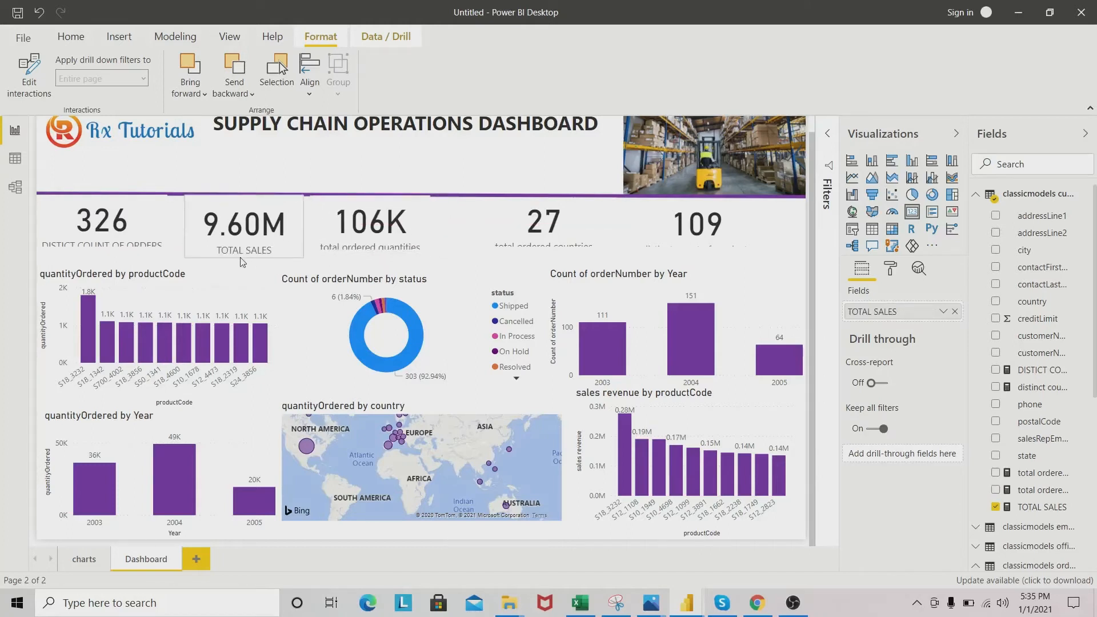
click(364, 255)
drag(369, 253, 370, 259)
Step: Extend the lower edge of the DISTICT COUNT OF ORDERS card and widen the TOTAL SALES and total ordered quantities cards to close the gaps
click(114, 215)
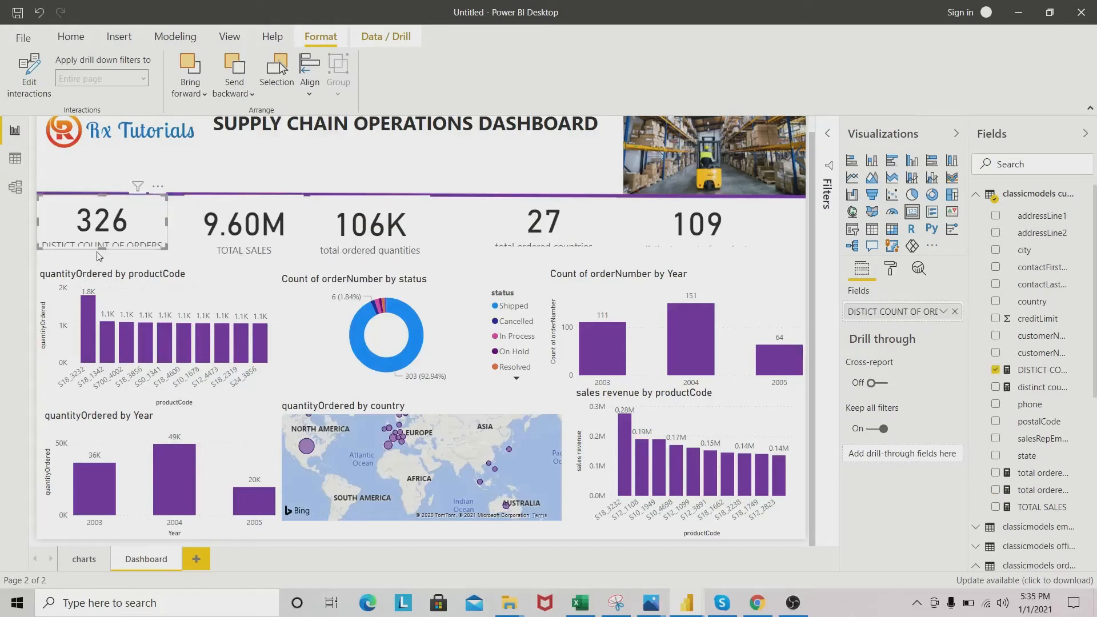
drag(103, 247, 109, 260)
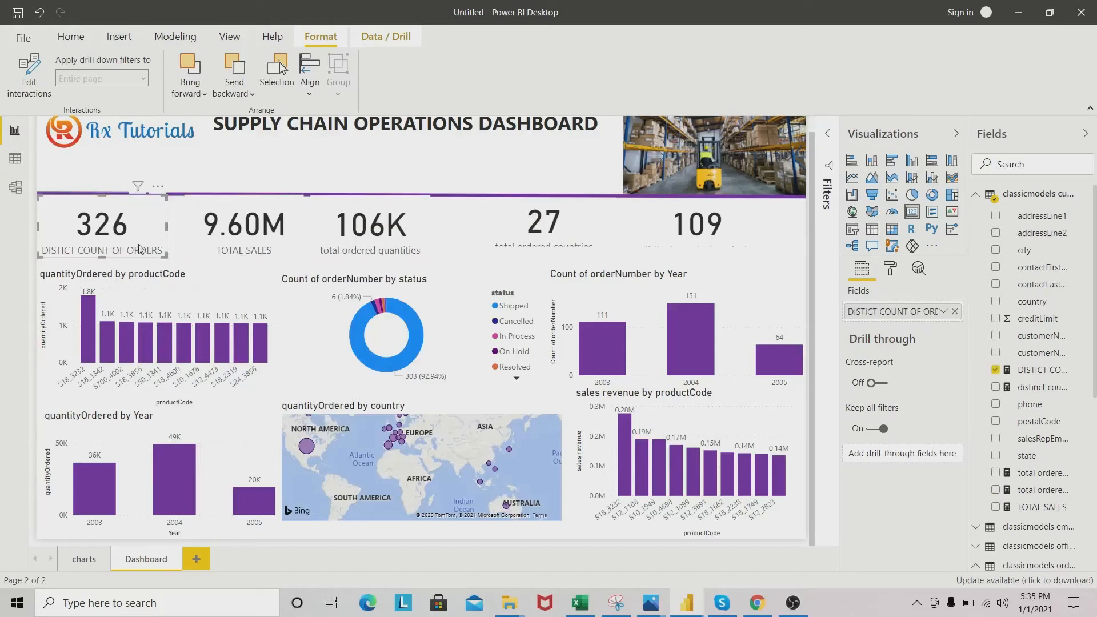
click(193, 241)
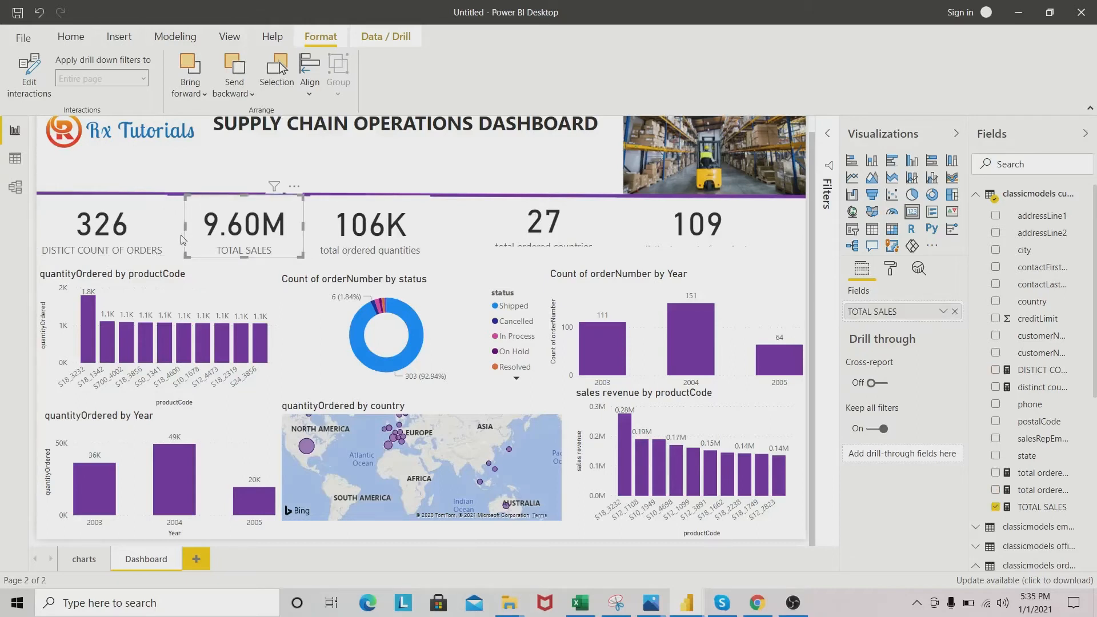
drag(184, 228, 169, 228)
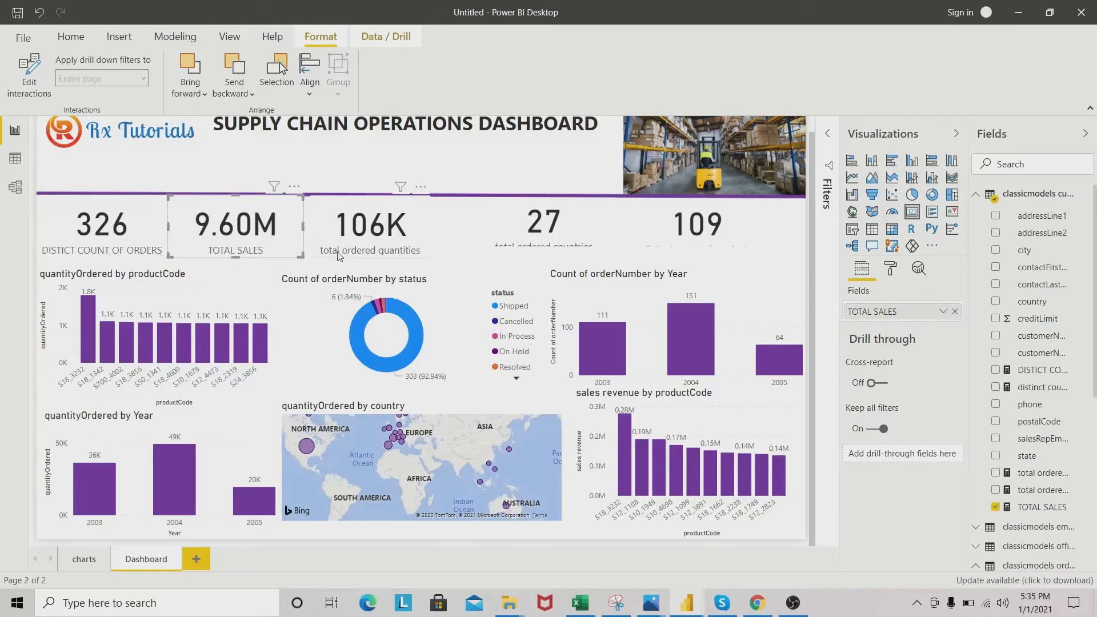
click(334, 225)
drag(309, 231, 303, 231)
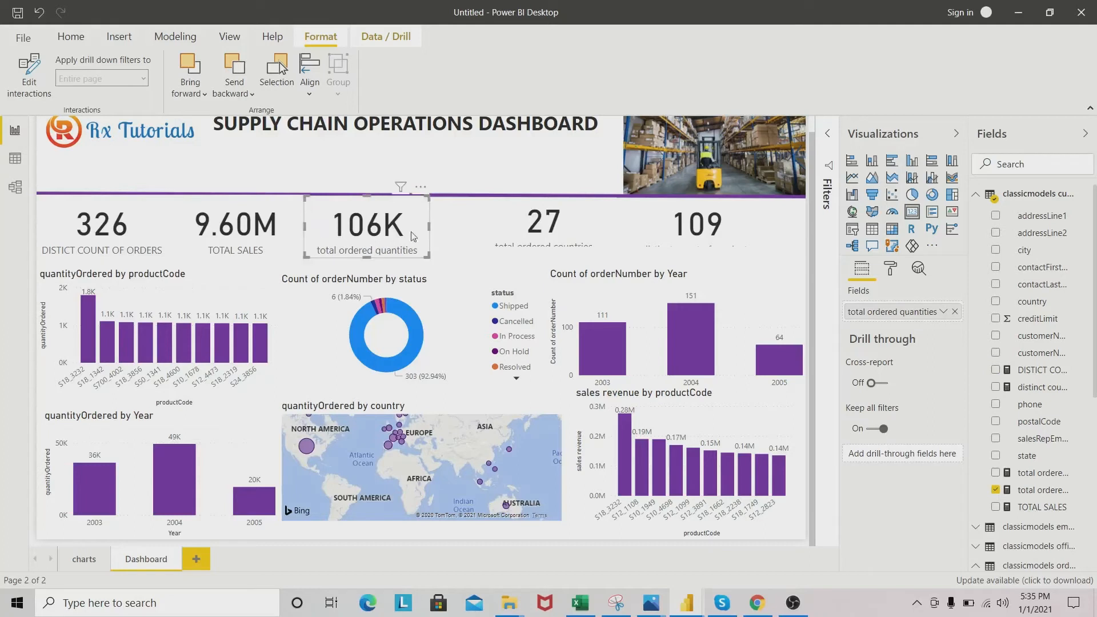
Step: Move the total ordered countries card closer to the total ordered quantities card, narrow it, and extend its lower edge
click(474, 226)
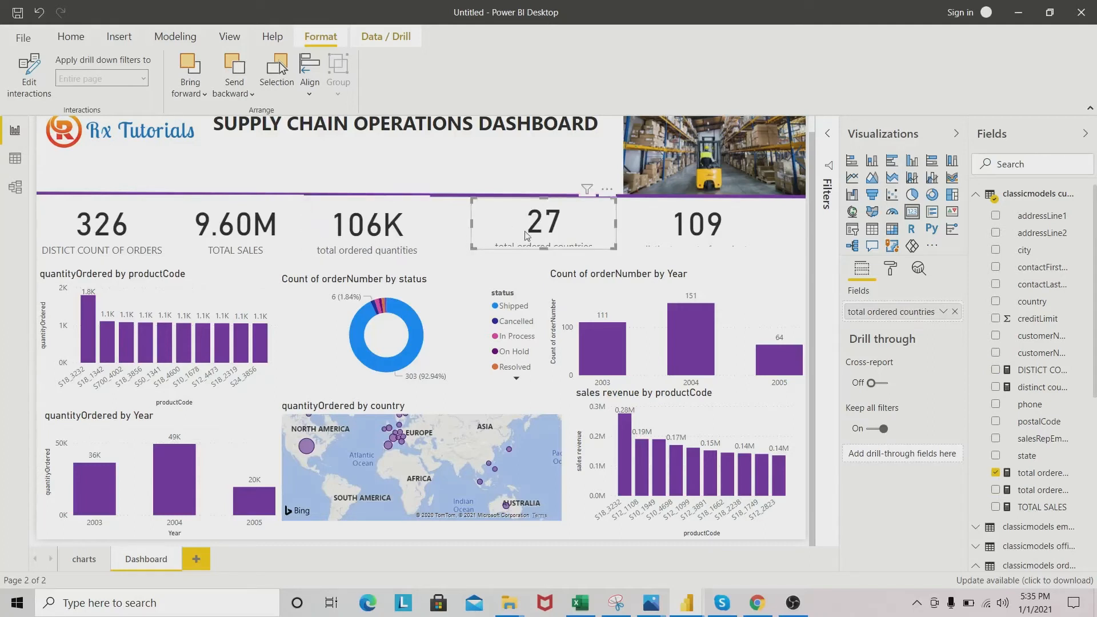
drag(511, 217, 478, 223)
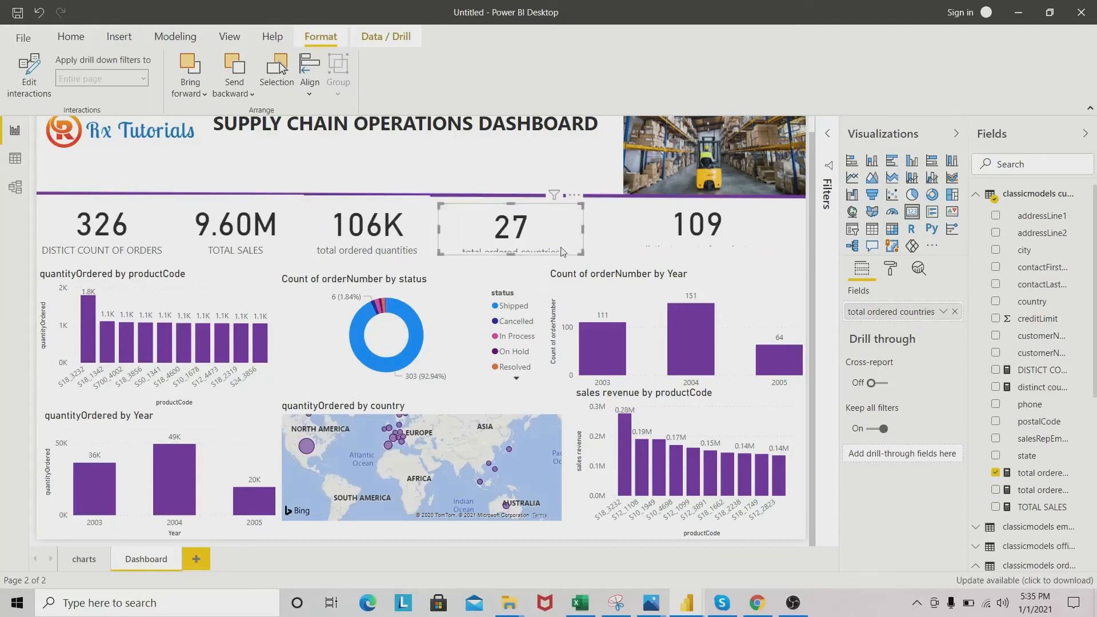
drag(583, 231, 559, 231)
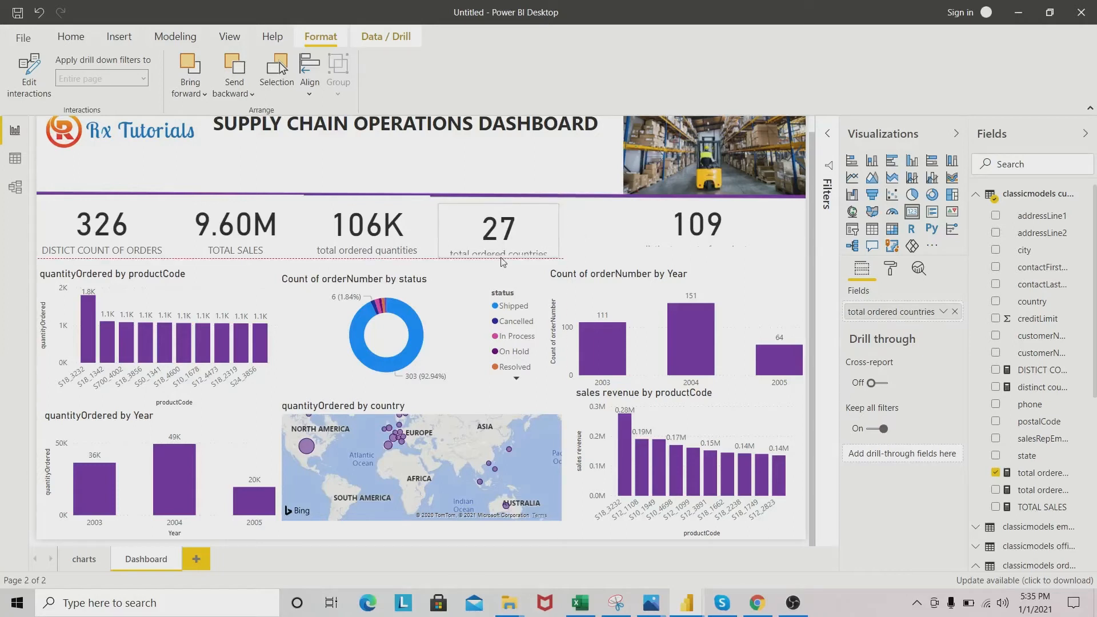
Step: Extend the lower edge of the distinct count of products card and place it beside the total ordered countries card
click(695, 242)
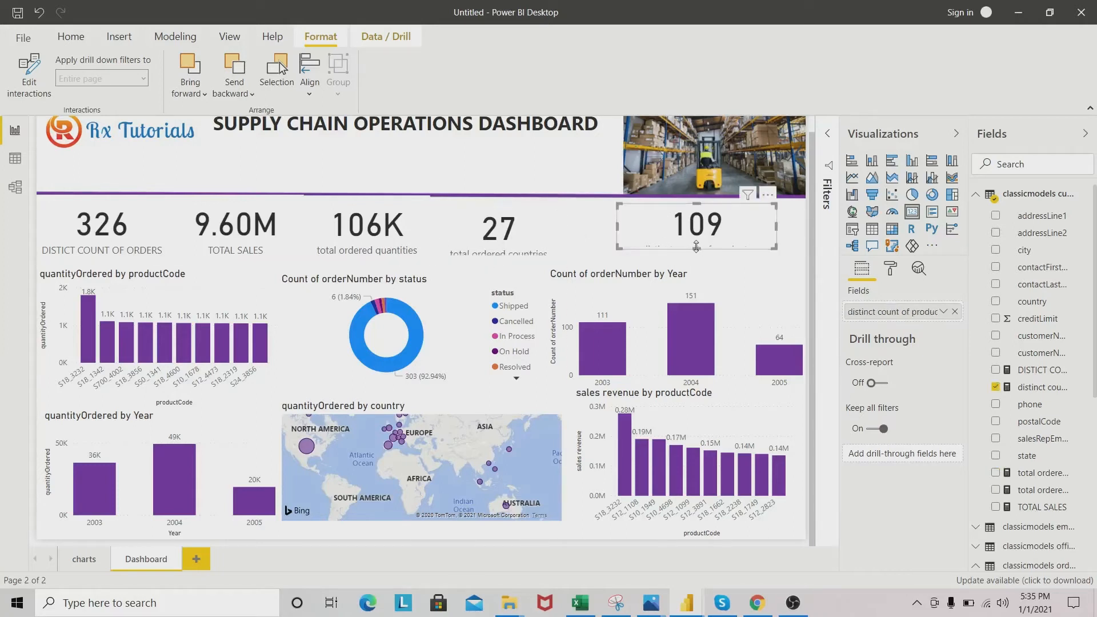
drag(697, 249, 696, 258)
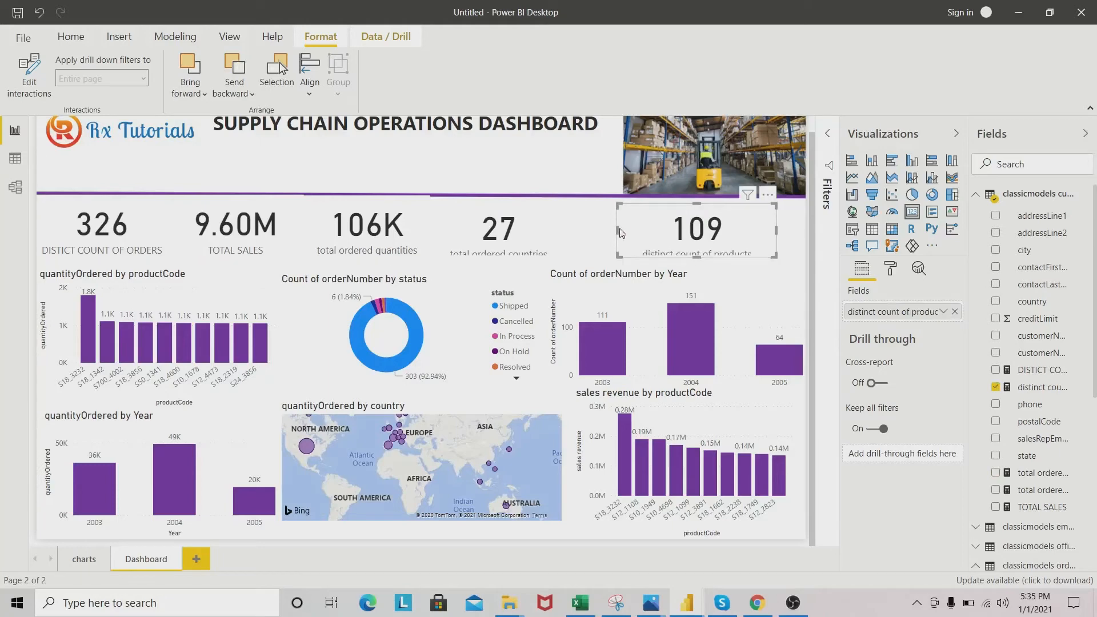
drag(617, 227, 596, 215)
click(750, 226)
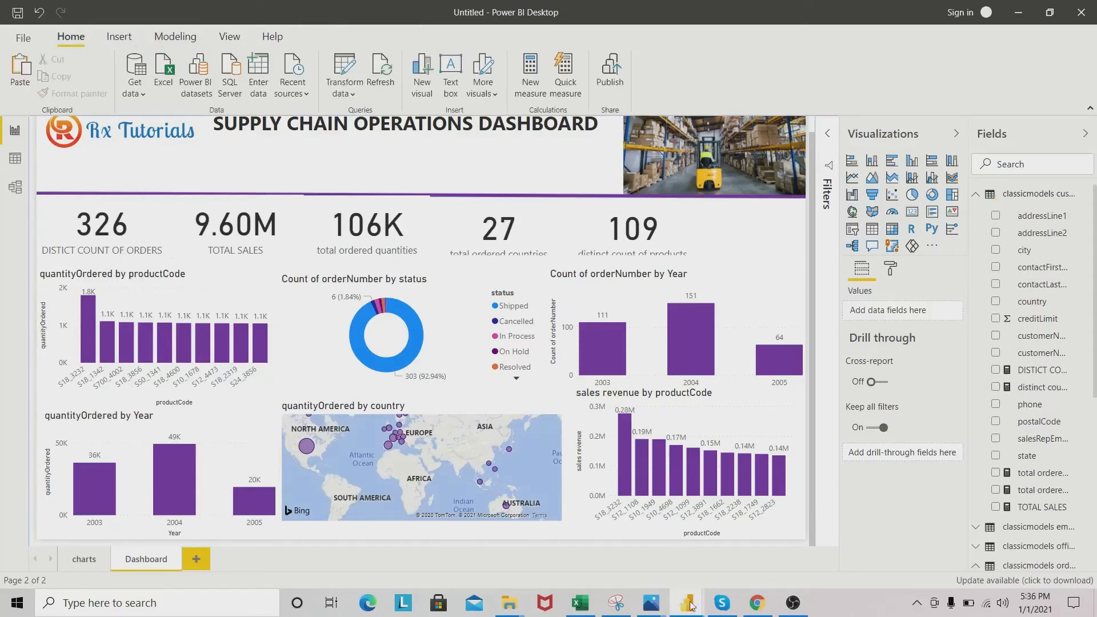
Step: Move the quantityOrdered by country map slightly down and lower the upper edge of the sales revenue by productCode chart
drag(432, 407, 438, 421)
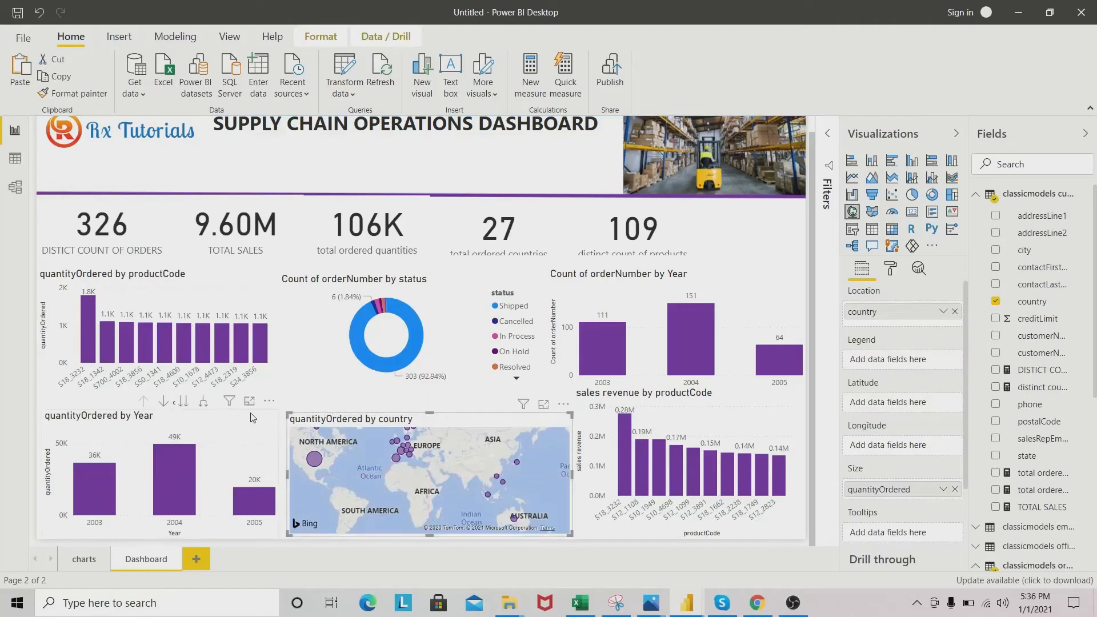
click(248, 426)
click(485, 421)
click(720, 399)
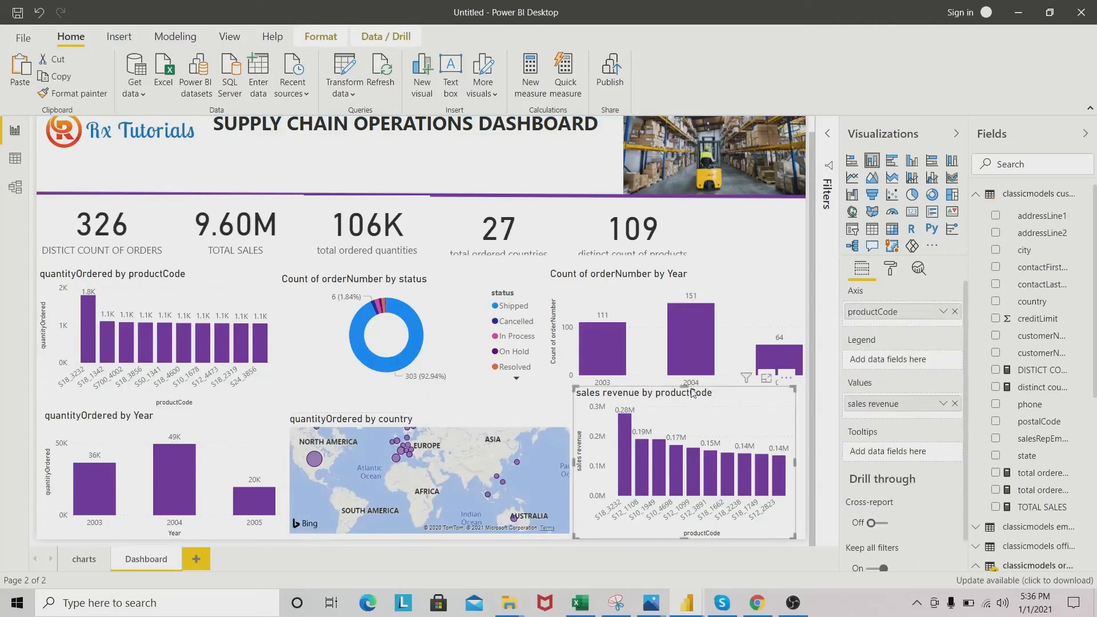
drag(692, 393, 694, 403)
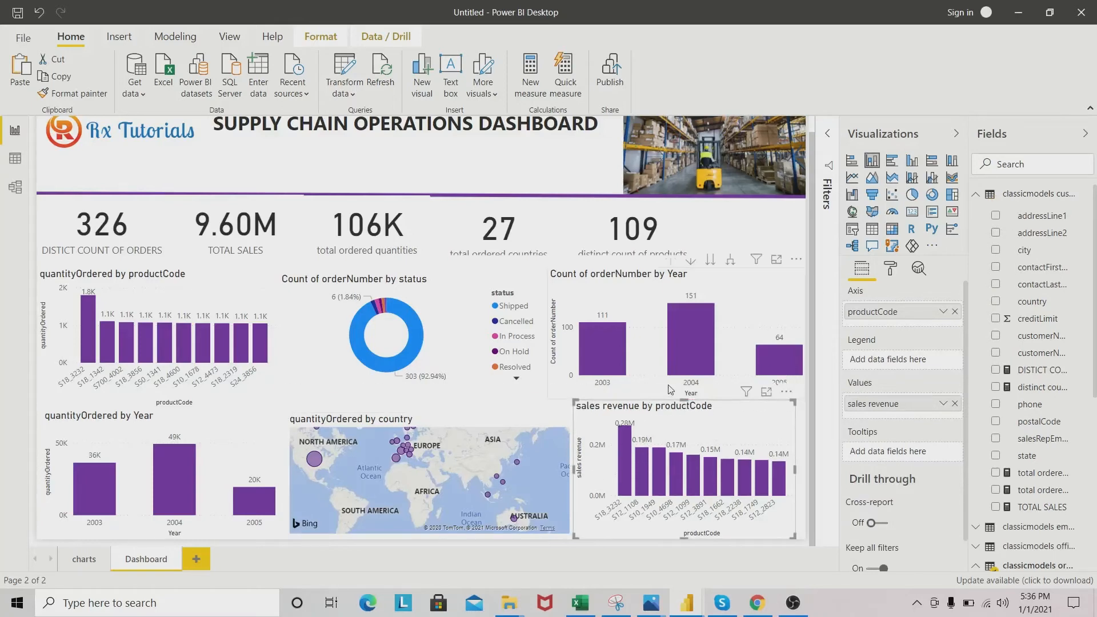
click(751, 223)
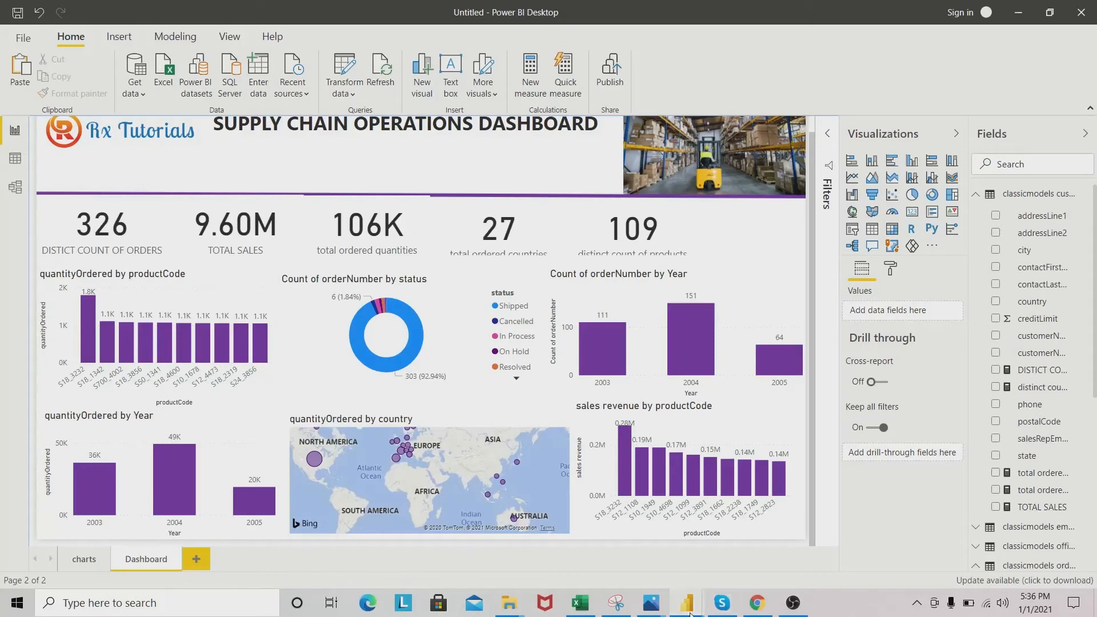
Step: Check the layout of the reference Supply chain operations Dashboard report against the current page
mouse_move(687, 602)
mouse_move(602, 535)
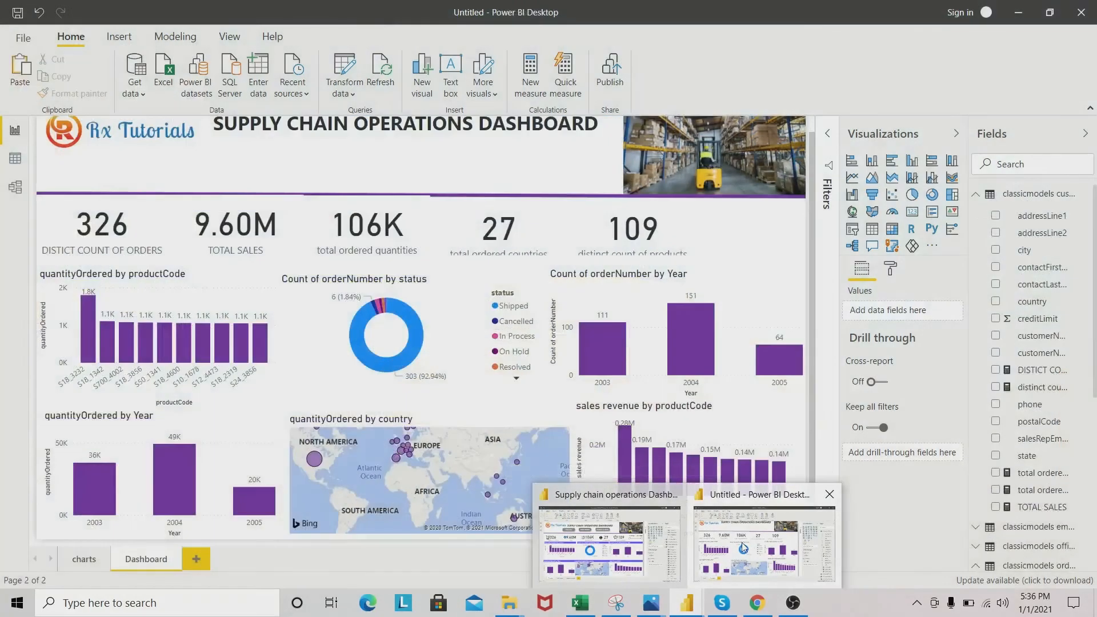
click(755, 551)
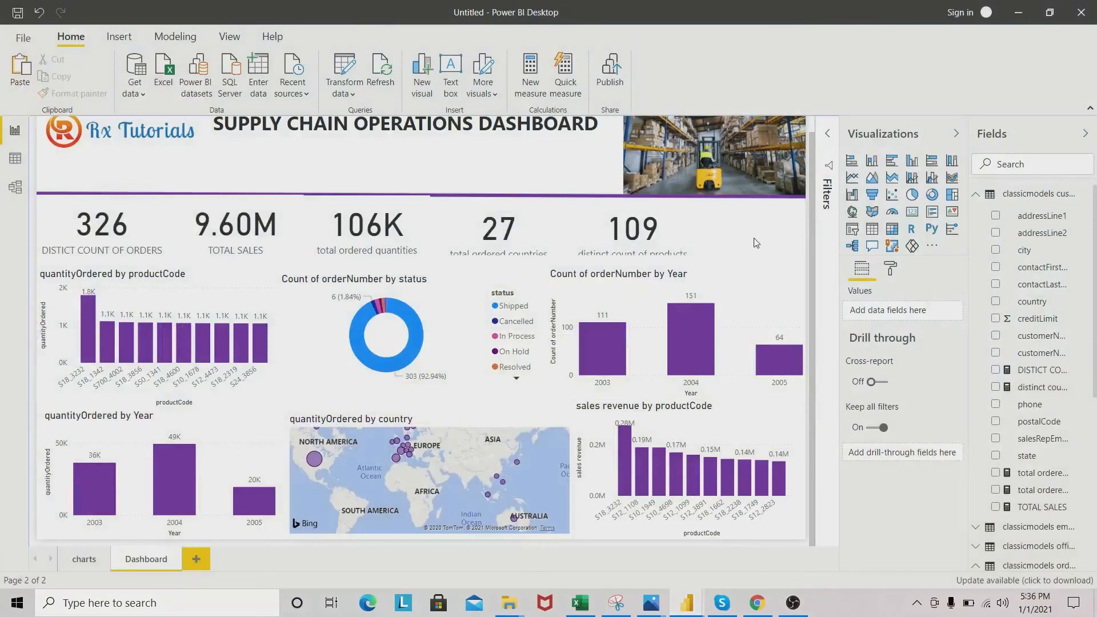
Step: Add a slicer below the warehouse picture and populate it with the orderDate field
click(851, 229)
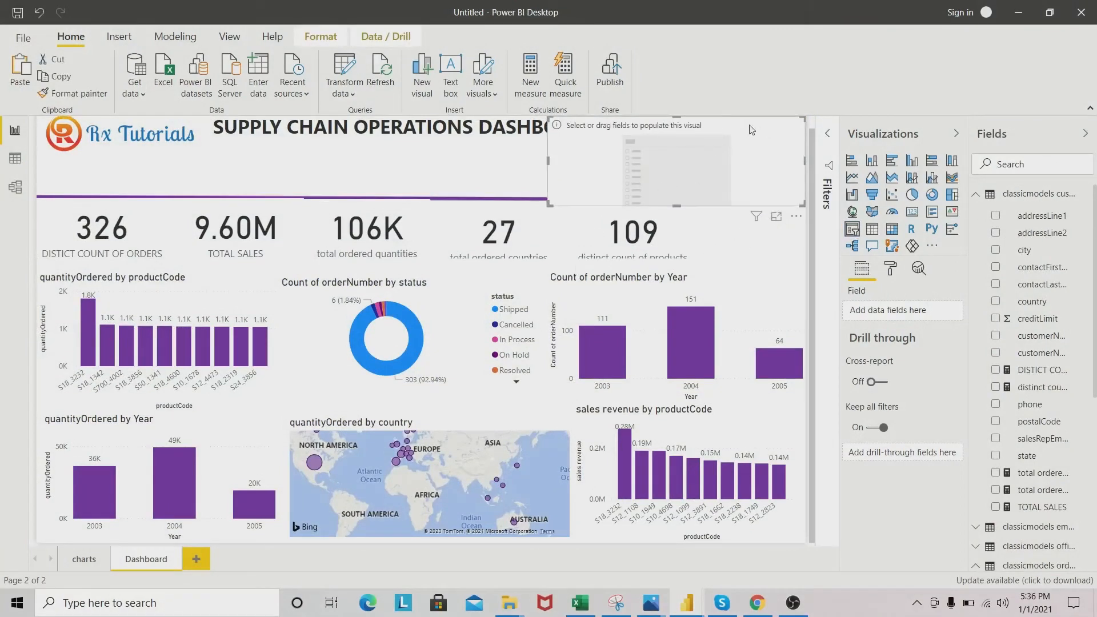
scroll(741, 131, up, 1)
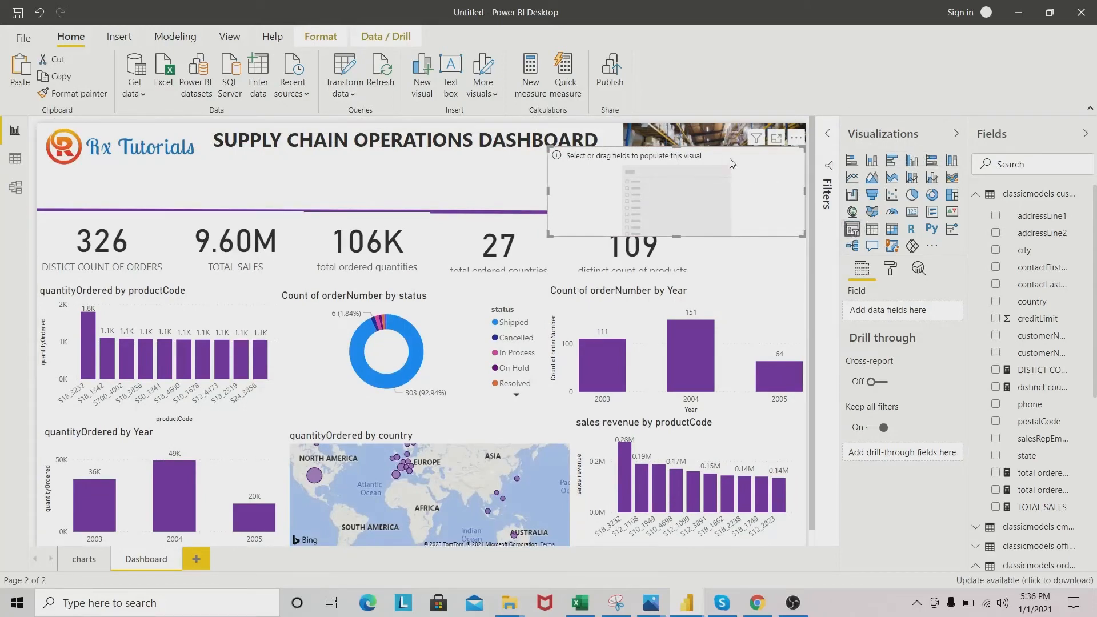
drag(729, 164, 719, 237)
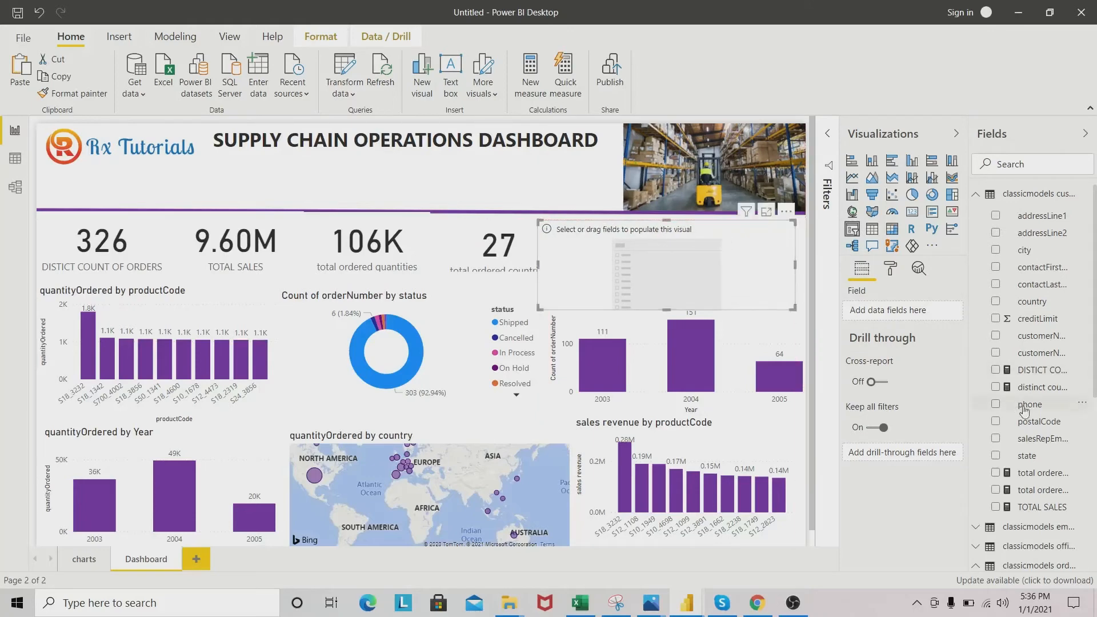
scroll(1023, 410, down, 4)
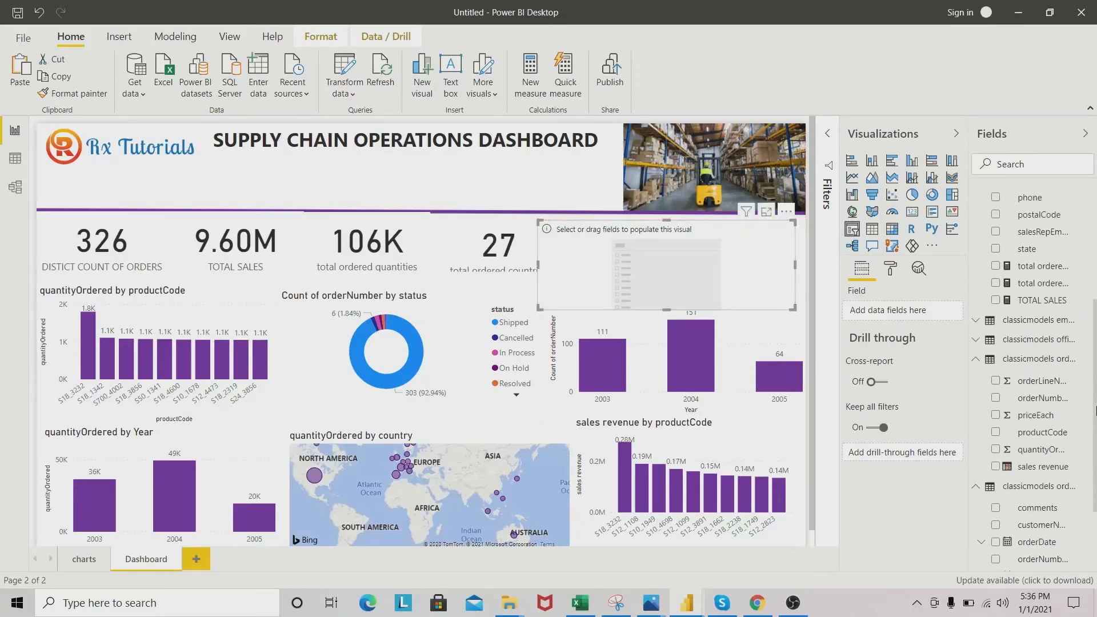
scroll(1094, 423, down, 2)
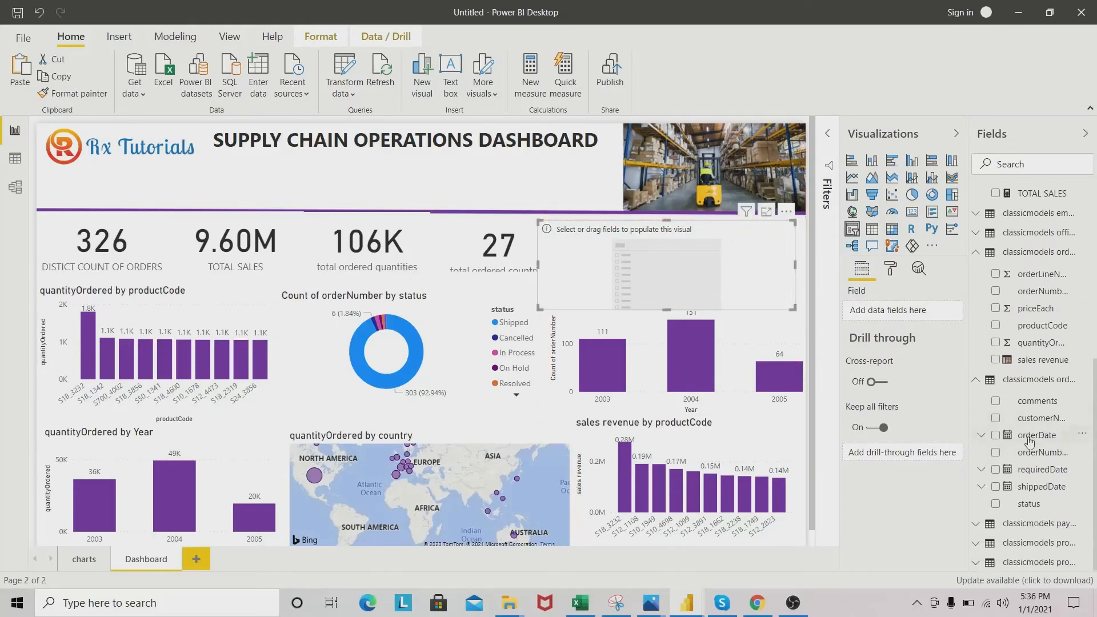
drag(1035, 435, 721, 270)
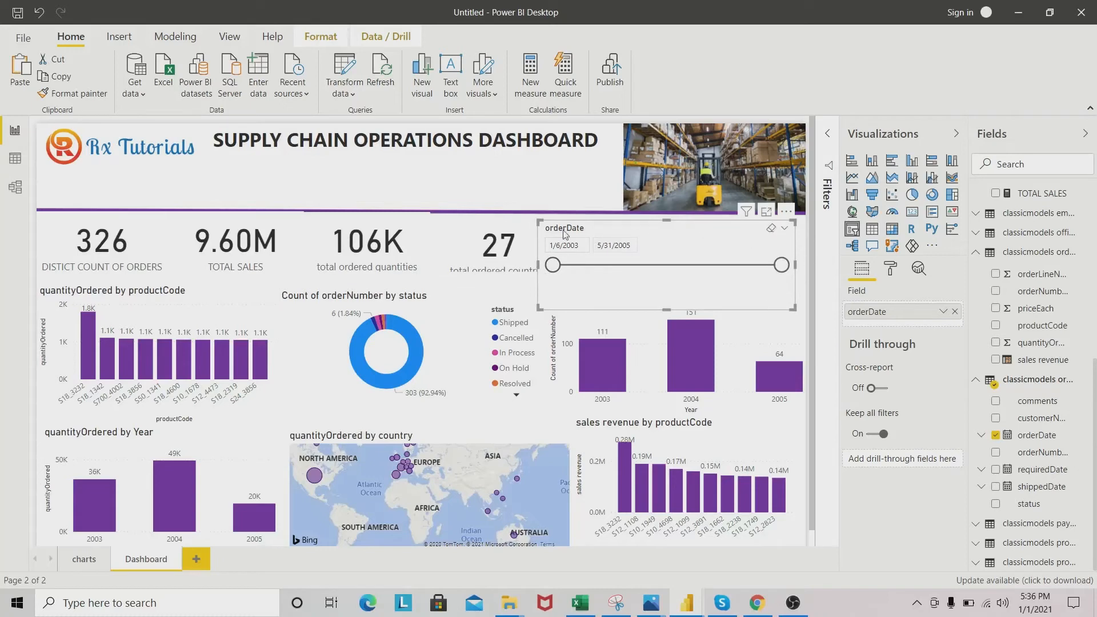
click(784, 228)
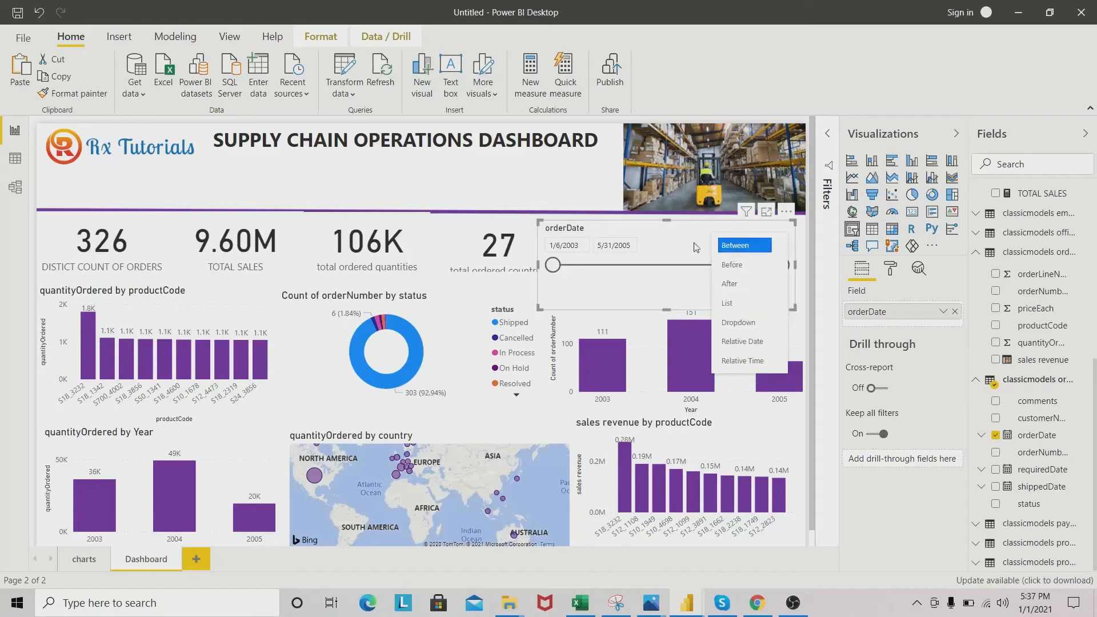
click(679, 232)
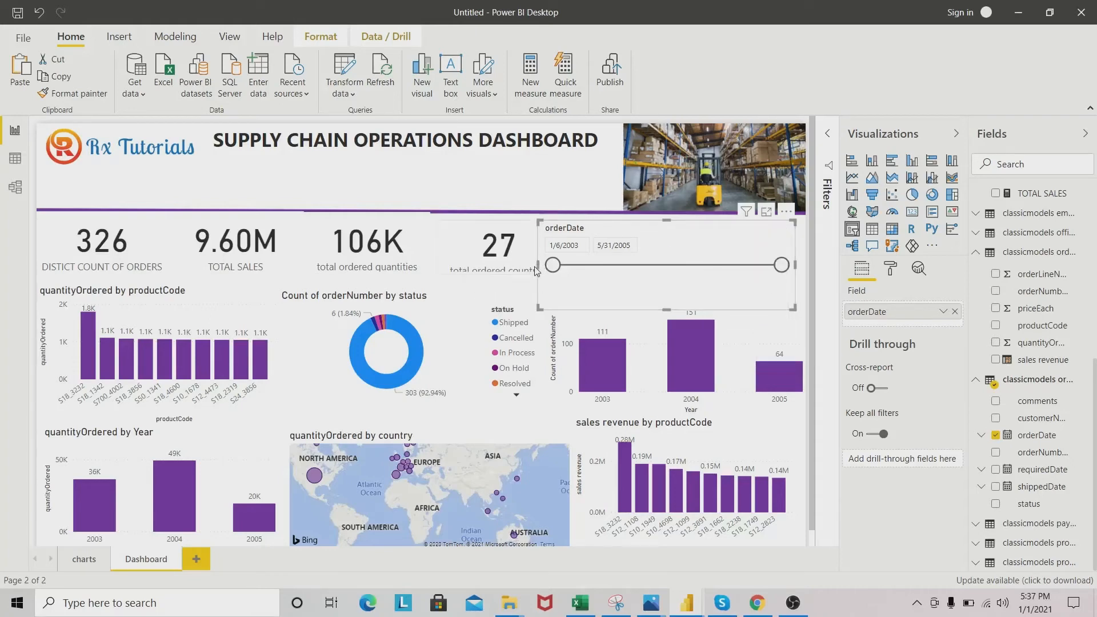
Step: Resize the orderDate slicer to fit at the end of the card row and narrow the distinct count of products card beside it
drag(535, 262, 676, 260)
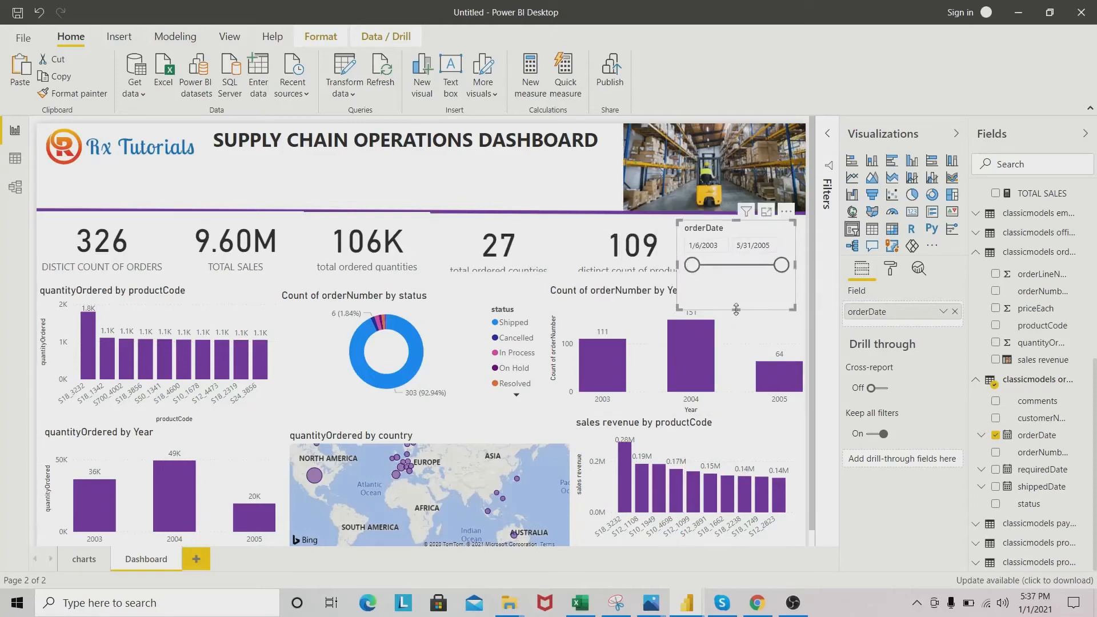
drag(735, 309, 658, 263)
click(681, 262)
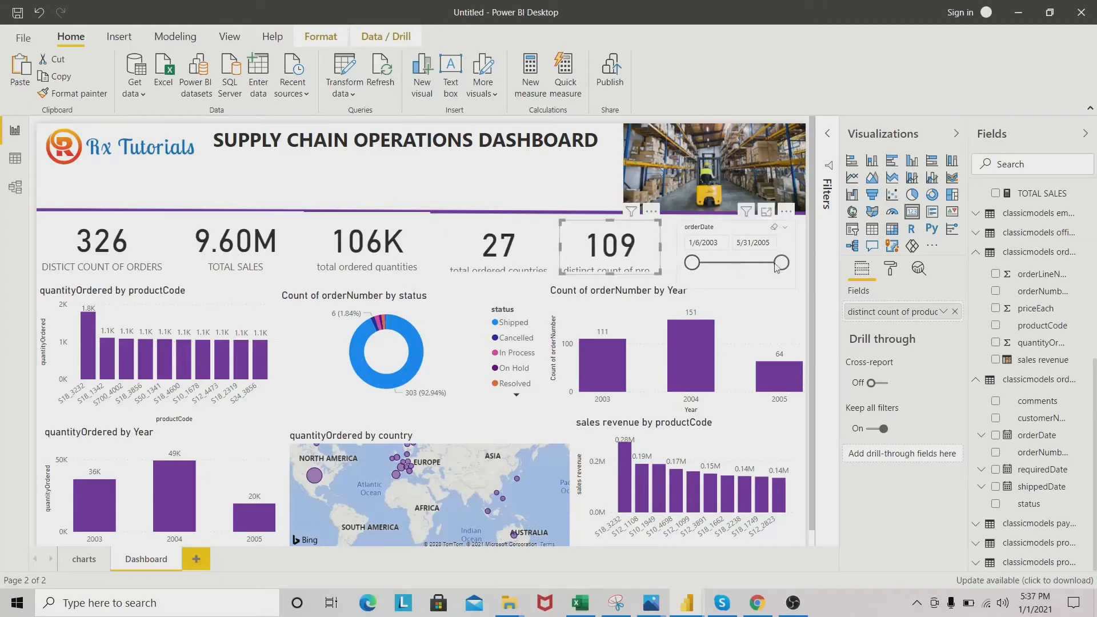
click(760, 233)
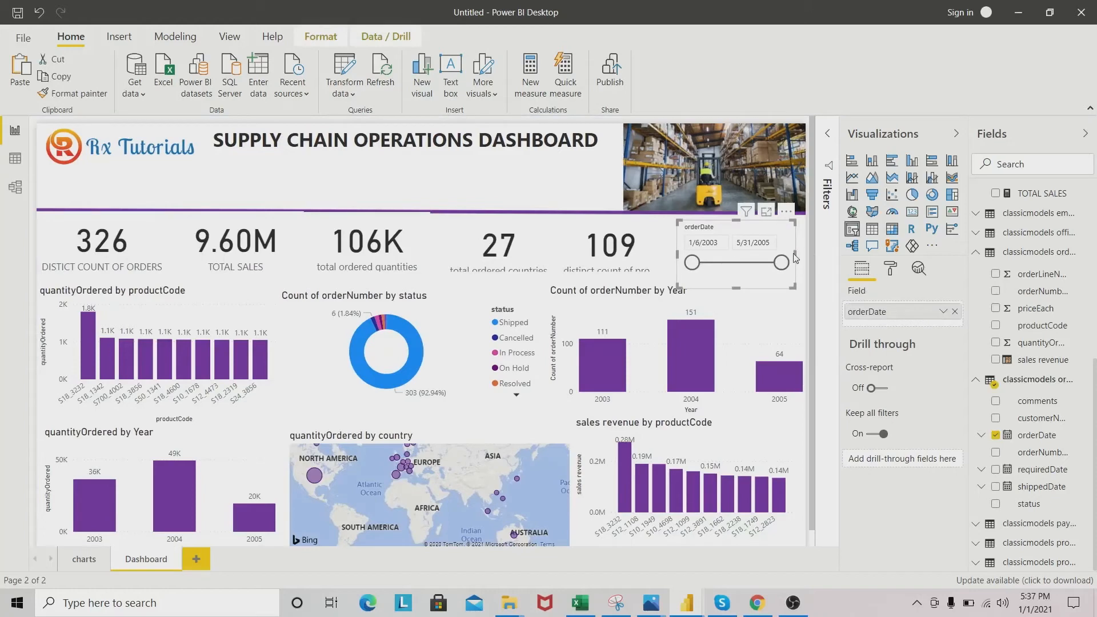
drag(798, 259, 743, 252)
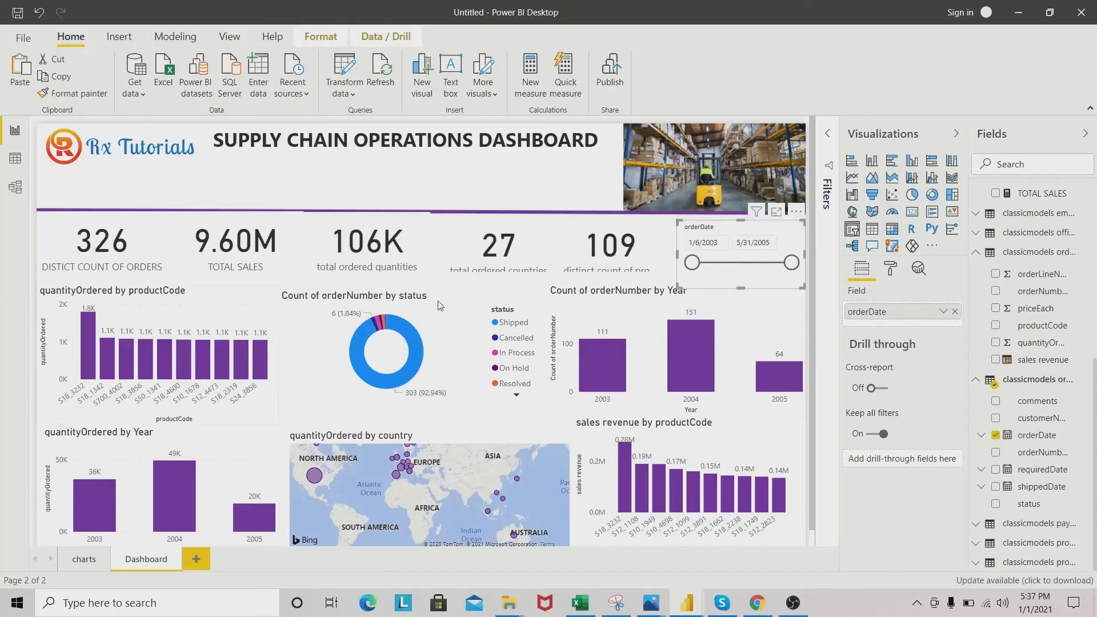
click(253, 192)
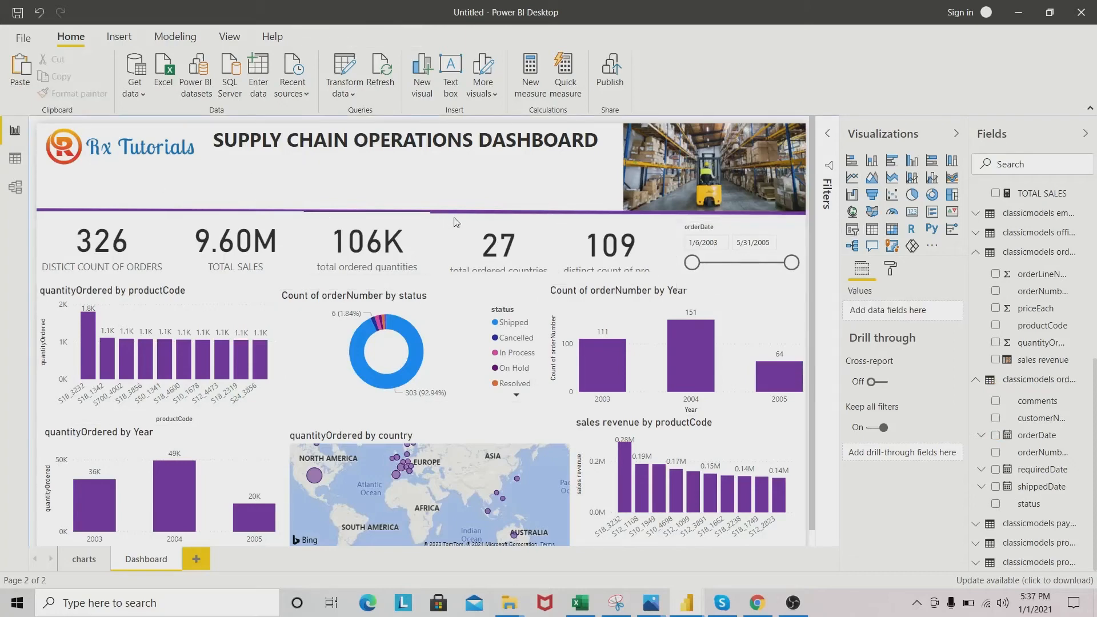
Step: Compare the card row with the cards in the reference Supply chain operations Dashboard report
click(232, 231)
click(427, 235)
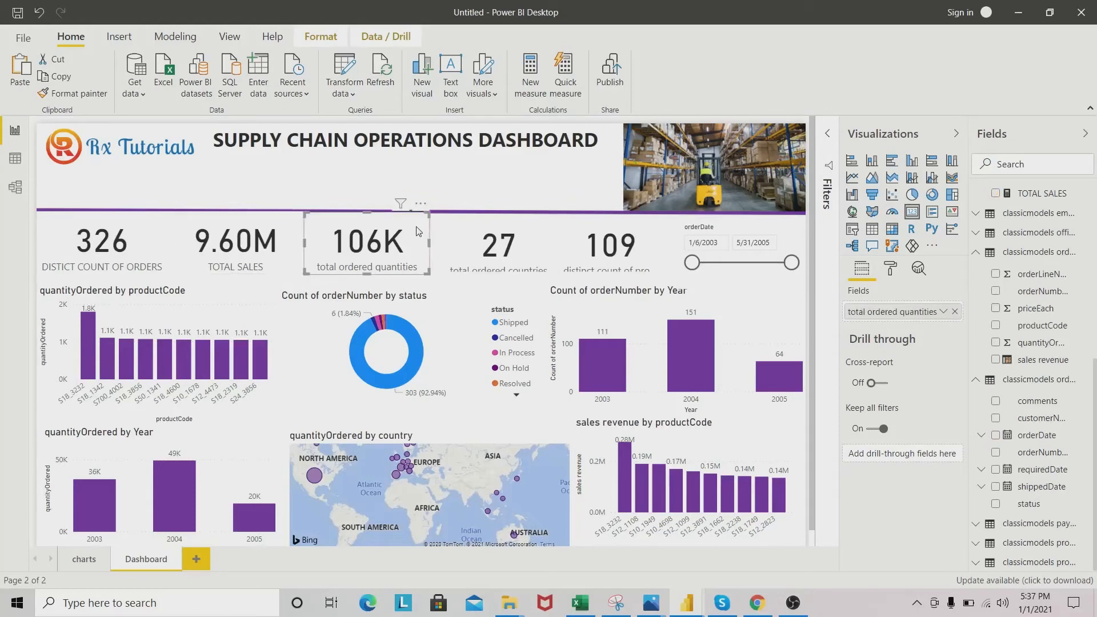
mouse_move(686, 602)
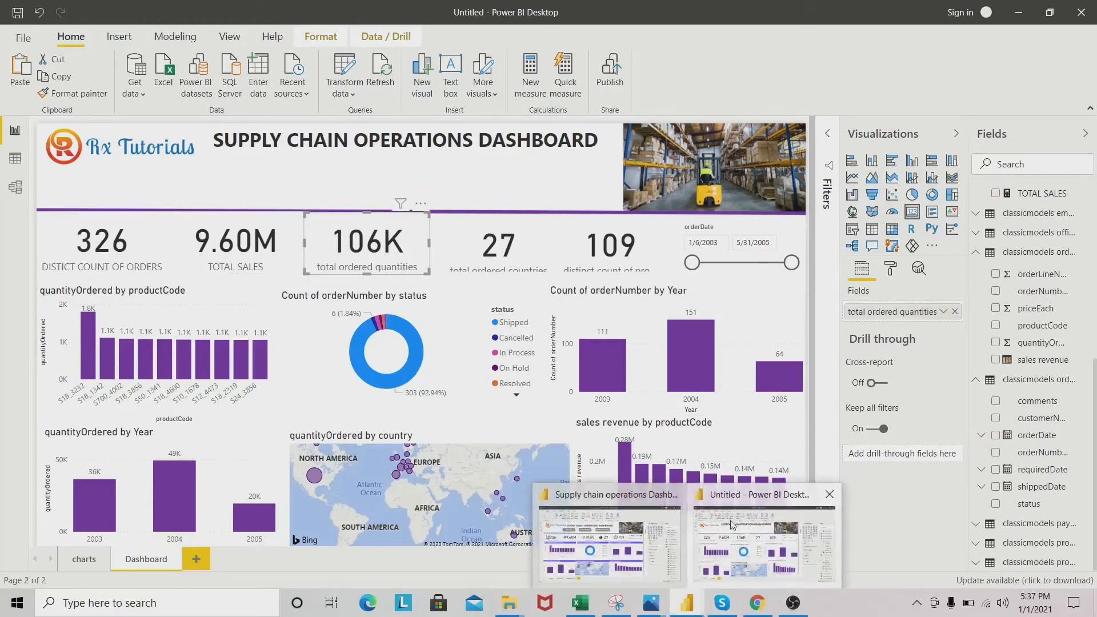
click(567, 528)
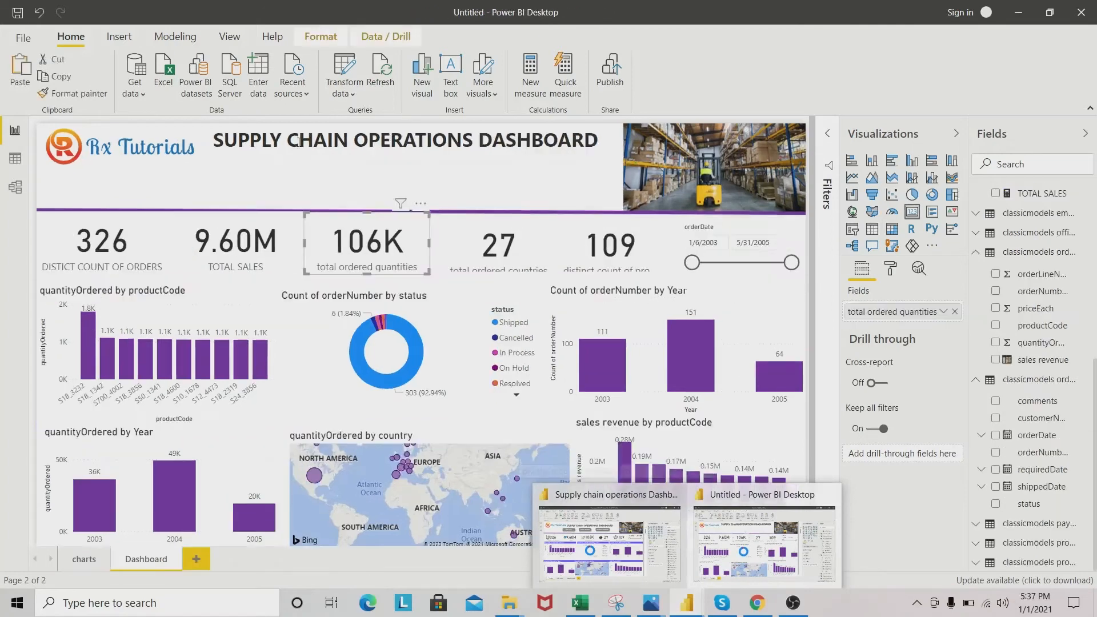
Step: Narrow the DISTICT COUNT OF ORDERS card slightly
click(79, 268)
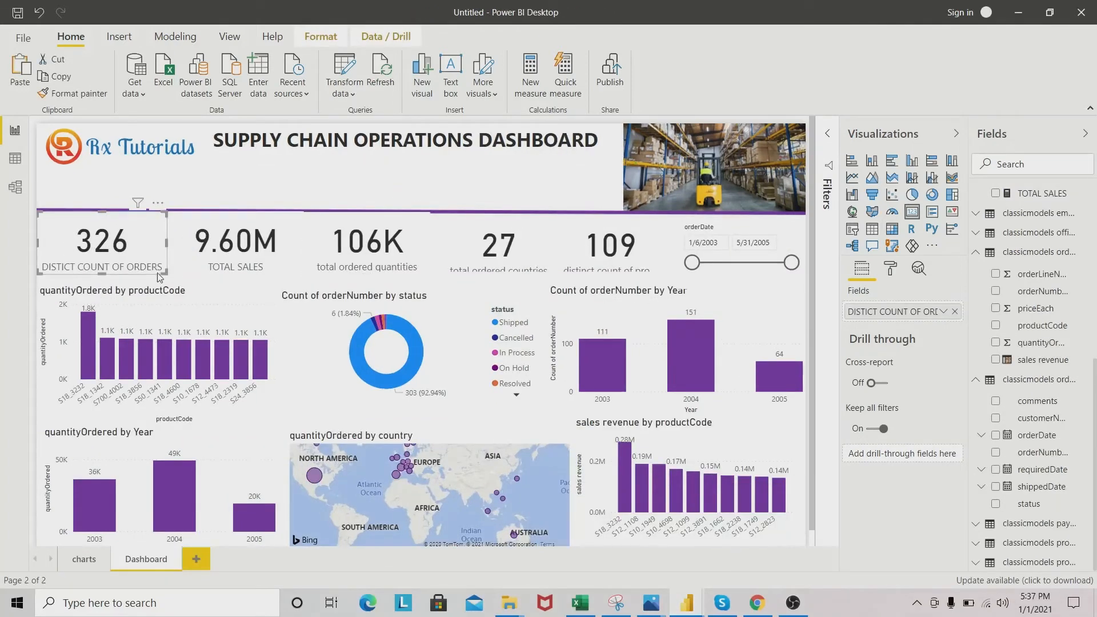
drag(165, 273, 159, 272)
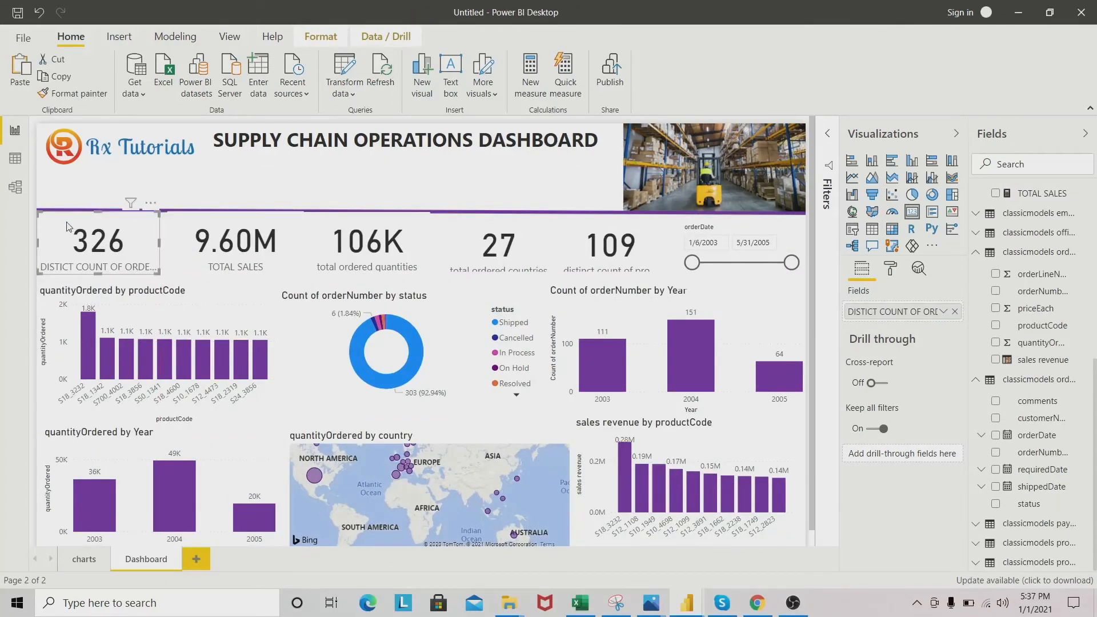
Step: Insert the order picture from the BI tools folder into the dashboard
click(125, 37)
click(438, 84)
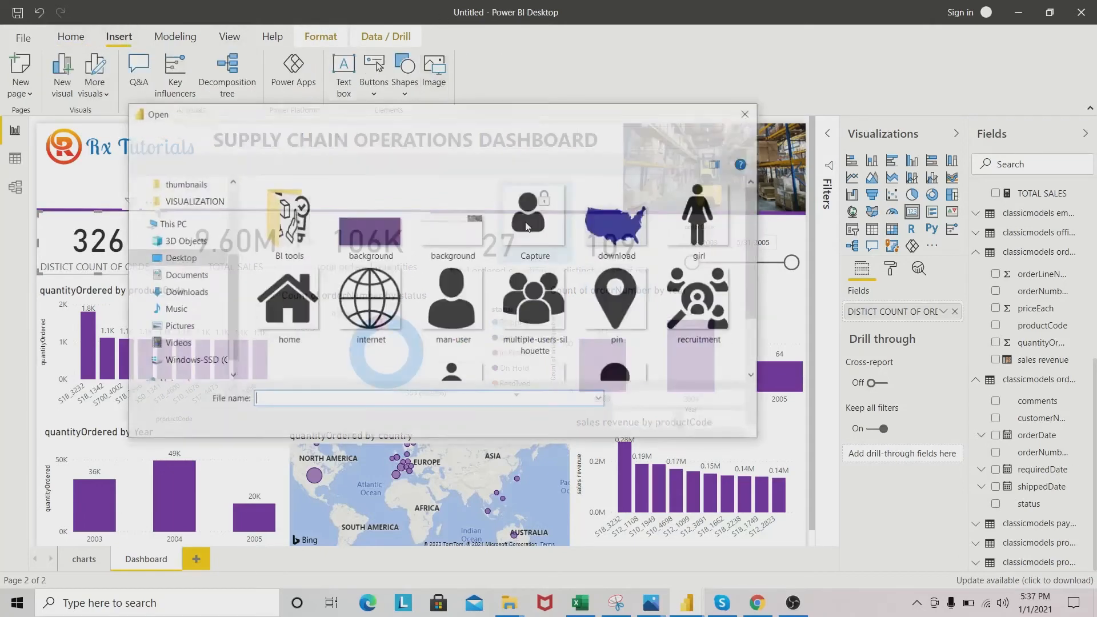
double_click(294, 230)
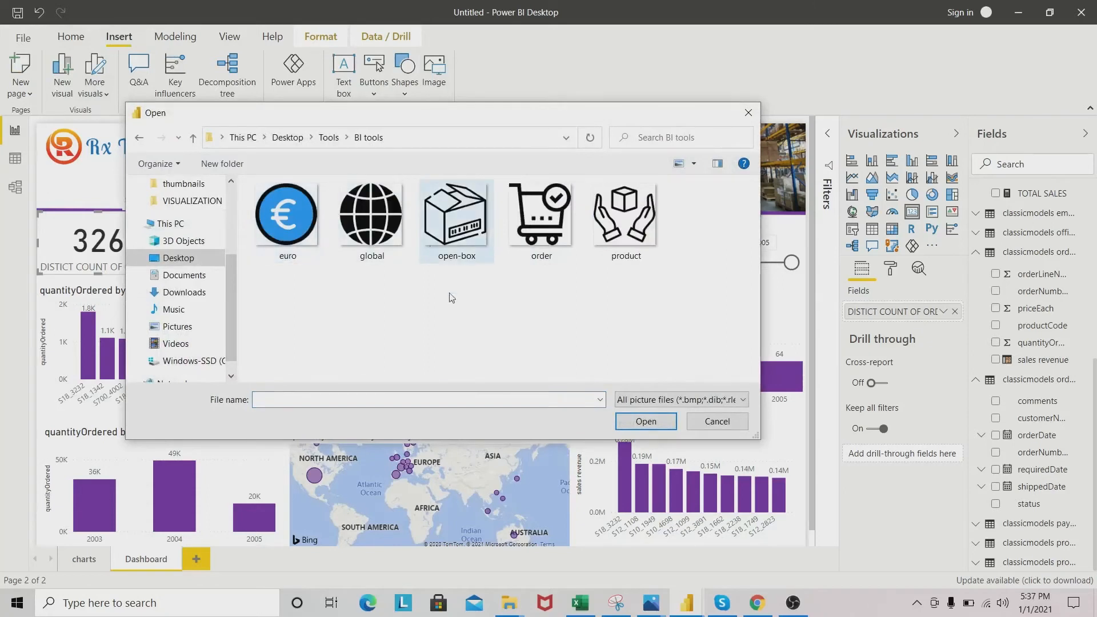
click(542, 260)
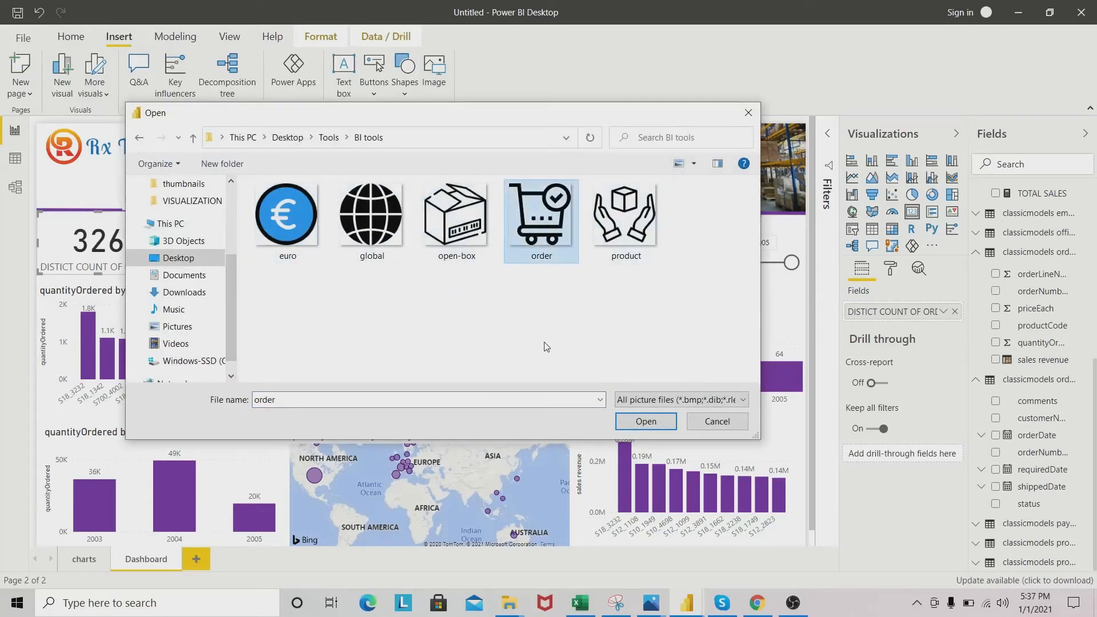
click(260, 237)
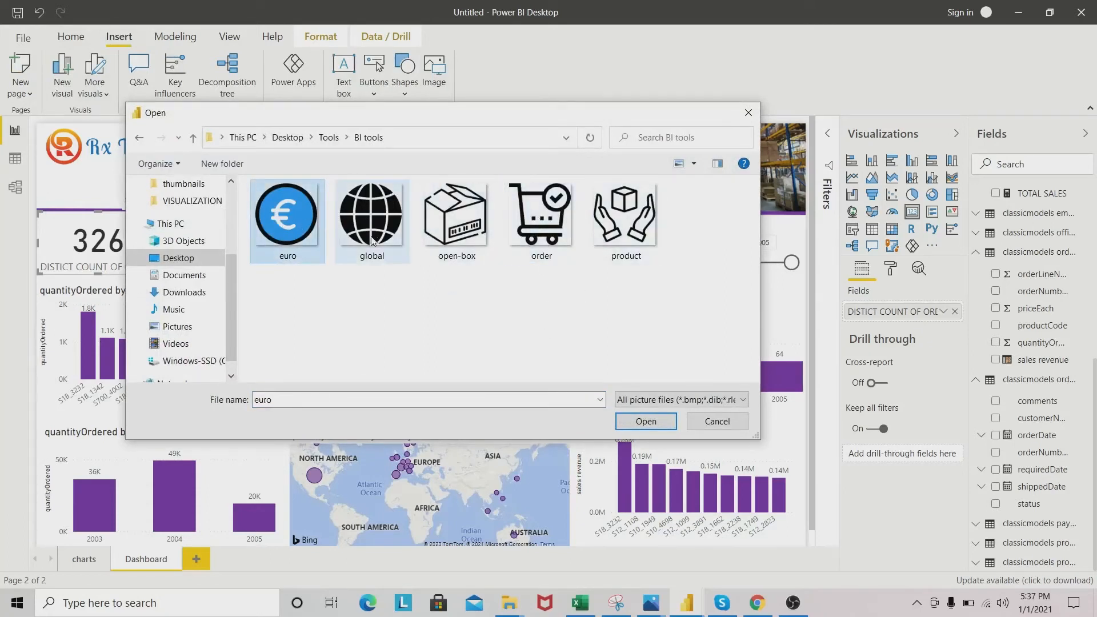
click(555, 217)
click(645, 421)
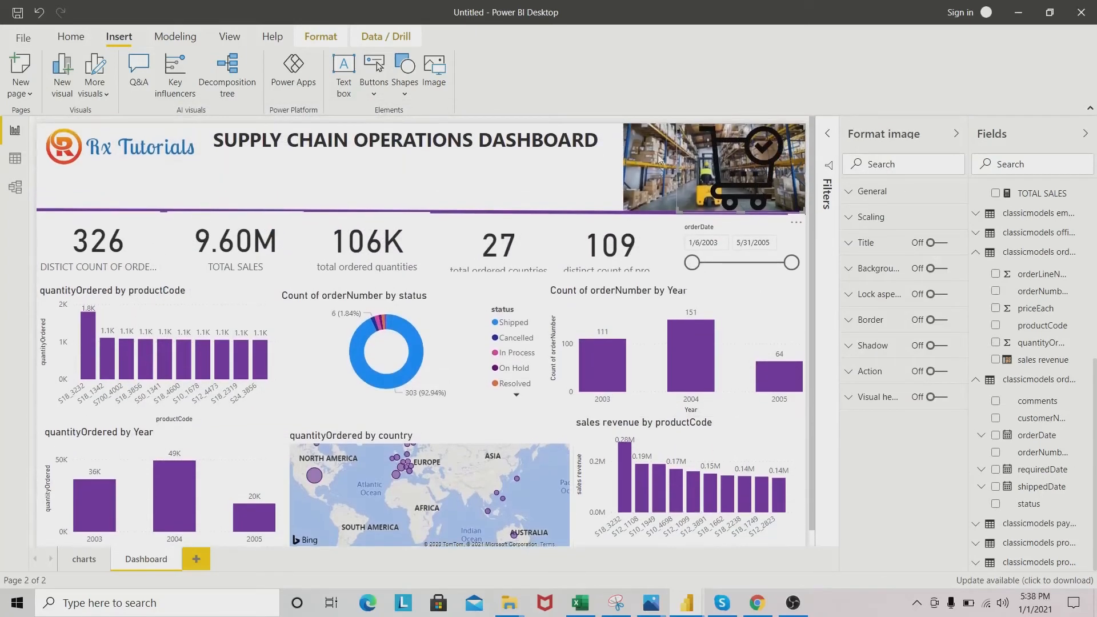
Step: Shrink the shopping cart icon and place it beside the number on the DISTICT COUNT OF ORDERS card
drag(721, 147, 337, 308)
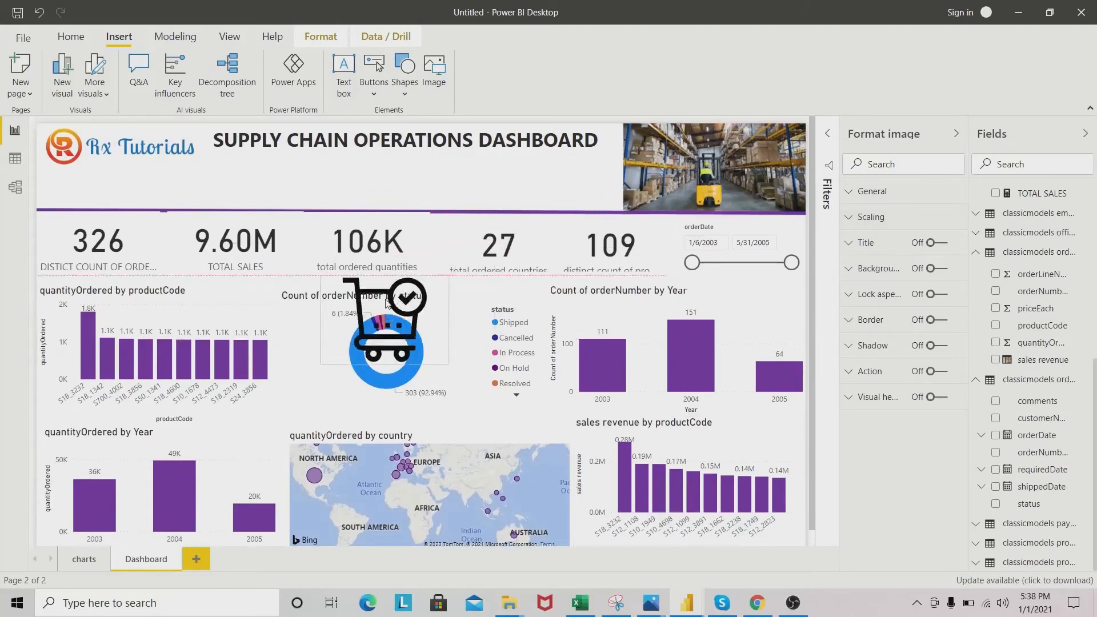
drag(422, 376, 365, 330)
drag(329, 286, 74, 221)
drag(108, 273, 69, 254)
click(117, 232)
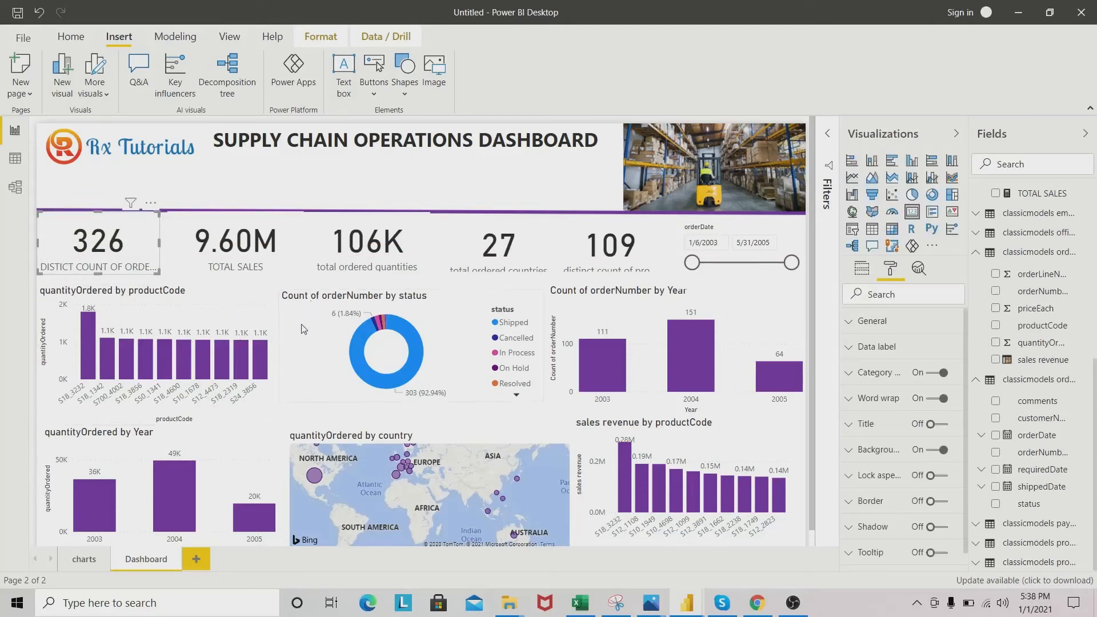
click(284, 321)
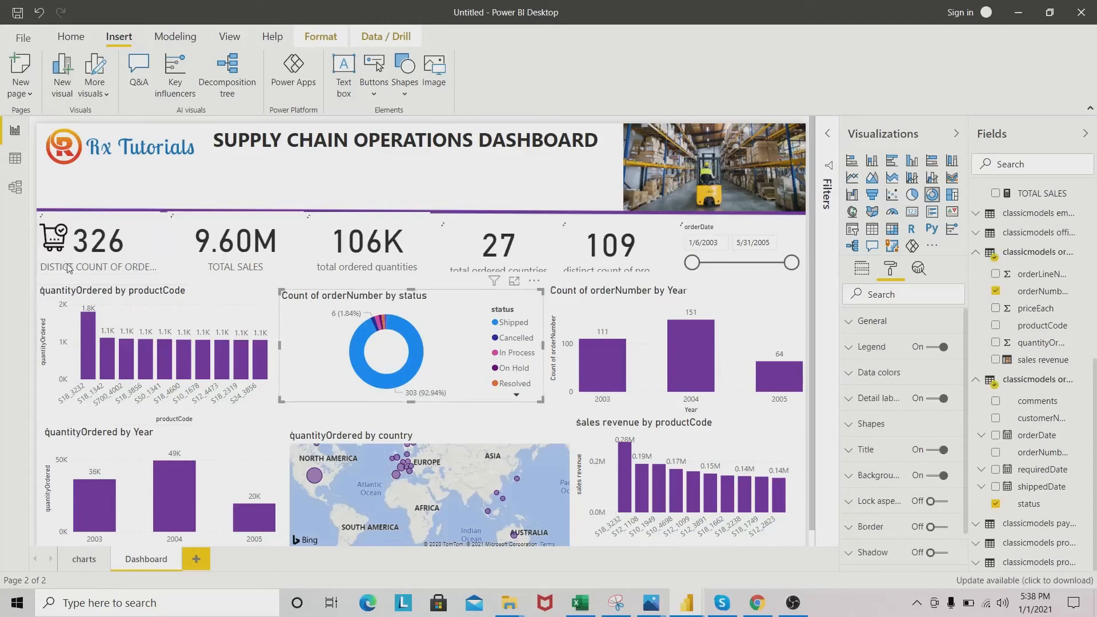
Step: Group the shopping cart icon with the DISTICT COUNT OF ORDERS card
click(60, 239)
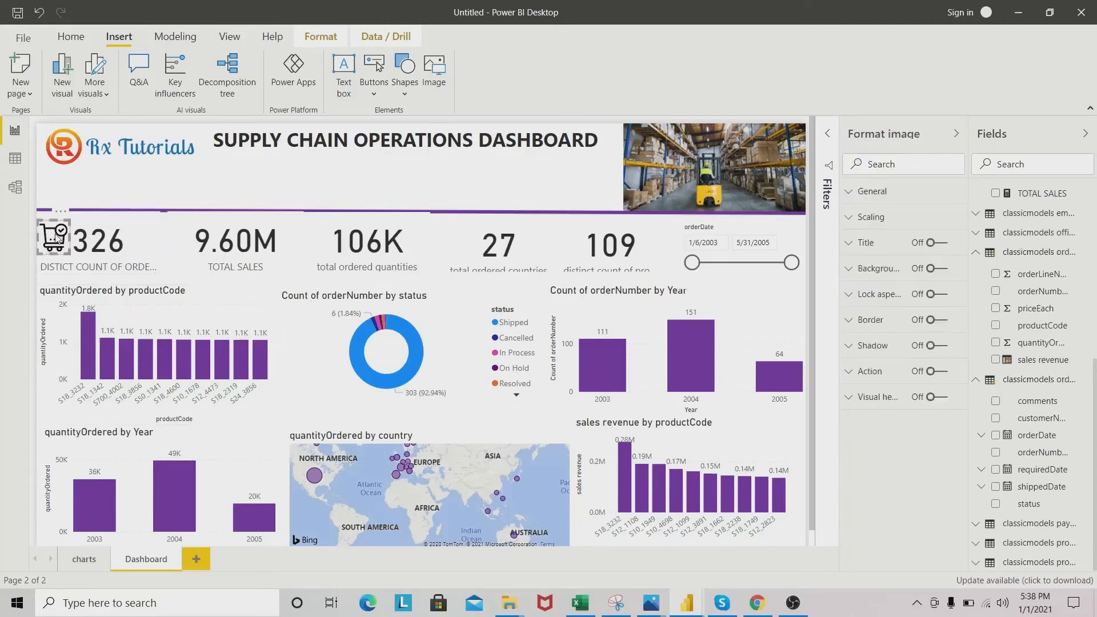
click(101, 231)
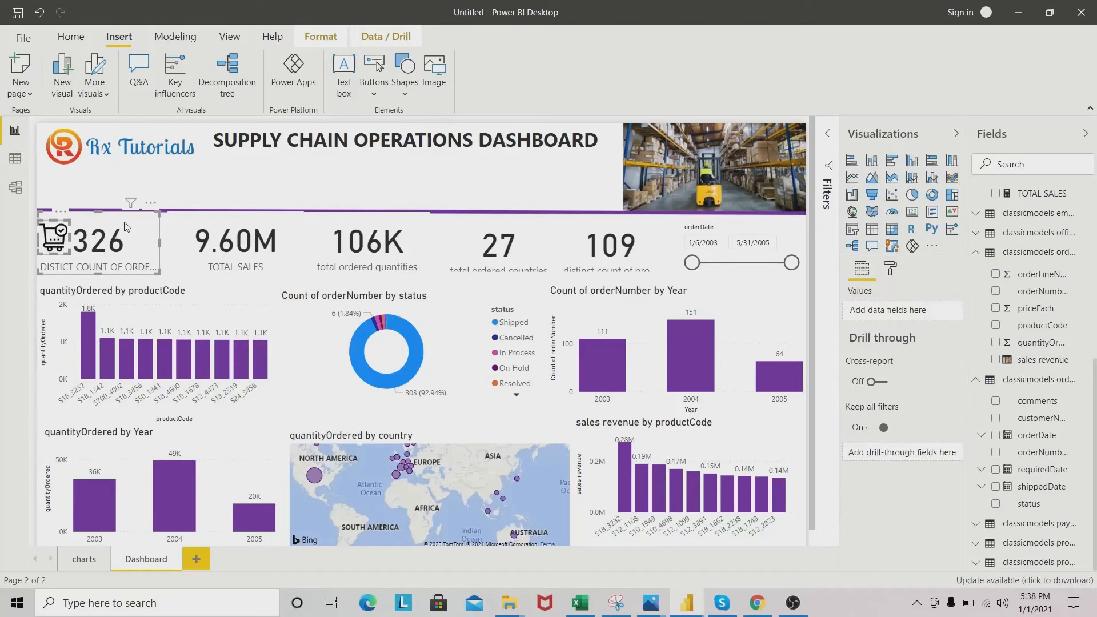
click(320, 37)
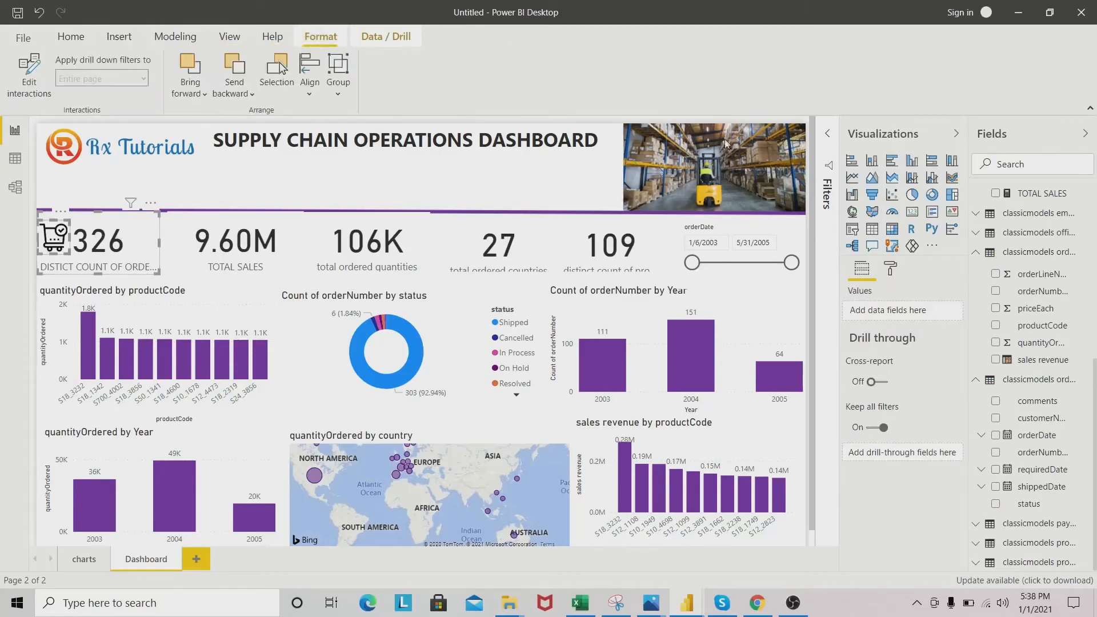
click(338, 93)
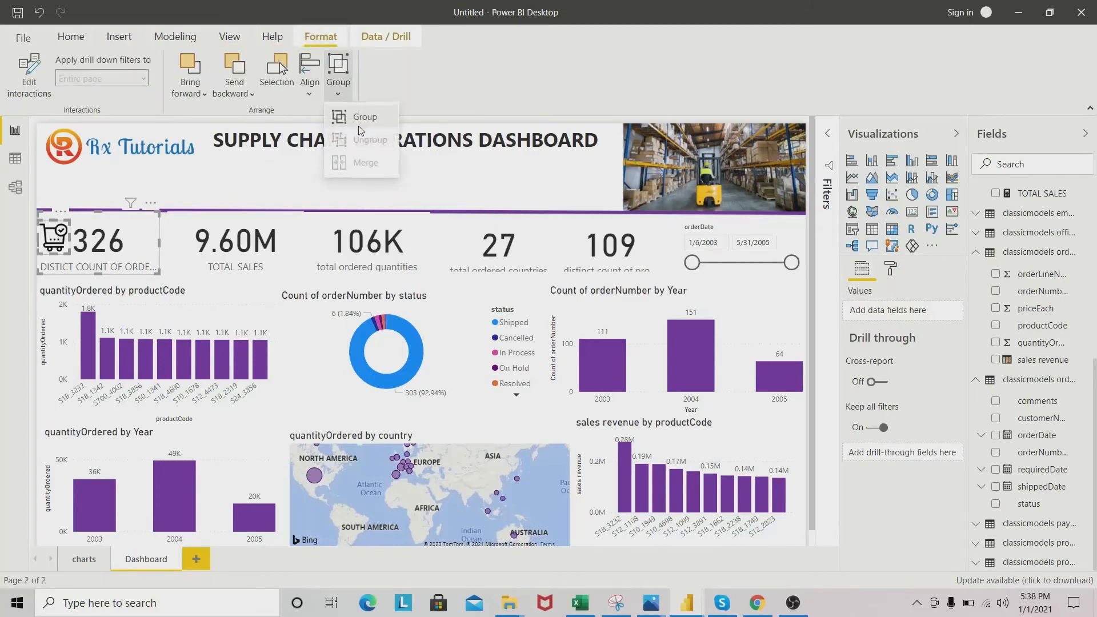
click(343, 114)
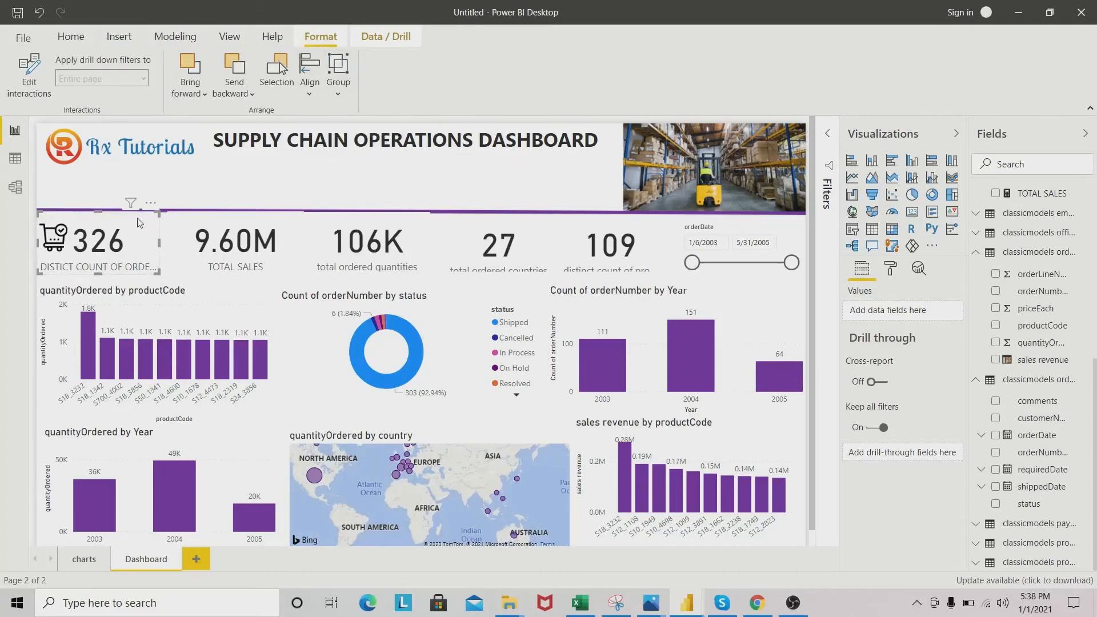
Step: Try to align the grouped orders card and cart icon to the middle, and undo the alignment
click(312, 95)
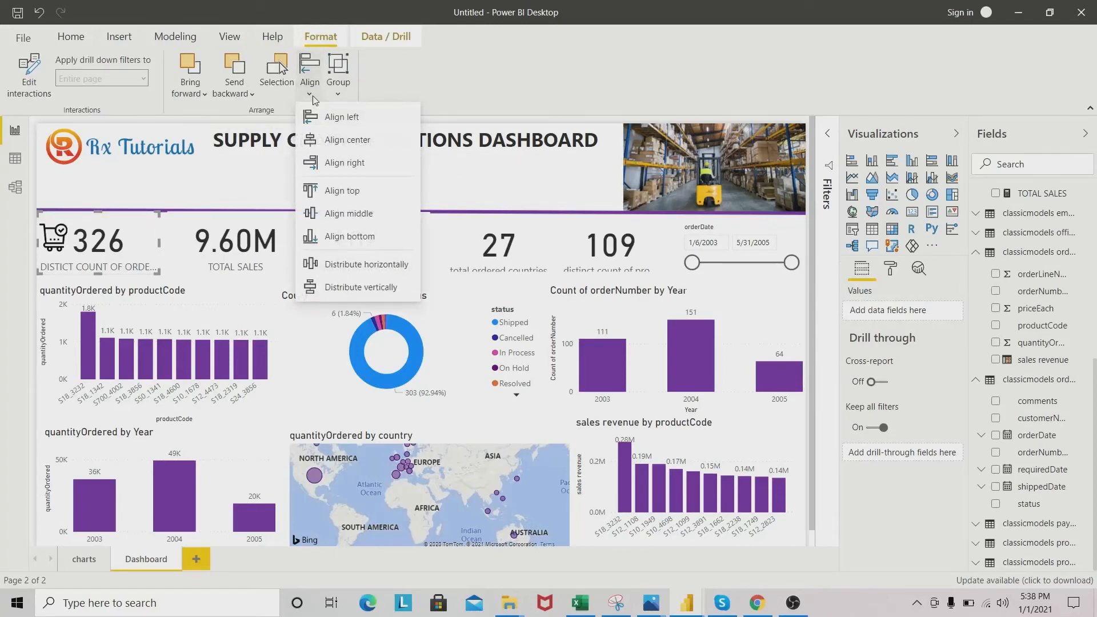
click(358, 217)
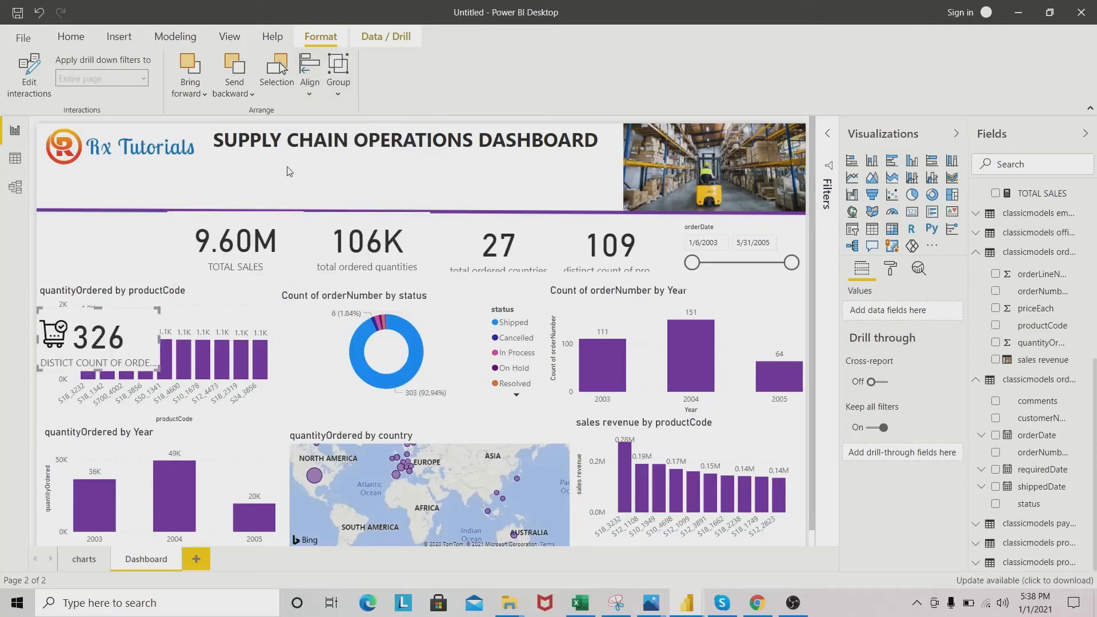
key(ctrl+z)
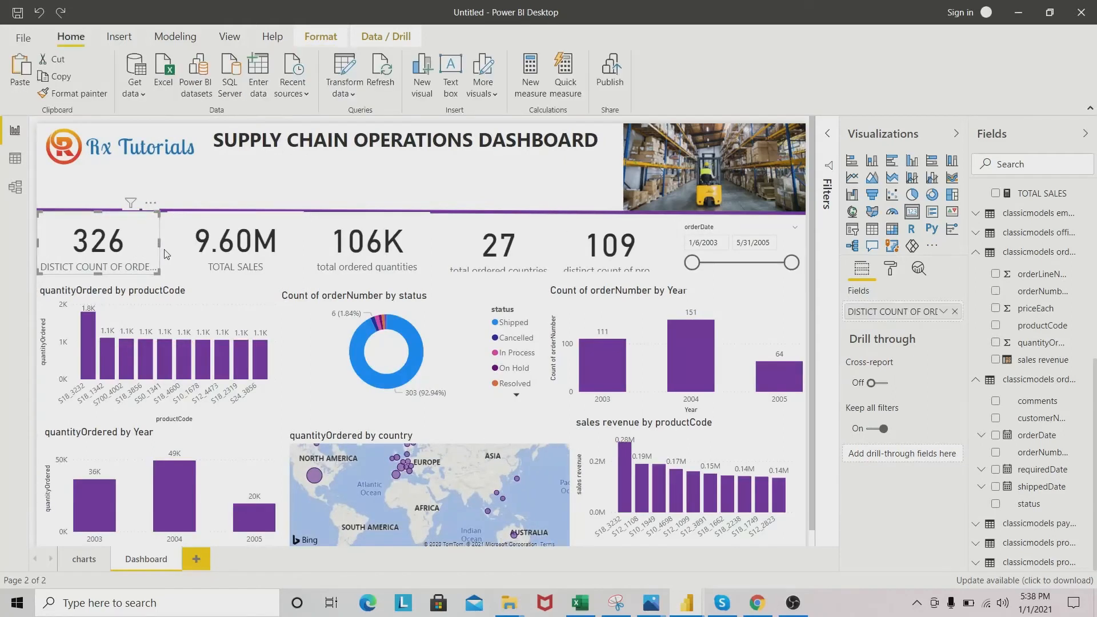
Step: Narrow the grouped orders card and cart icon slightly
drag(158, 240, 151, 240)
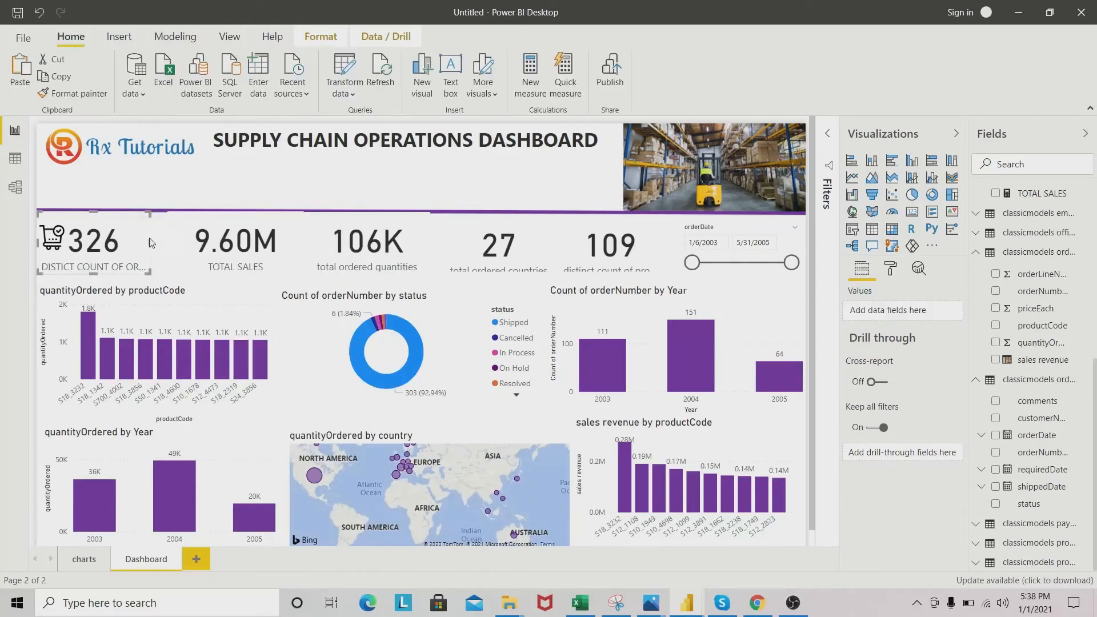
Step: Insert the euro picture from the BI tools folder for the TOTAL SALES card
click(185, 229)
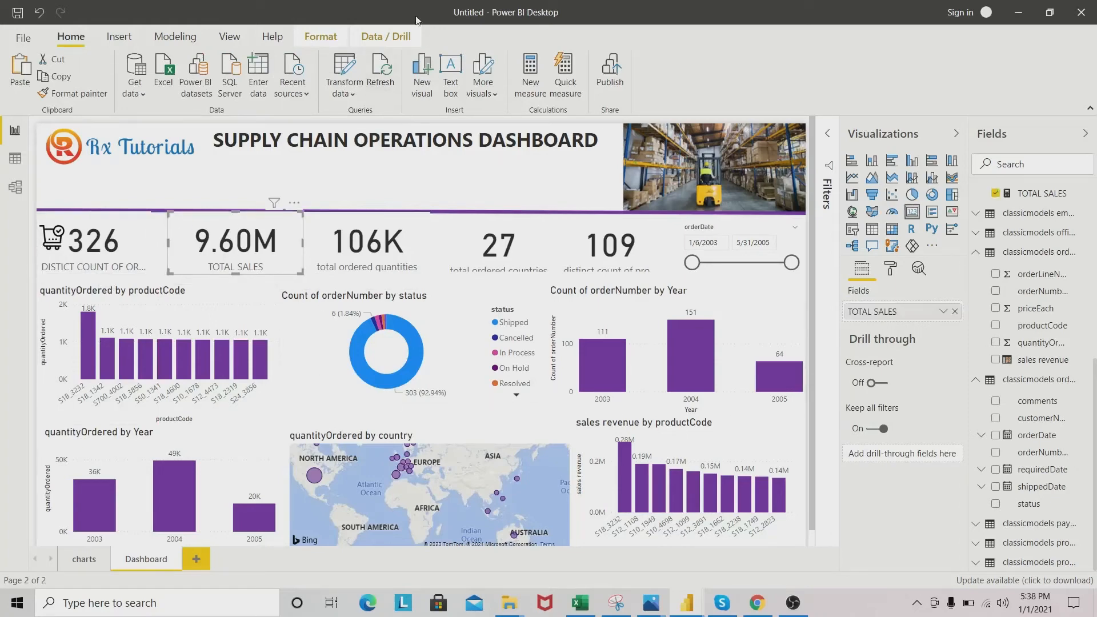
click(321, 37)
click(119, 37)
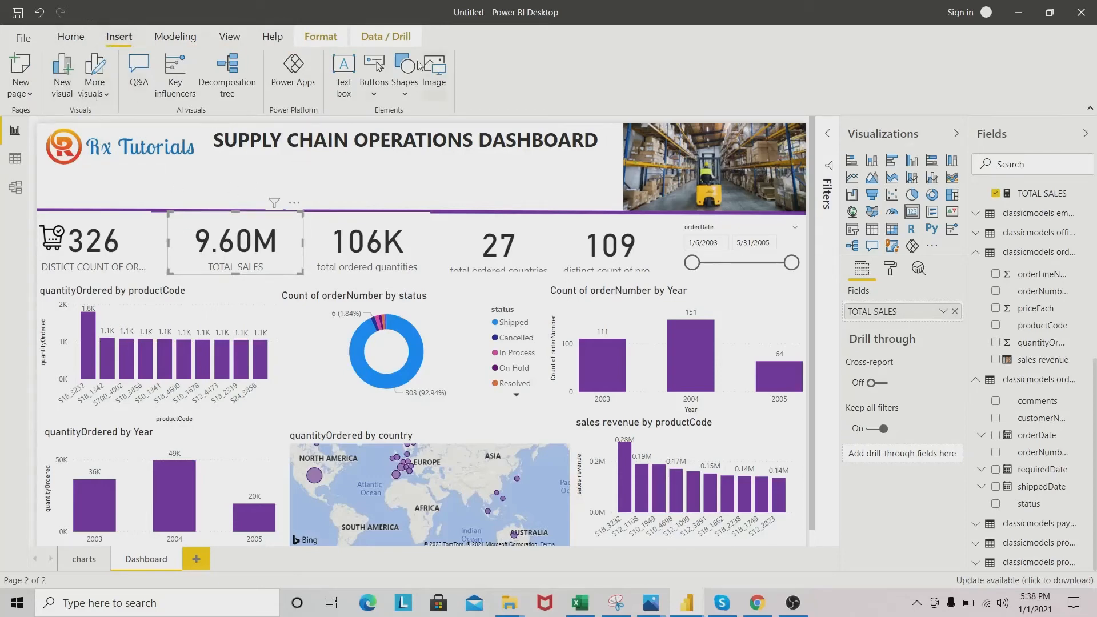
click(439, 87)
click(307, 210)
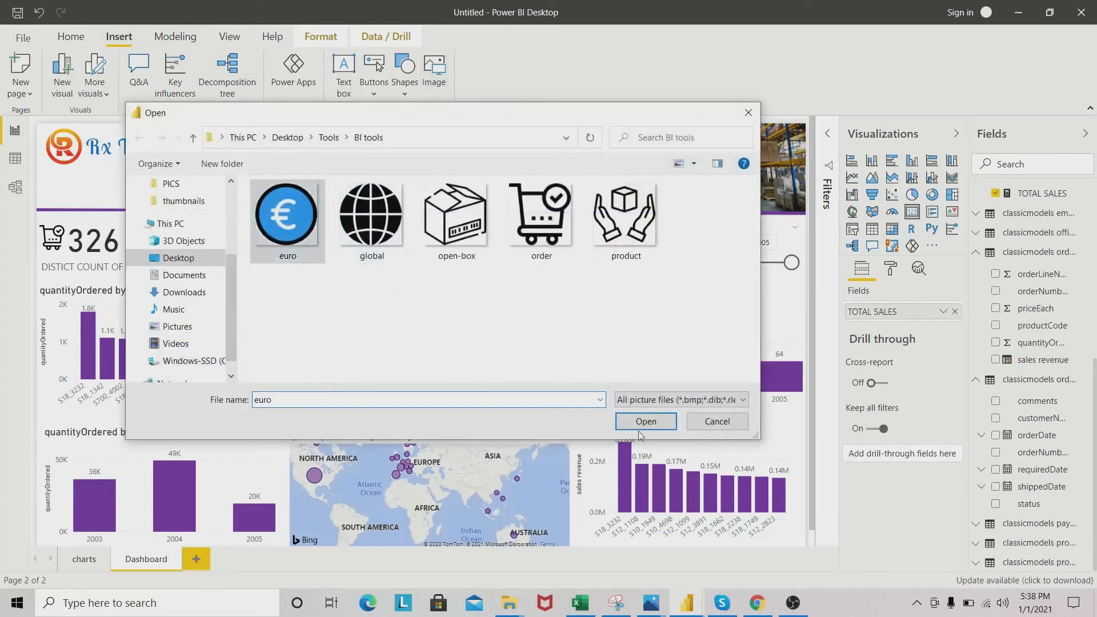
click(645, 421)
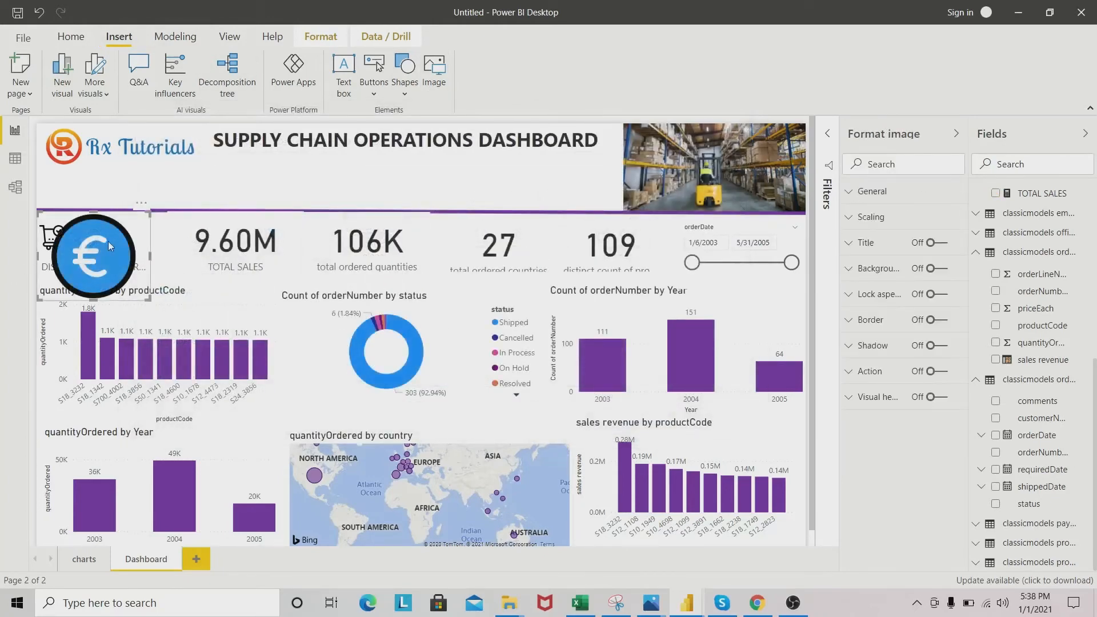
Step: Shrink the euro icon and place it just before the number on the TOTAL SALES card
drag(108, 241, 271, 279)
drag(309, 334, 195, 255)
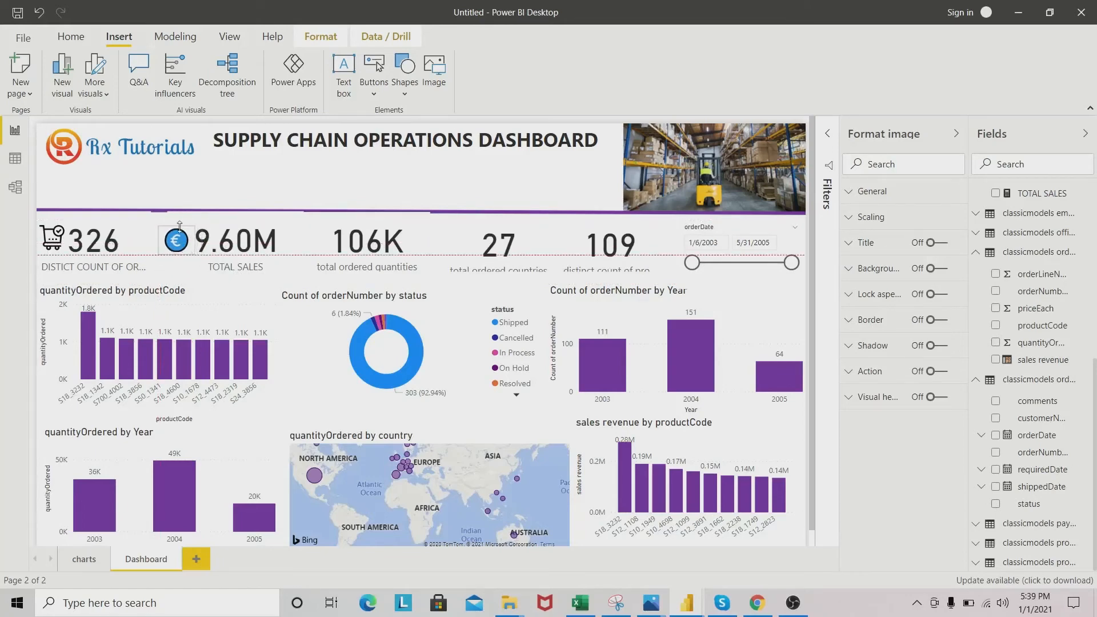
click(179, 260)
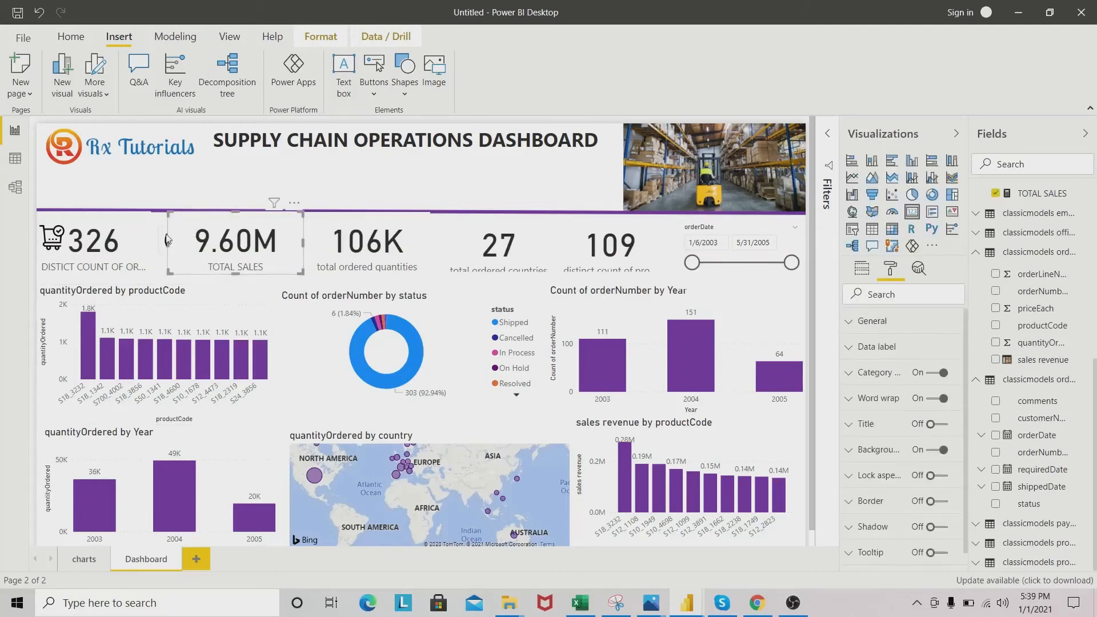
Step: Group the euro icon with the TOTAL SALES card
click(168, 240)
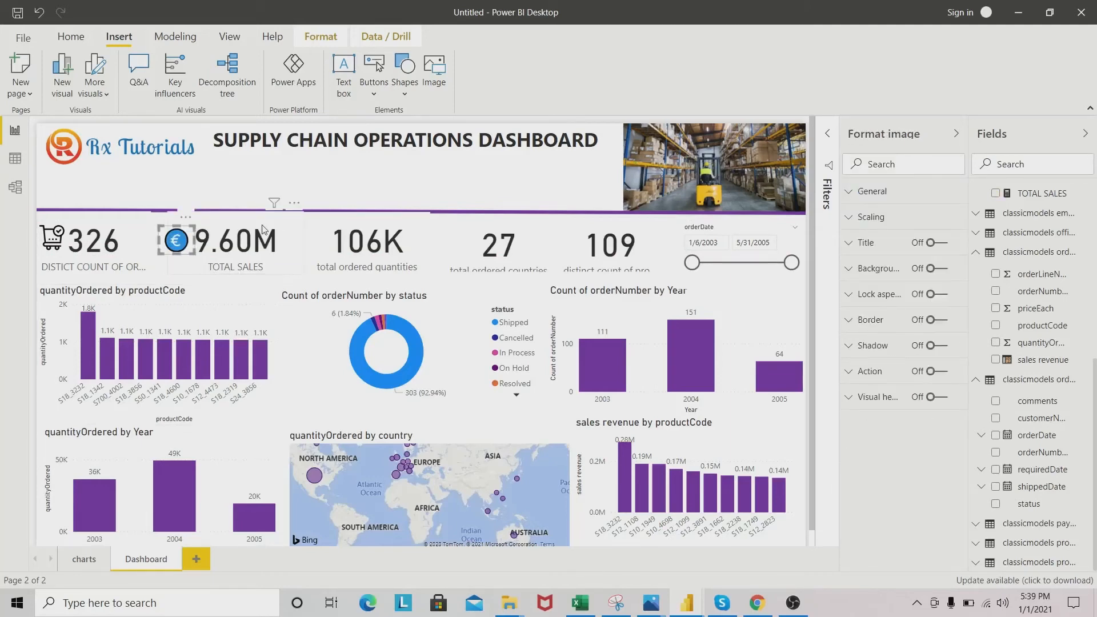
click(233, 228)
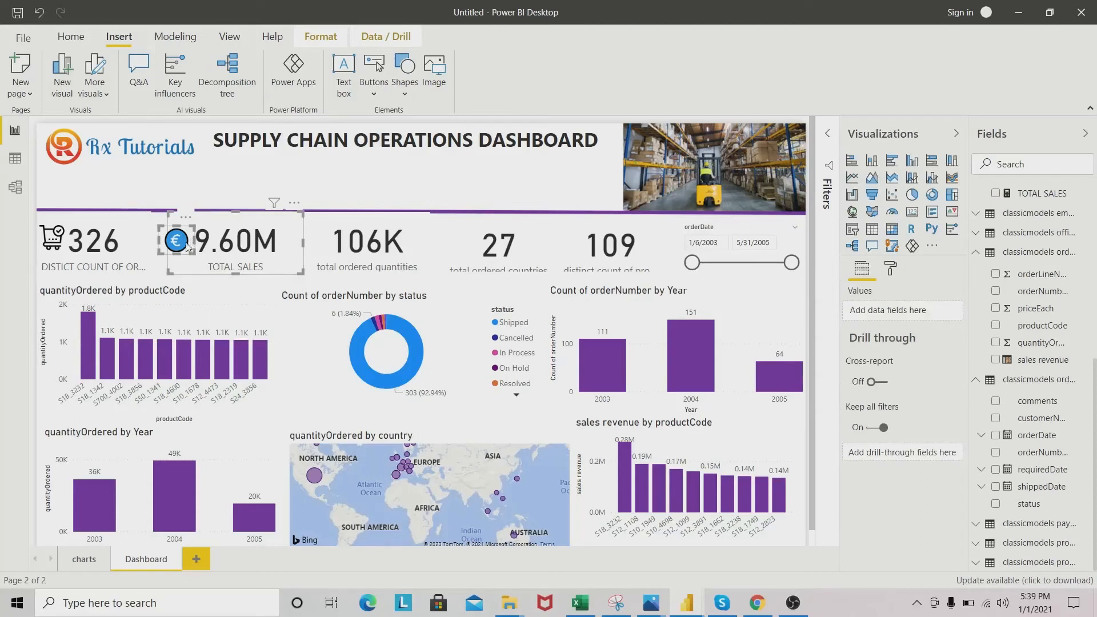
click(313, 40)
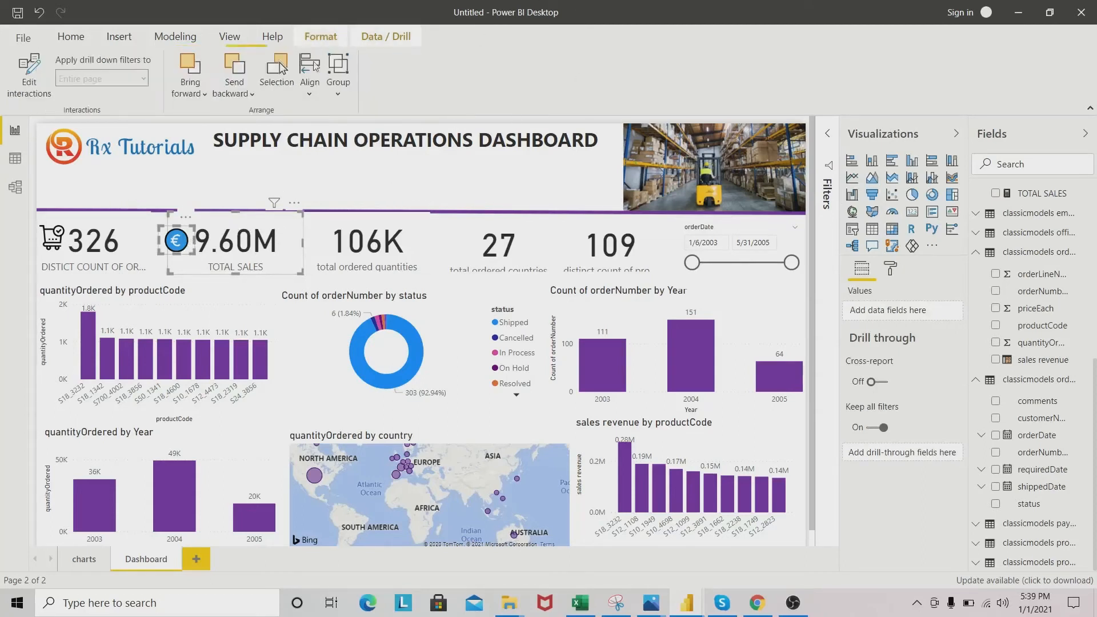
click(336, 92)
click(272, 240)
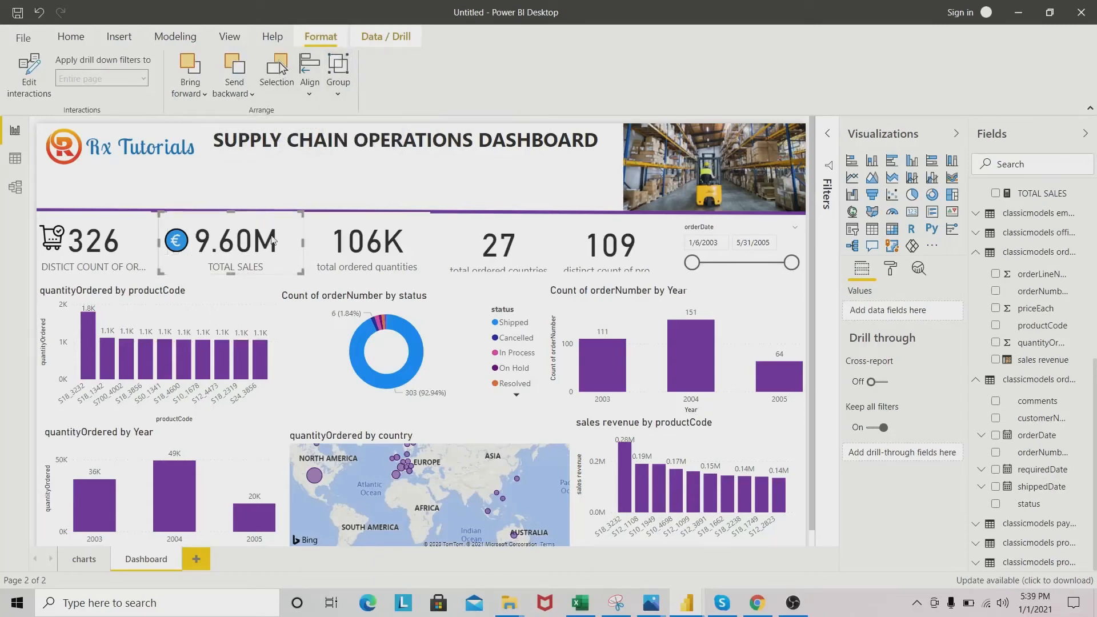
click(272, 293)
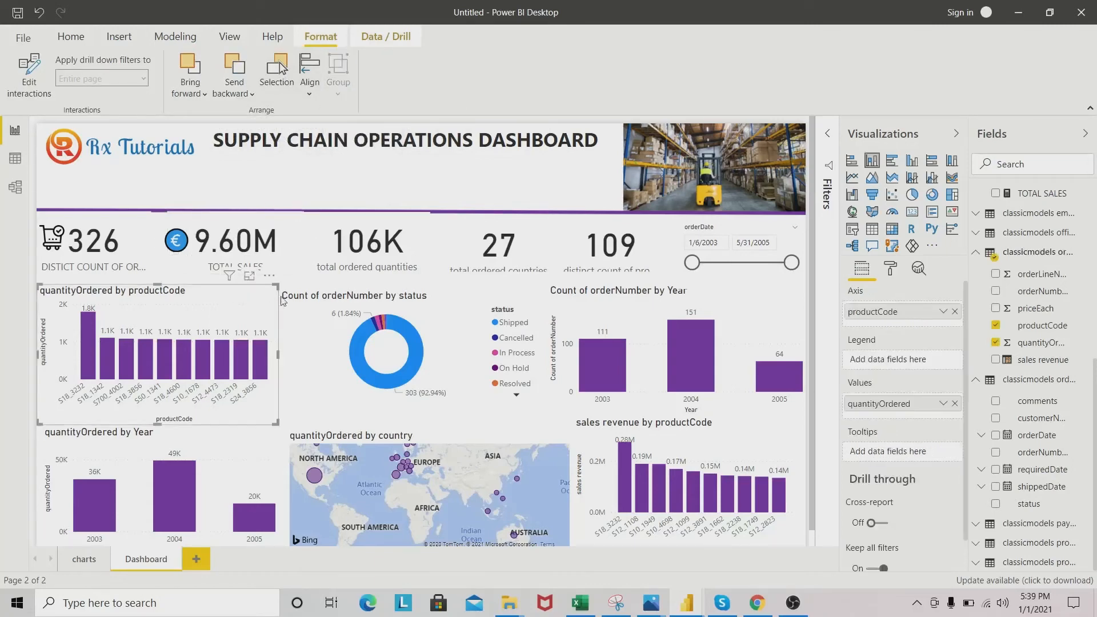
Step: Check the card icons in the reference Supply chain operations Dashboard report and insert the open-box picture for the total ordered quantities card
click(318, 231)
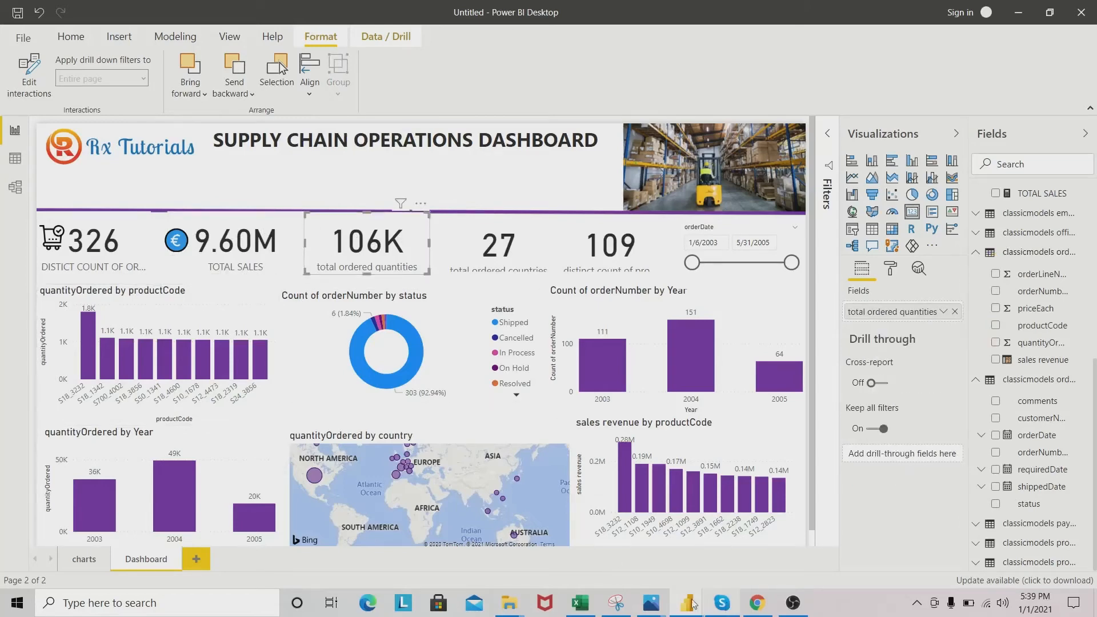
mouse_move(691, 602)
click(595, 520)
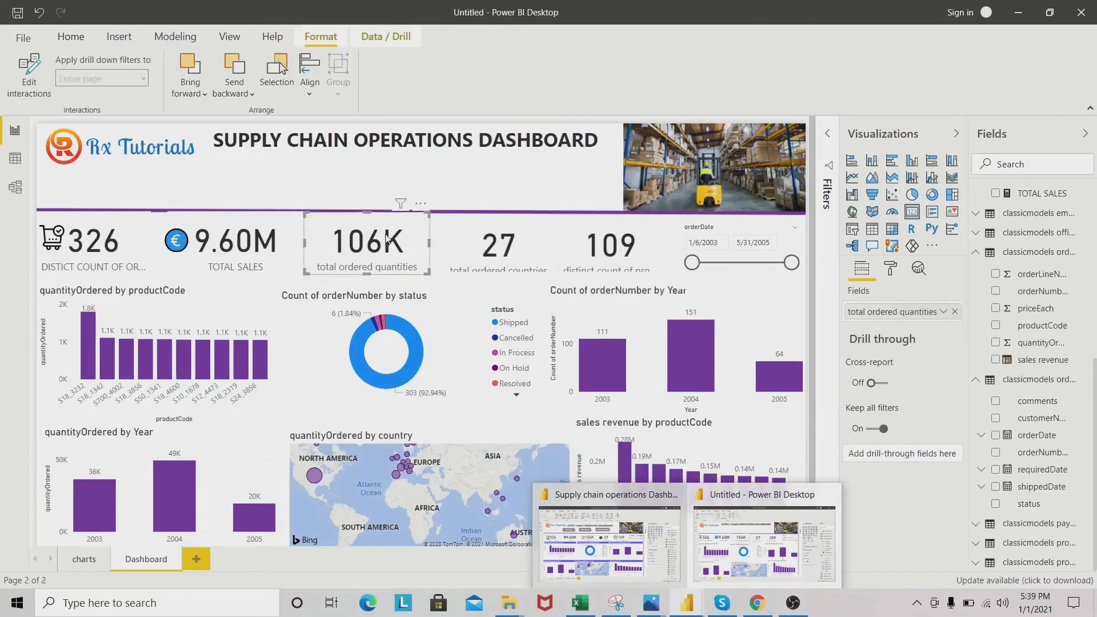
click(118, 37)
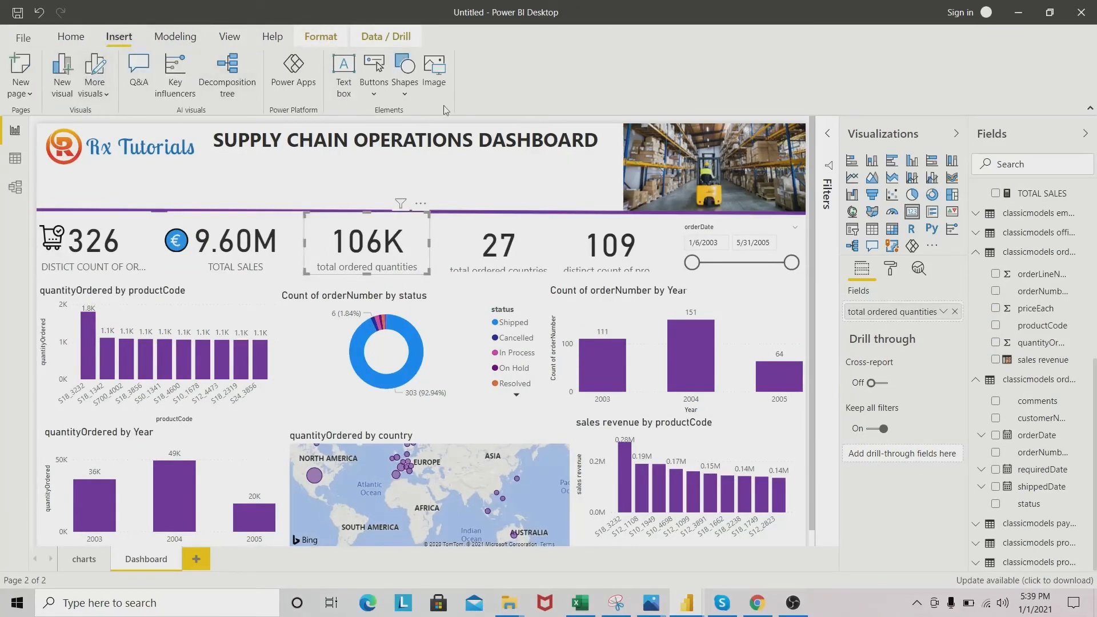
click(434, 77)
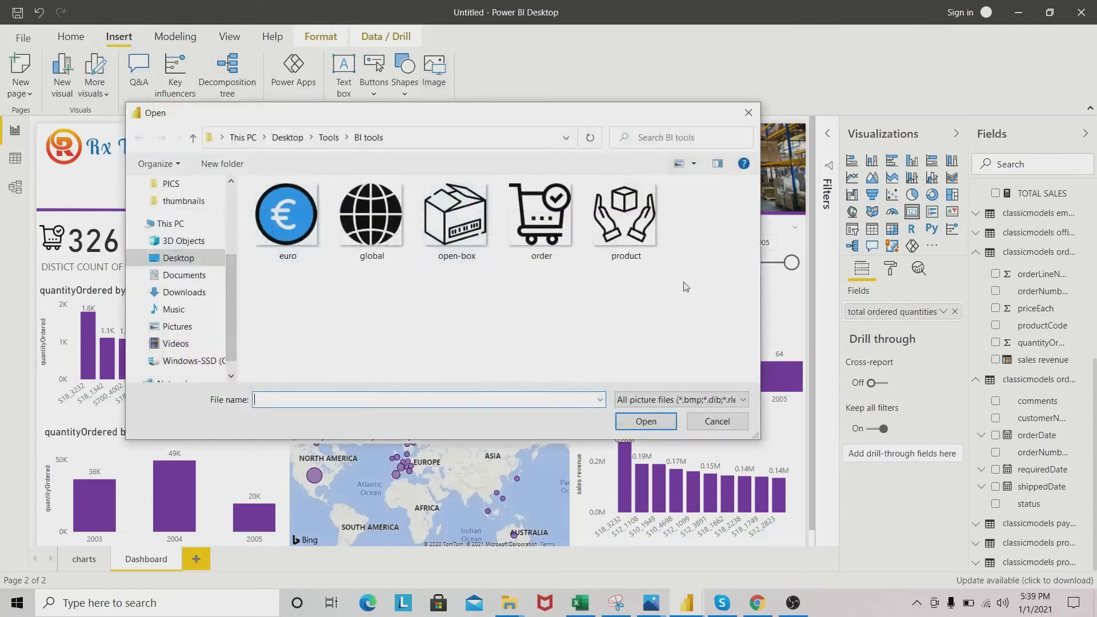
click(459, 224)
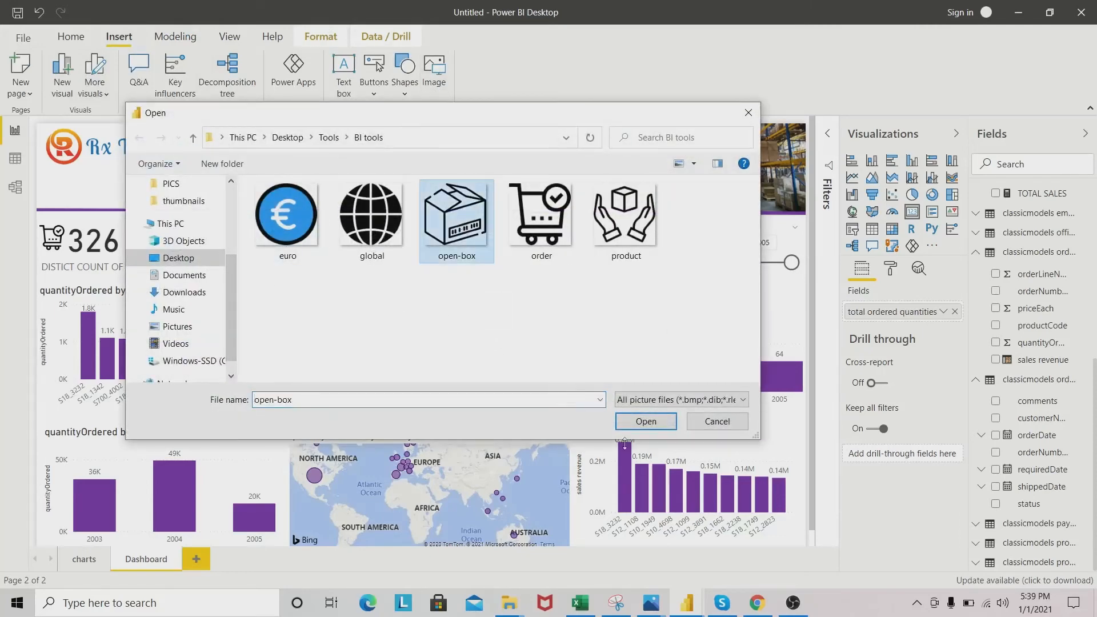
click(646, 421)
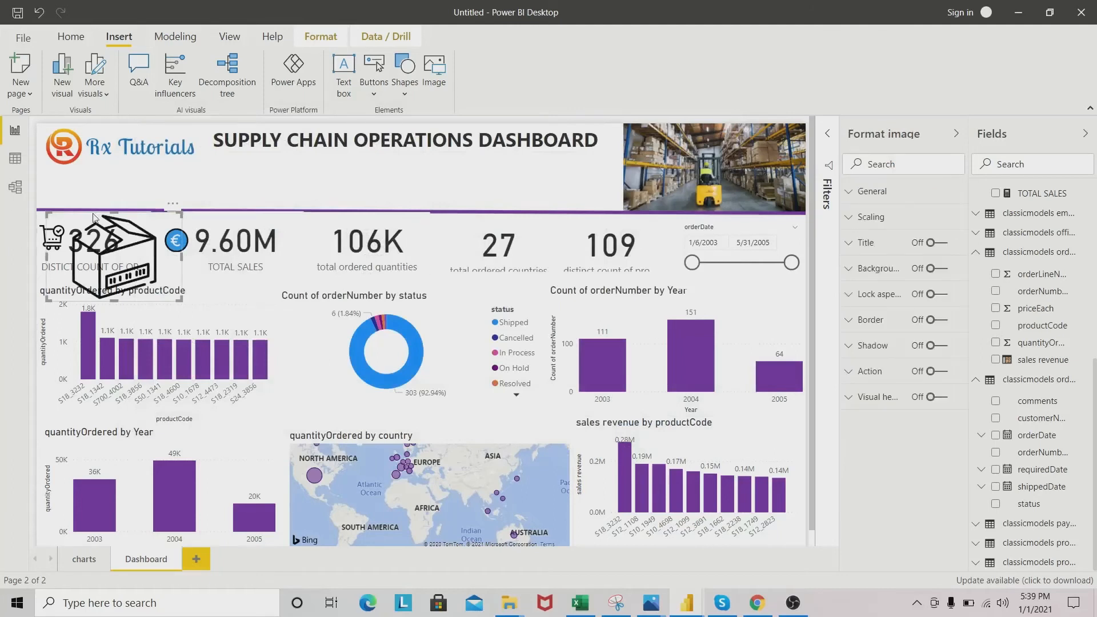
Step: Move the open-box icon to the total ordered quantities card and shrink it to fit just before the number
drag(150, 229, 391, 261)
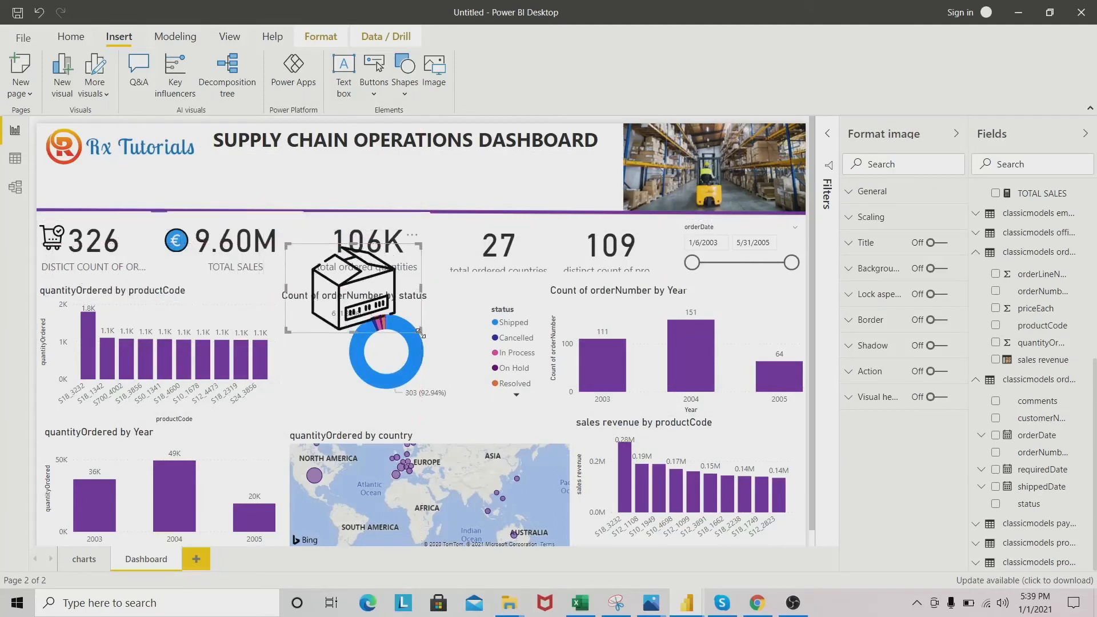
drag(420, 333, 336, 237)
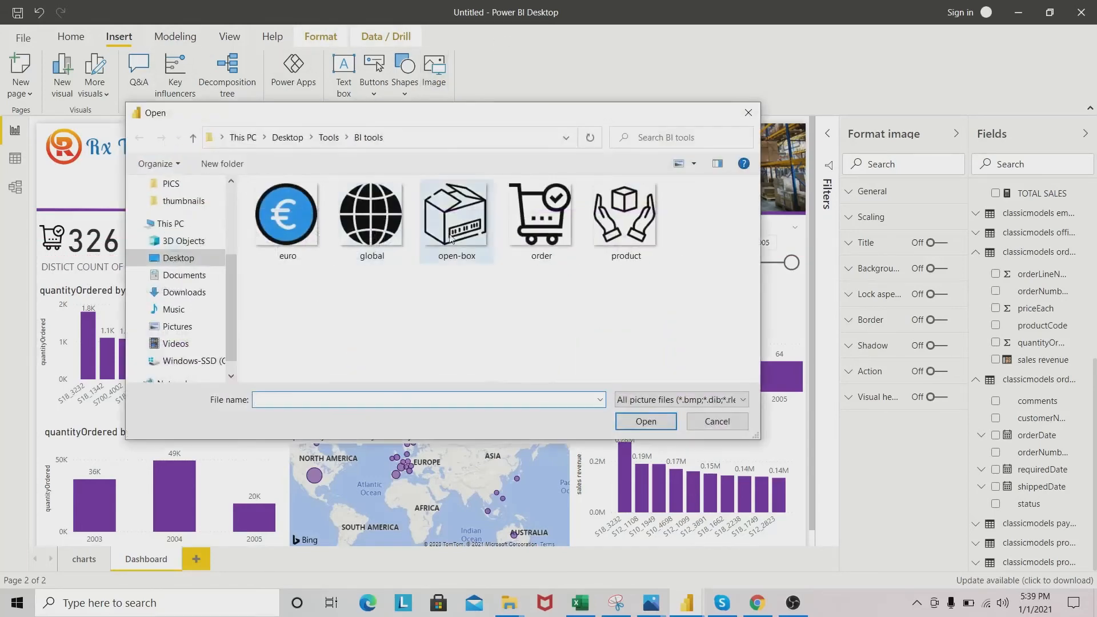
Step: Insert the global picture from the BI tools folder and move it onto the total ordered countries card
click(371, 217)
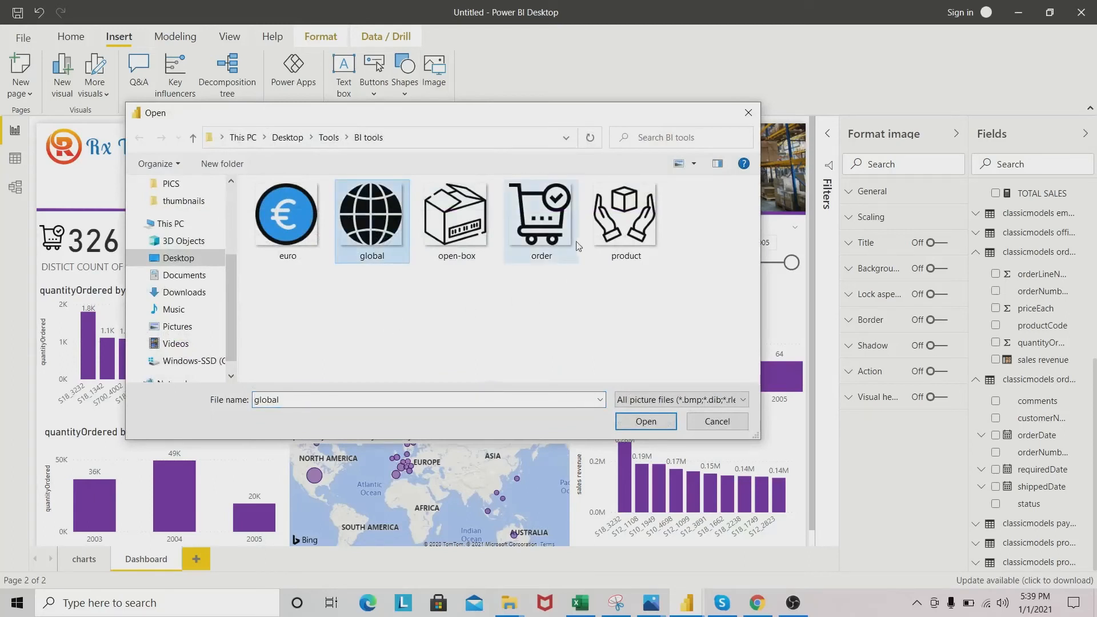
click(613, 238)
click(372, 217)
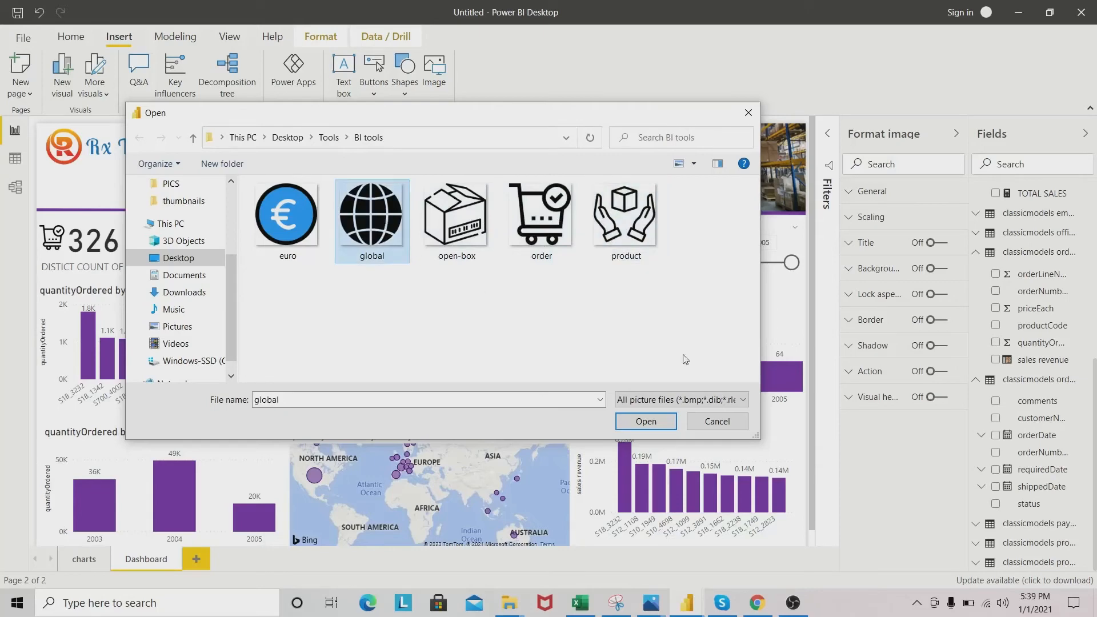
click(645, 421)
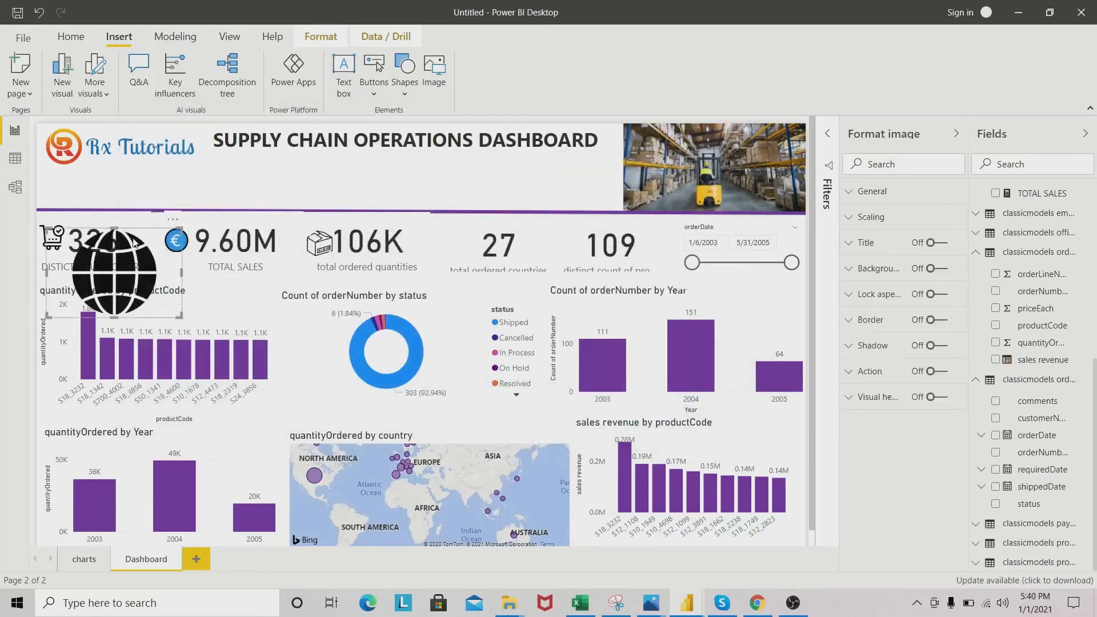
drag(132, 244, 485, 235)
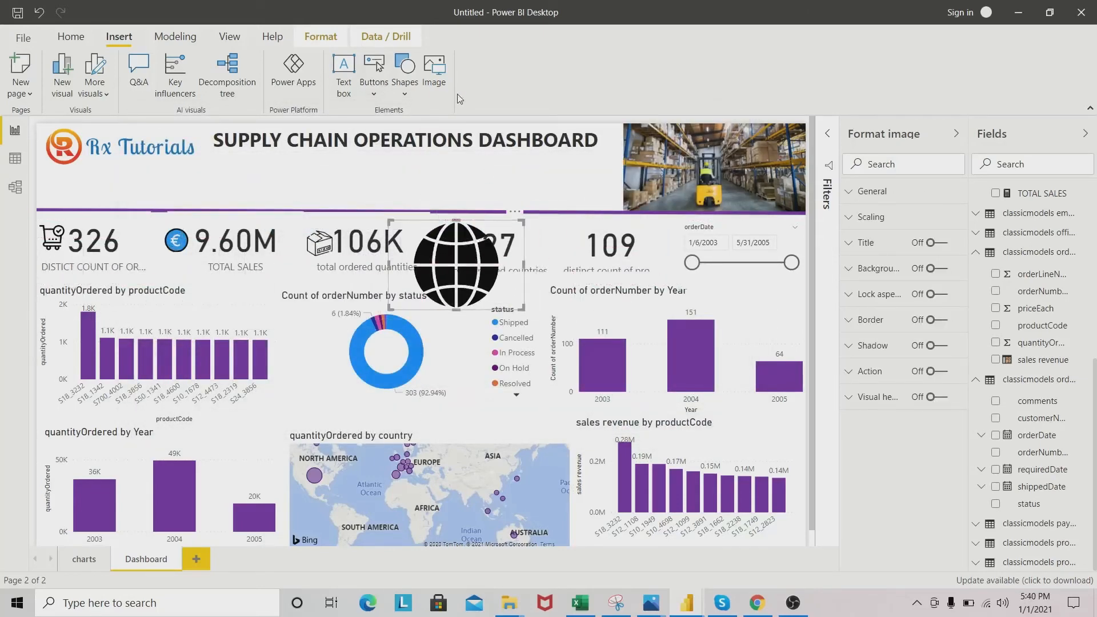
Step: Insert the product picture from the BI tools folder and move it onto the distinct product count card
click(434, 69)
click(626, 217)
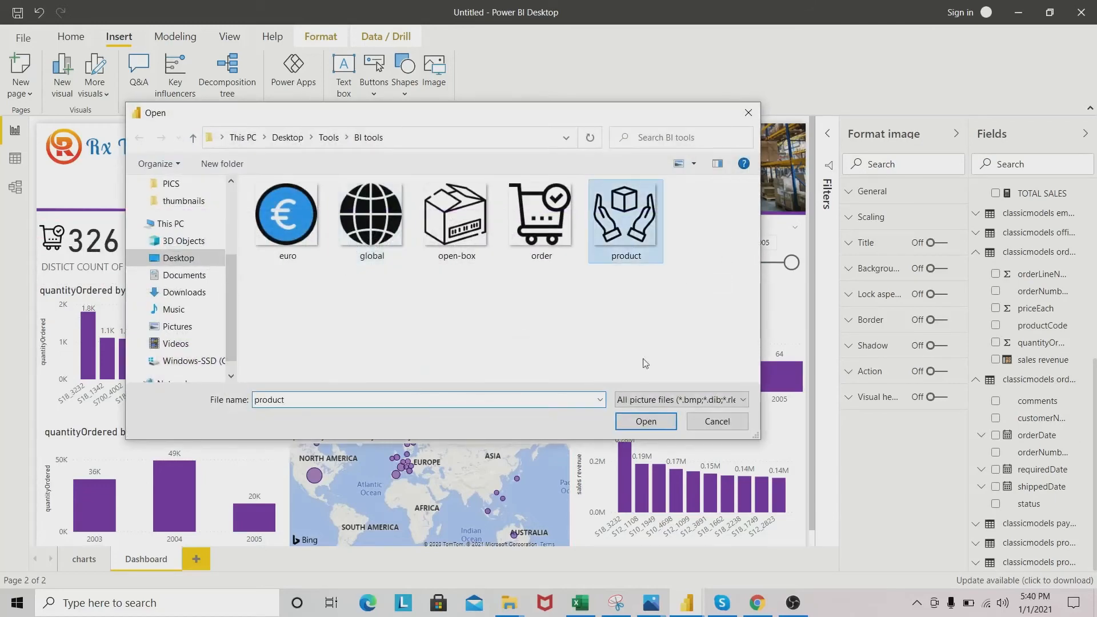
click(645, 421)
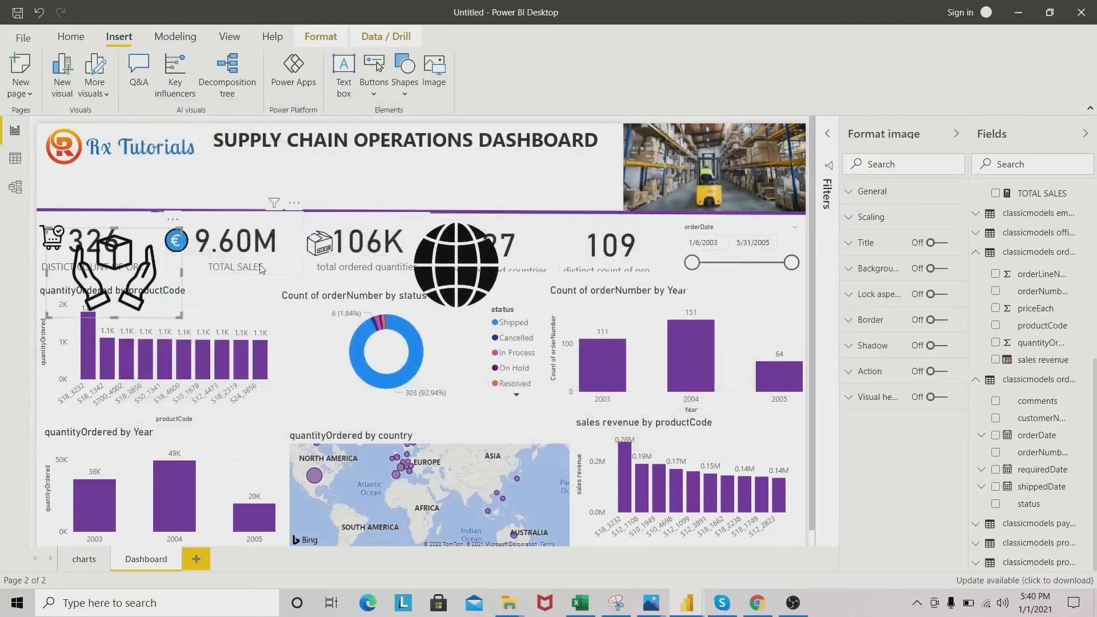
drag(166, 237, 650, 240)
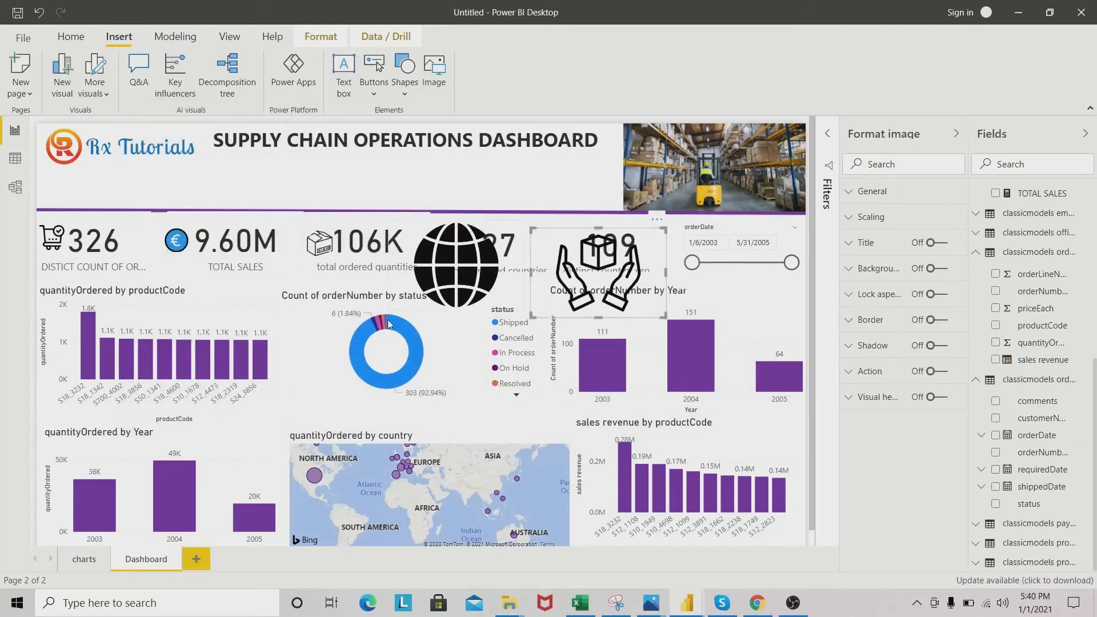
Step: Shrink the globe and product icons so each sits just before the number on its card
click(460, 264)
drag(522, 309, 489, 239)
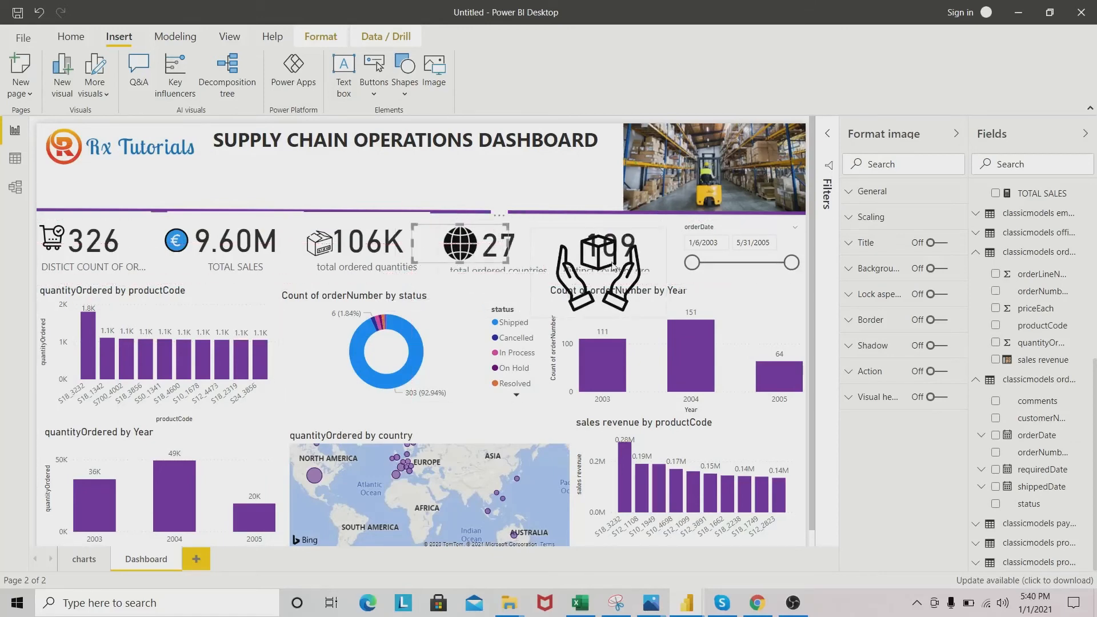
click(632, 312)
drag(661, 313, 599, 266)
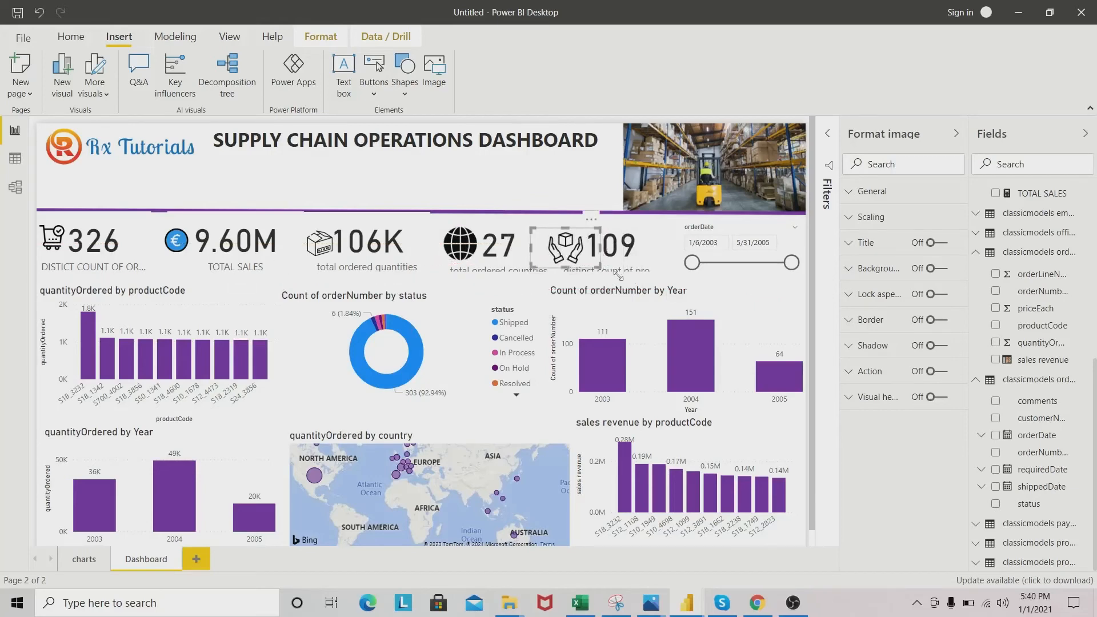
click(473, 300)
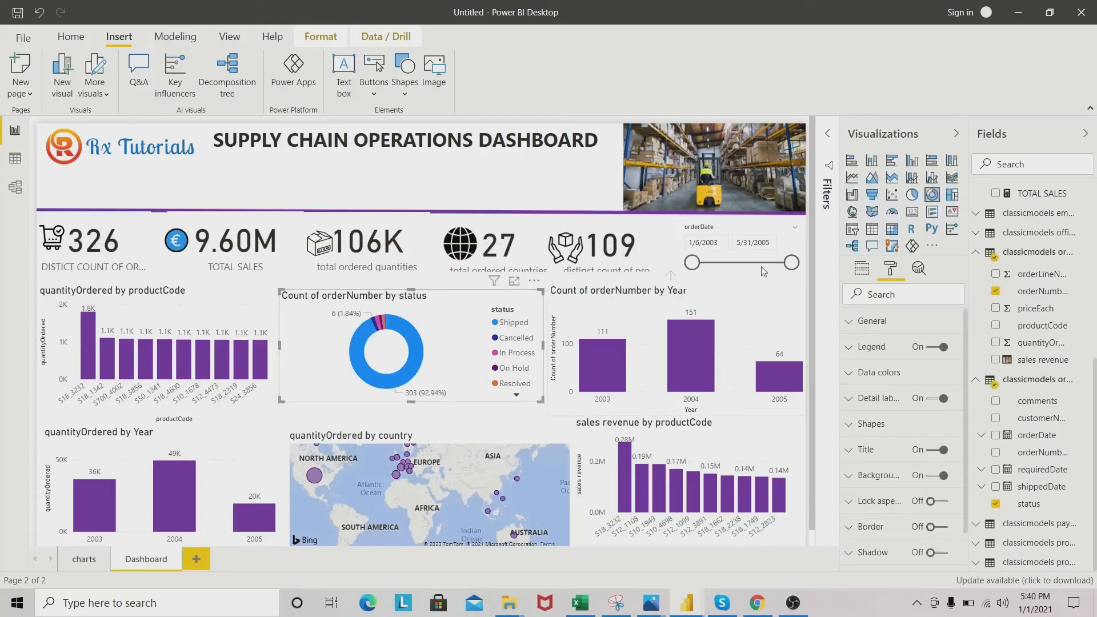
Step: Turn off the slicer header on the orderDate slicer and slightly reduce the slicer's height
click(734, 229)
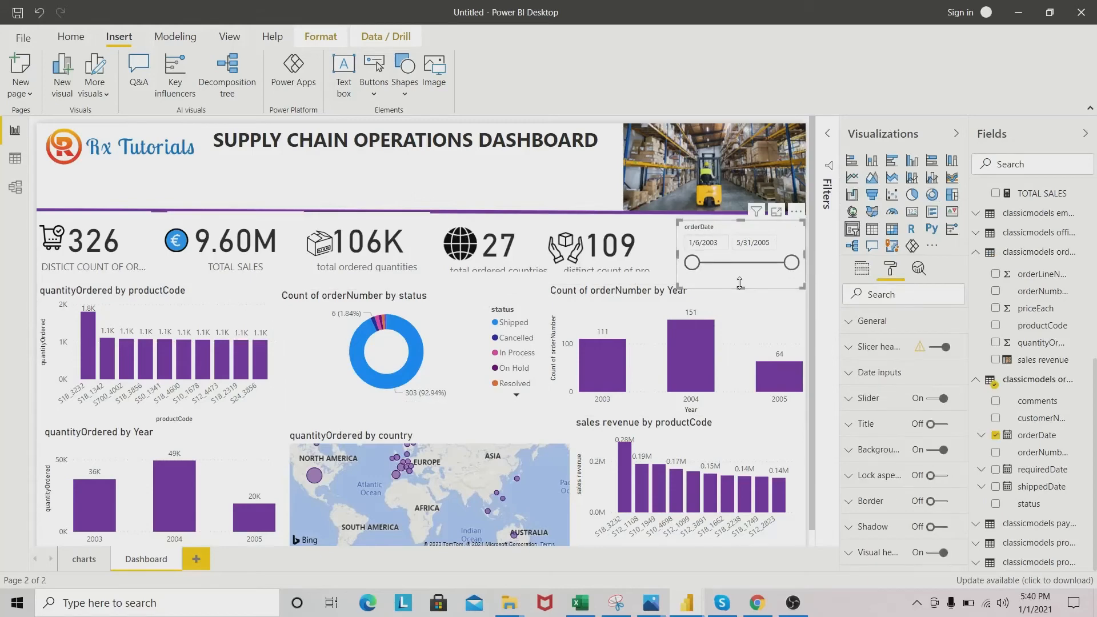
mouse_move(741, 288)
mouse_down()
mouse_move(742, 273)
mouse_move(741, 284)
mouse_up()
click(930, 348)
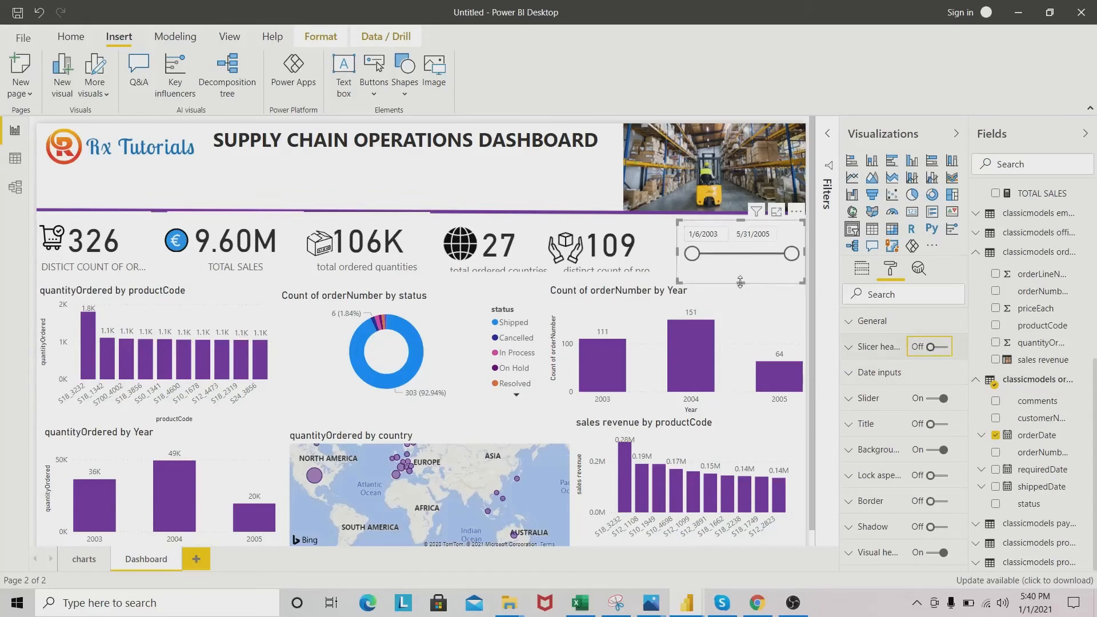
drag(740, 282, 740, 276)
click(703, 234)
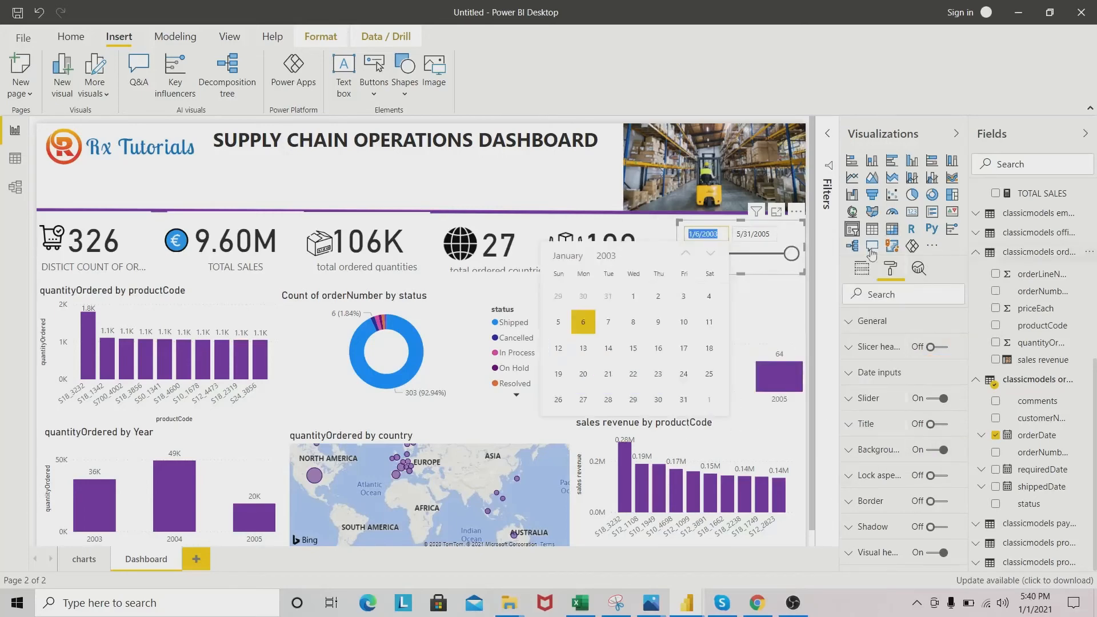
click(797, 228)
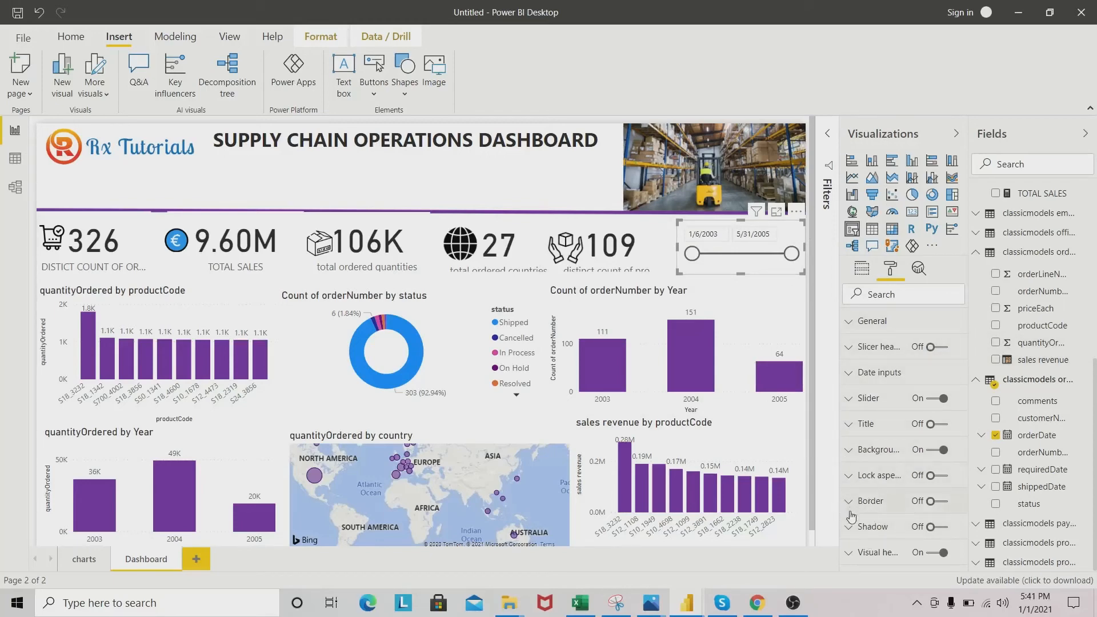
Step: Set the orderDate slicer's date input text size to 13 pt and widen the slicer so both dates fit side by side
click(848, 374)
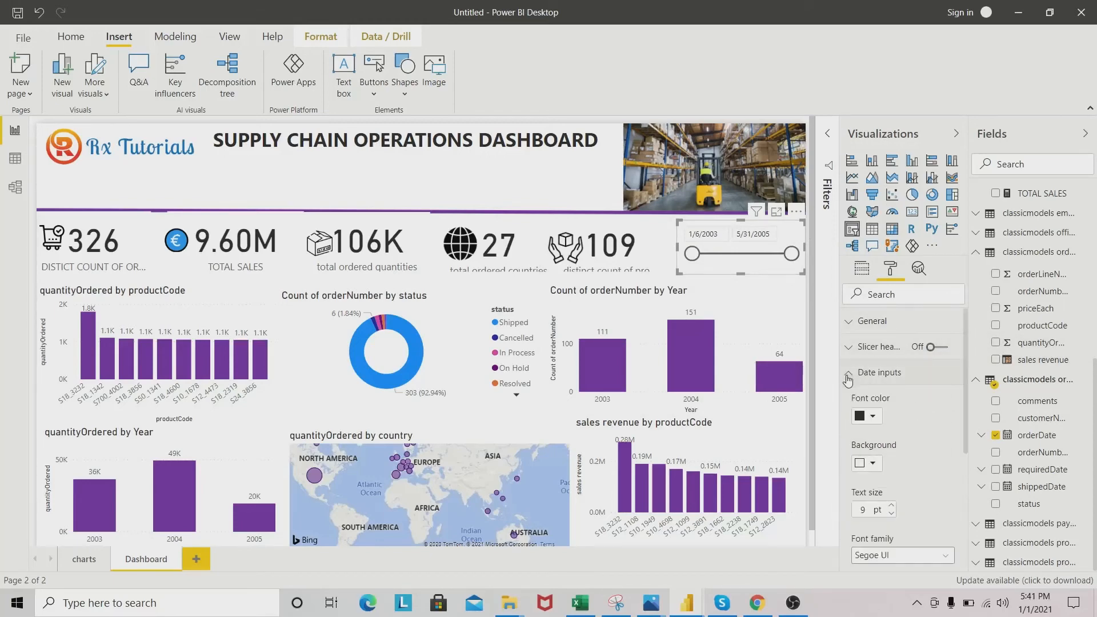
scroll(965, 406, down, 3)
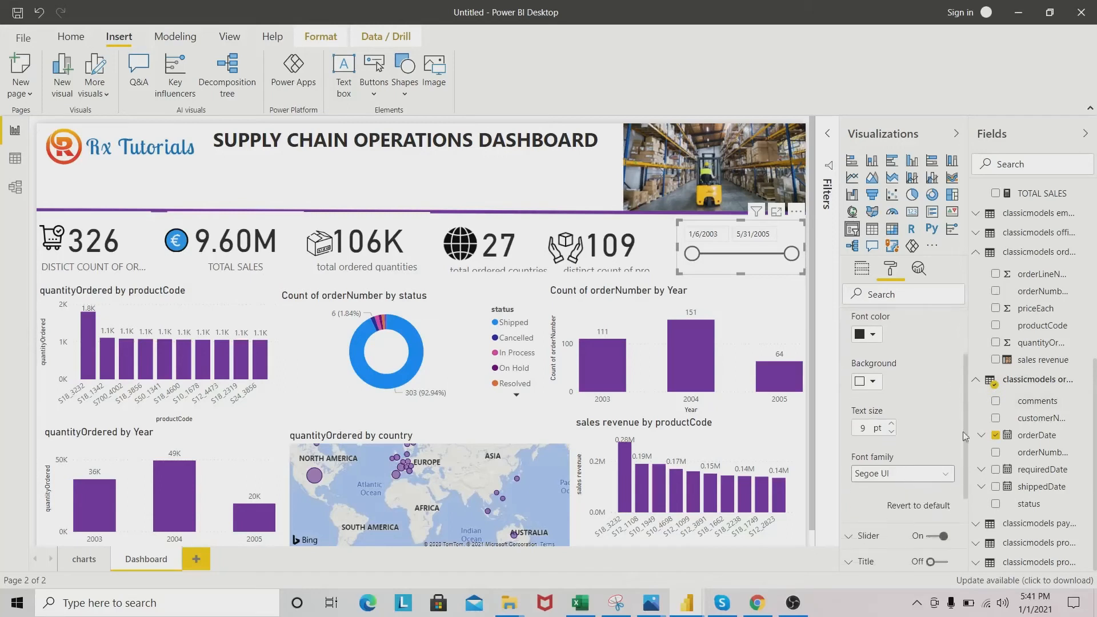
click(890, 425)
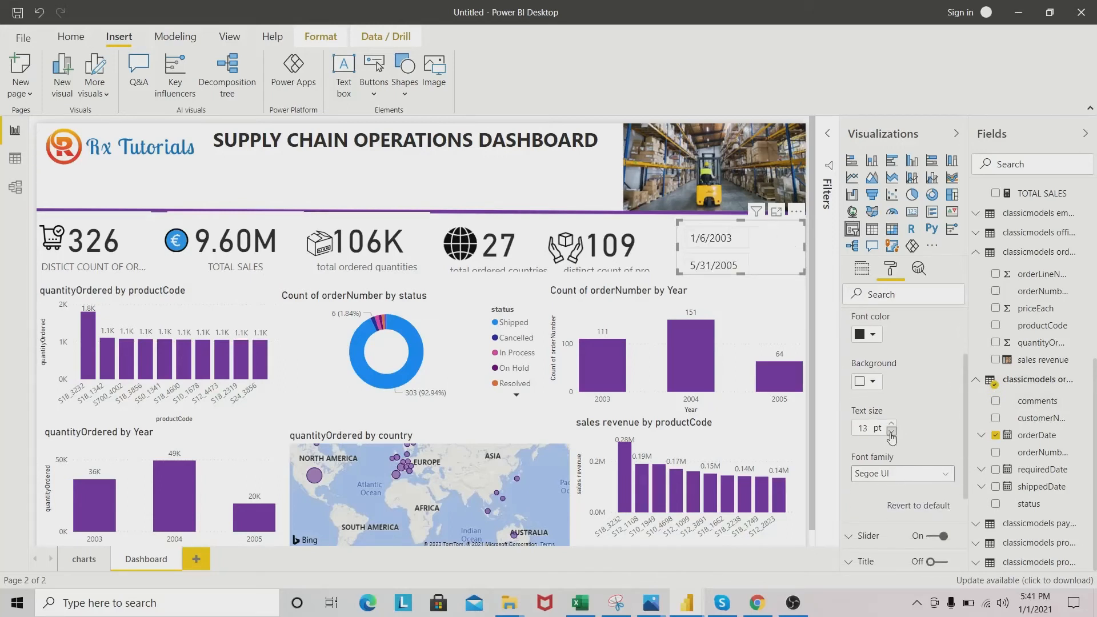
click(890, 432)
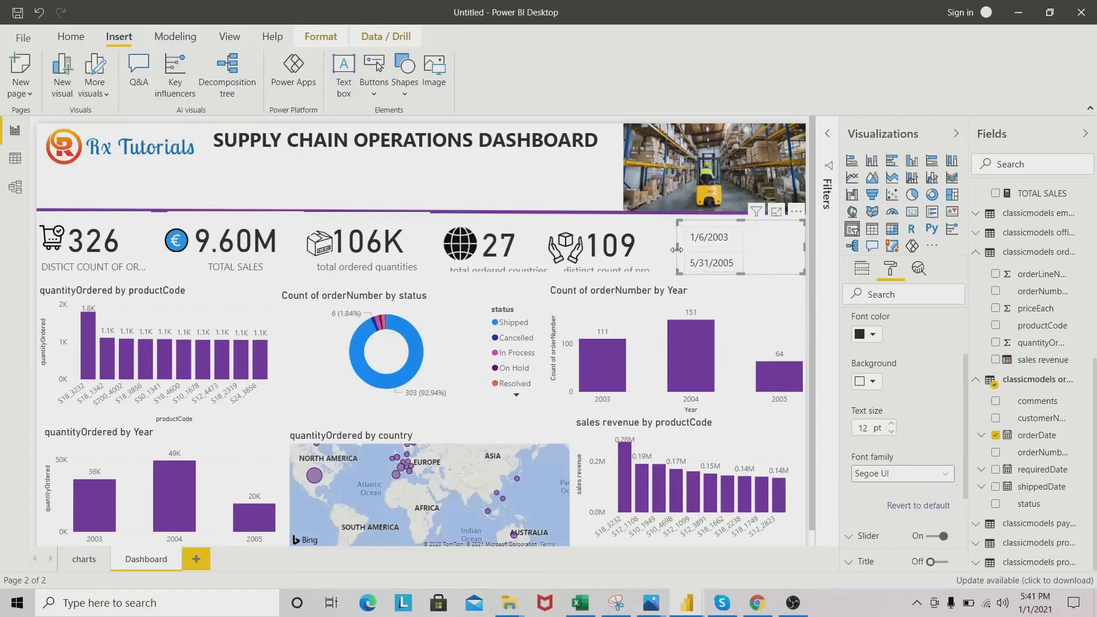
drag(676, 249, 668, 250)
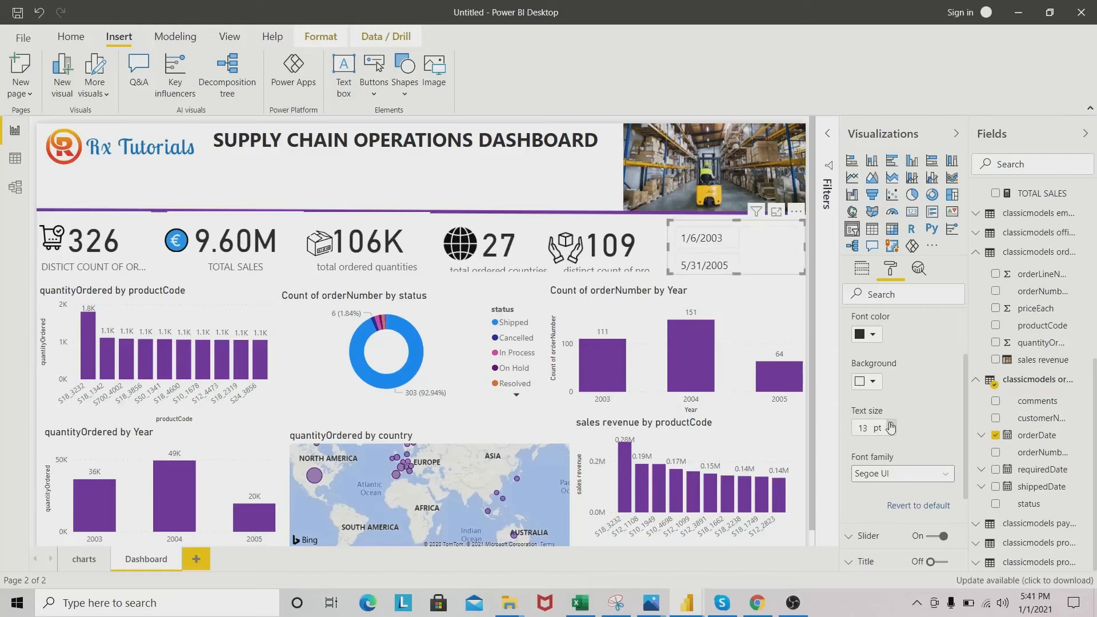
click(891, 432)
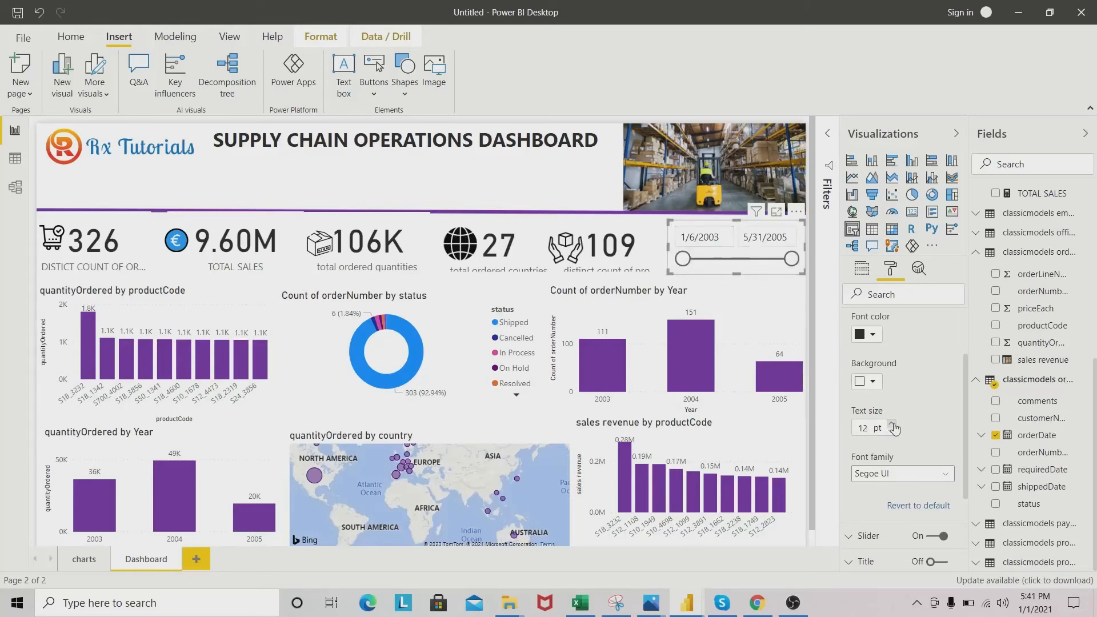
click(891, 424)
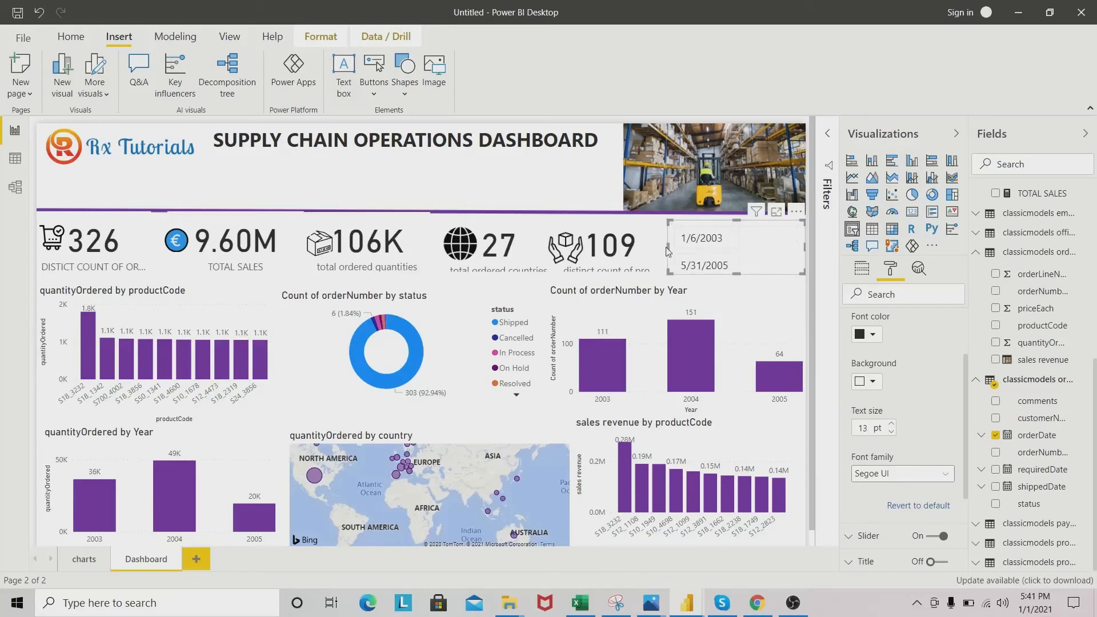
drag(667, 252, 660, 251)
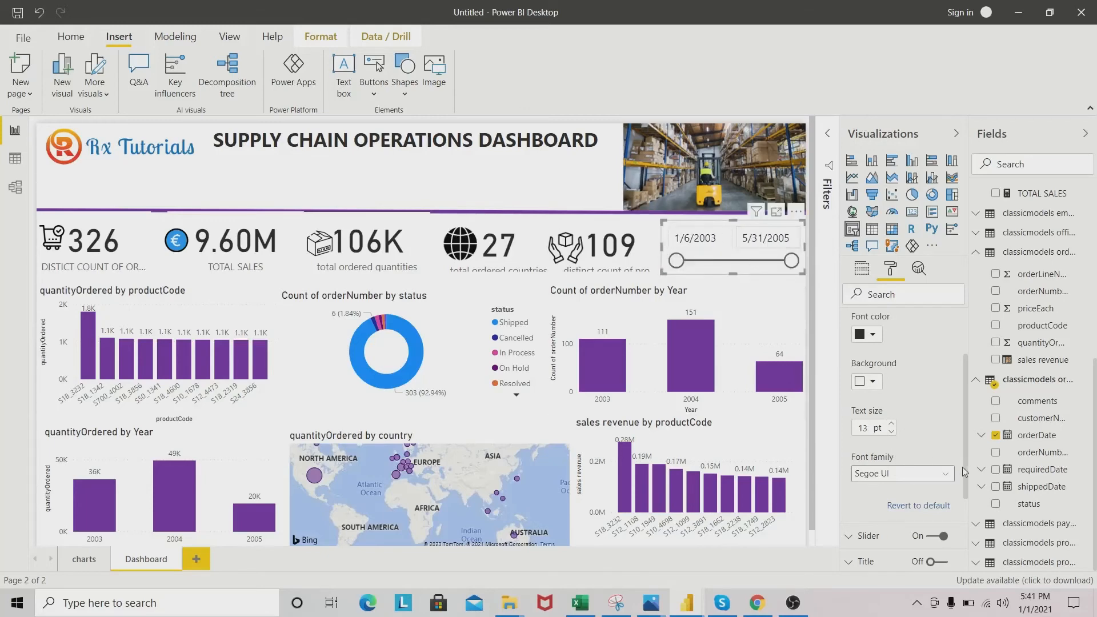
Step: Change the slicer's date input font to Segoe (Bold) and adjust the slicer's height to fit
click(945, 474)
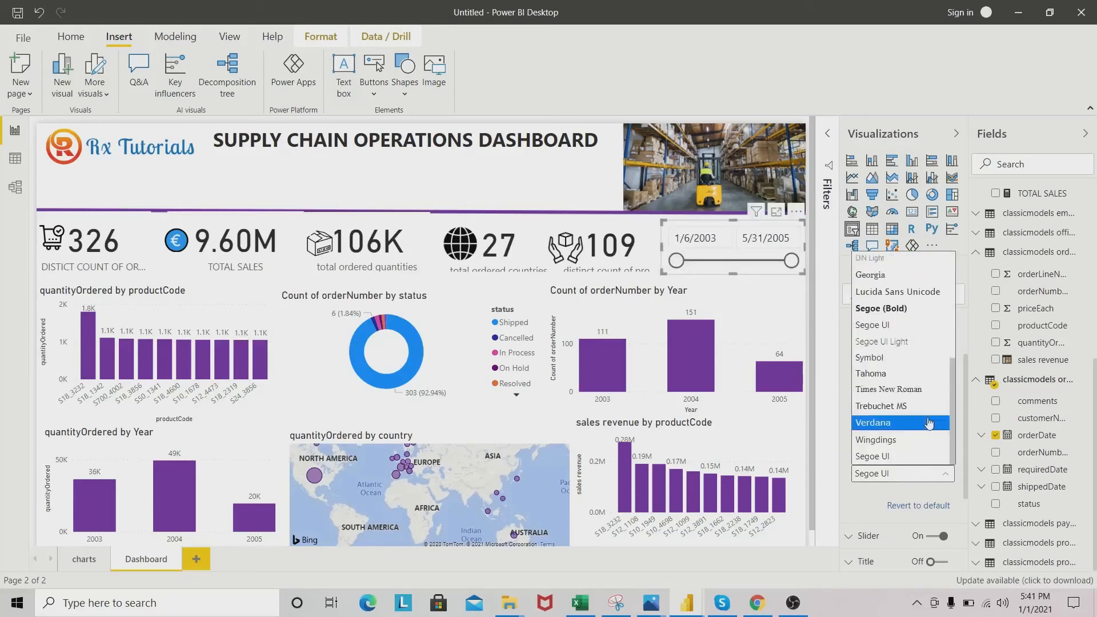
click(891, 309)
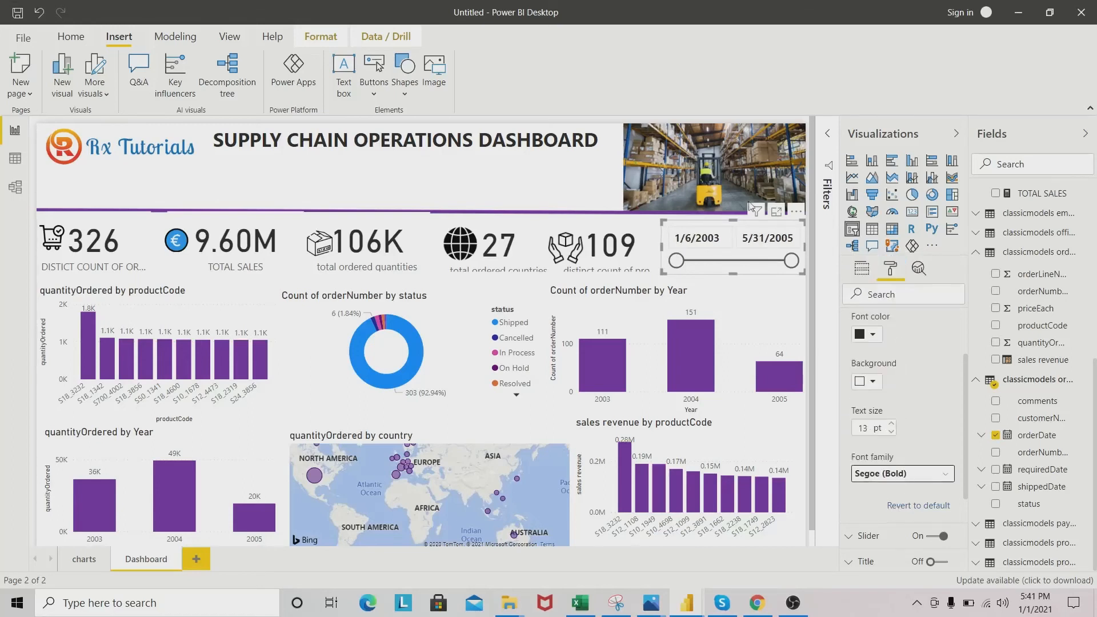
drag(730, 273, 731, 267)
drag(733, 268, 734, 273)
Step: Turn off data labels on the quantityOrdered by productCode chart and change its title to "quantity by products"
click(222, 297)
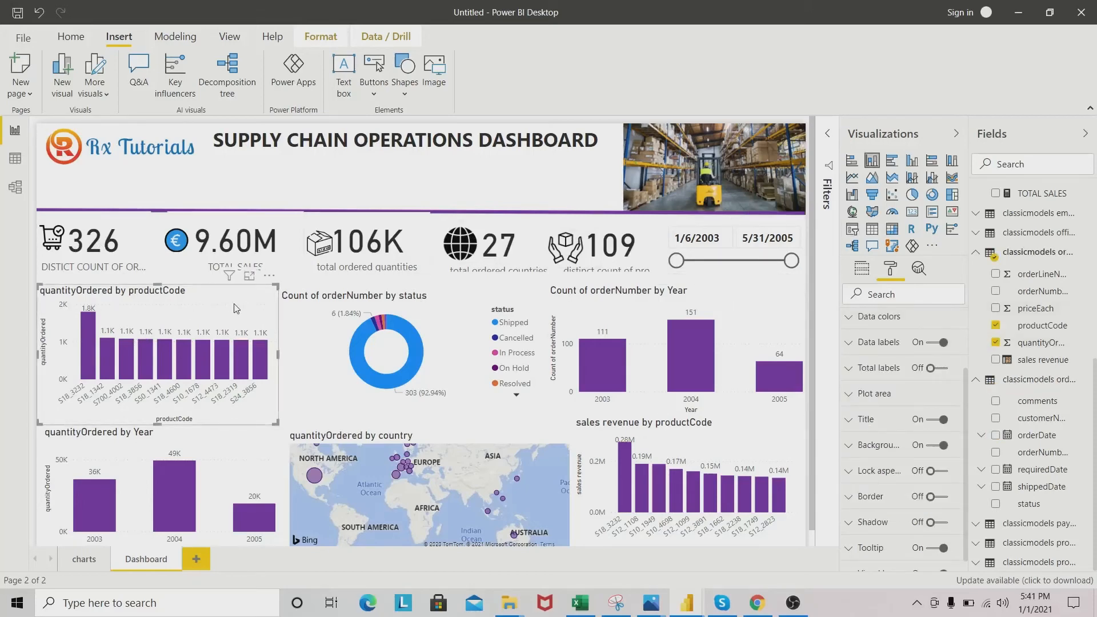
click(931, 342)
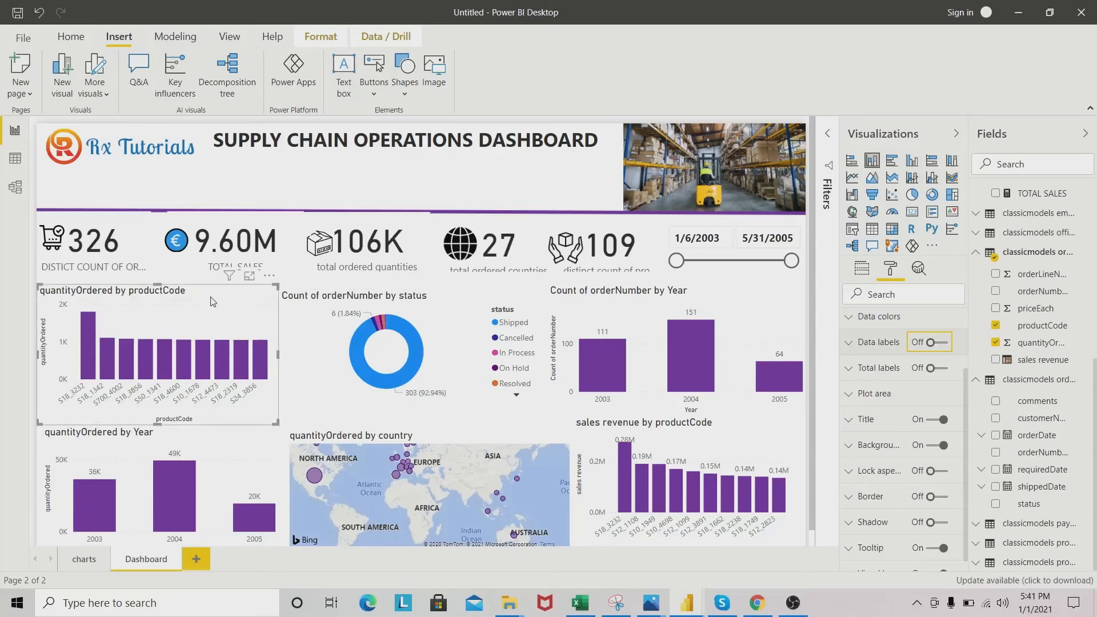
click(855, 421)
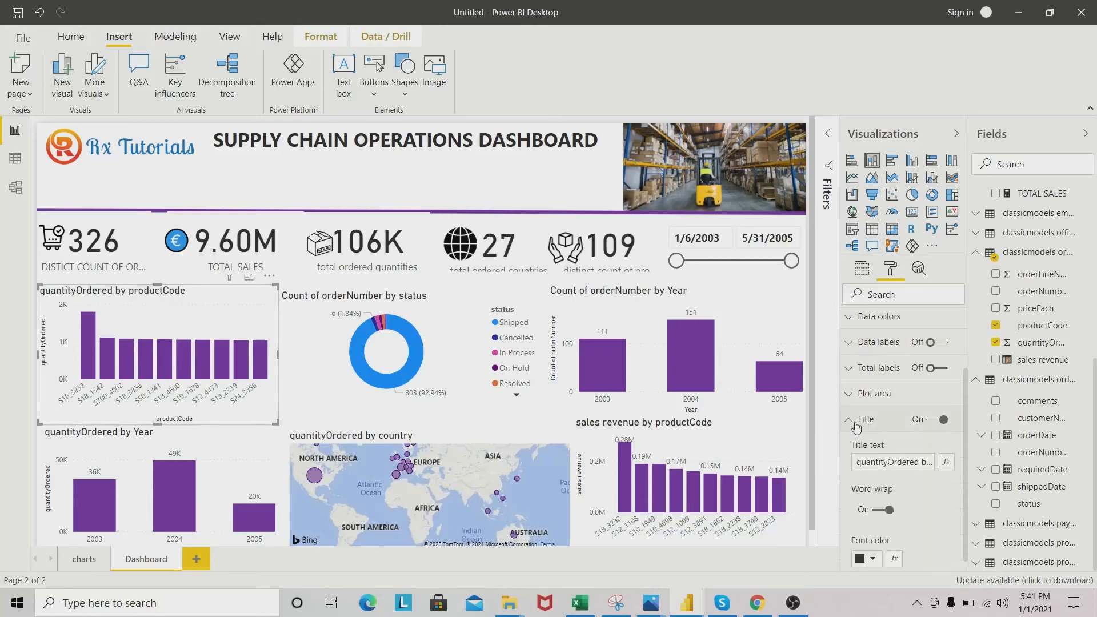
drag(857, 465, 934, 464)
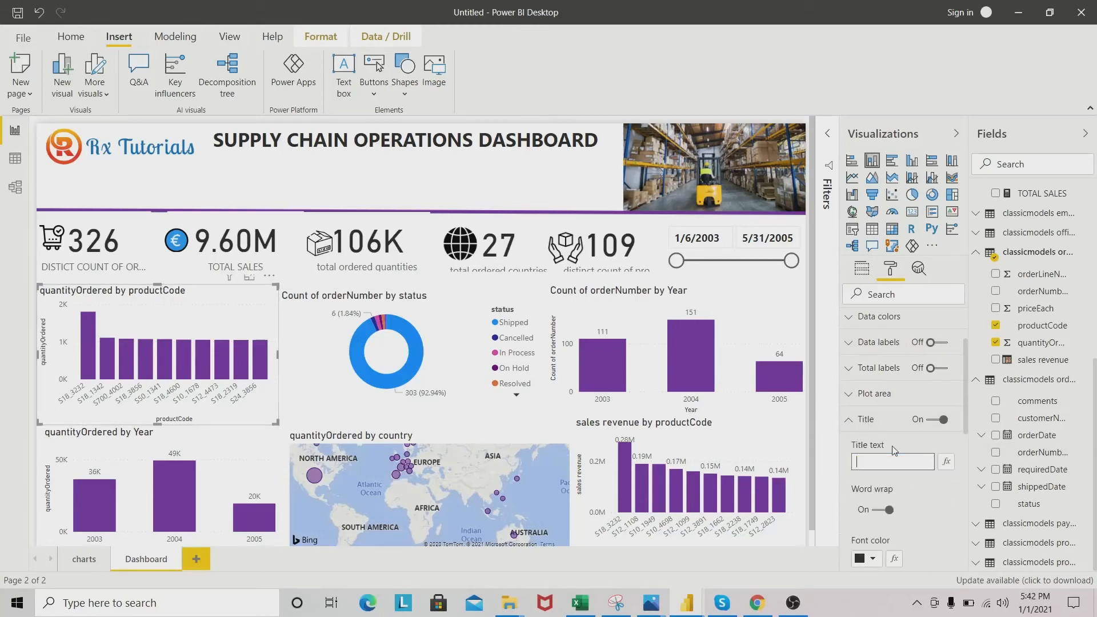
key(BackSpace)
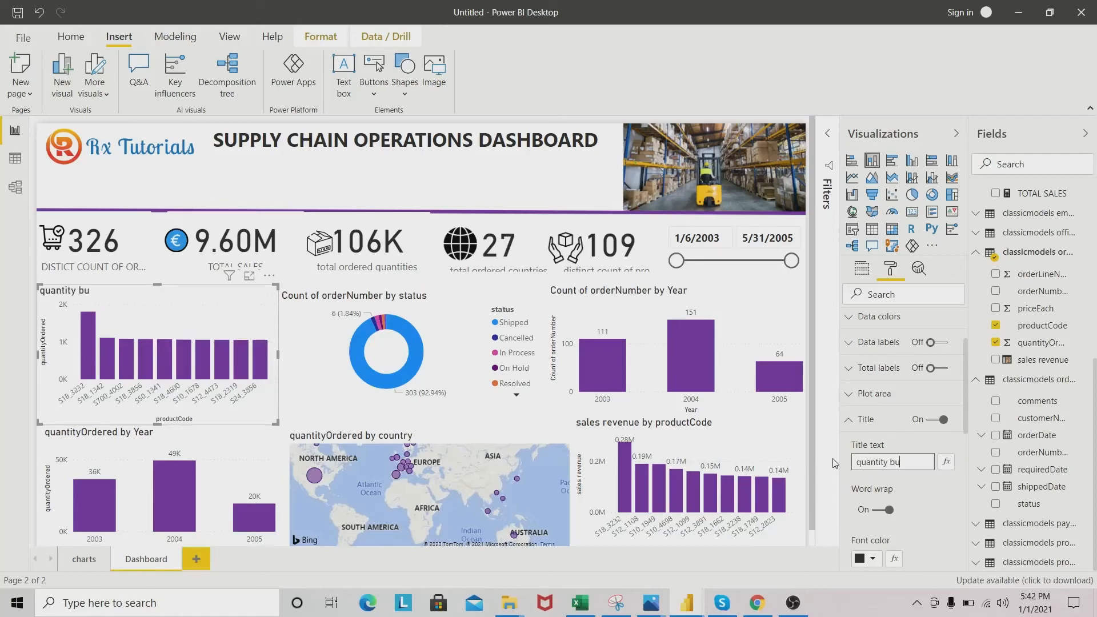
key(BackSpace)
text(ts)
Step: Try centre alignment on the "quantity by products" chart title and return it to left alignment
scroll(918, 506, down, 3)
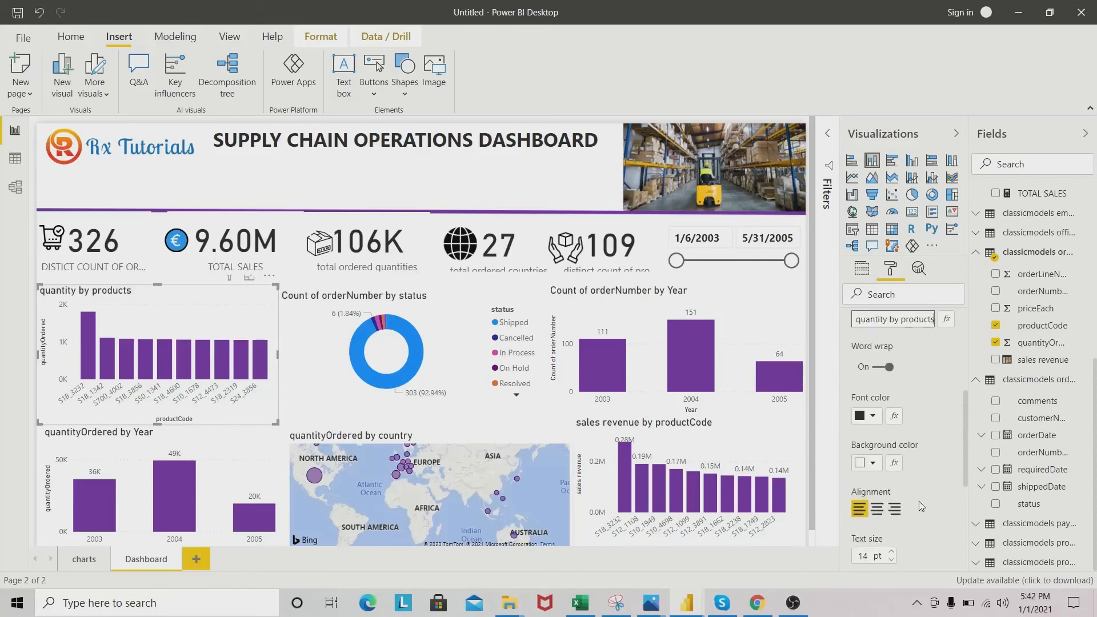
click(877, 514)
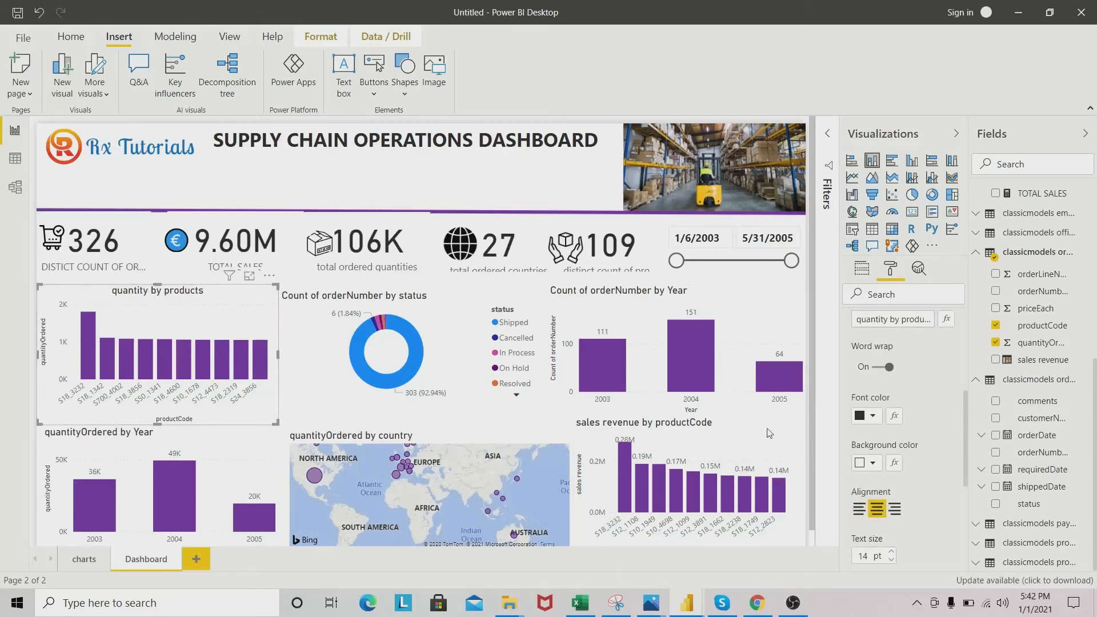
click(858, 513)
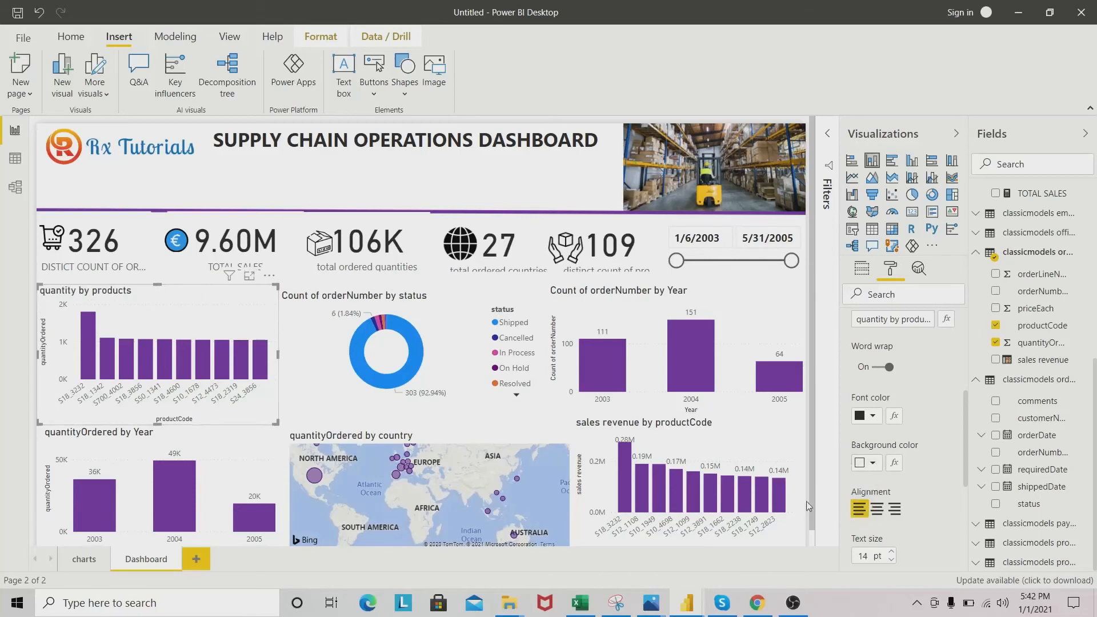
Step: Preview the reference Supply chain operations Dashboard report to compare its chart titles
mouse_move(686, 601)
mouse_move(568, 523)
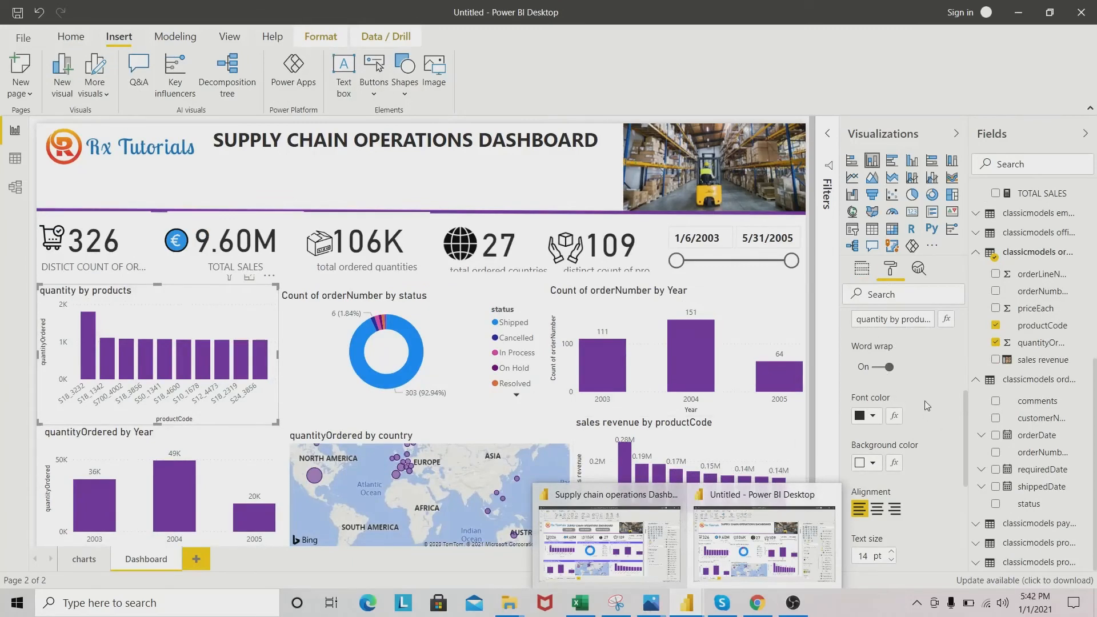
Step: Set the "quantity by products" chart title to 16 pt text in Segoe (Bold)
scroll(947, 479, down, 3)
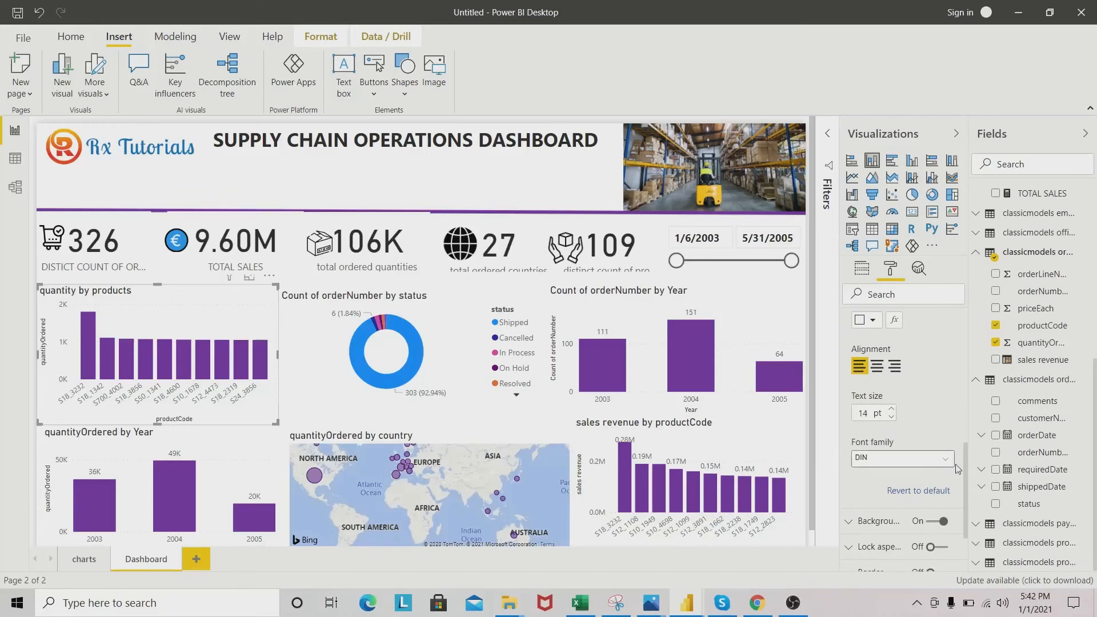
click(891, 409)
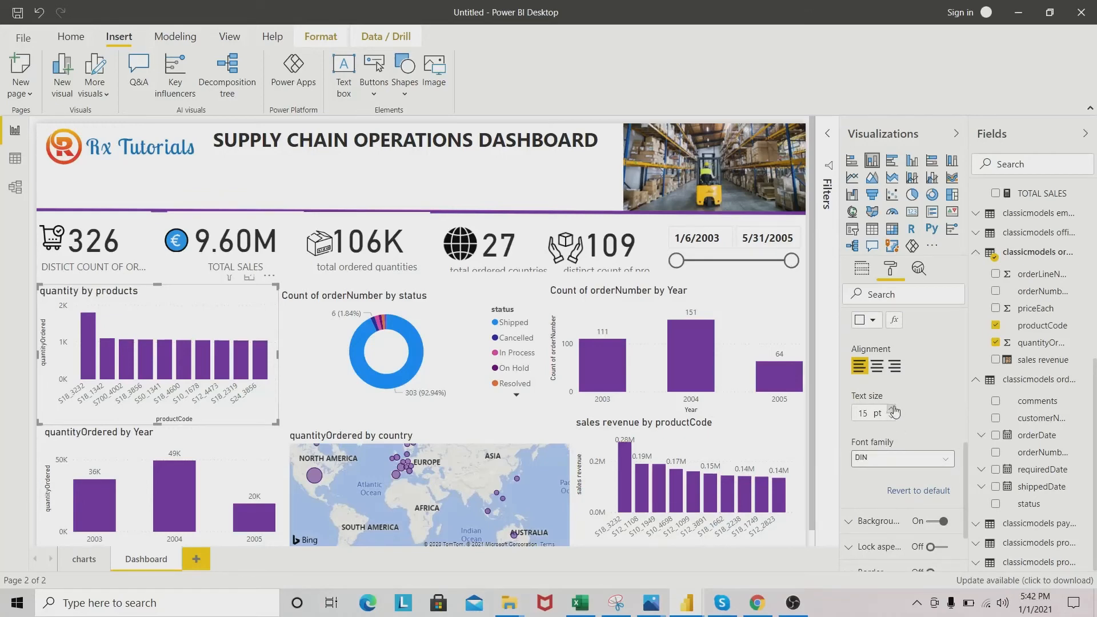
click(945, 459)
scroll(891, 342, down, 3)
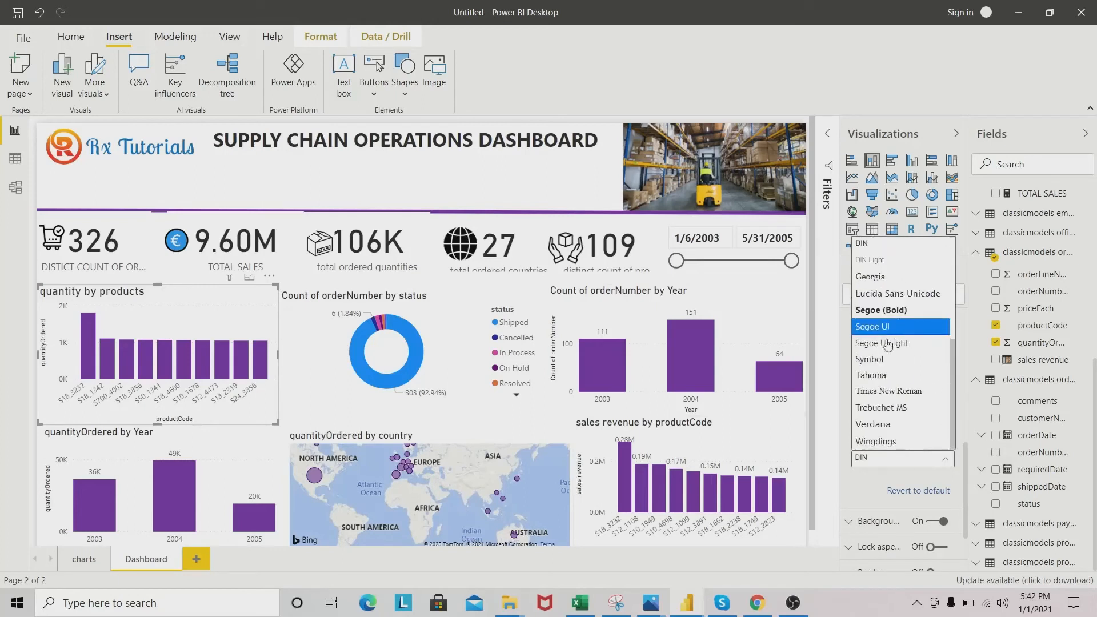
click(882, 309)
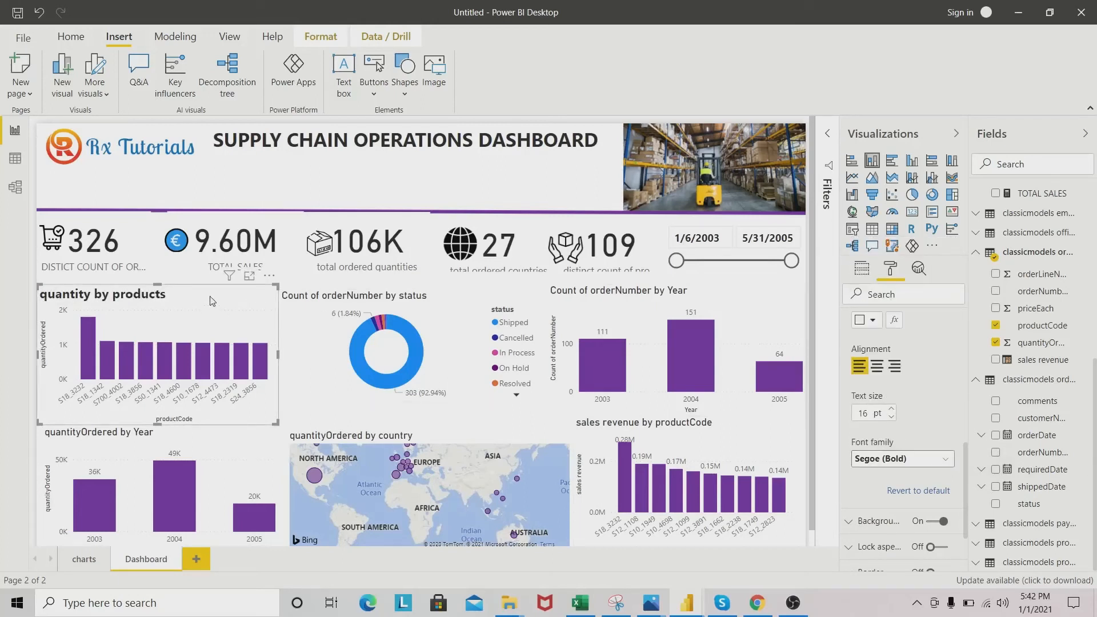
Step: Try a blue recent colour as the background of the "quantity by products" chart title
scroll(919, 411, up, 3)
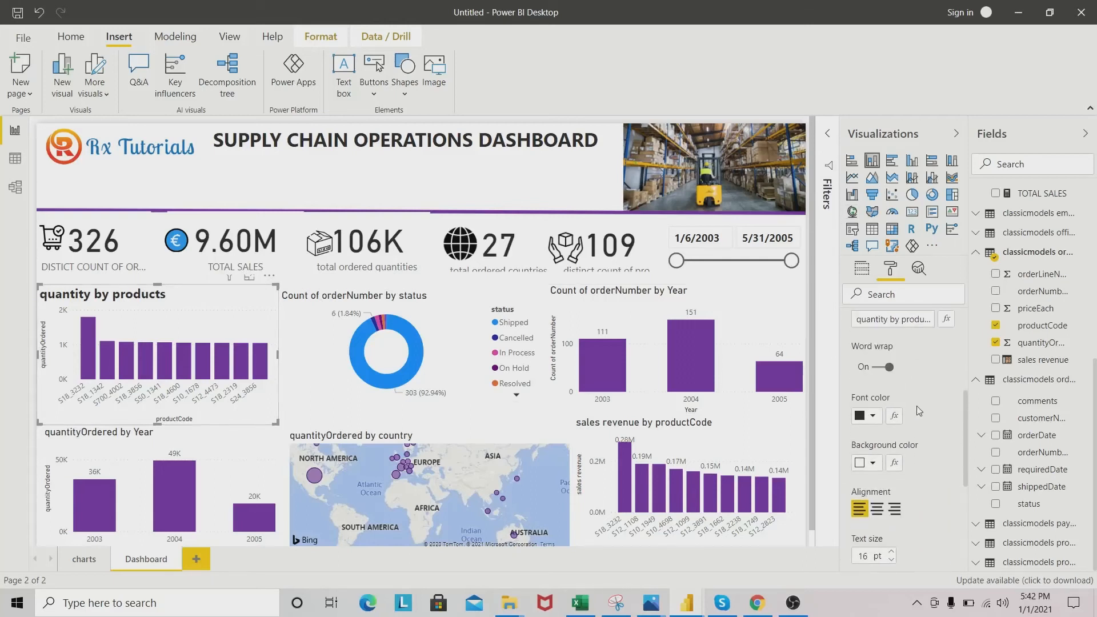
scroll(918, 410, up, 5)
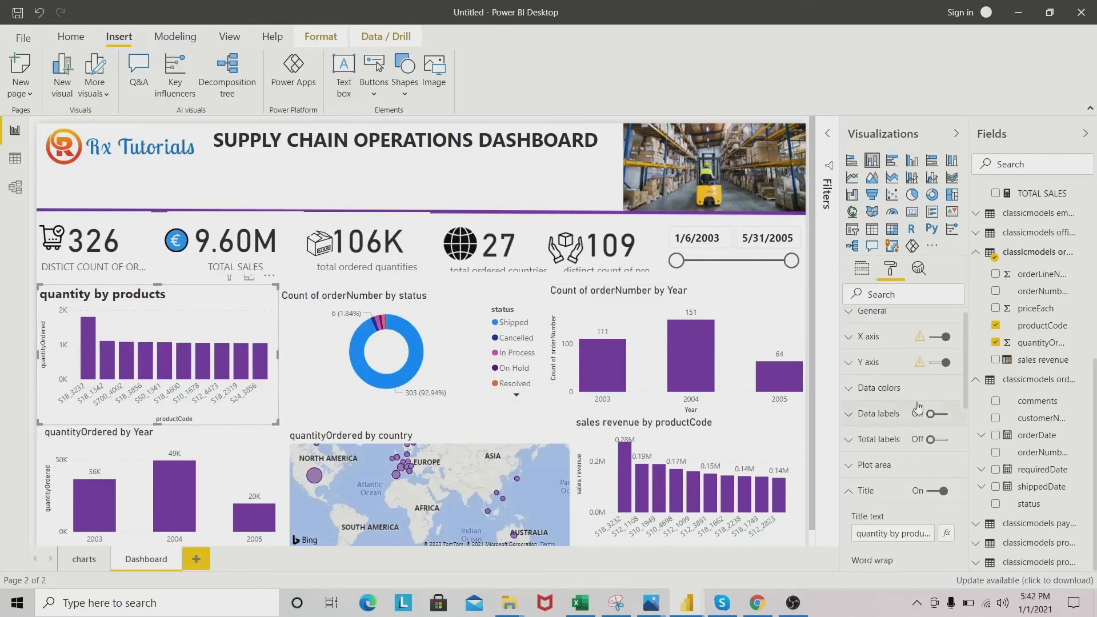
scroll(918, 408, down, 2)
scroll(916, 407, down, 6)
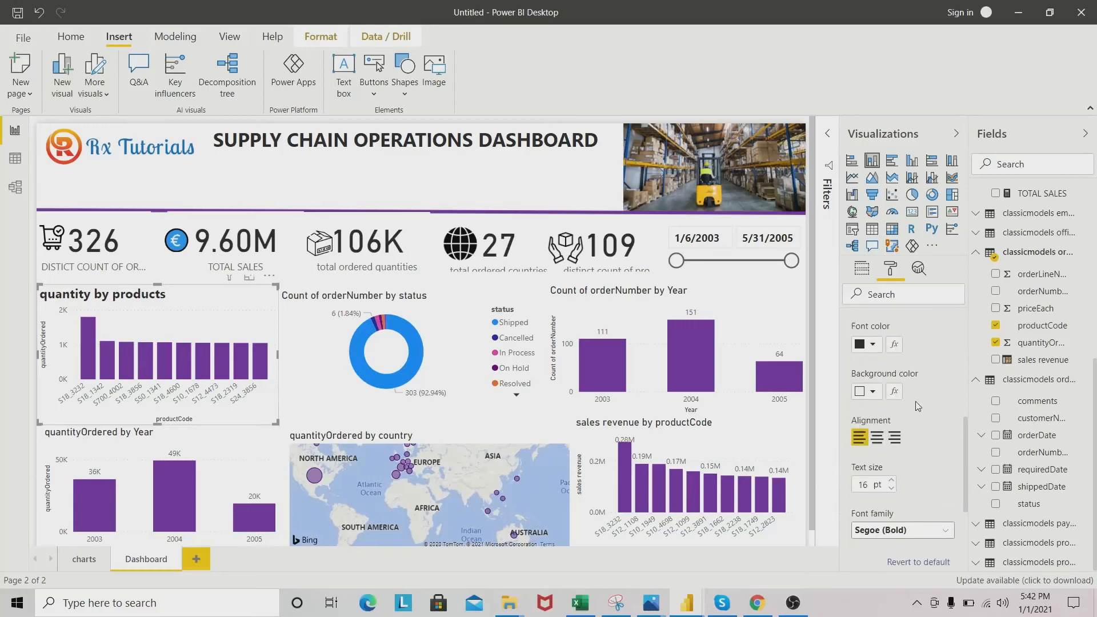
click(873, 393)
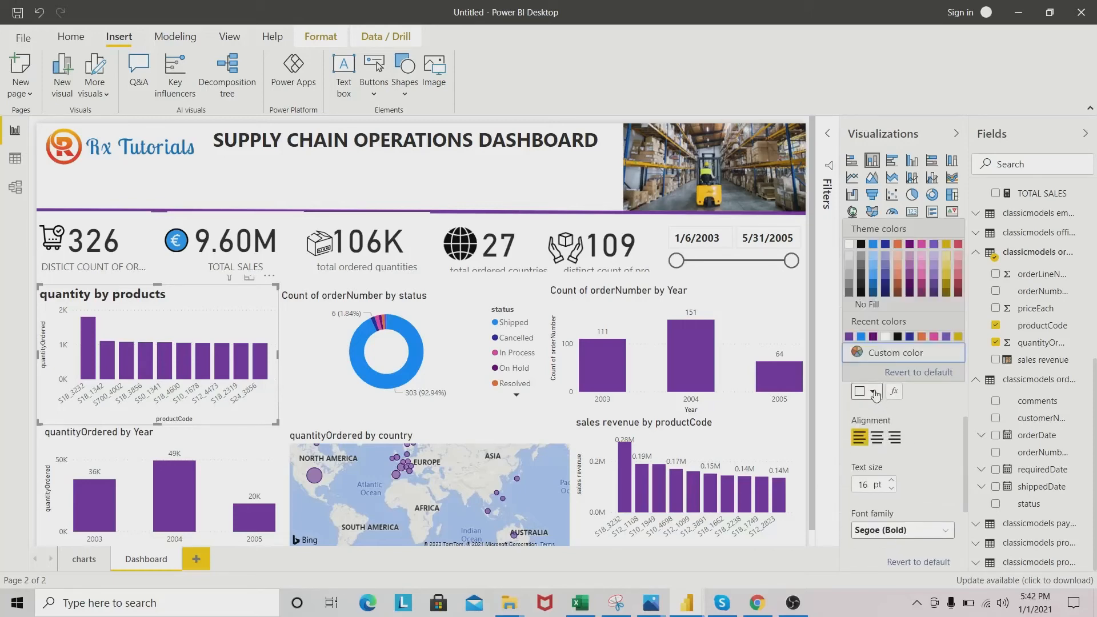
click(860, 336)
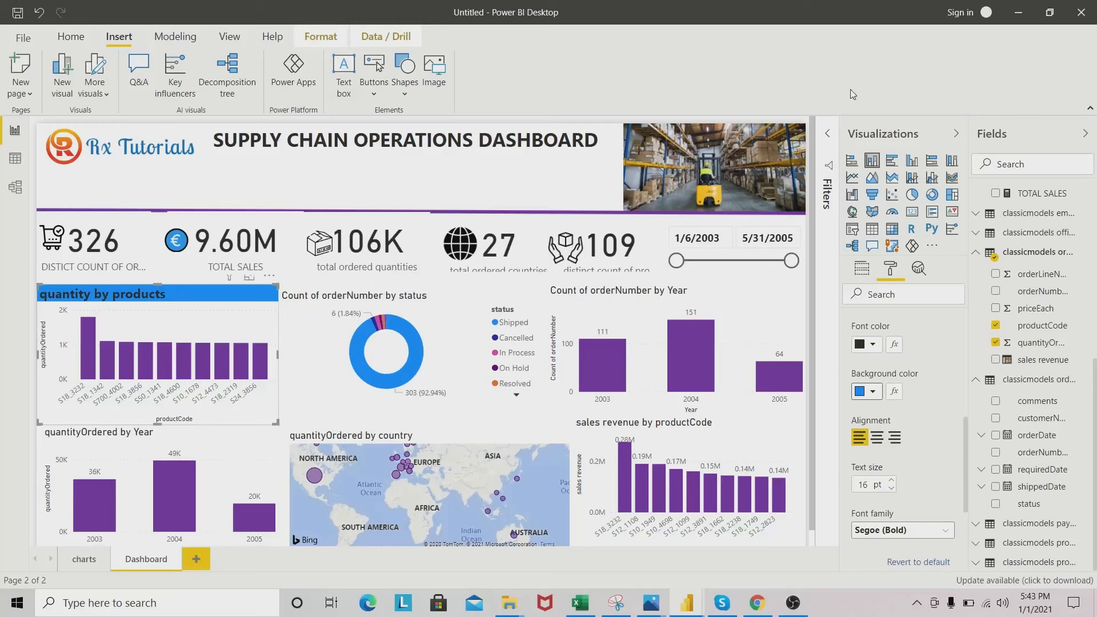
Step: Give the "quantity by products" title a custom background colour of #6b50ff and a white font colour
click(869, 393)
click(895, 354)
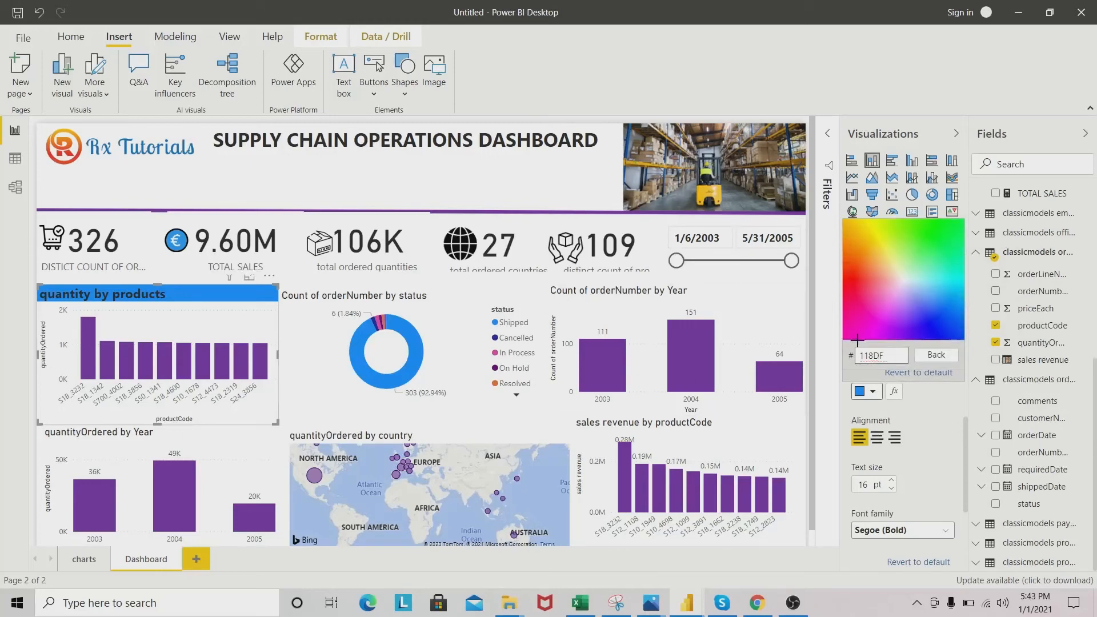
key(BackSpace)
key(BackSpace)
key(BackSpace)
key(BackSpace)
key(BackSpace)
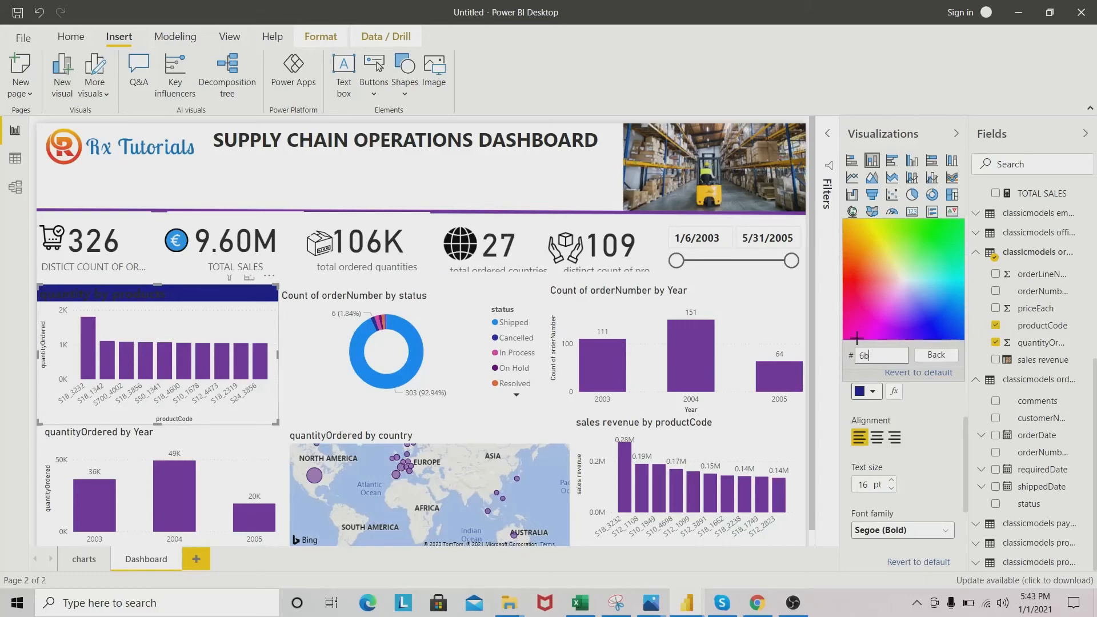
text(6b50)
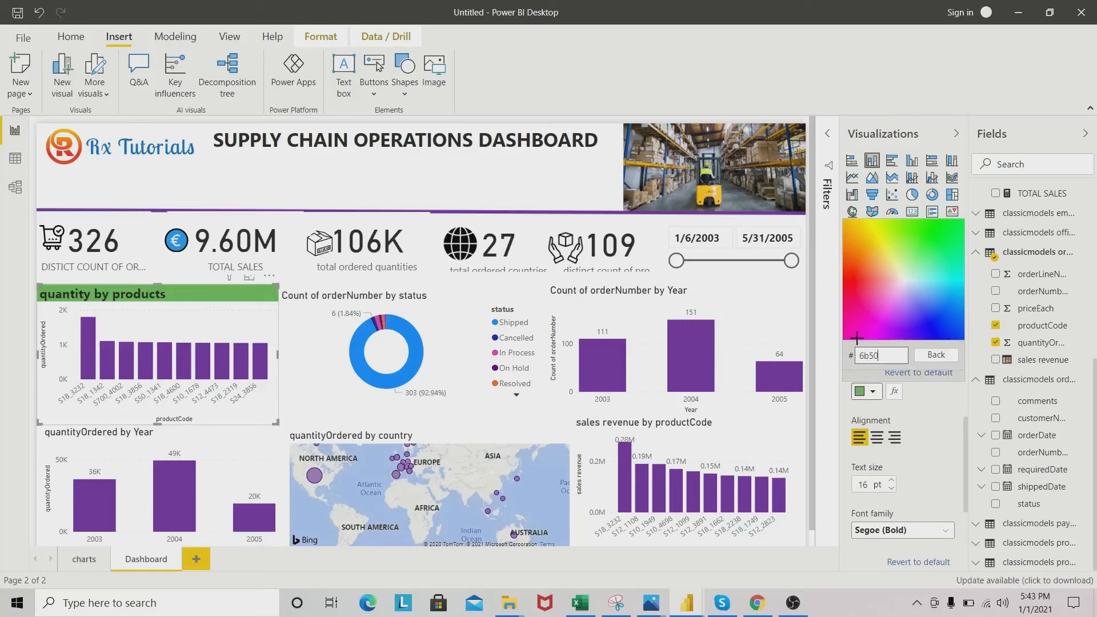
text(ff)
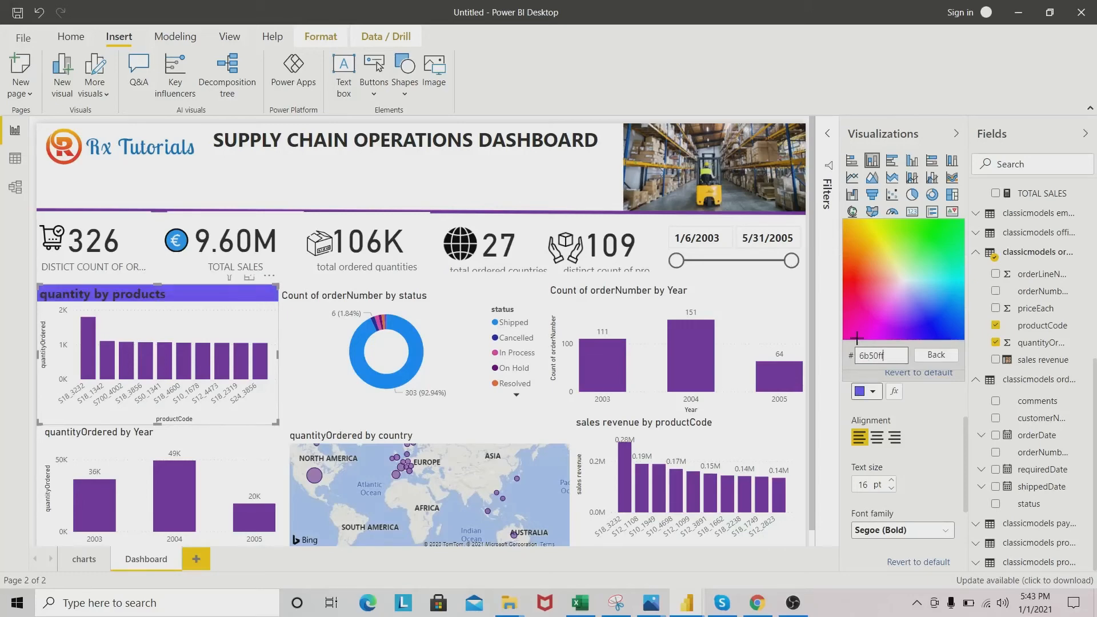
key(Return)
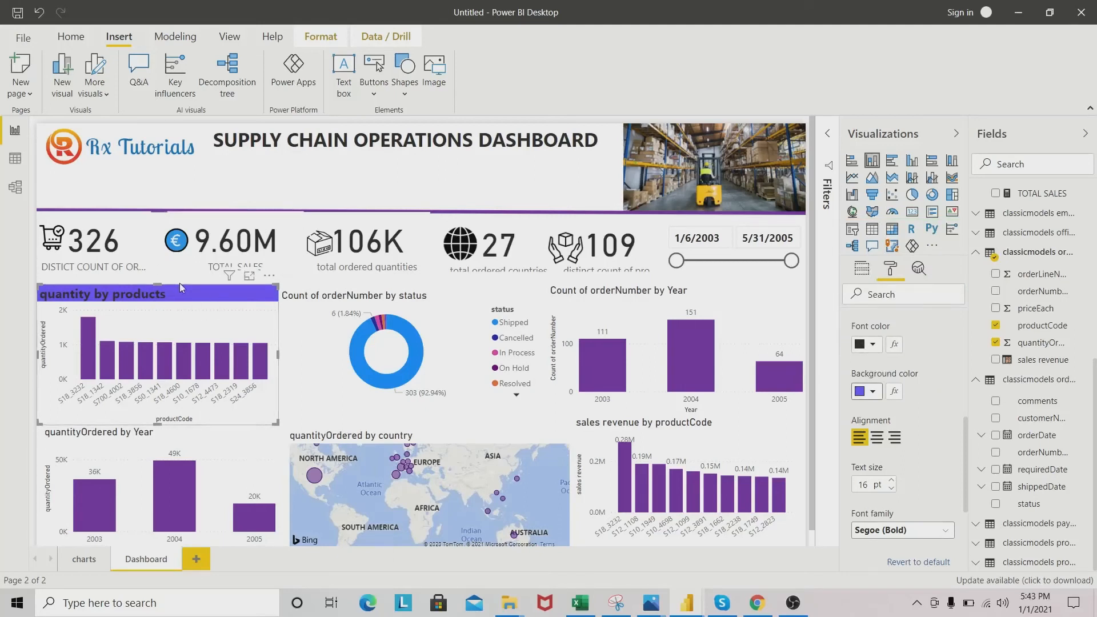
click(873, 345)
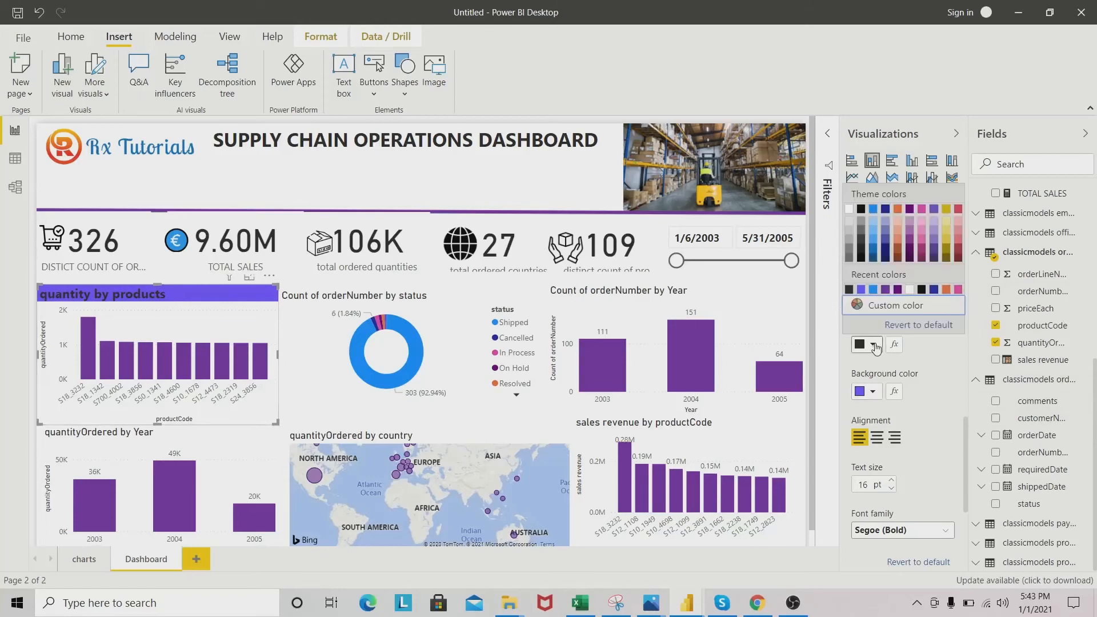
click(850, 214)
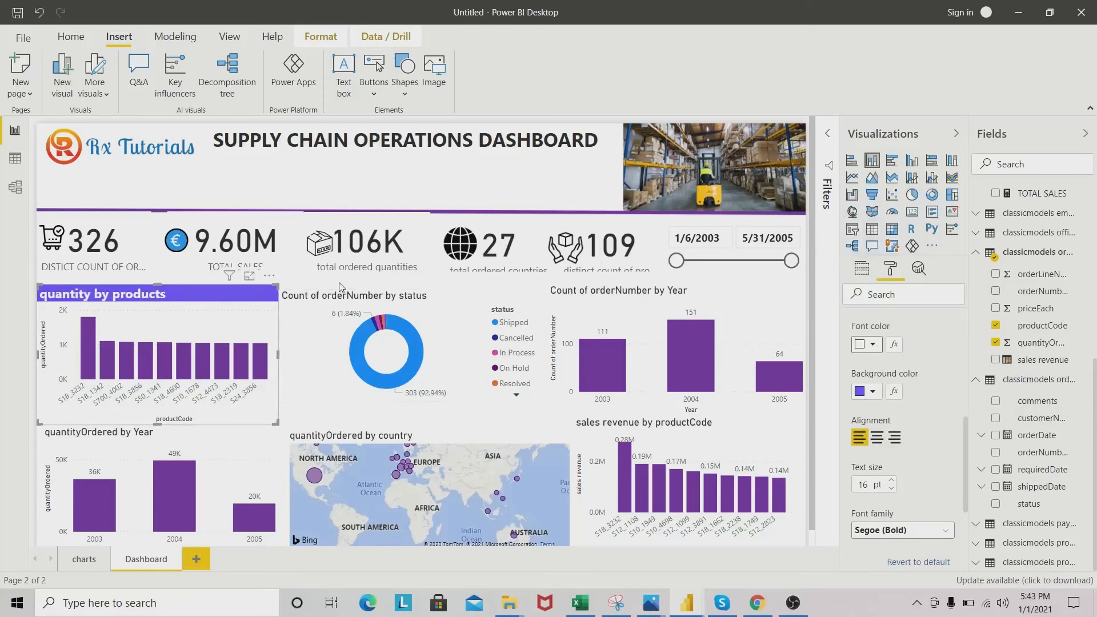
Step: Copy the "quantity by products" chart's formatting onto the "Count of orderNumber by Year" chart with Format painter
click(486, 297)
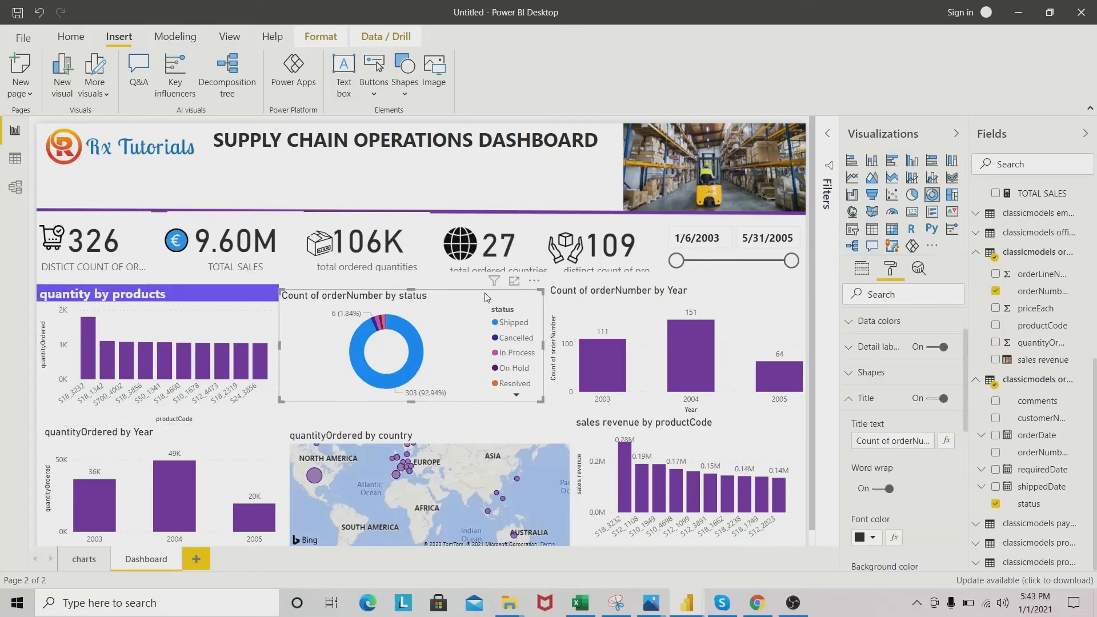
click(215, 300)
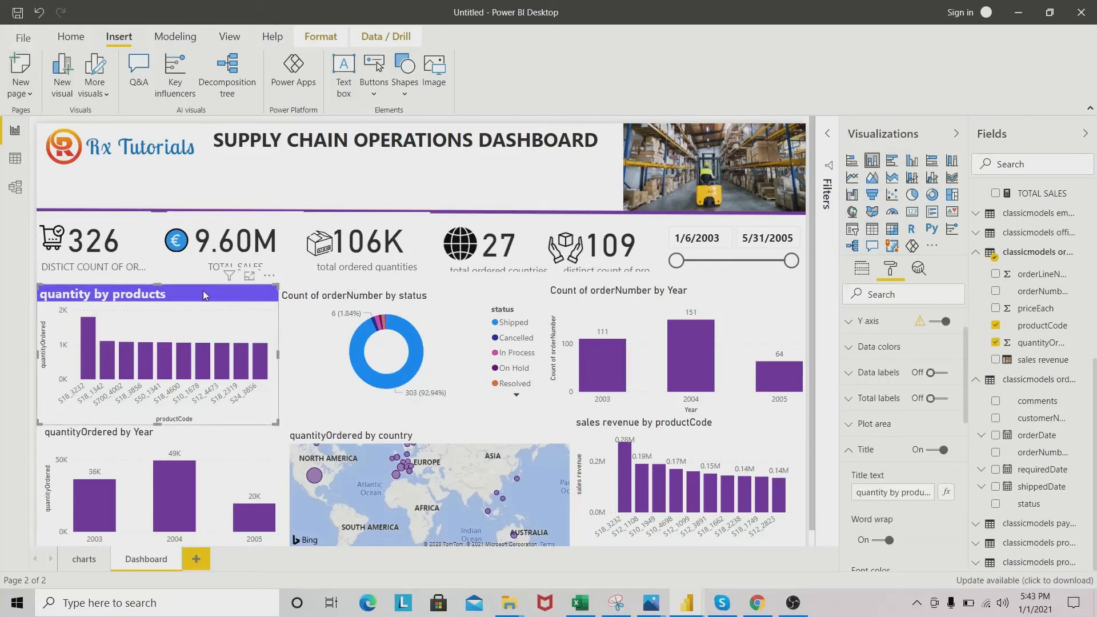
click(321, 37)
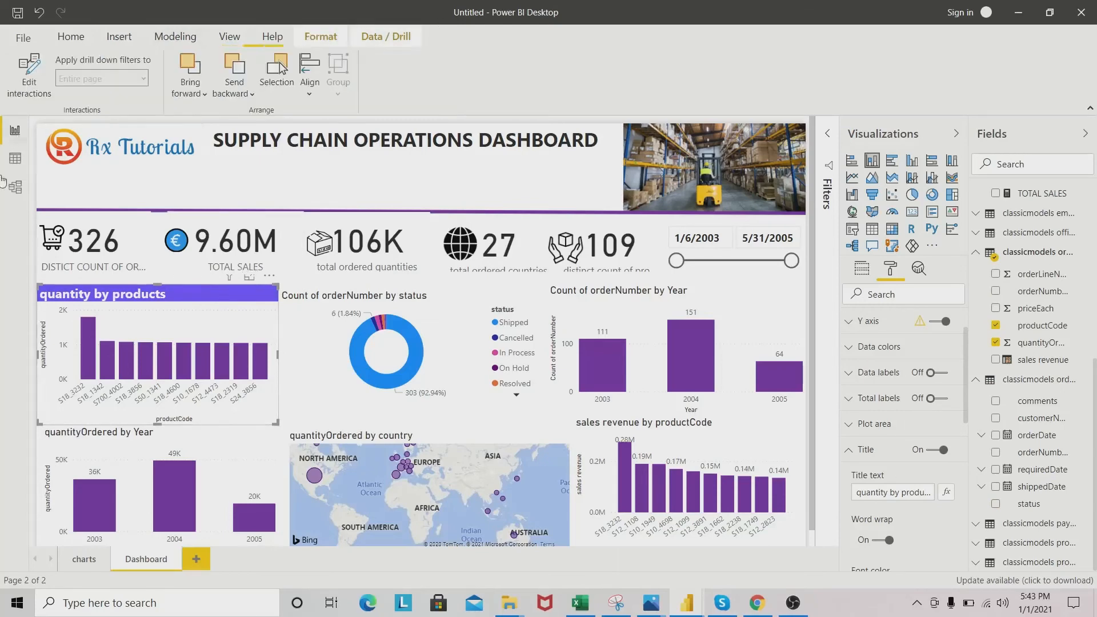
click(72, 37)
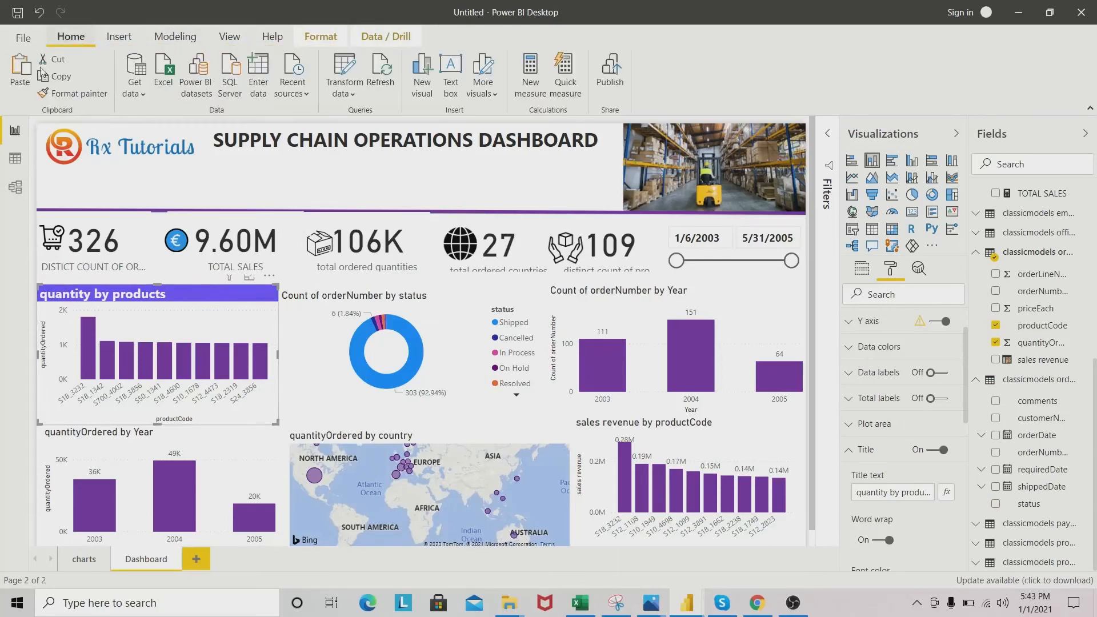
click(87, 96)
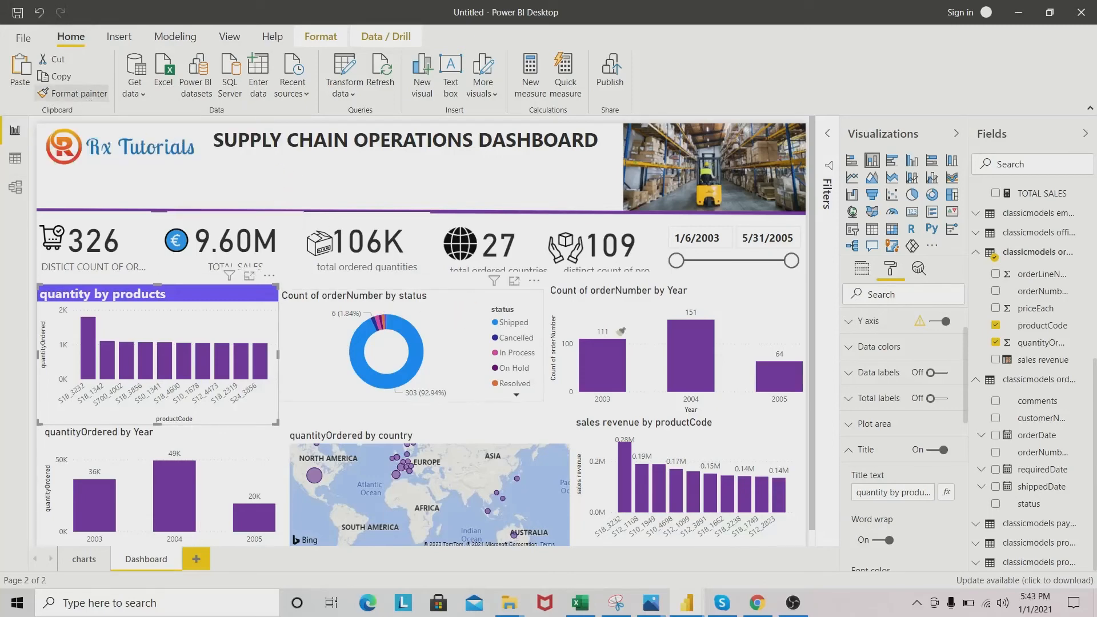
click(737, 293)
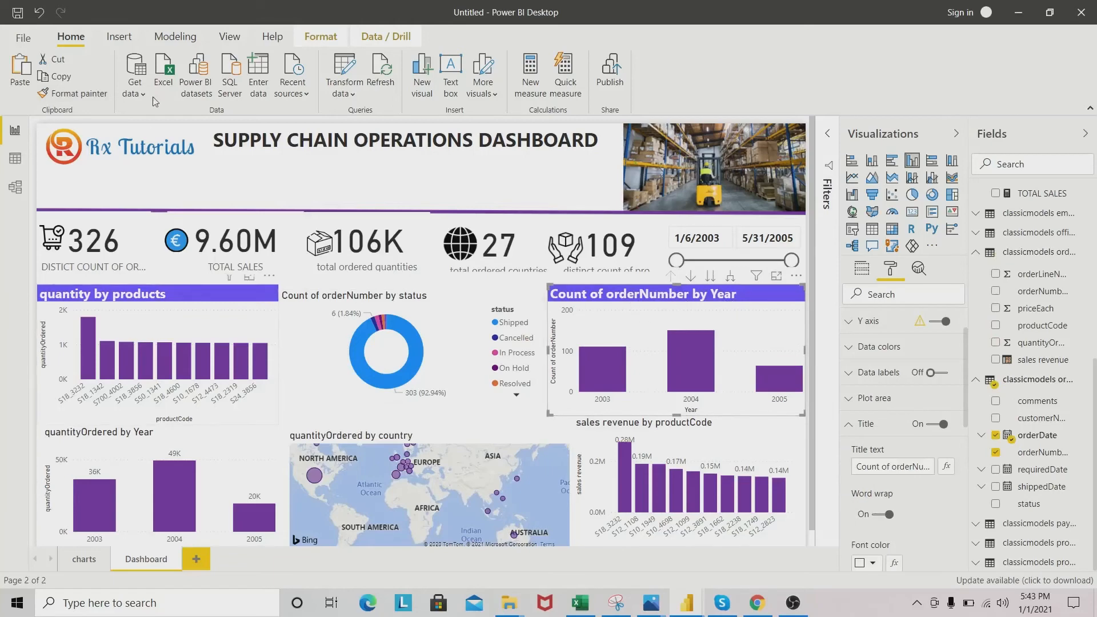
Step: Paint the same title formatting onto the "quantityOrdered by Year" and "sales revenue by productCode" charts
click(73, 93)
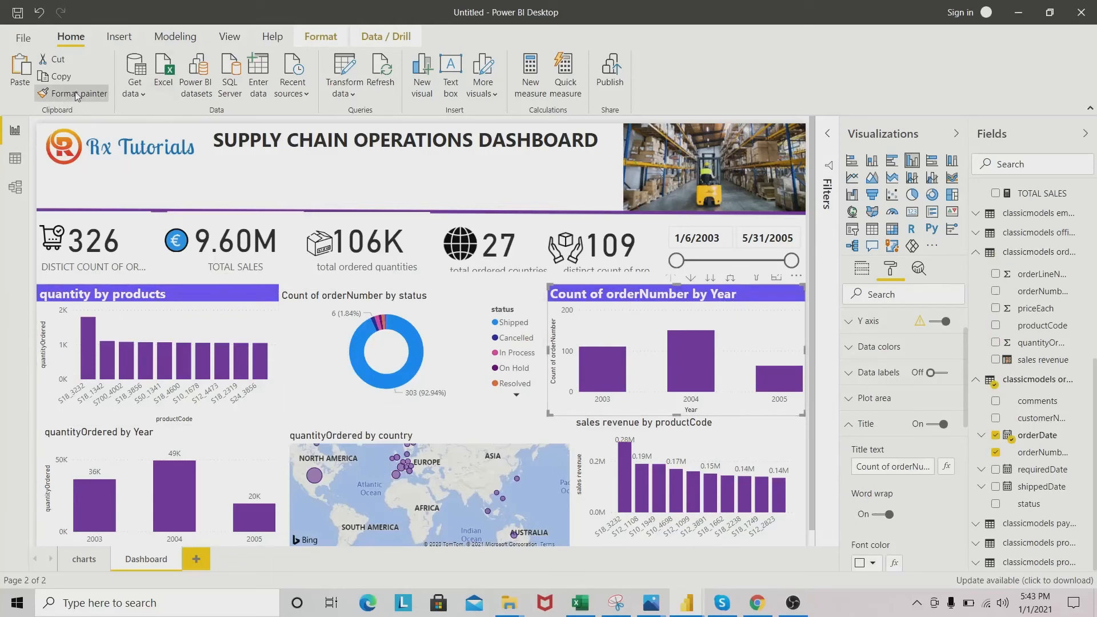
click(245, 437)
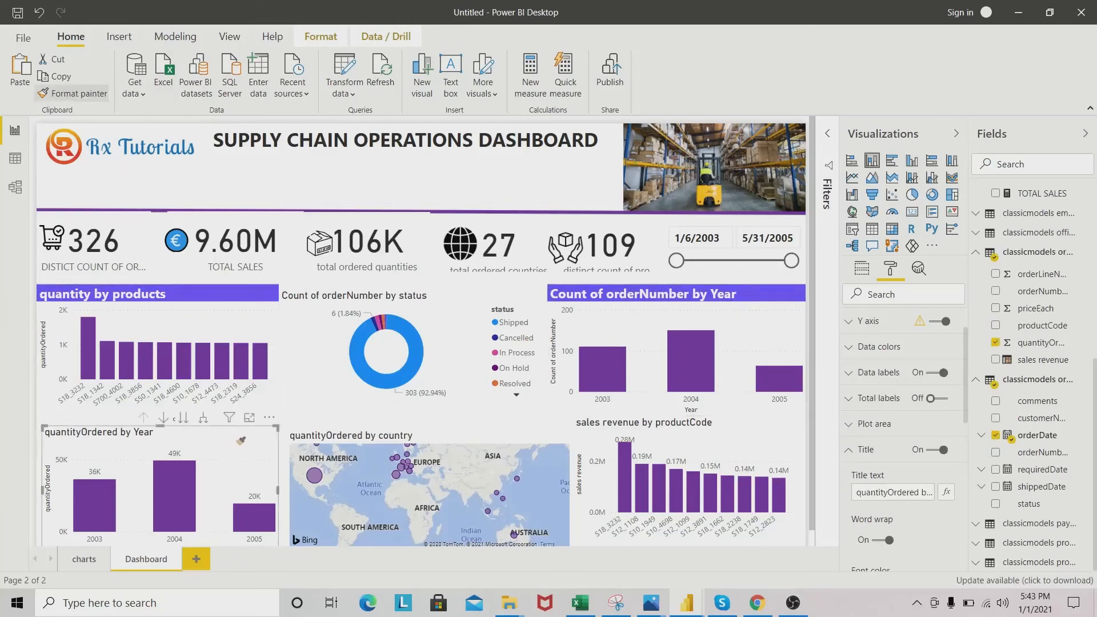
click(101, 95)
click(774, 430)
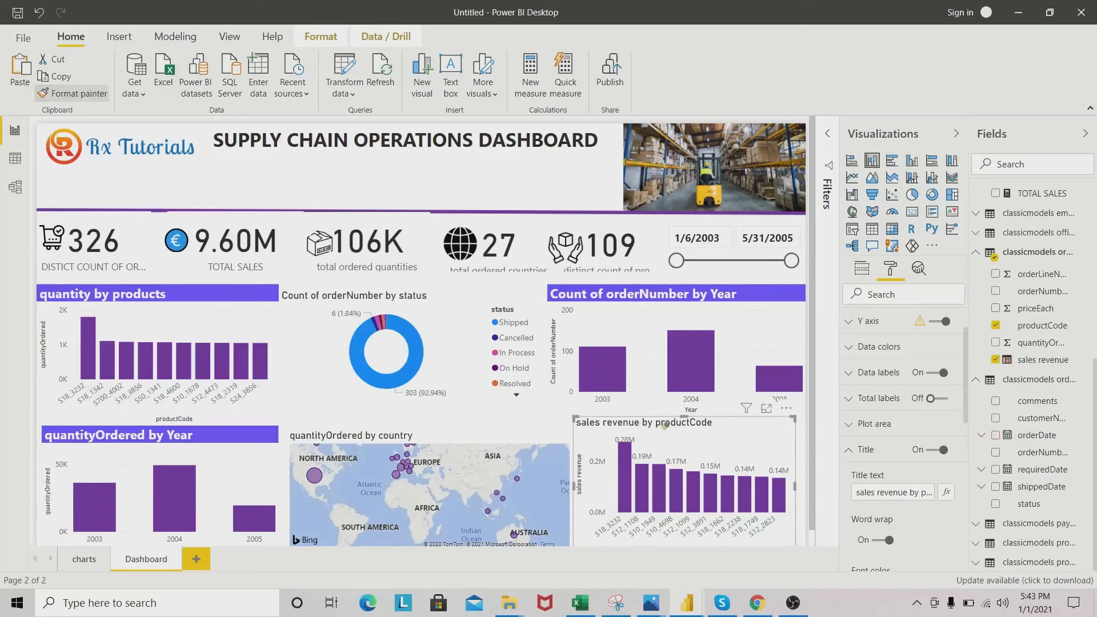
Step: Copy the "sales revenue by productCode" chart's formatting onto the "quantityOrdered by country" map with Format painter
click(96, 97)
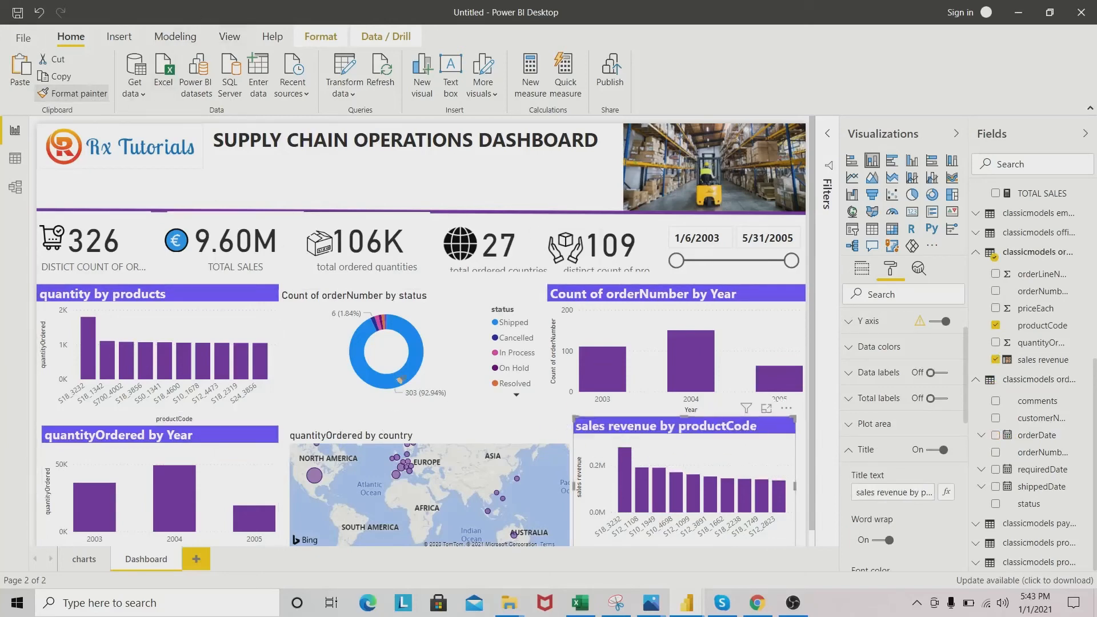
click(469, 425)
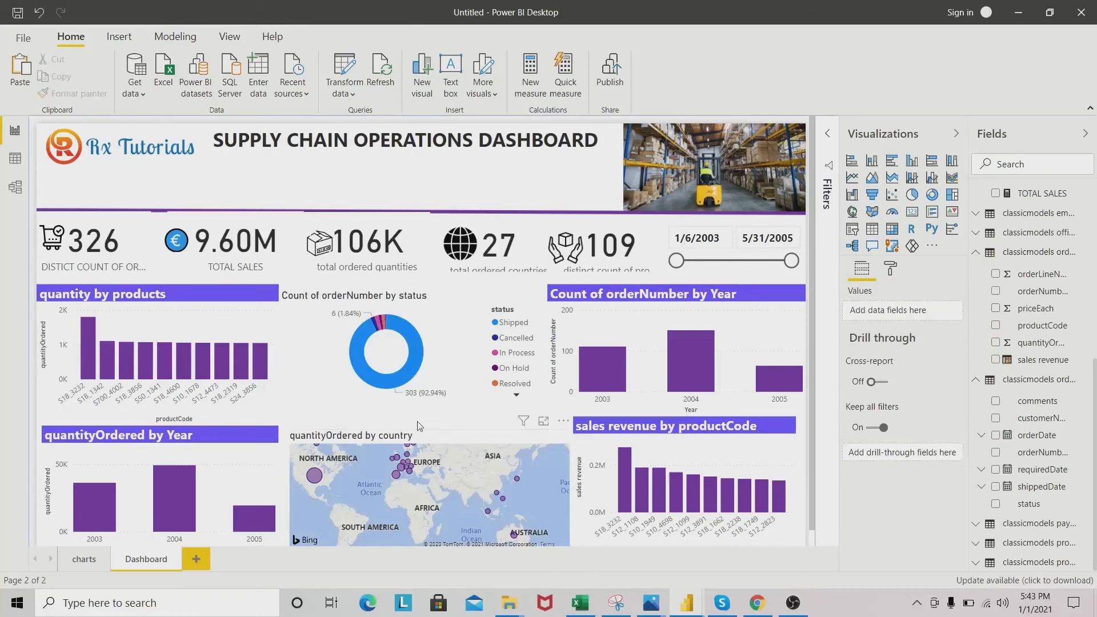
click(774, 429)
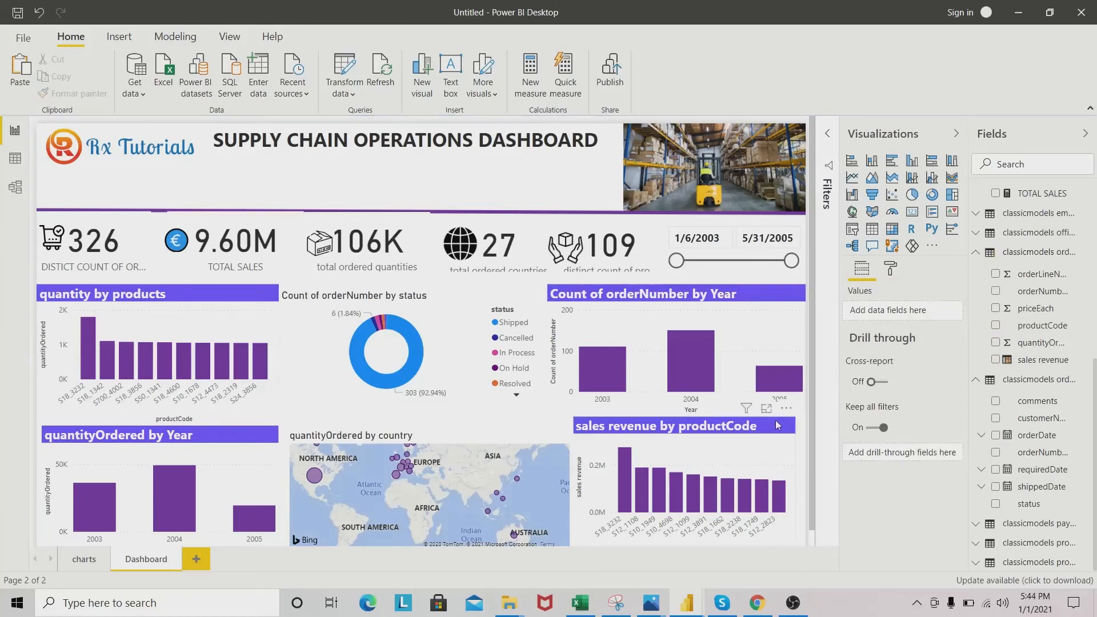
click(95, 97)
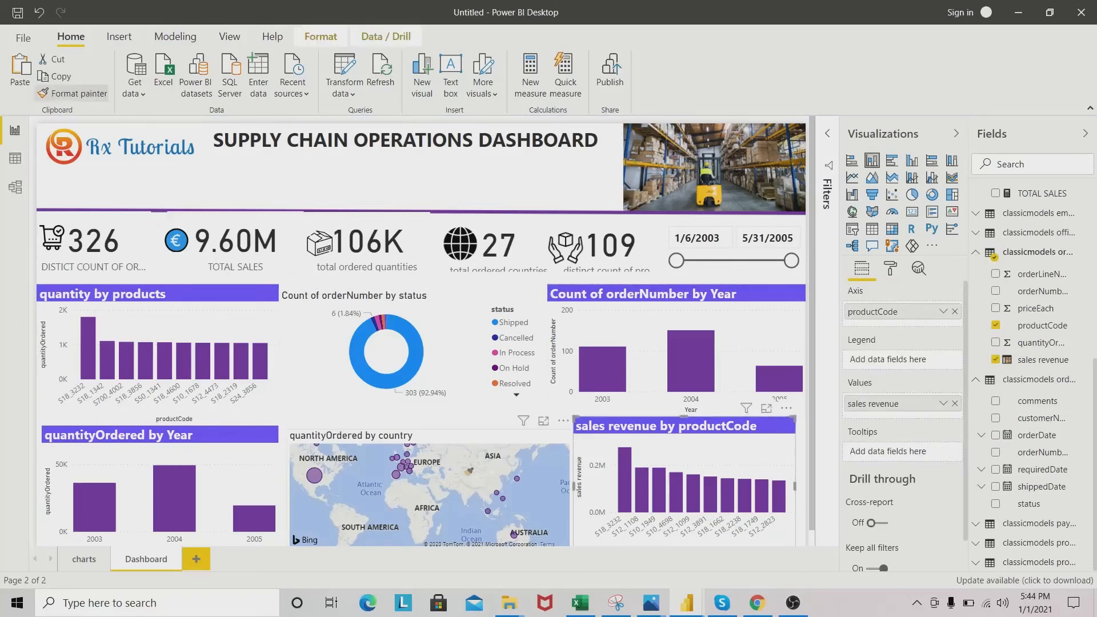
click(449, 448)
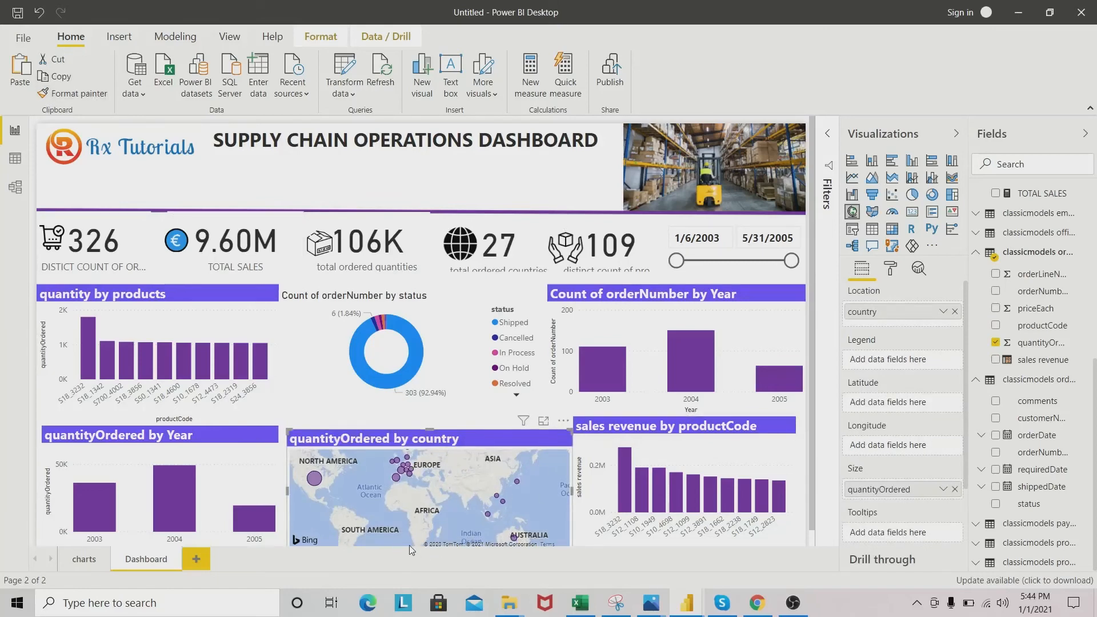
Step: Extend the "Count of orderNumber by status" donut chart slightly downward and upward to match the neighbouring charts
click(460, 298)
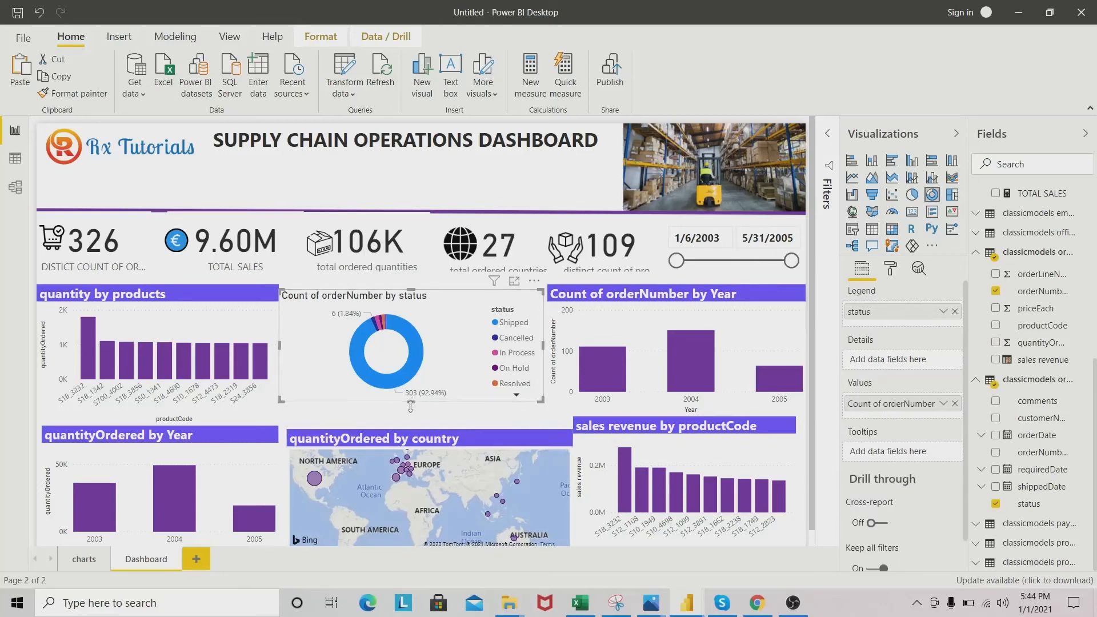
drag(411, 401, 412, 415)
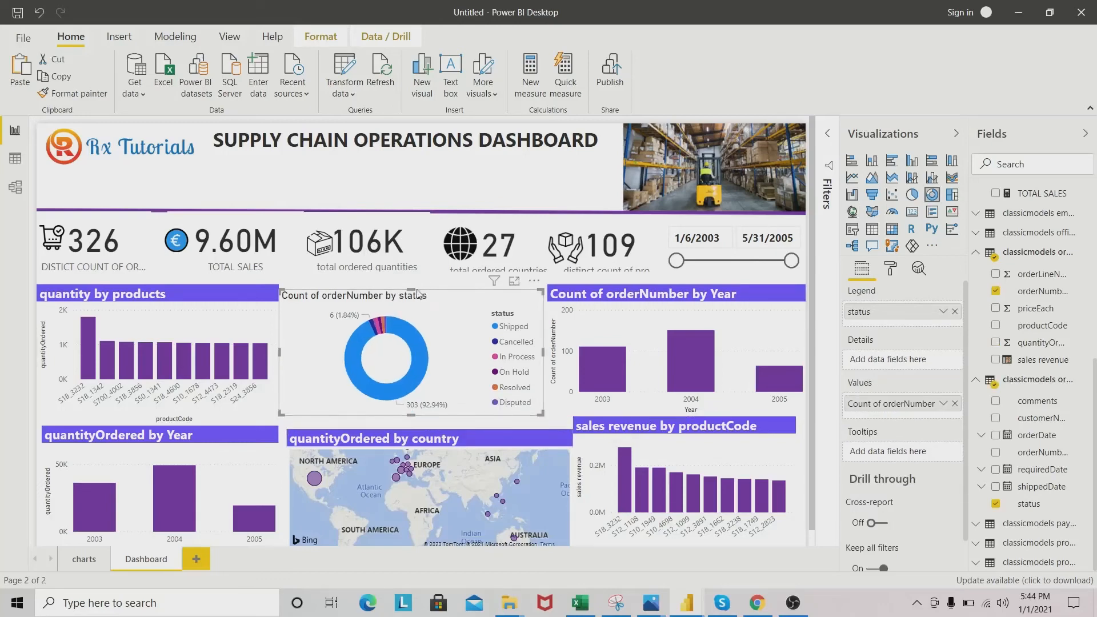
drag(414, 287, 414, 282)
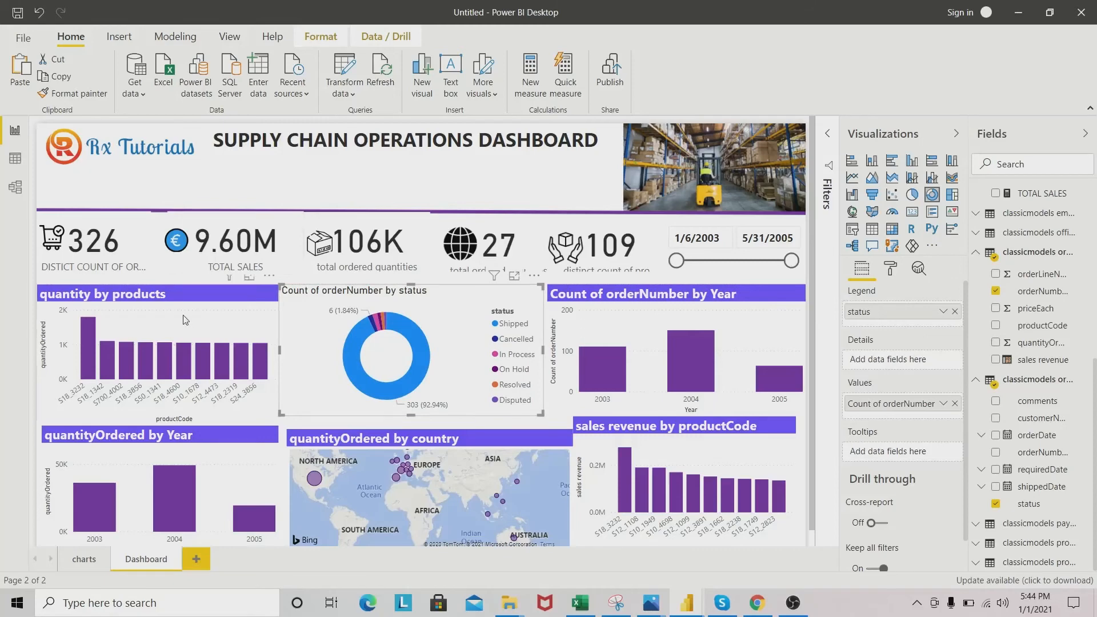
Step: Check the reference Supply chain operations Dashboard report against the formatted charts and return to the untitled report
mouse_move(686, 602)
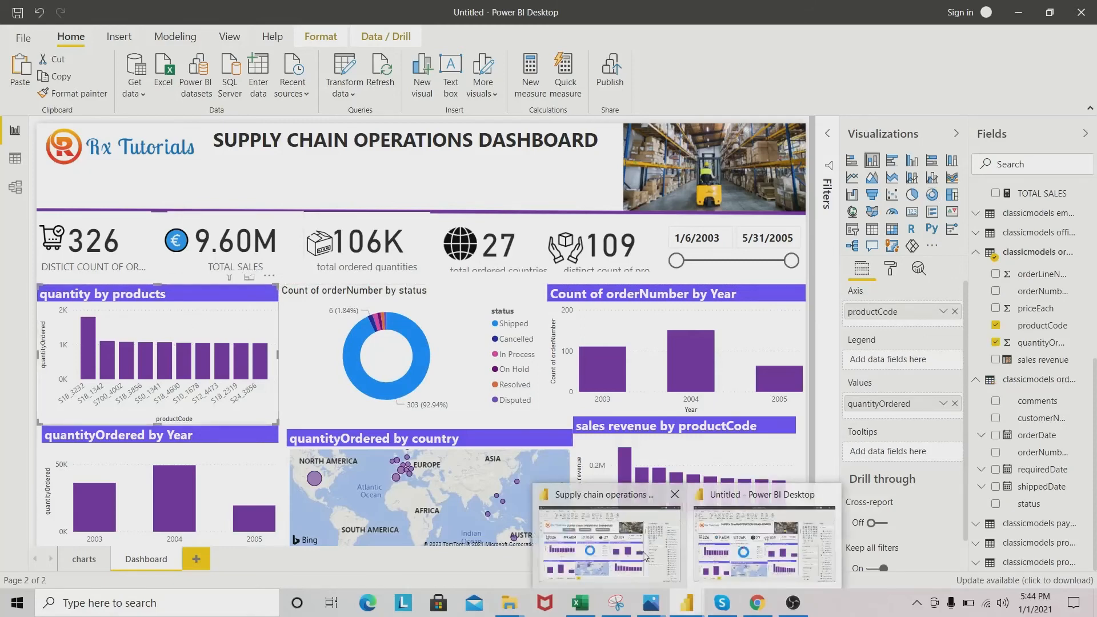
click(644, 554)
click(764, 543)
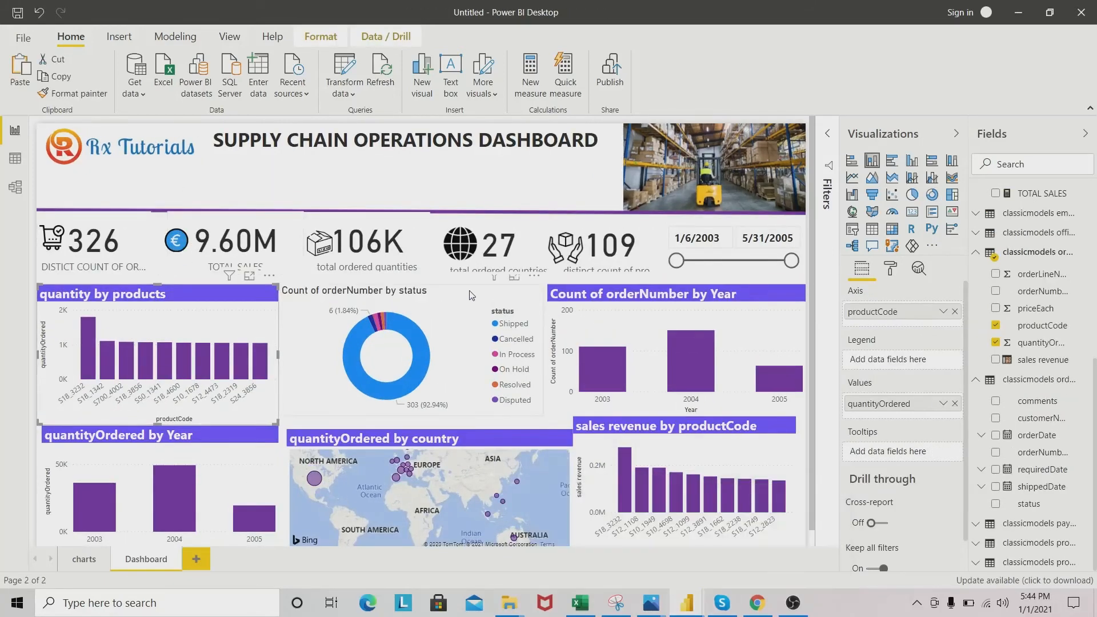
Step: Copy the "quantity by products" chart's title formatting onto the "Count of orderNumber by status" donut chart with Format painter
click(92, 95)
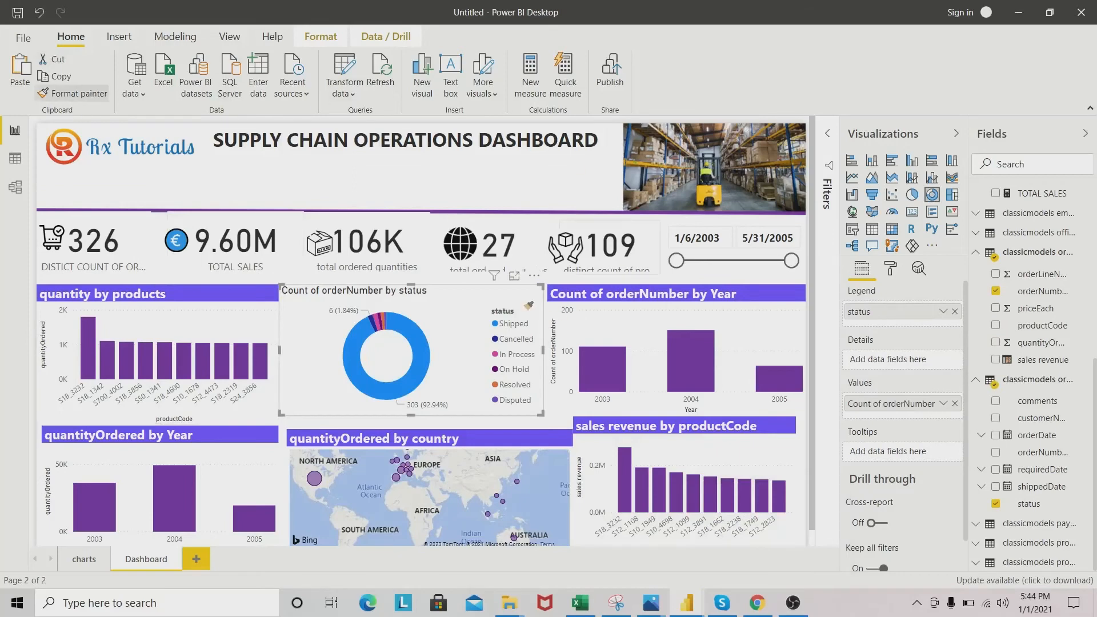
click(487, 291)
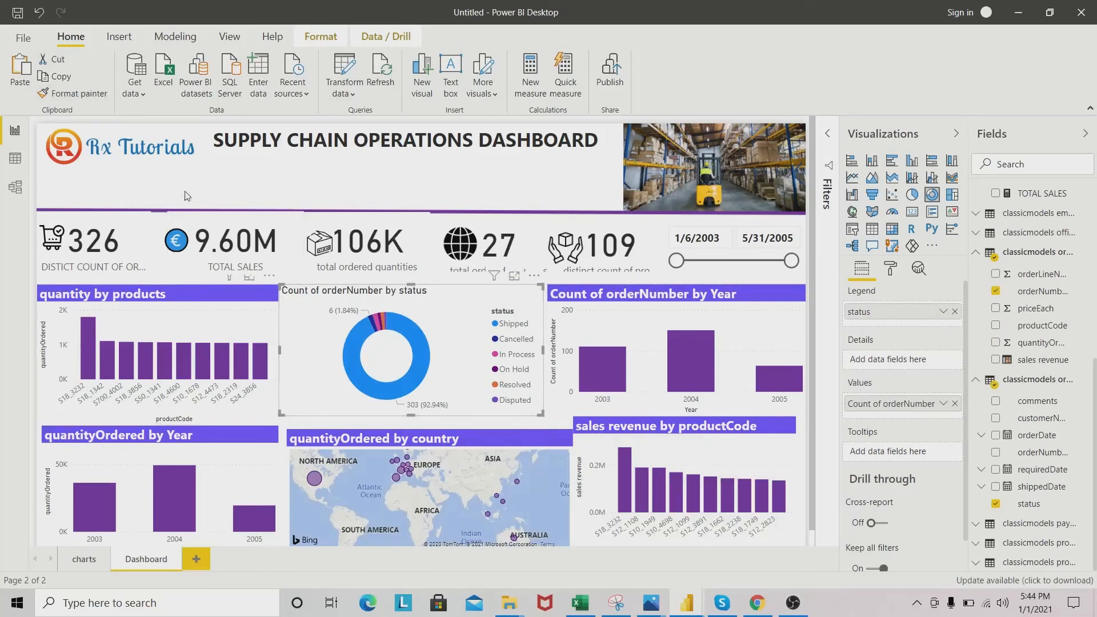
click(95, 96)
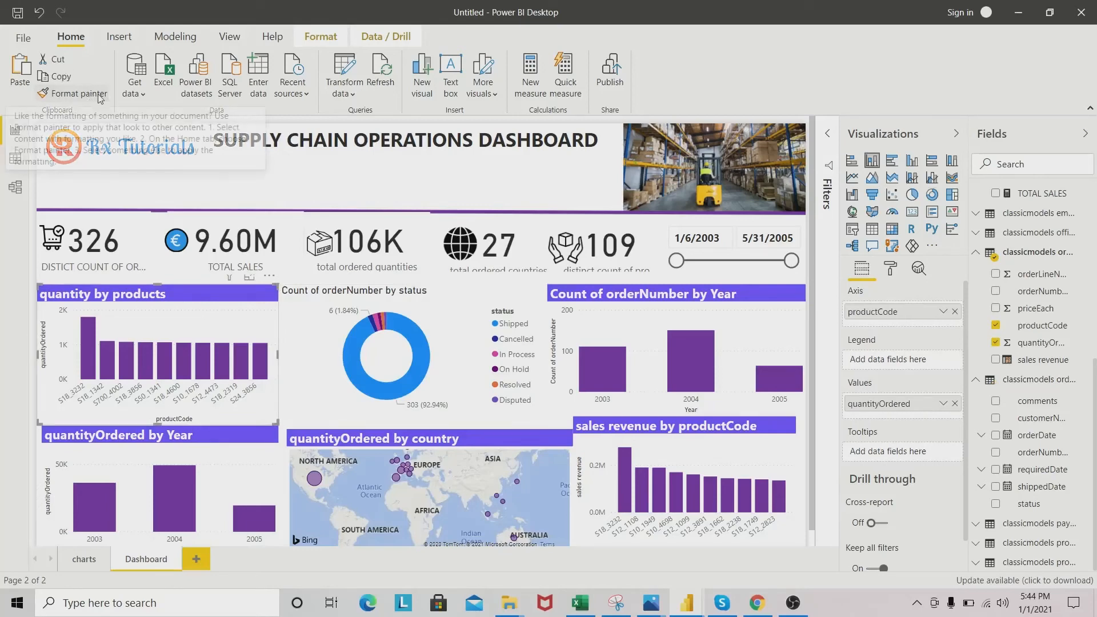
click(466, 295)
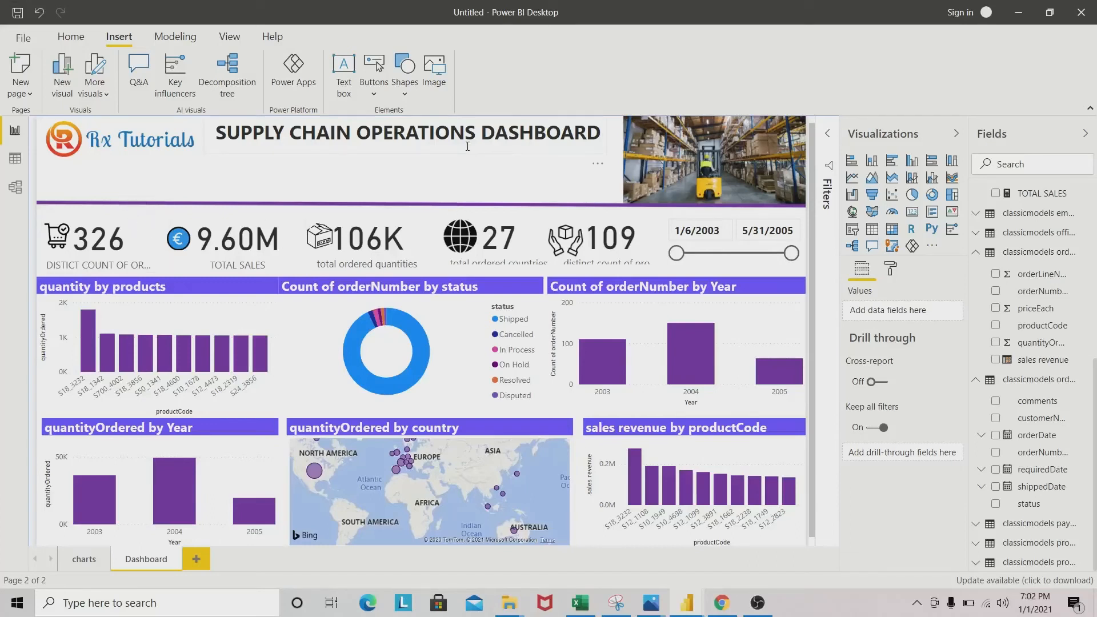
Step: Move the distinct count of orders card to the page's left edge, directly below the purple header line
click(122, 223)
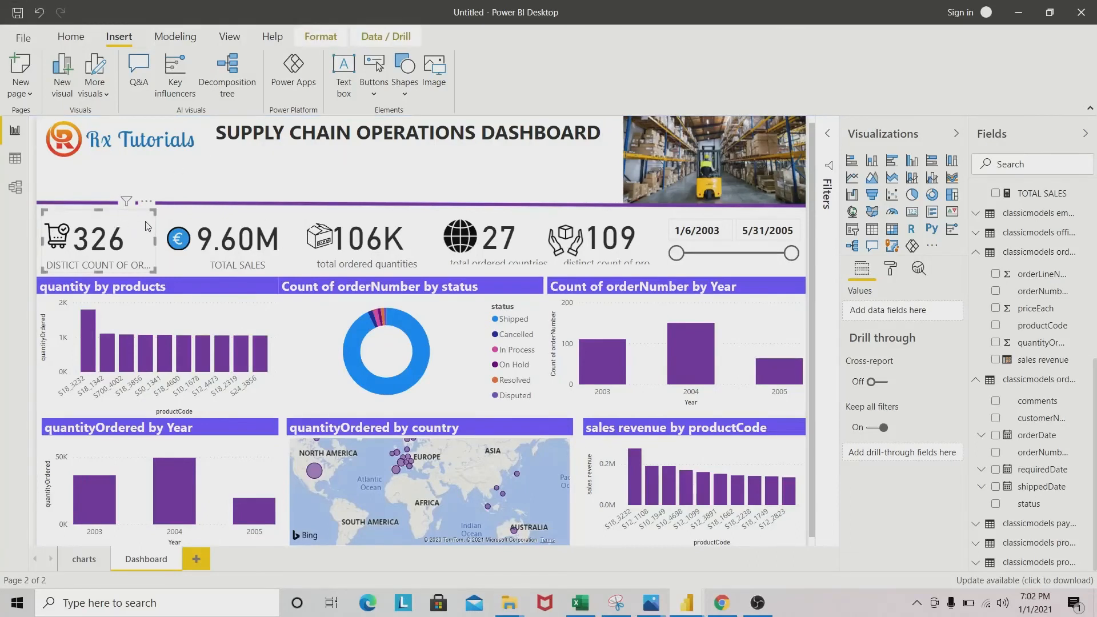
drag(130, 266, 72, 270)
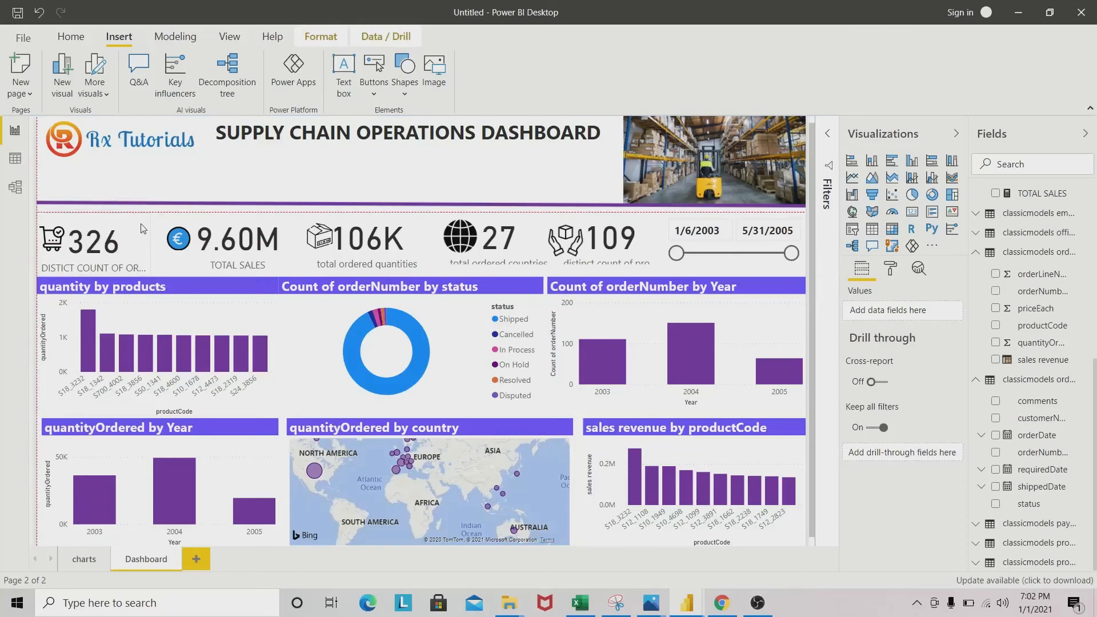
drag(142, 228, 108, 210)
click(345, 167)
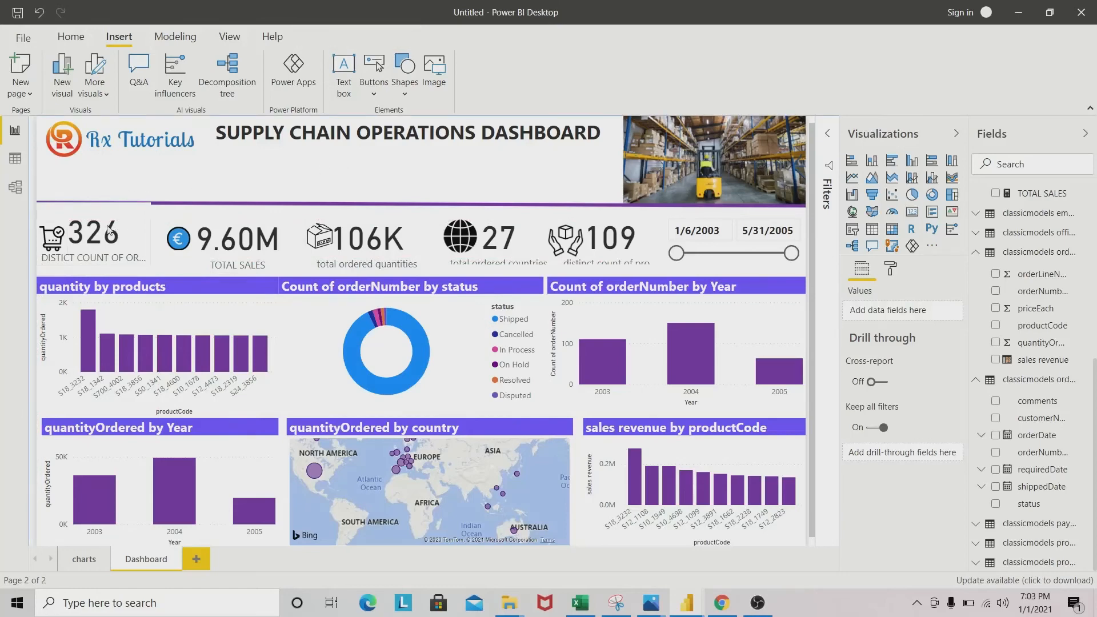
click(130, 217)
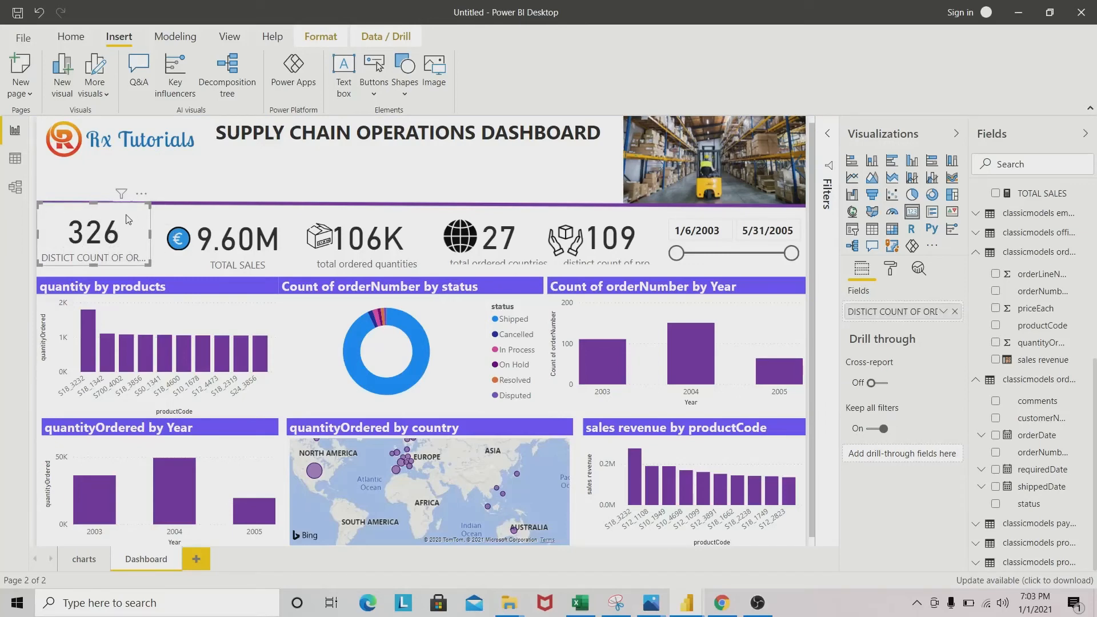
click(892, 269)
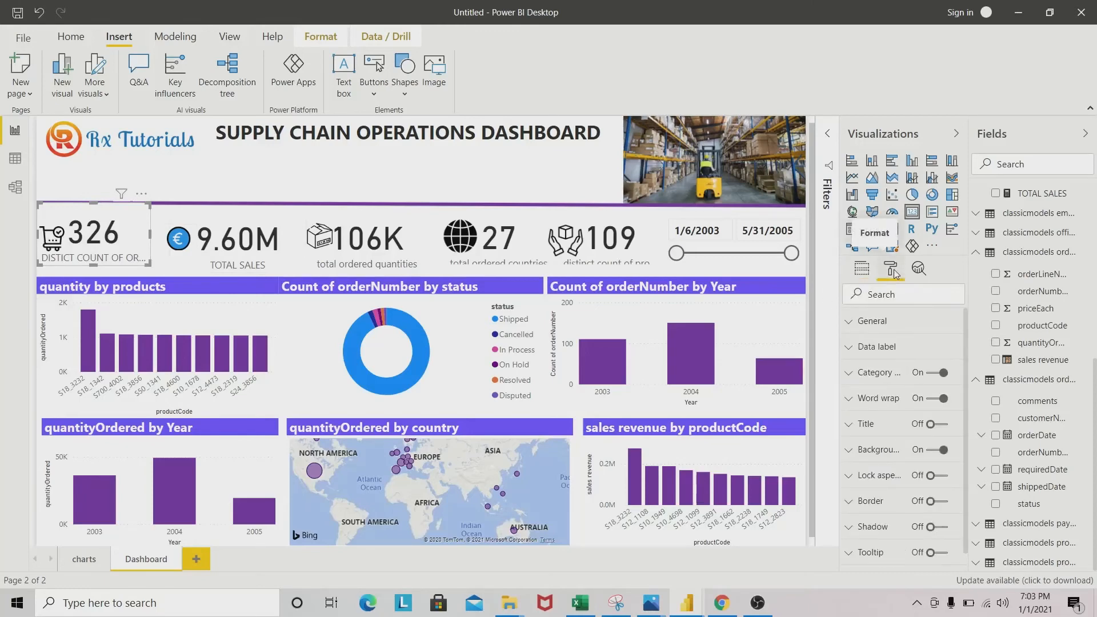
click(929, 378)
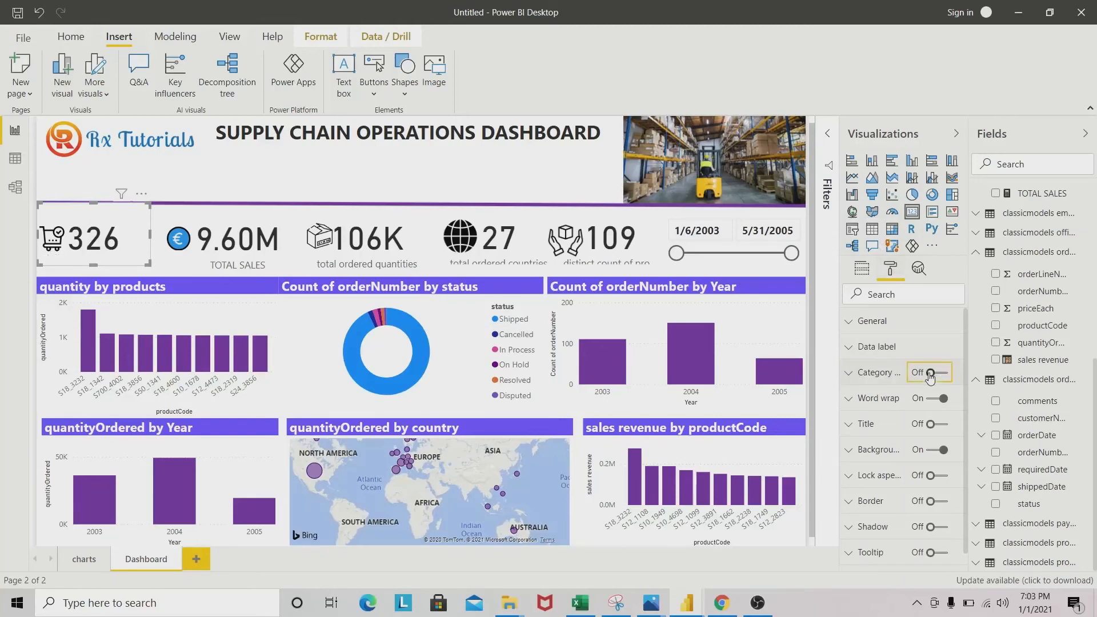
click(926, 378)
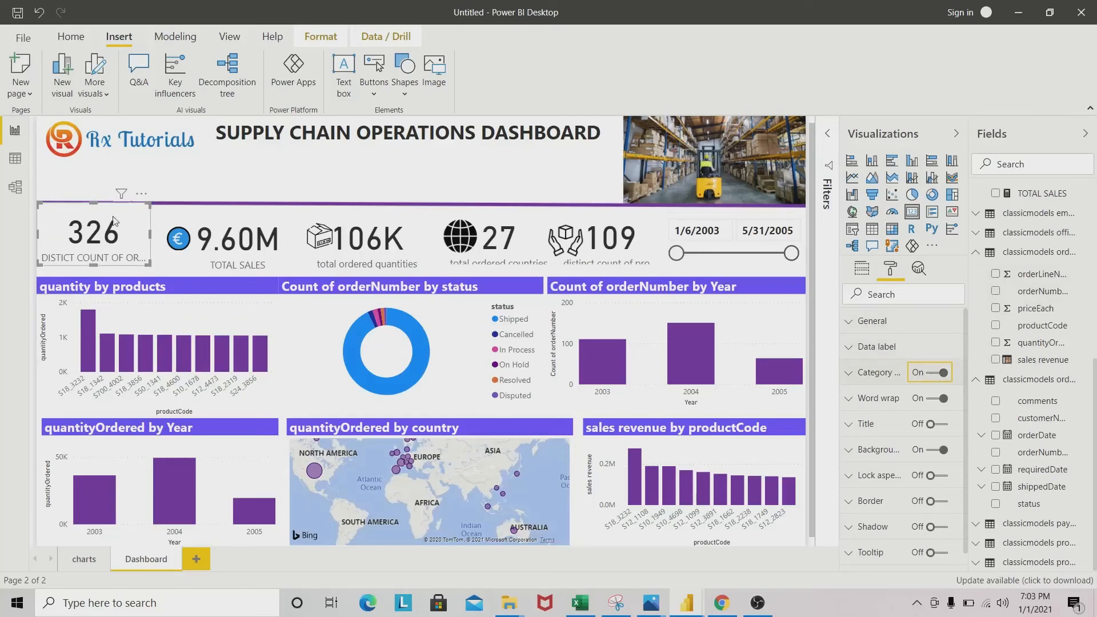
Step: Rename the field of the distinct count of orders card as "total orders"
click(861, 269)
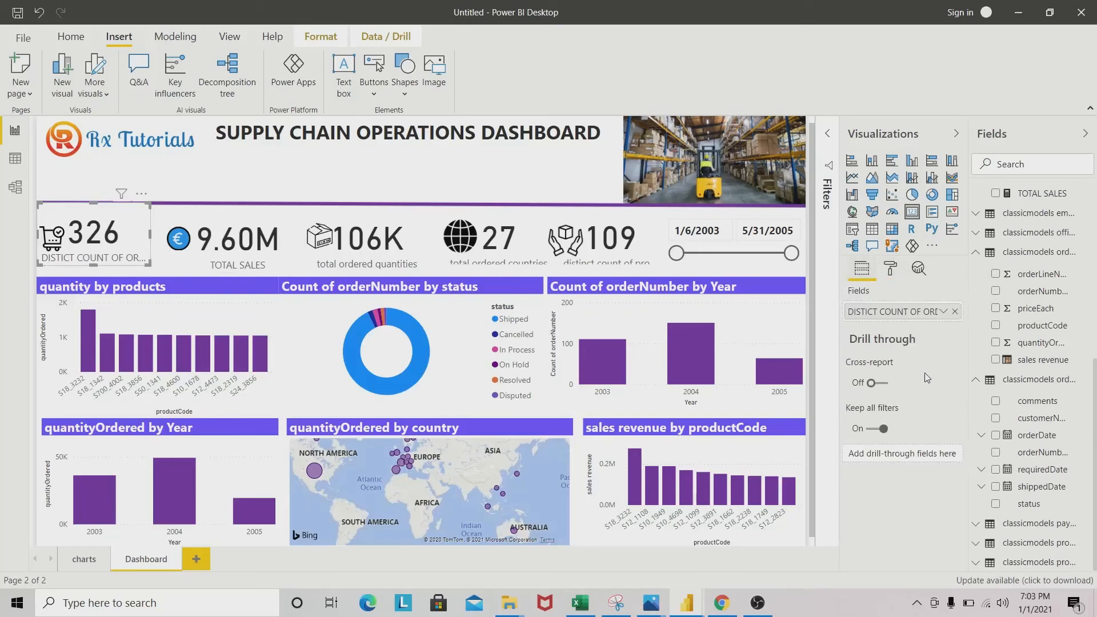
click(943, 311)
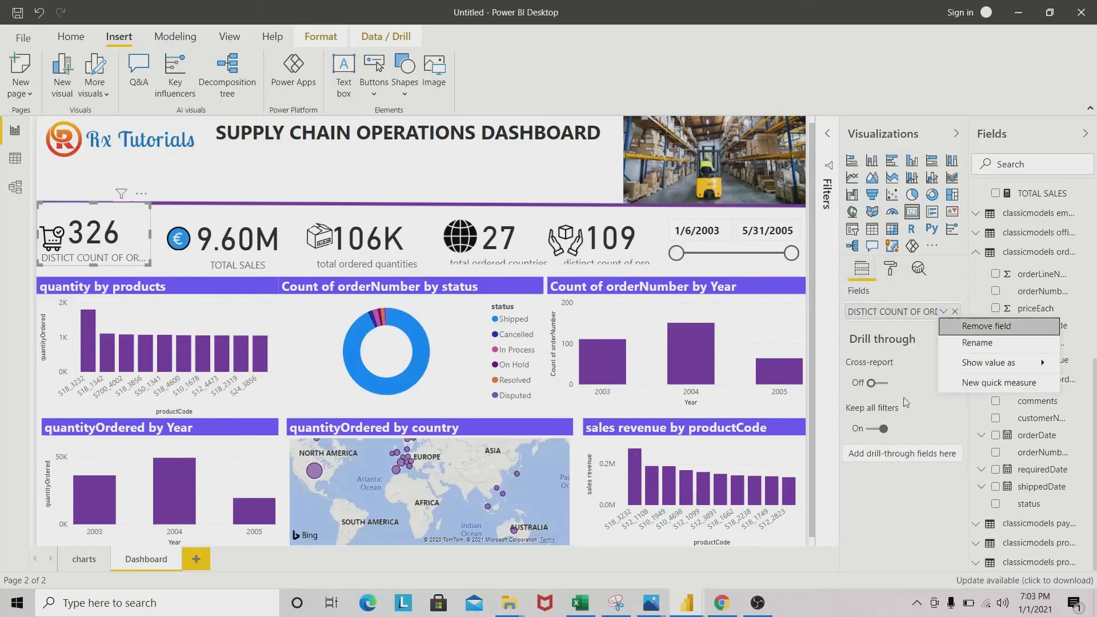
click(976, 345)
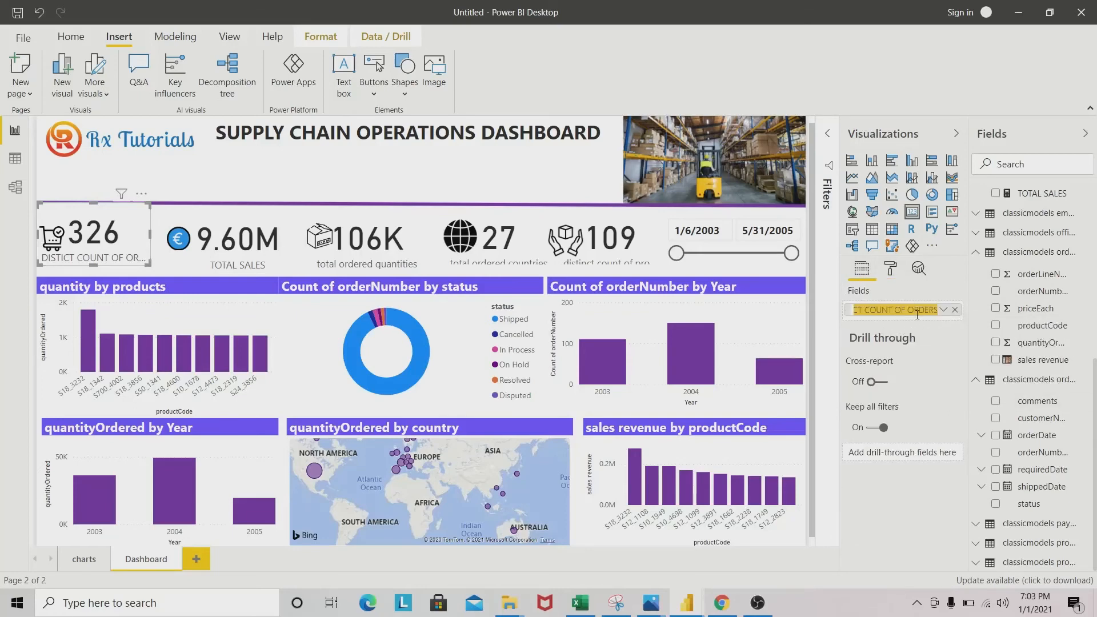
key(BackSpace)
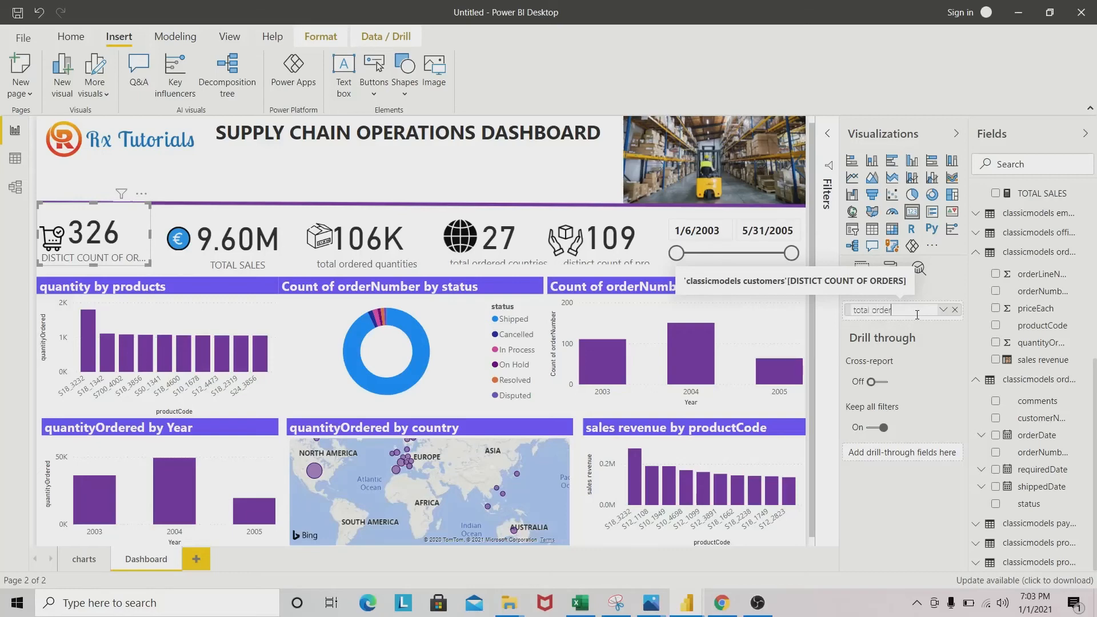
key(Return)
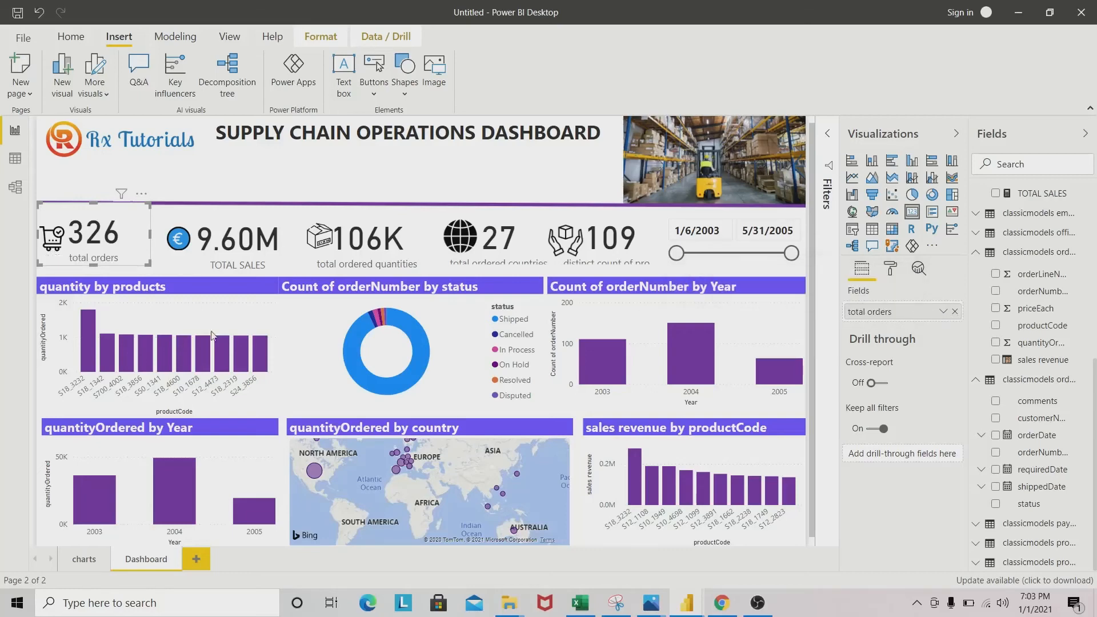
click(222, 214)
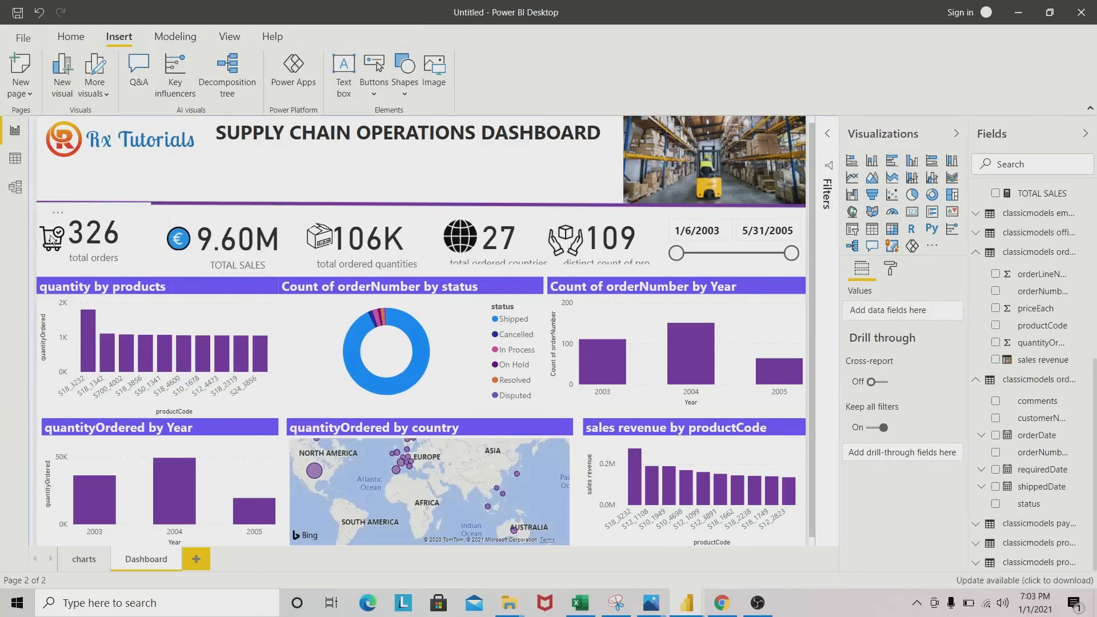
drag(52, 239, 50, 240)
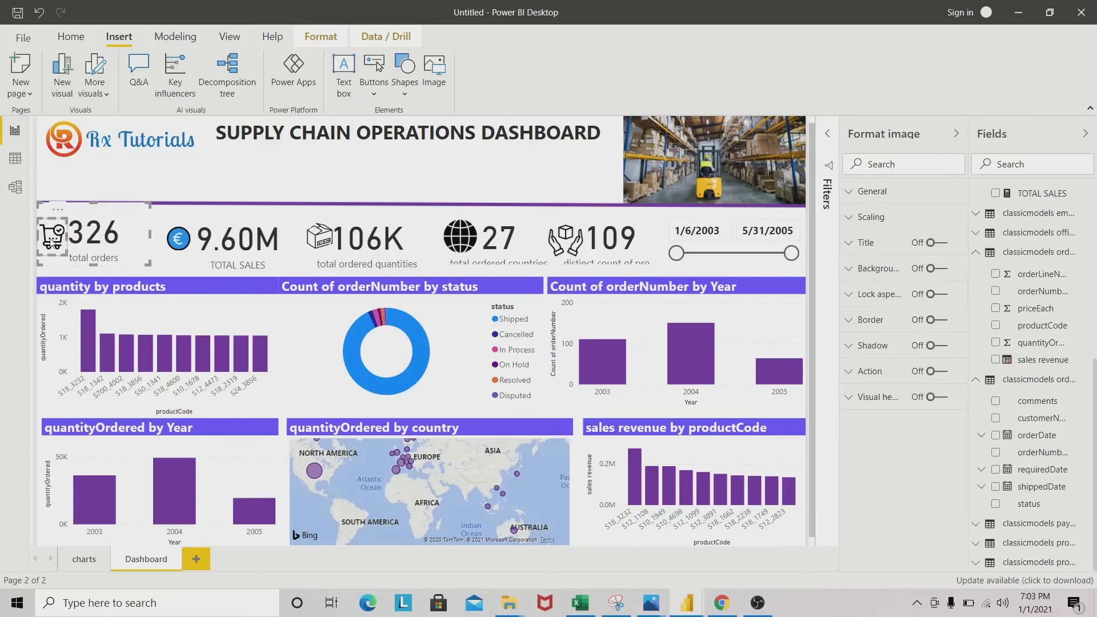
click(245, 229)
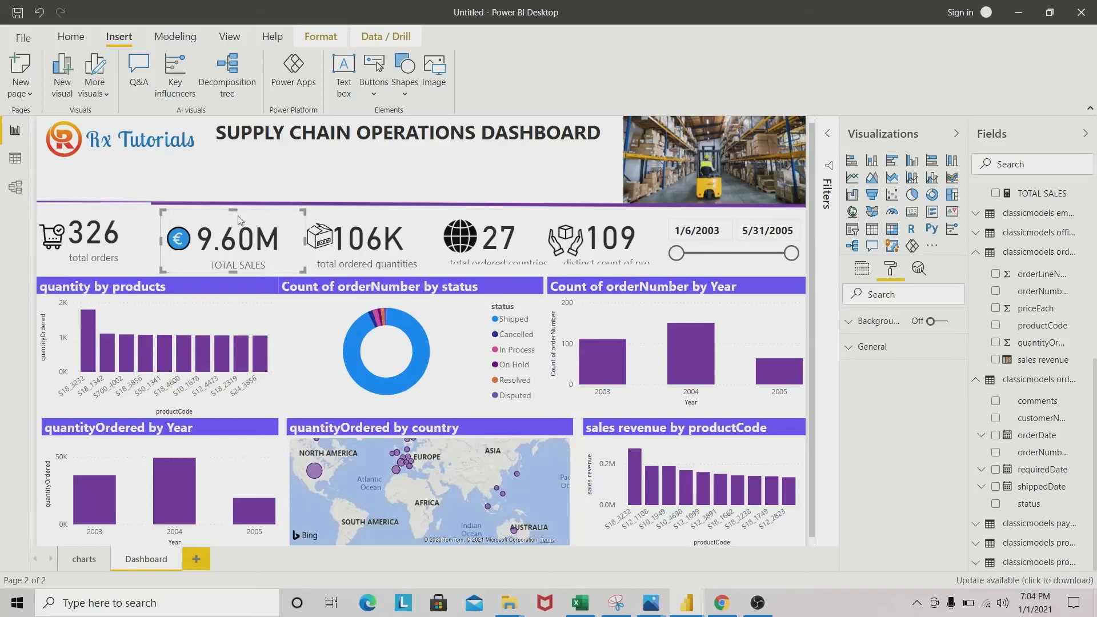
click(260, 219)
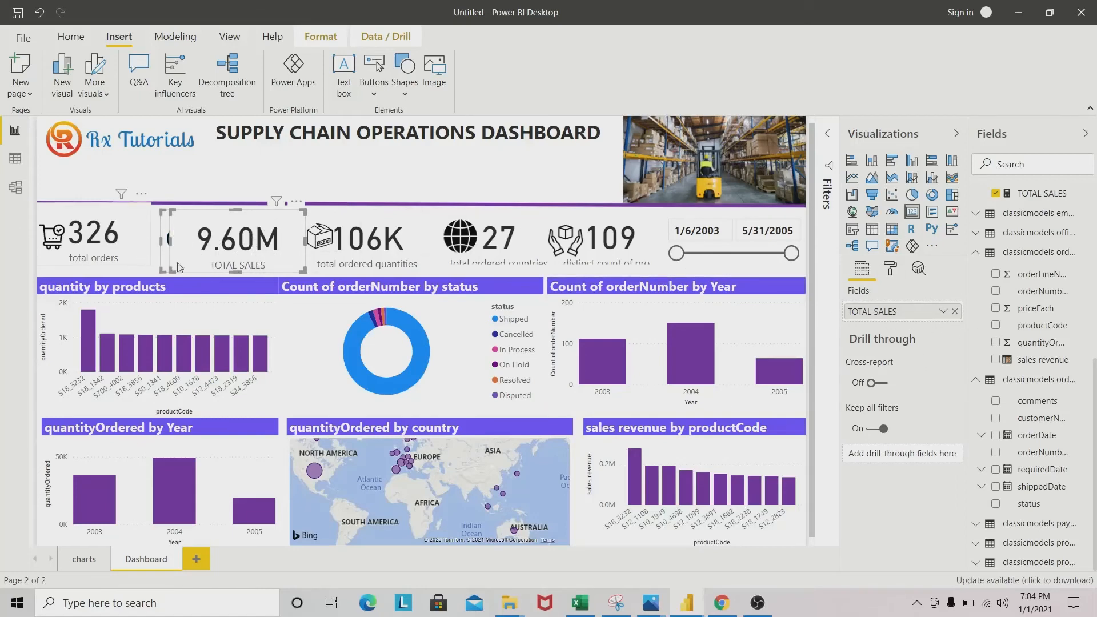
click(385, 225)
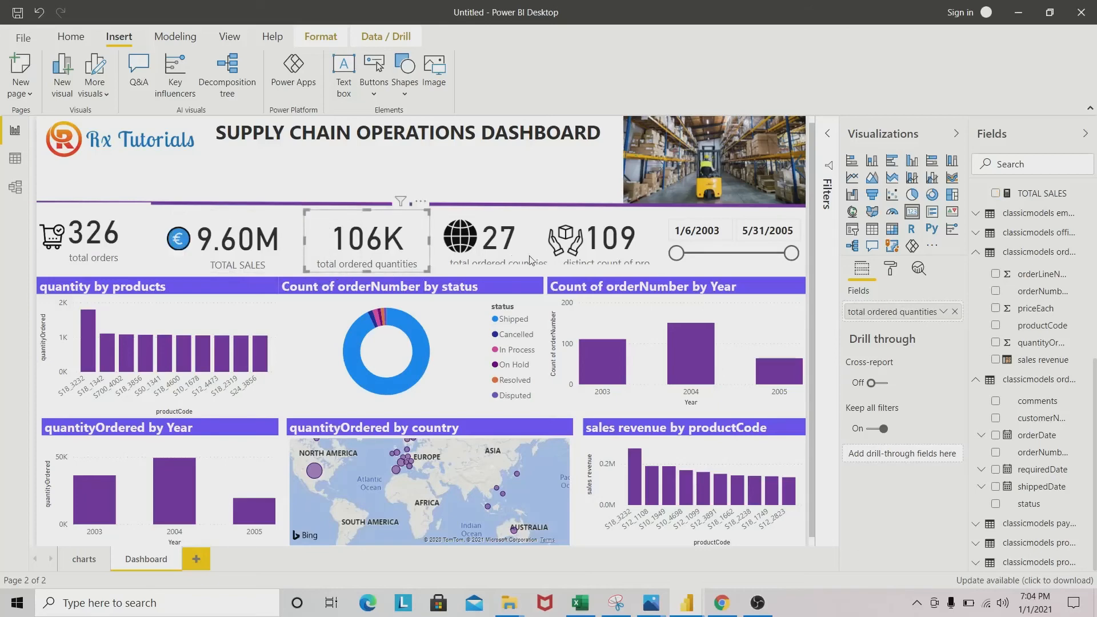
Step: Rename the field of the "total ordered countries" card as "ordered countries"
click(502, 242)
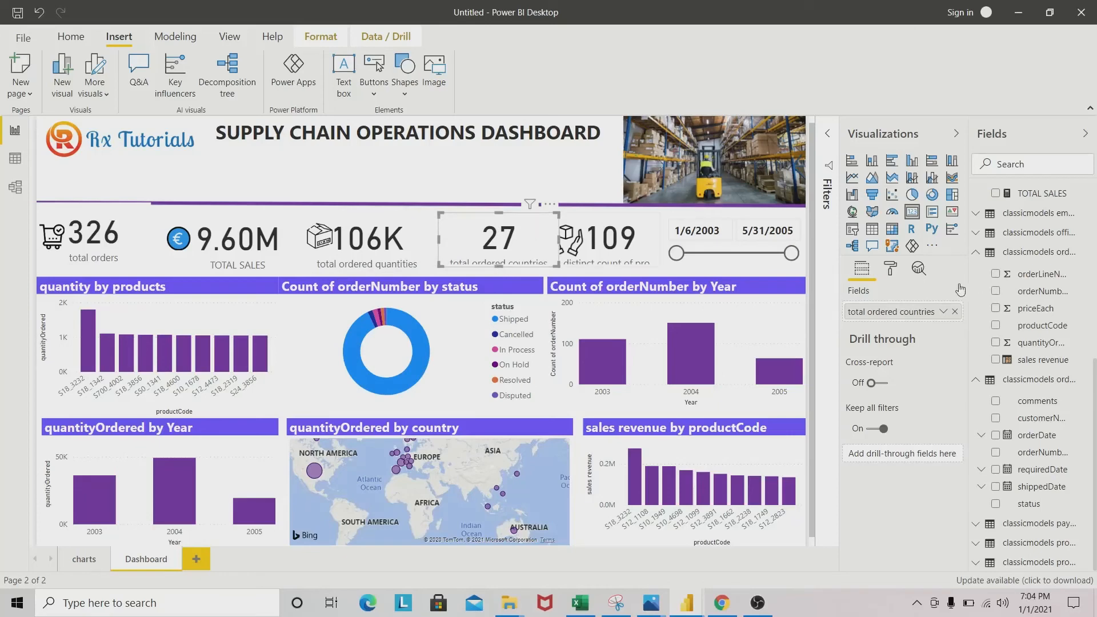
click(942, 311)
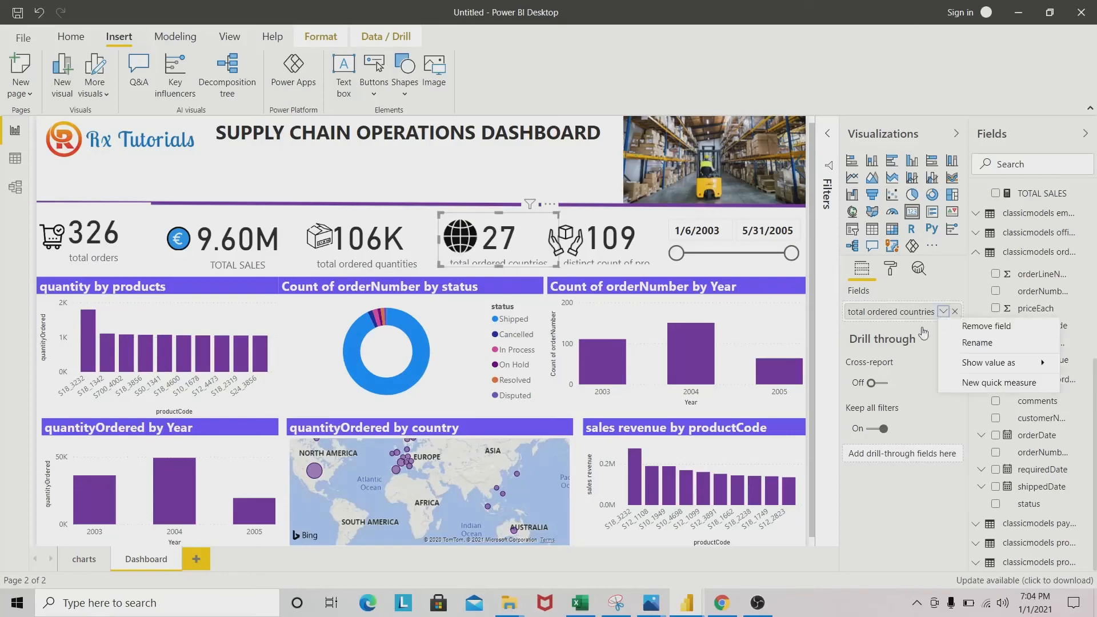
click(977, 344)
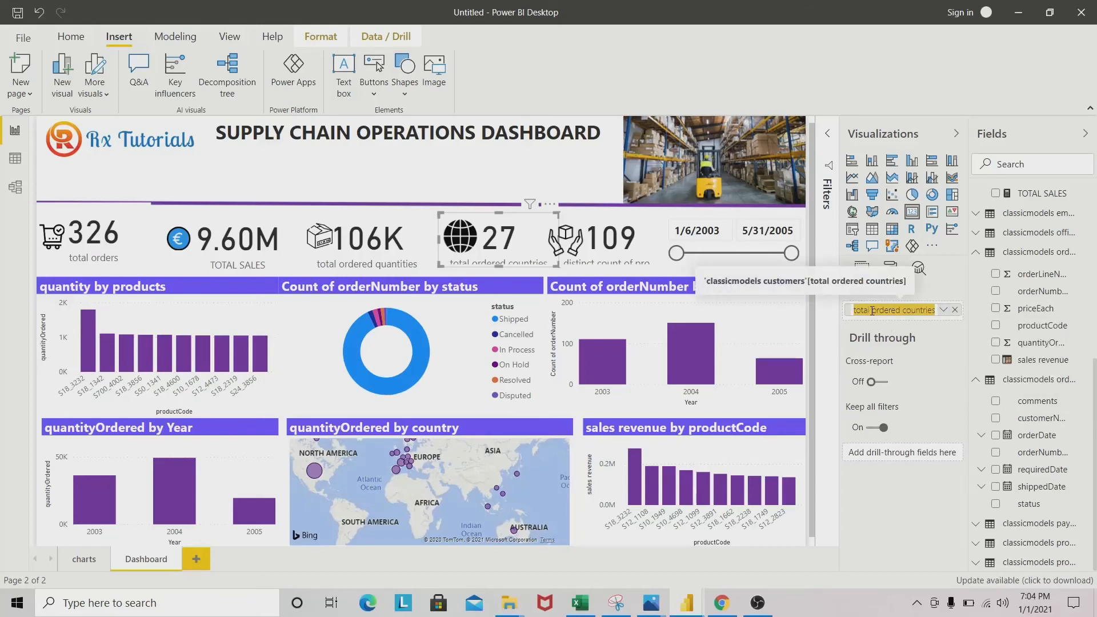
click(872, 310)
key(BackSpace)
key(BackSpace)
key(BackSpace)
key(BackSpace)
key(BackSpace)
key(BackSpace)
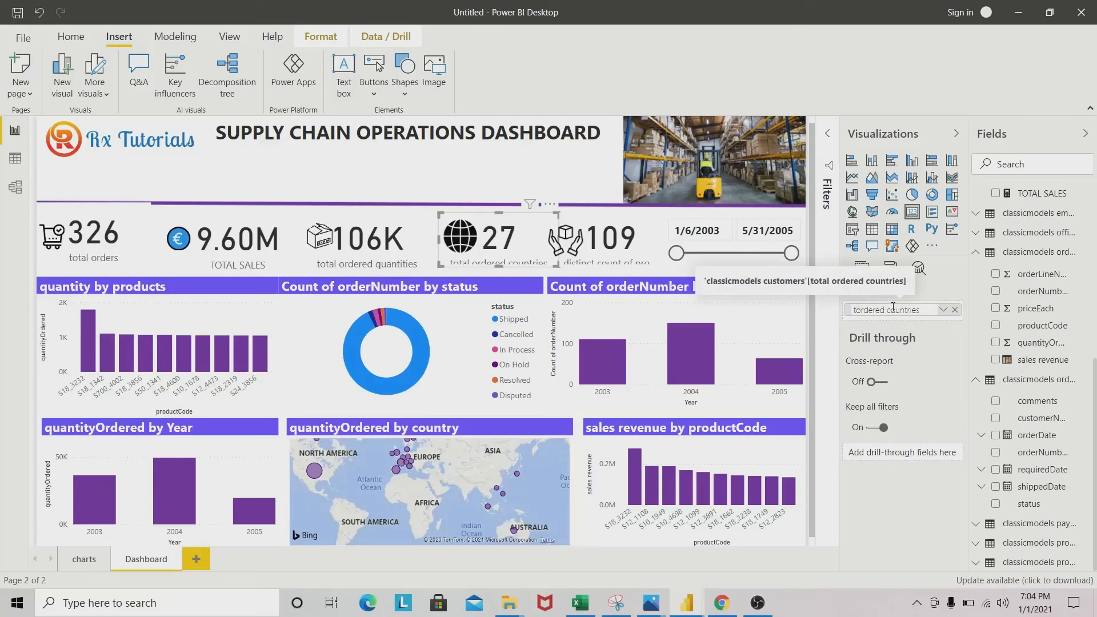
key(Return)
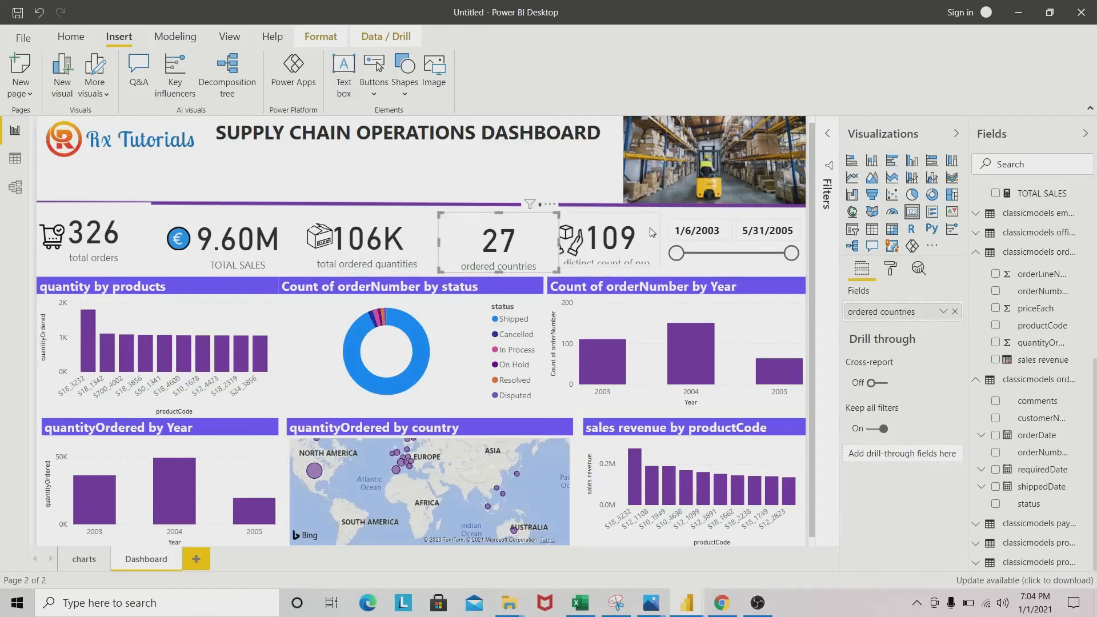
Step: Widen the distinct product count card slightly toward the date slicer and lower the "total orders" card's top edge below the header line
click(603, 258)
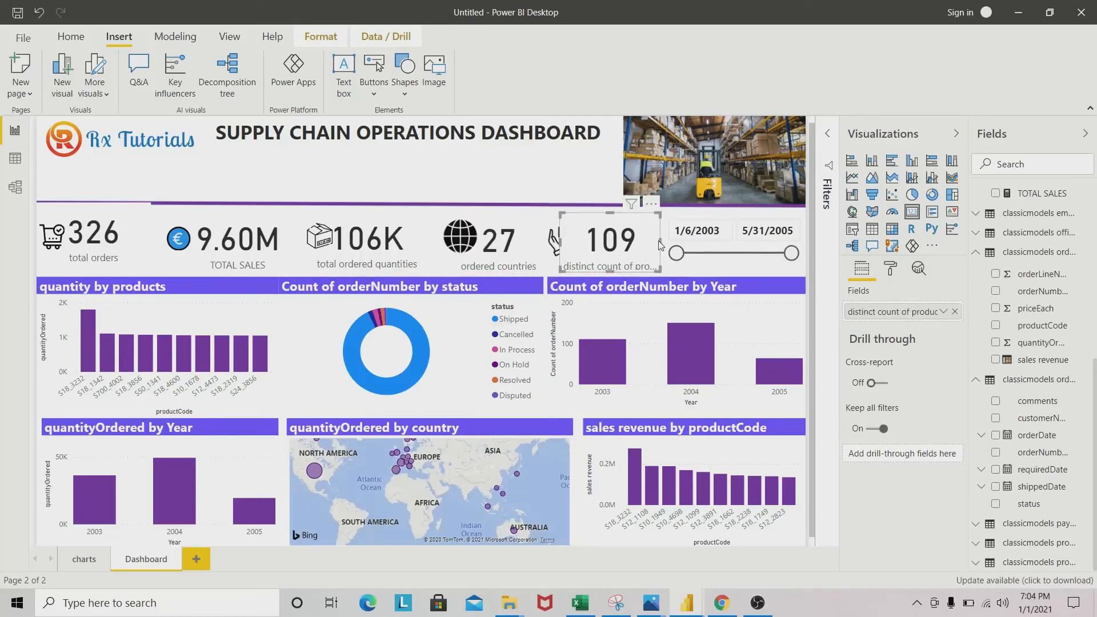
drag(660, 240, 669, 241)
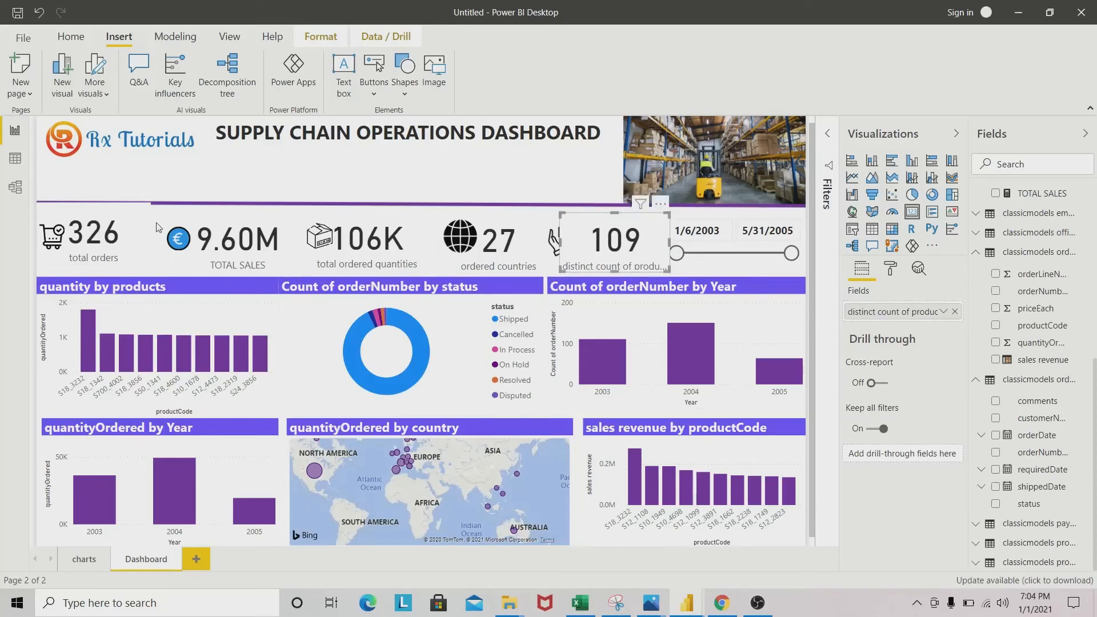
click(104, 212)
drag(92, 203, 100, 211)
click(243, 223)
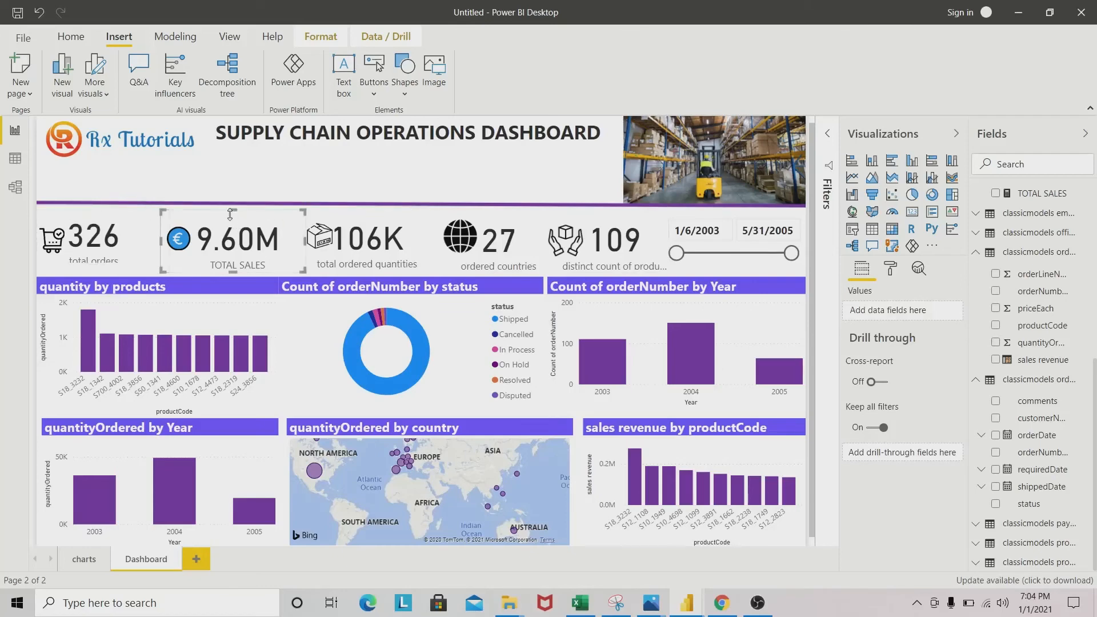
click(365, 212)
click(521, 216)
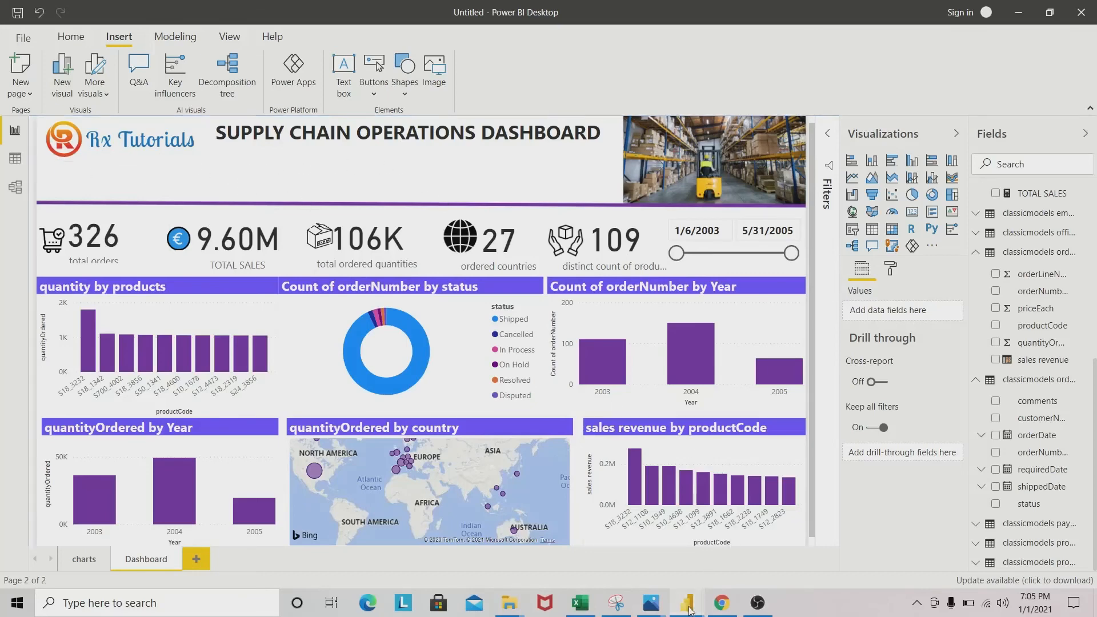
Step: Check the navigation buttons in the reference Supply chain operations Dashboard report and insert a blank button in the untitled report
click(621, 557)
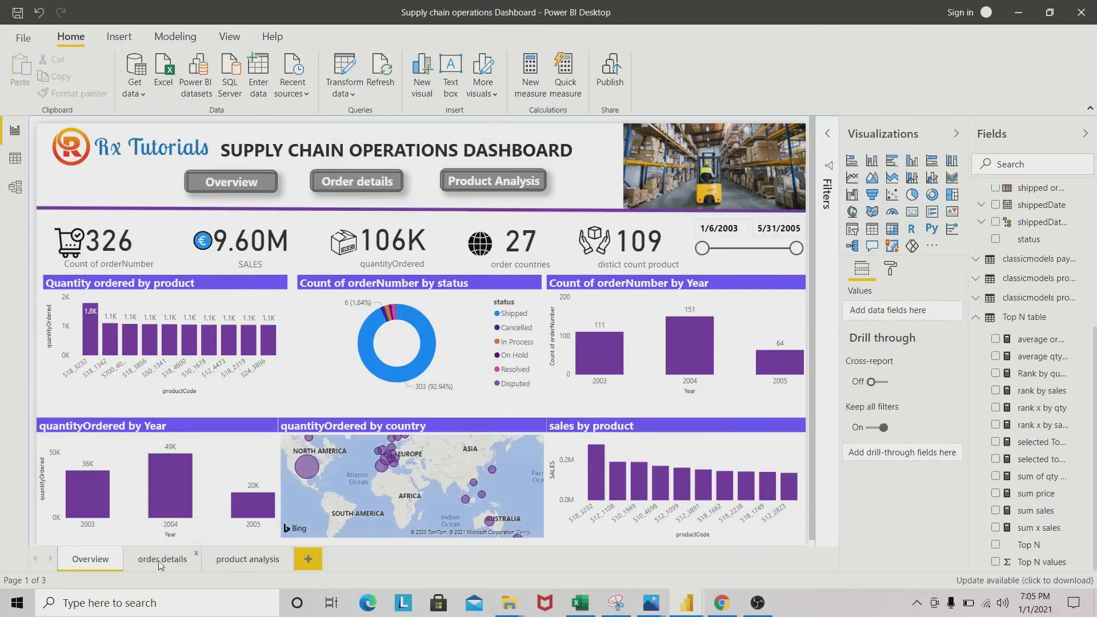
mouse_move(685, 612)
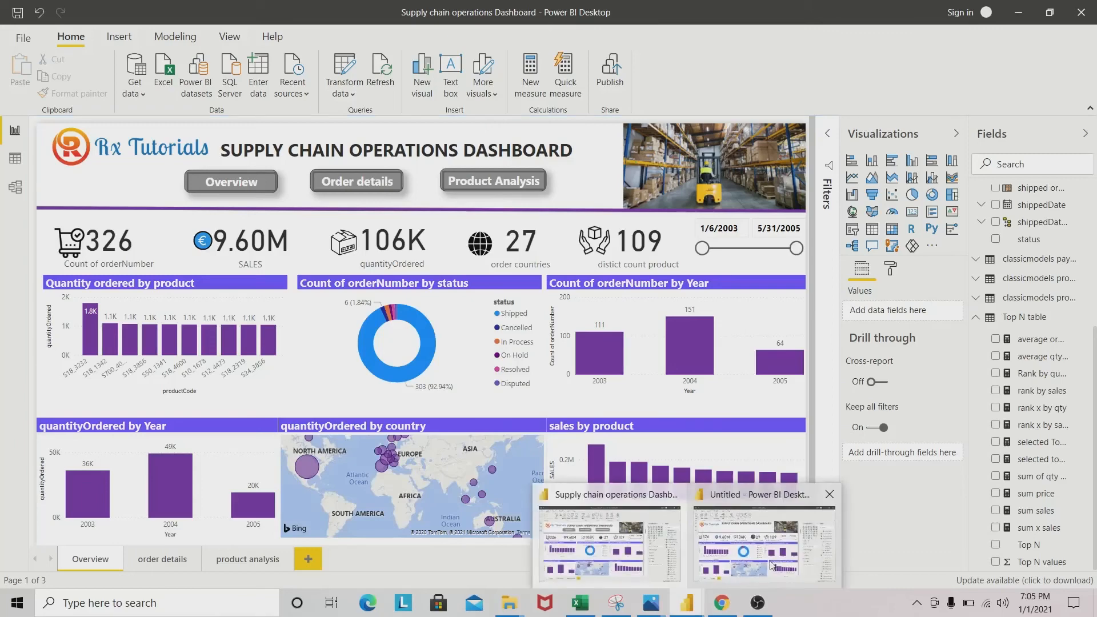
click(746, 551)
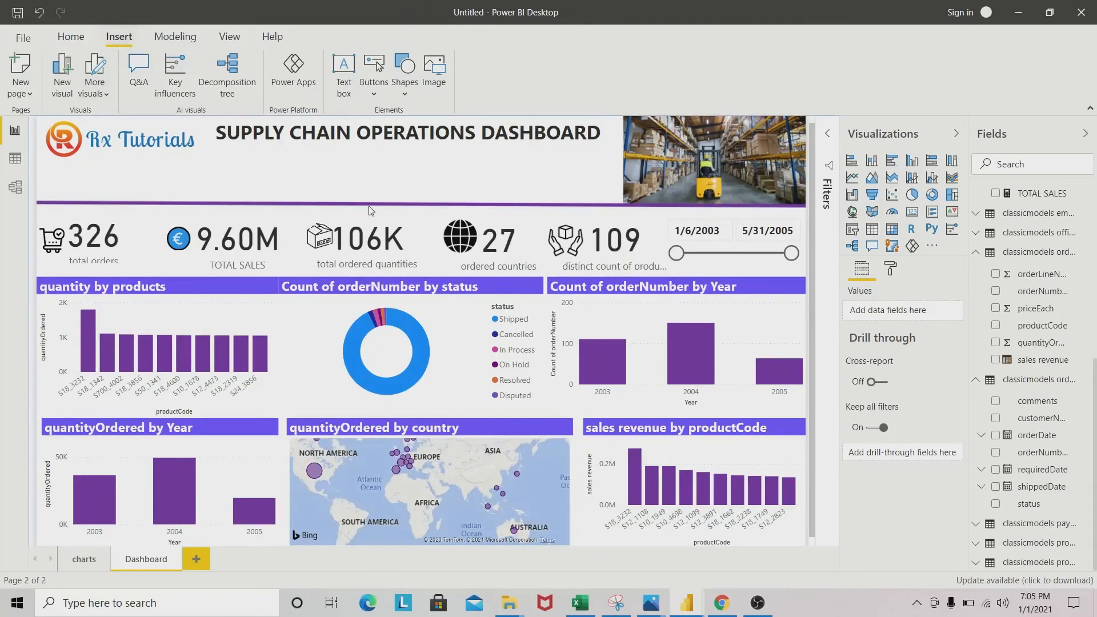
click(374, 91)
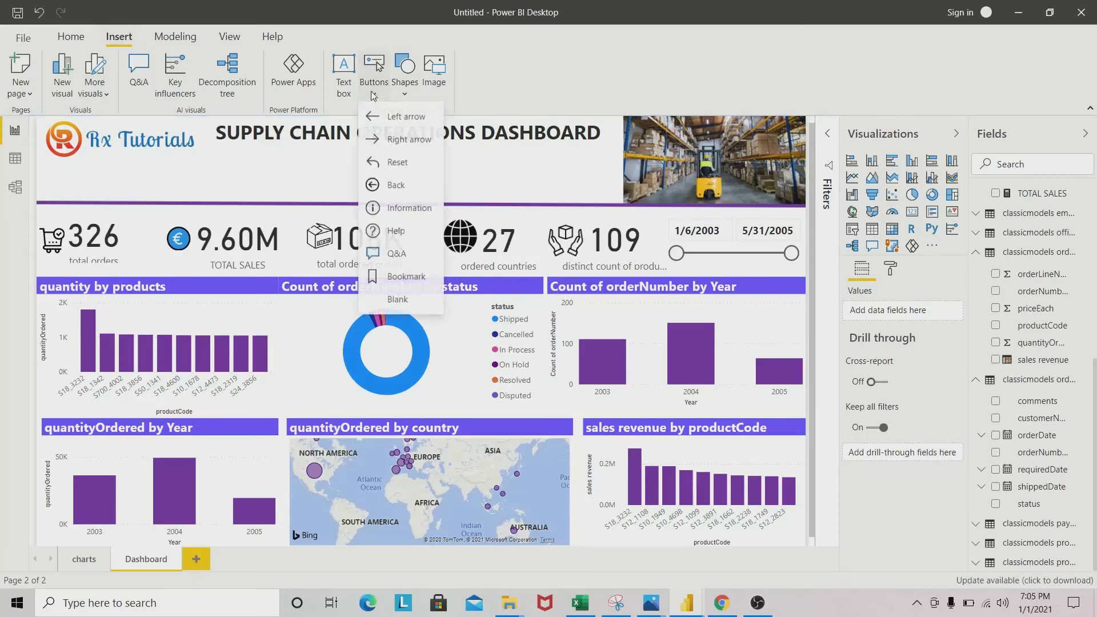
click(406, 301)
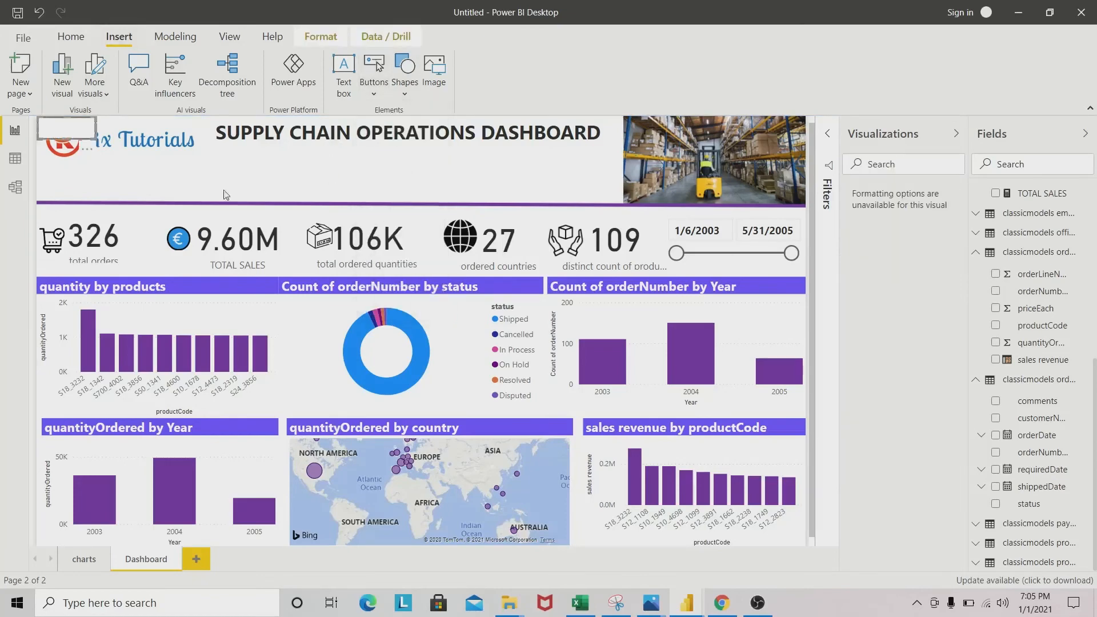
Step: Move the blank button below the dashboard title and turn on its button text, reading "Overview"
drag(57, 127, 307, 187)
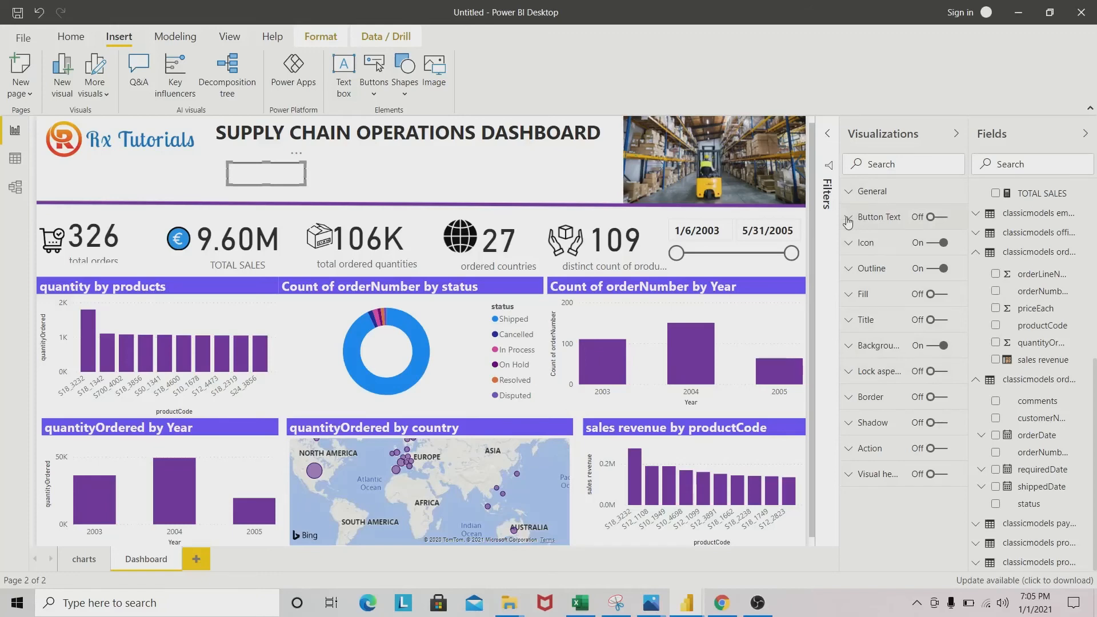
click(945, 220)
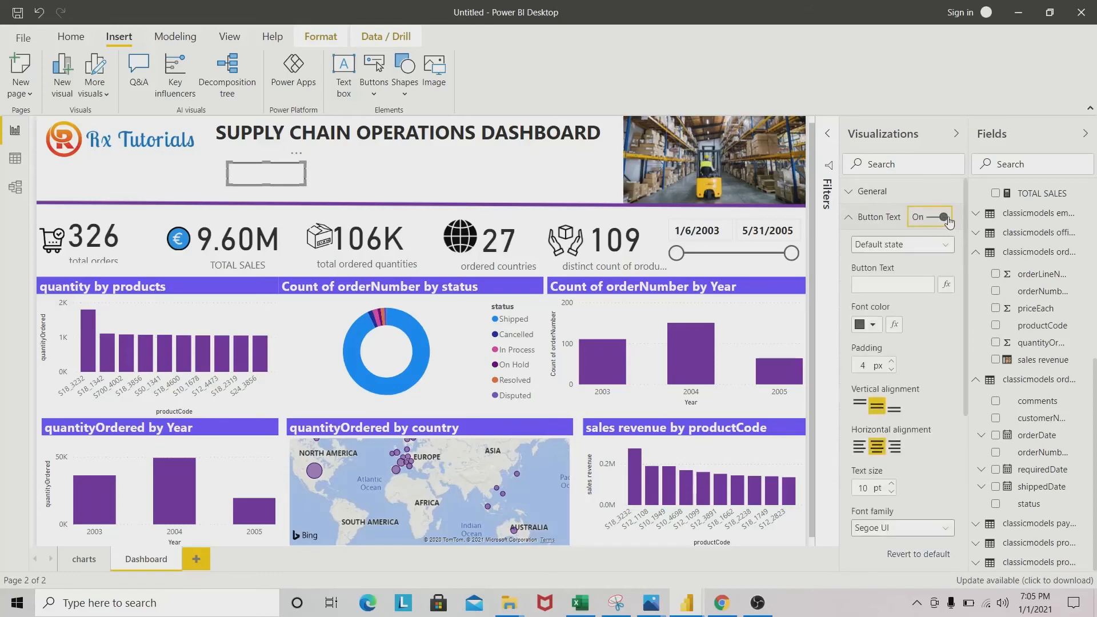
click(868, 282)
key(Caps_Lock)
text(Overv)
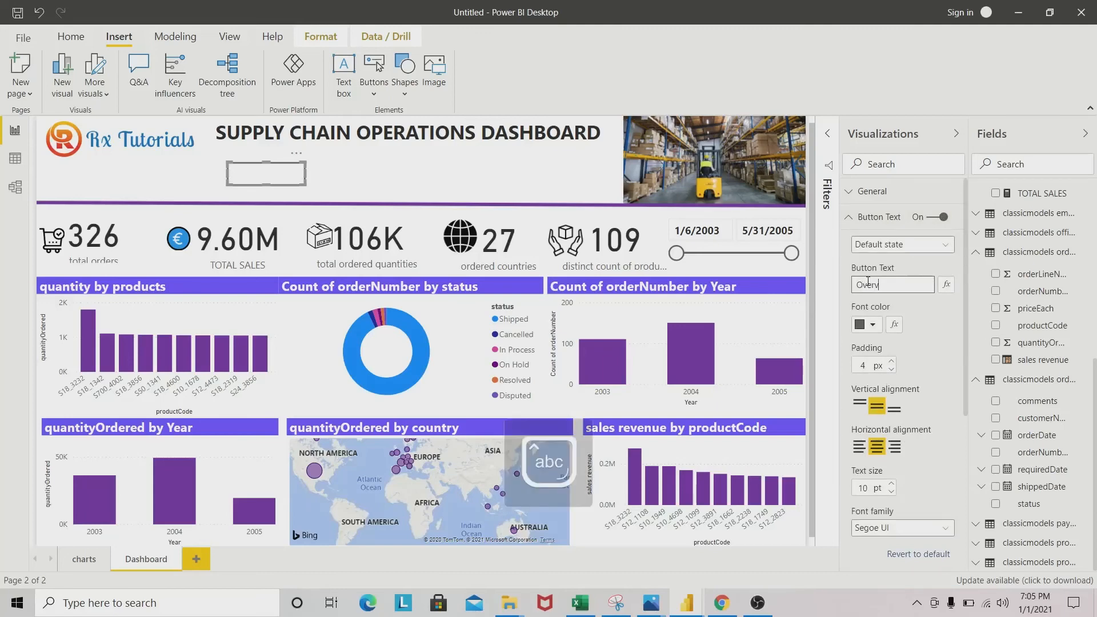
text(iew)
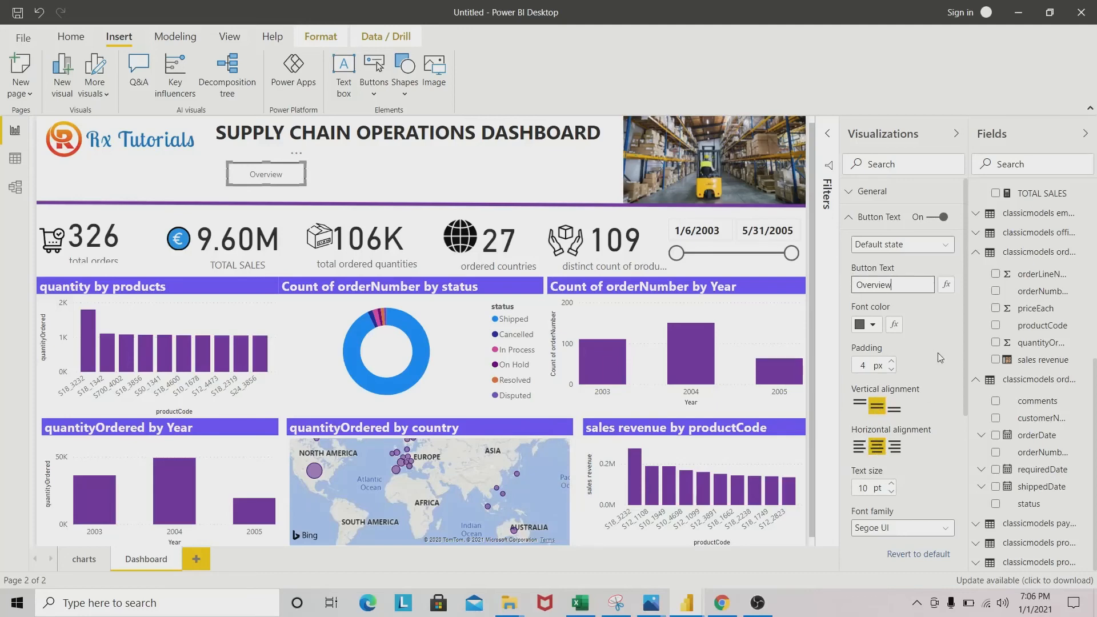
Step: Set the Overview button's text size to 16 pt and its font family to Segoe (Bold)
click(891, 484)
click(890, 484)
click(890, 484)
click(891, 484)
click(891, 484)
click(942, 528)
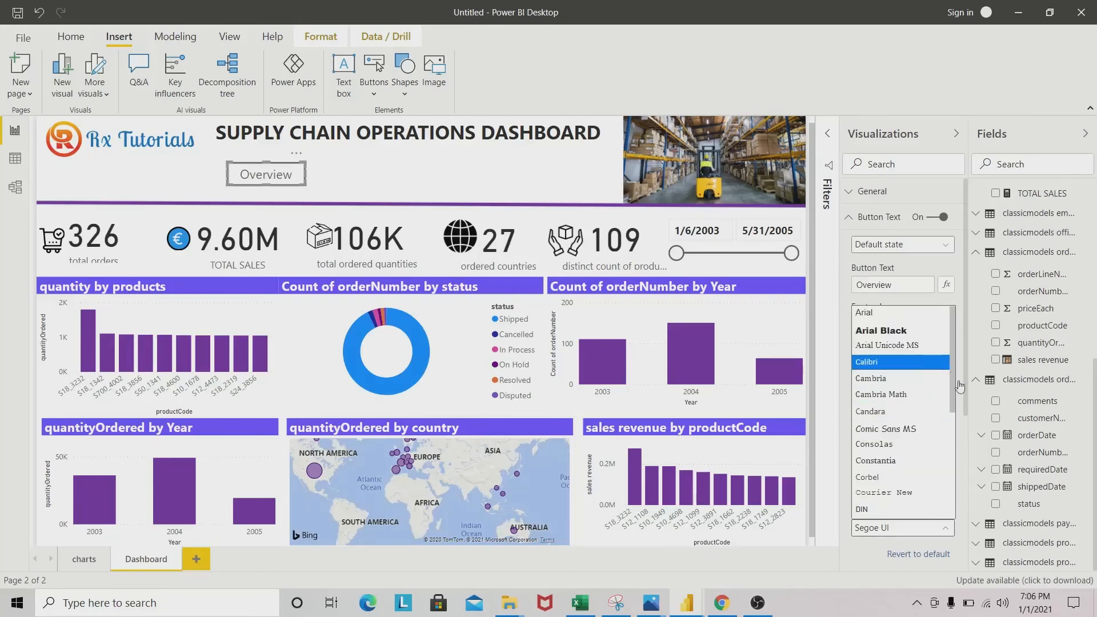
drag(952, 372, 975, 401)
click(880, 440)
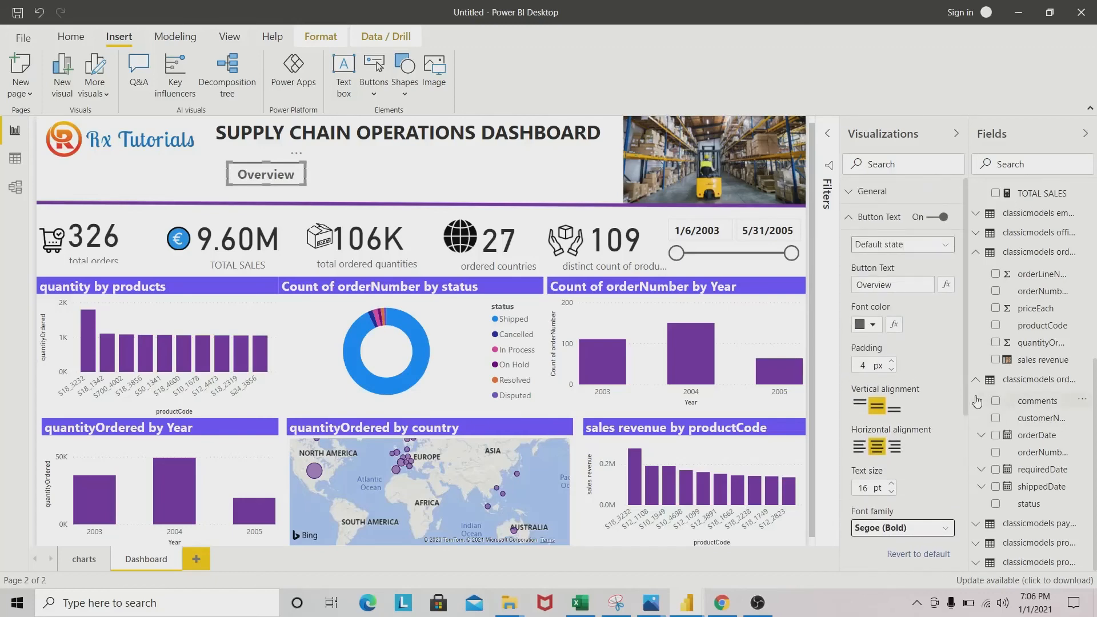
Step: Colour the Overview button's text white and its background grey
click(872, 324)
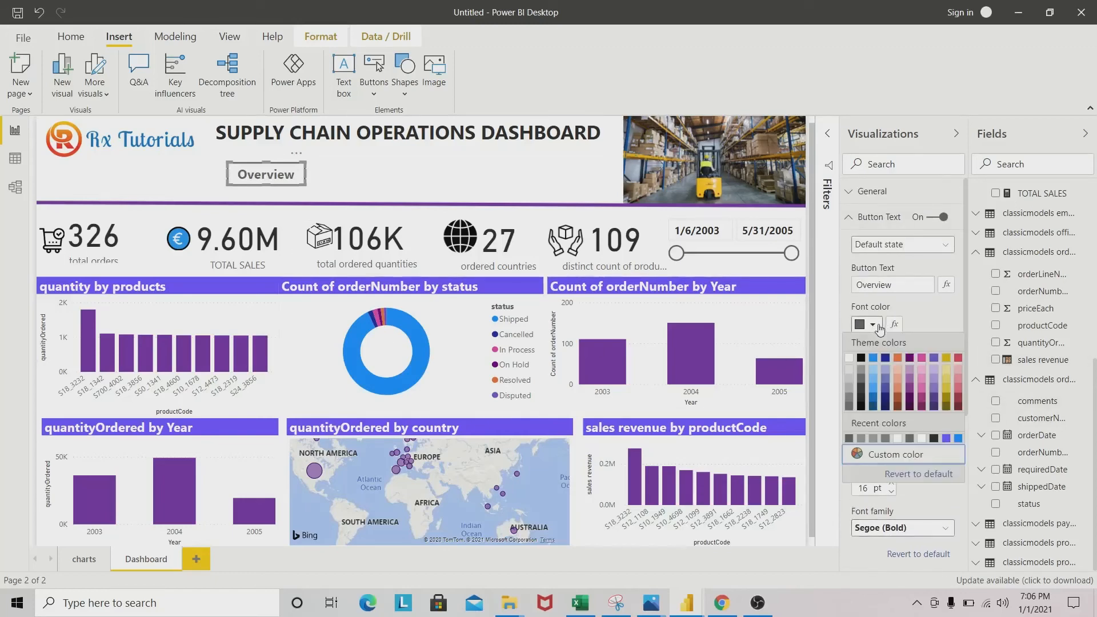
click(850, 358)
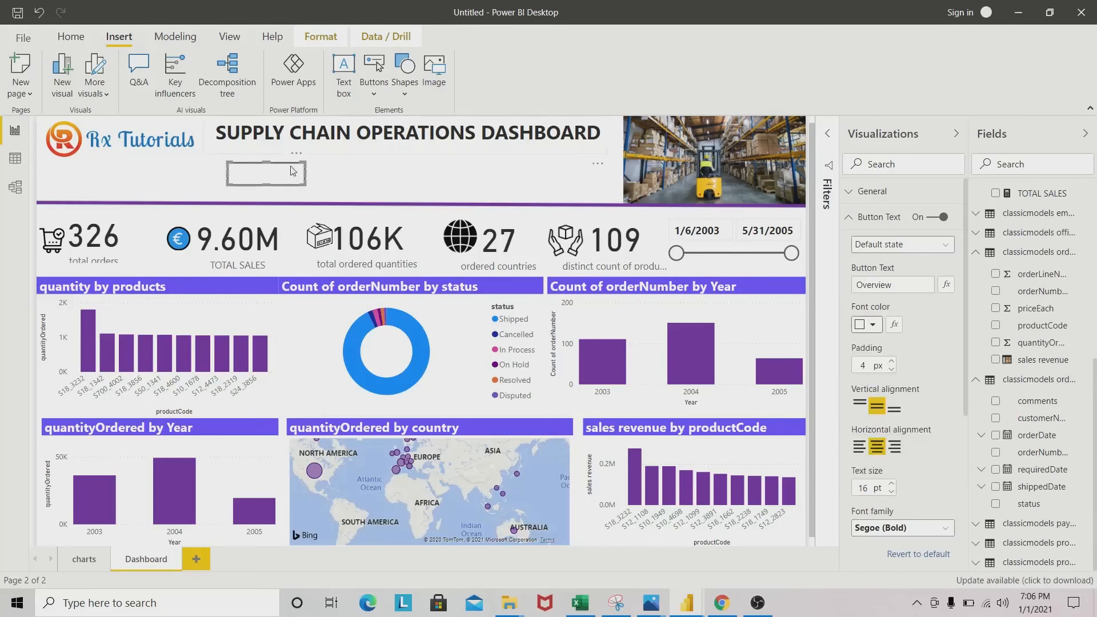
scroll(913, 358, down, 5)
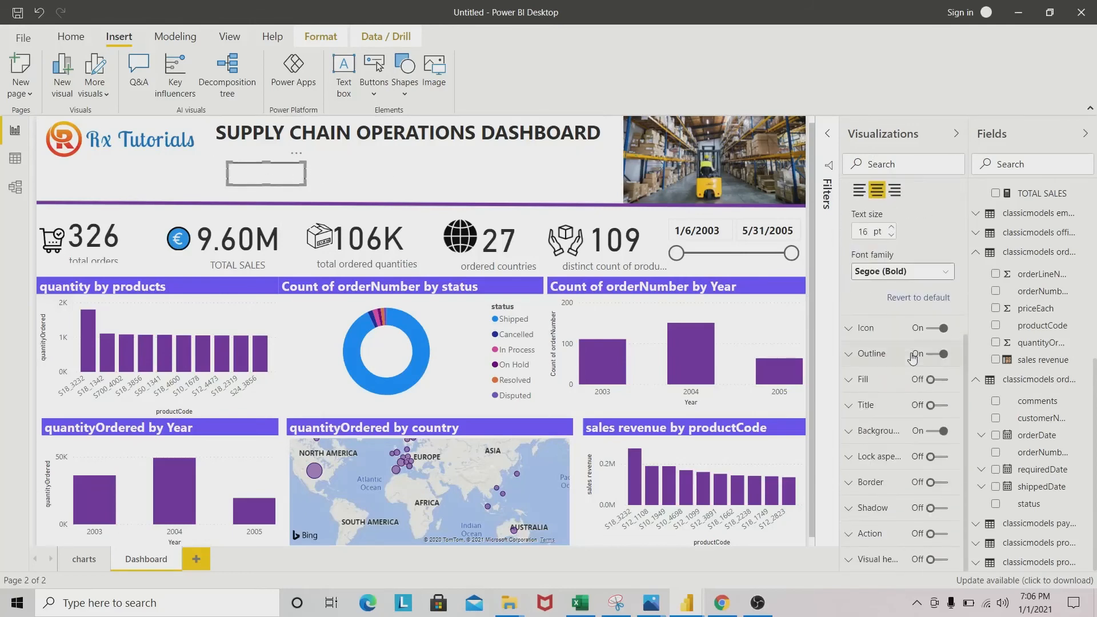
click(847, 432)
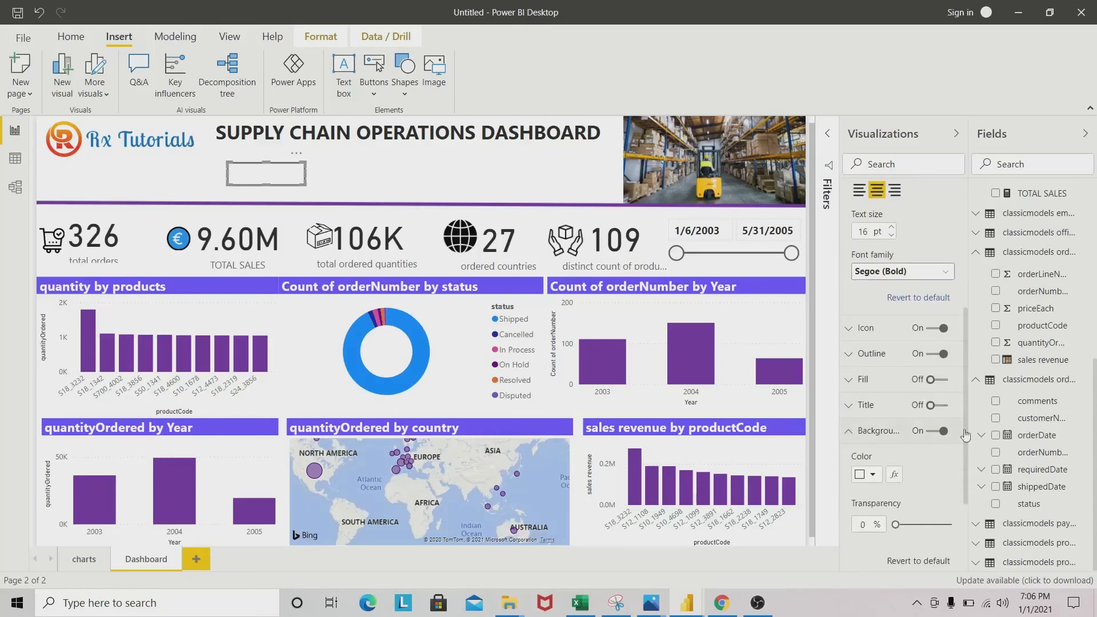
click(873, 474)
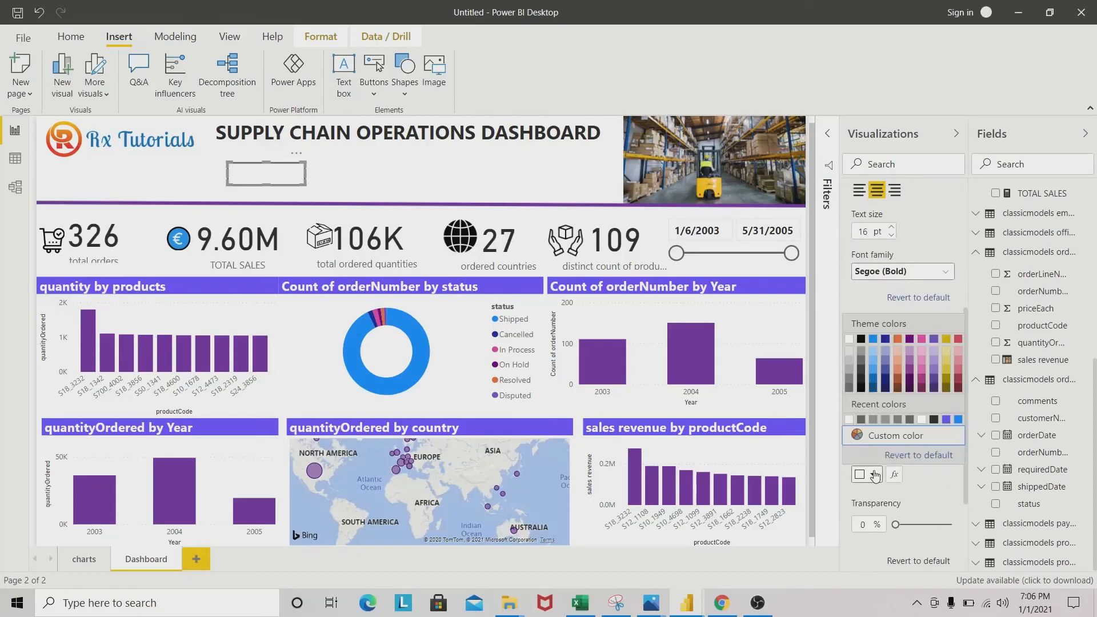
click(872, 421)
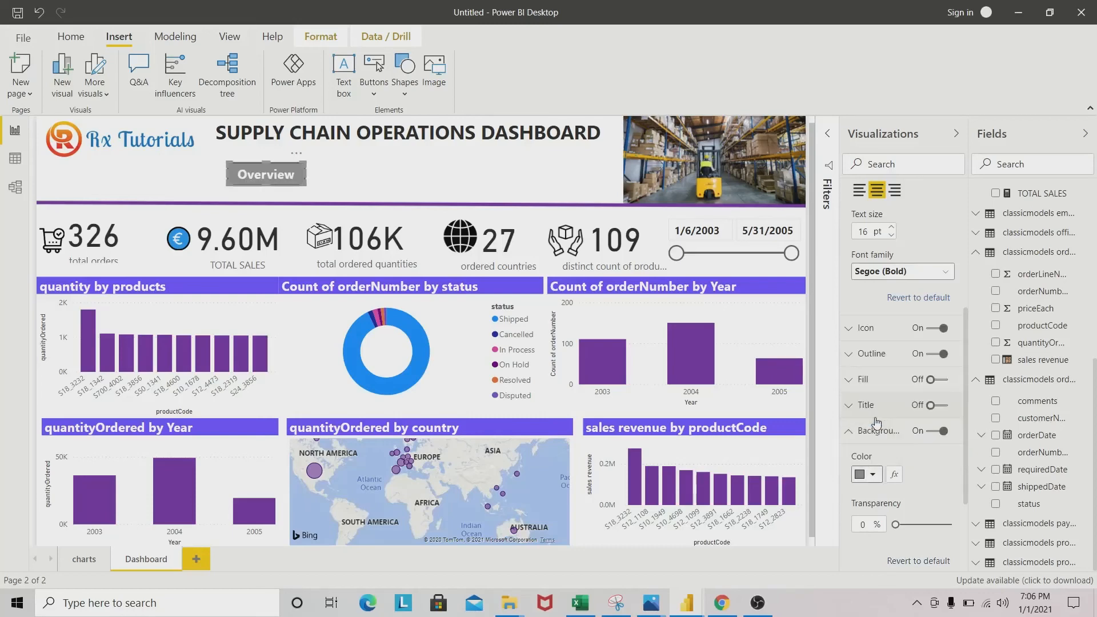
Step: Set the Overview button's text padding to 5 px and check the button styling in the reference Supply chain operations Dashboard report
click(303, 193)
click(291, 167)
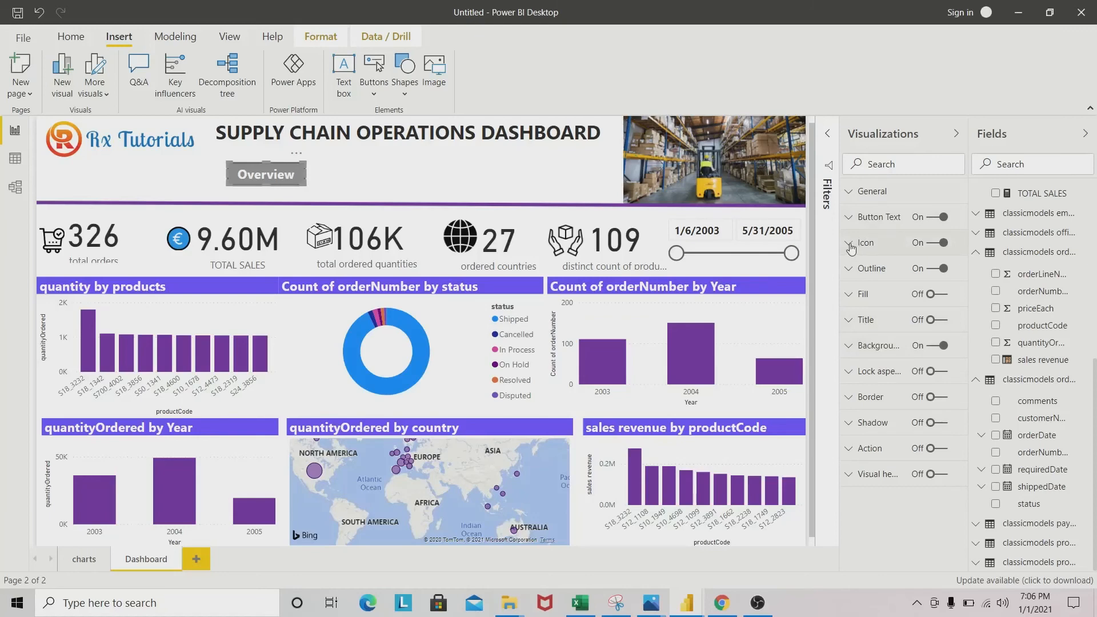
click(855, 220)
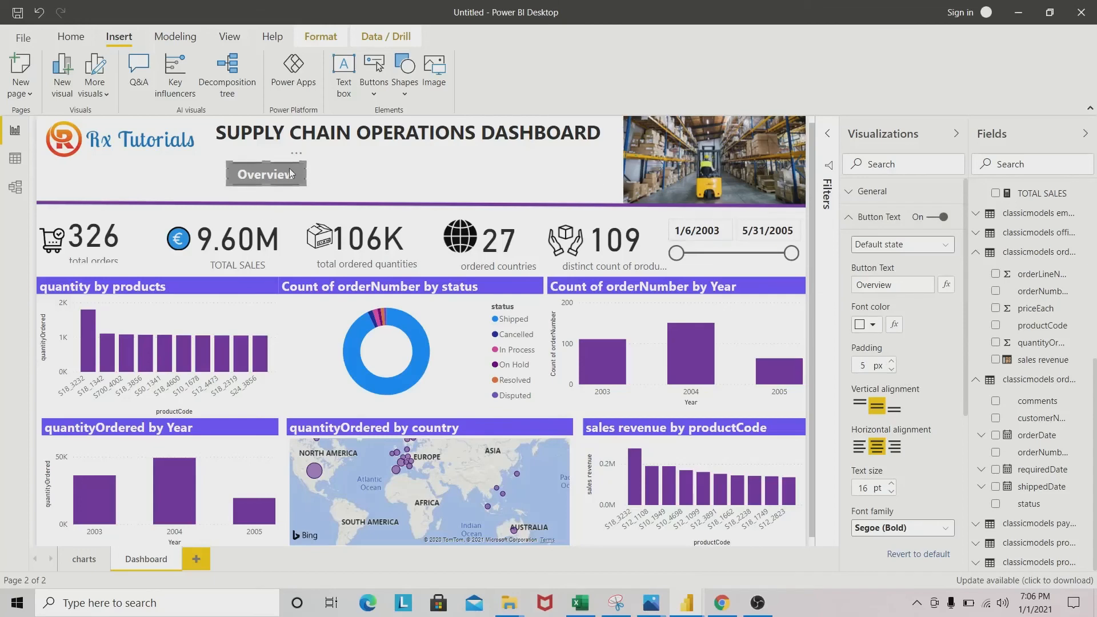
mouse_move(690, 600)
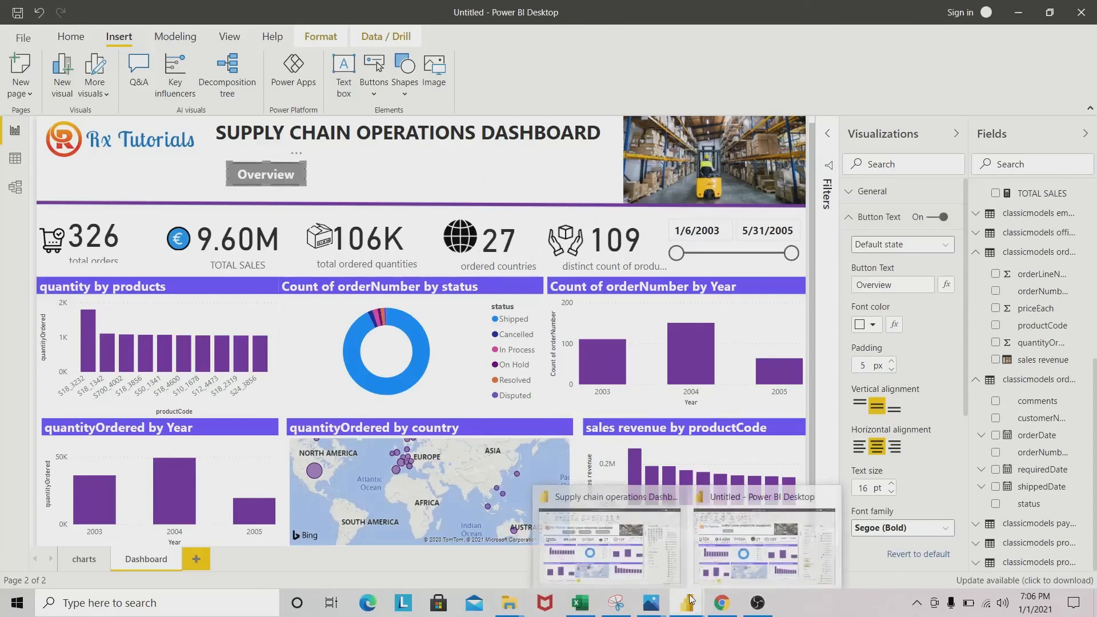
click(608, 540)
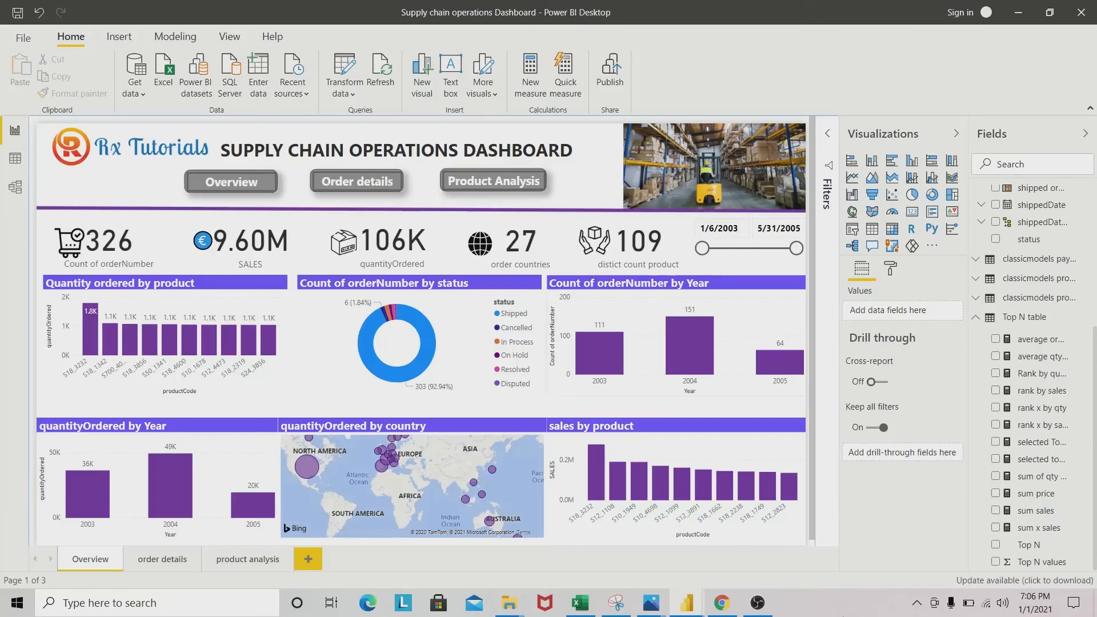
mouse_move(686, 602)
click(759, 571)
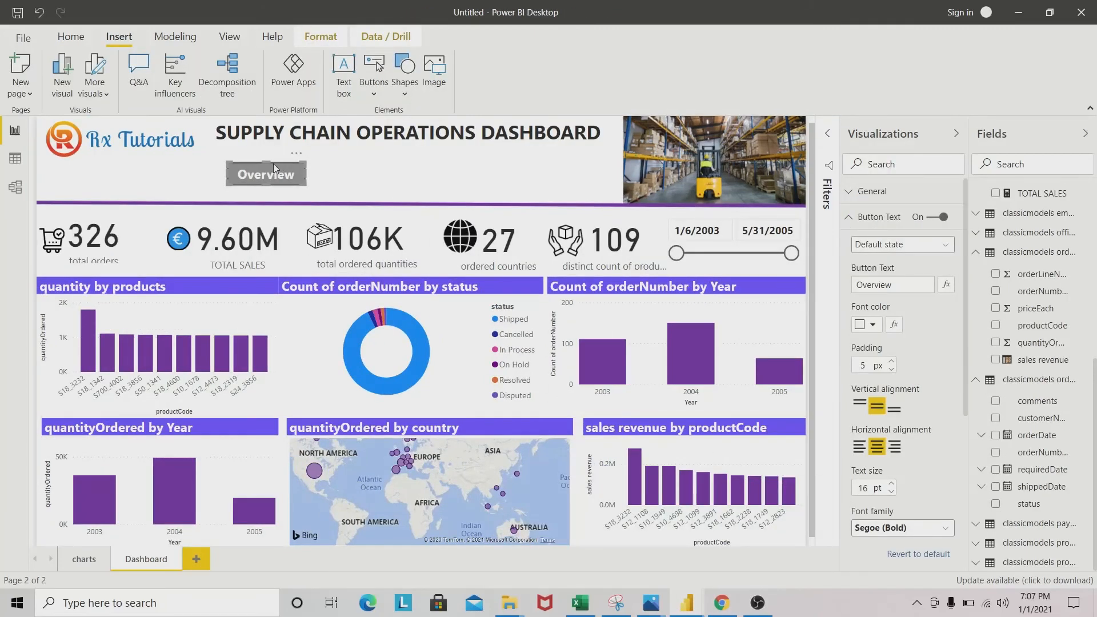
Step: Turn on a border for the Overview button in the untitled report and round its corners with a 10 px radius
scroll(948, 337, down, 5)
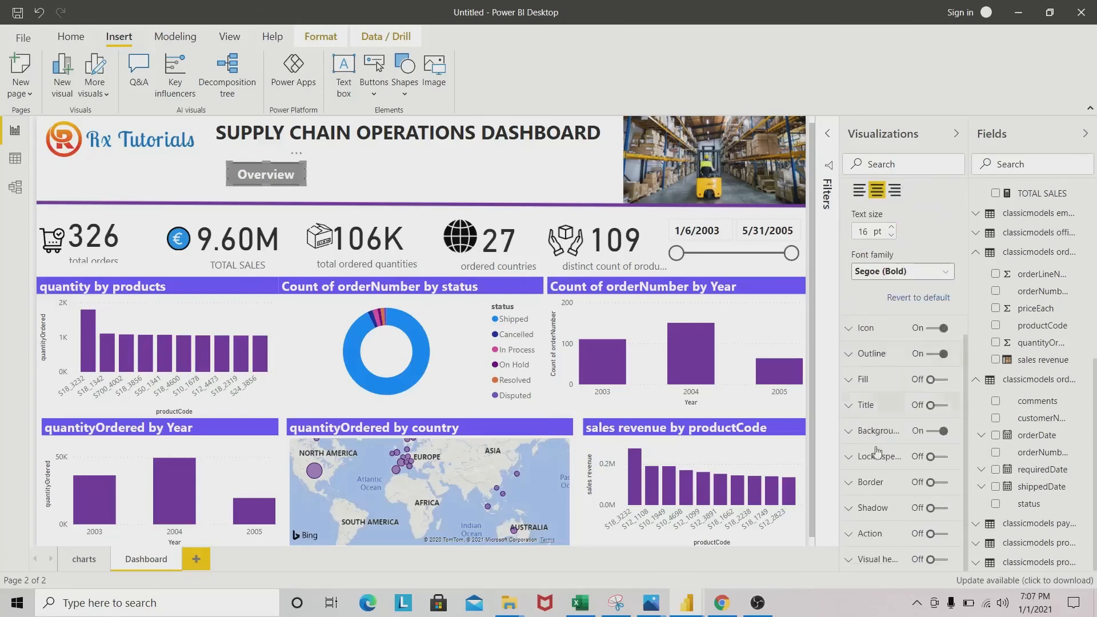
click(929, 482)
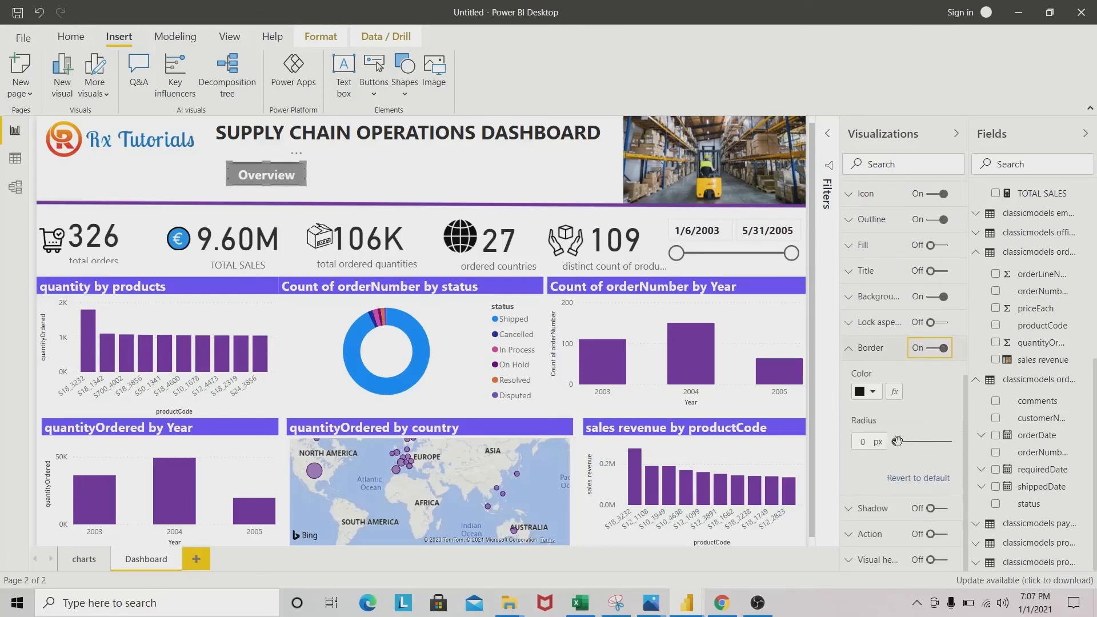
drag(895, 442, 904, 442)
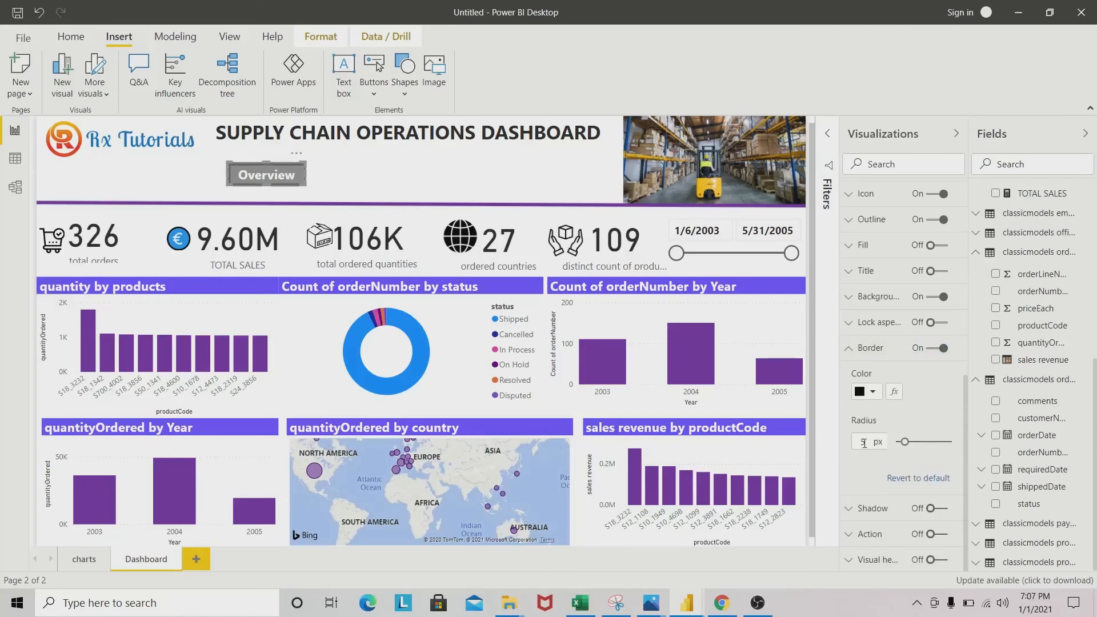
click(868, 442)
key(BackSpace)
text(10)
click(344, 188)
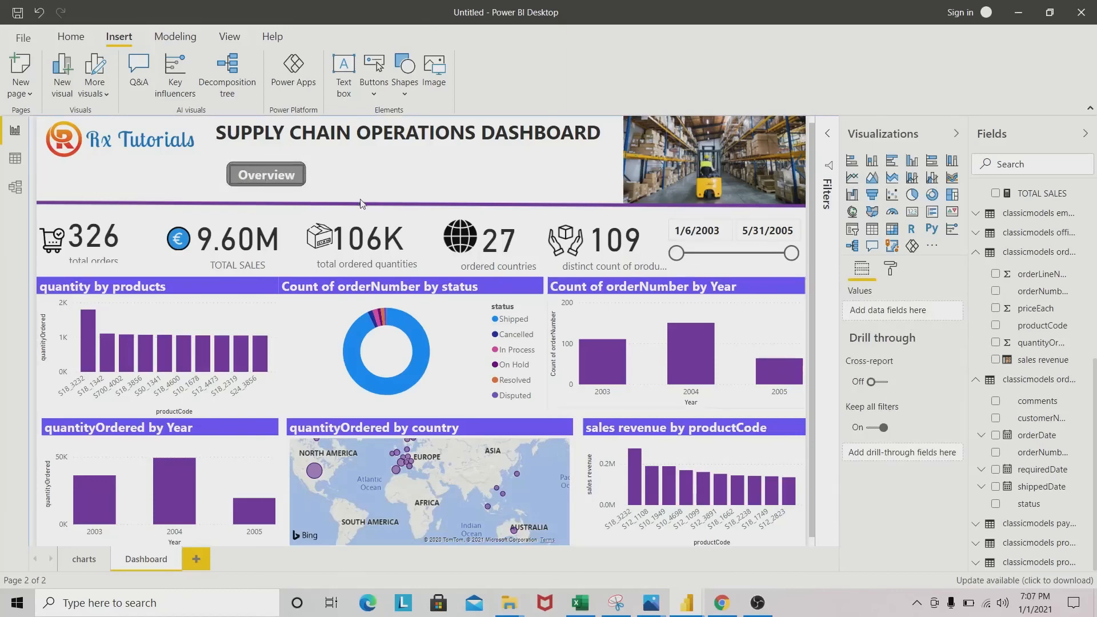
Step: Turn on the shadow for the Overview button
click(268, 166)
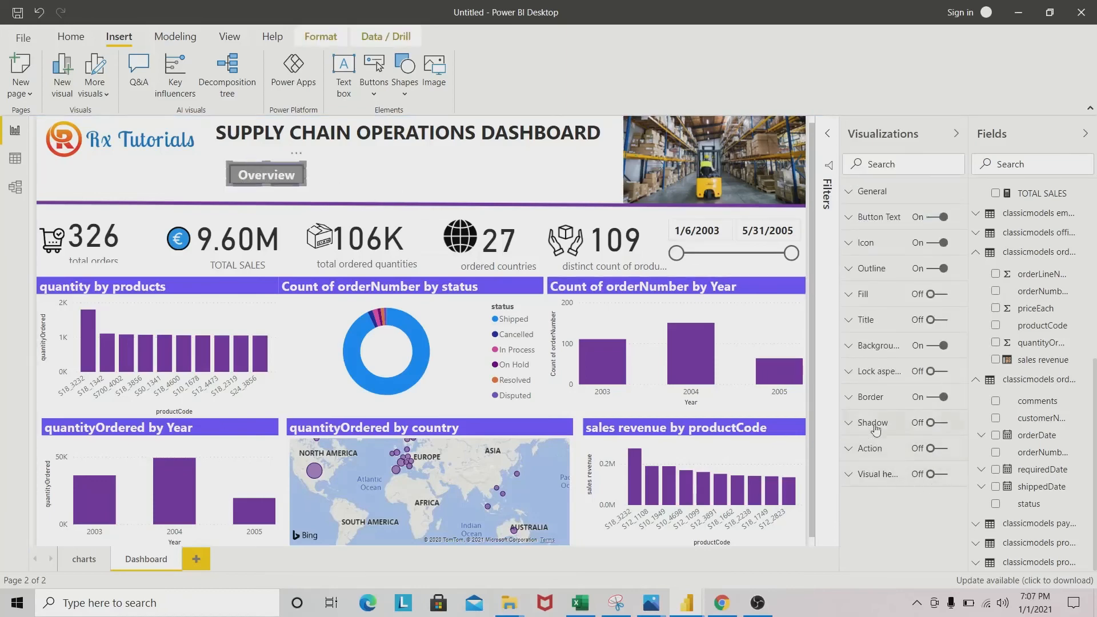
click(856, 423)
click(943, 425)
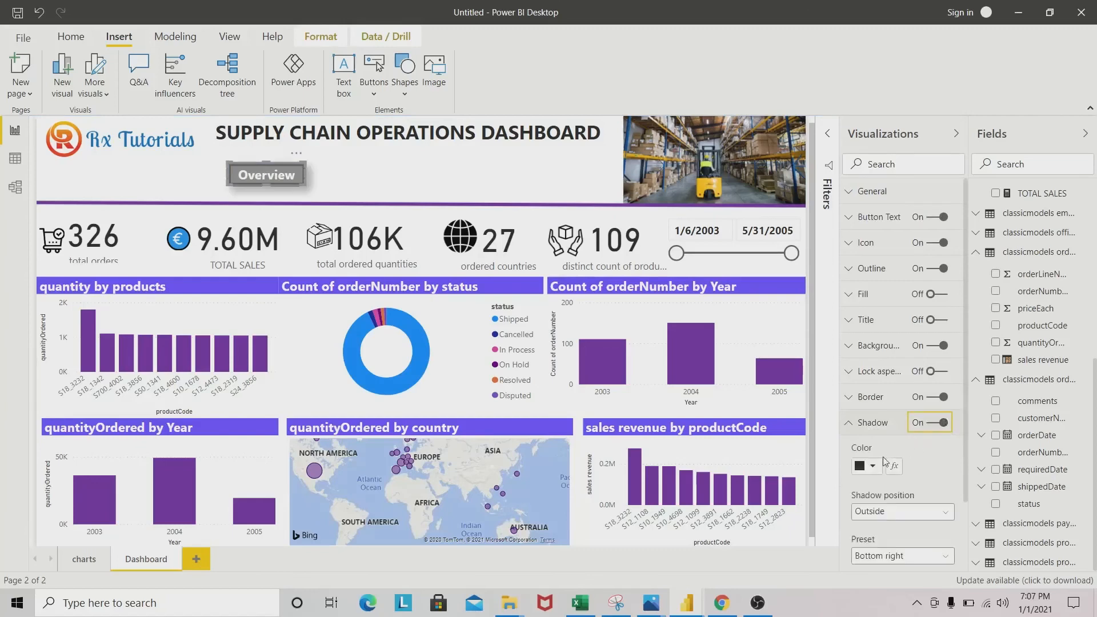
scroll(936, 457, down, 3)
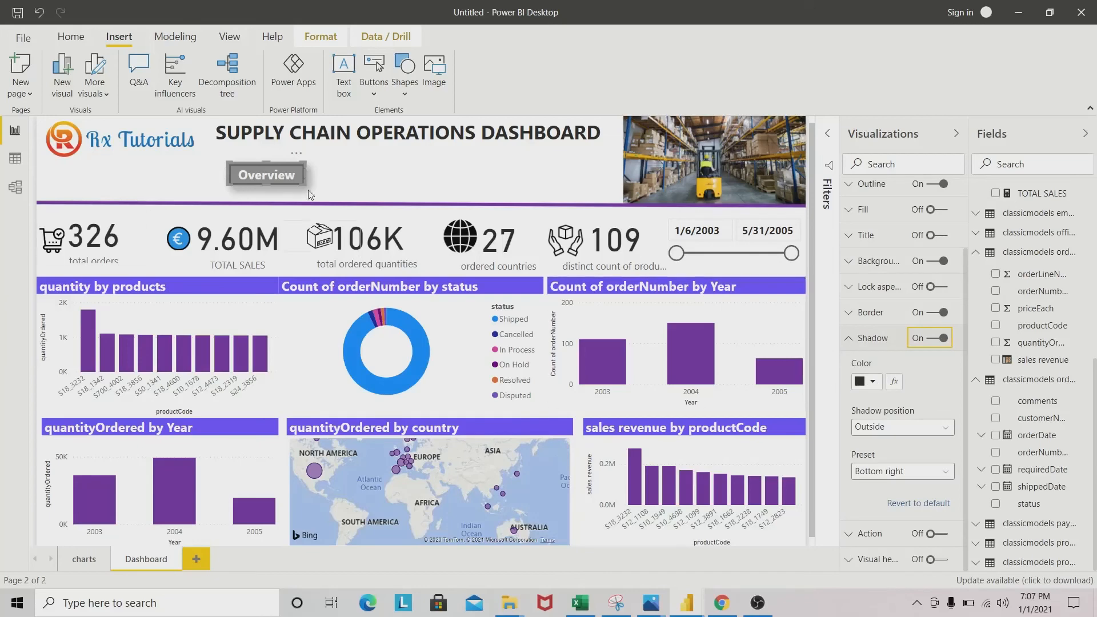
click(290, 199)
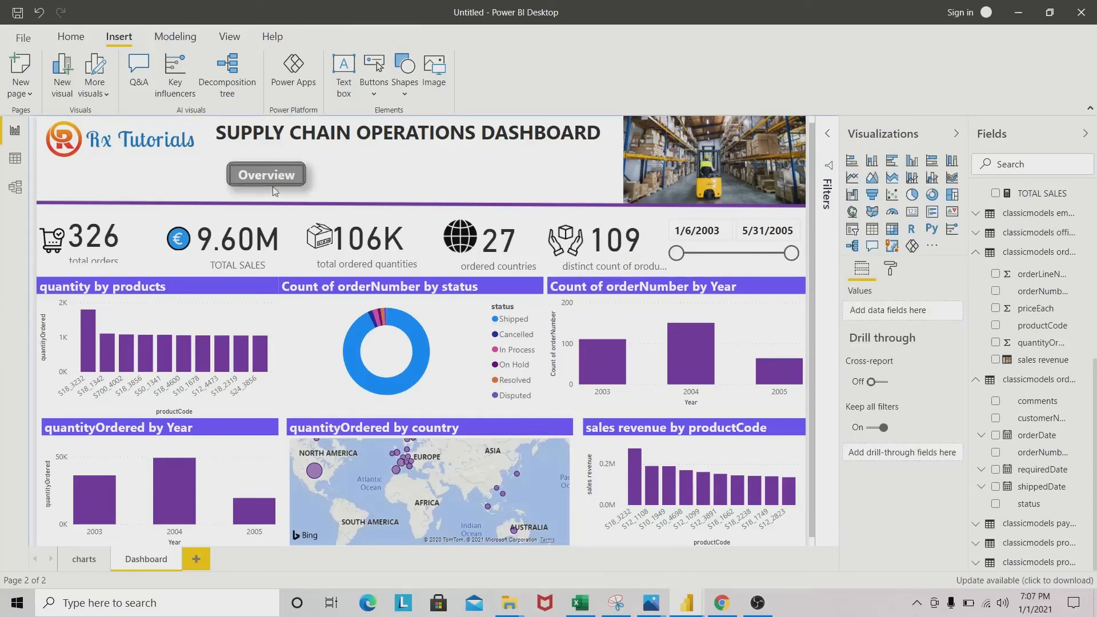
Step: Try the Inside shadow position on the Overview button, return it to Outside and look through the shadow presets
click(288, 175)
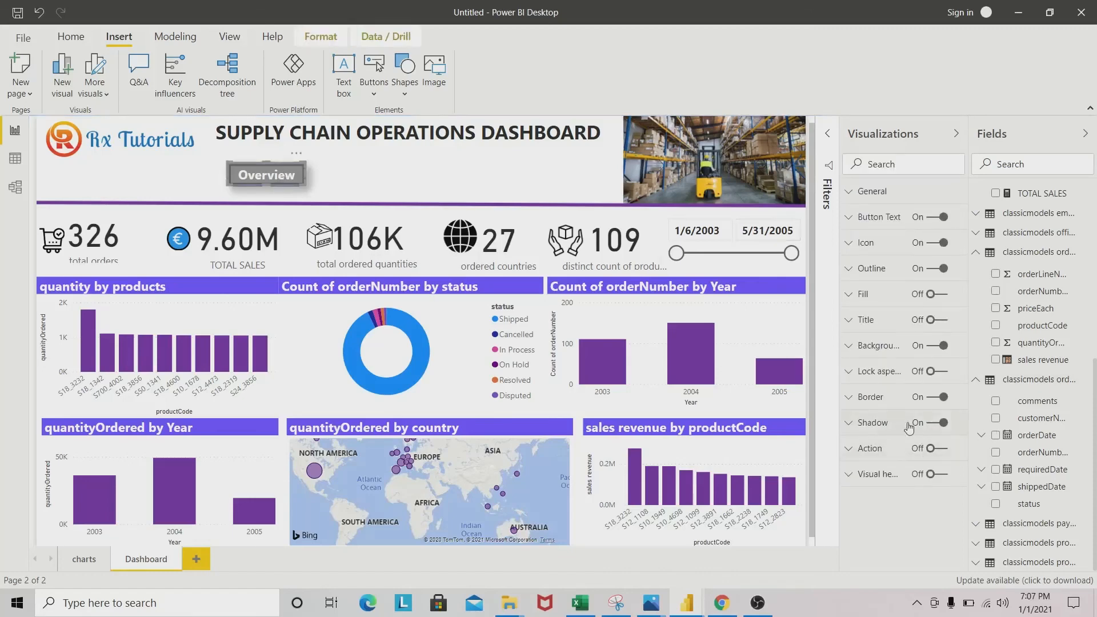
click(849, 423)
scroll(928, 482, down, 3)
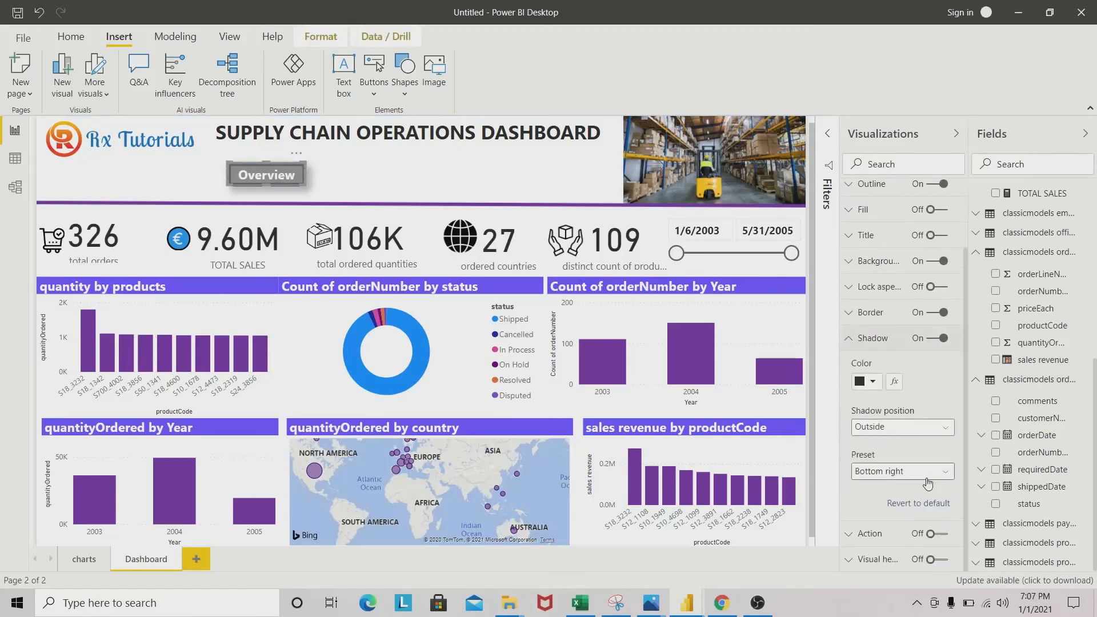
click(948, 436)
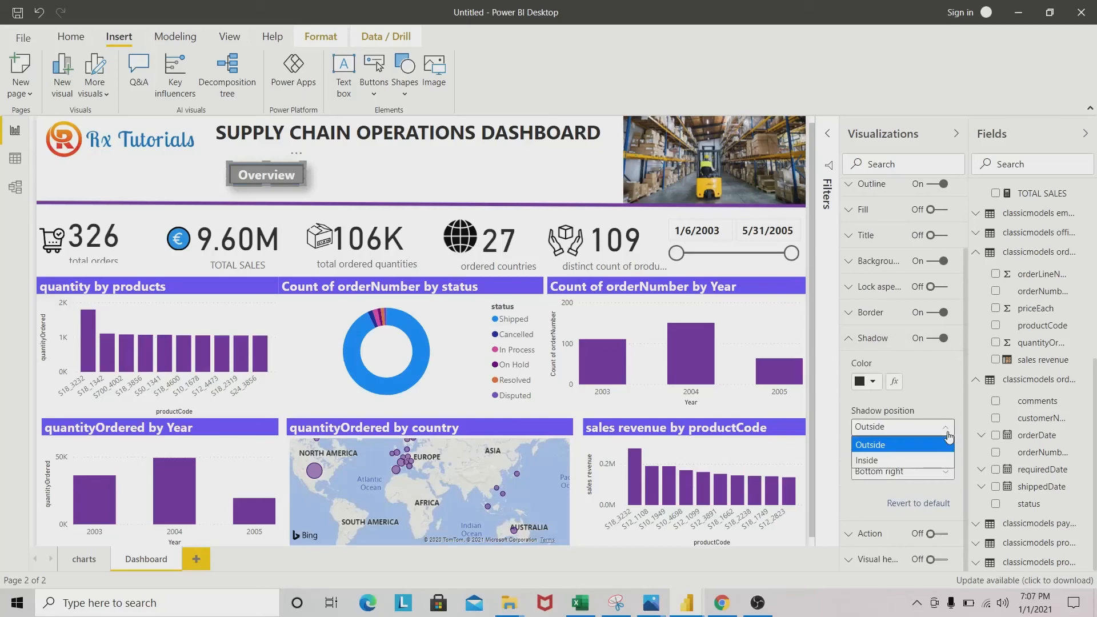
click(891, 460)
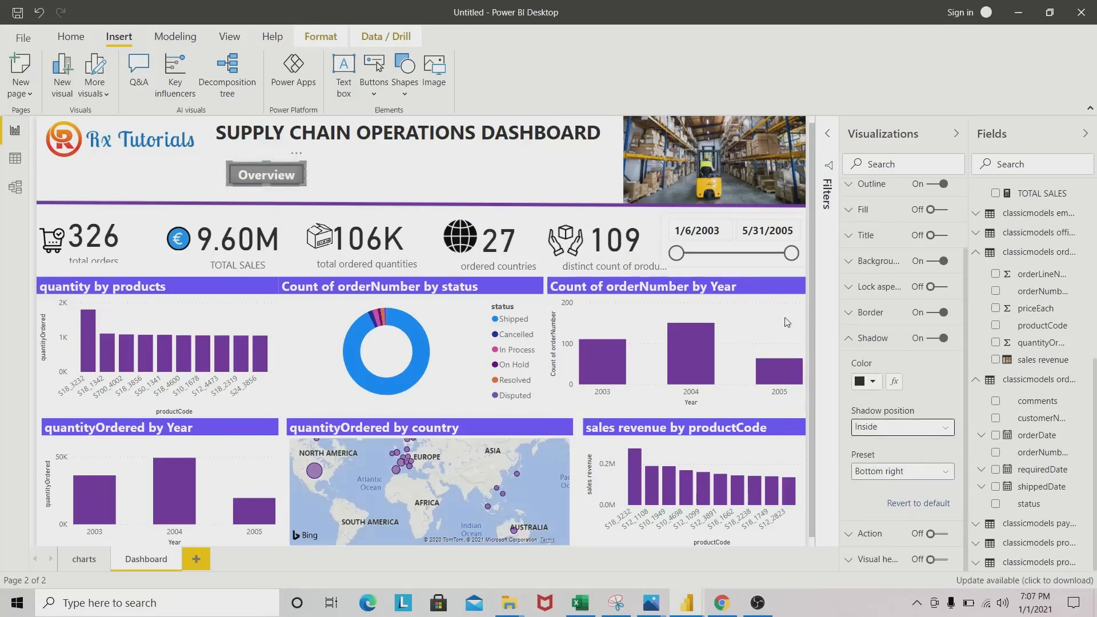
click(942, 428)
click(931, 444)
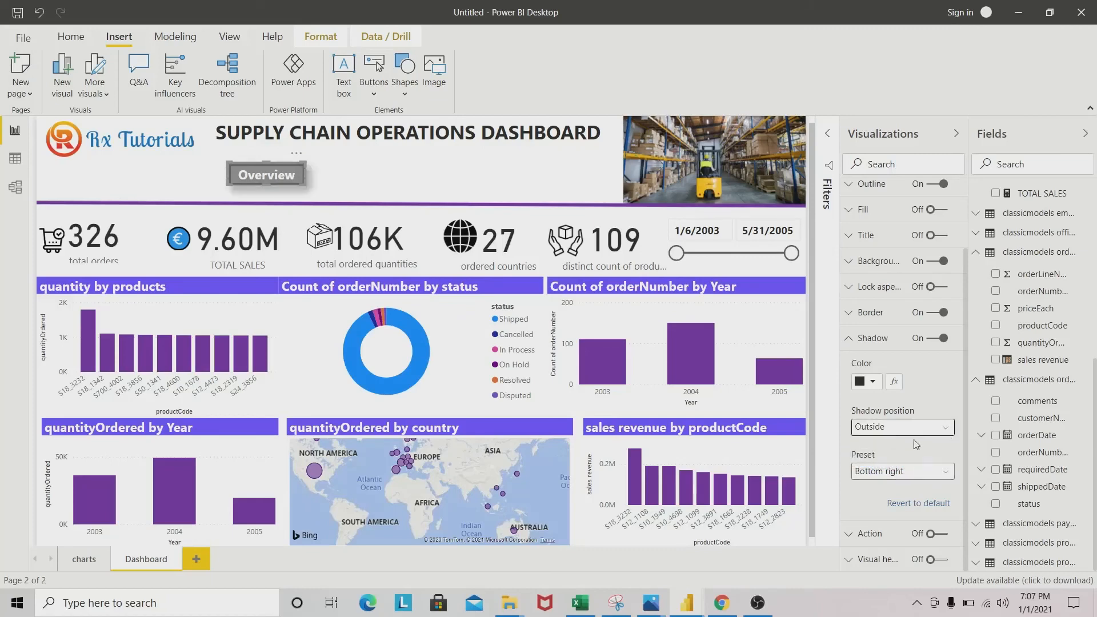
click(948, 472)
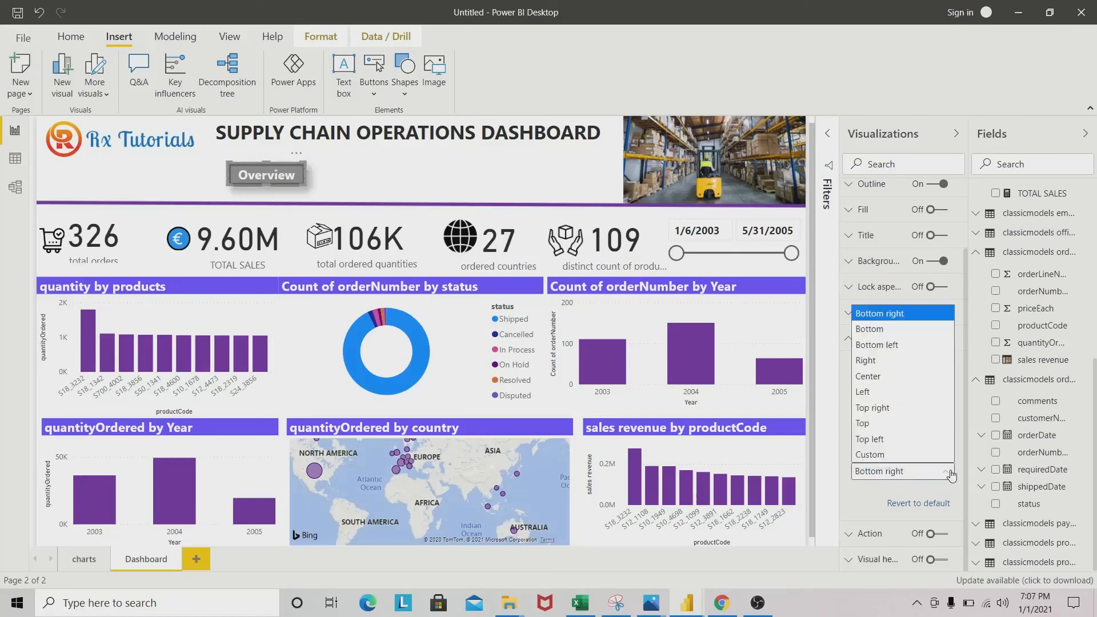
click(831, 468)
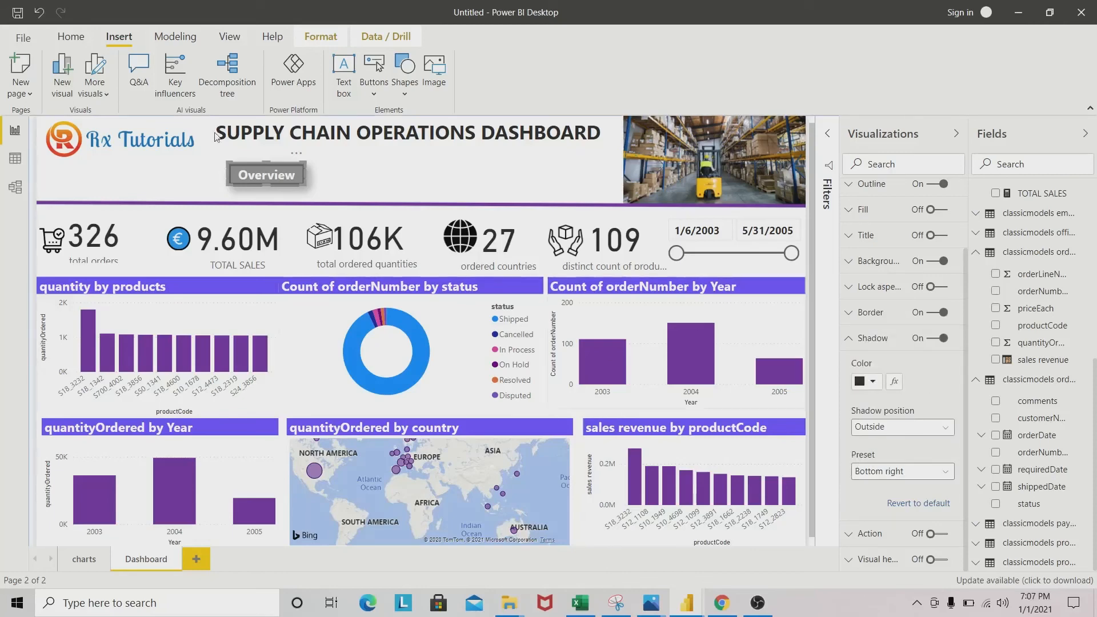
click(333, 190)
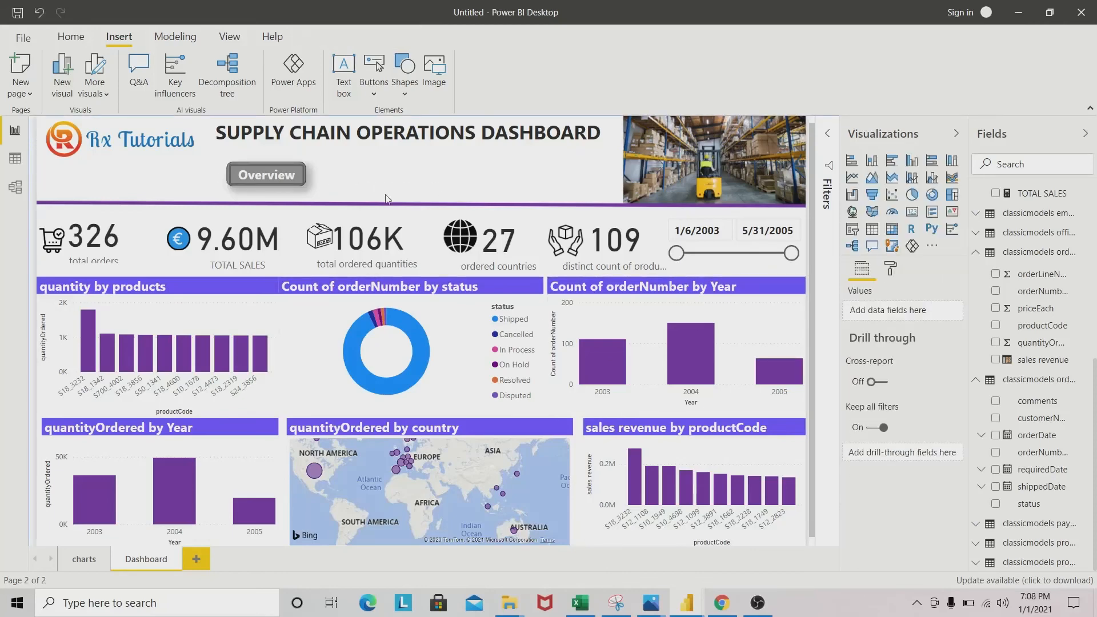
Step: Widen the Overview button slightly on its right side and keep it selected
click(297, 177)
drag(307, 176, 315, 174)
click(391, 178)
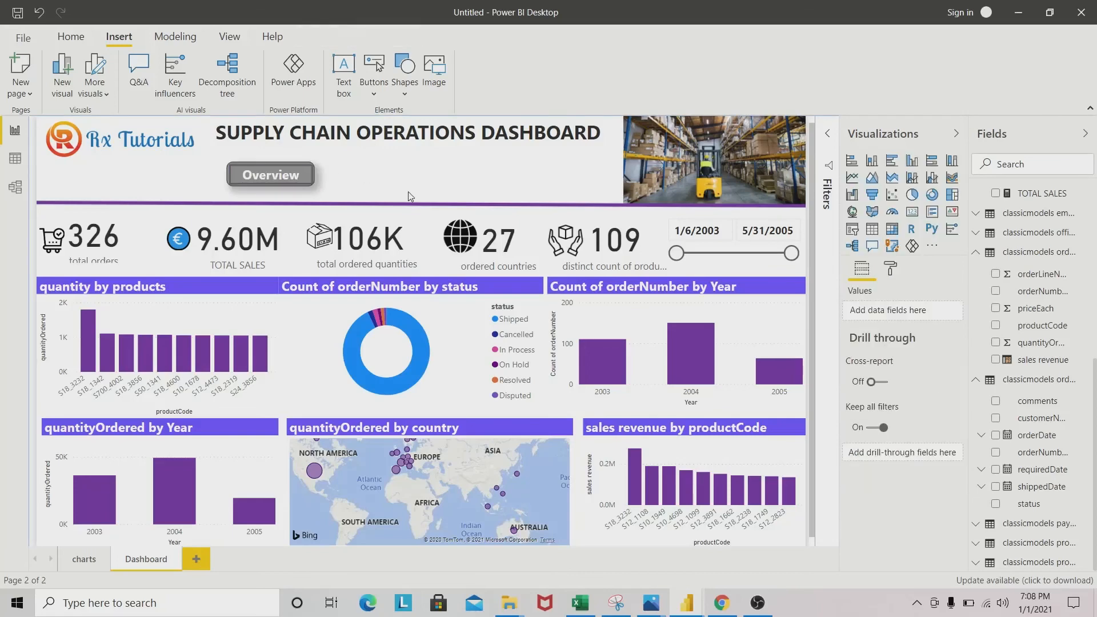
click(300, 166)
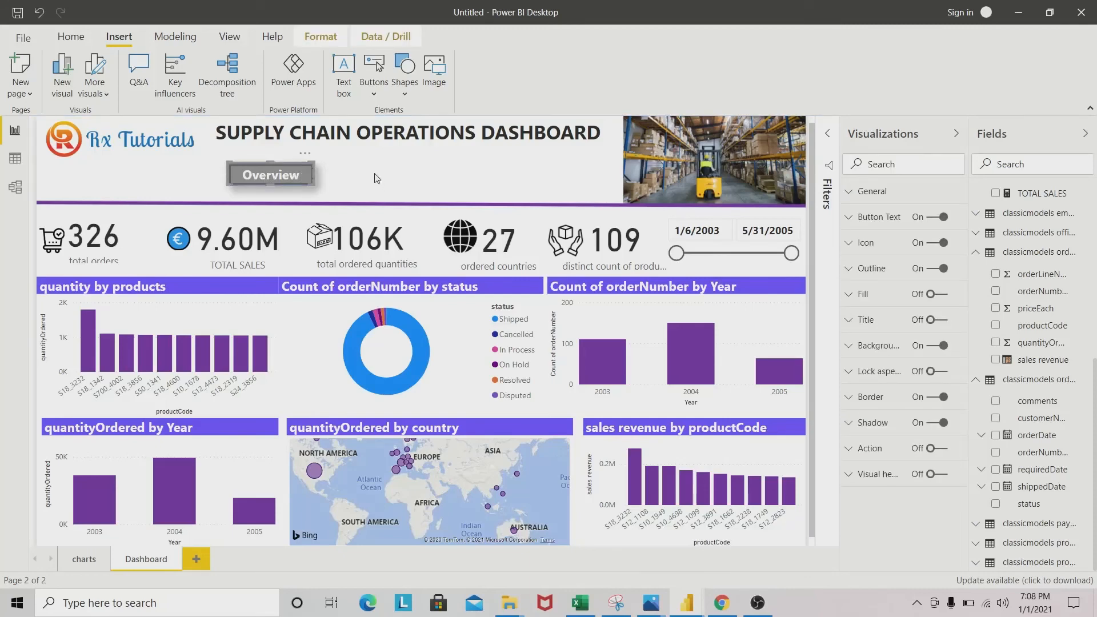
Step: Paste two copies of the Overview button and arrange all three in a row below the dashboard title
click(359, 174)
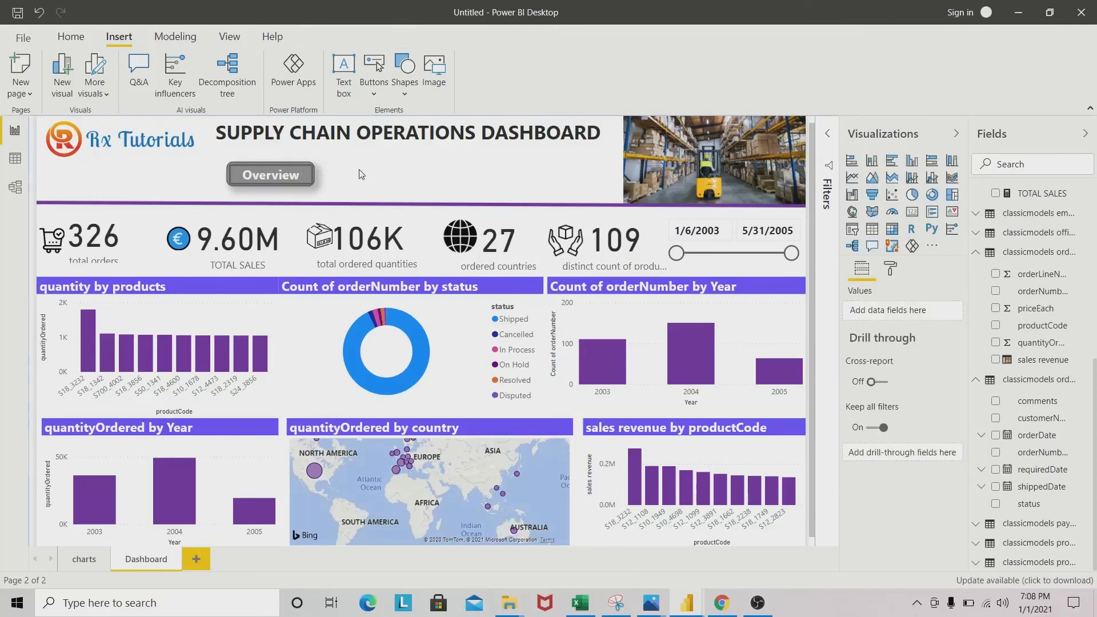
key(ctrl+v)
key(ctrl+v)
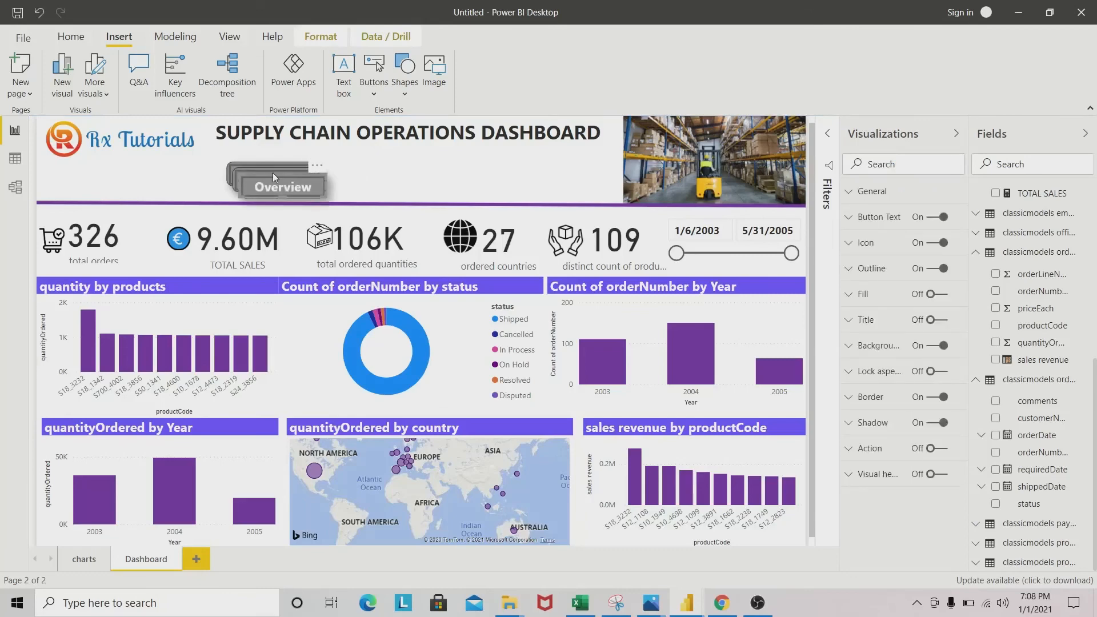
drag(283, 181, 384, 175)
drag(286, 174, 498, 176)
click(560, 180)
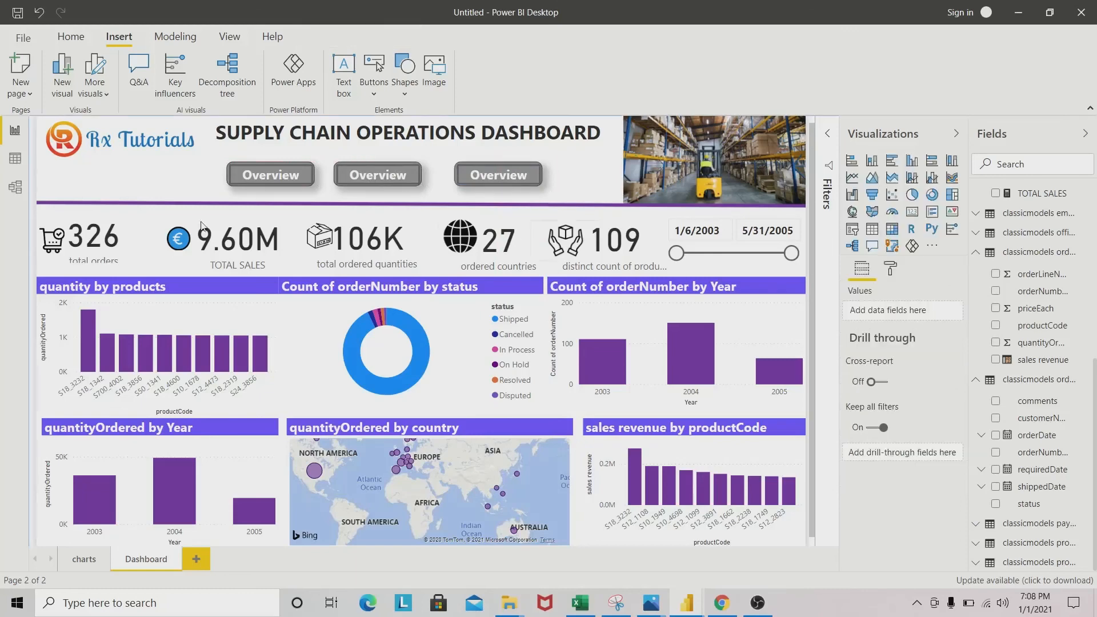
Step: Change the text of the middle Overview button to "order details"
click(388, 174)
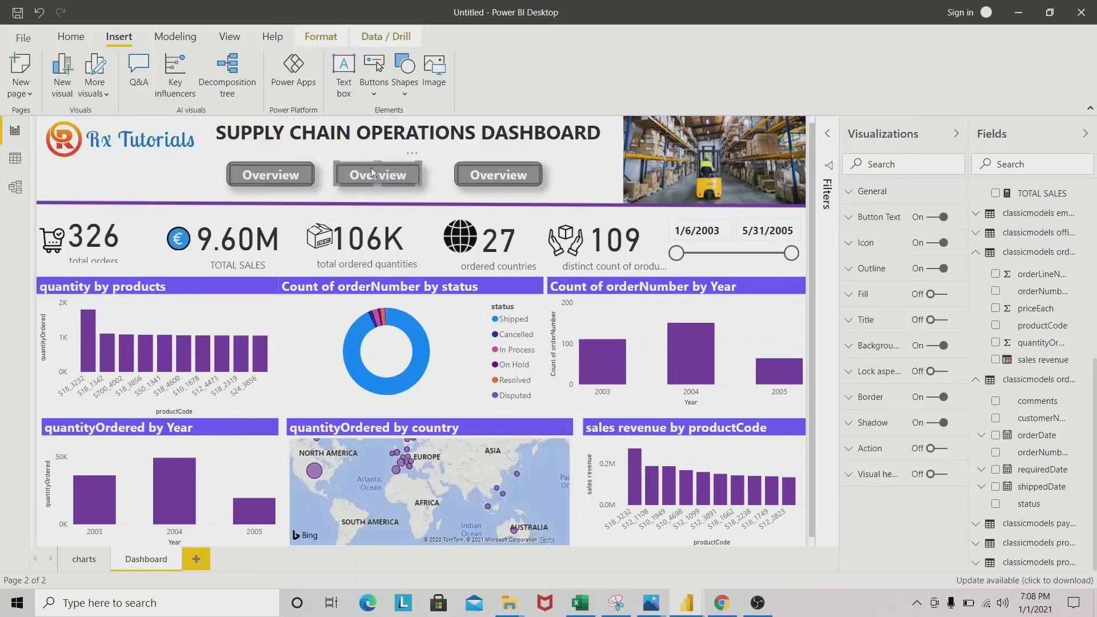
click(851, 217)
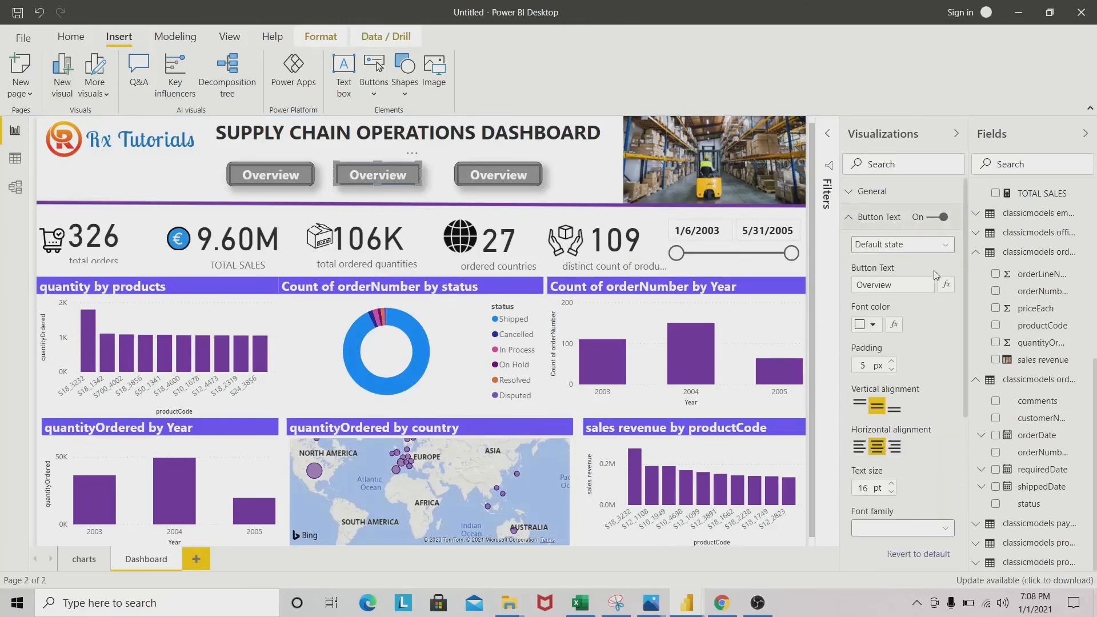
double_click(892, 288)
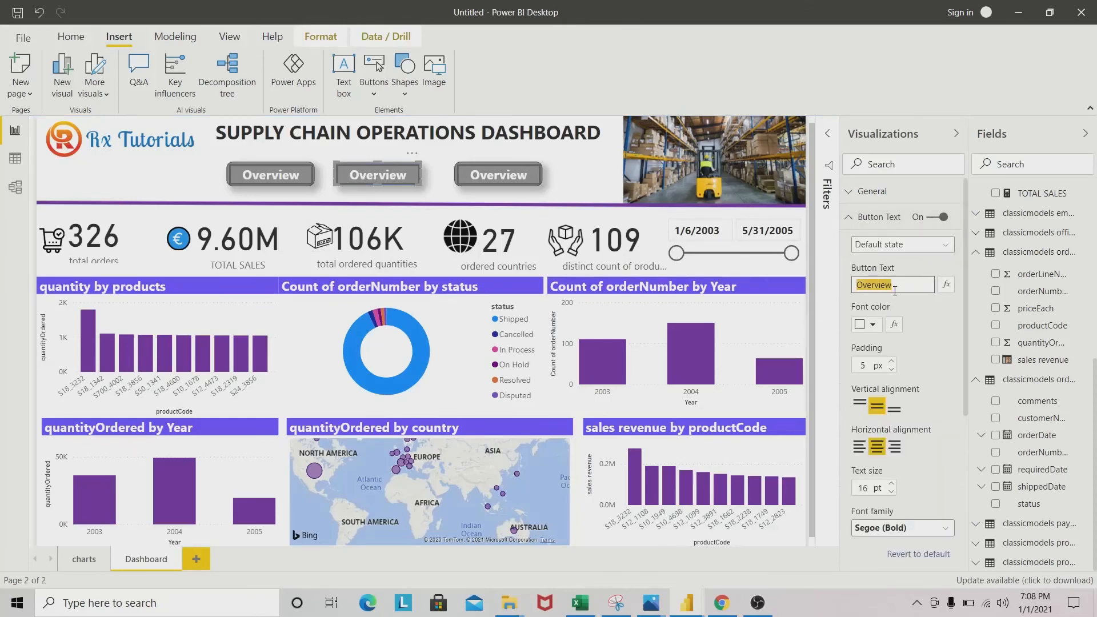
key(BackSpace)
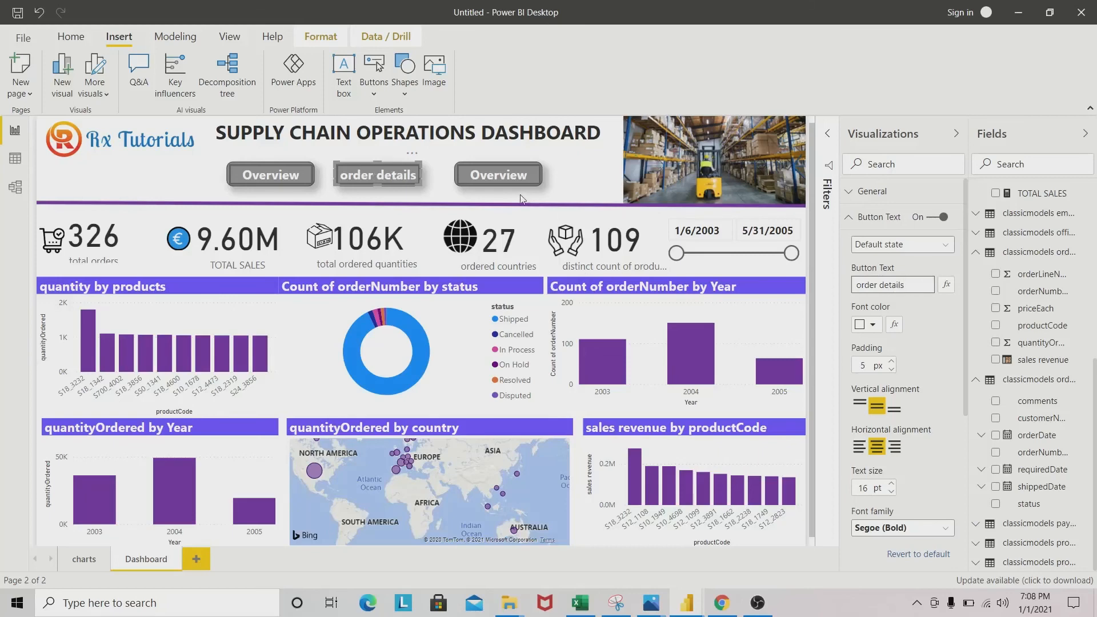
Step: Change the text of the third Overview button to "product details"
click(505, 173)
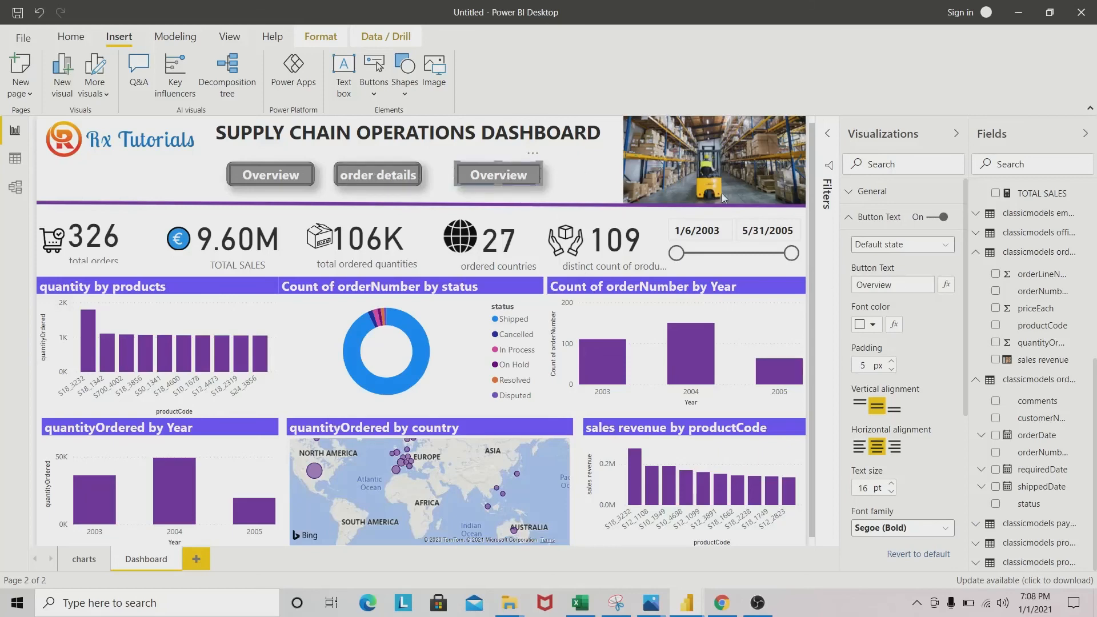
double_click(890, 288)
key(BackSpace)
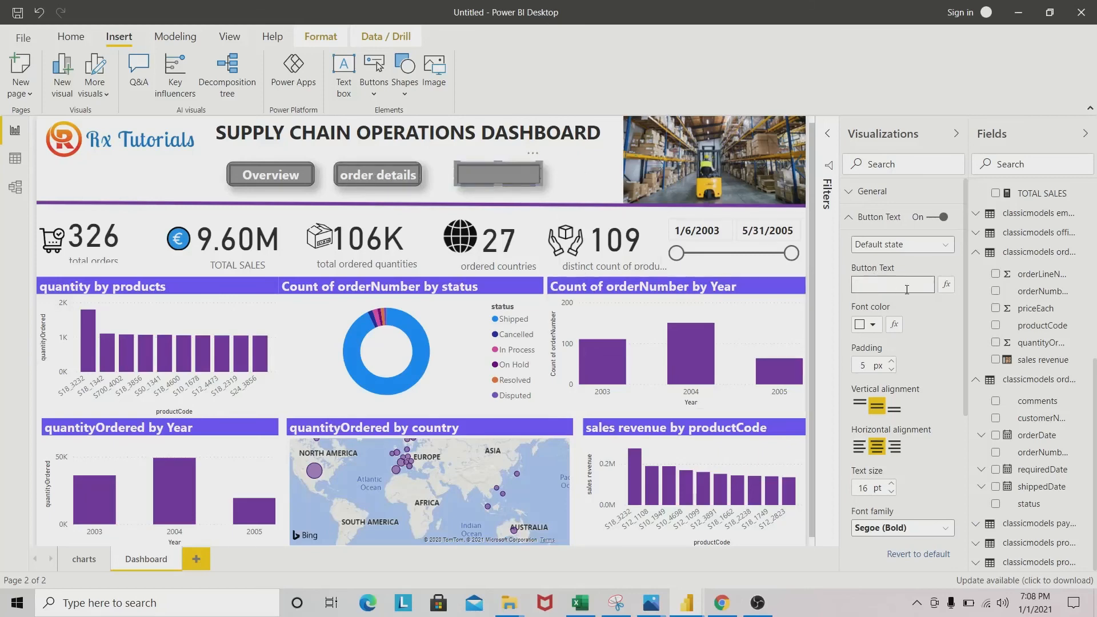
text(product details)
click(223, 196)
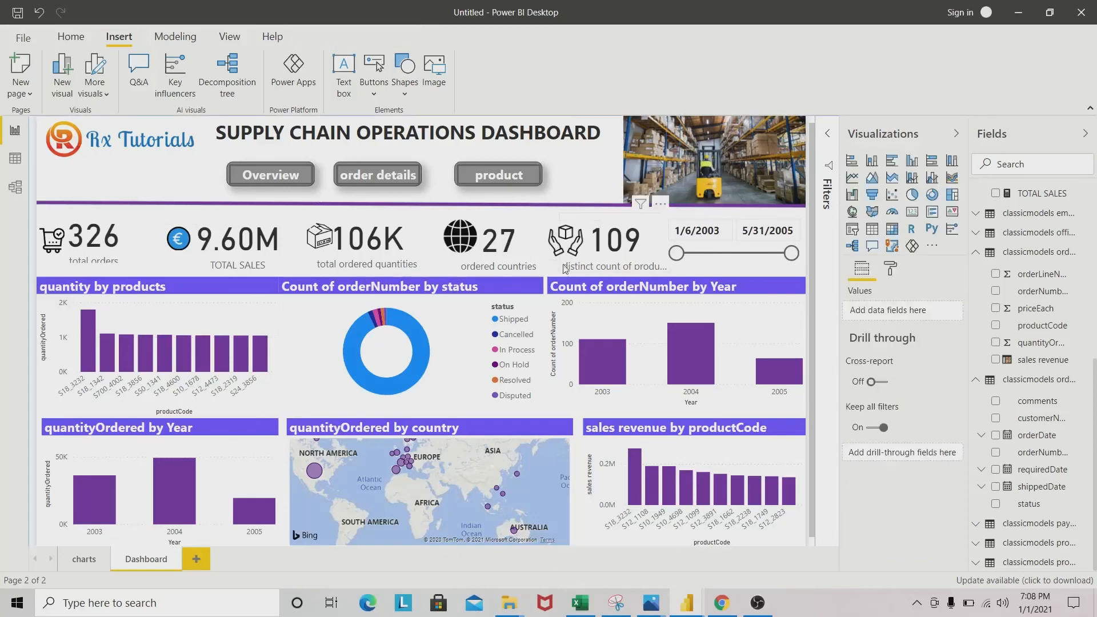
Step: Preview the reference report's button labels and change the third button's text to "product analysis"
mouse_move(686, 602)
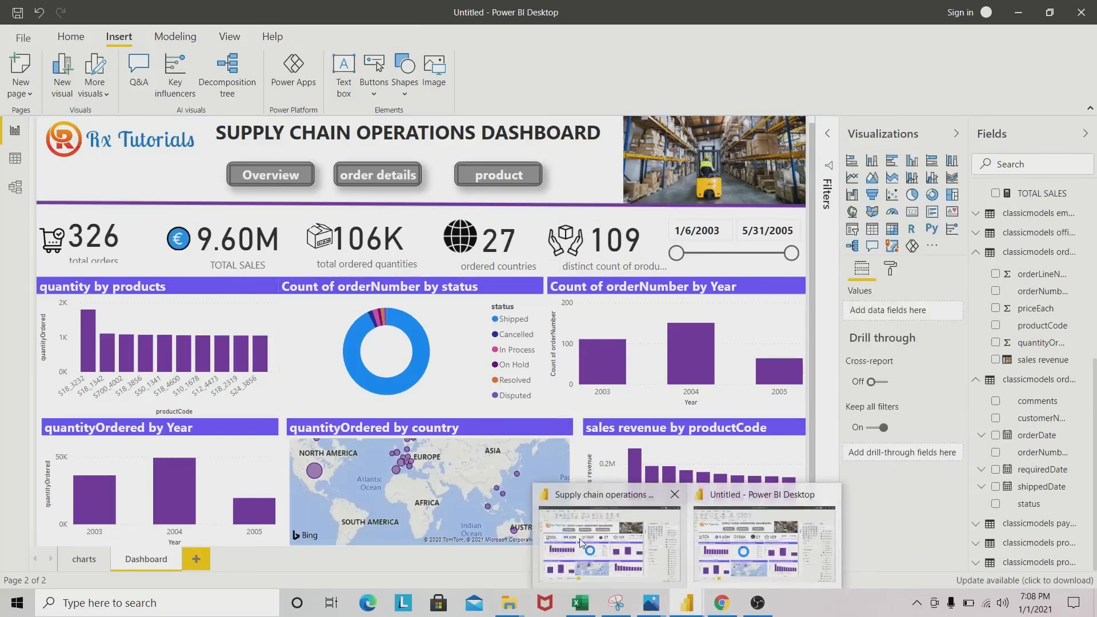
mouse_move(580, 543)
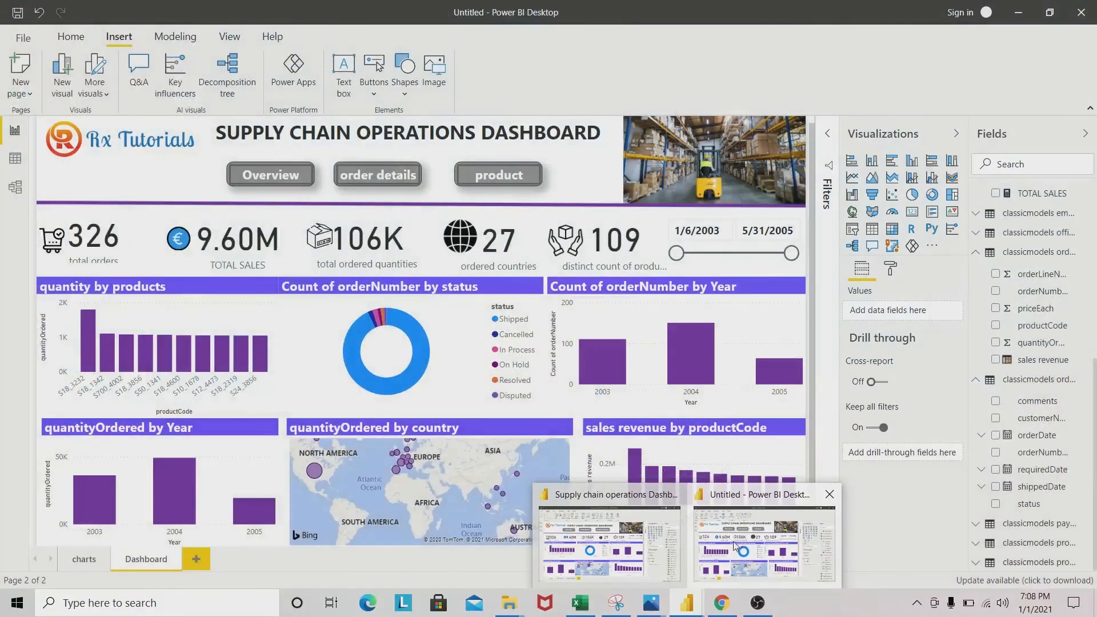
click(503, 181)
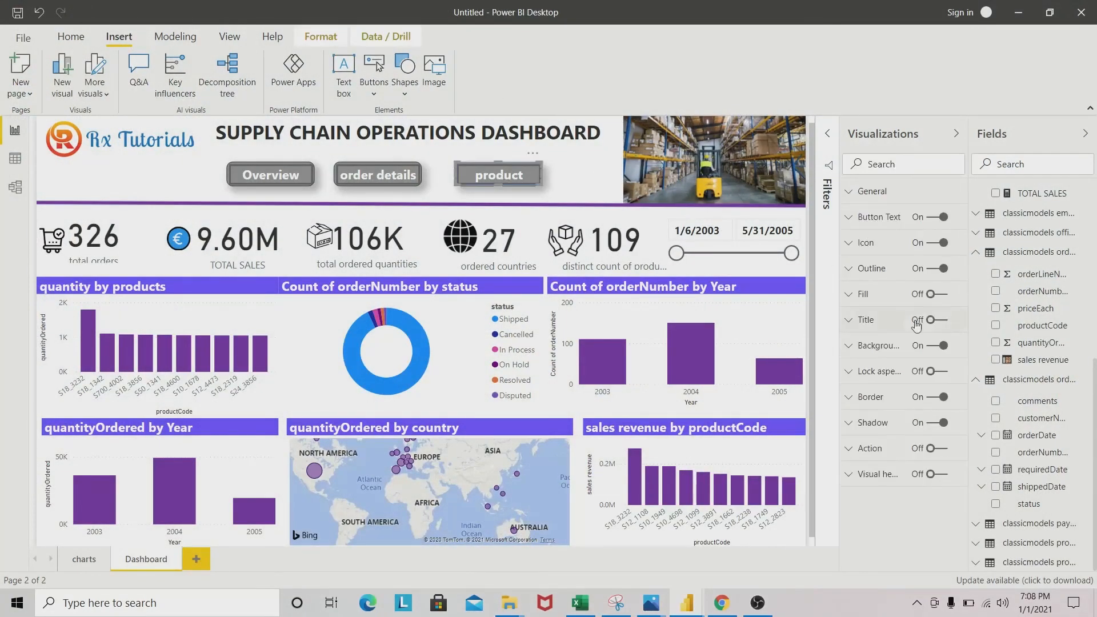
click(849, 217)
click(917, 282)
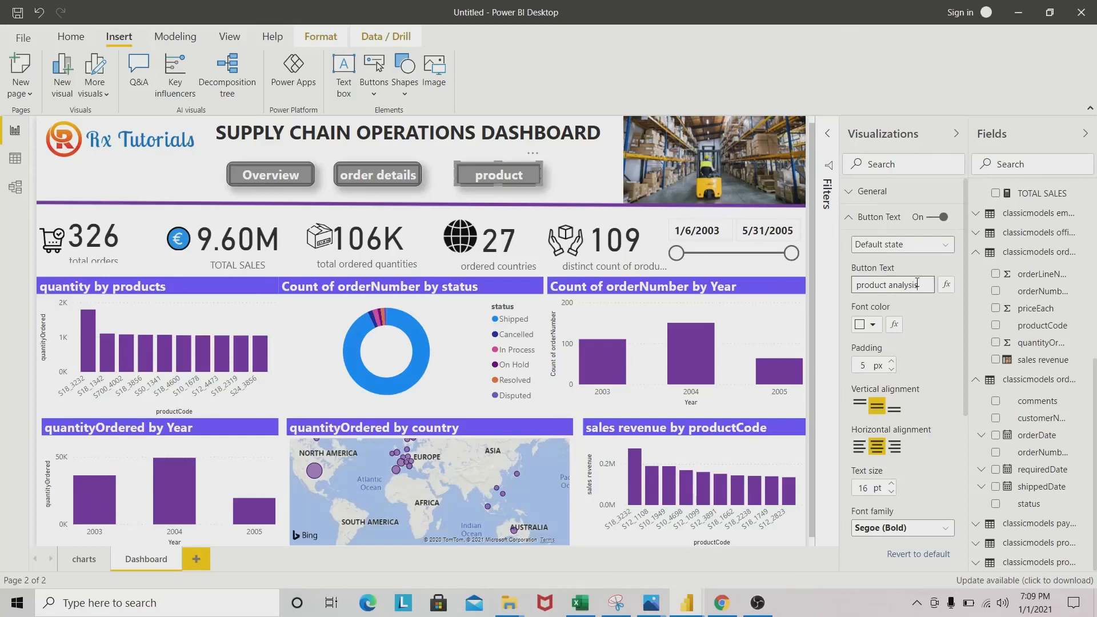
click(547, 182)
Step: Widen the third button so its full label fits and trim its left edge slightly
click(535, 178)
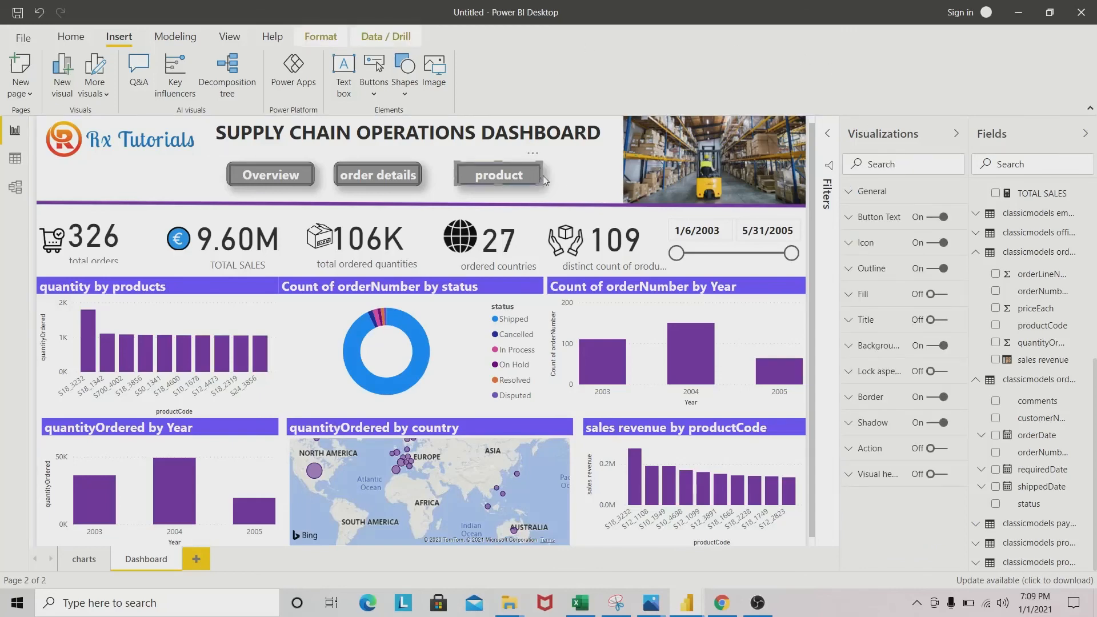
drag(540, 174, 574, 174)
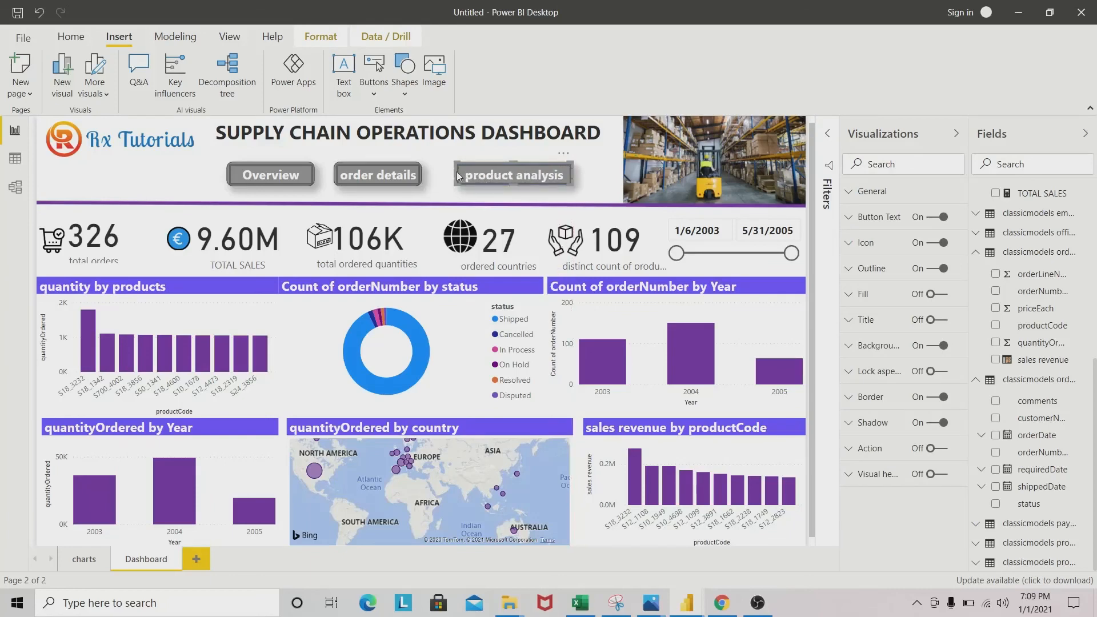
drag(455, 171, 463, 175)
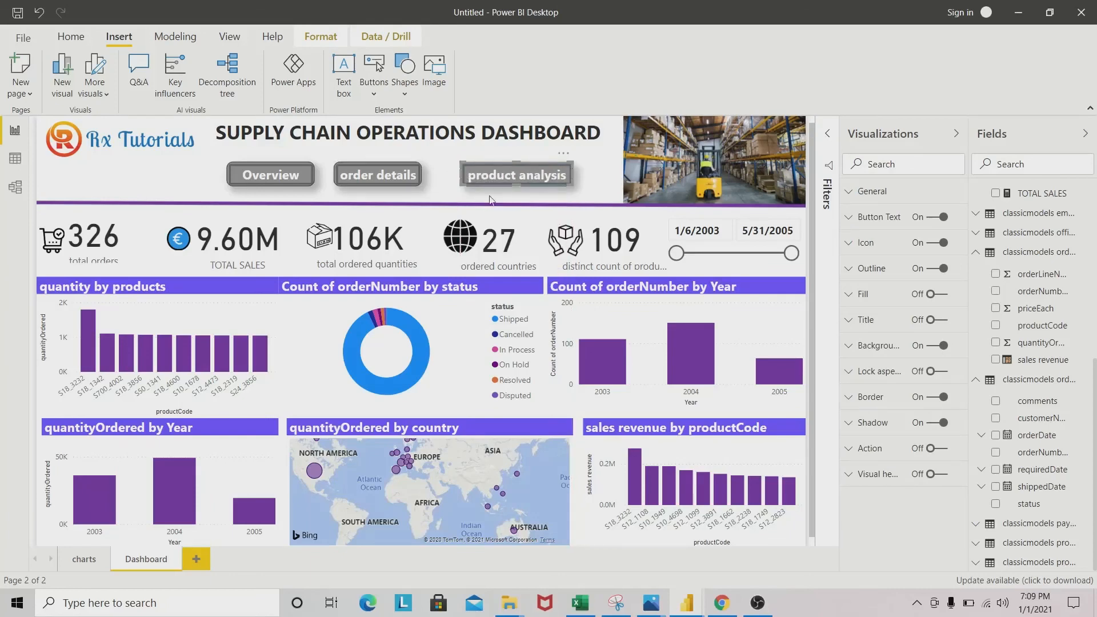
Step: Widen the order details button to the right and the Overview button to the left so the three buttons match in size
click(408, 175)
drag(421, 175, 437, 175)
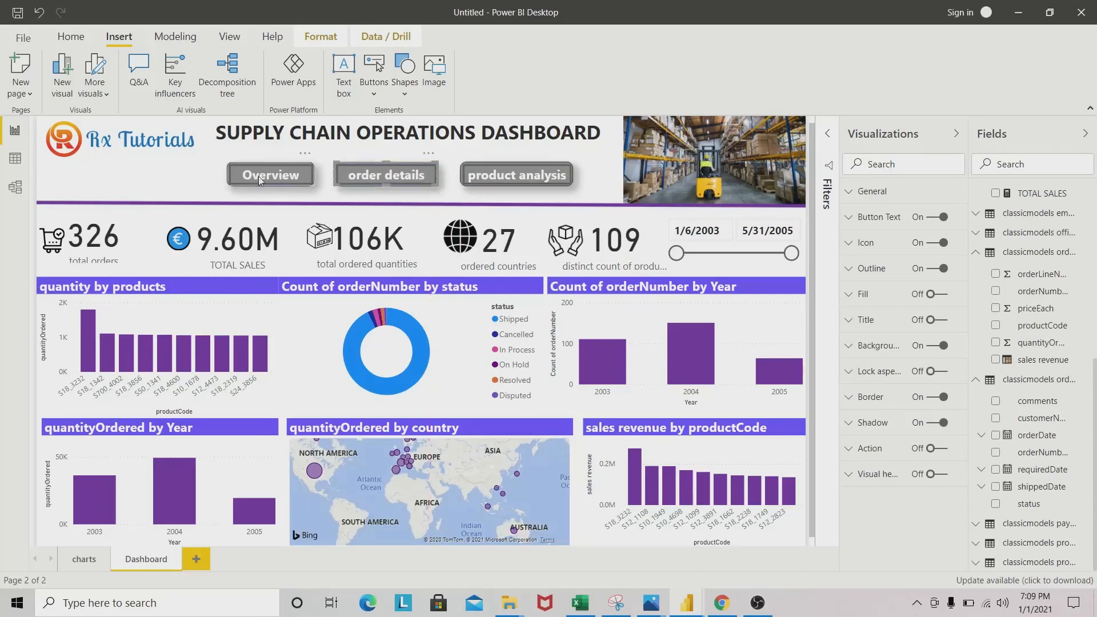
drag(258, 177, 203, 174)
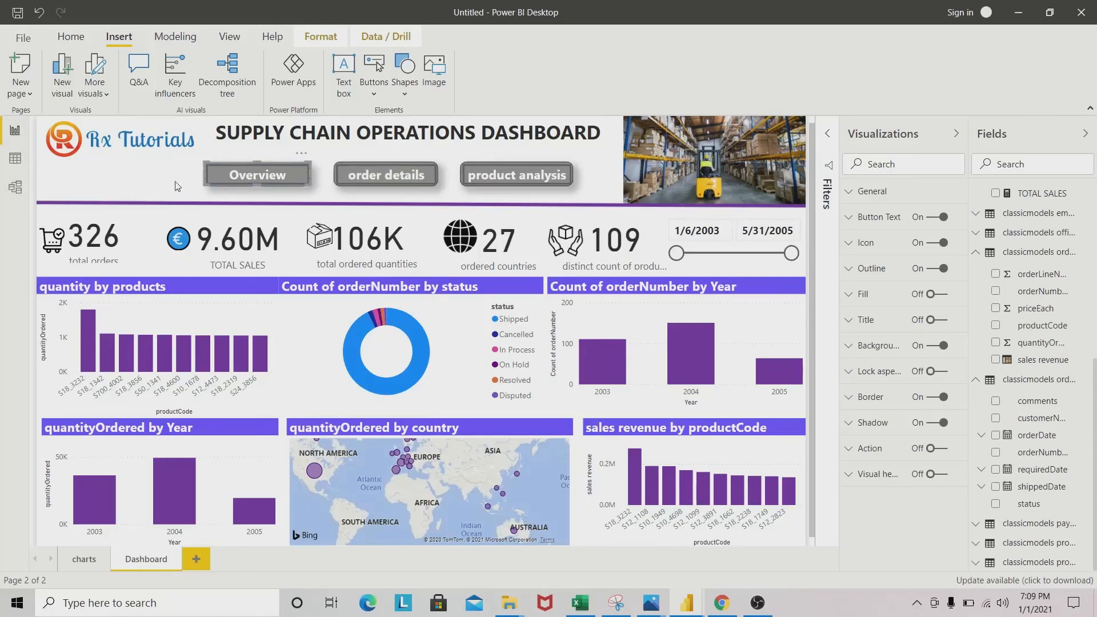
click(143, 187)
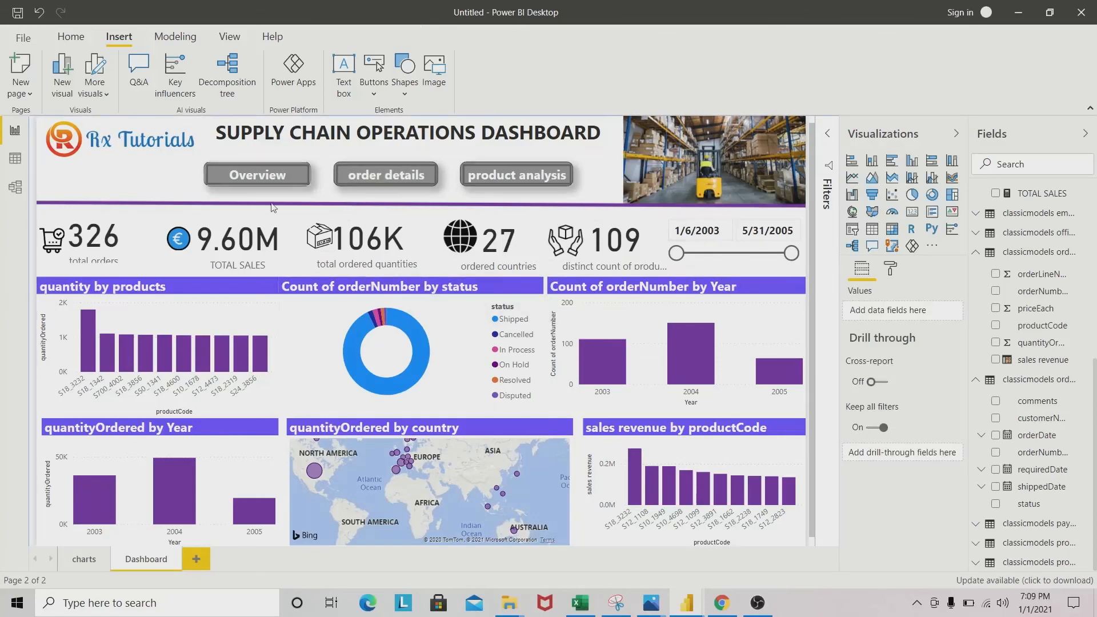
Step: Turn on the Overview button's Action, look at its type and tooltip settings, and turn it off again
click(269, 166)
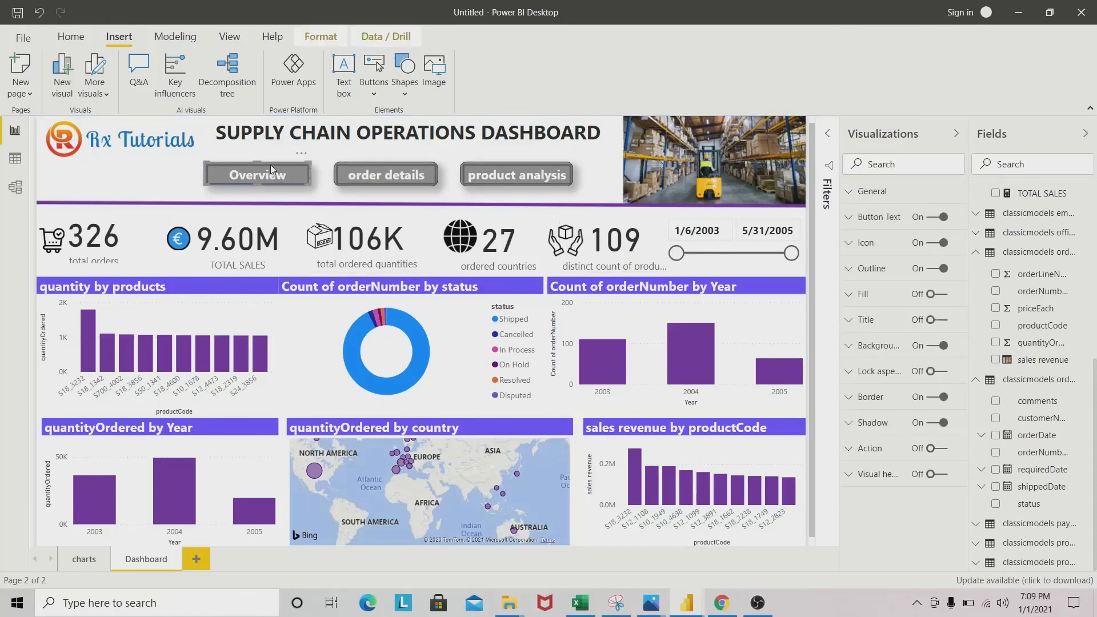
click(848, 450)
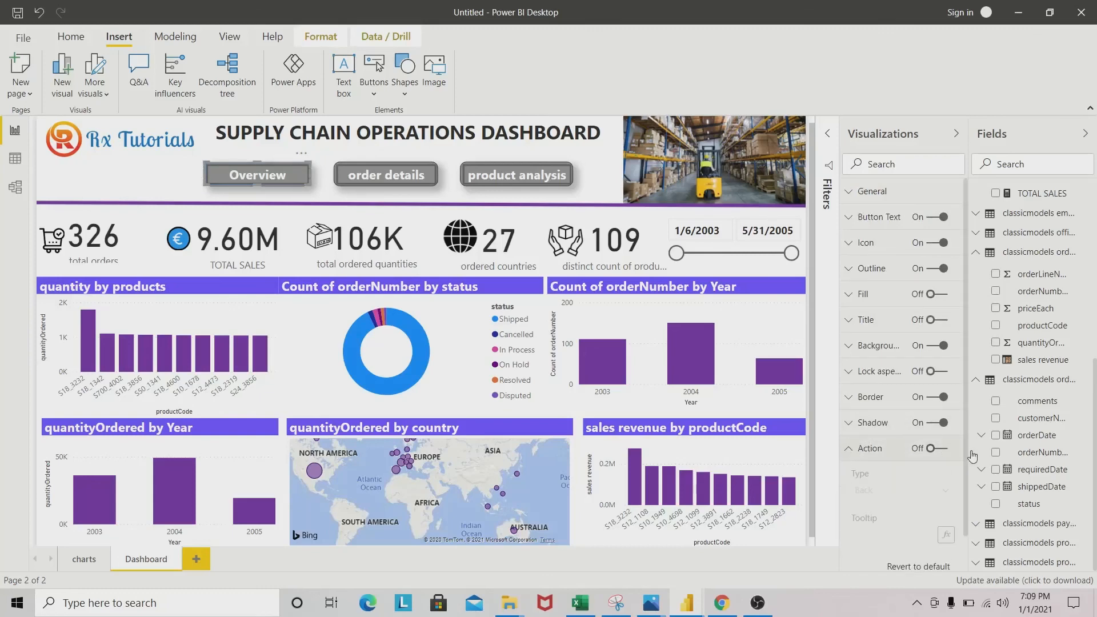
scroll(945, 445, down, 1)
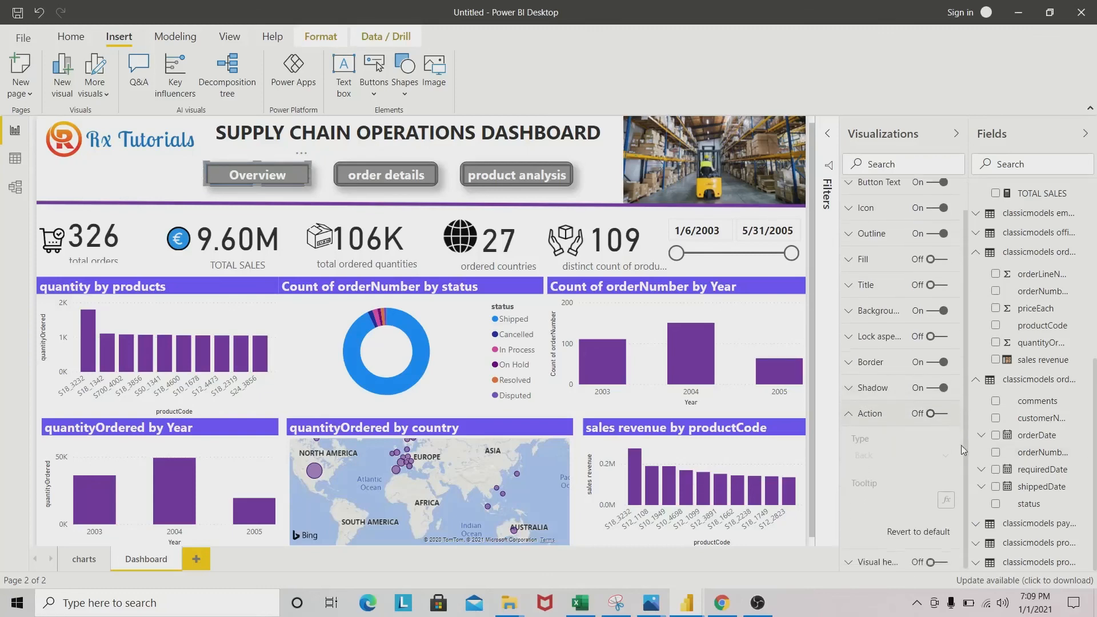
click(937, 410)
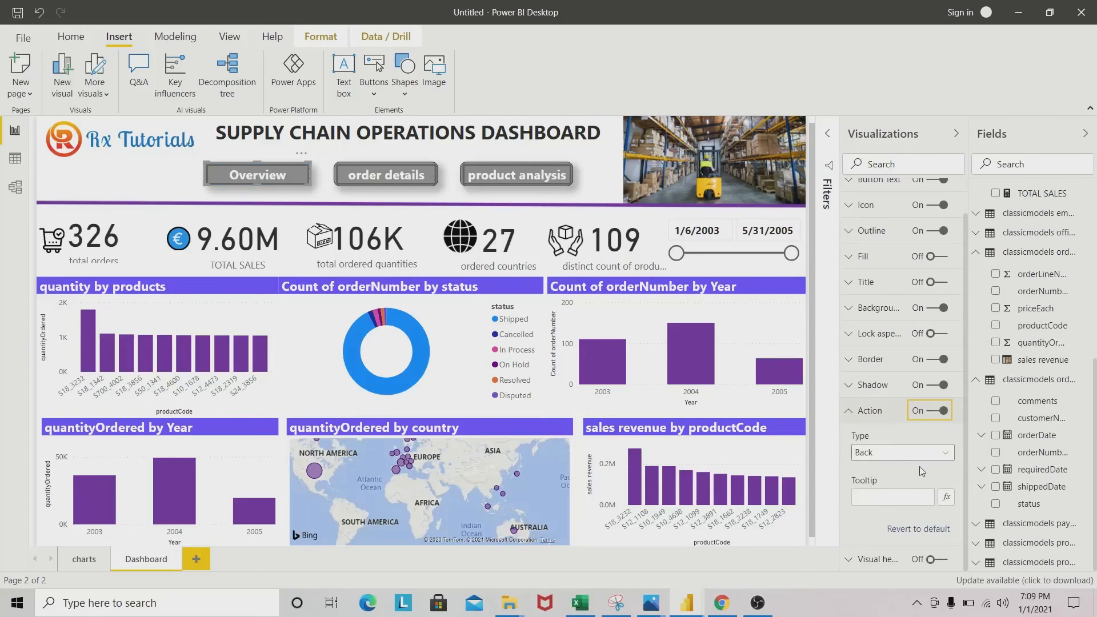
click(927, 414)
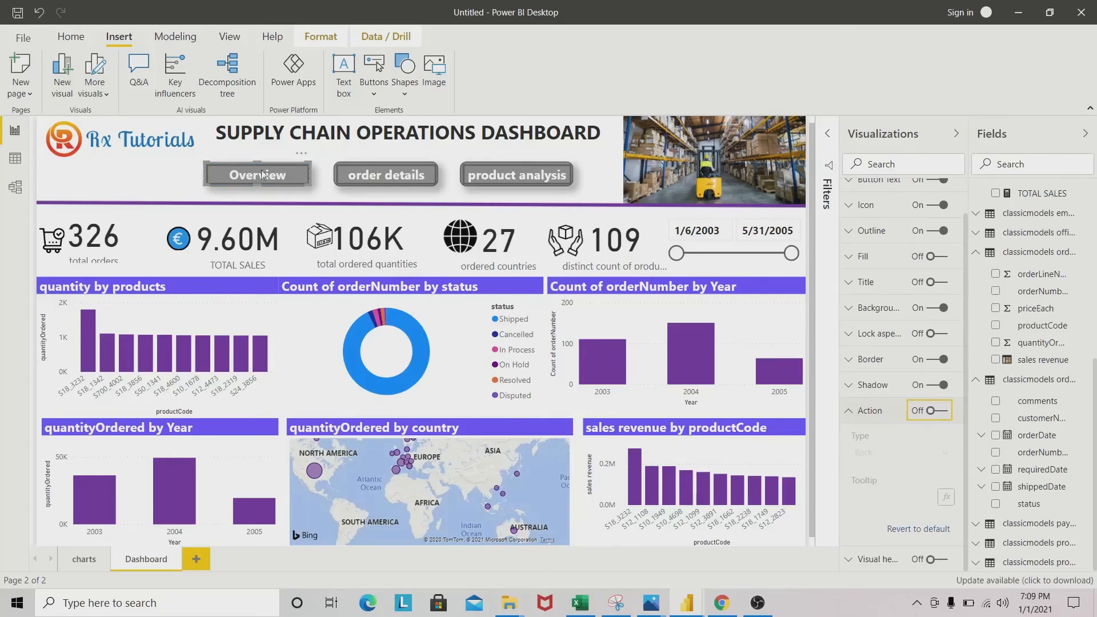
click(602, 184)
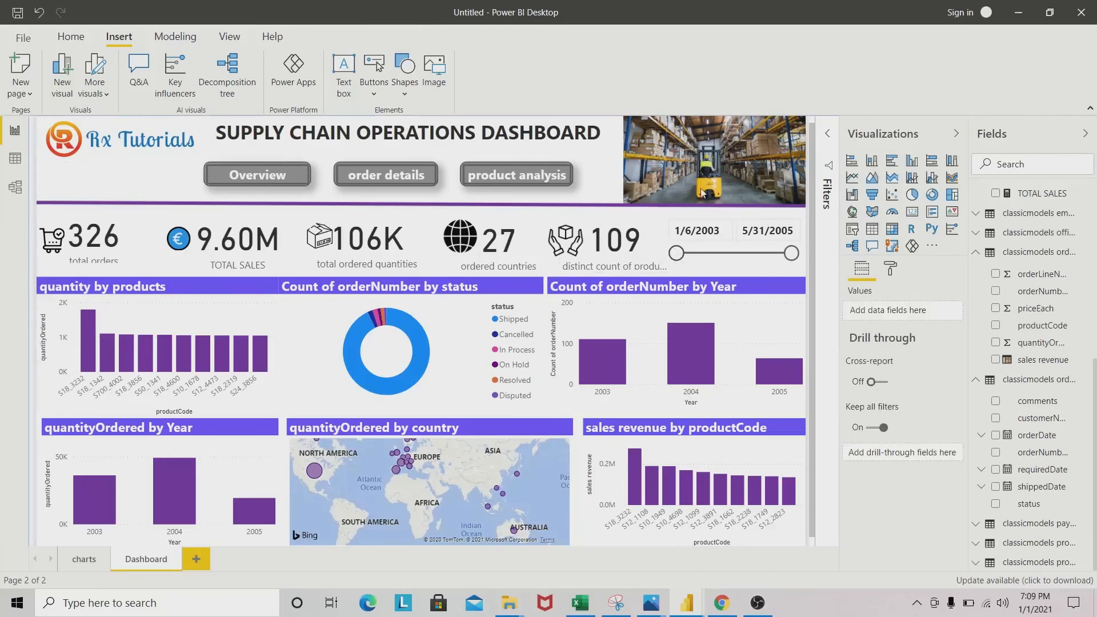
Step: Set the order date slicer's start to 10/26/2003 and widen the slicer slightly on its left side
drag(677, 253, 716, 254)
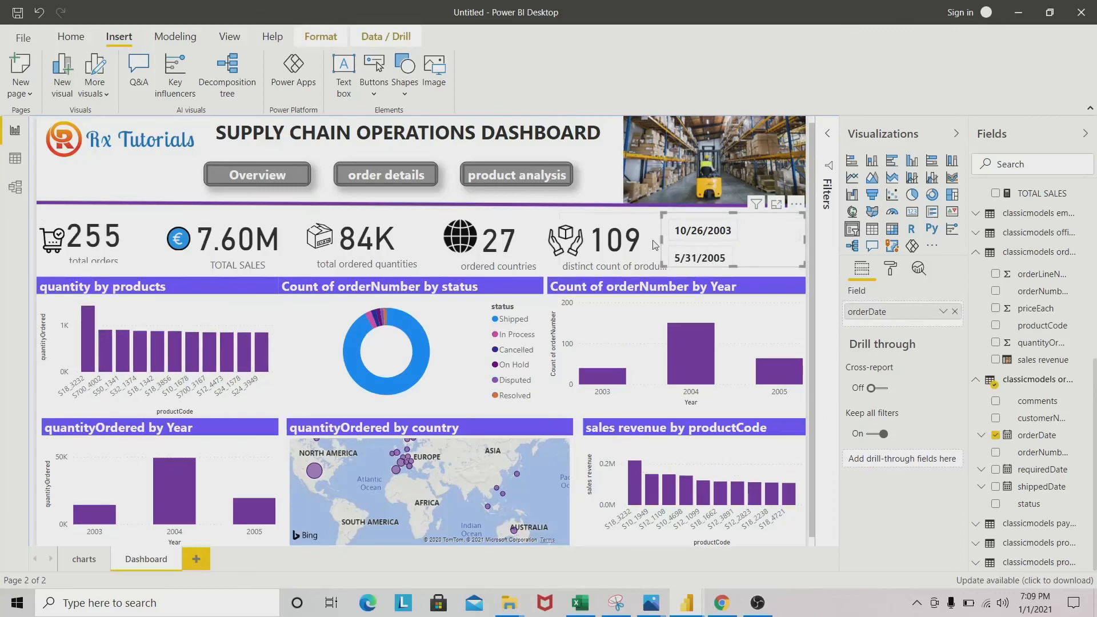
drag(654, 245, 653, 244)
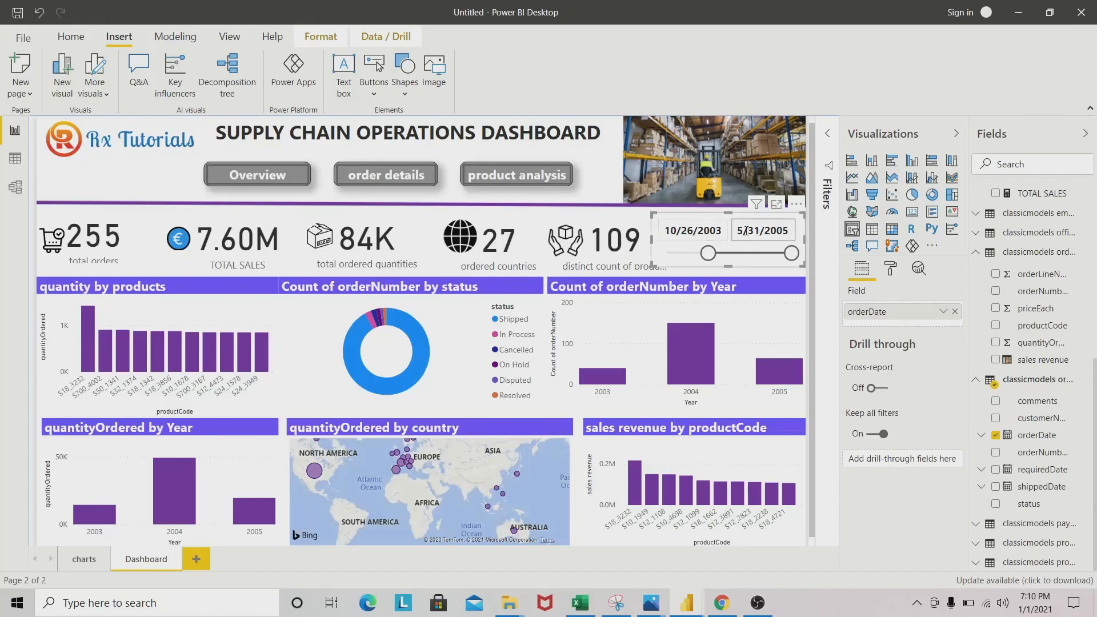
Step: Test the dashboard with several start dates on the order date slicer and reset the start to 1/6/2003
drag(709, 253, 735, 255)
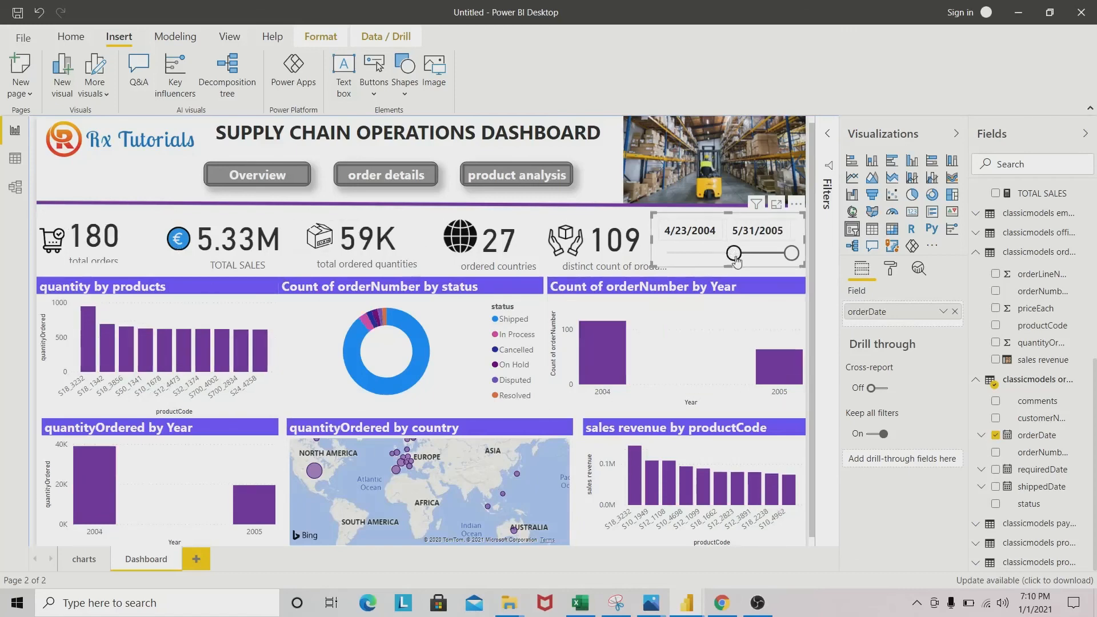
drag(735, 257, 686, 254)
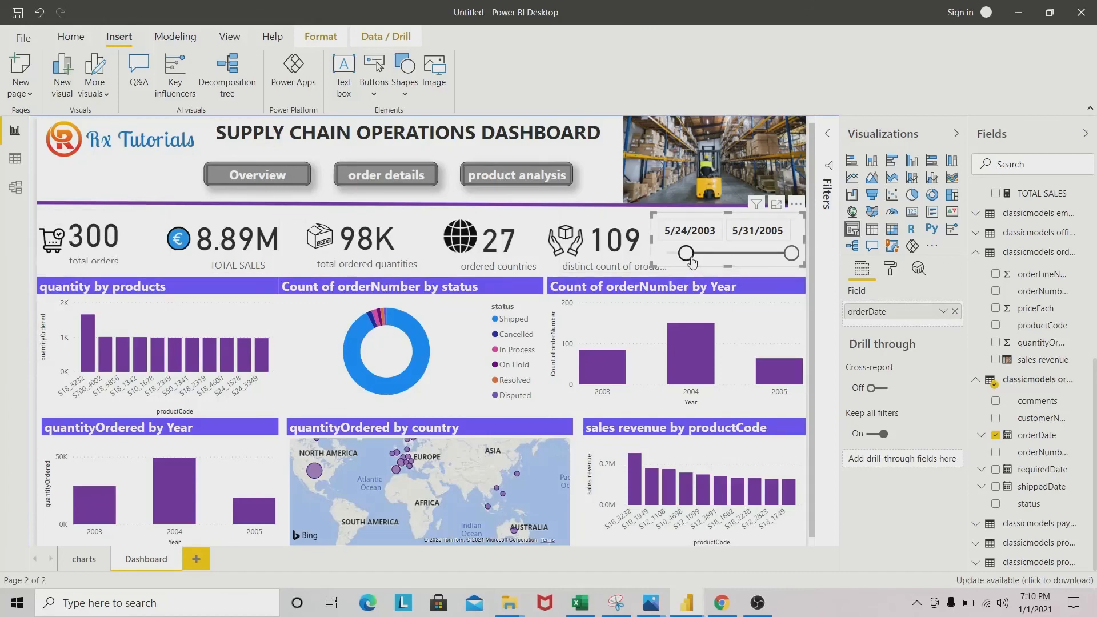
drag(690, 257, 714, 255)
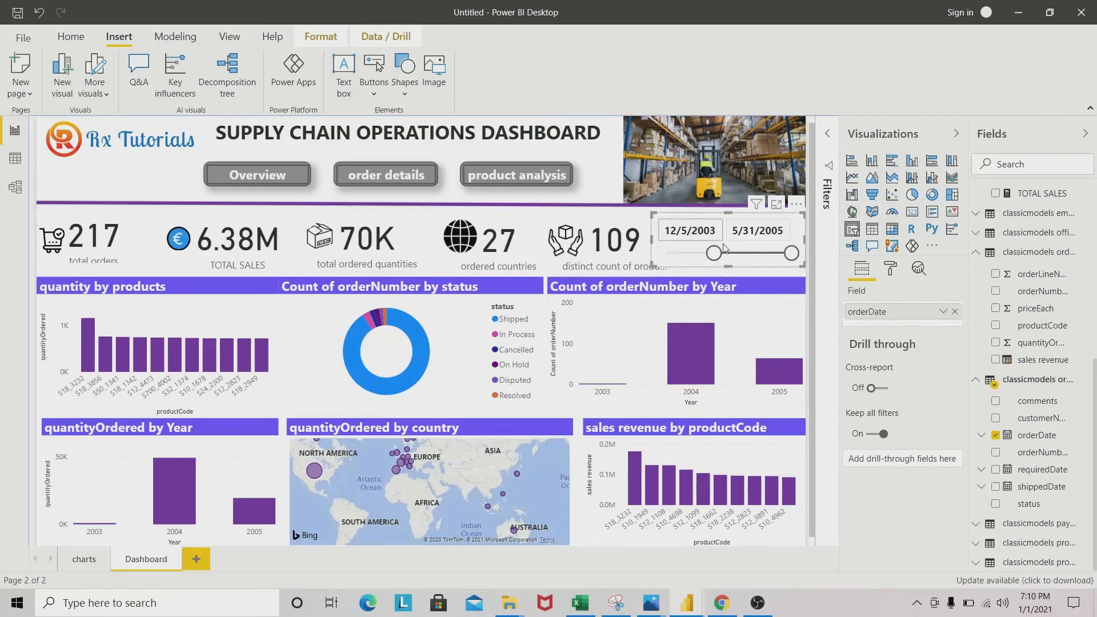
drag(714, 253, 676, 253)
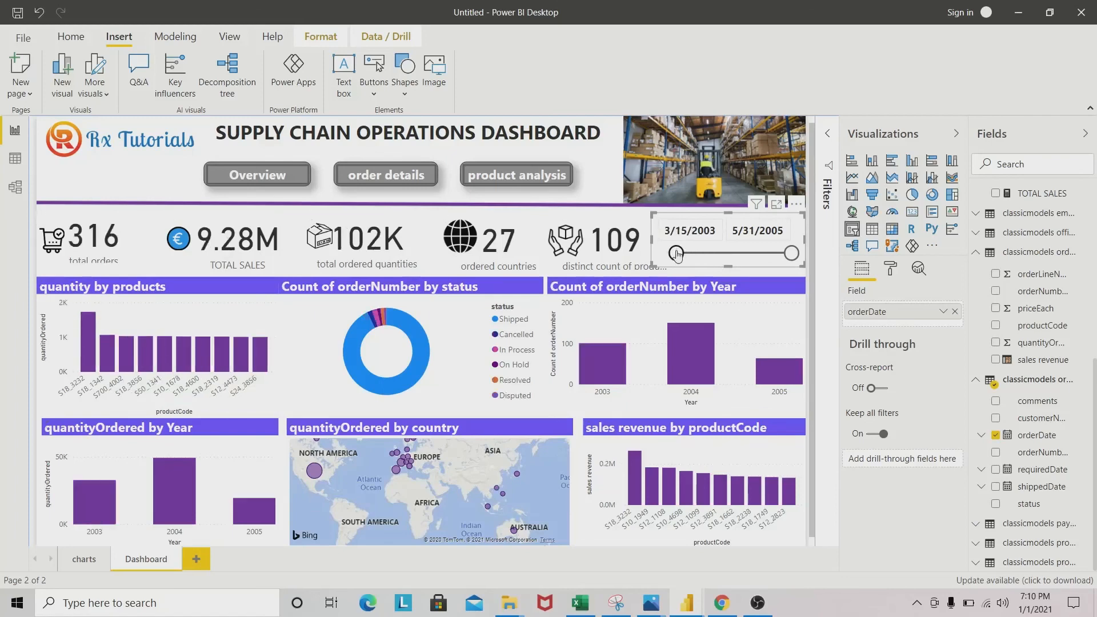
drag(676, 253, 752, 255)
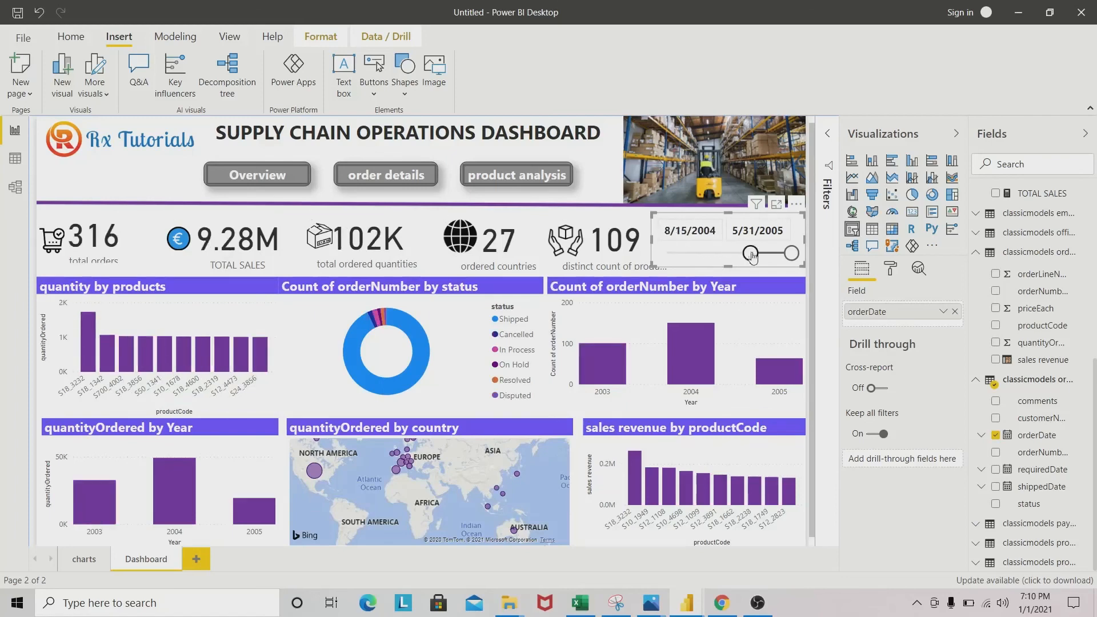
click(675, 255)
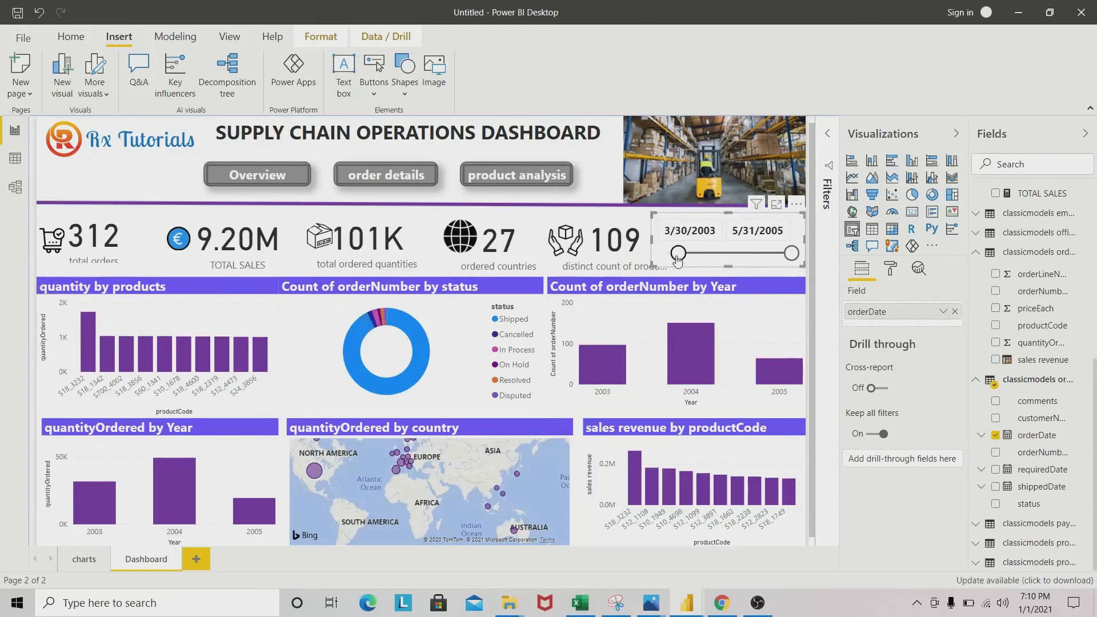
drag(677, 255, 665, 255)
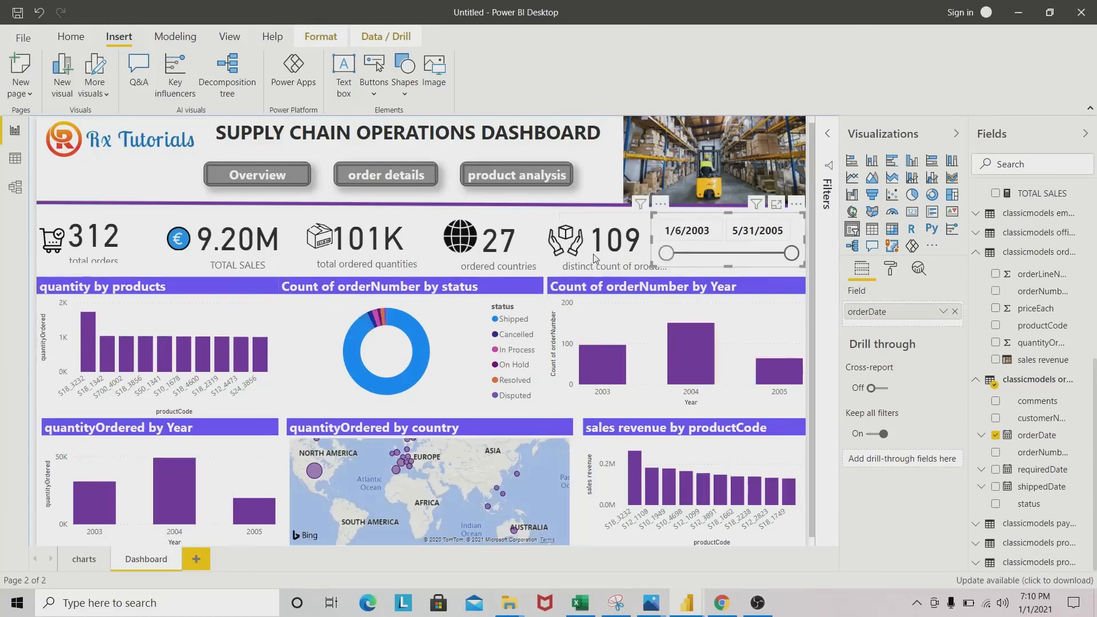
Step: Test cross-filtering from the S18_3232 bar in the quantity by products chart and clear the selection
click(88, 344)
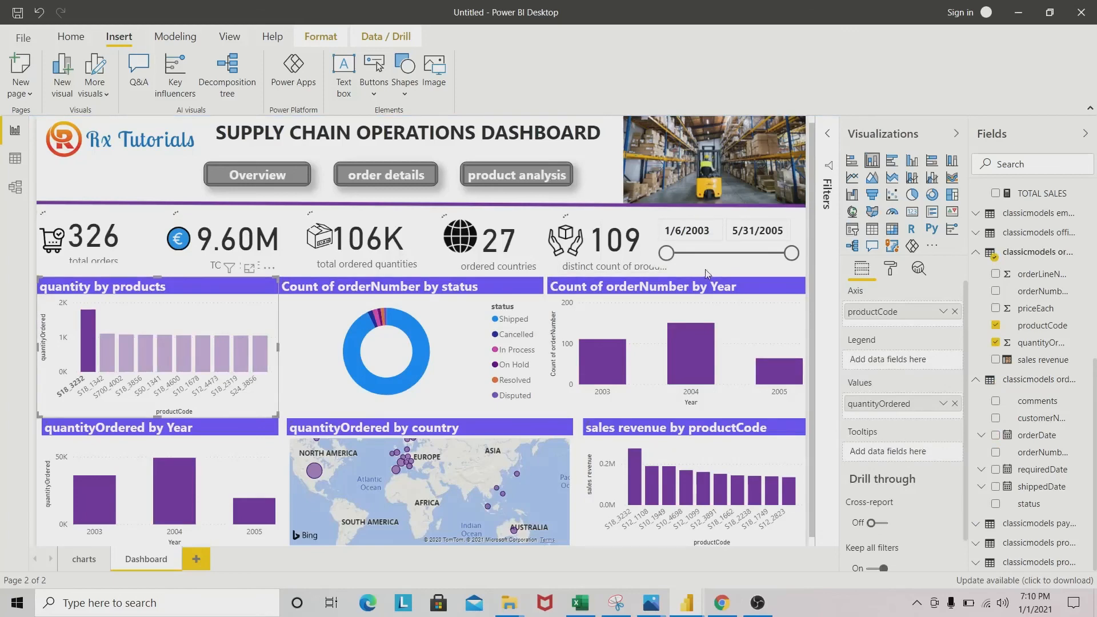
click(210, 296)
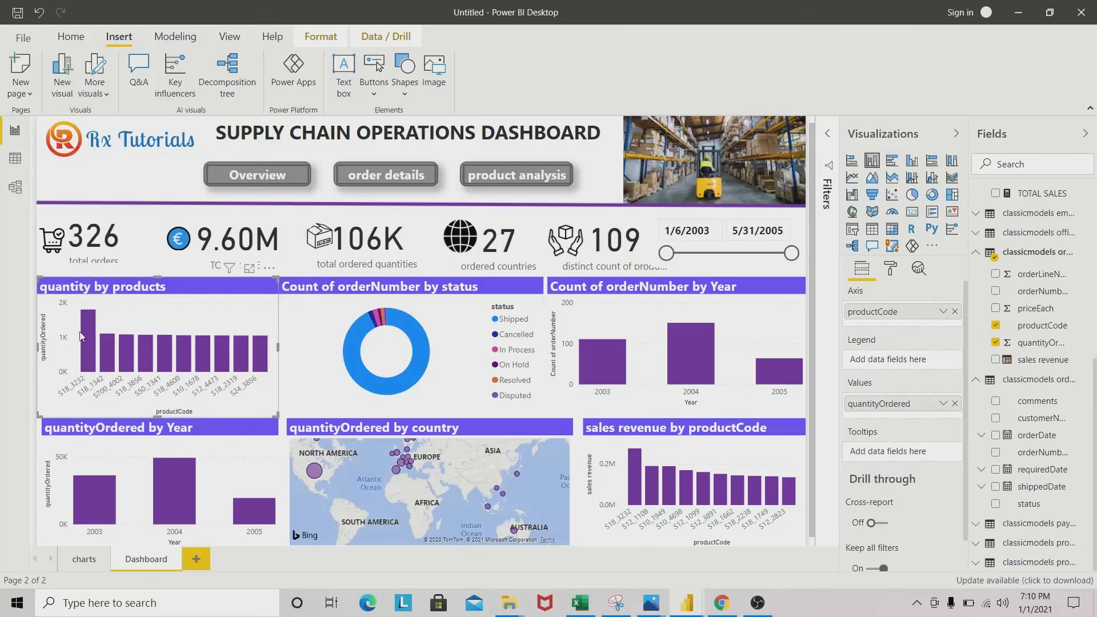
mouse_move(88, 334)
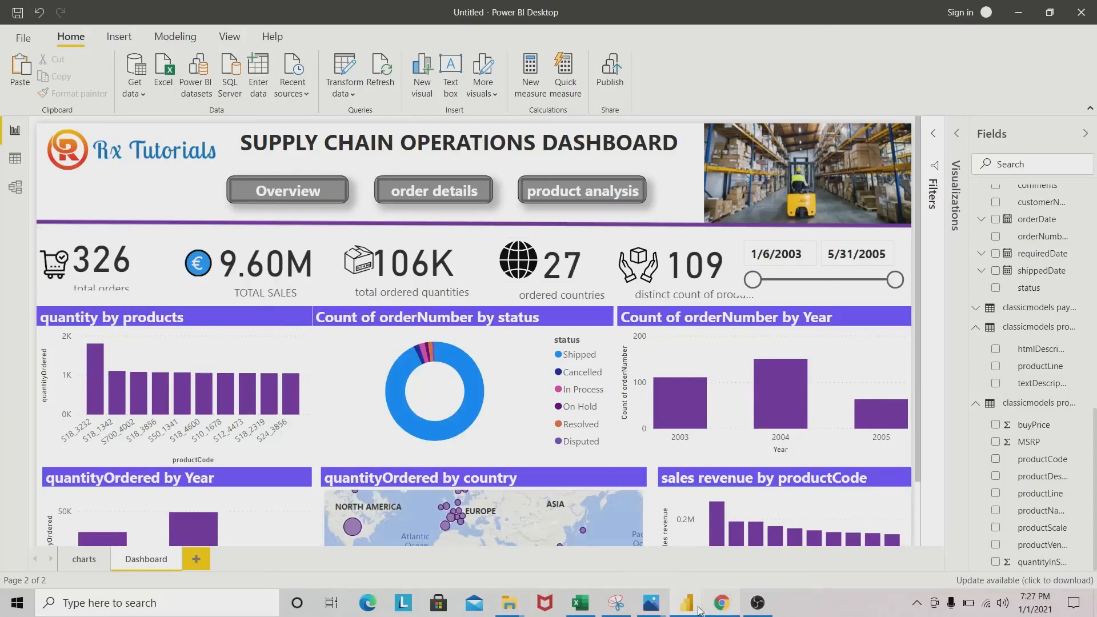
Step: Switch to the Supply chain operations Dashboard report and examine the shipped orders gauge, the quantityOrdered treemap and the SALES funnel on its order details page
mouse_move(686, 602)
click(637, 544)
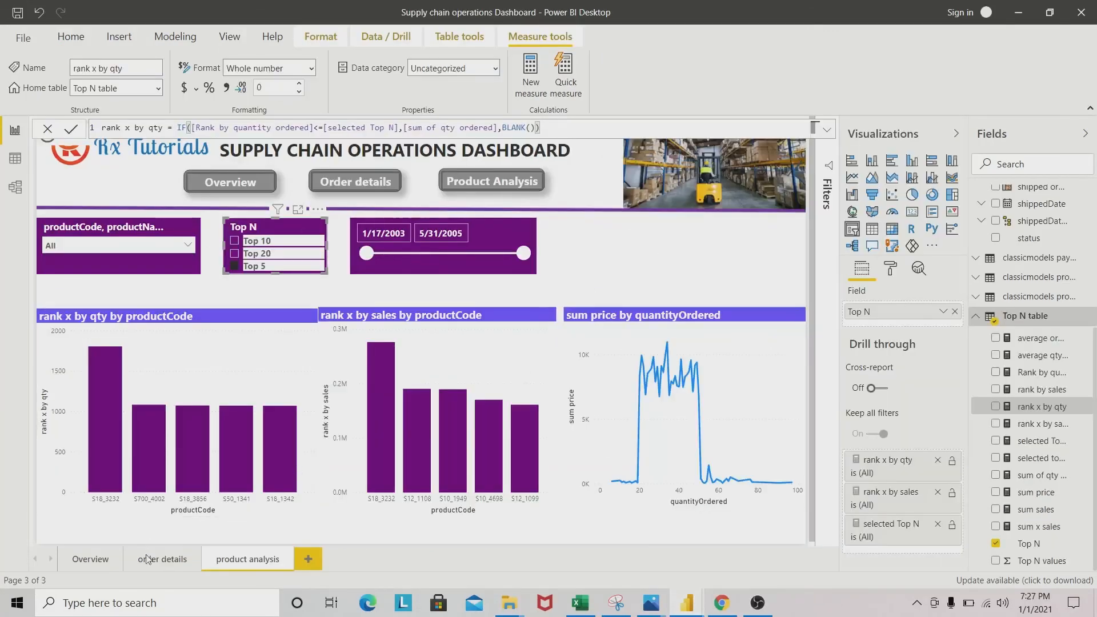
ctrl+click(312, 189)
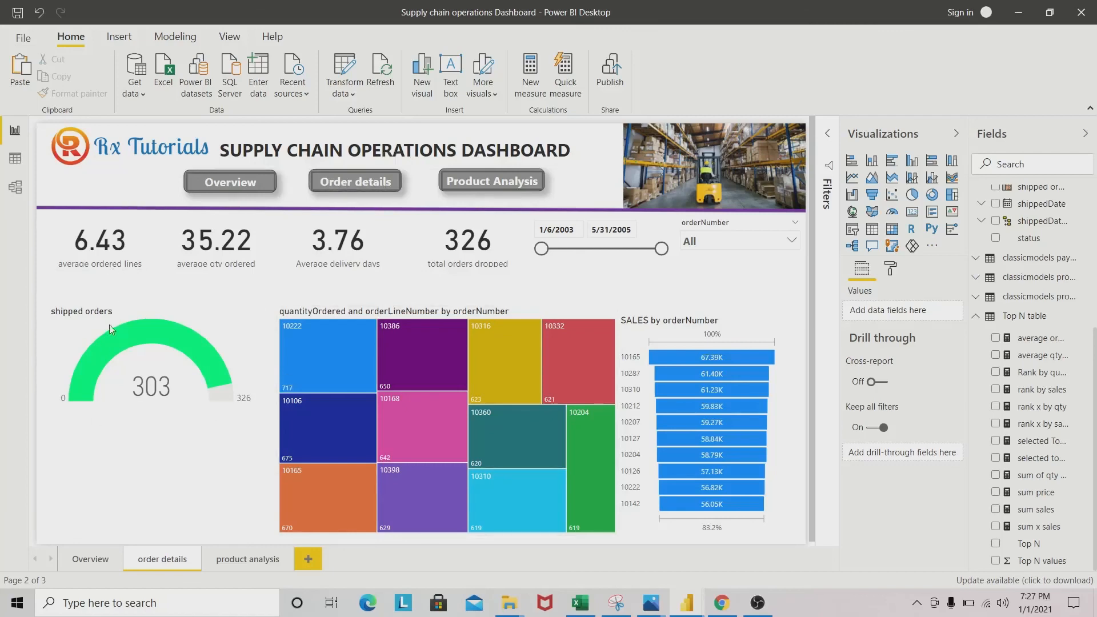
click(152, 327)
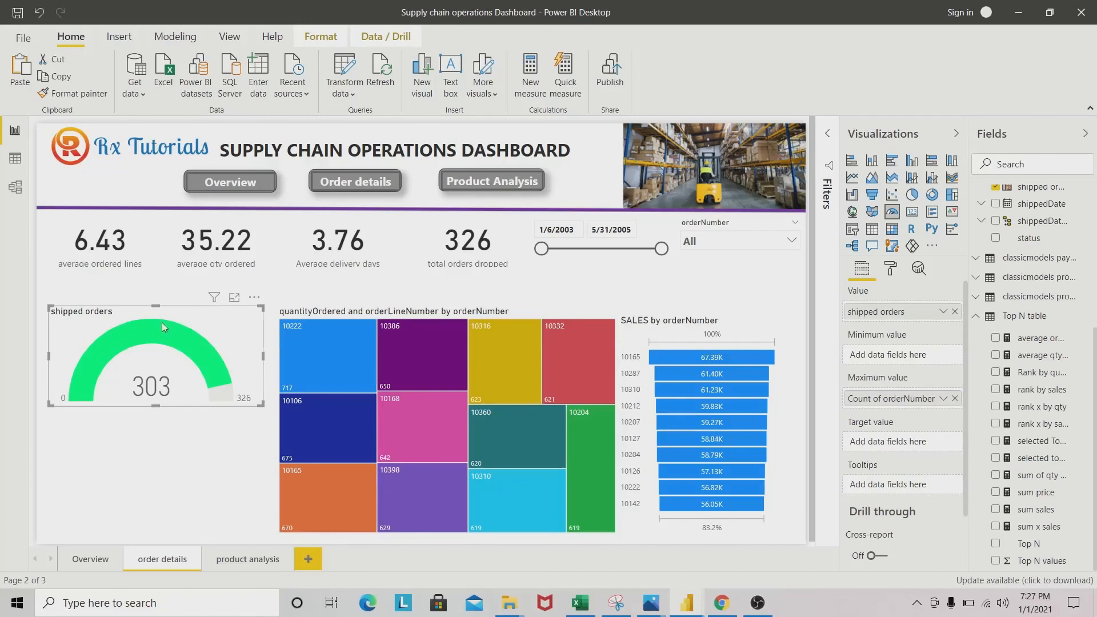
mouse_move(162, 323)
click(533, 310)
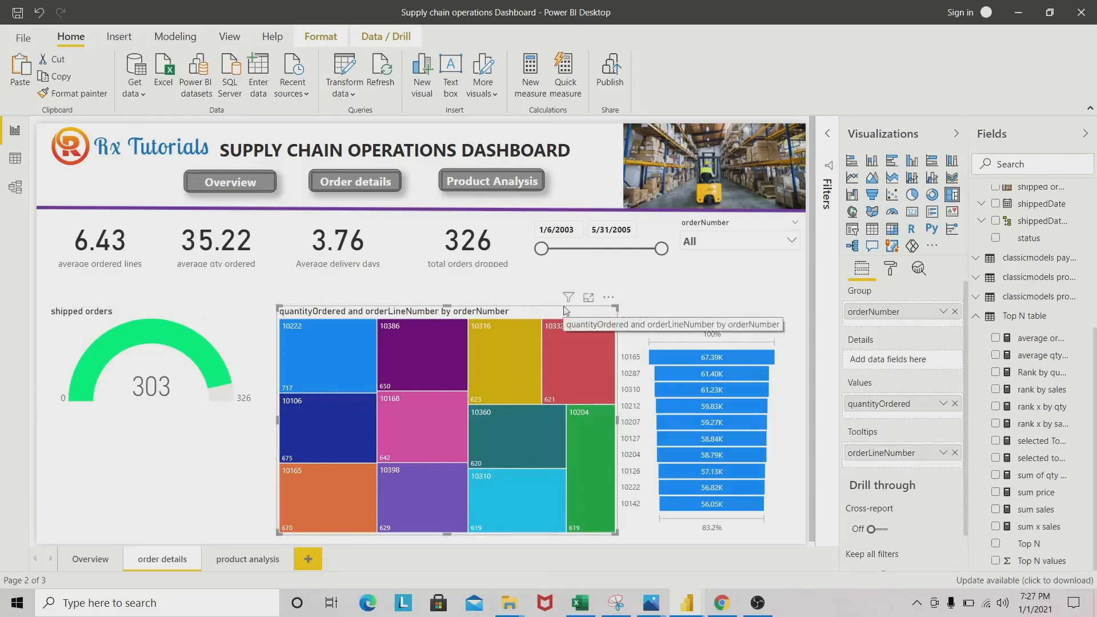
click(768, 334)
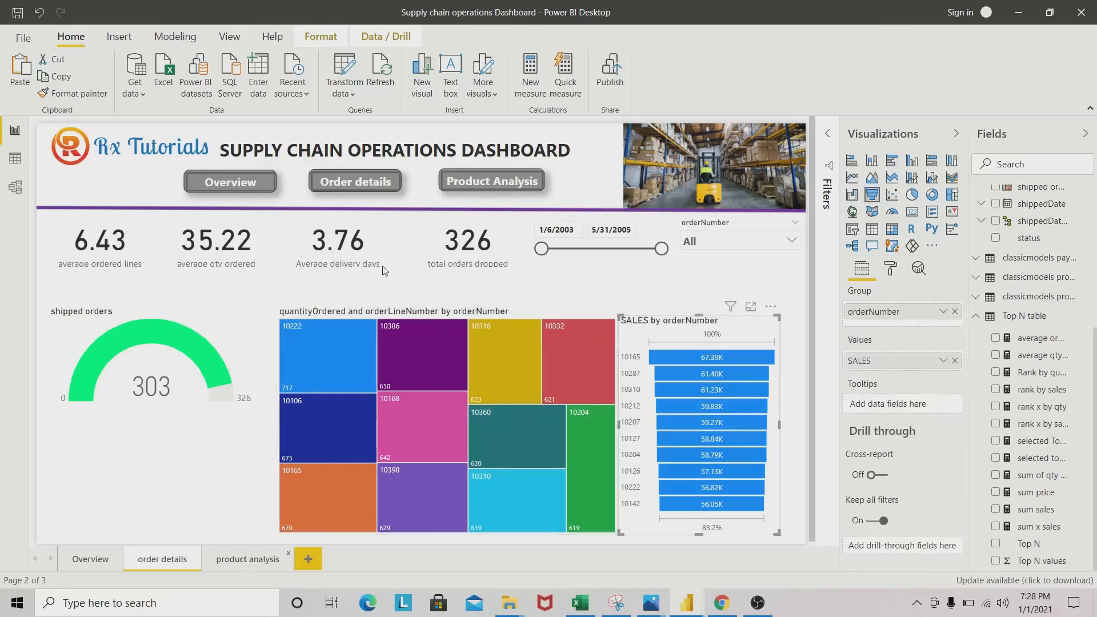
Step: On the product analysis page, view the rank x by qty measure's formula and switch the Top N slicer to Top 10, then Top 20
click(247, 559)
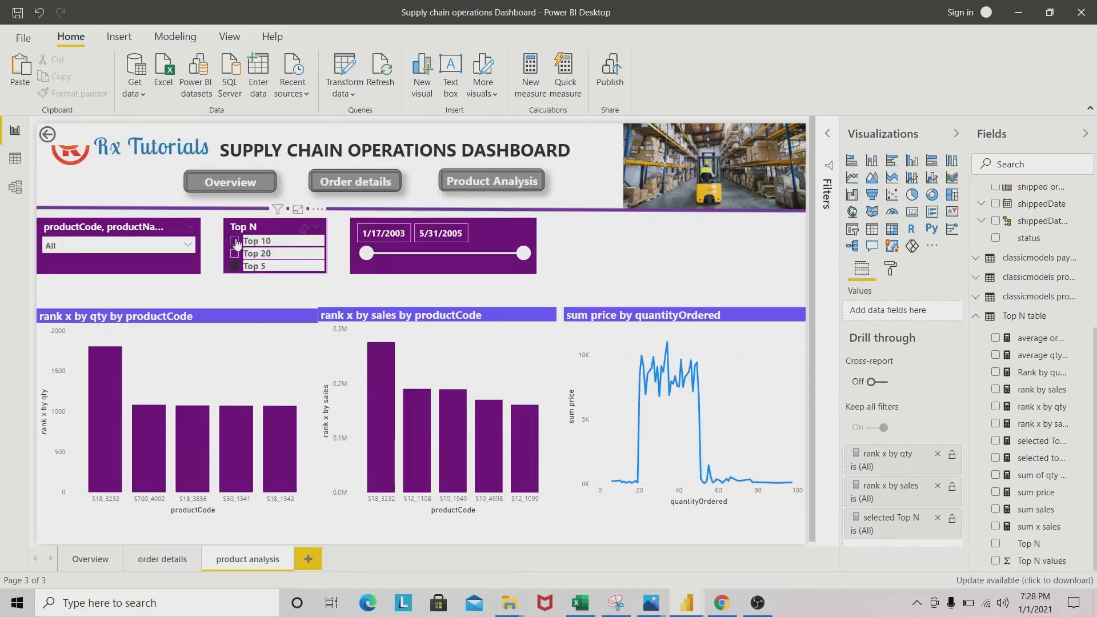
click(1042, 406)
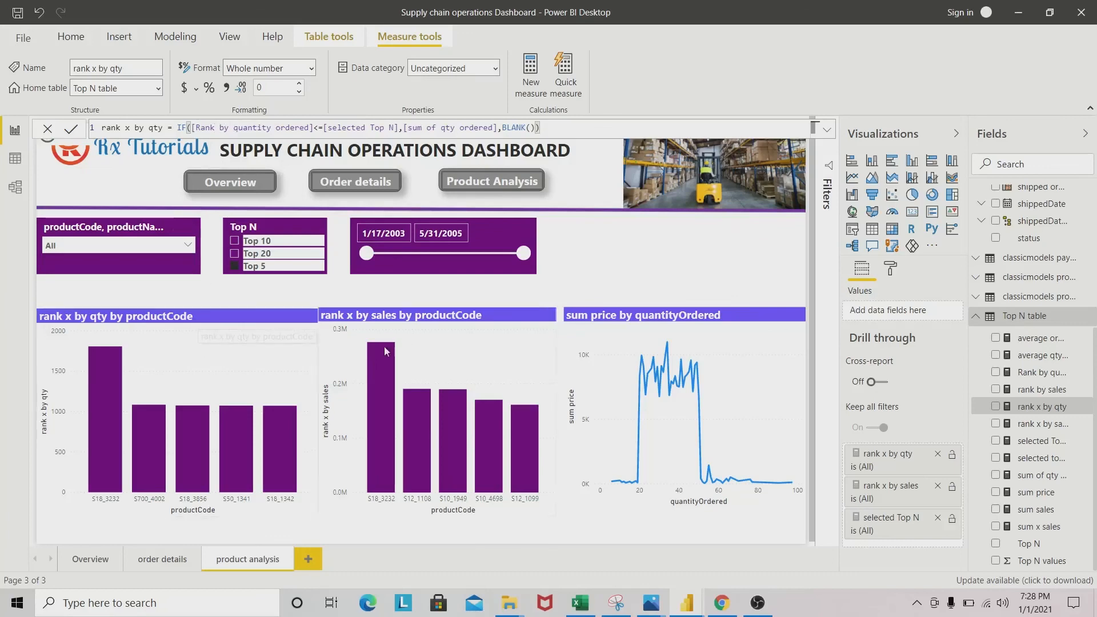
click(240, 243)
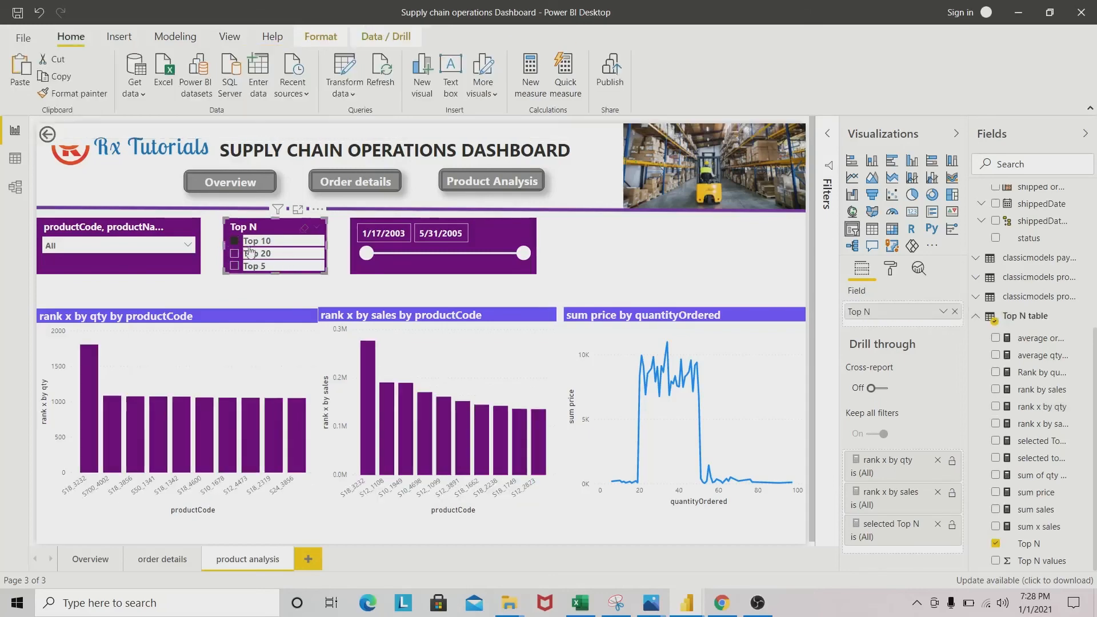
click(234, 254)
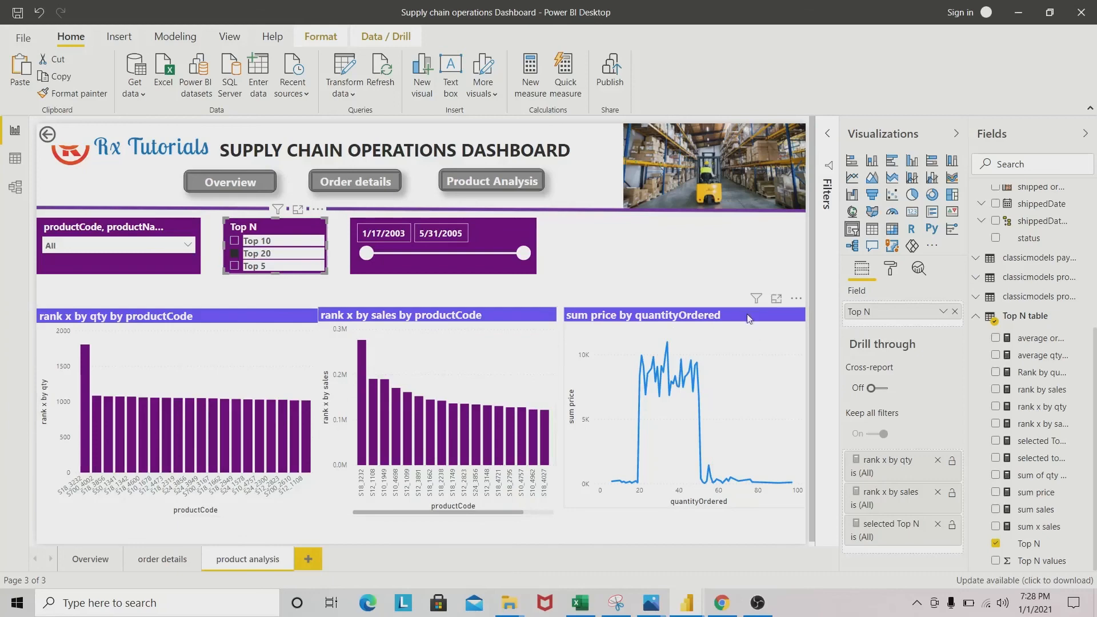
Step: Examine the peak of the sum price by quantityOrdered line chart
click(583, 435)
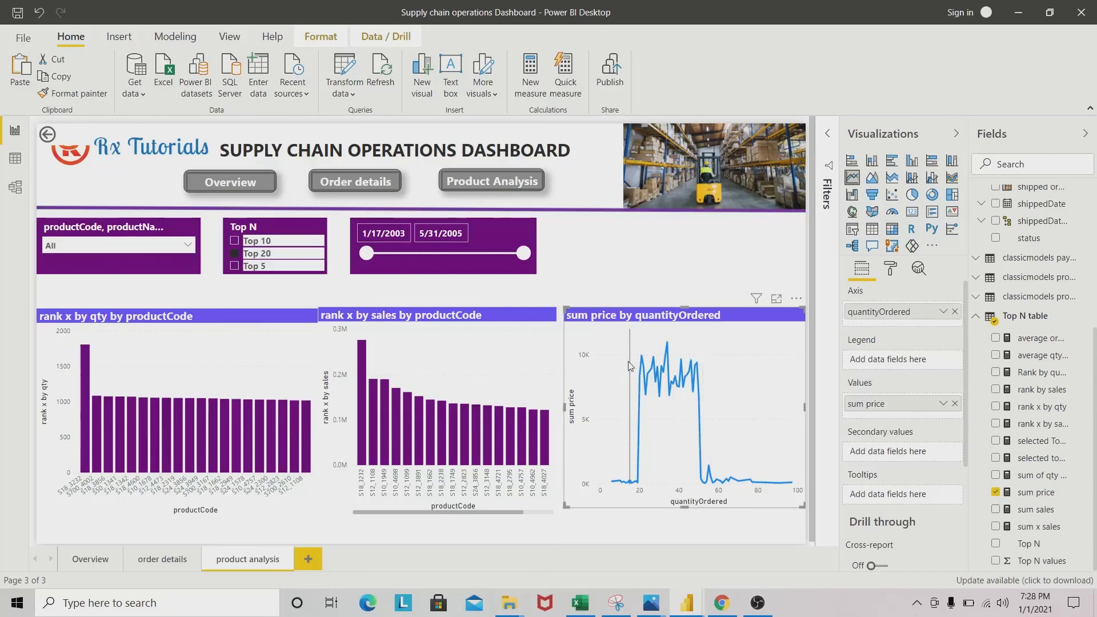
mouse_move(669, 349)
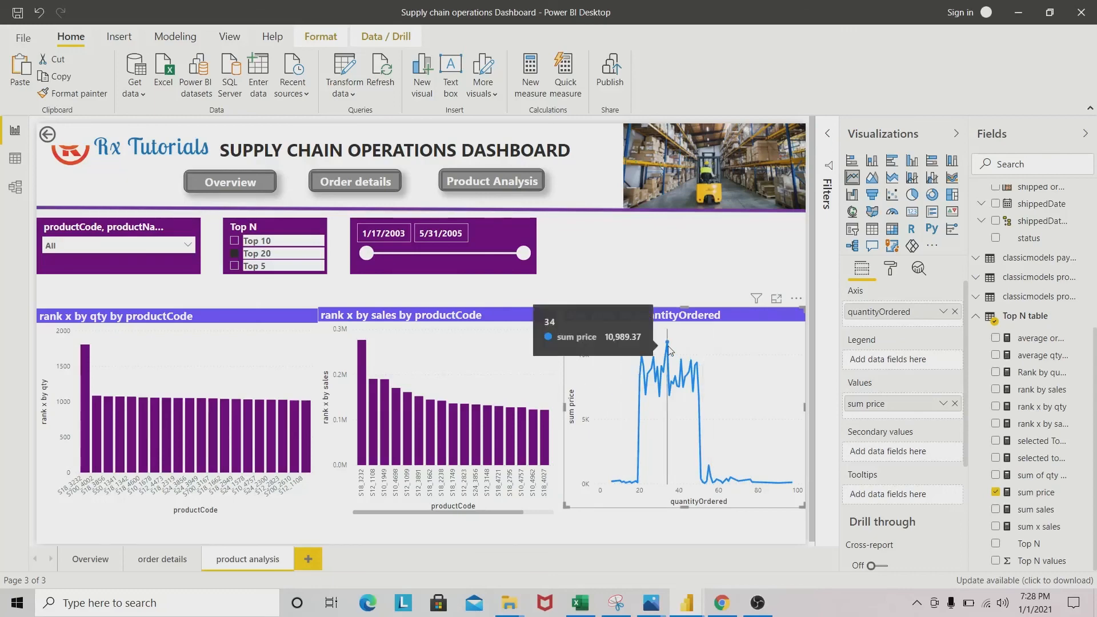